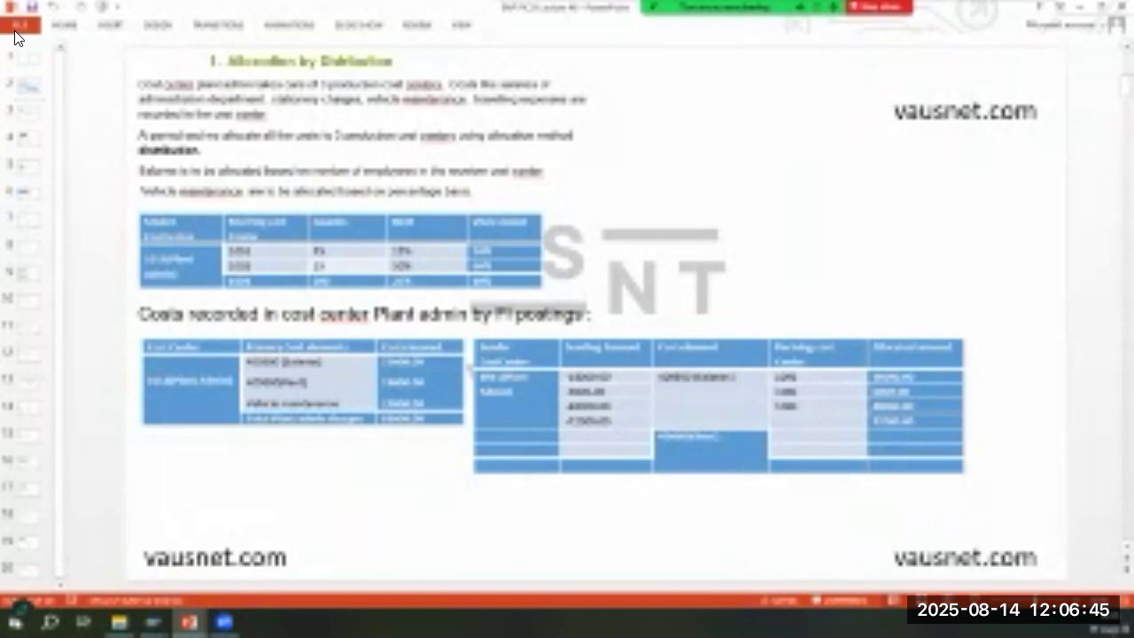
Check the cost center settings slide, switch to SAP and open the cost center creation transaction KS01
key(Page_Down)
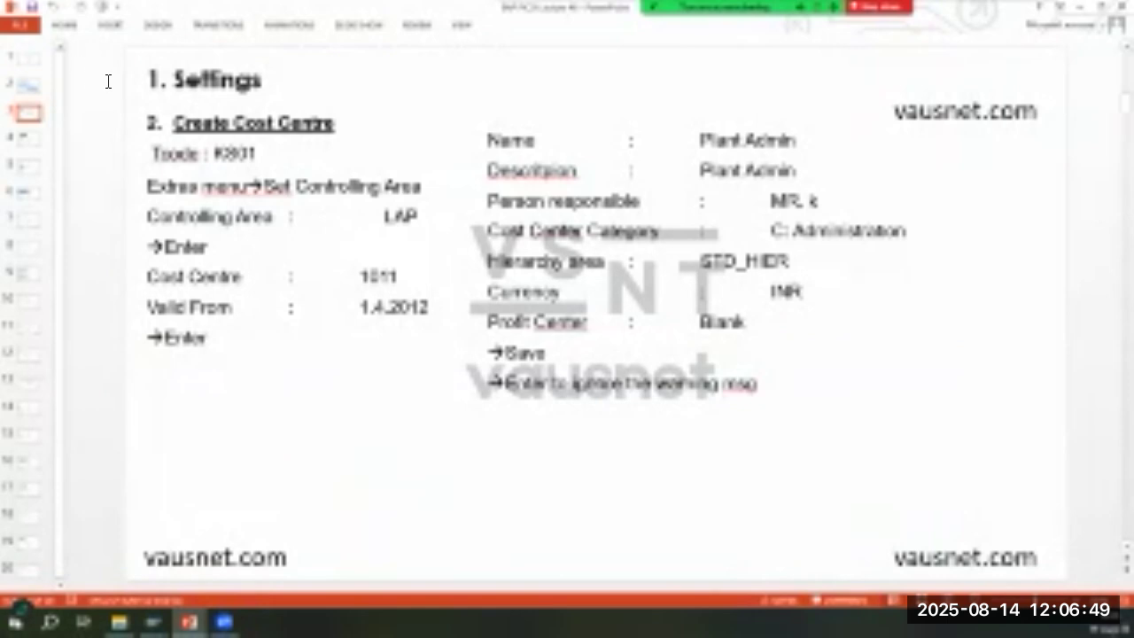
mouse_move(155, 622)
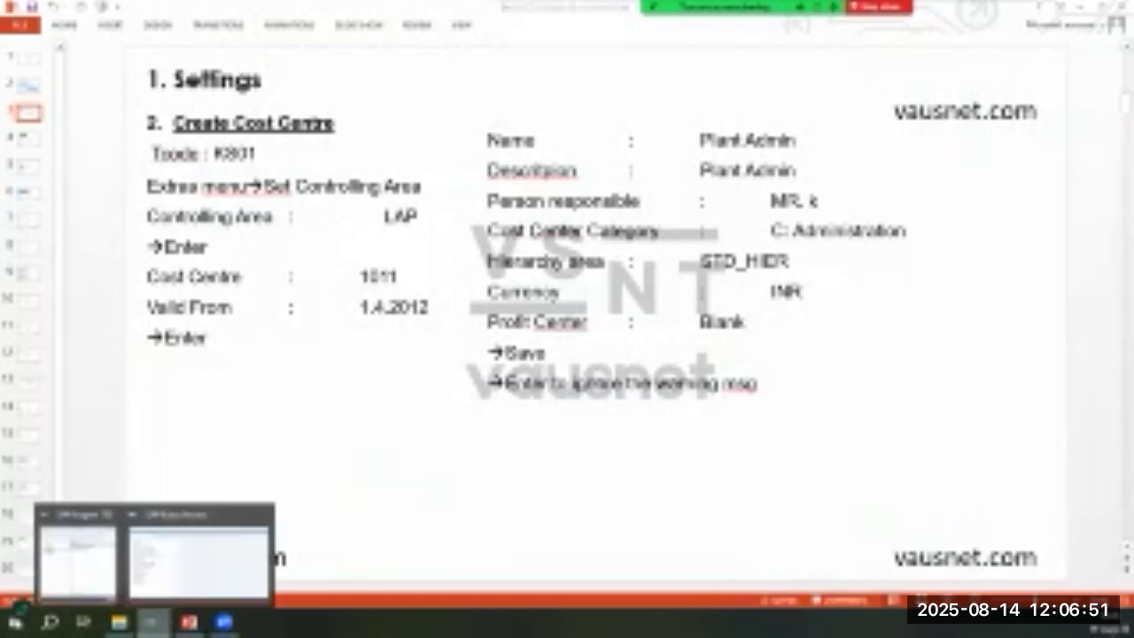
click(198, 560)
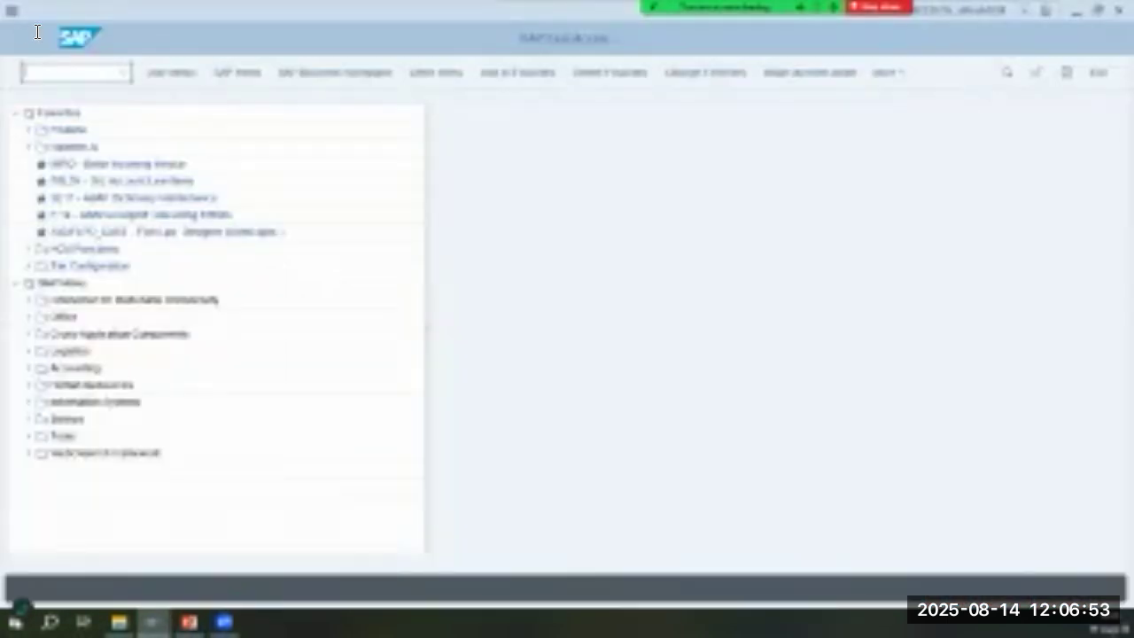
text(ME21N)
key(Return)
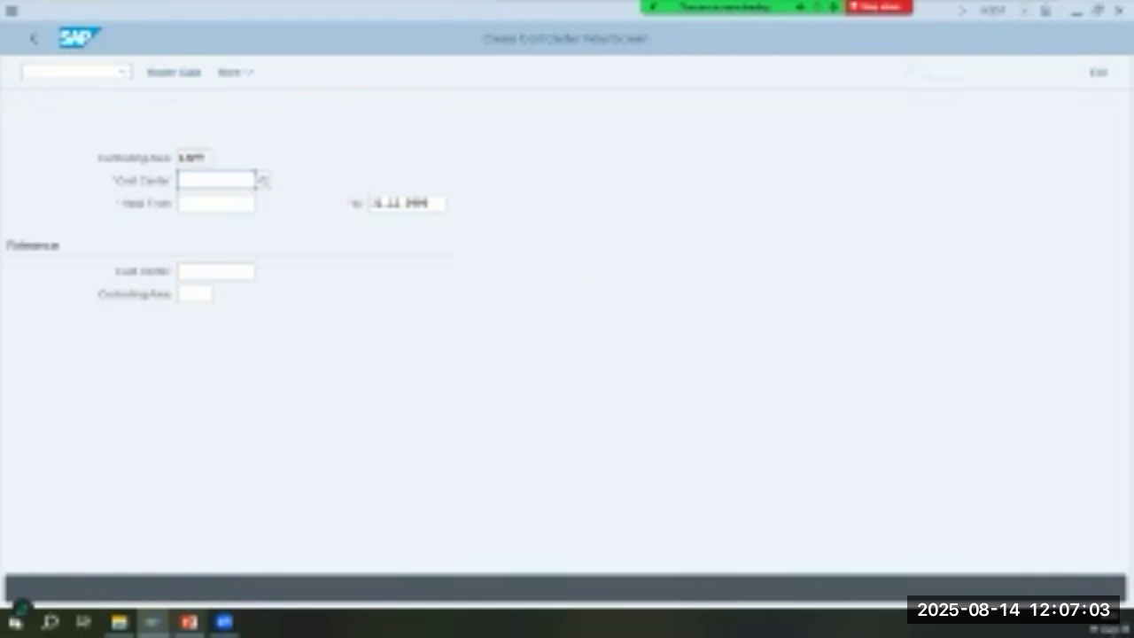
Set the controlling area to IMCO with transaction OKKS
click(53, 70)
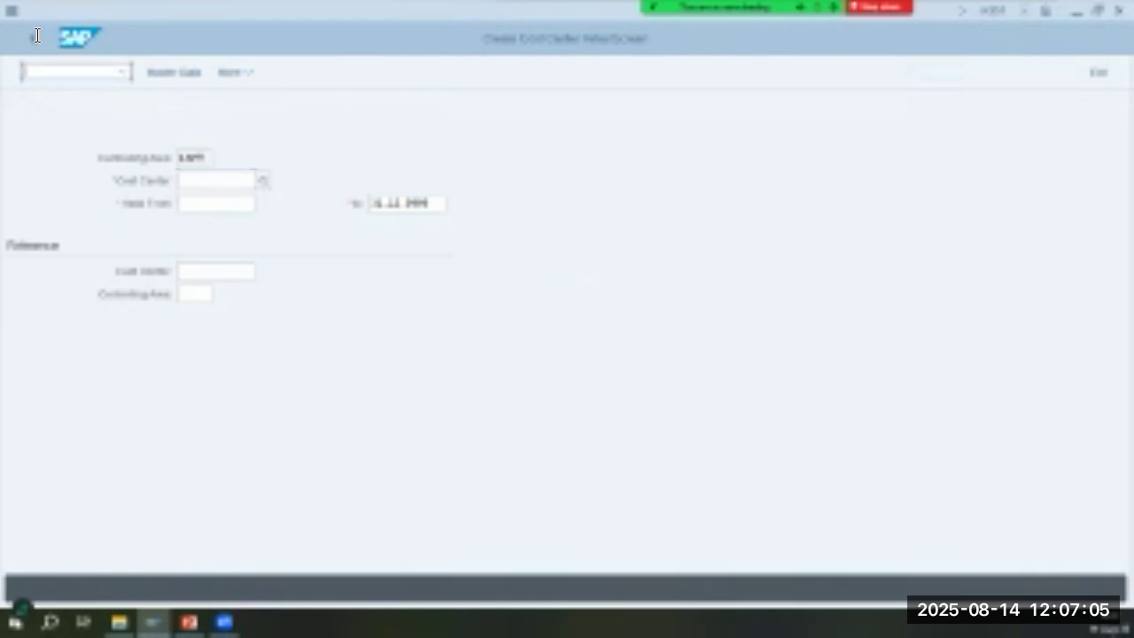
text(okks)
key(Return)
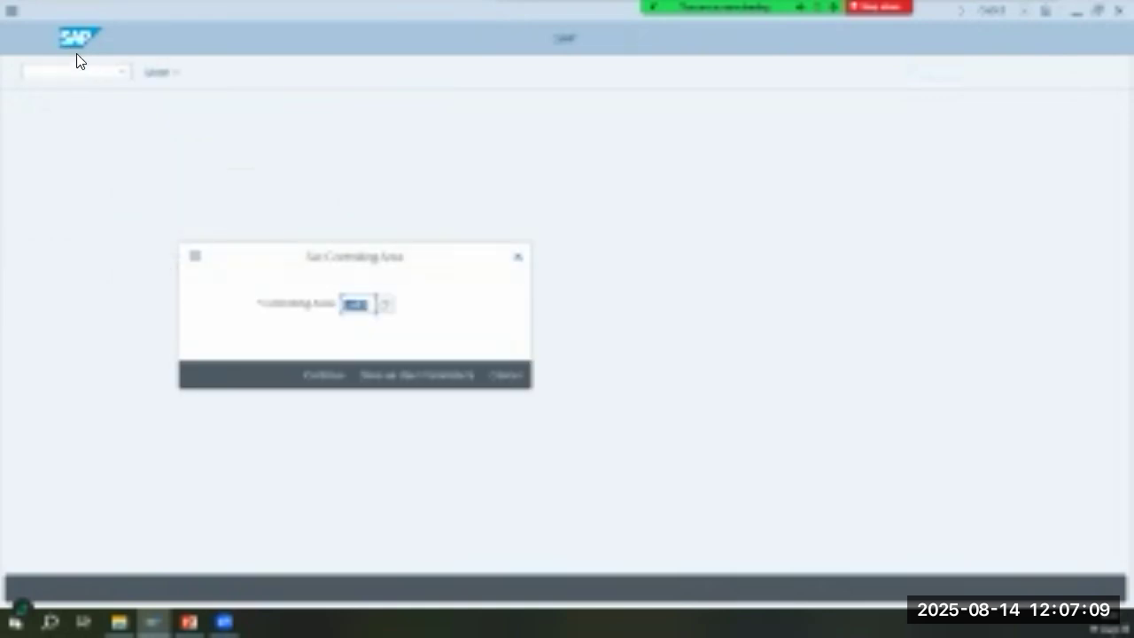
text(na00)
key(Return)
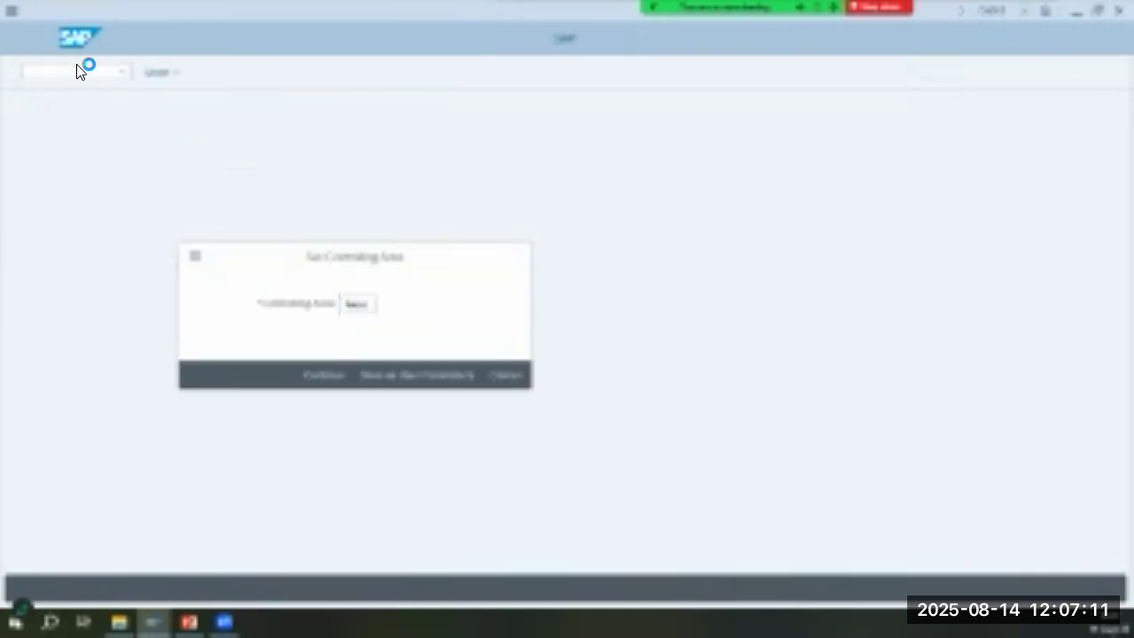
Start creating cost center 1011 in transaction KS01, valid from 01.01.2025
text(ks01)
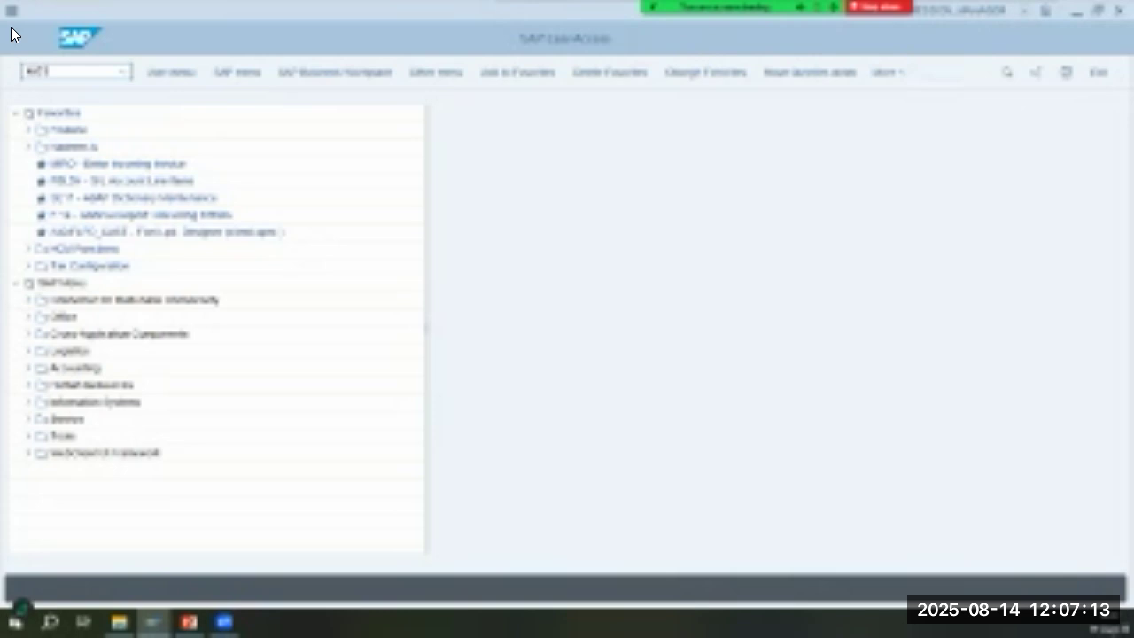
key(Return)
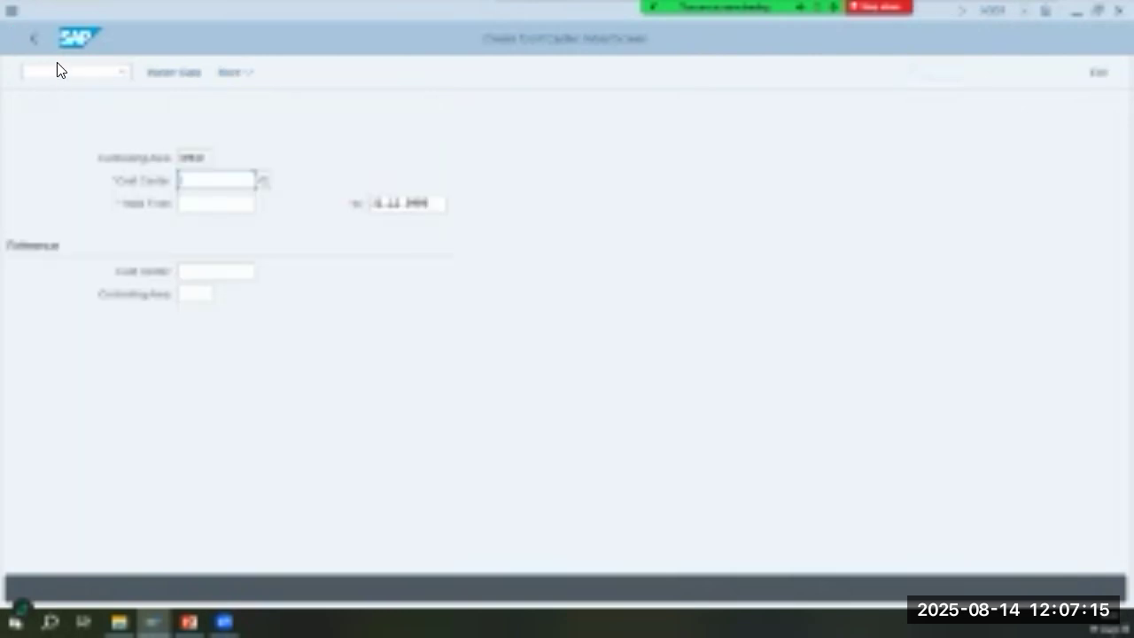
text(1010)
key(Tab)
text(01)
key(Tab)
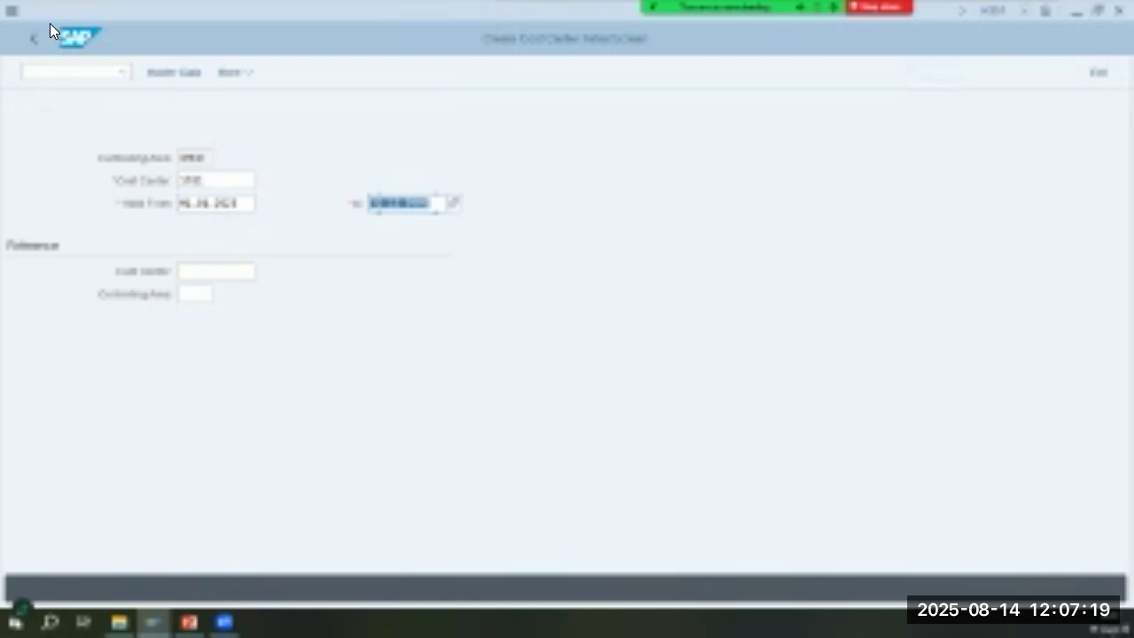
key(Return)
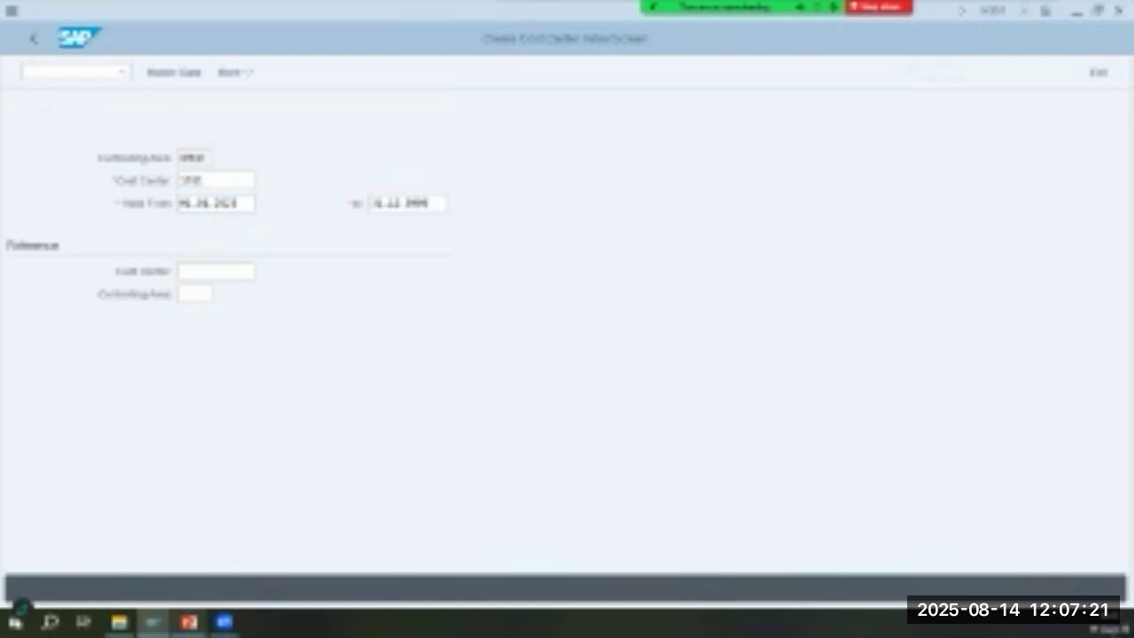
Consult the slide, set the cost center's name and description to Plant Admin, and enter the person responsible
key(alt+Tab)
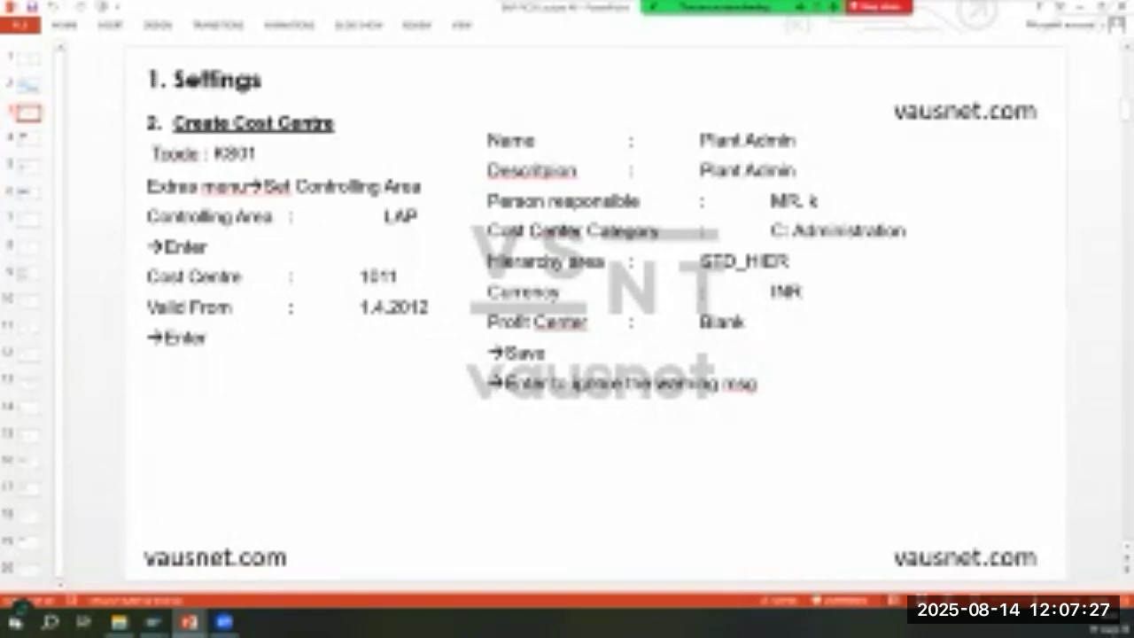
mouse_move(153, 622)
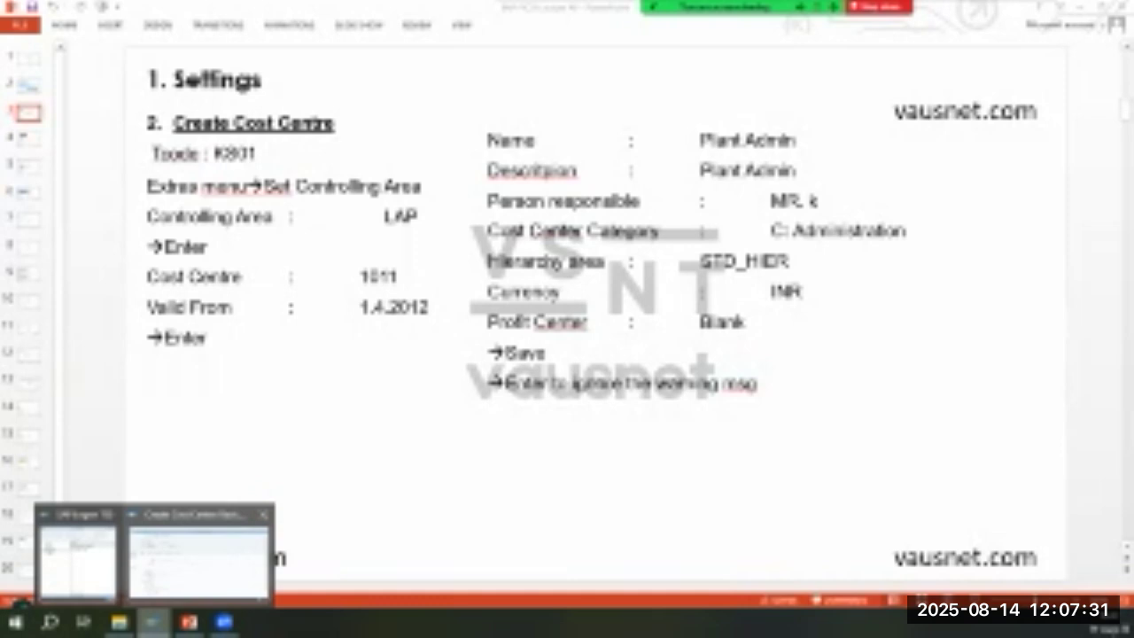
click(200, 554)
text(Main Admin)
key(Tab)
text(Plant Admin)
key(Tab)
key(Tab)
text(JAB)
key(Tab)
key(Tab)
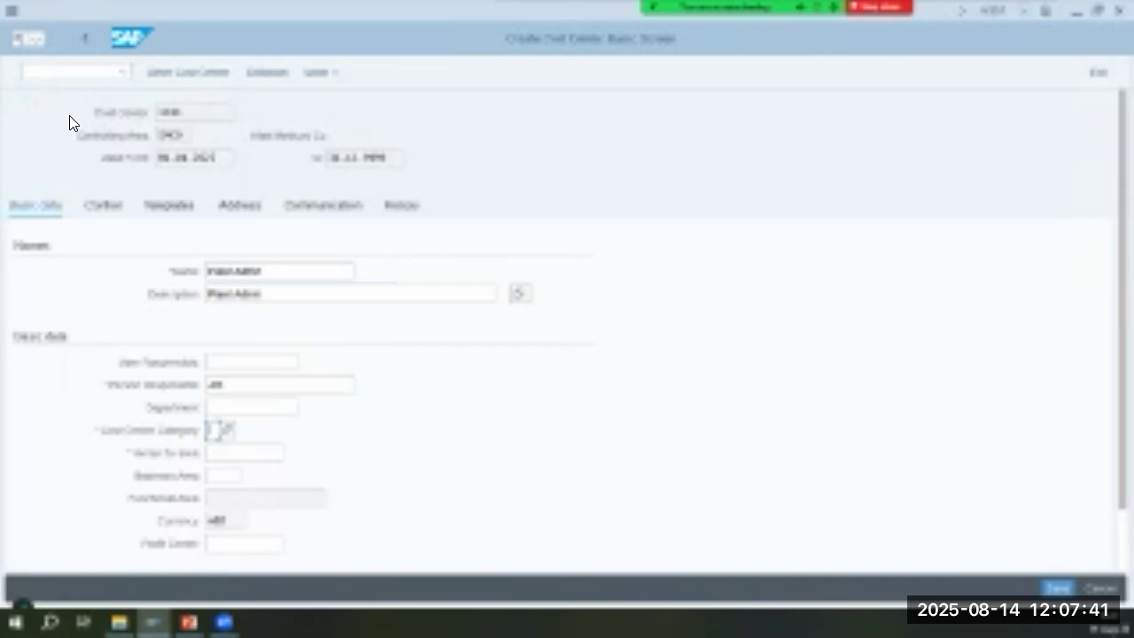
Assign the Administration category to the cost center and compare it with the settings slide
key(F4)
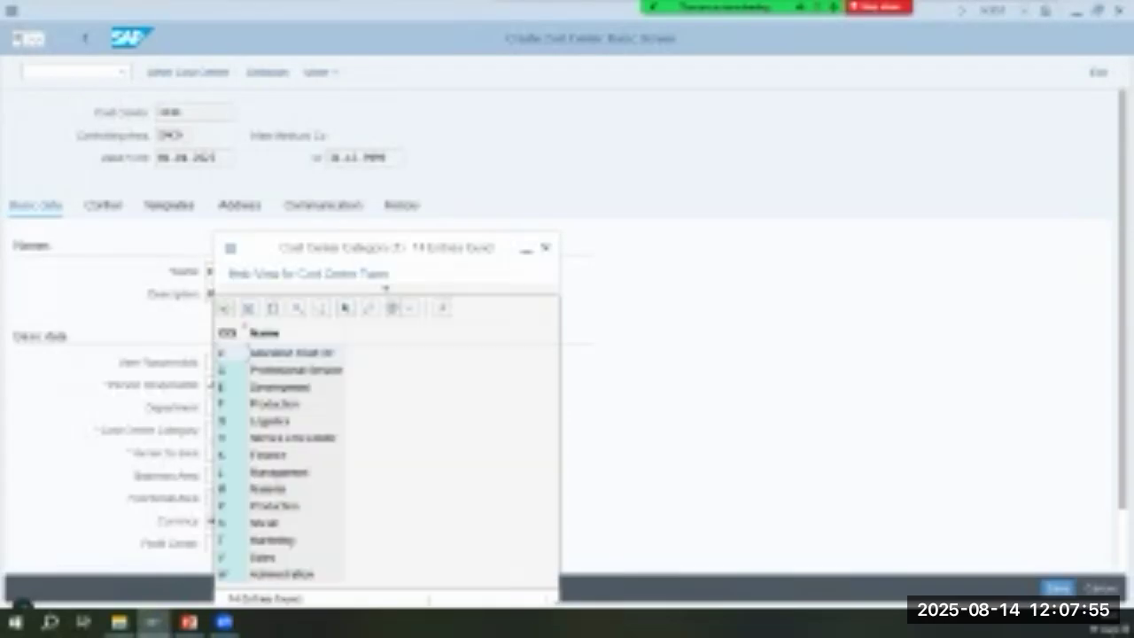
double_click(232, 574)
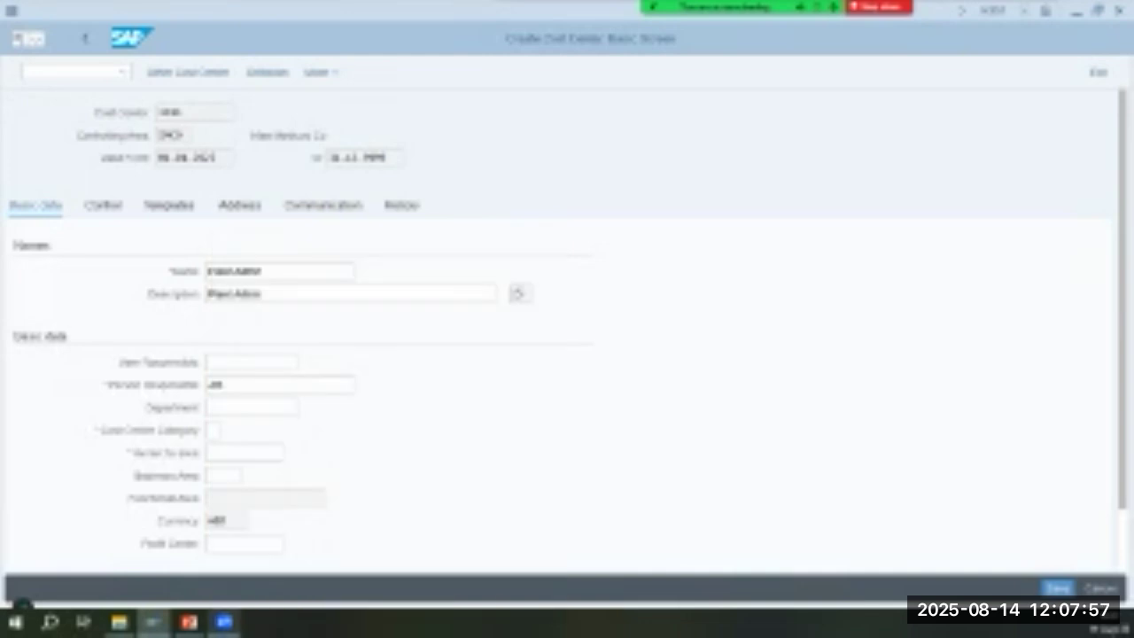
click(189, 622)
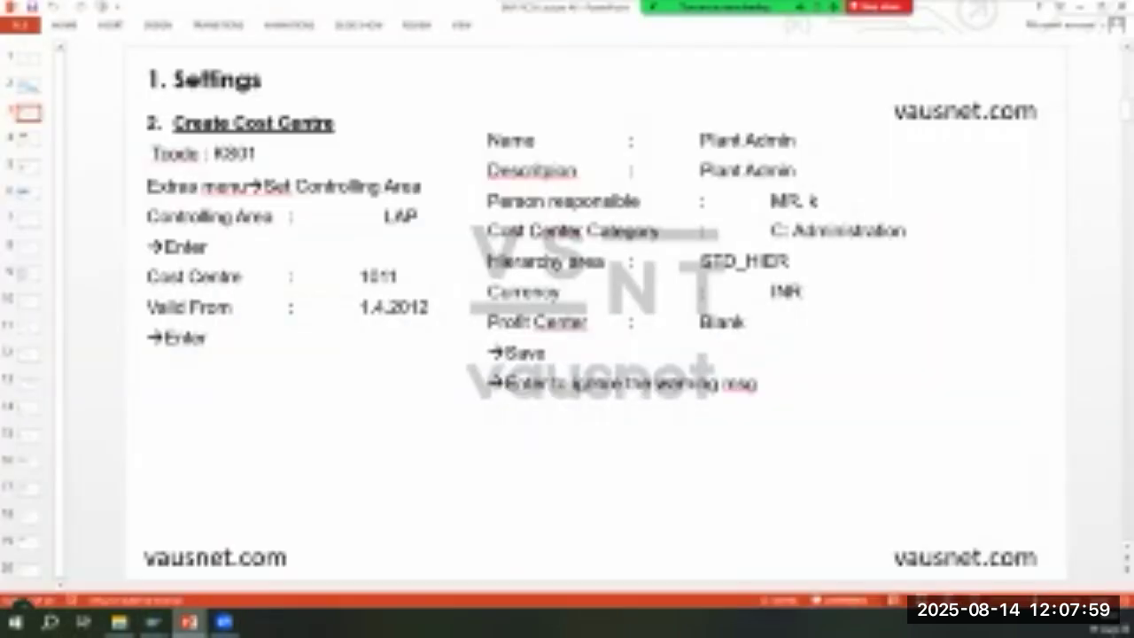
click(154, 622)
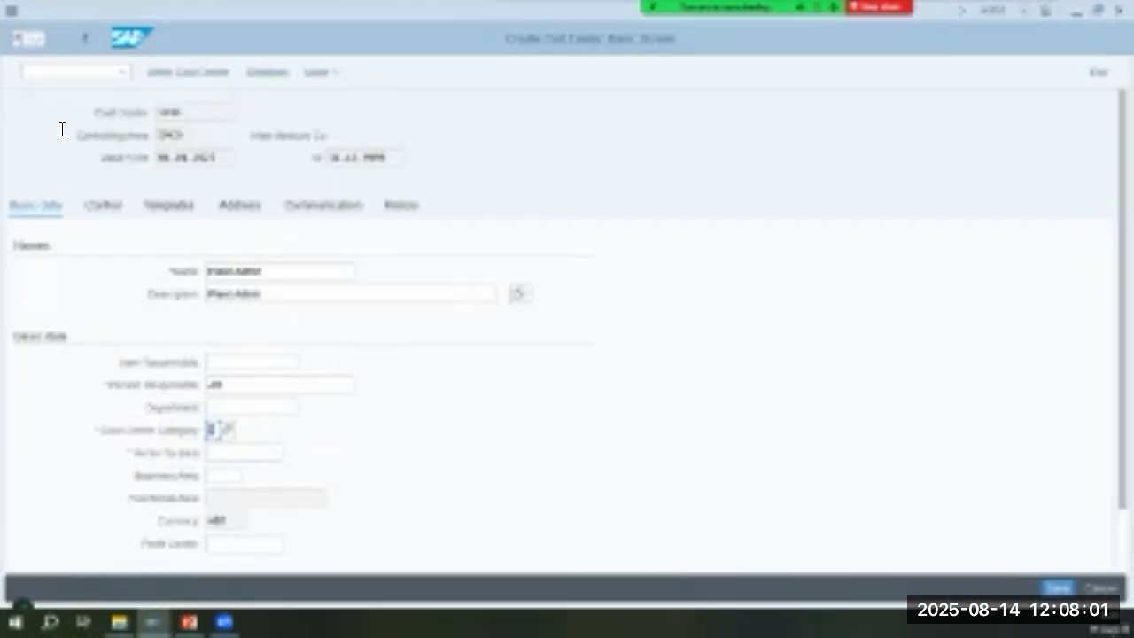
Set the hierarchy area to IMCO and save the cost center without a profit center
click(246, 455)
click(293, 455)
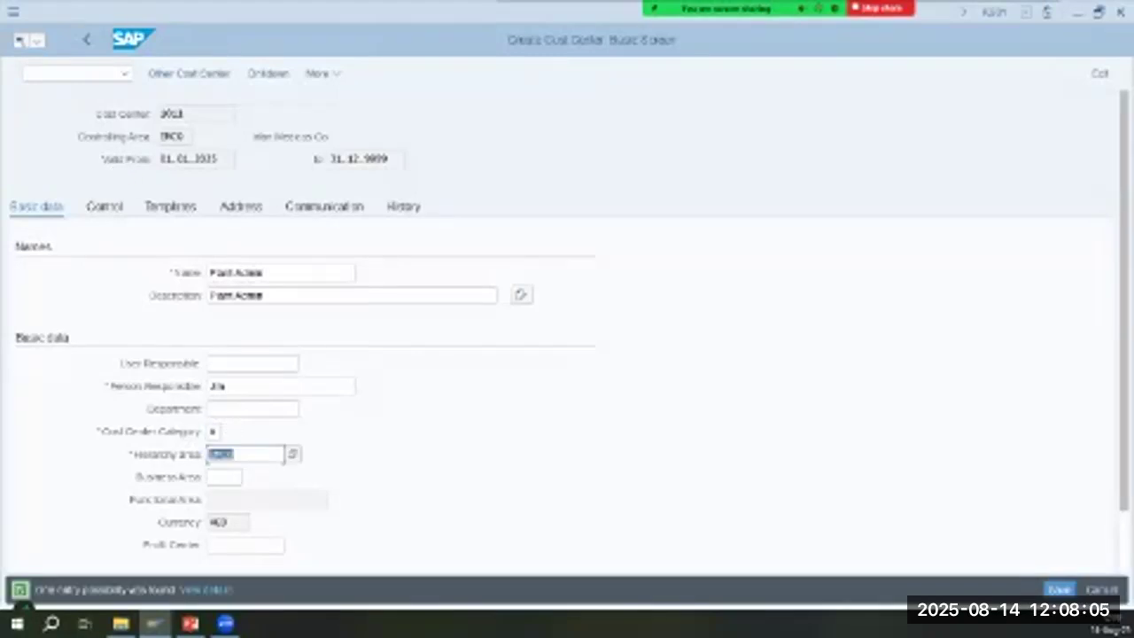
key(alt+Tab)
key(alt+Tab)
key(Return)
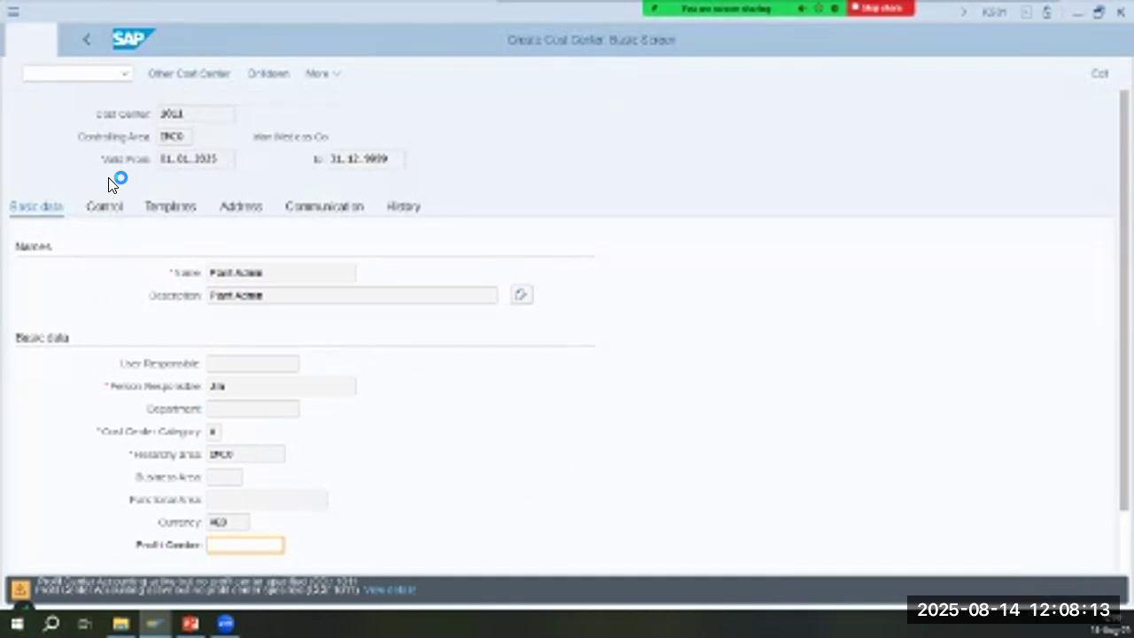
Check the slide for the vehicle maintenance G/L account and return in SAP to the Easy Access screen
key(alt+Tab)
key(Down)
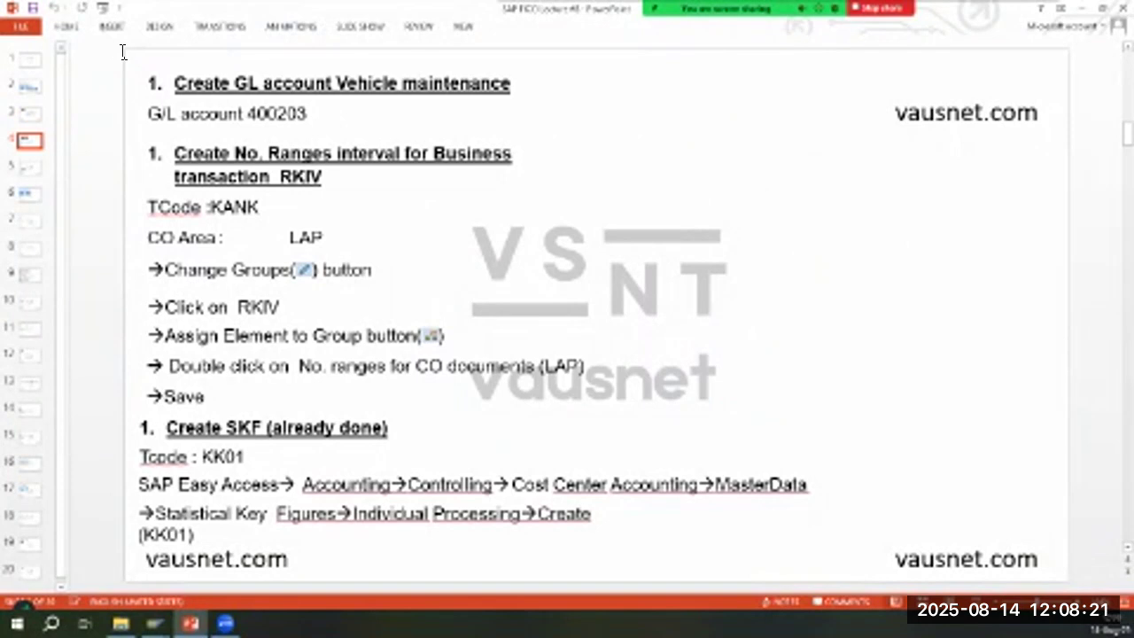
mouse_move(155, 623)
click(199, 556)
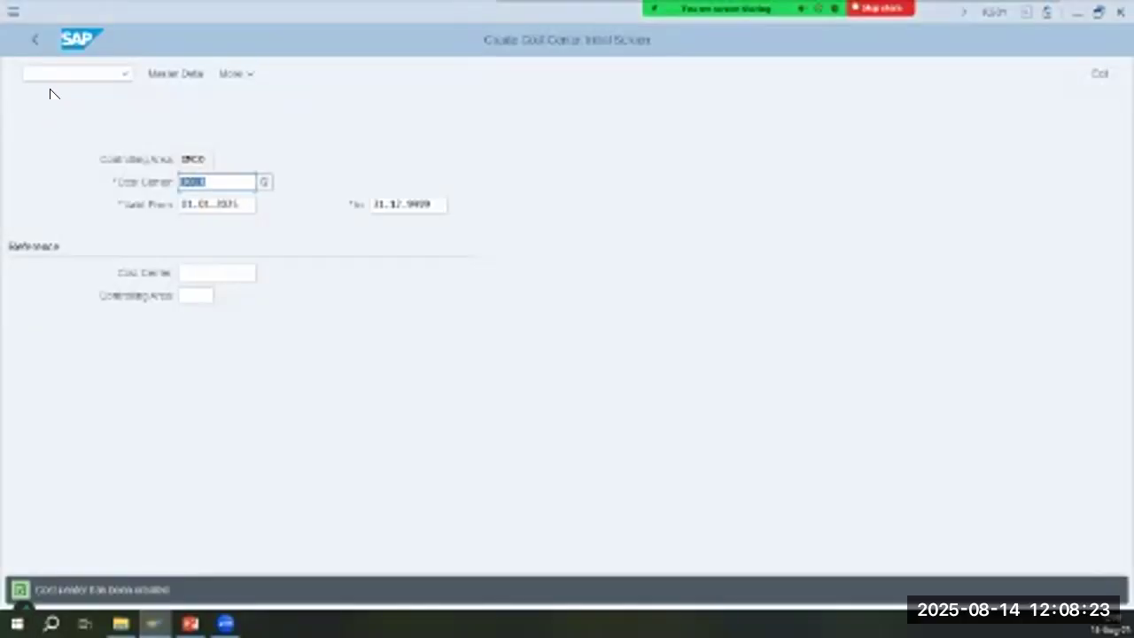
text(/n)
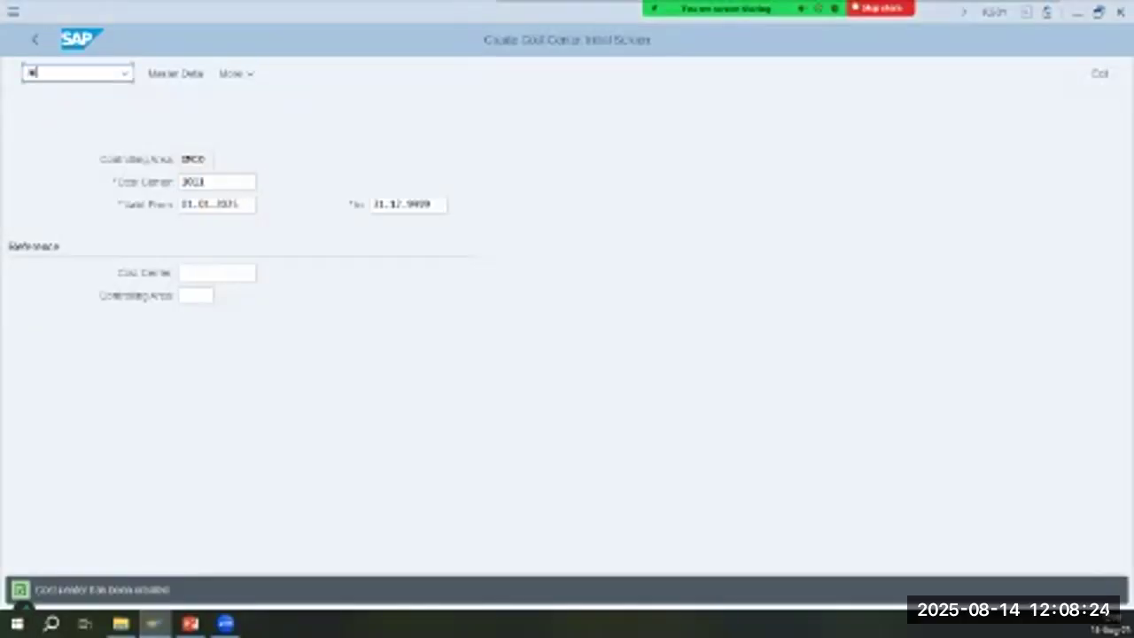
key(Return)
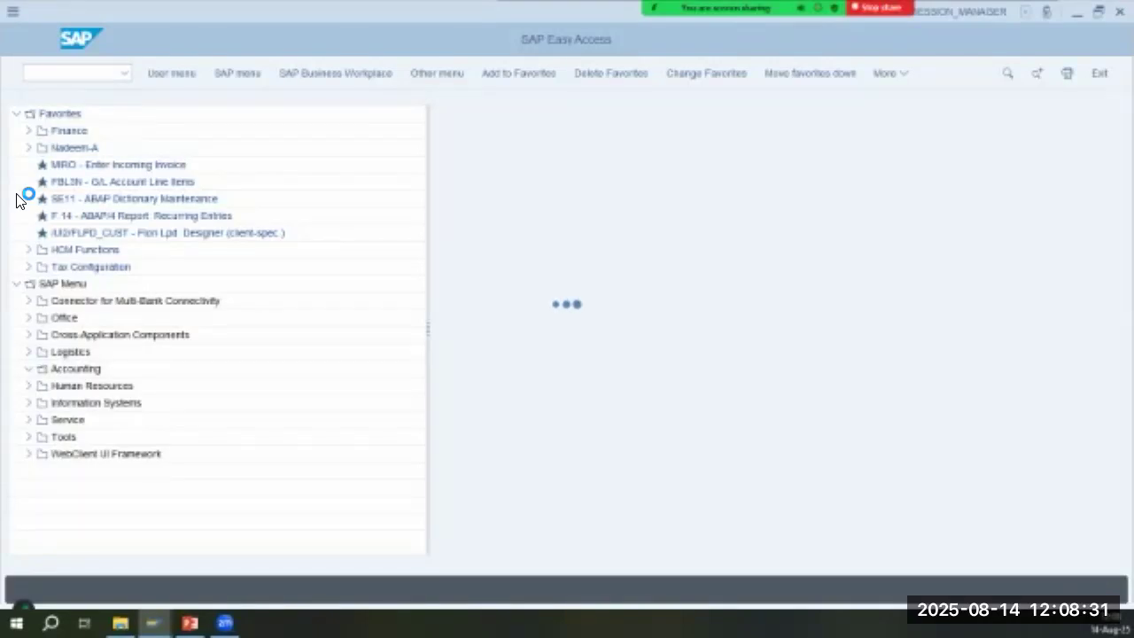
Open the central G/L account maintenance FS00 from the Financial Accounting general ledger master records
double_click(53, 386)
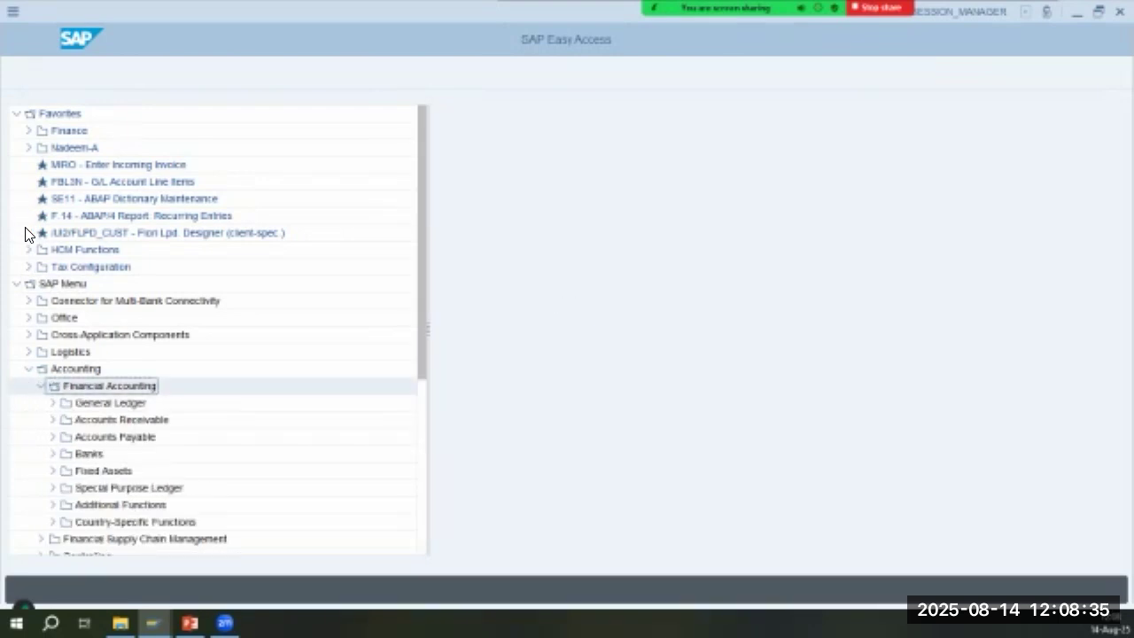
click(53, 403)
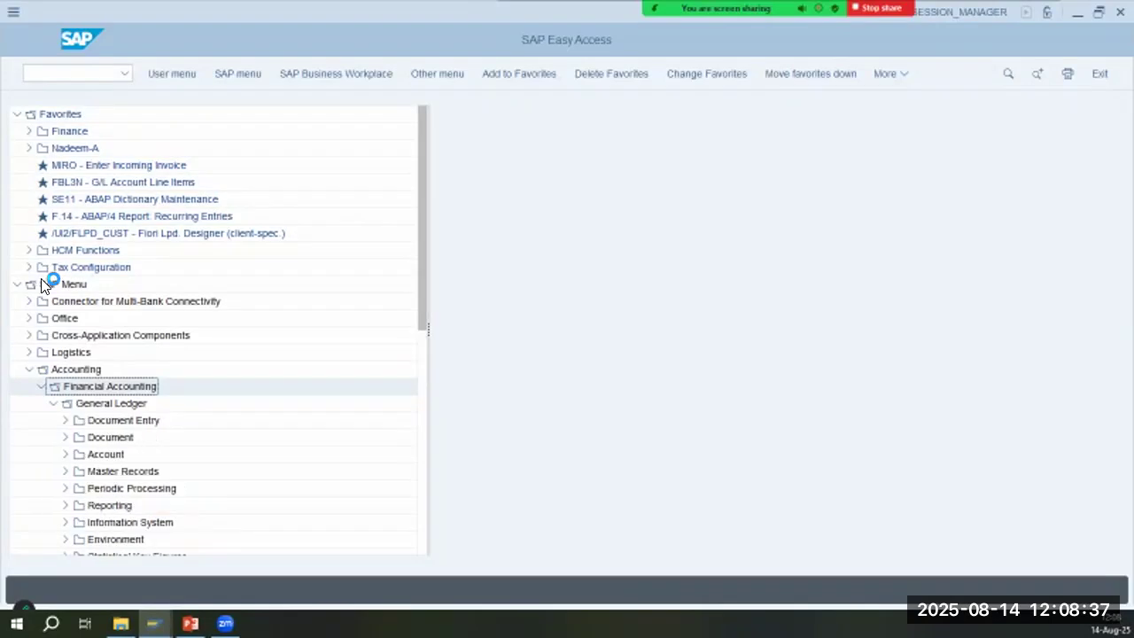
click(66, 471)
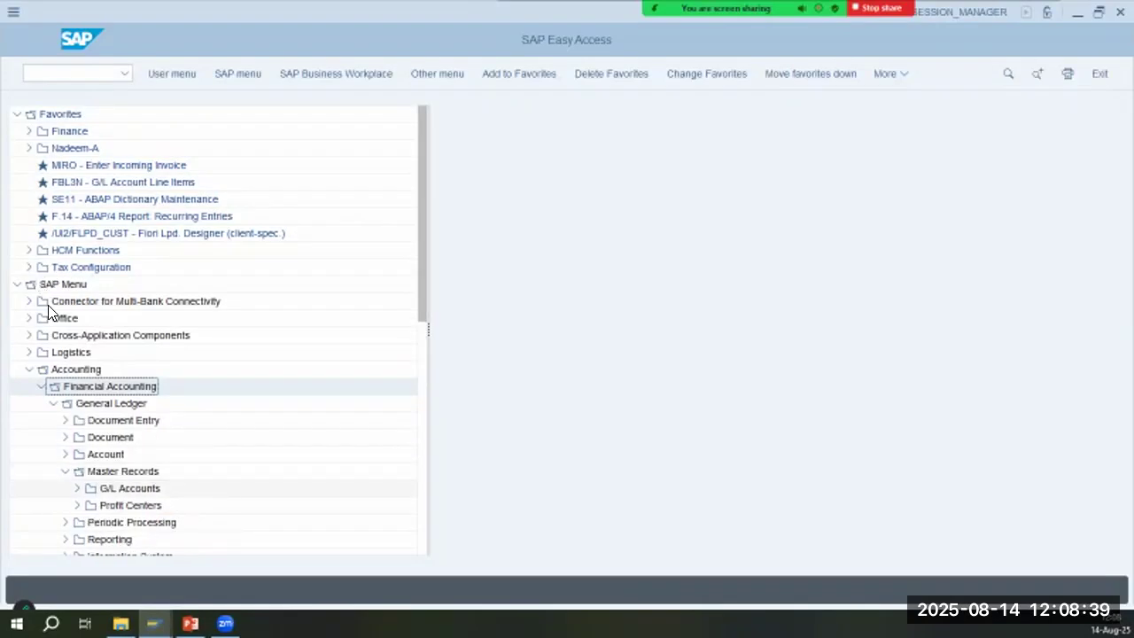
click(78, 488)
click(90, 471)
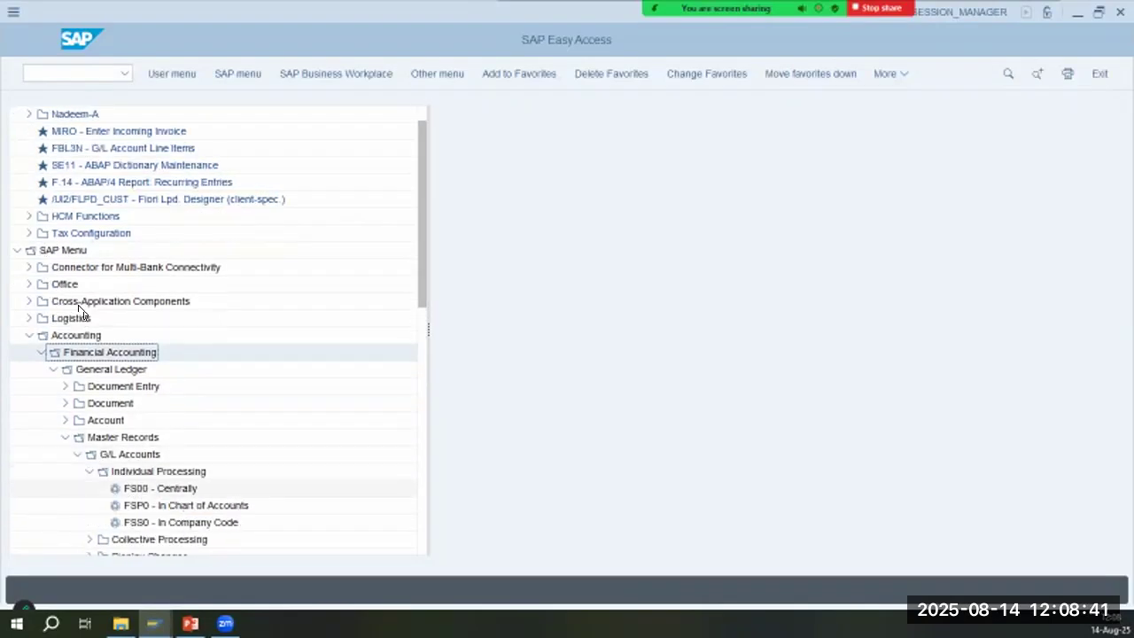
click(160, 488)
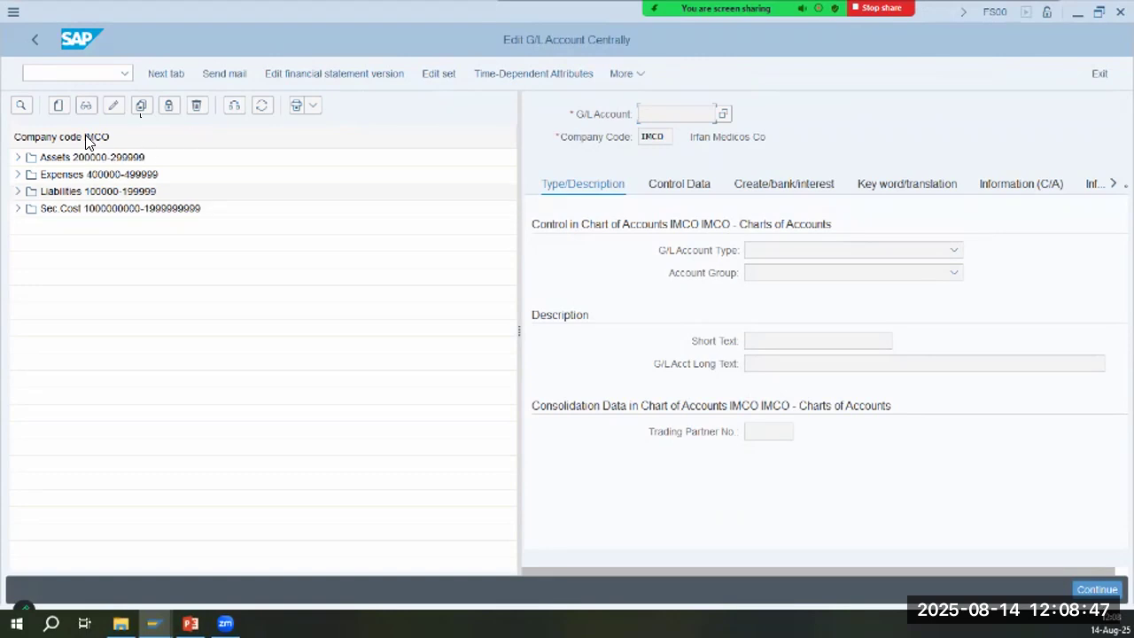
Copy the Rent Account from the Expenses group as new G/L account 400203 in company code IMCO
click(18, 175)
click(107, 208)
click(107, 191)
click(108, 208)
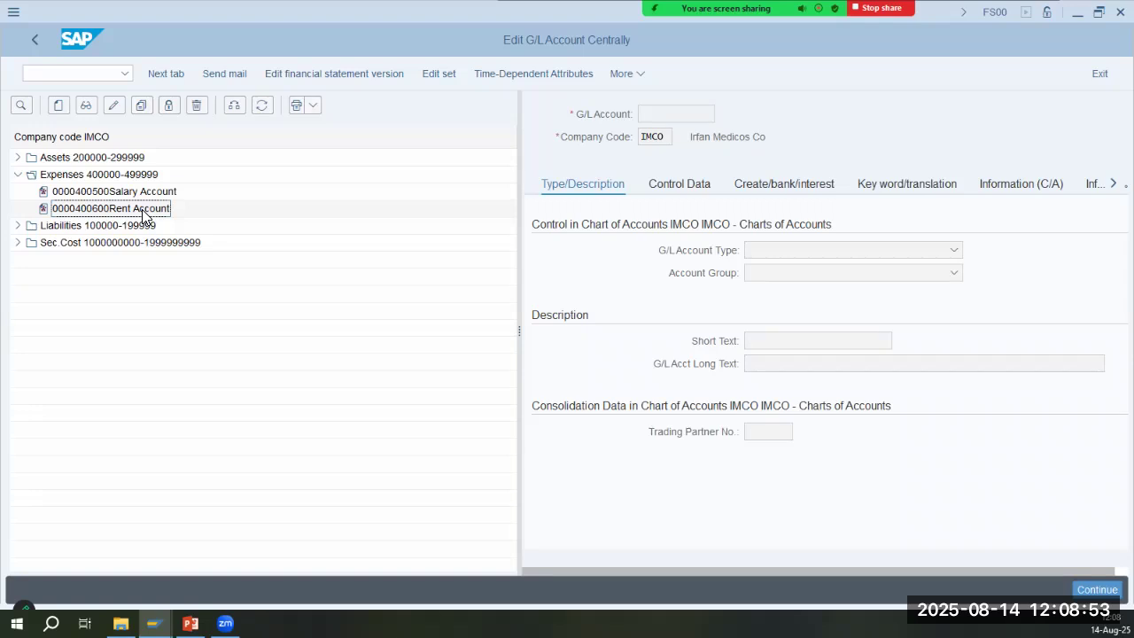
click(242, 108)
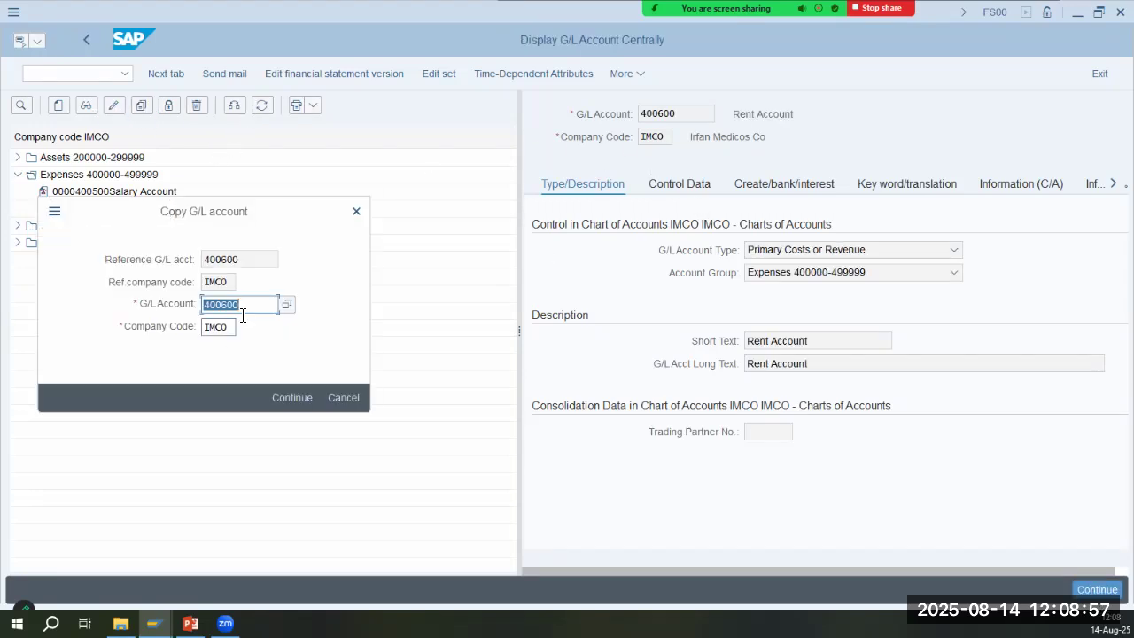
drag(249, 304, 224, 305)
text(203)
key(Return)
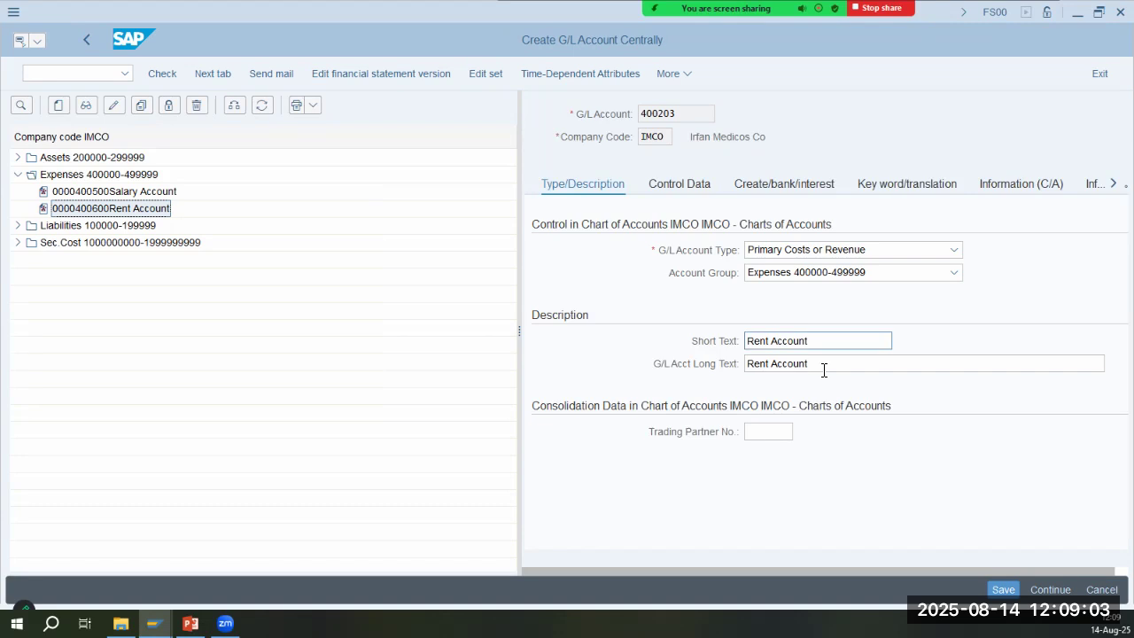
Set the new account's short and long text to Vehicle Maintenance and proceed to its control data
drag(833, 340, 604, 329)
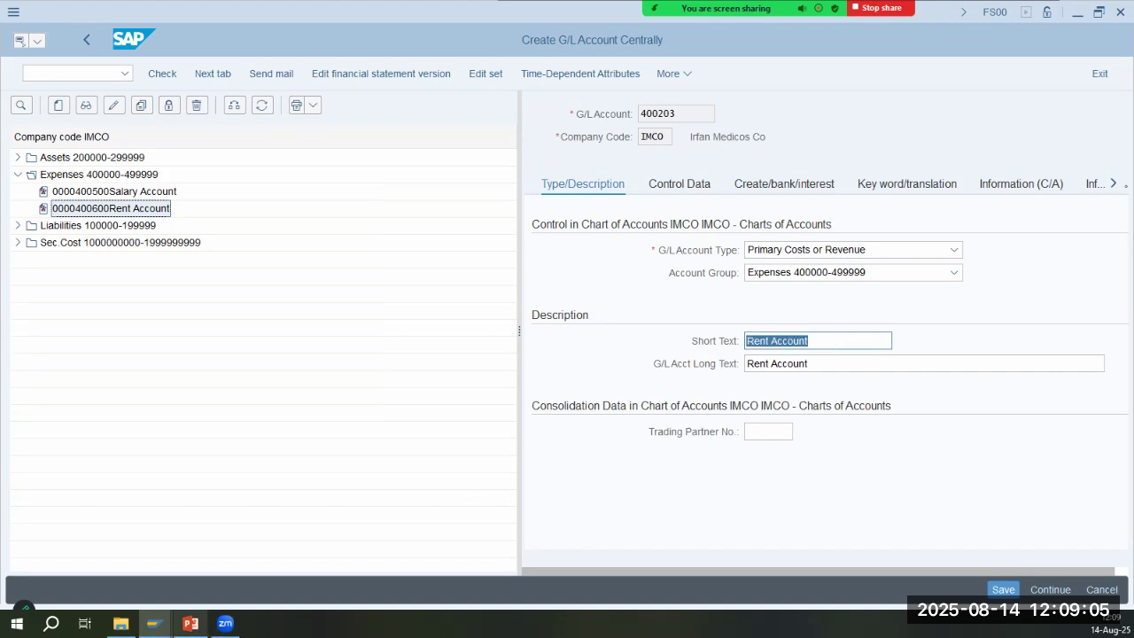
click(189, 622)
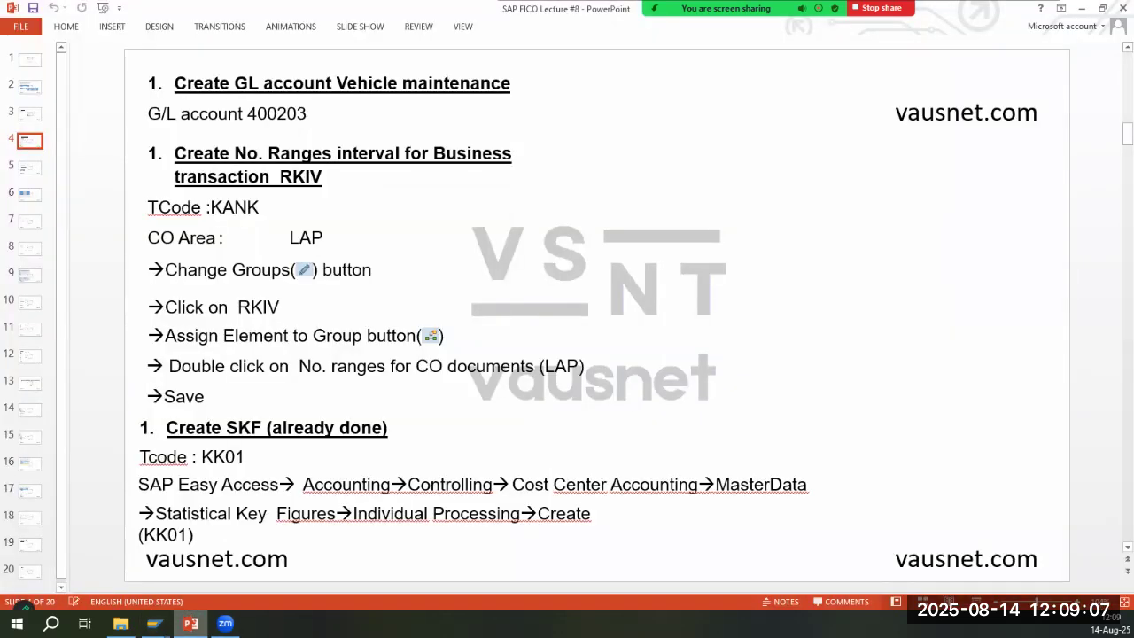
key(alt+Tab)
text(Vehicle Maintenance)
key(Tab)
text(Vehicle Maintenance)
key(Return)
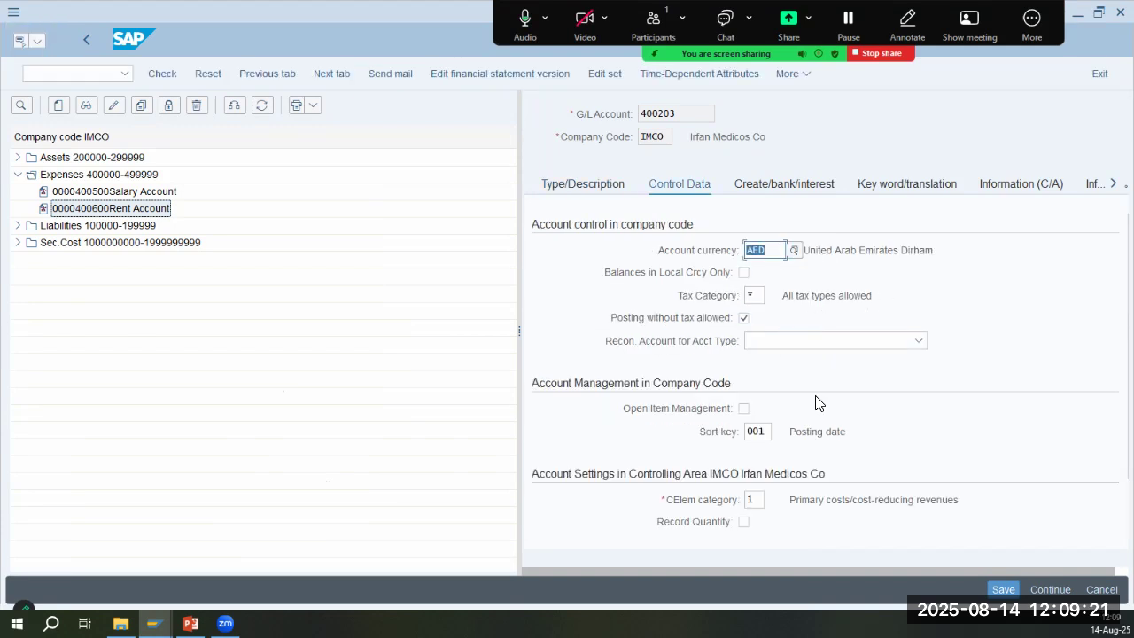
Review the new account's cost element category and field status group, and save G/L account 400203
click(752, 500)
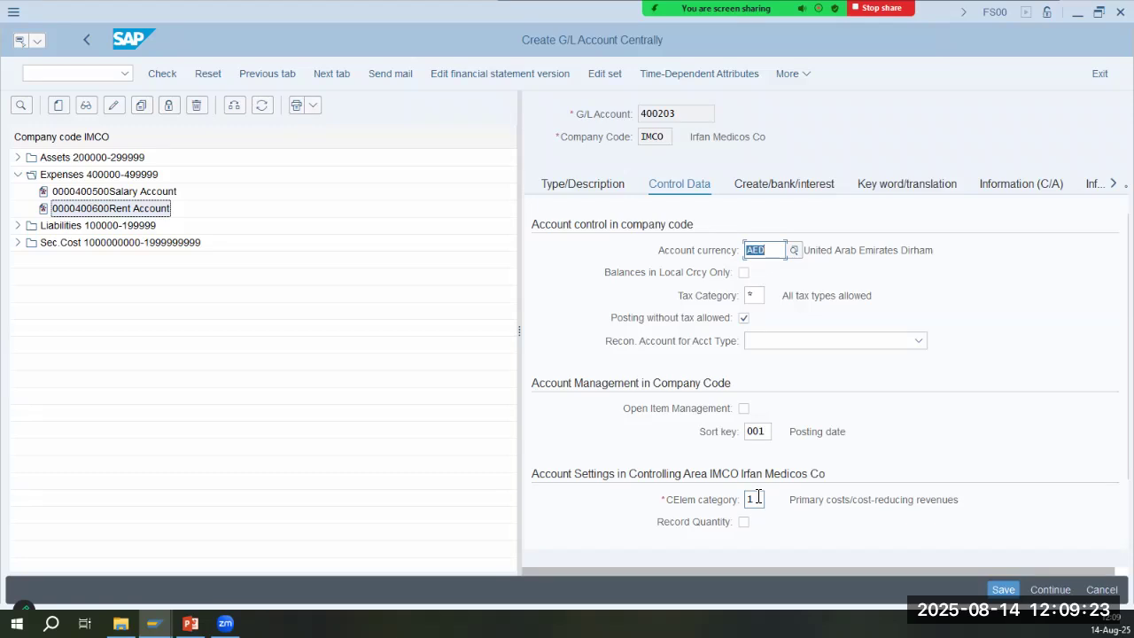
click(791, 188)
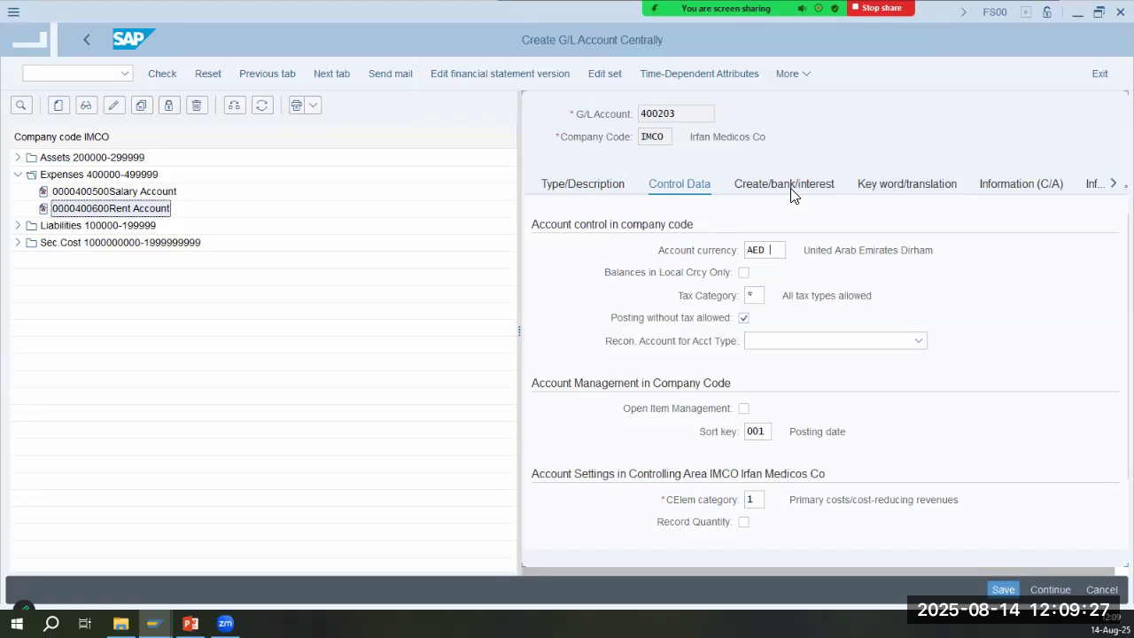
drag(856, 252, 930, 252)
drag(836, 252, 930, 251)
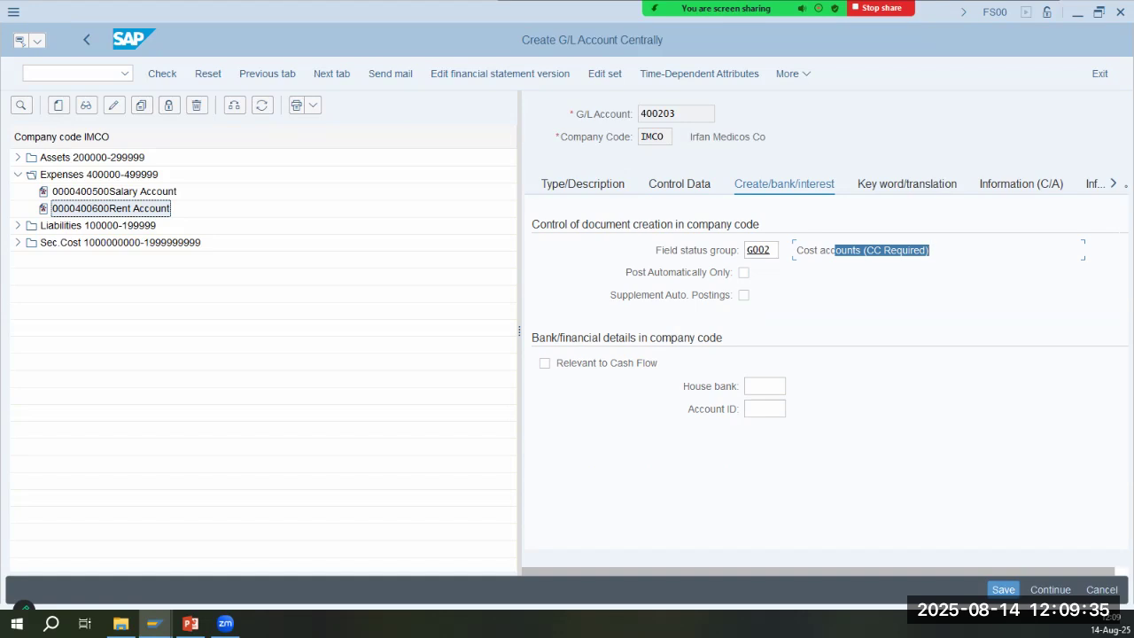
click(1003, 590)
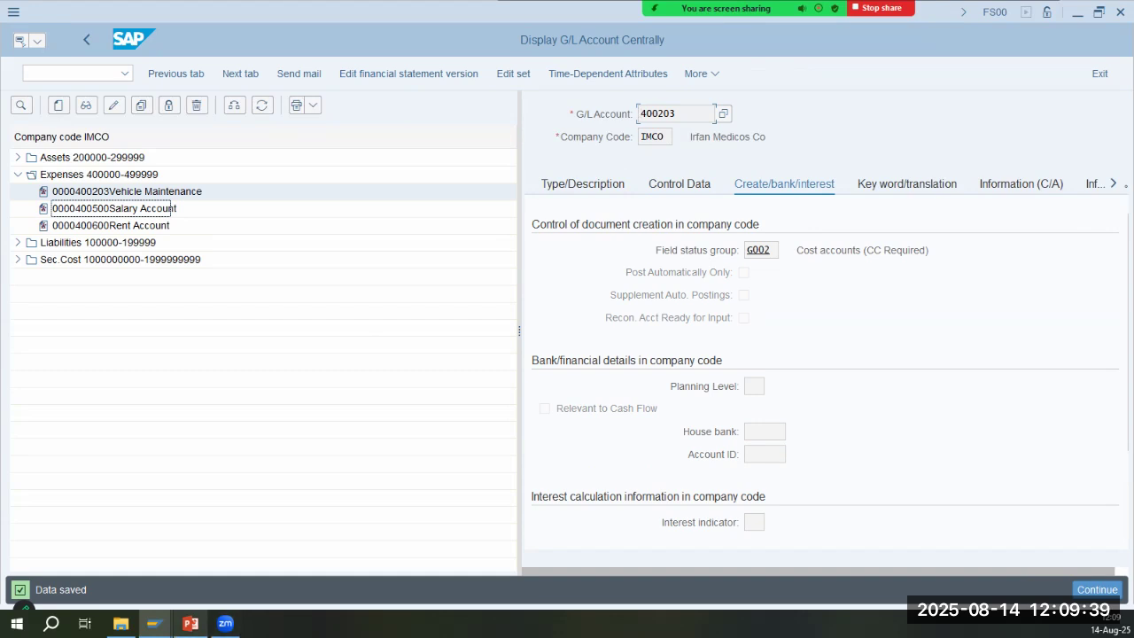
Check the slide for the number range transaction, and open KANK group maintenance for CO area IMCO
key(alt+Tab)
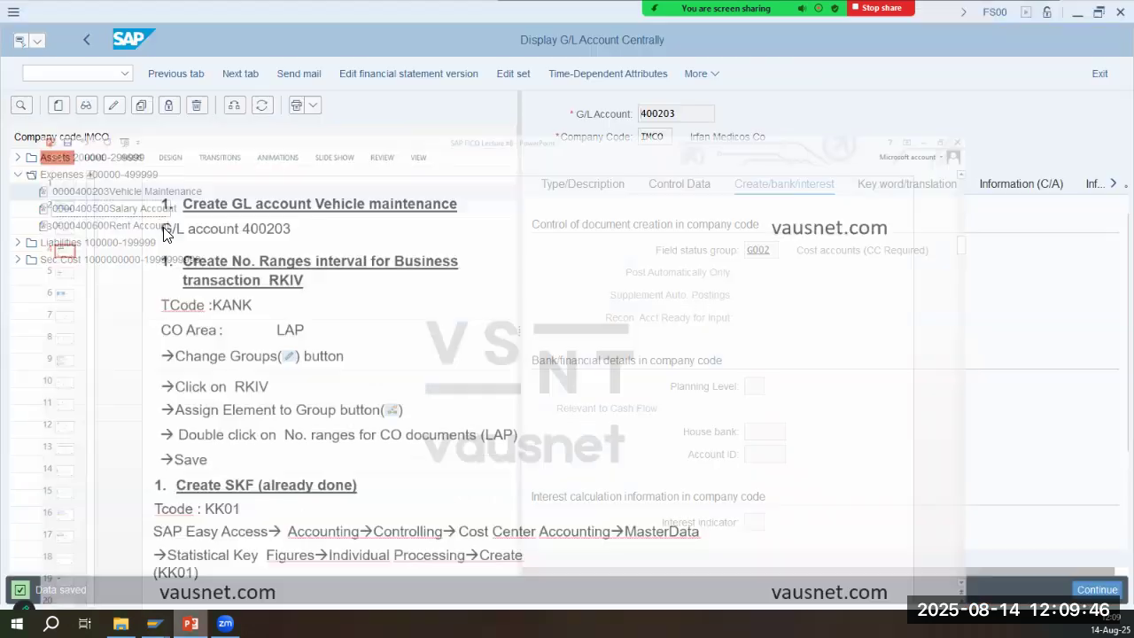
key(alt+Tab)
click(107, 77)
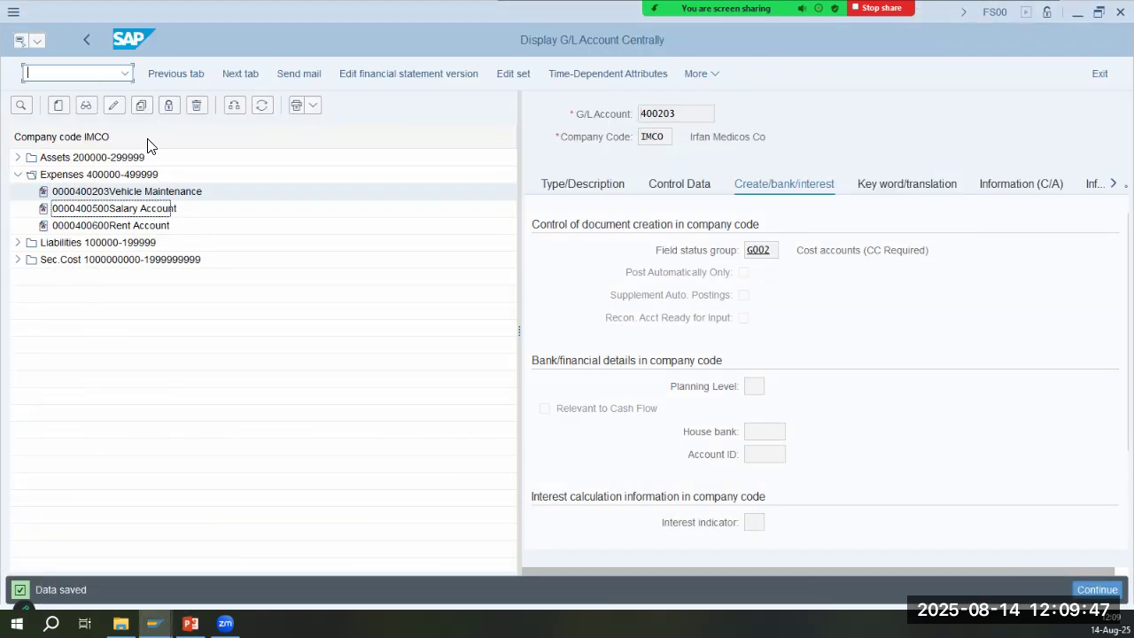
text(/n kank)
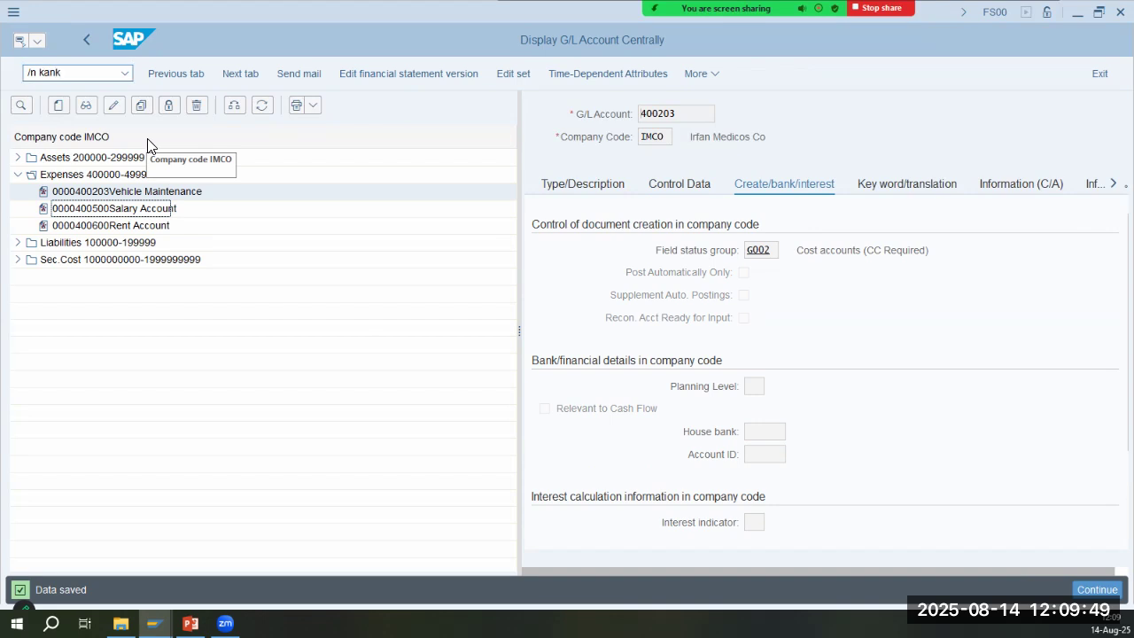
key(Return)
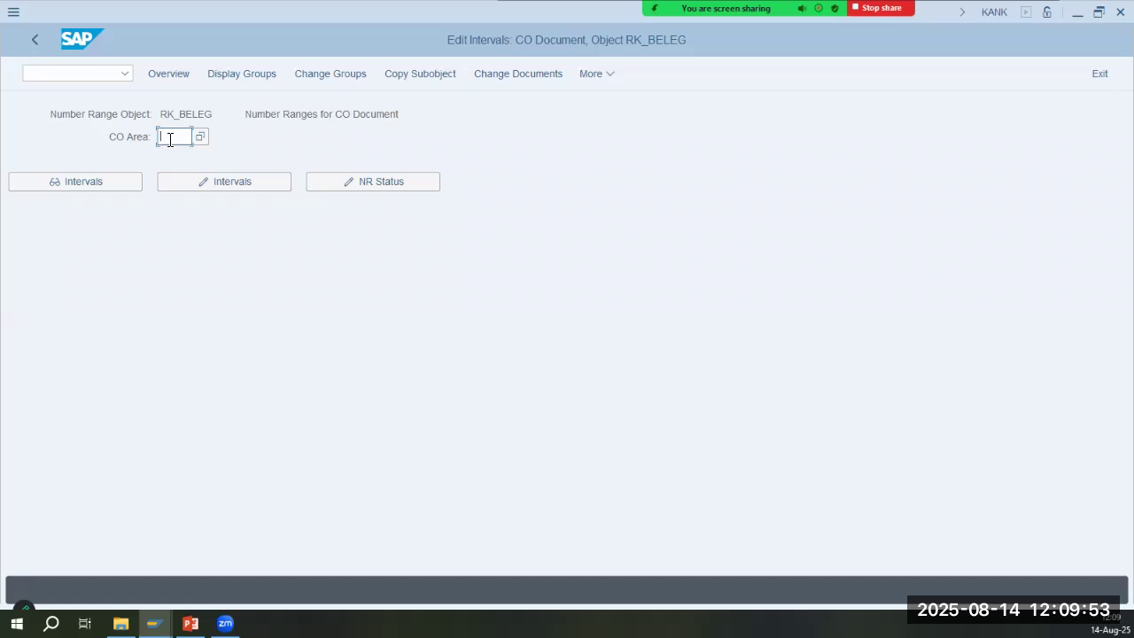
text(imco)
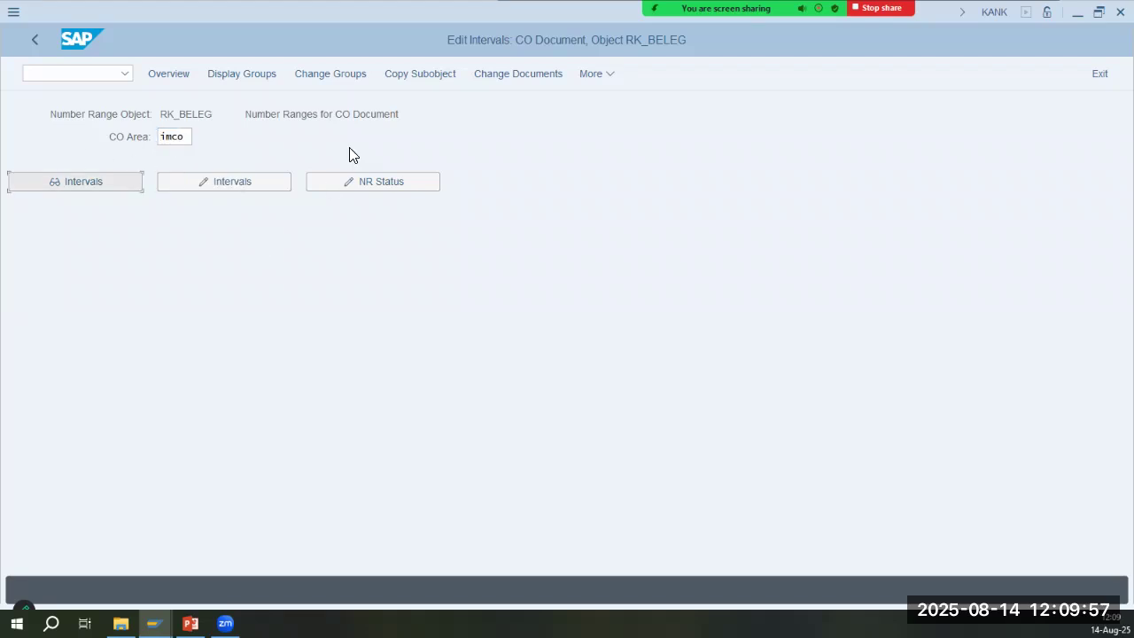
click(307, 74)
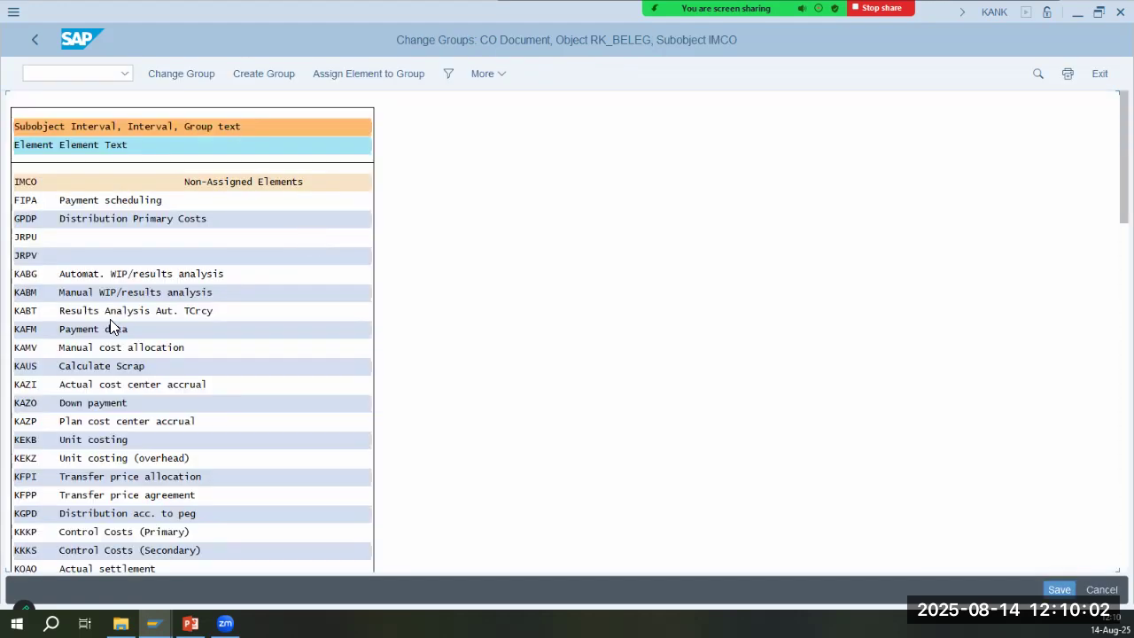
Find element RKIV in the whole group list, not starting at the current line, with a limit of 999 hits, and go to its entry
click(108, 315)
key(ctrl+f)
text(r)
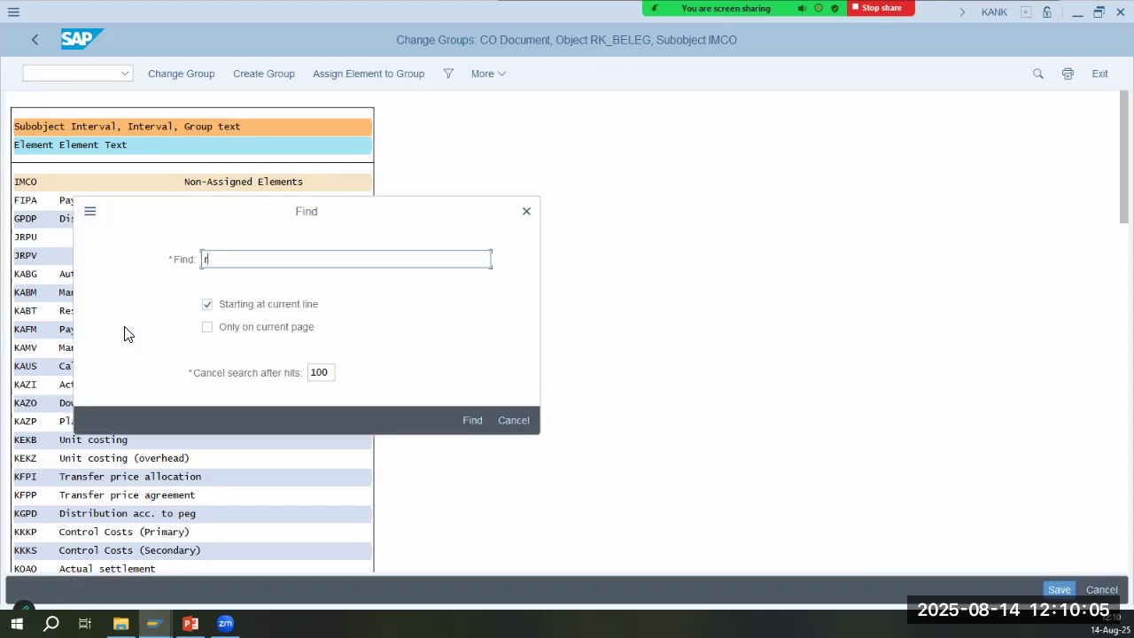
text(kiv)
key(Tab)
key(space)
key(Tab)
key(Tab)
text(999)
key(Return)
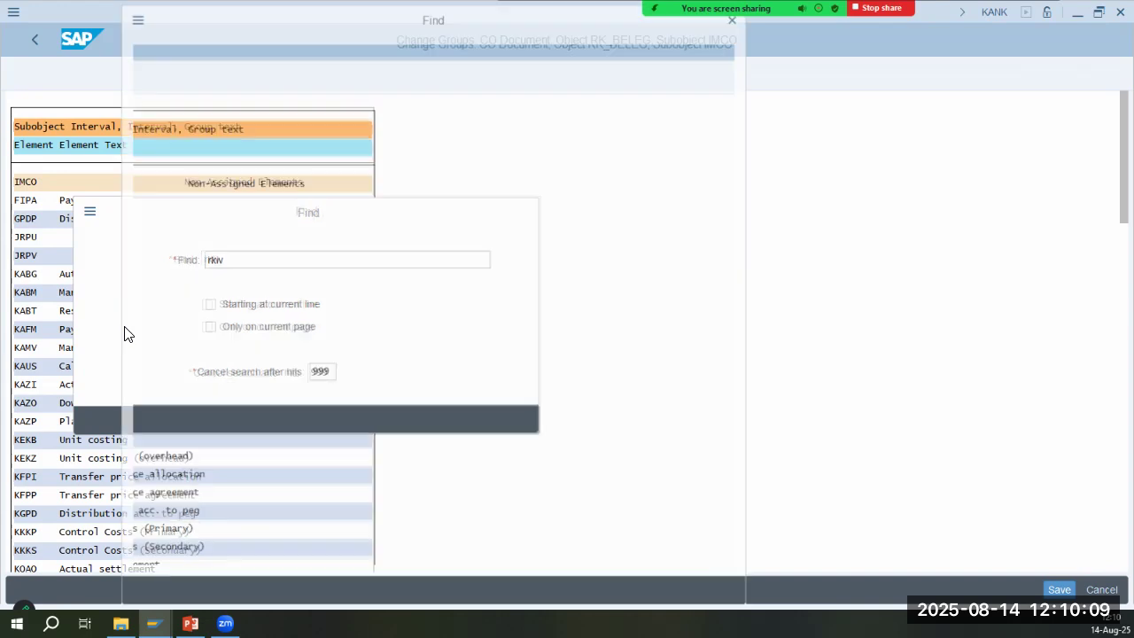
double_click(263, 99)
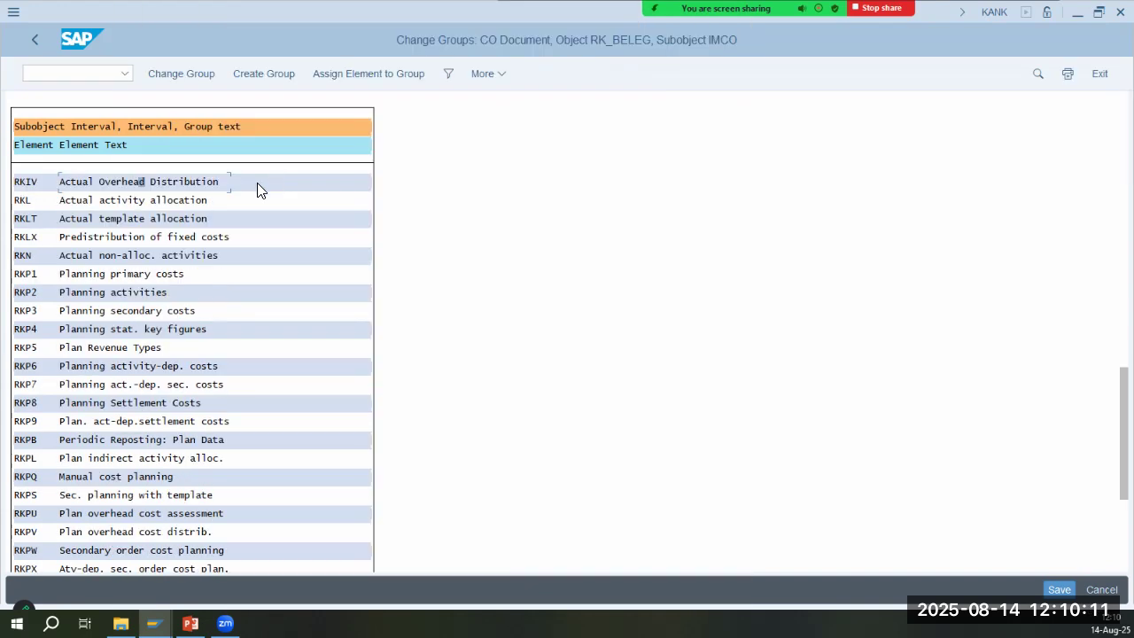
Assign the RKIV Actual Overhead Distribution element to the IMCO-CO Docs number range group 09 and save the changes
click(344, 74)
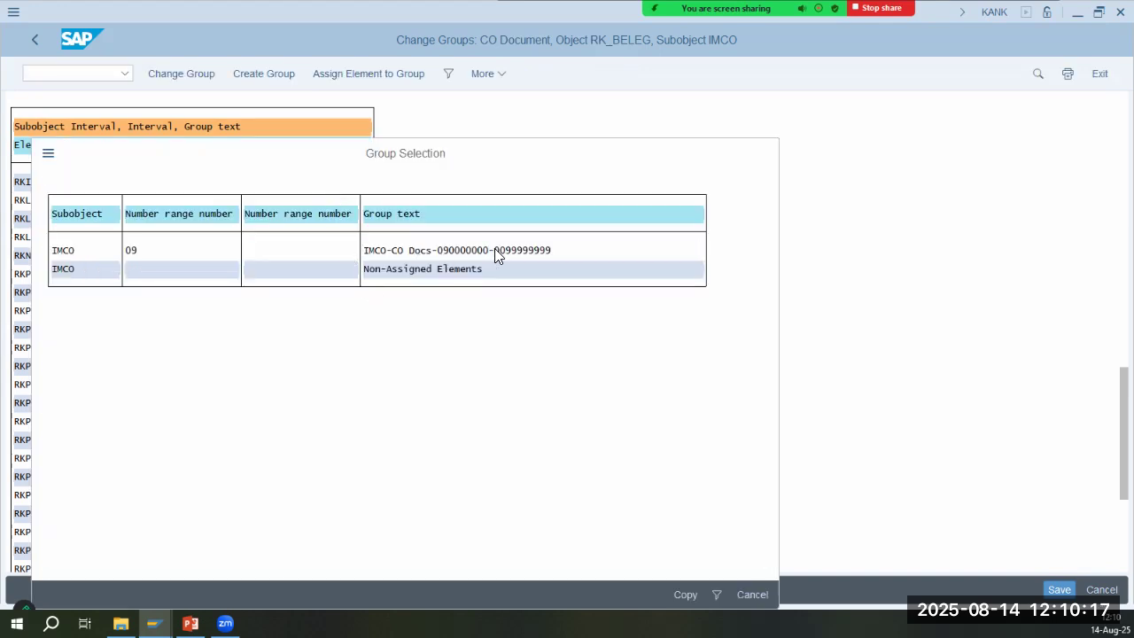
double_click(520, 250)
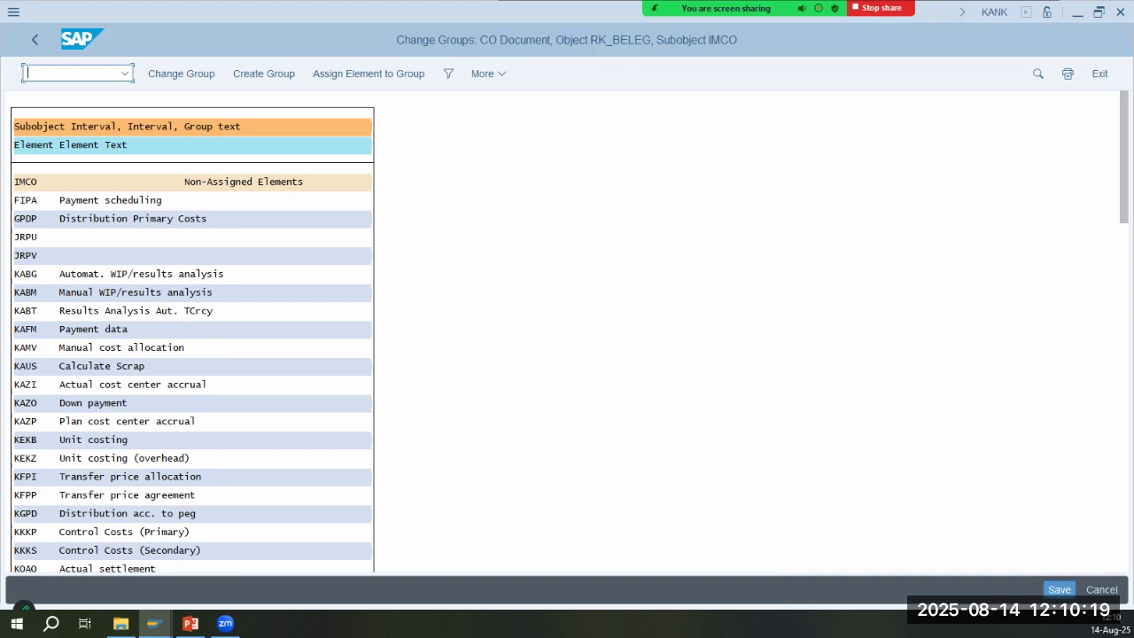
click(1059, 591)
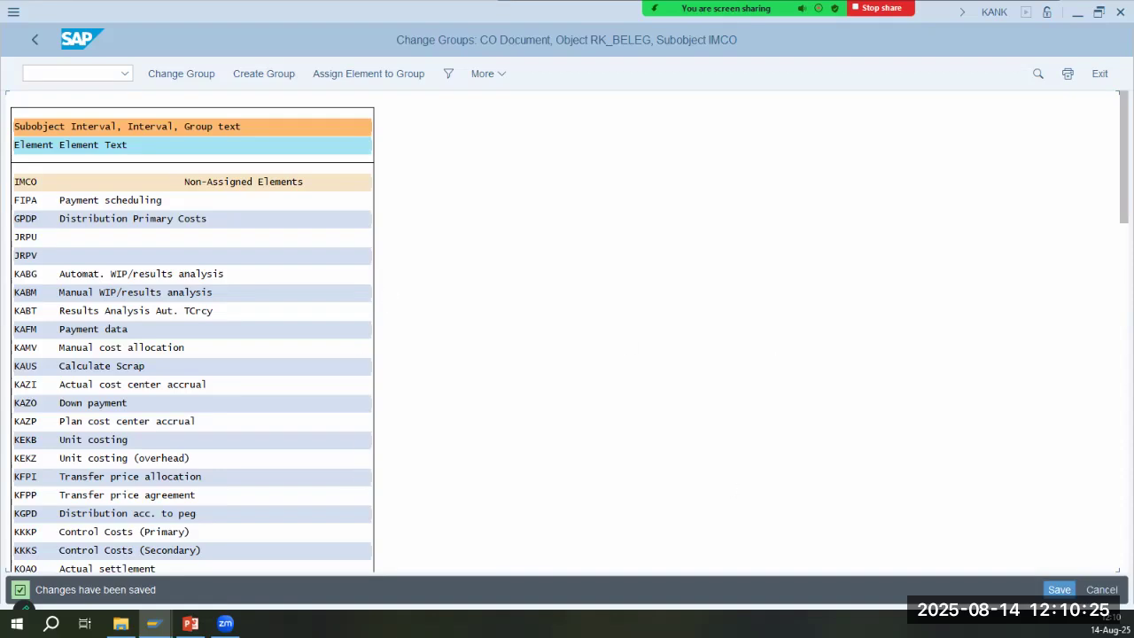
key(ctrl+s)
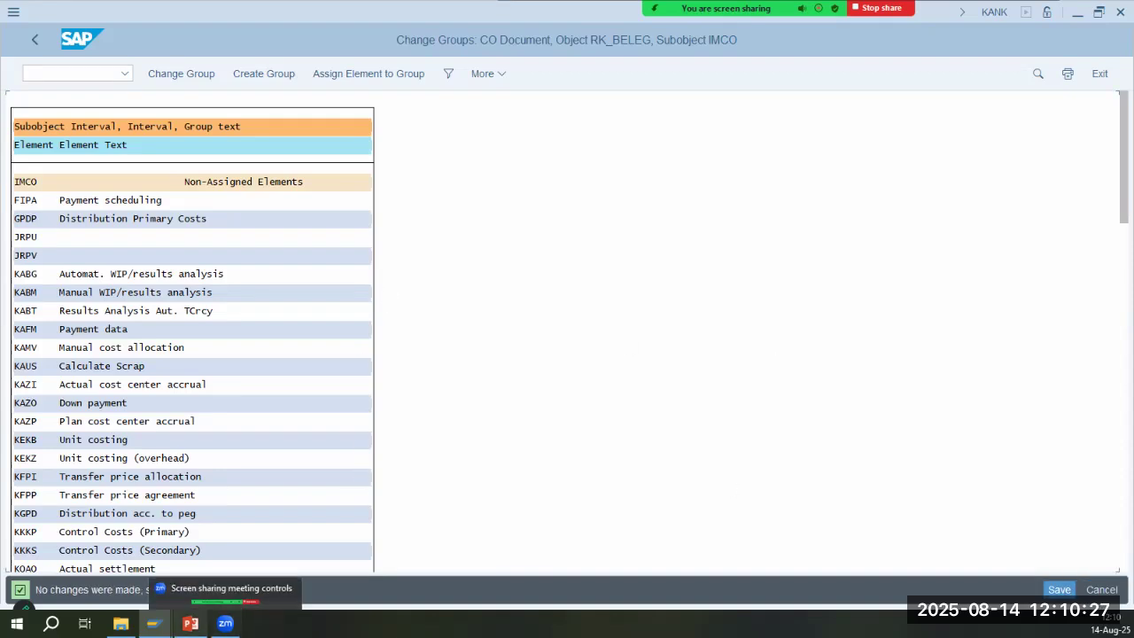
Check slides 4 and 5 in PowerPoint for the statistical key figure instructions and return to SAP
key(alt+Tab)
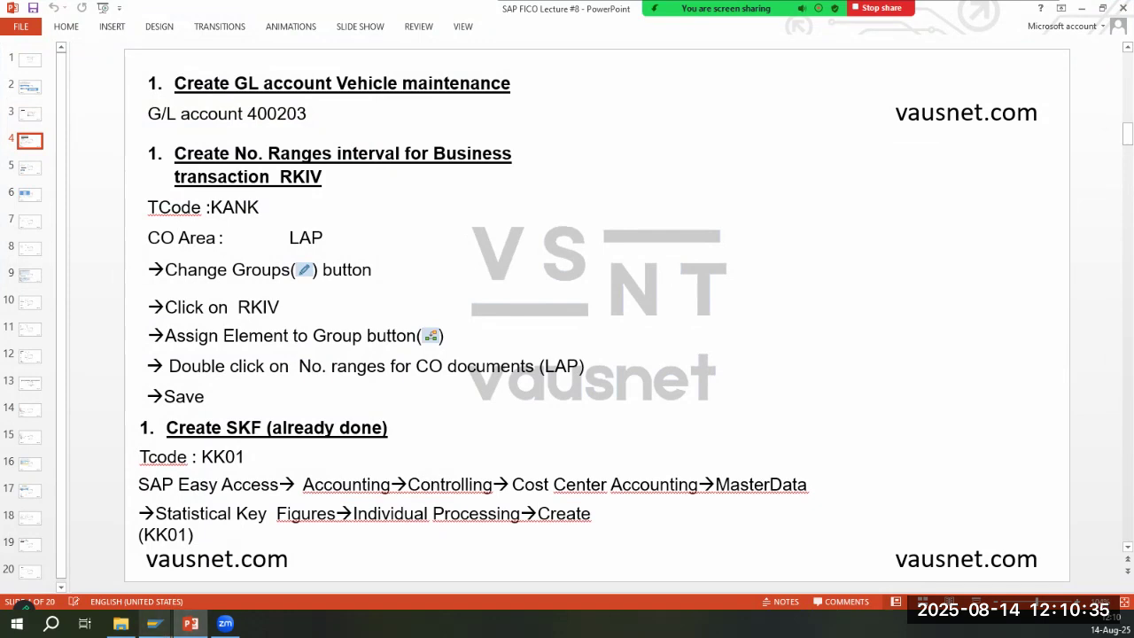
mouse_move(154, 623)
click(208, 554)
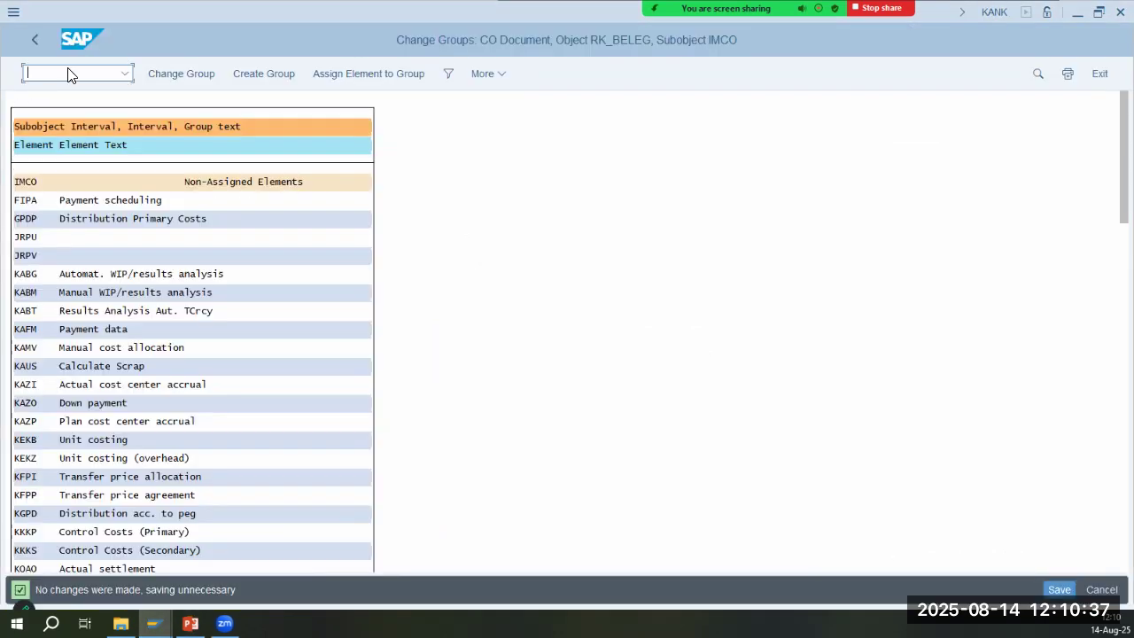
click(190, 622)
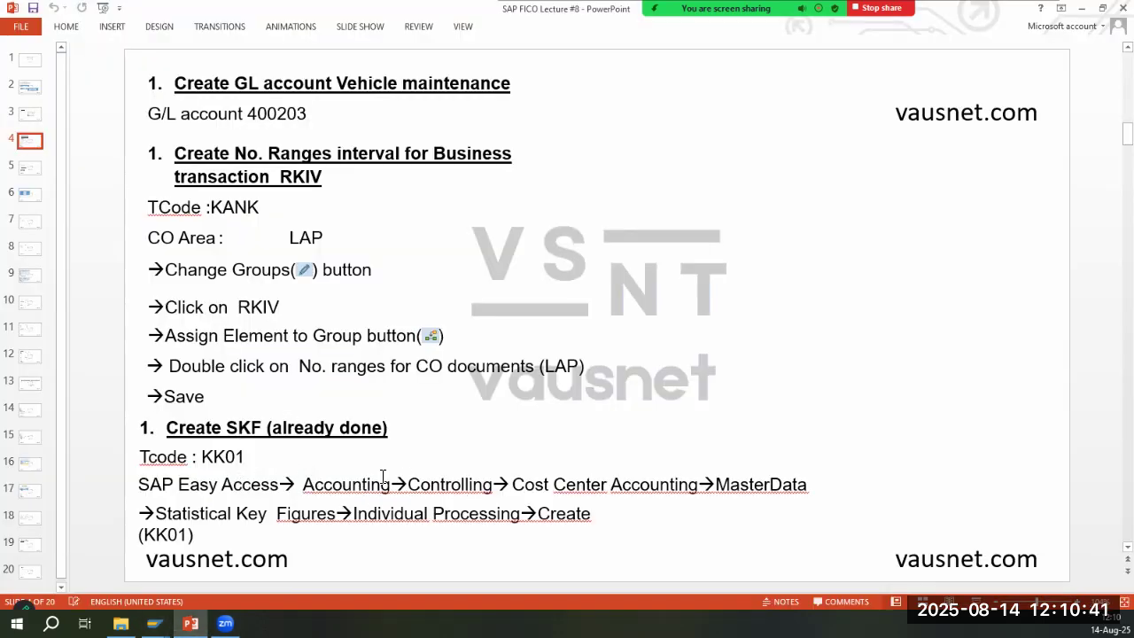
click(29, 167)
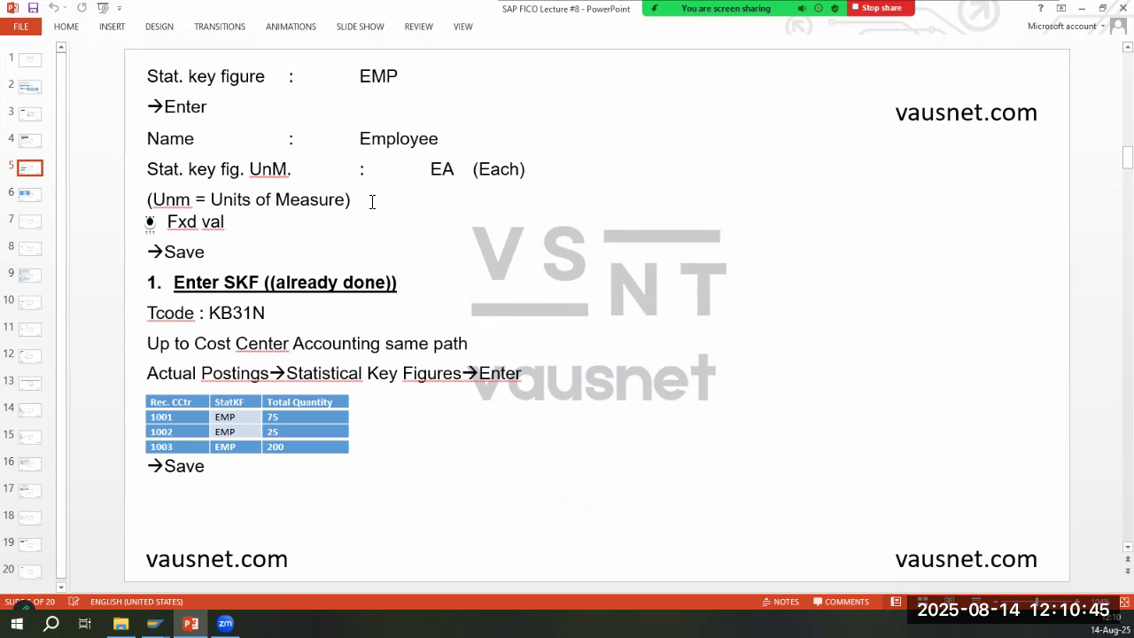
mouse_move(154, 623)
click(202, 551)
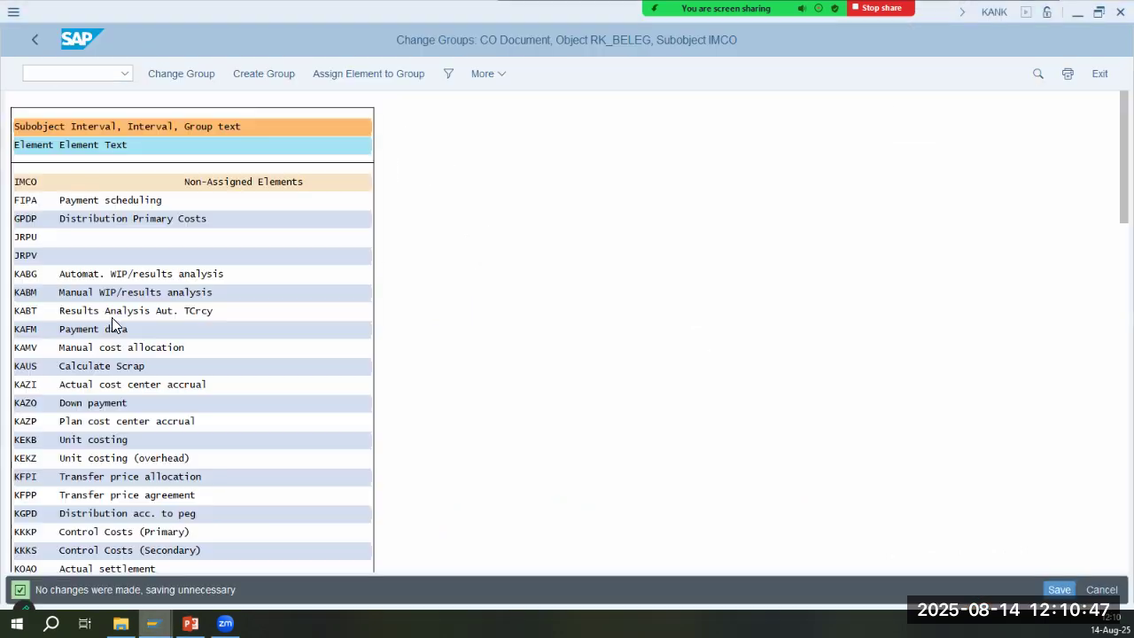
Try to create statistical key figure EMP in controlling area IMCO with transaction KK01
text(/nkk01)
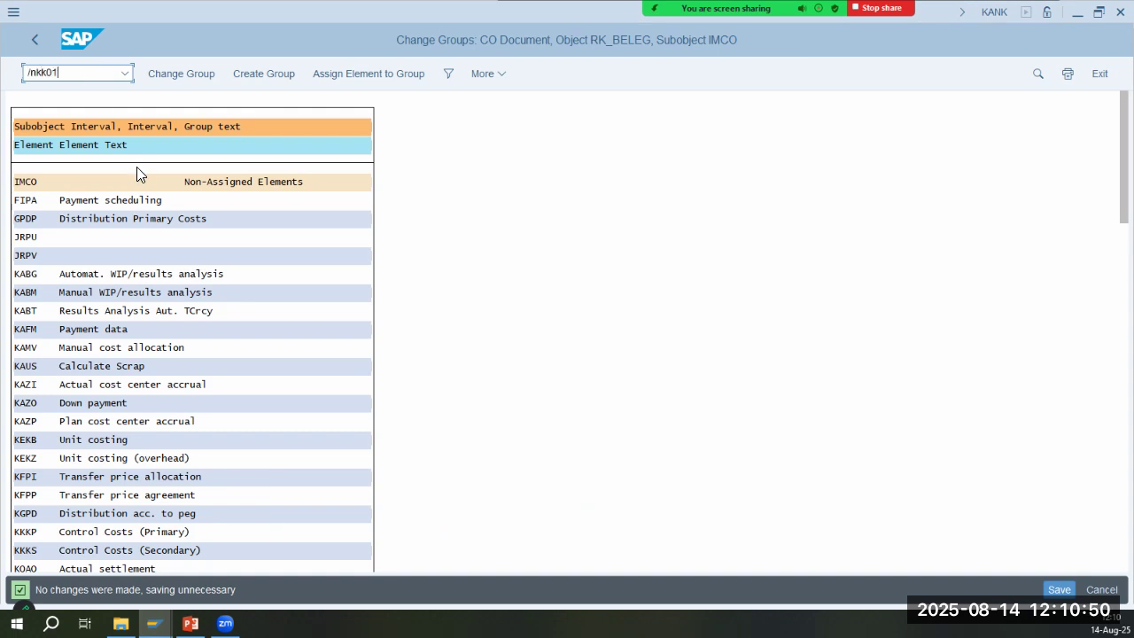
key(Return)
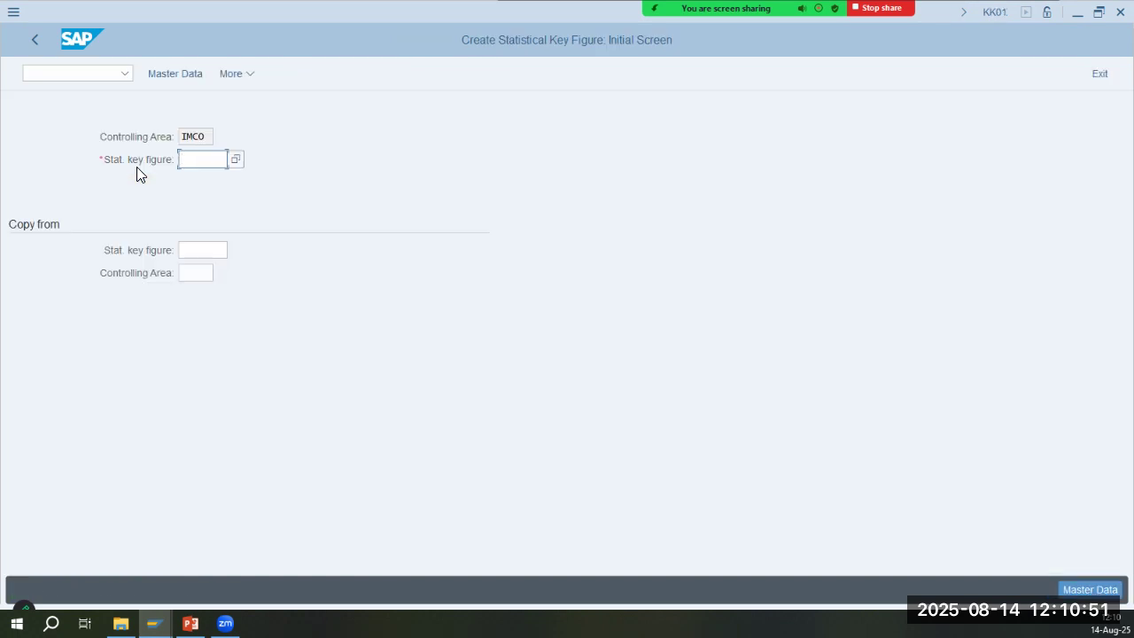
text(emp)
key(Return)
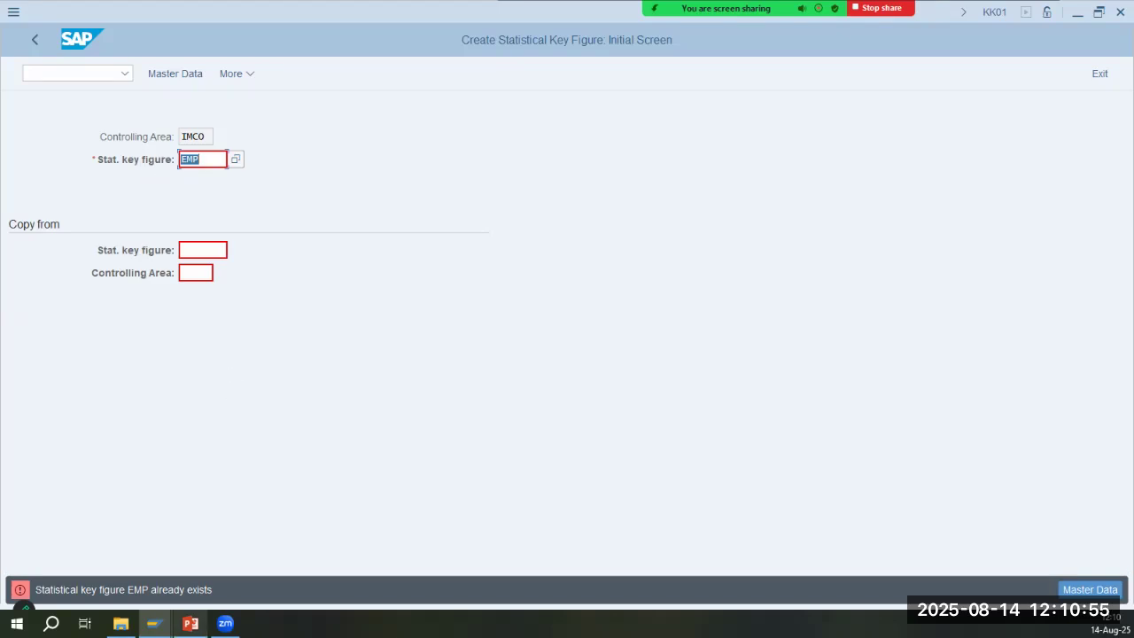
Check the slide for the transaction that enters statistical key figures and return to the SAP window
click(191, 623)
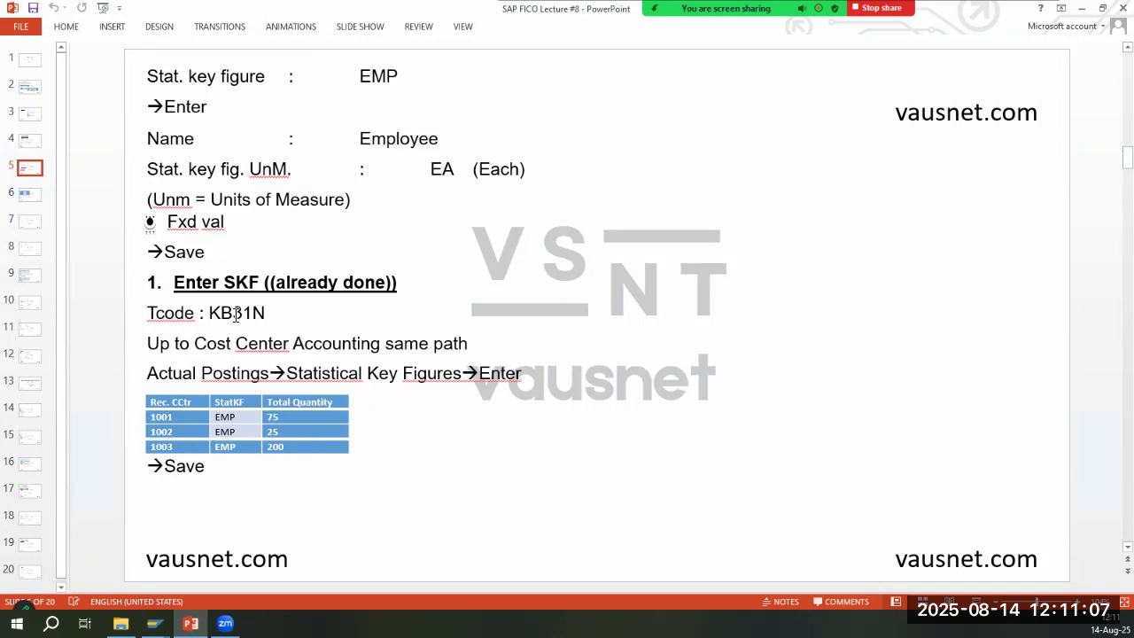
mouse_move(155, 623)
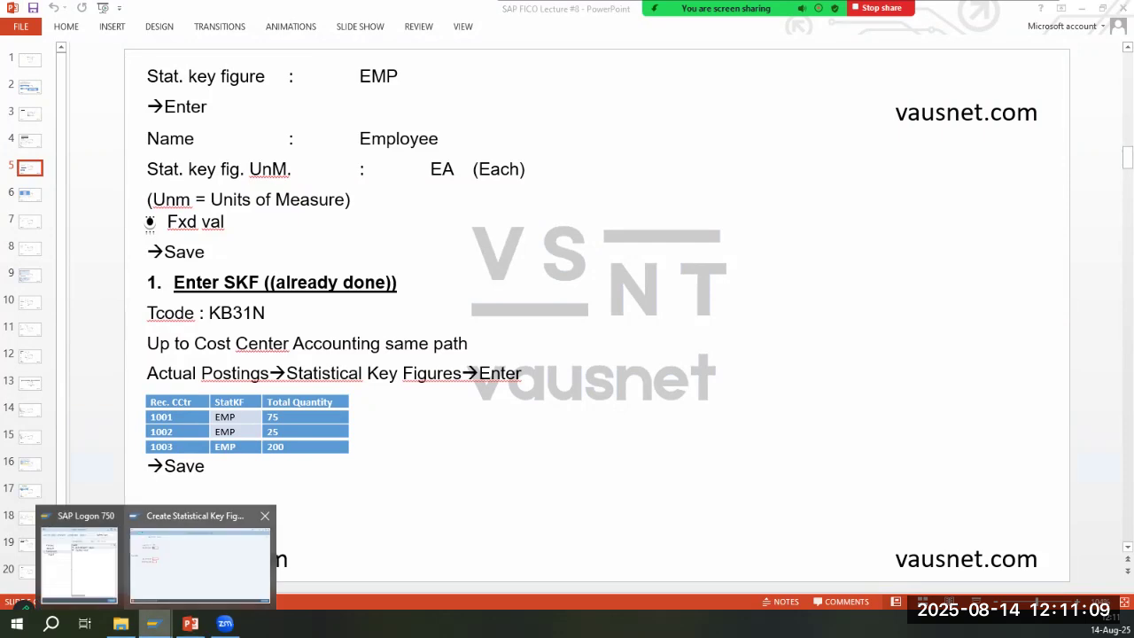
click(208, 549)
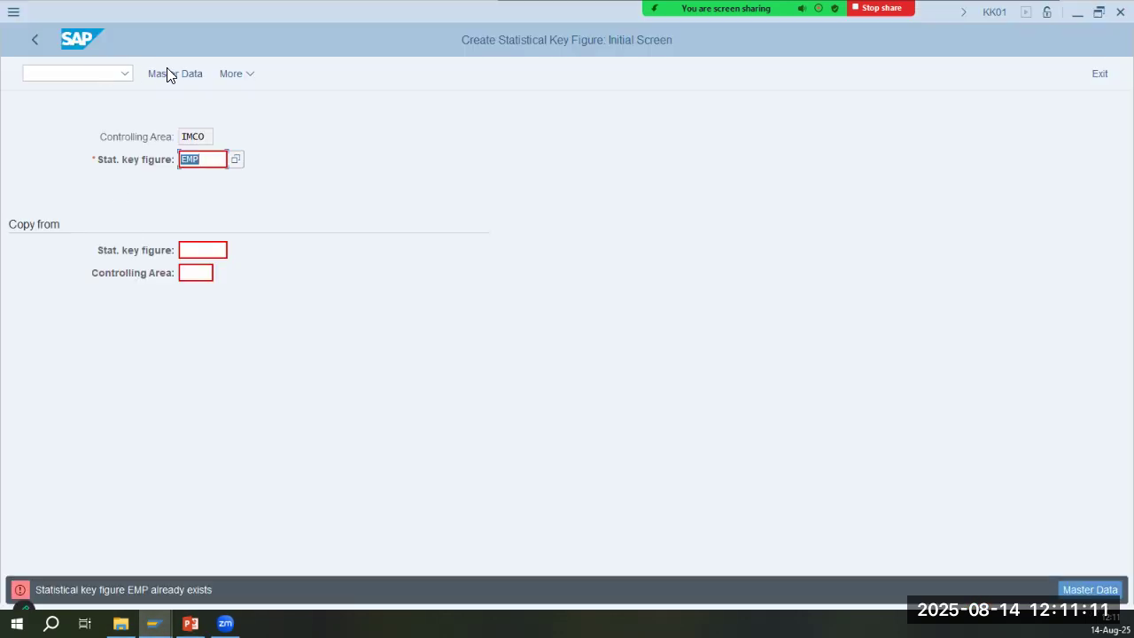
Display the master data of statistical key figure EMP and review its name, controlling area, unit of measure and category
click(223, 75)
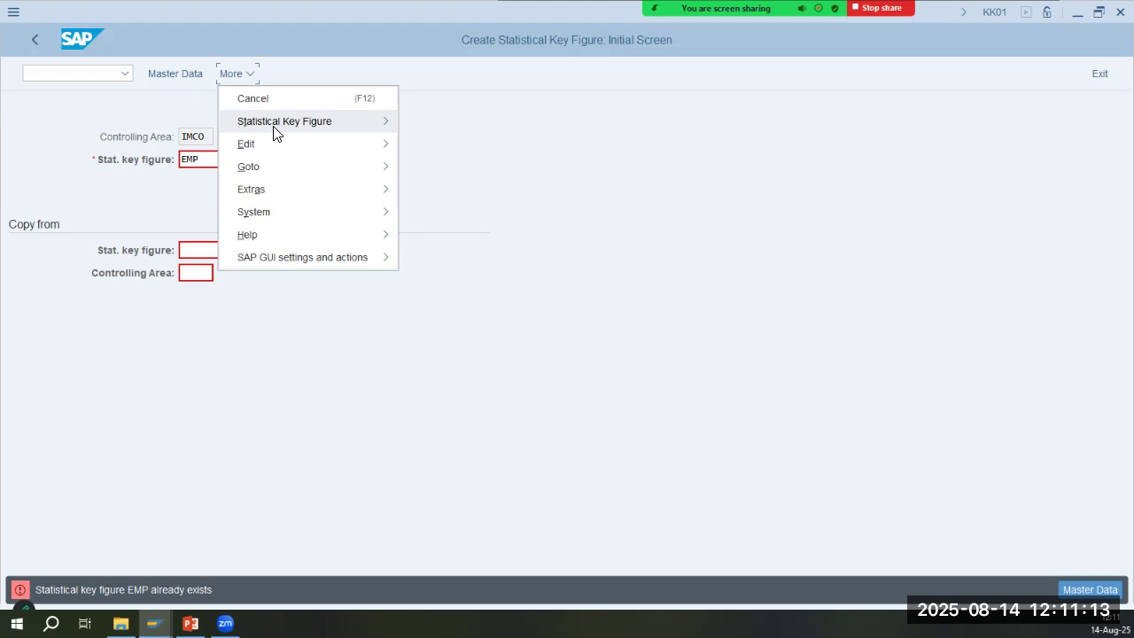
mouse_move(274, 128)
click(449, 168)
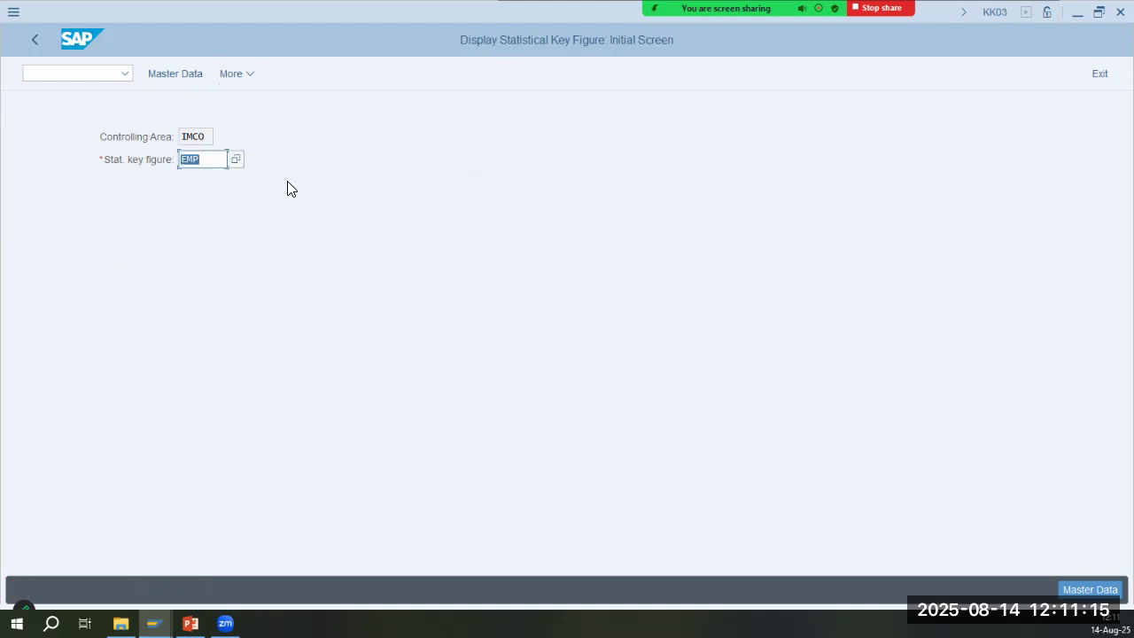
key(Return)
click(205, 255)
click(209, 296)
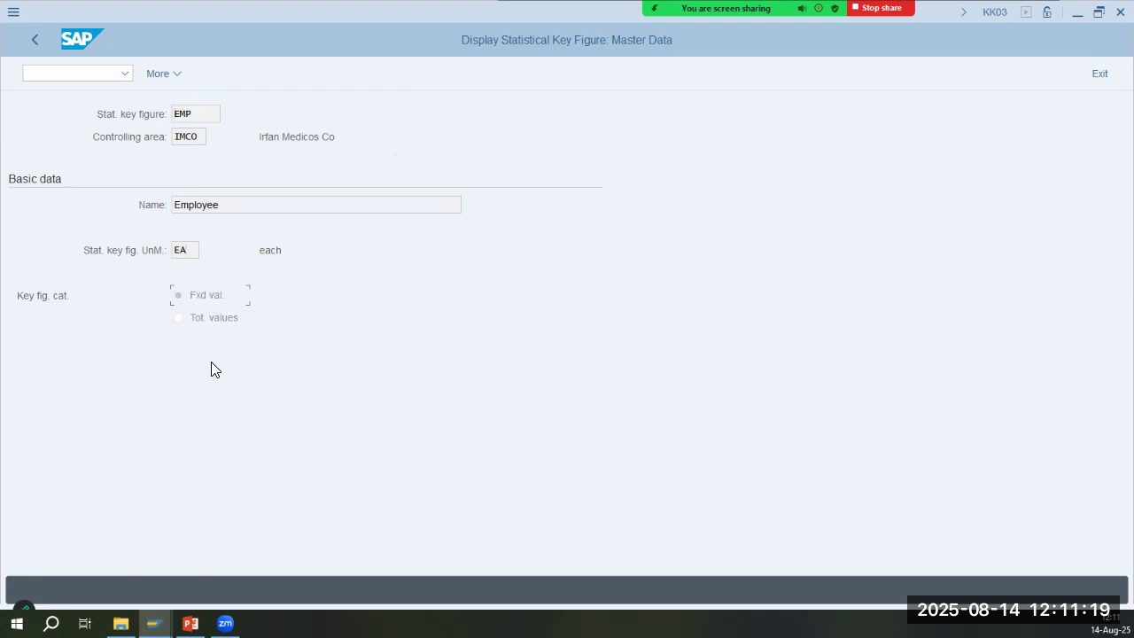
drag(231, 206, 161, 208)
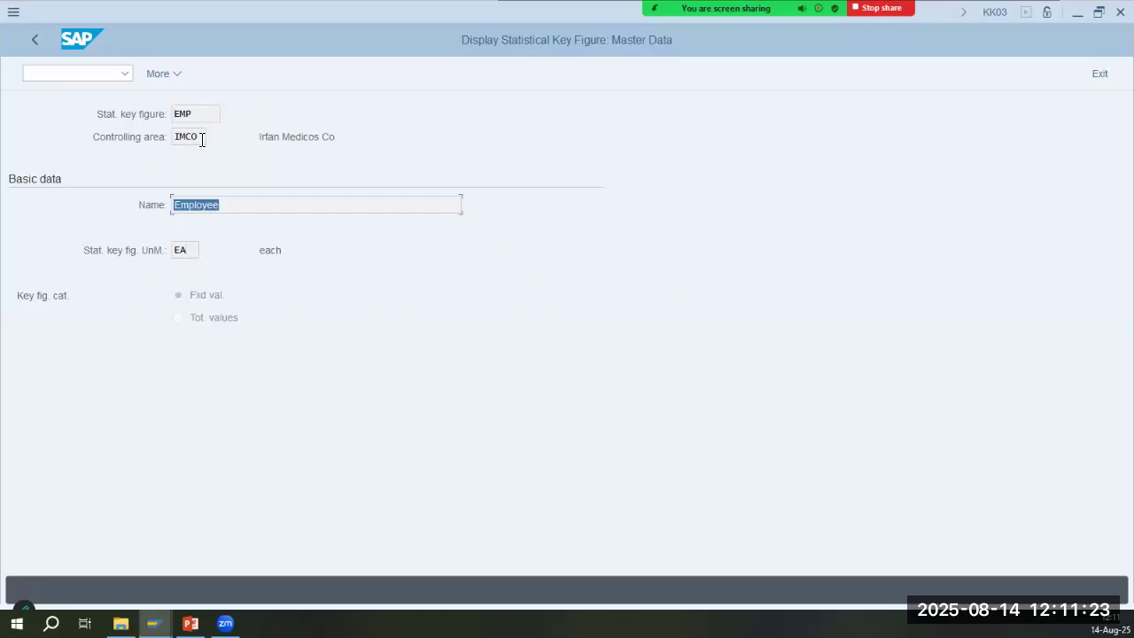
drag(202, 135, 73, 139)
click(254, 204)
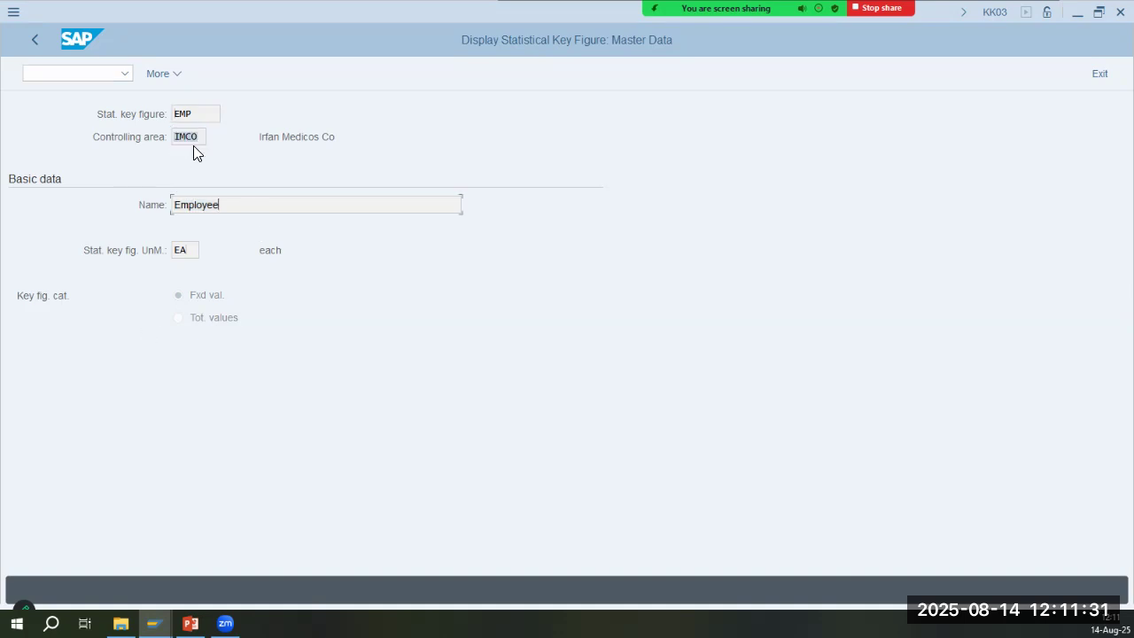
click(207, 114)
Open the statistical key figure entry screen with transaction KB31N
click(78, 73)
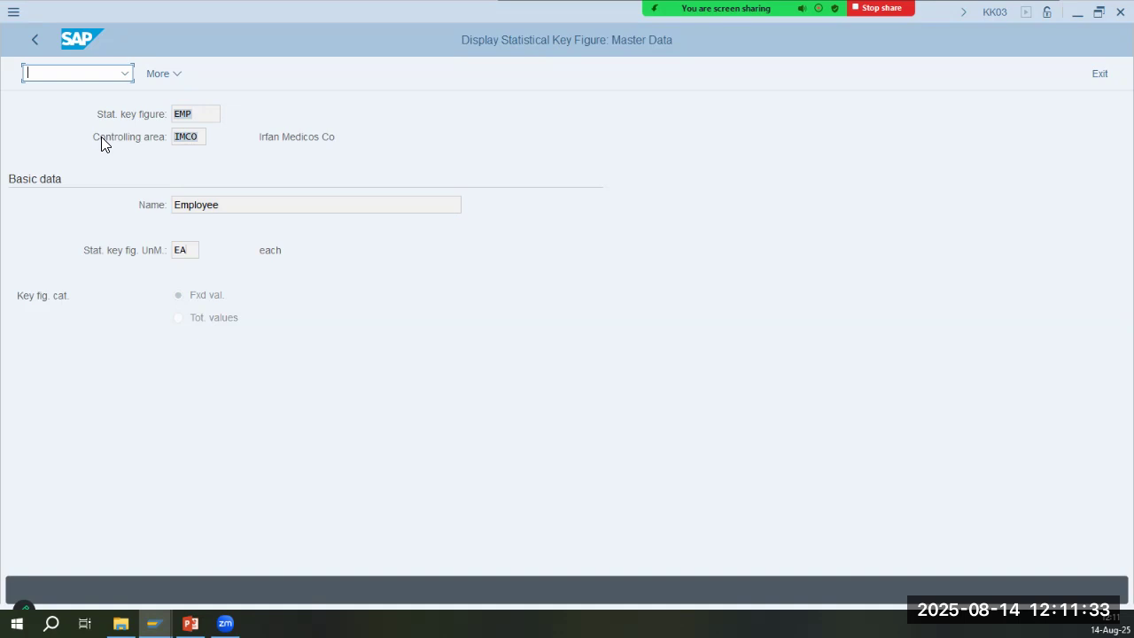
text(/nkb31n)
key(Return)
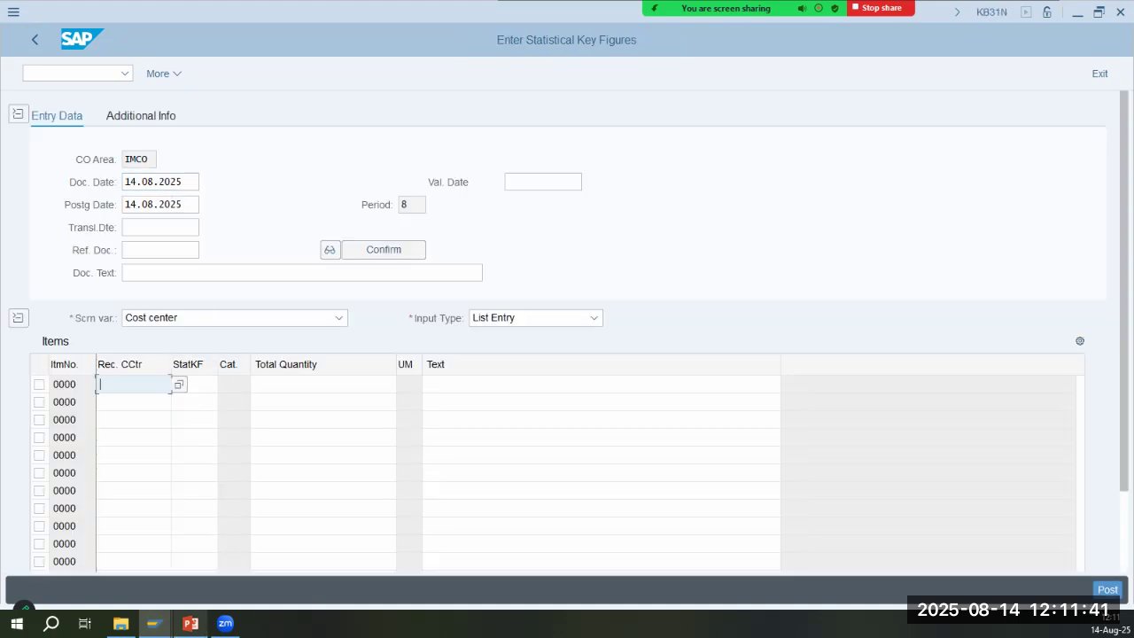
Check the slide's key figure table and enter cost center 1001 with statistical key figure EMP as the first item
click(191, 623)
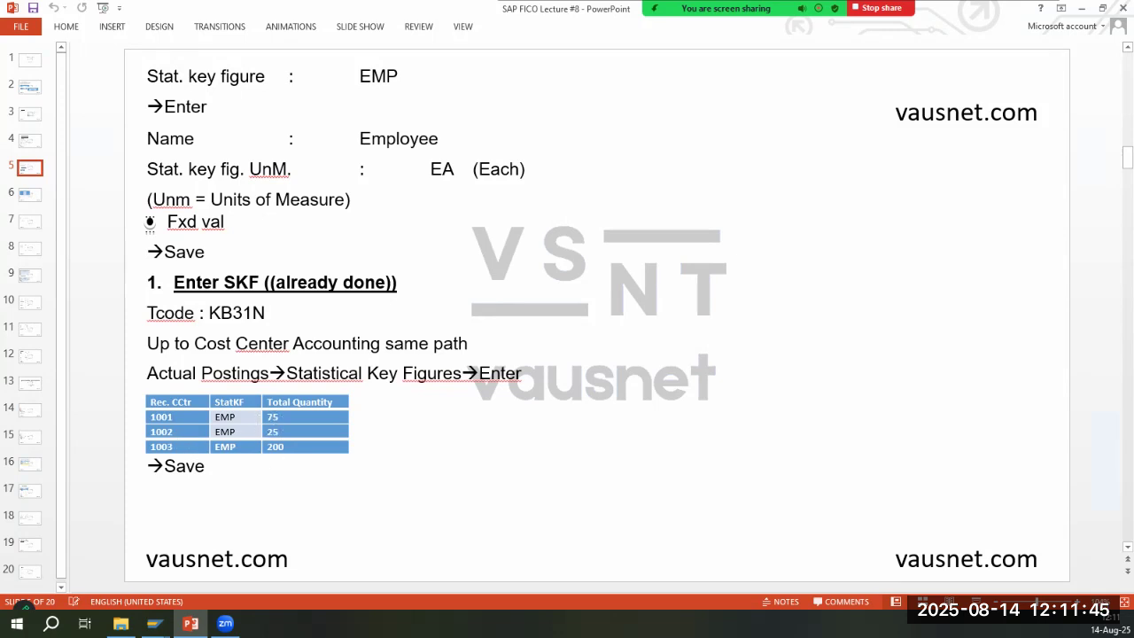
click(191, 624)
text(1)
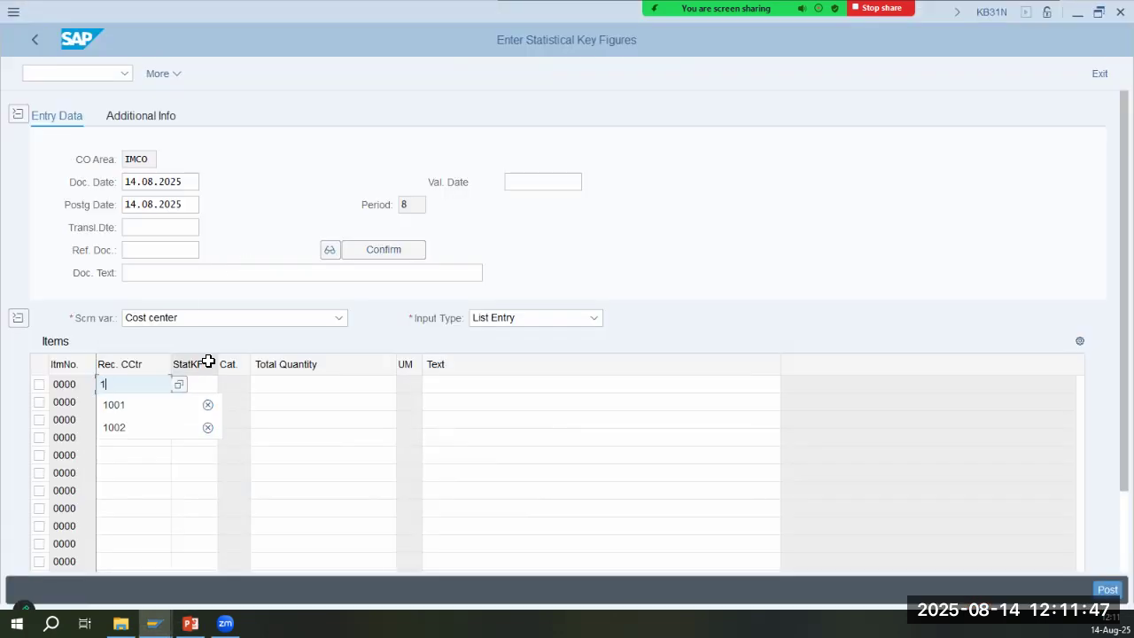
text(001)
key(Tab)
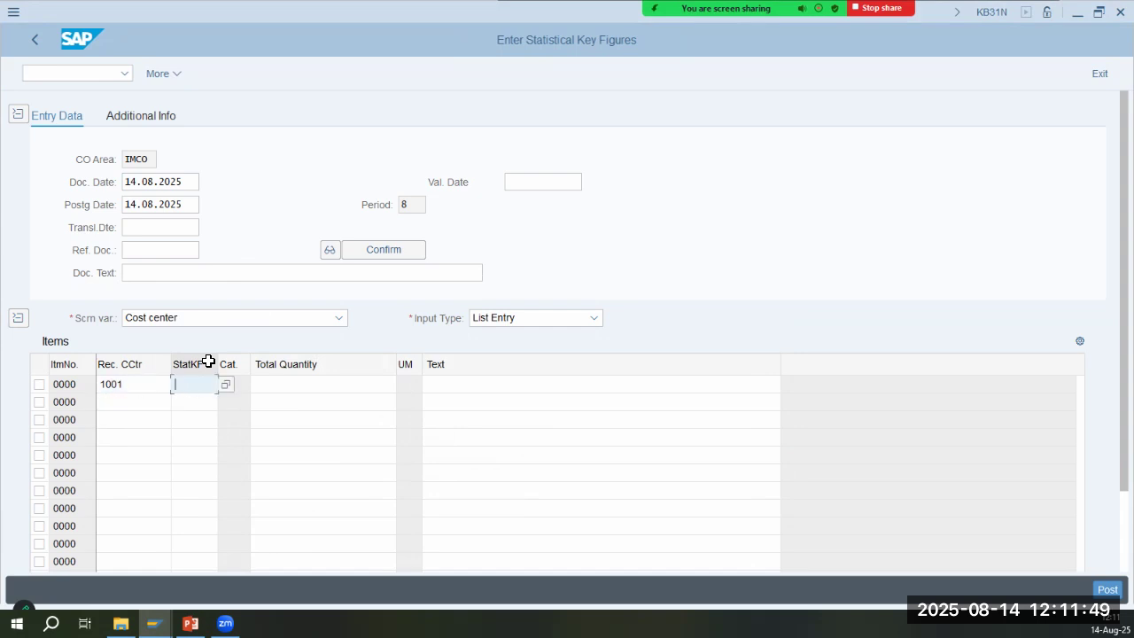
text(emp)
key(Tab)
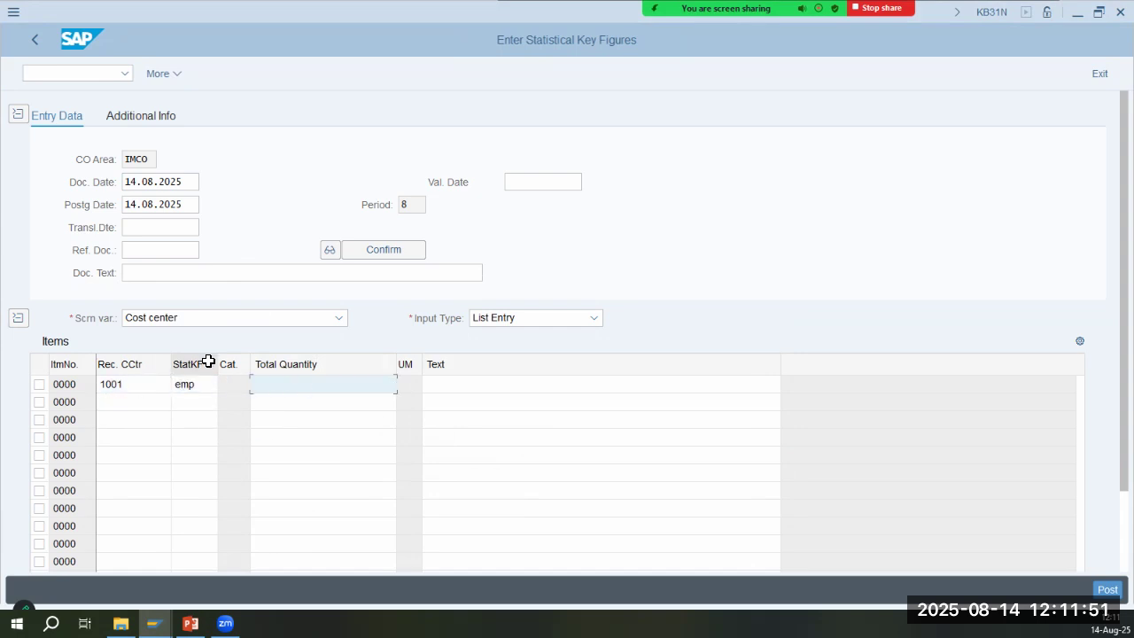
Enter cost center 1002 with statistical key figure EMP as the second item
key(Tab)
key(Tab)
text(1002)
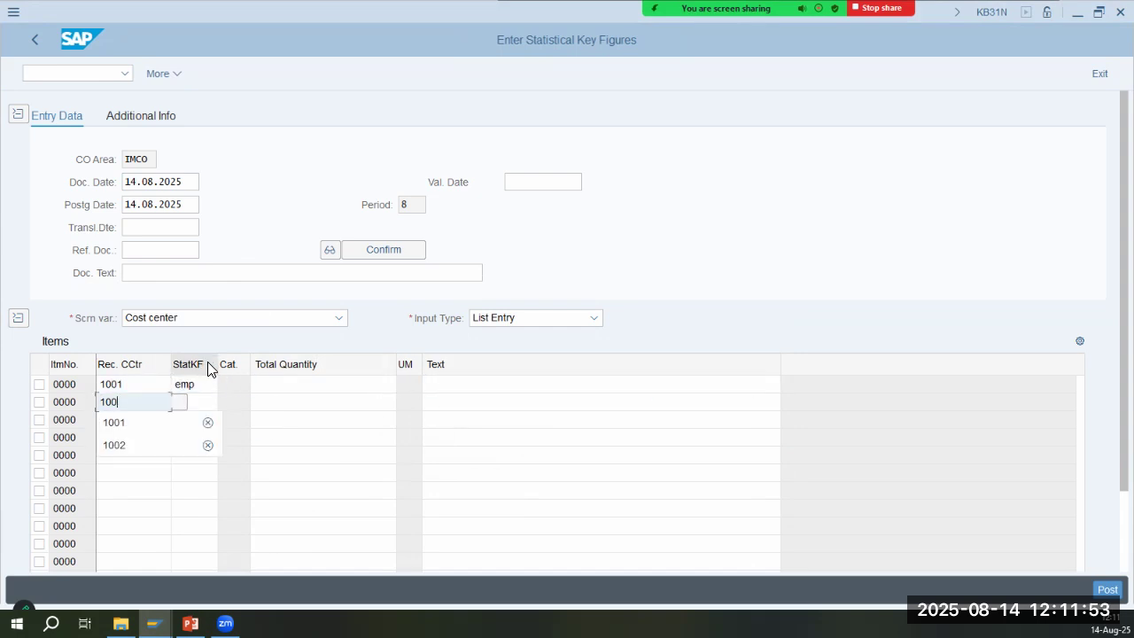
key(Tab)
key(Tab)
key(shift+Tab)
text(emp)
key(Tab)
key(Tab)
key(shift+Tab)
key(shift+Tab)
key(Down)
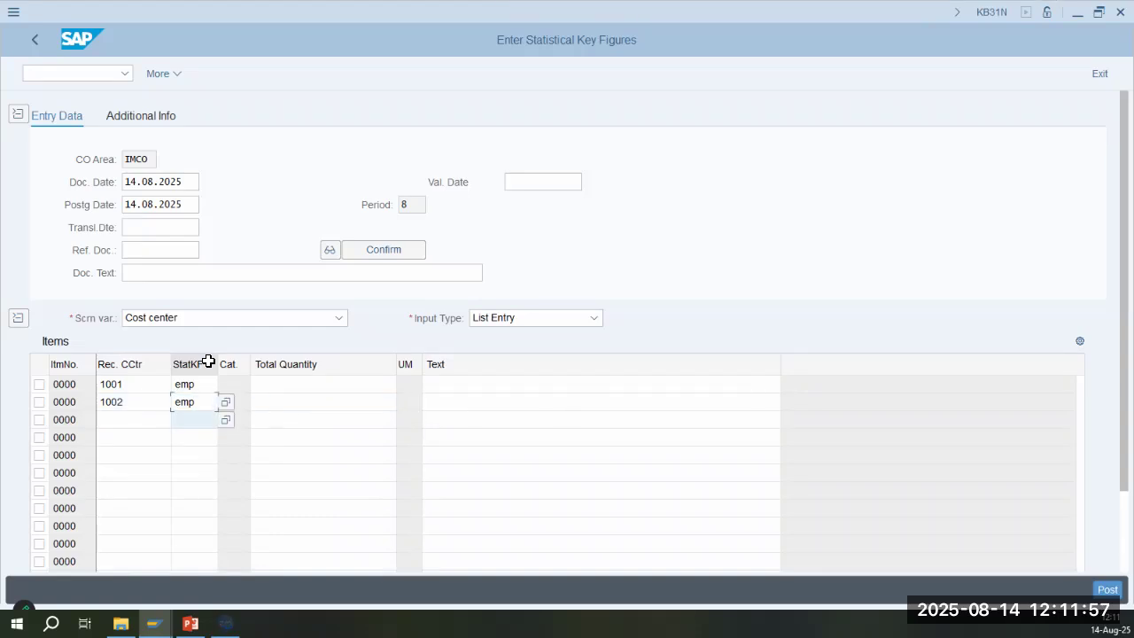
key(shift+Tab)
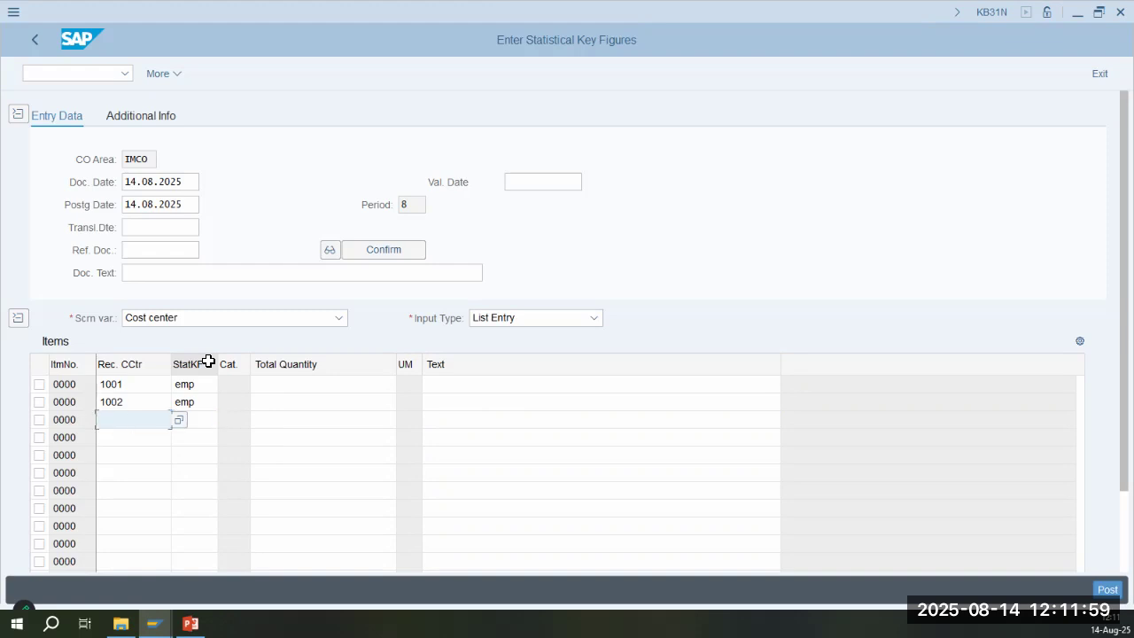
Enter cost center 1003 with statistical key figure EMP and total quantity 200 as the third item, following the slide
key(alt+Tab)
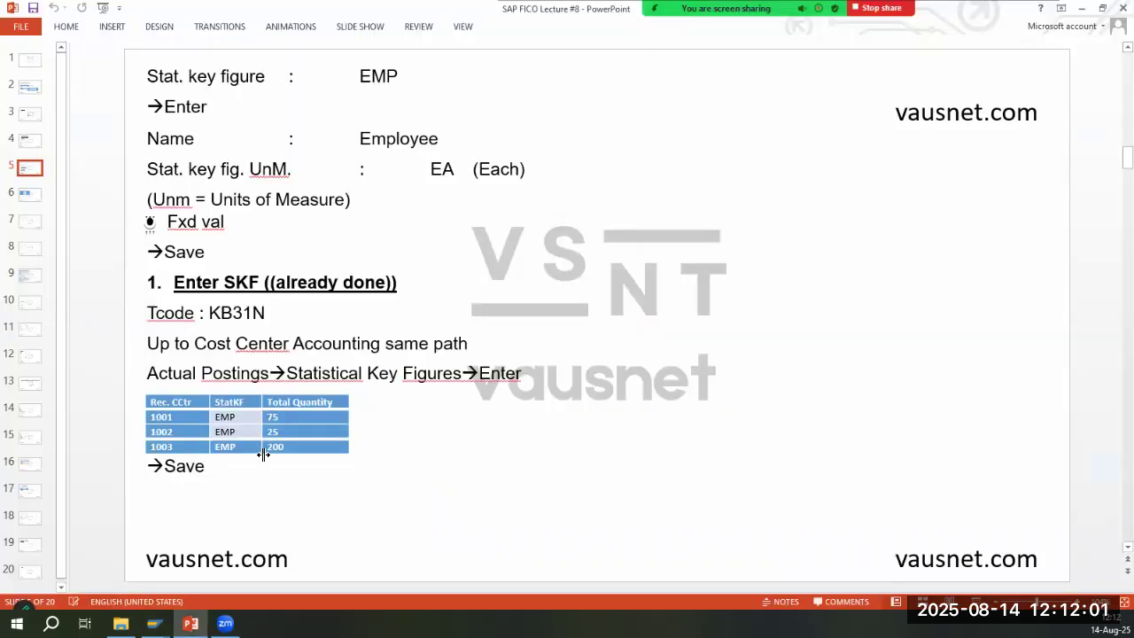
key(alt+Tab)
key(alt+Tab)
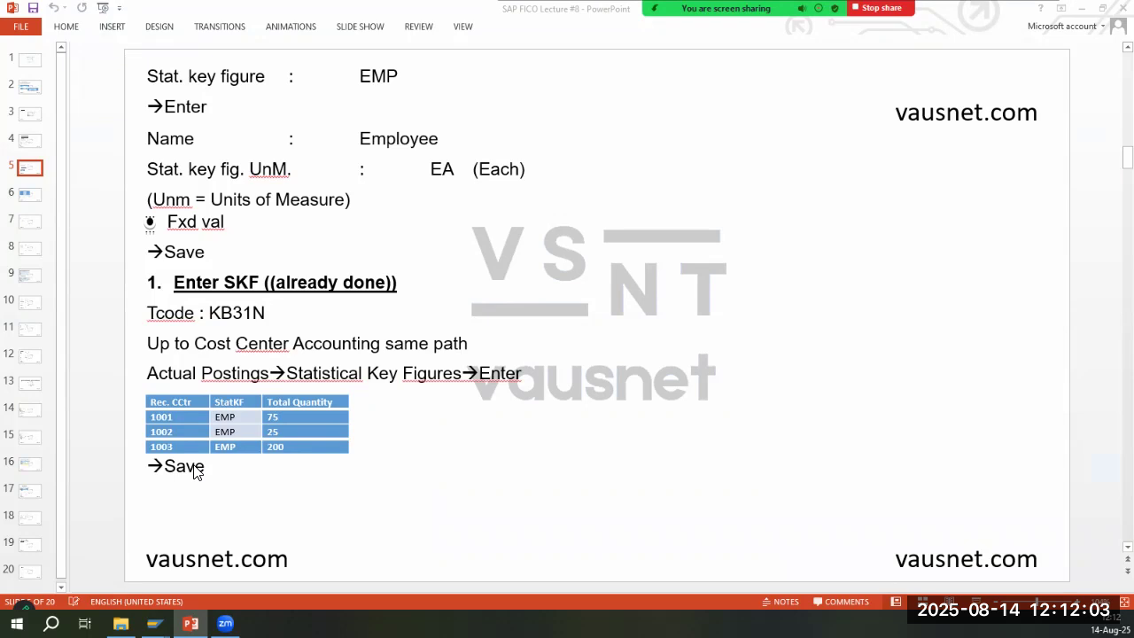
key(alt+Tab)
text(1003)
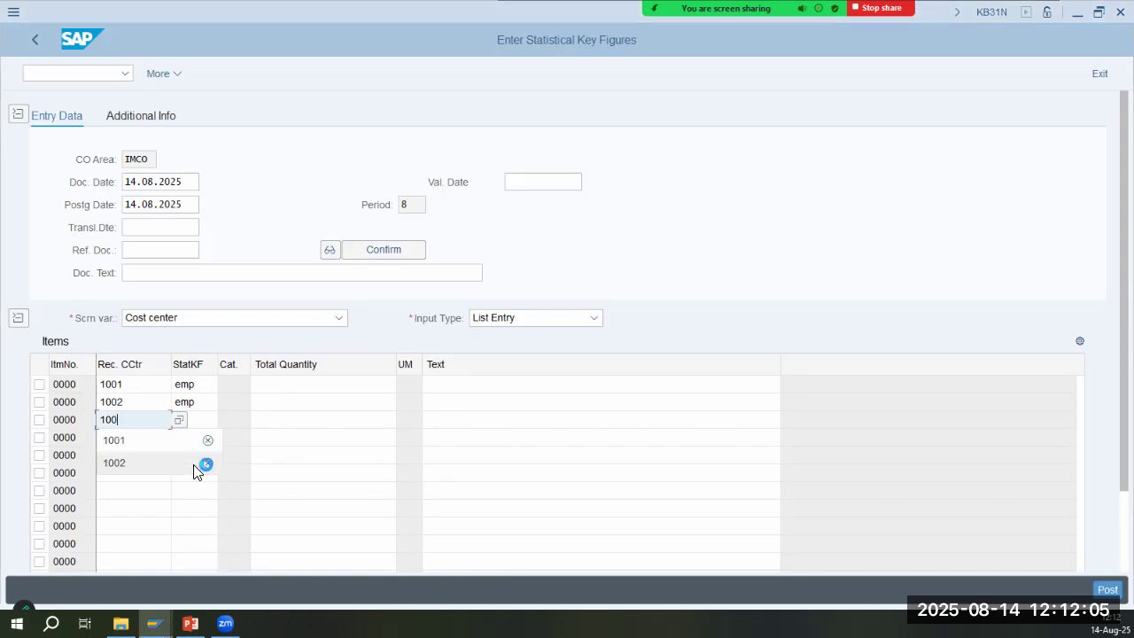
key(Tab)
text(em)
key(Tab)
text(p)
key(shift+Tab)
text(emp)
key(Tab)
text(200)
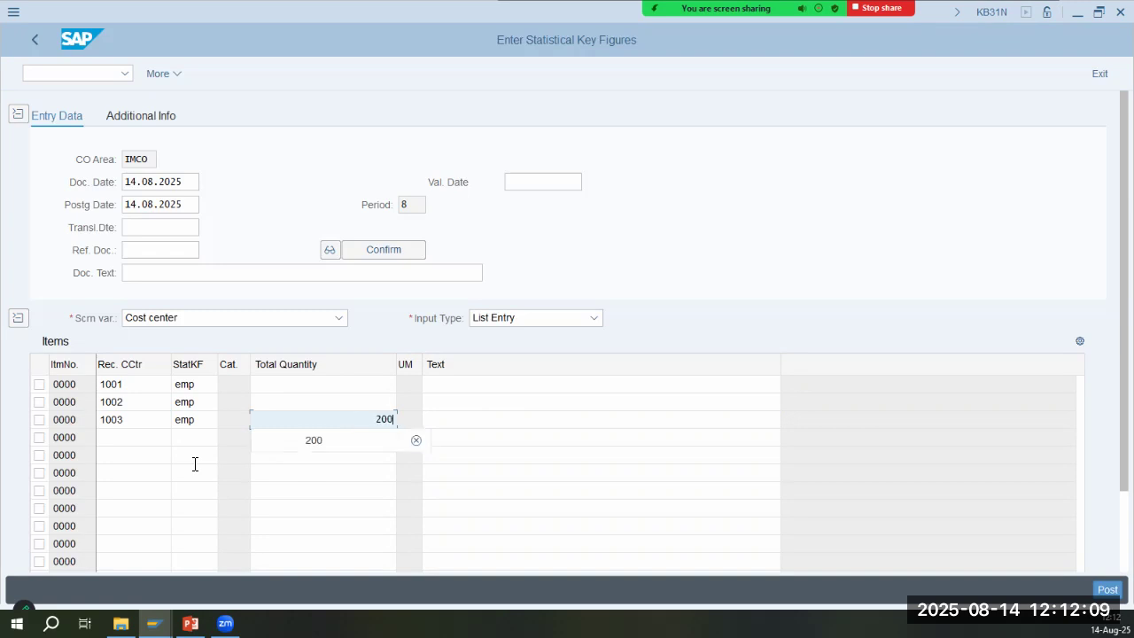
key(Return)
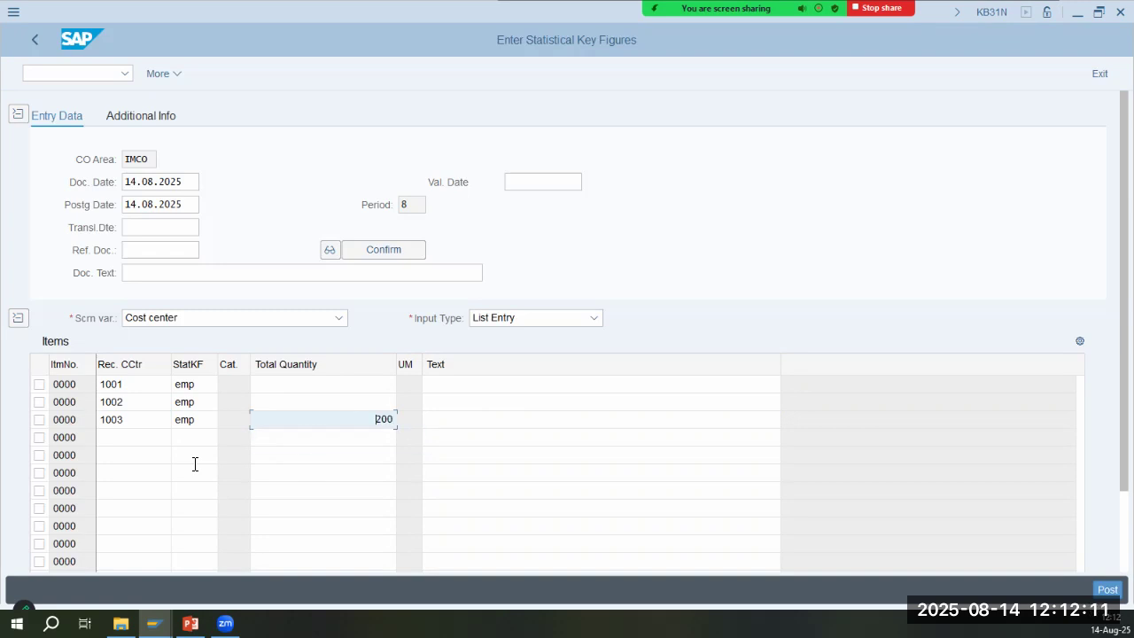
Set the total quantity to 75 for cost center 1001 and 25 for cost center 1002, as given on the slide
key(alt+Tab)
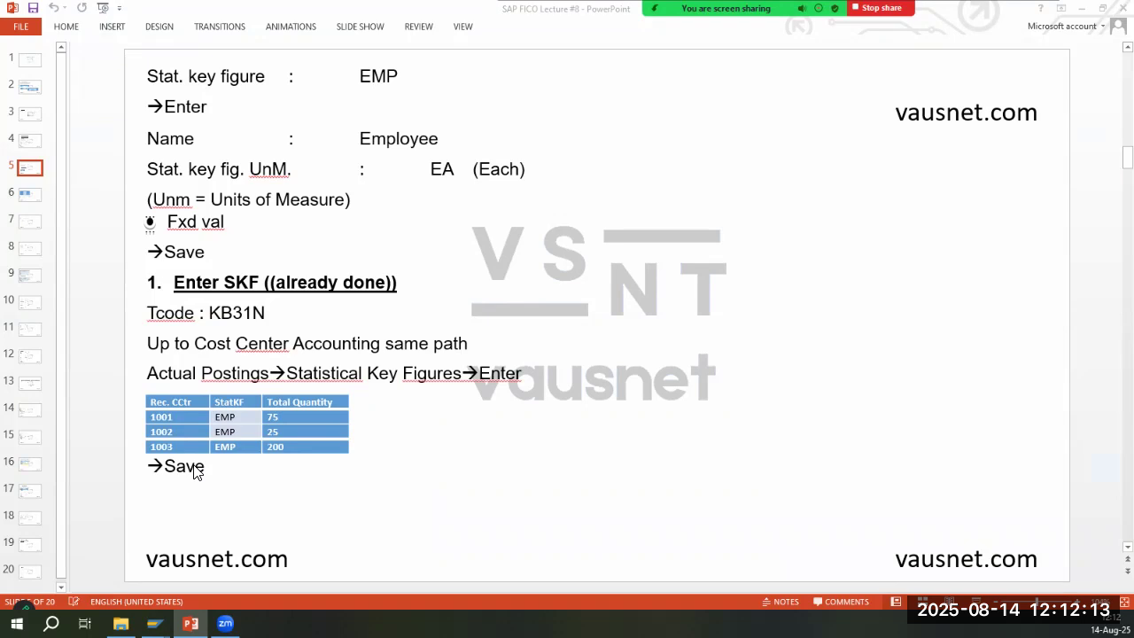
key(alt+Tab)
text(7)
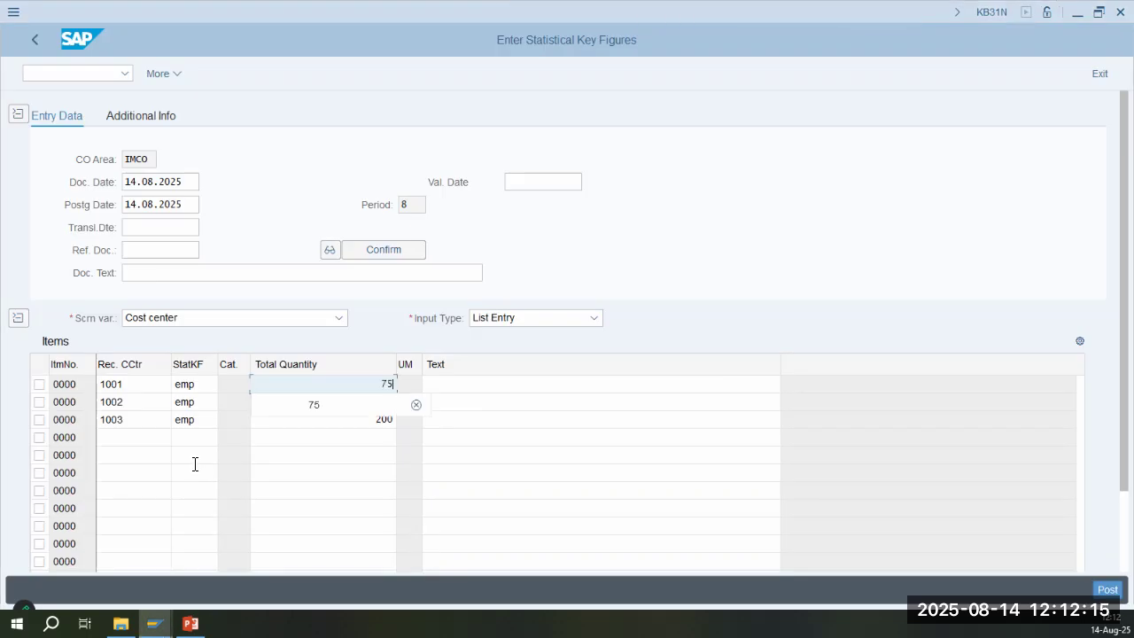
key(Tab)
key(shift+Tab)
key(Down)
text(25)
key(Return)
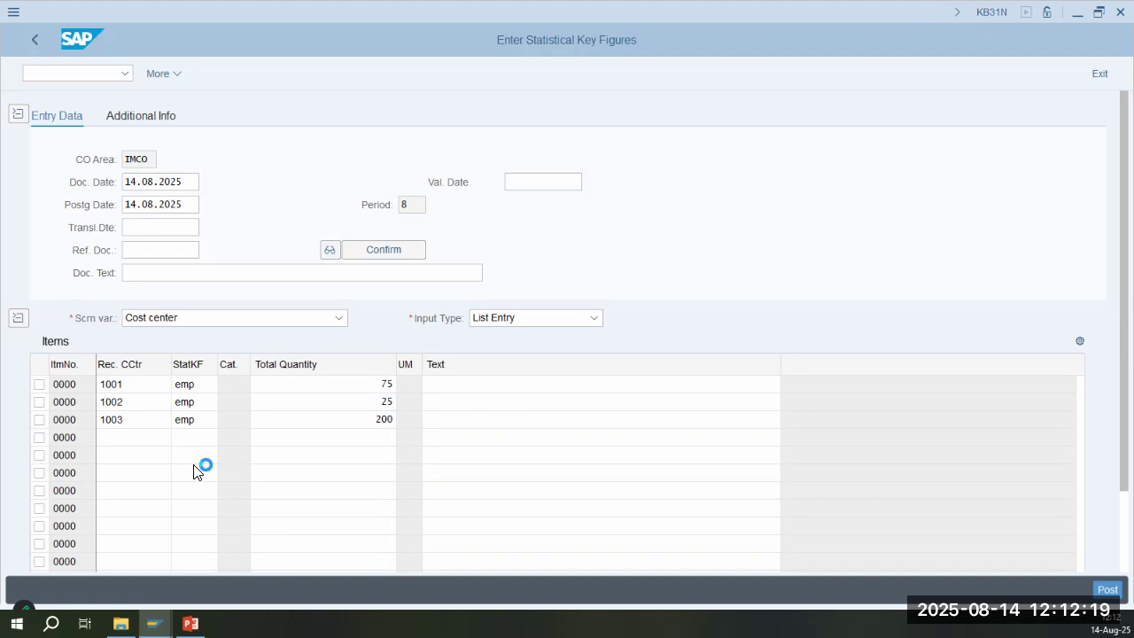
Set both the document date and the posting date to 01.01.2025 and validate the entries
double_click(195, 182)
text(01.01.2025)
key(Down)
key(Tab)
key(Tab)
text(01)
key(Down)
key(Return)
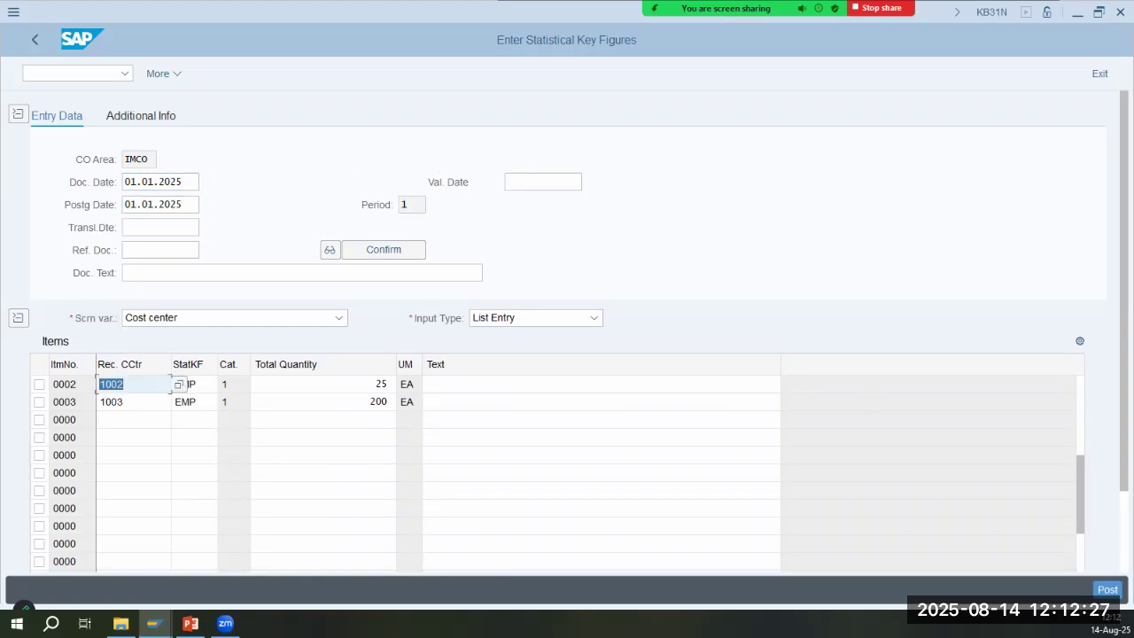
Compare the items with the slide and post the statistical key figure document
key(alt+Tab)
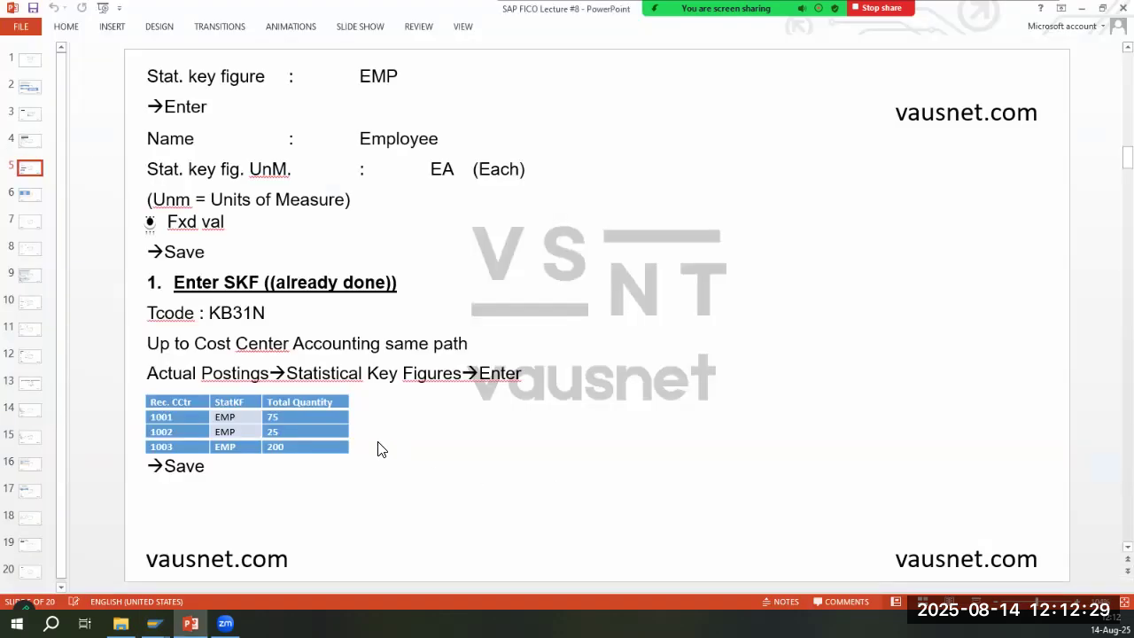
key(alt+Tab)
key(ctrl+s)
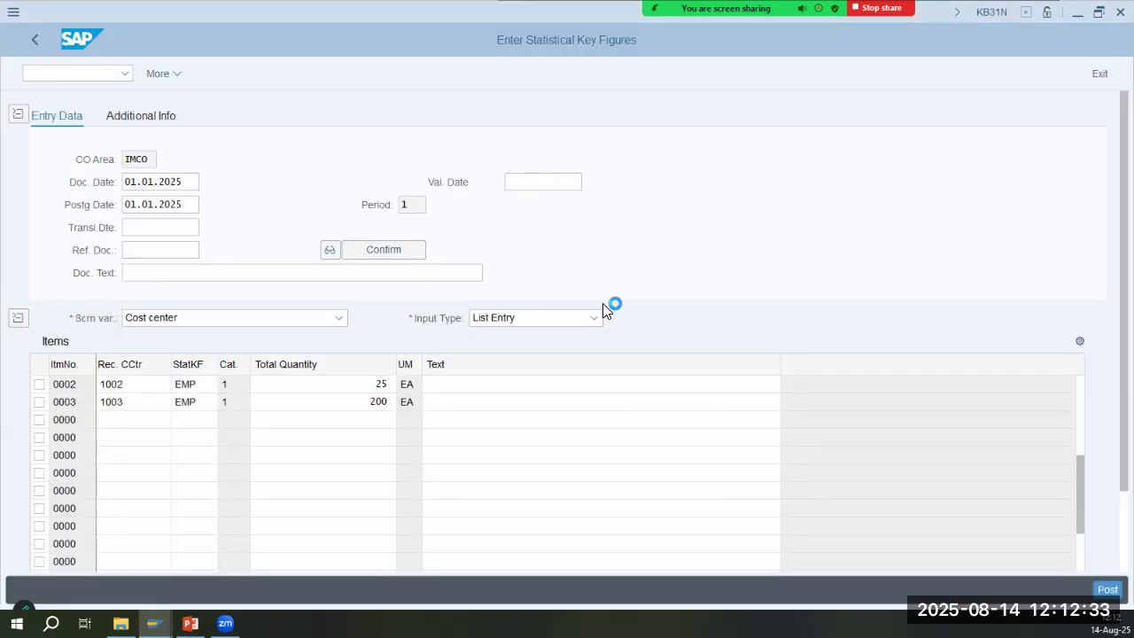
Read the slide on creating a distribution cycle in PowerPoint, including its scenario options and transaction code
key(alt+Tab)
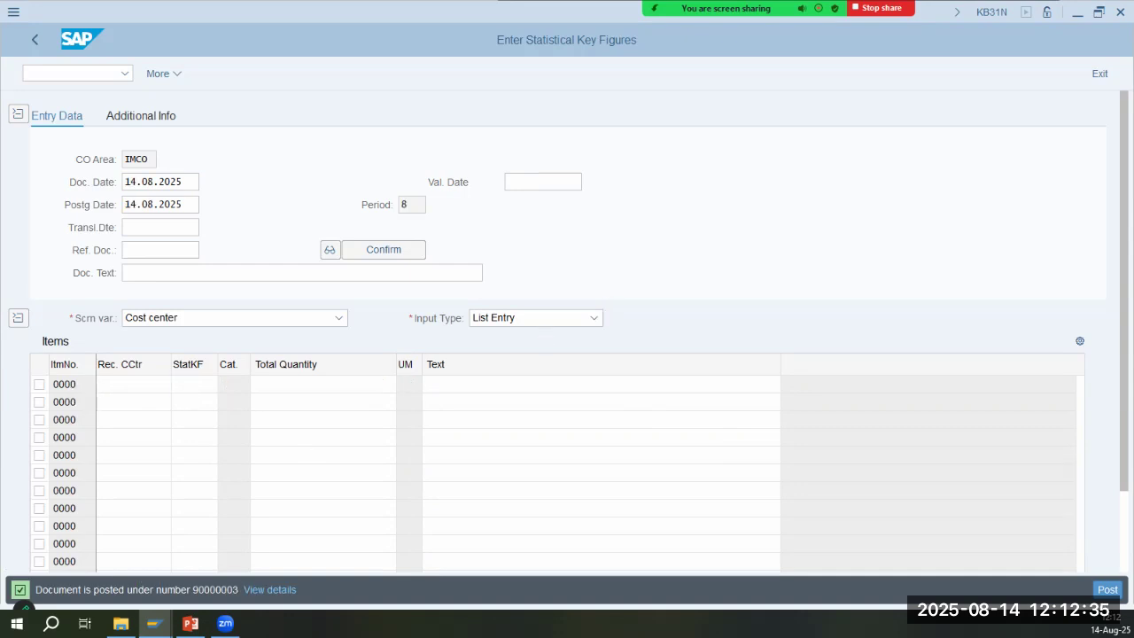
click(386, 473)
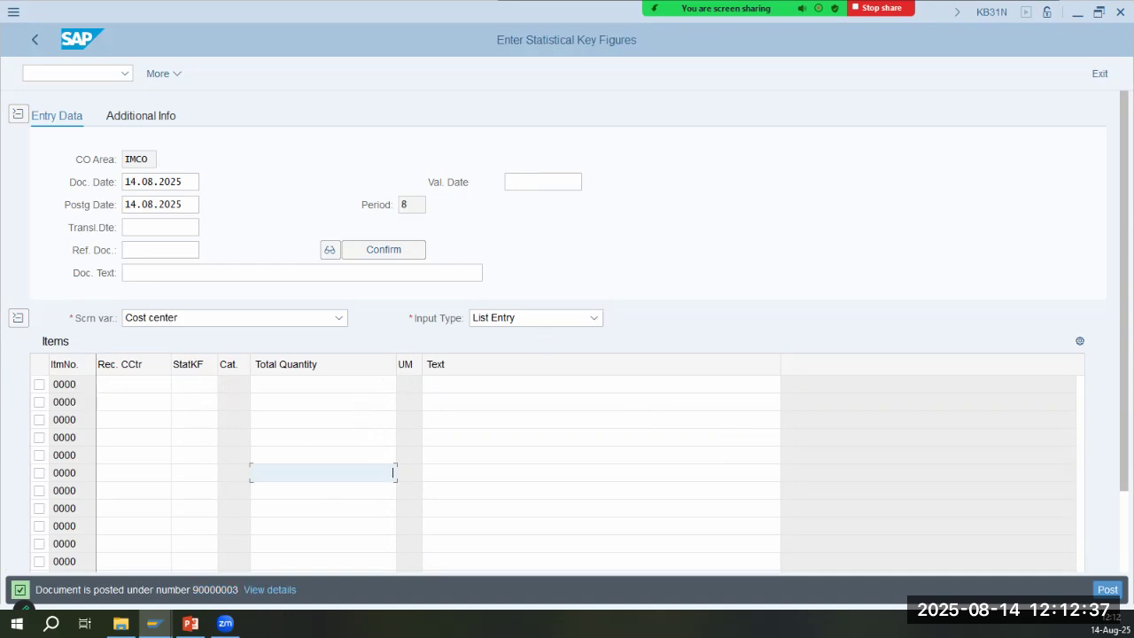
click(190, 623)
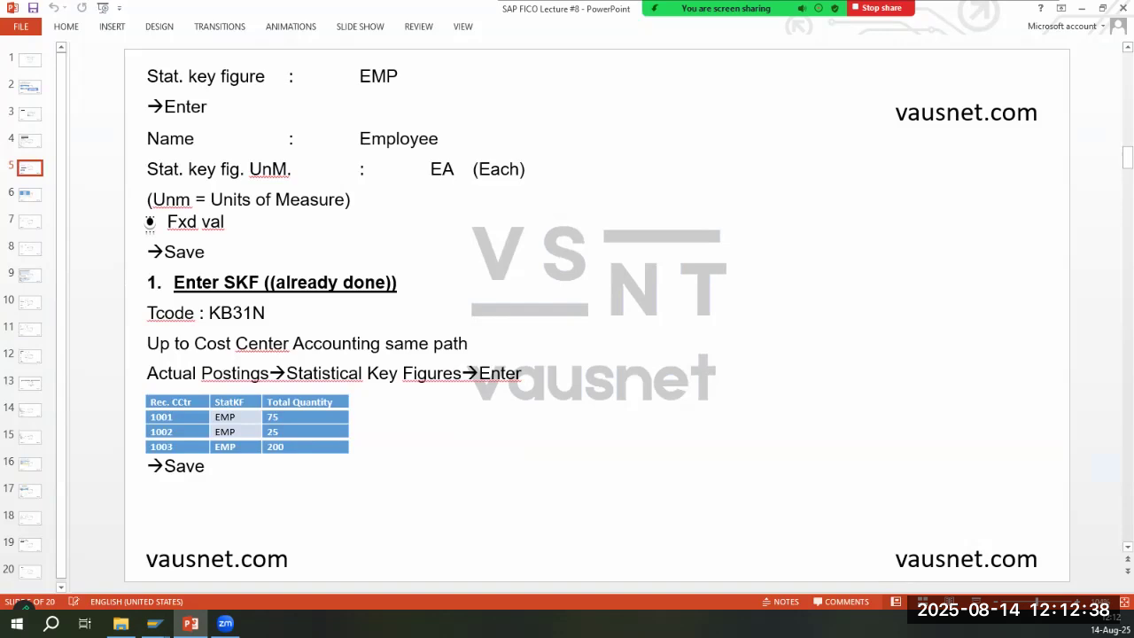
click(29, 193)
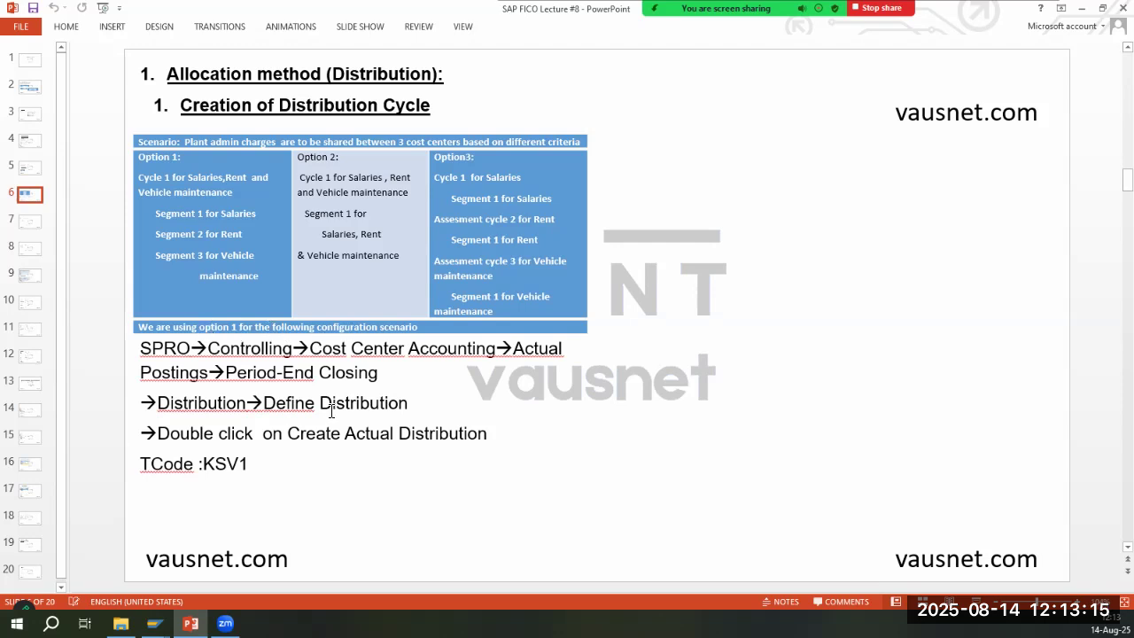
Switch back to SAP and open the screen for creating an actual distribution cycle with transaction KSV1
click(154, 624)
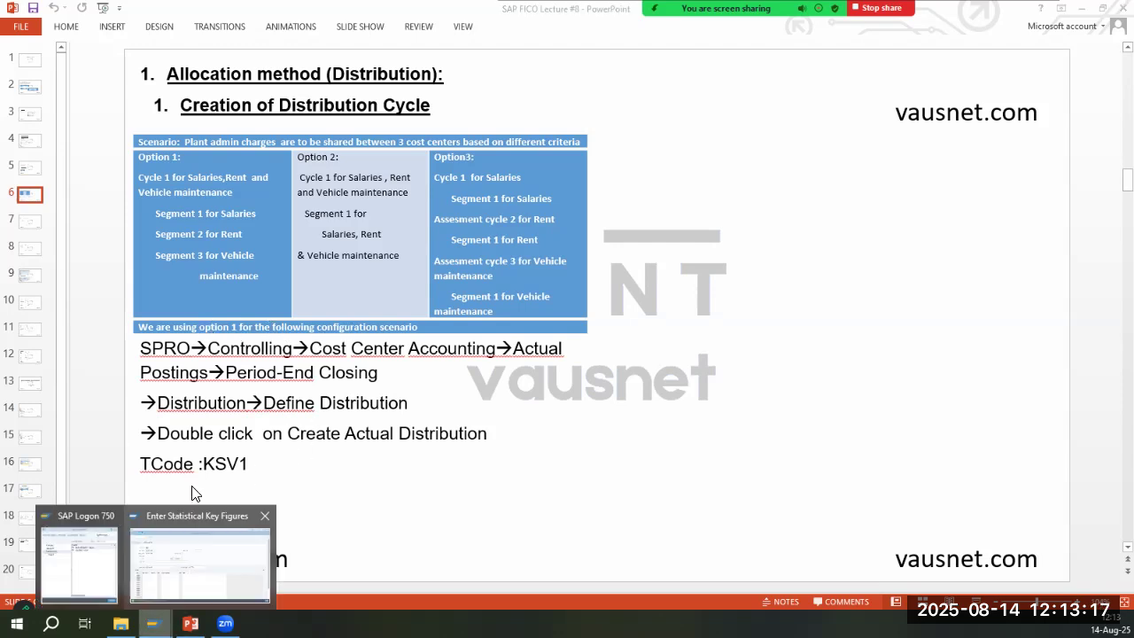
click(199, 562)
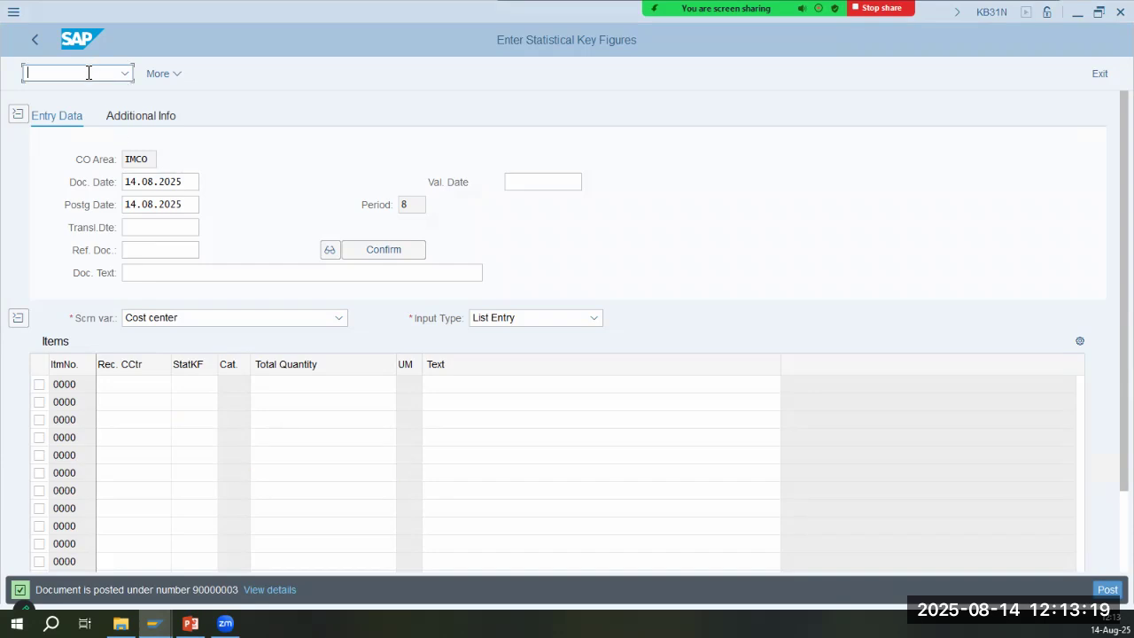
text(/nksv1)
key(Return)
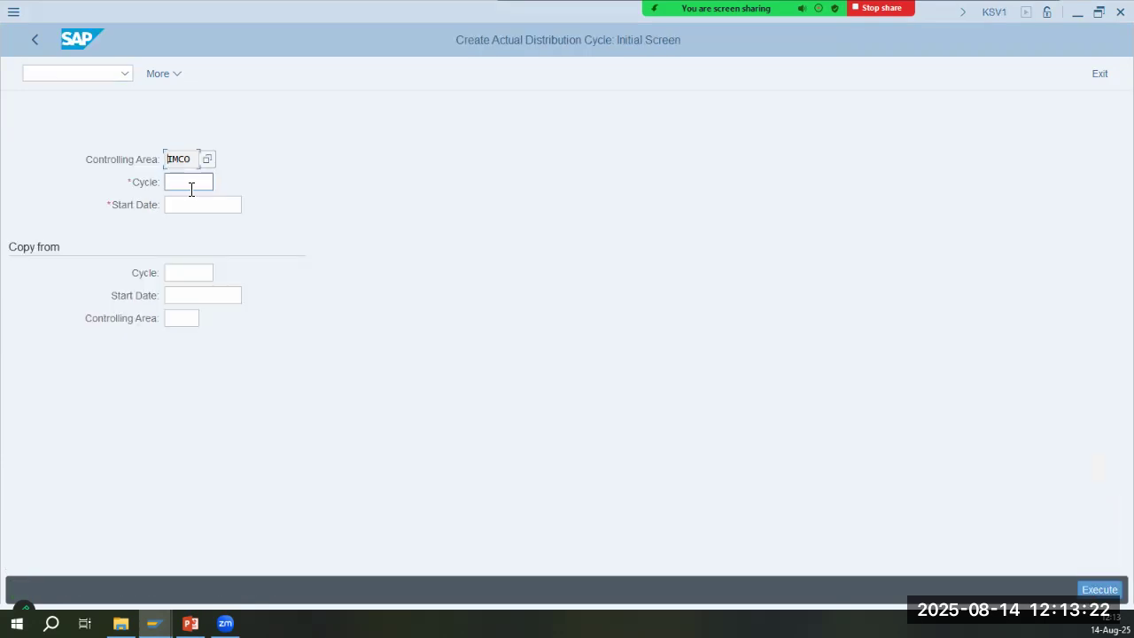
Check the cycle settings slide and create distribution cycle IMCO2 with start date 01.01.2025
click(191, 187)
key(alt+Tab)
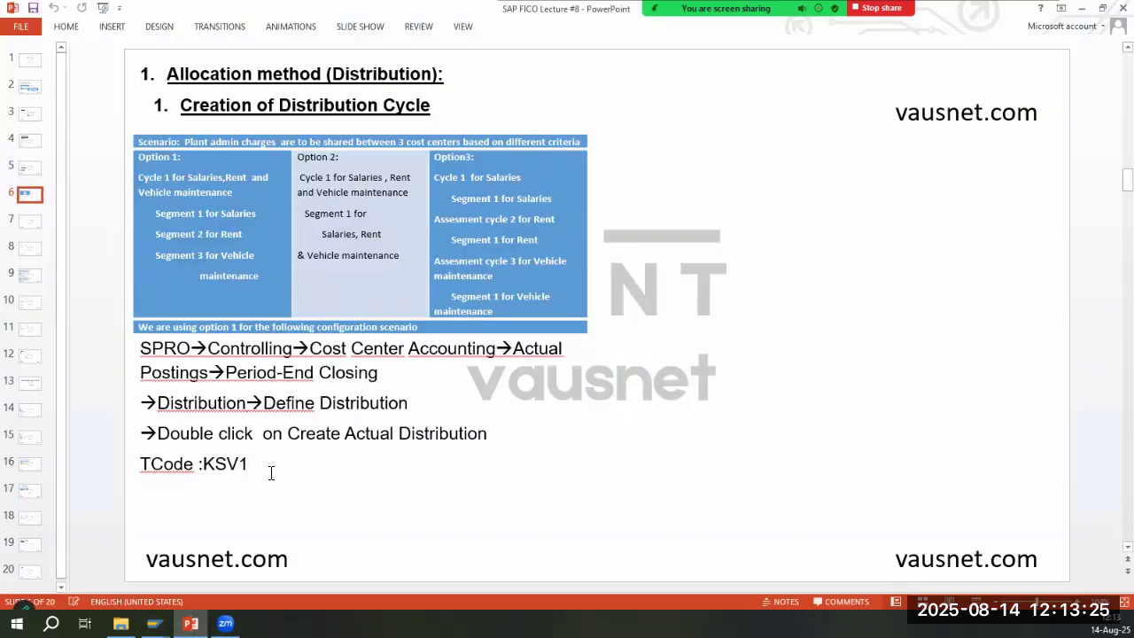
click(30, 222)
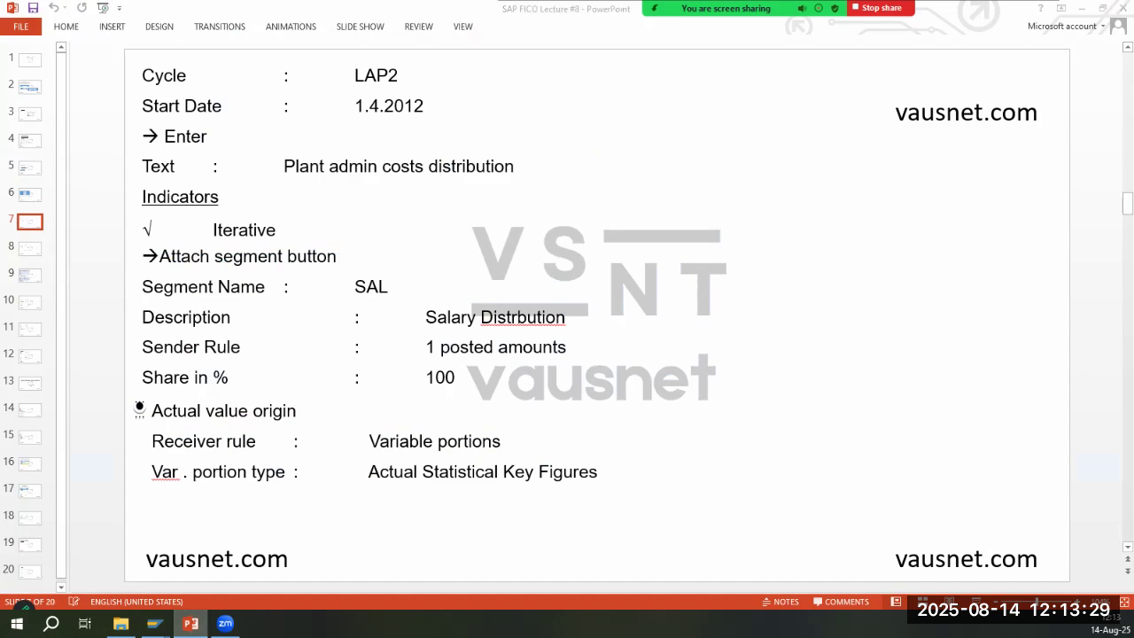
key(alt+Tab)
text(imco2)
key(Tab)
text(01)
key(Return)
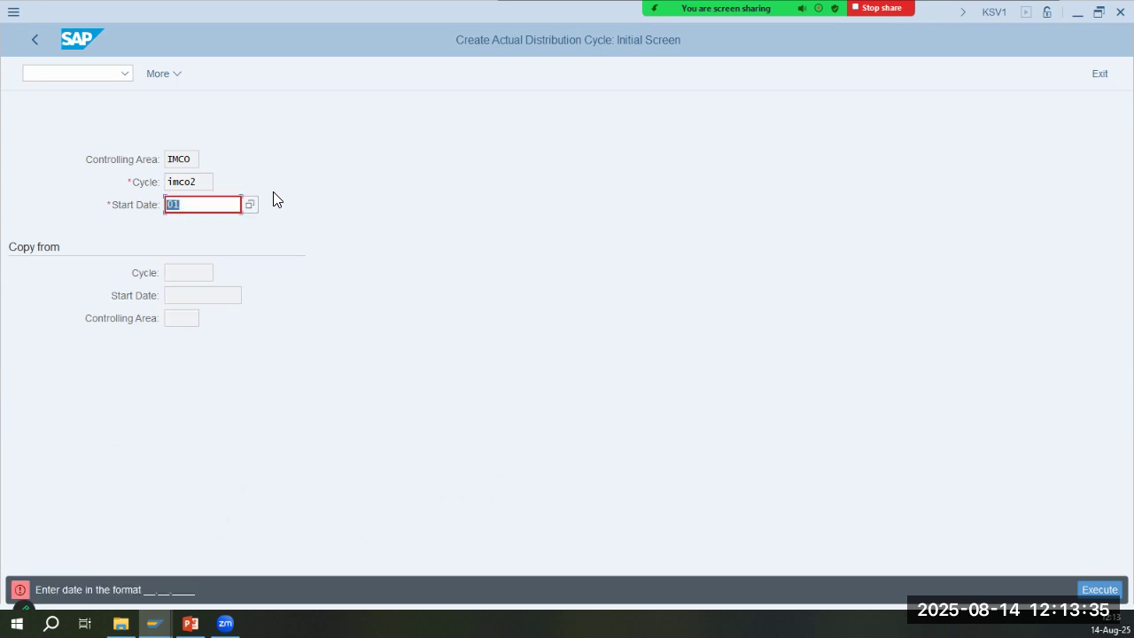
text(01)
key(Down)
key(Return)
key(Return)
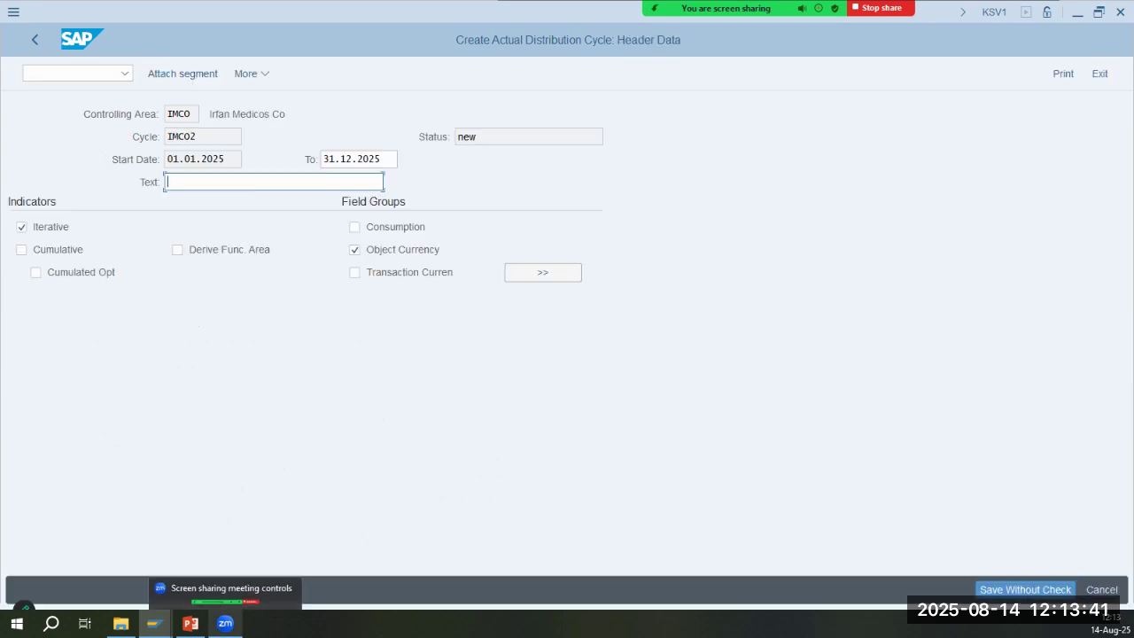
Copy "Plant admin costs distribution" from the slide into the cycle's text and check the slide for the following settings
click(190, 623)
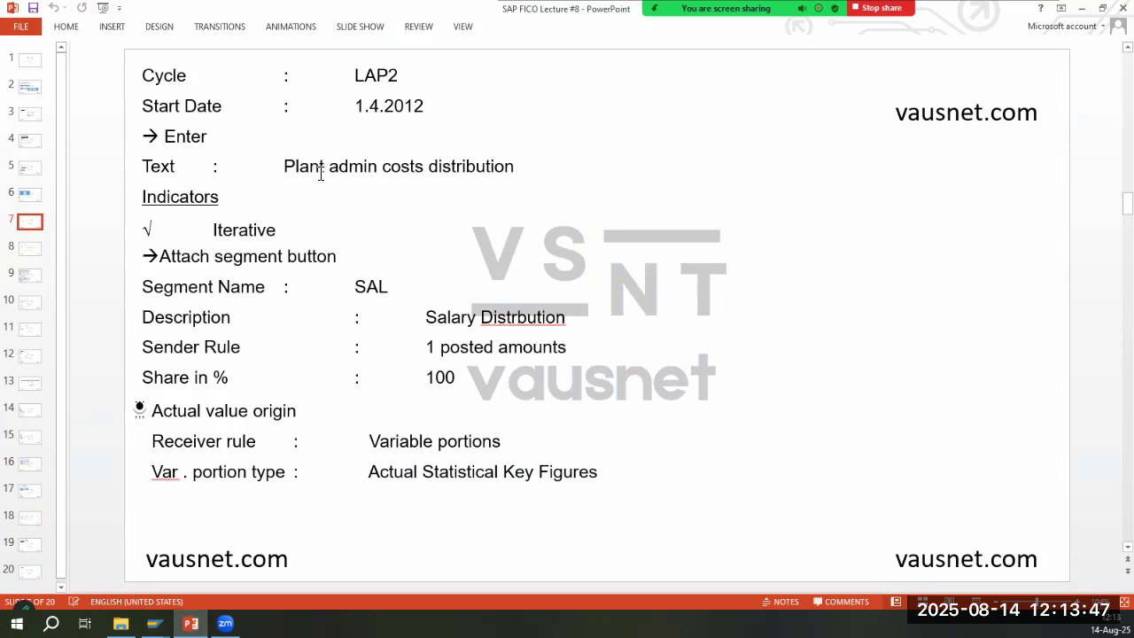
drag(284, 169, 514, 168)
key(ctrl+c)
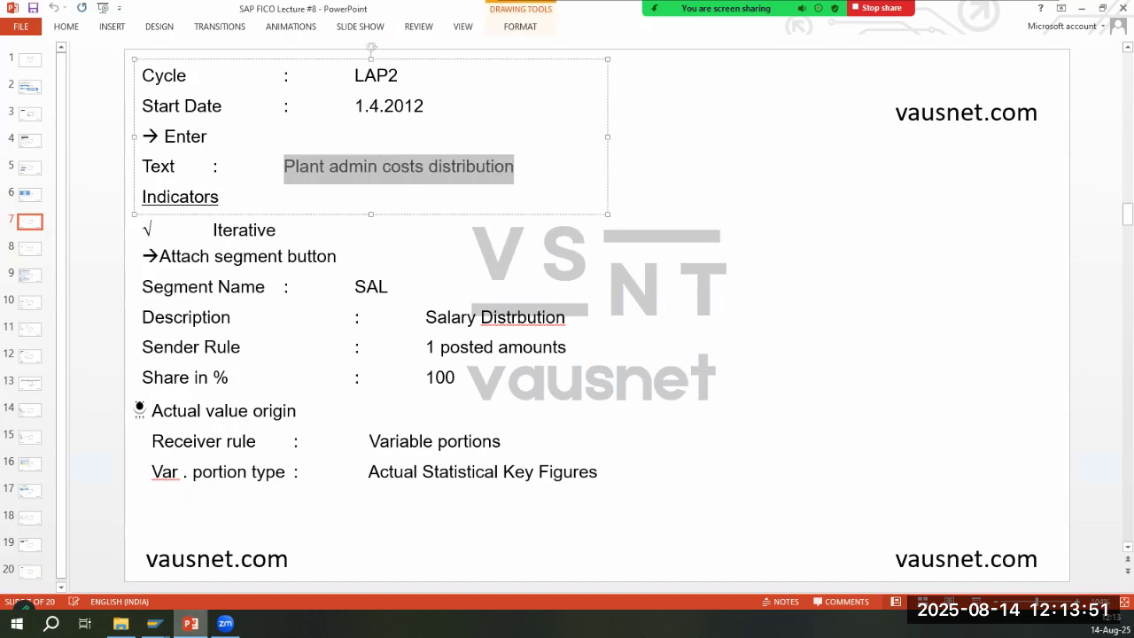
mouse_move(155, 624)
click(198, 557)
click(314, 184)
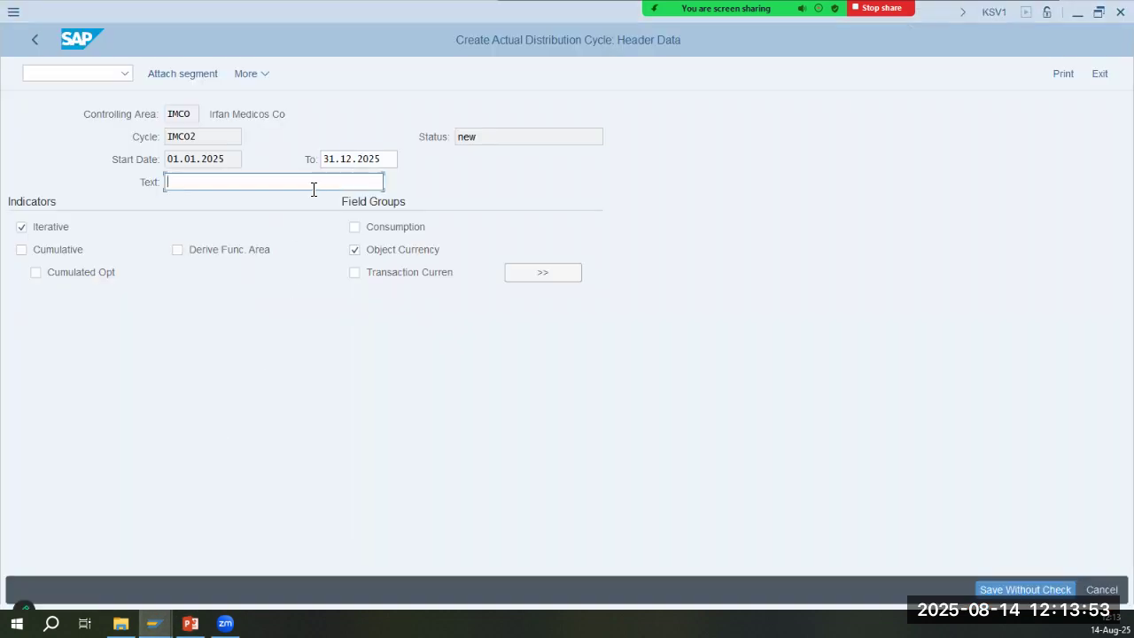
key(ctrl+v)
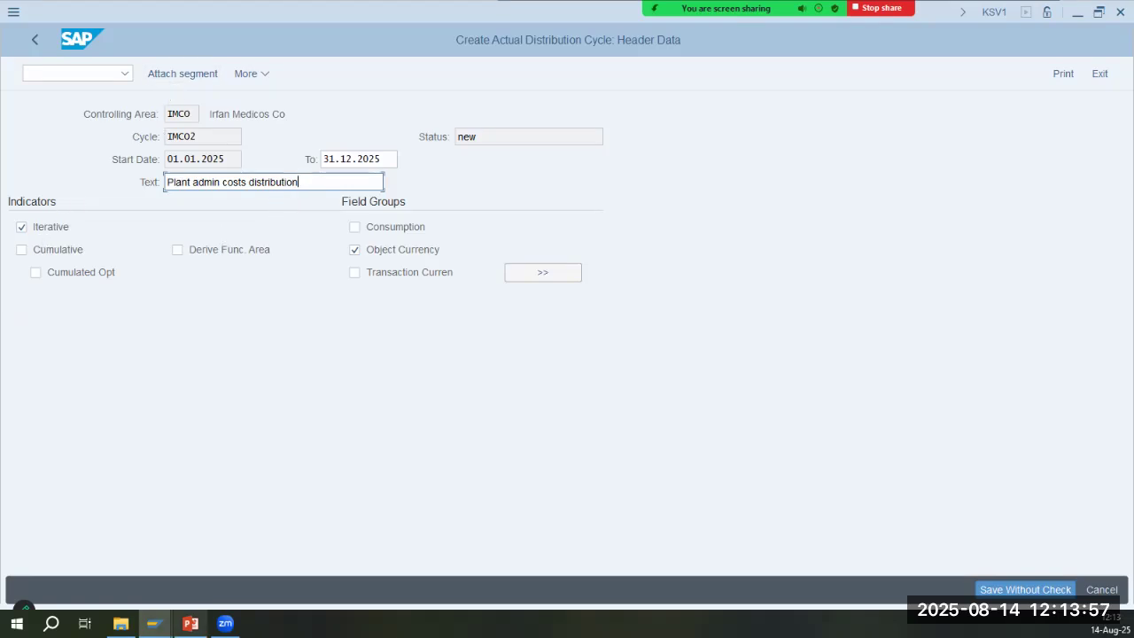
click(191, 623)
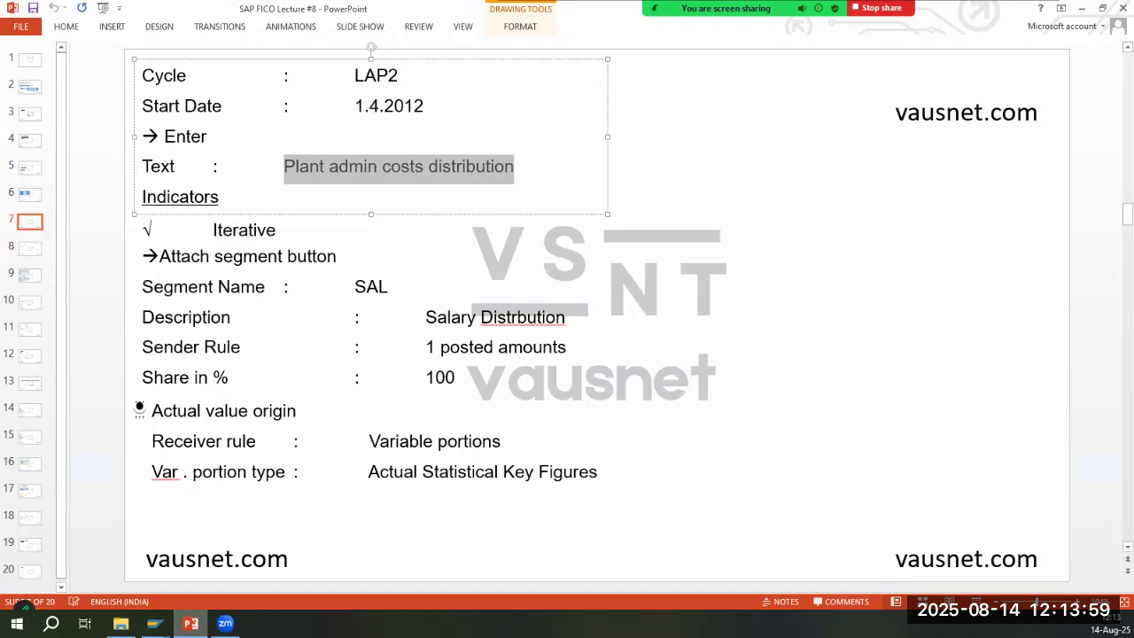
key(alt+Tab)
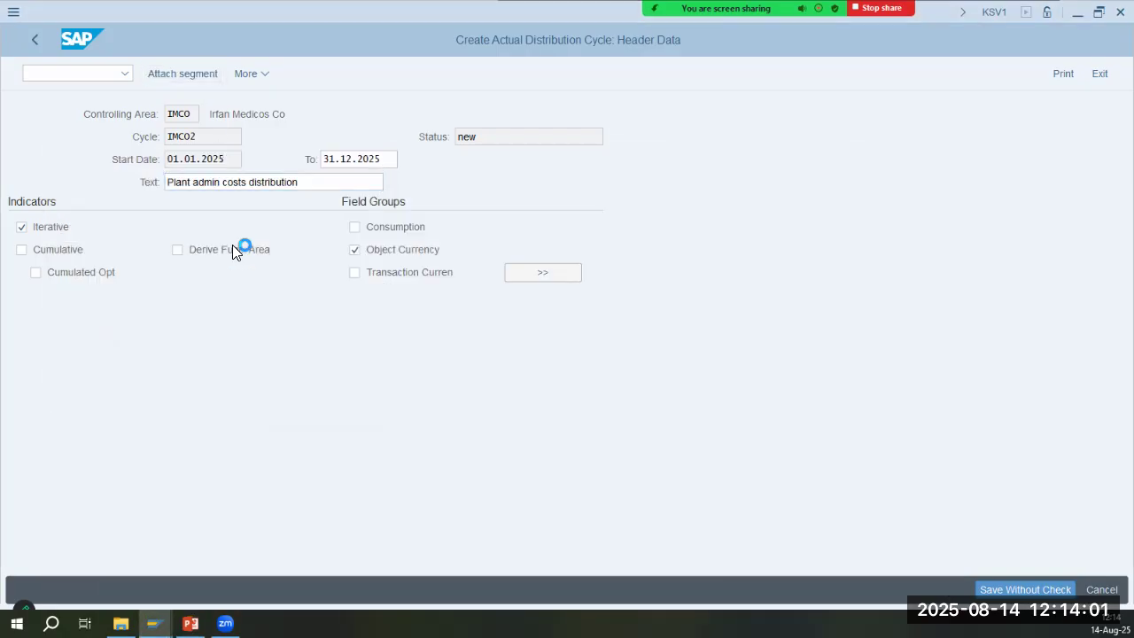
Attach a segment to cycle IMCO2 with the name SAL and the description "Salary Distribution", following the slide
key(alt+Tab)
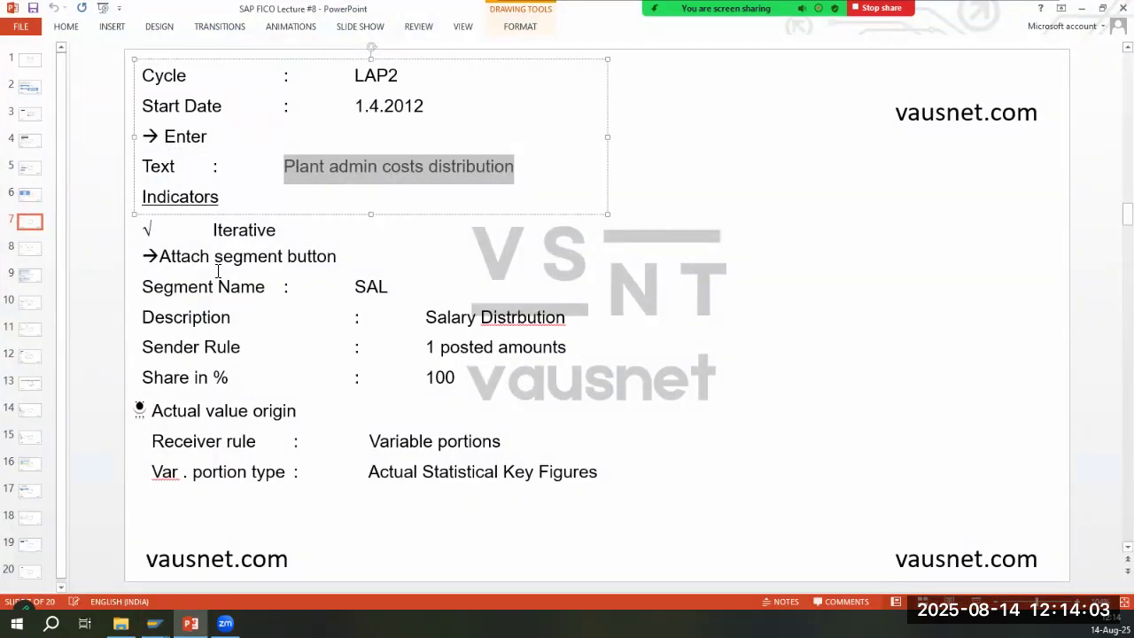
key(alt+Tab)
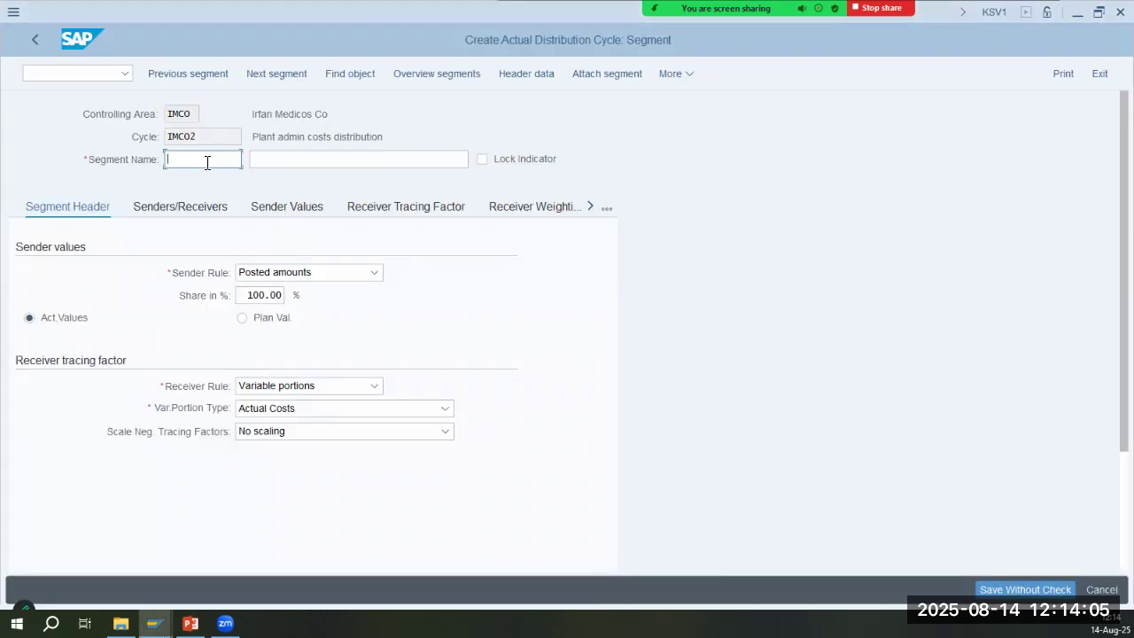
text(SAL)
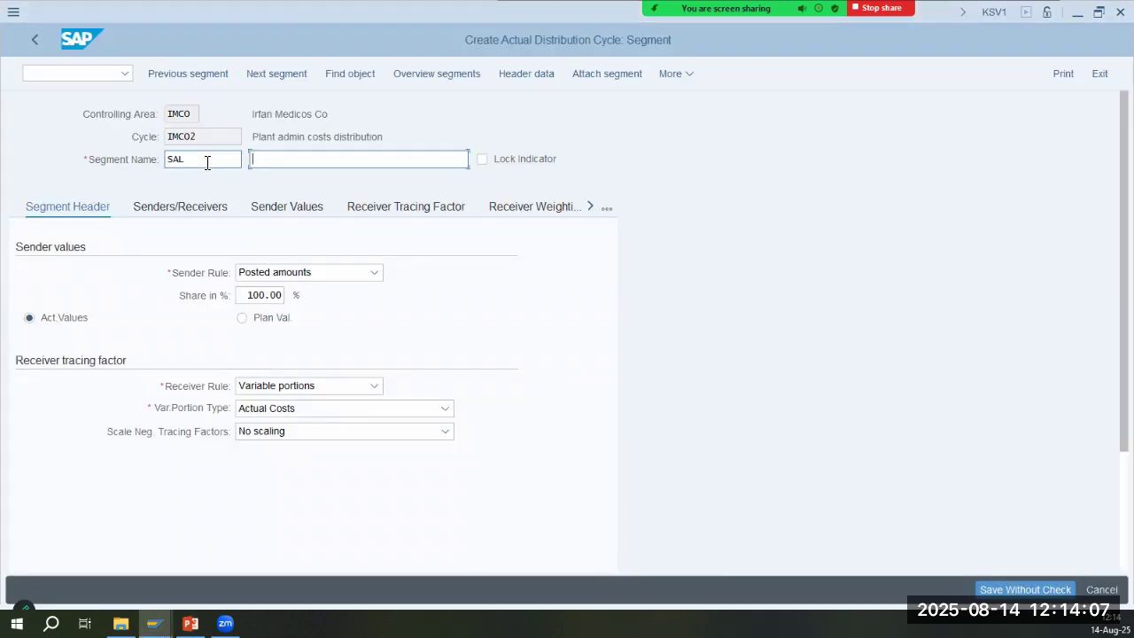
key(alt+Tab)
key(alt+Tab)
text(Salary Distributi)
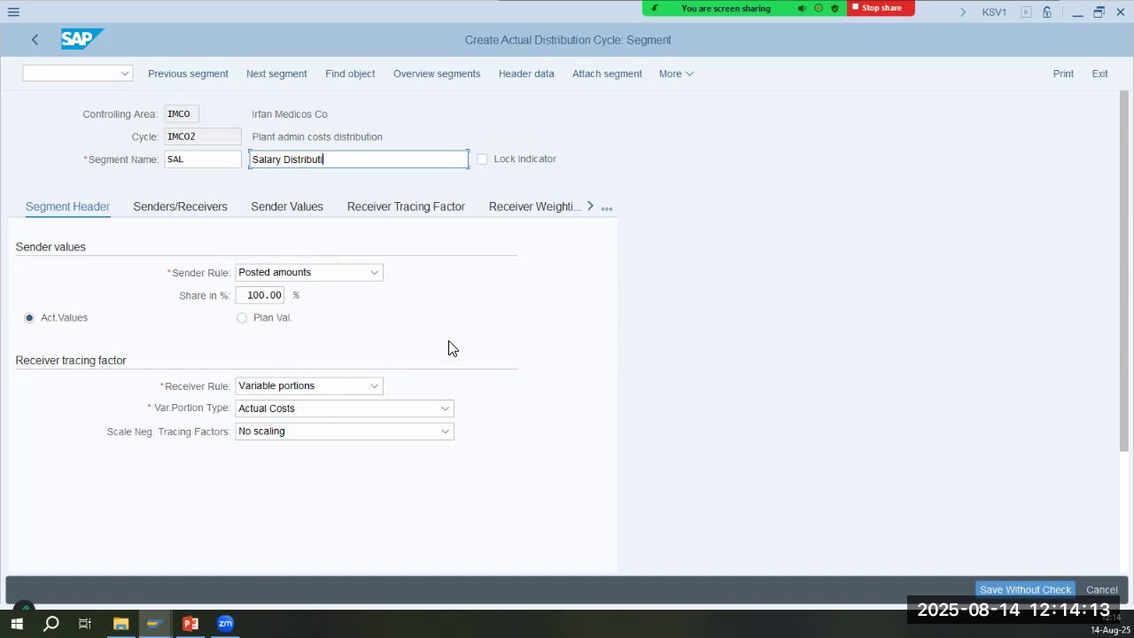
drag(369, 167, 282, 167)
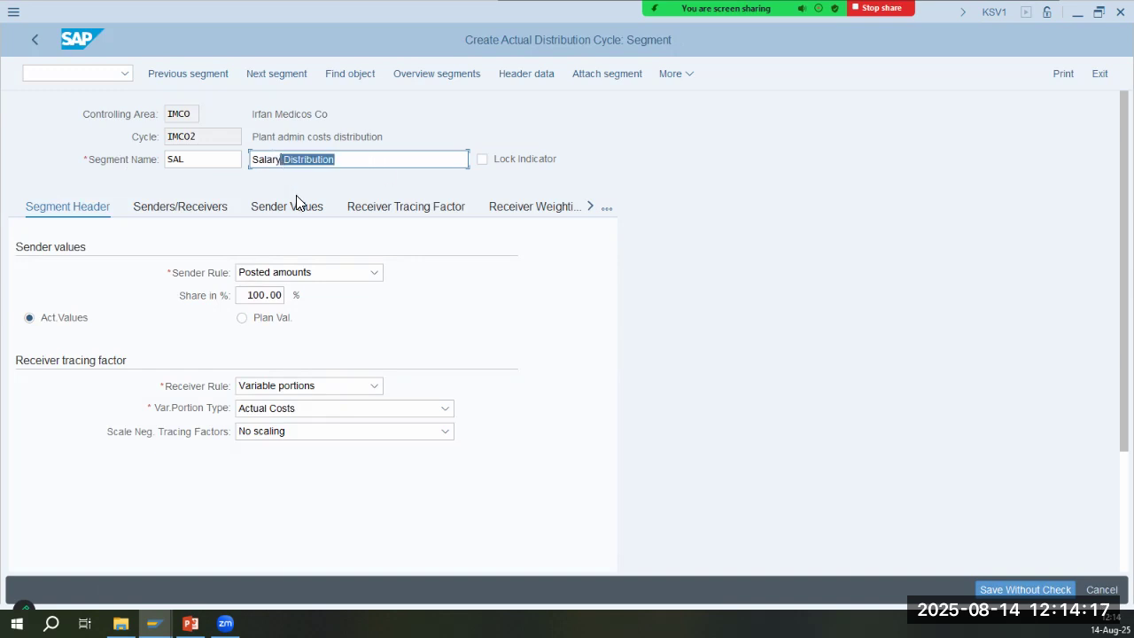
Compare the SAL segment's sender rule, share, value origin and receiver rule with the settings on the PowerPoint slide
key(alt+Tab)
key(alt+Tab)
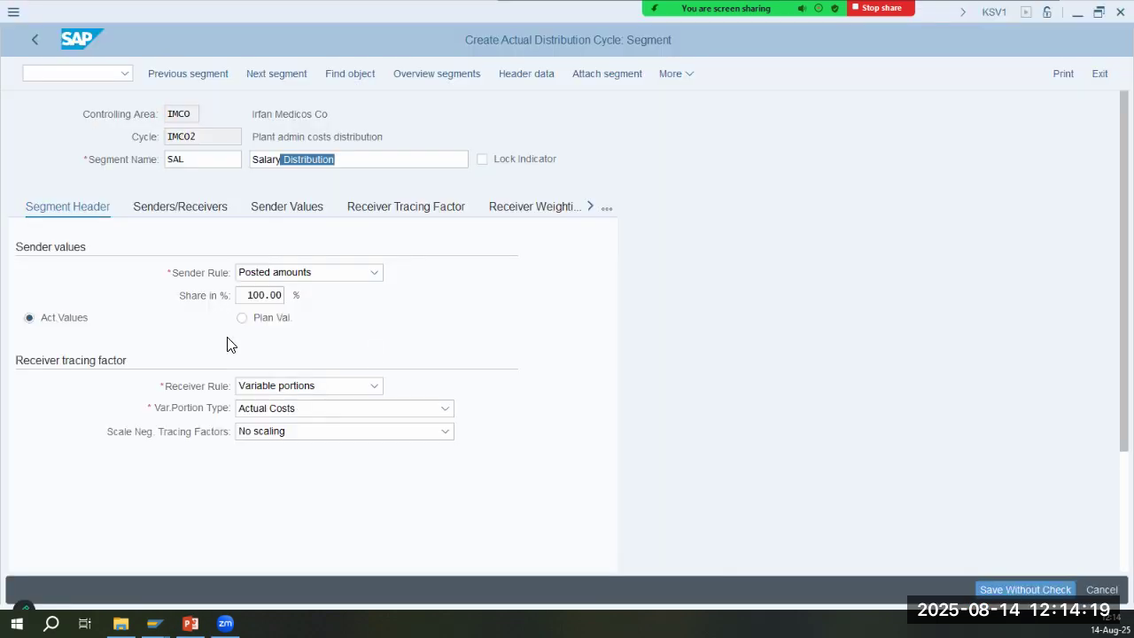
key(alt+Tab)
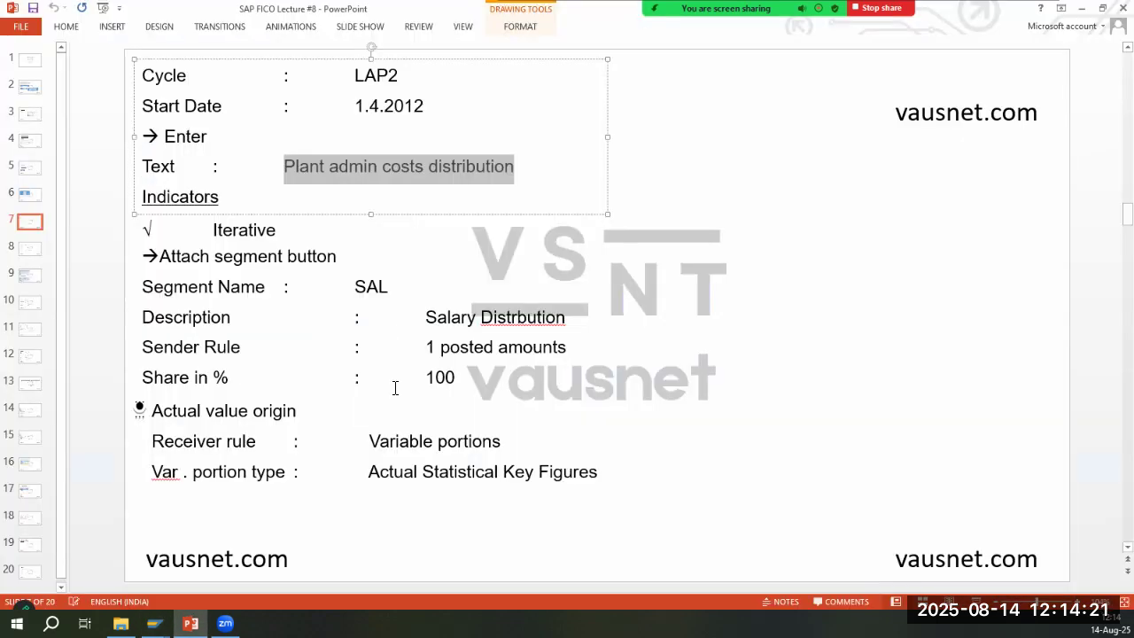
key(alt+Tab)
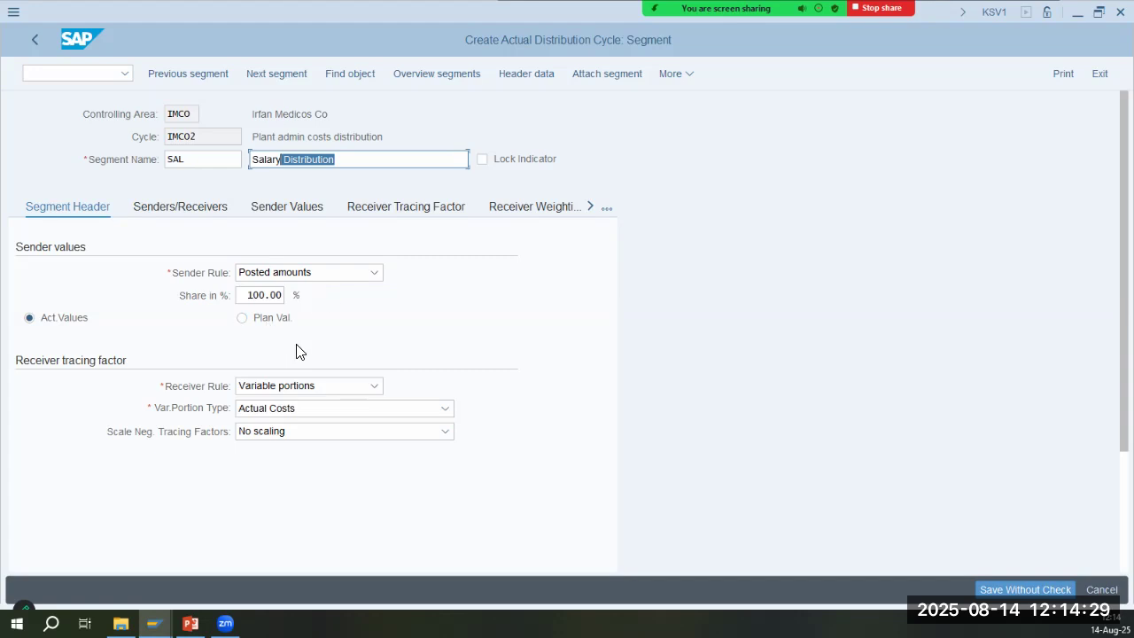
key(alt+Tab)
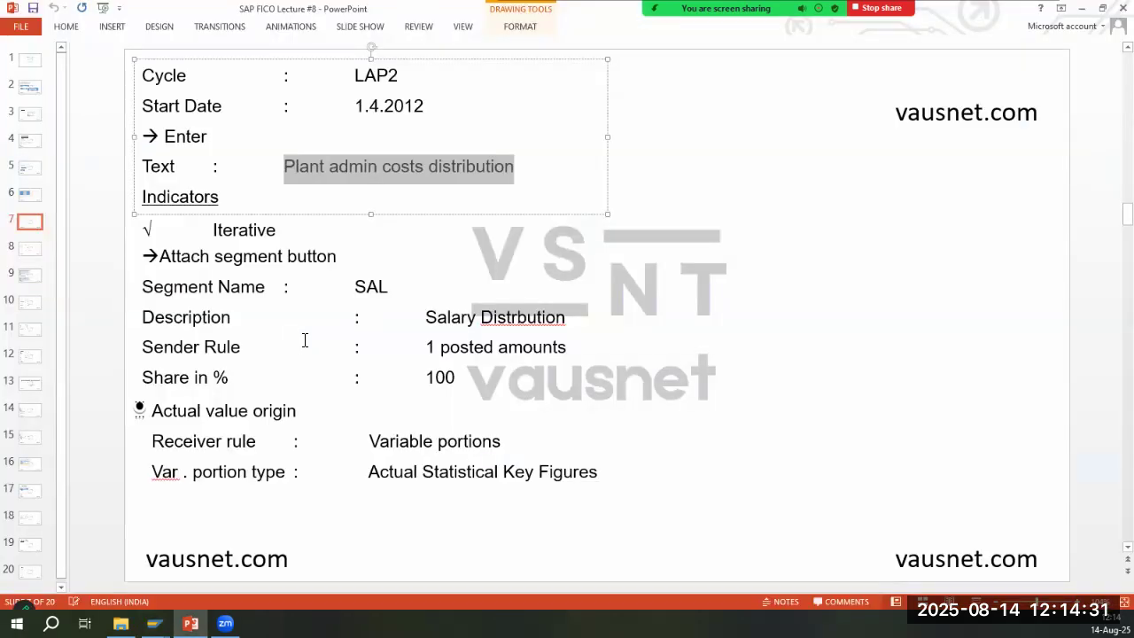
key(alt+Tab)
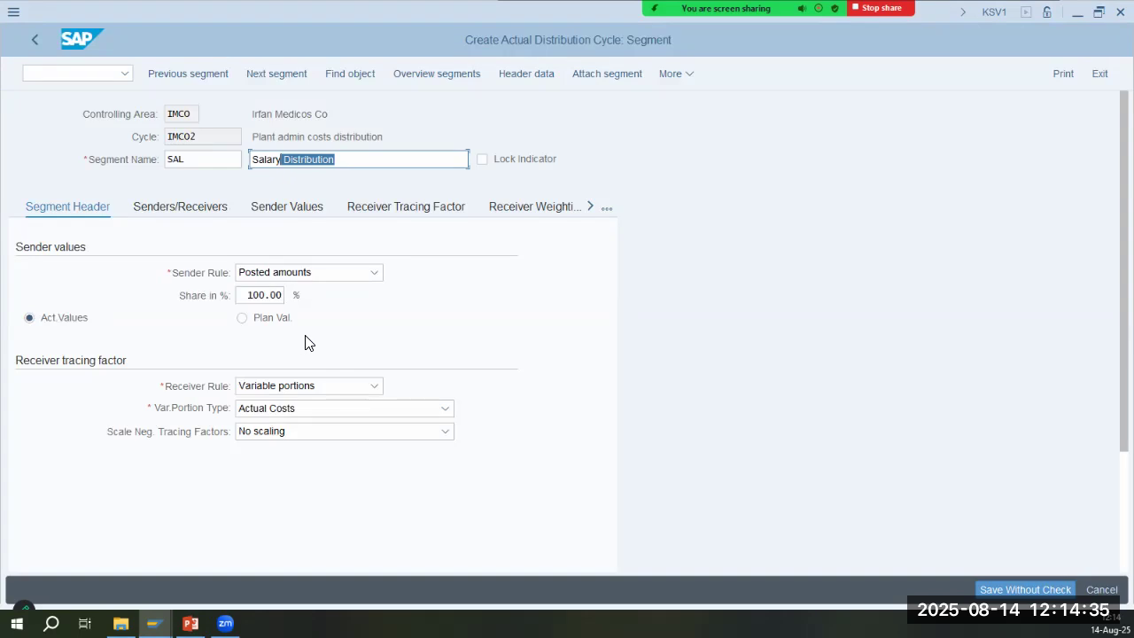
key(alt+Tab)
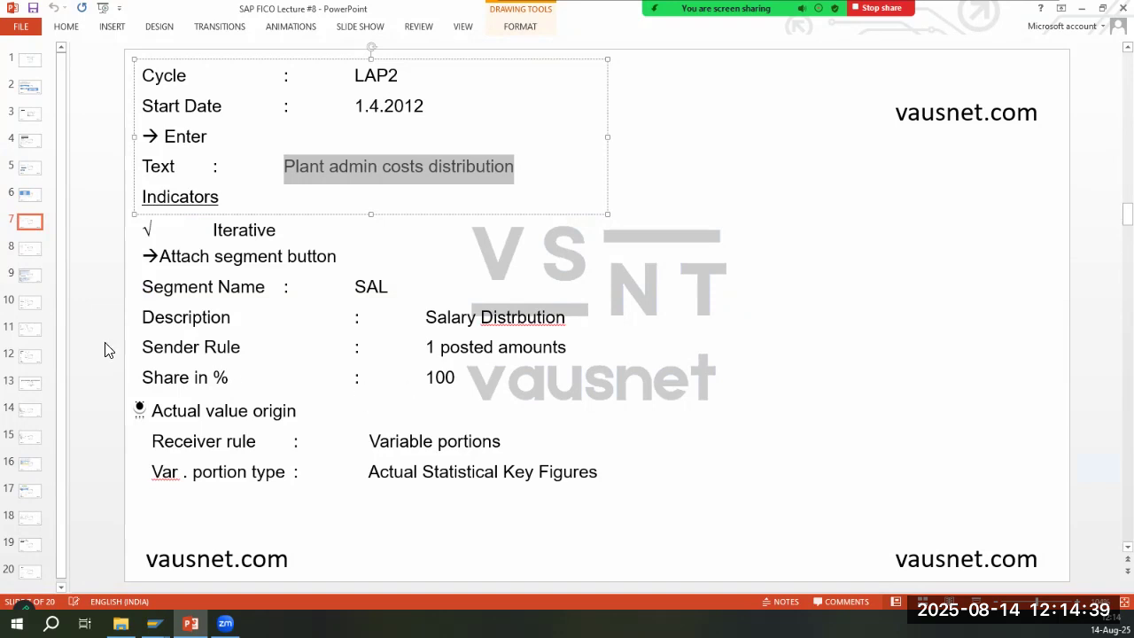
key(alt+Tab)
key(alt+Tab)
key(alt+Tab)
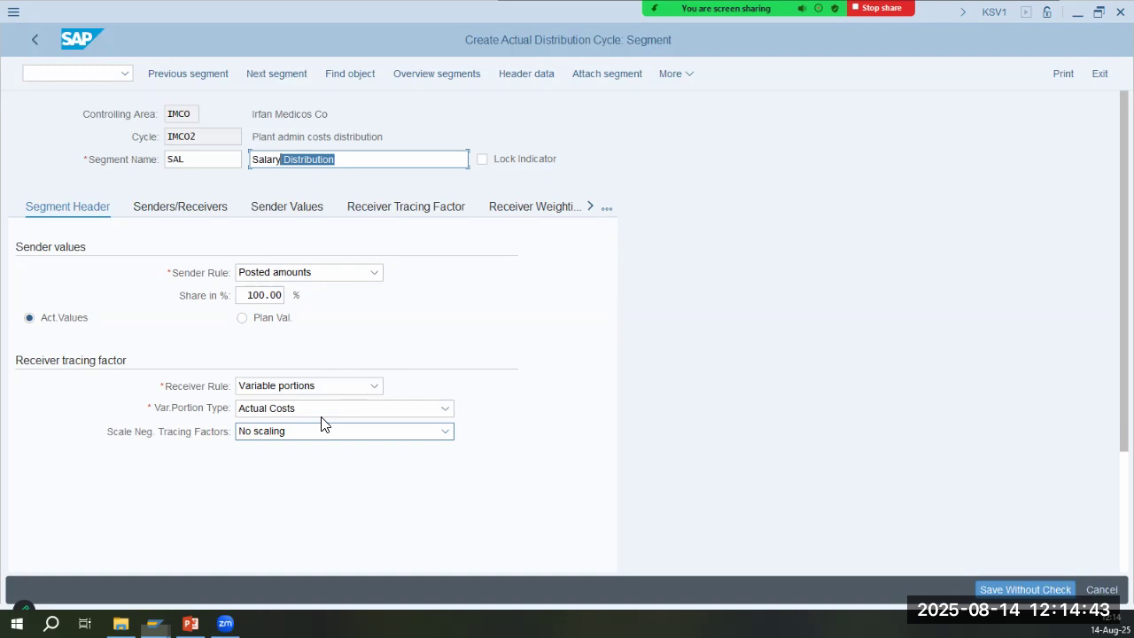
Set the SAL segment's variable portion type to Actual Statistical Key Figures and check it against the slide
key(alt+Tab)
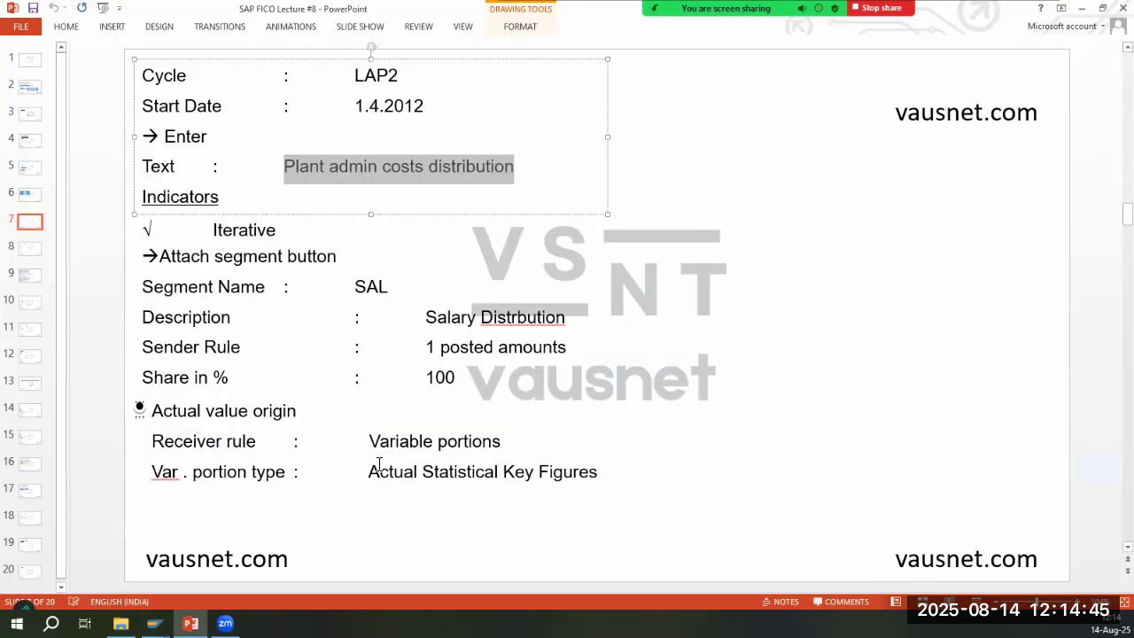
key(alt+Tab)
click(278, 409)
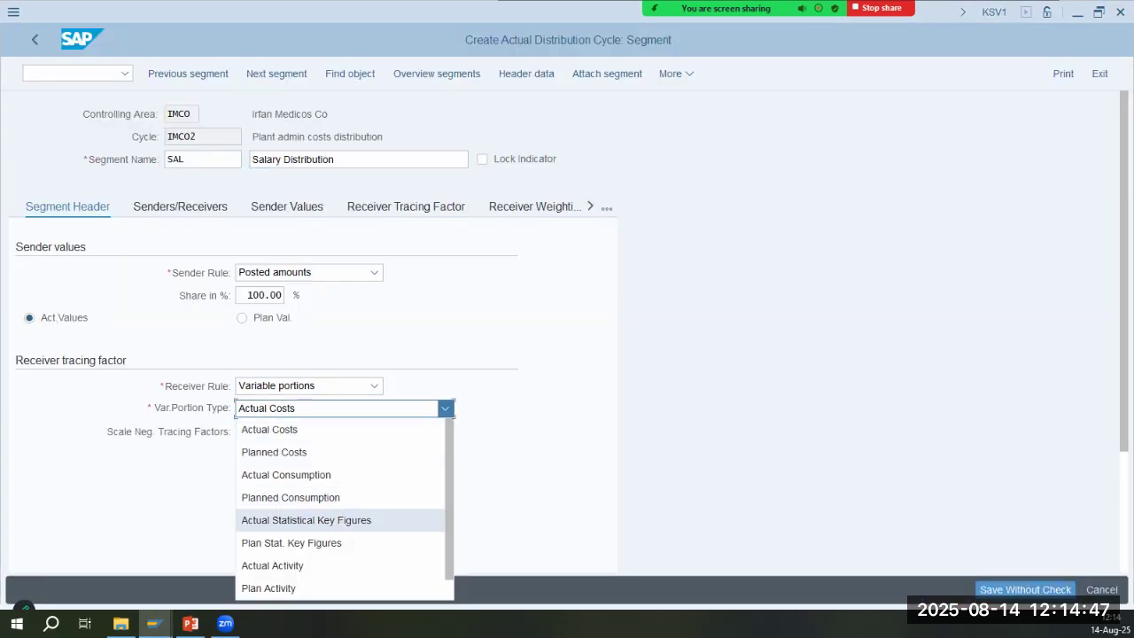
click(306, 520)
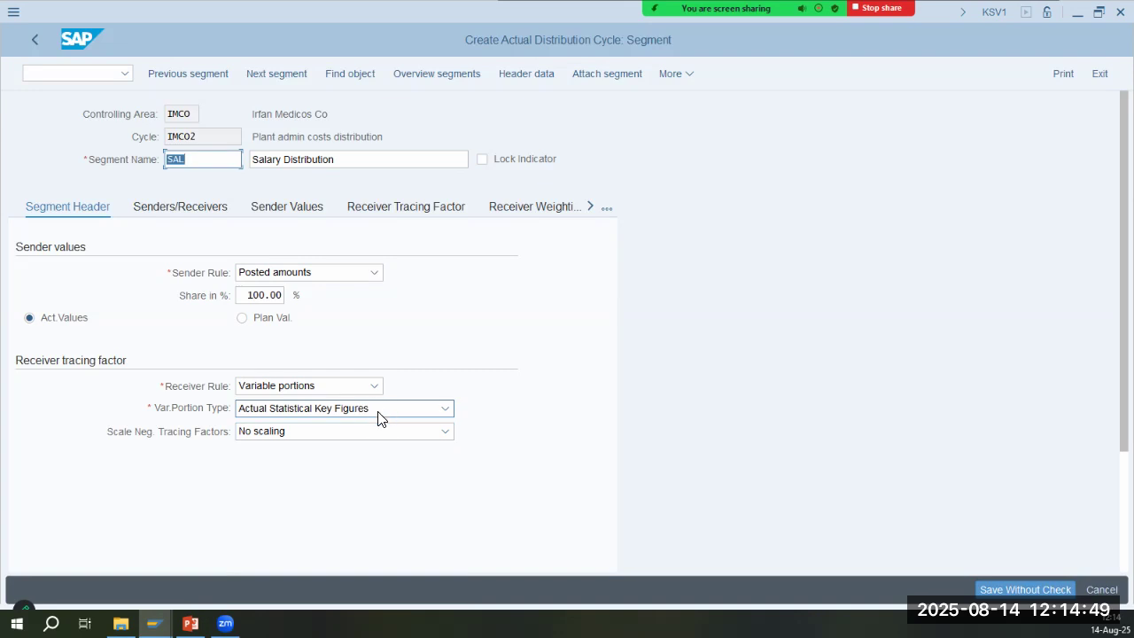
key(alt+Tab)
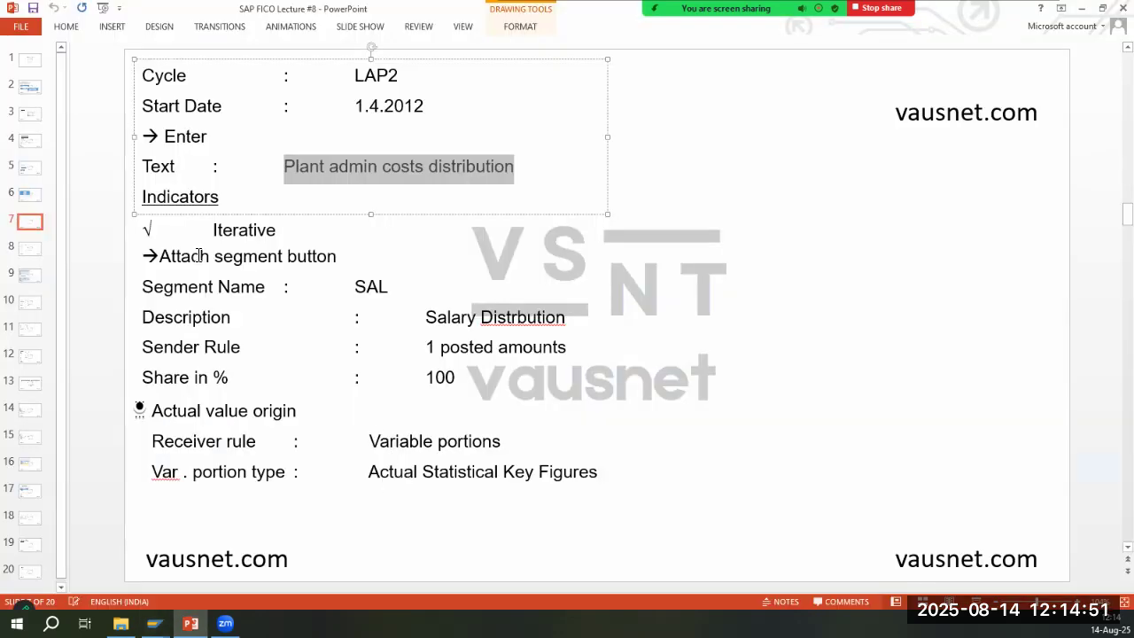
key(alt+Tab)
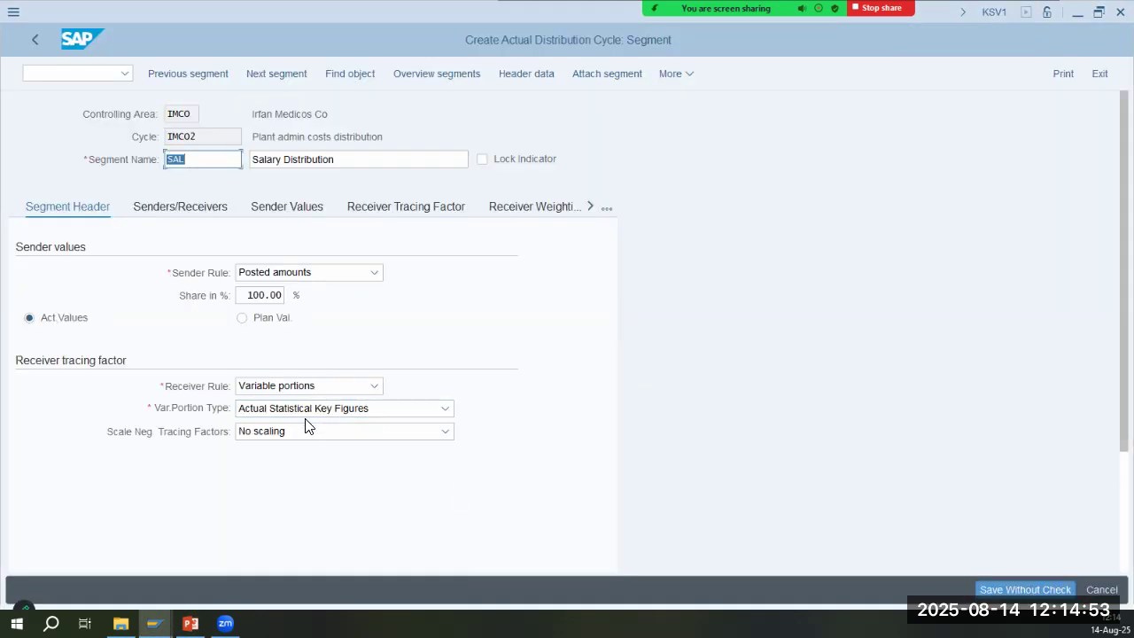
Consult the senders/receivers slide and enter sender cost center 1011 and cost element 400203 for segment SAL
key(alt+Tab)
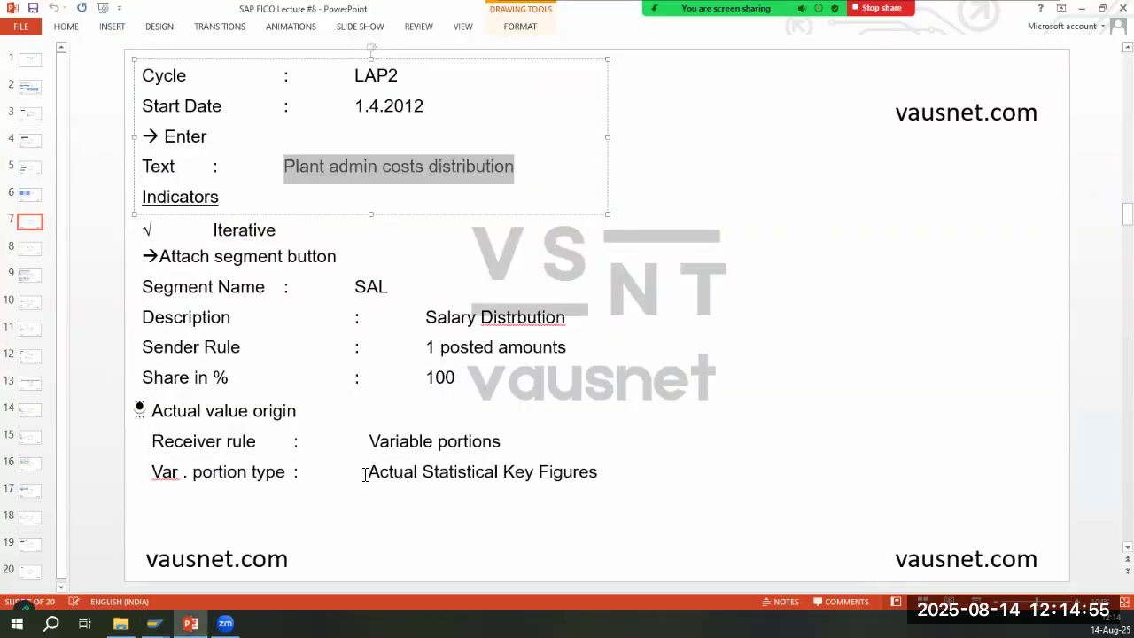
click(35, 254)
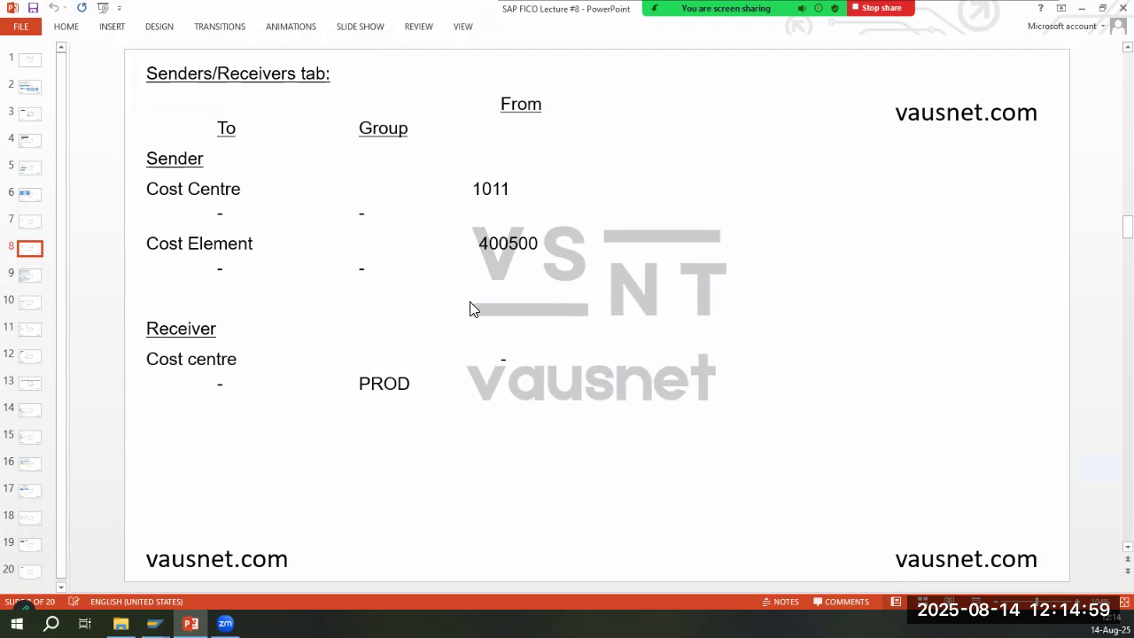
key(alt+Tab)
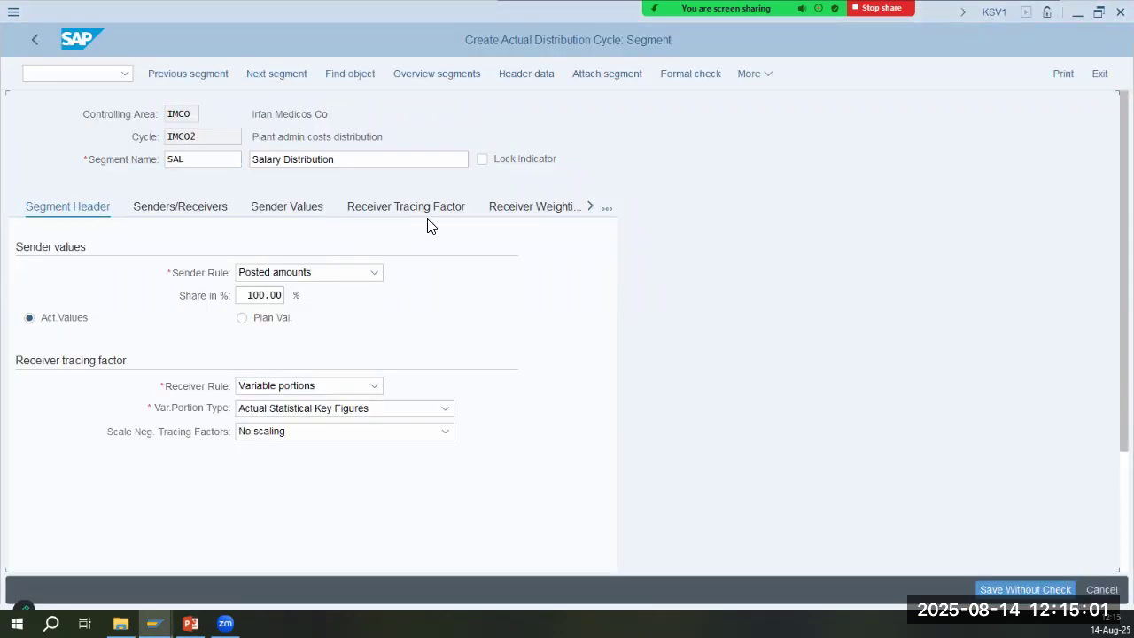
click(181, 208)
click(169, 297)
text(1011)
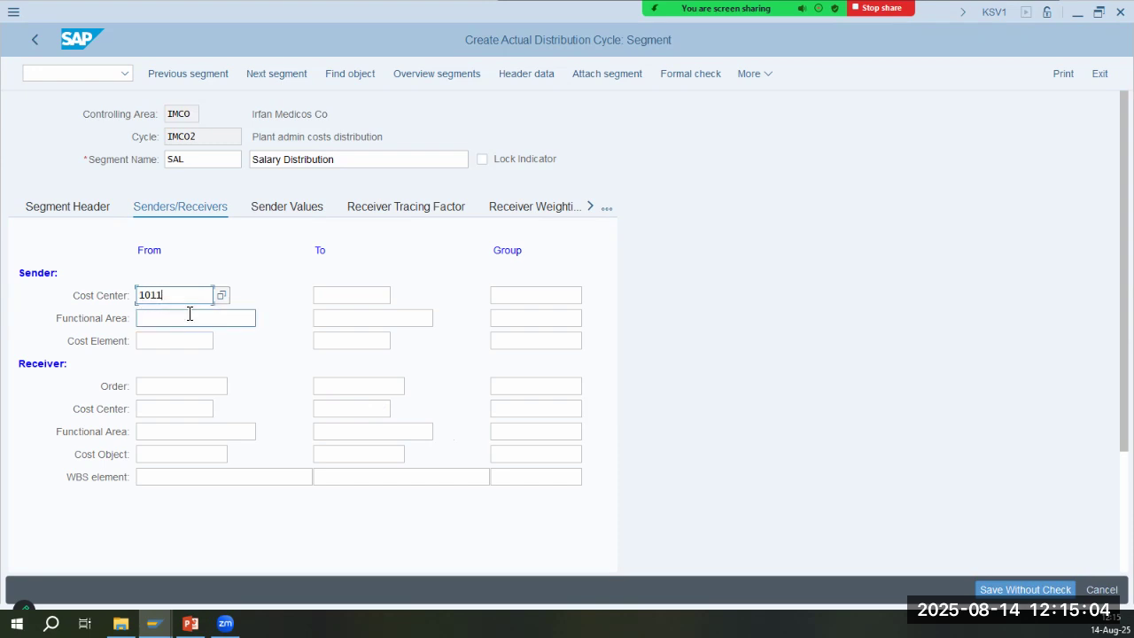
click(188, 314)
key(Tab)
text(400203)
Enter prod as the receiver cost center group of segment SAL
key(Tab)
key(Tab)
key(Tab)
key(Down)
key(Down)
key(Up)
key(Tab)
key(Tab)
text(prod)
key(Tab)
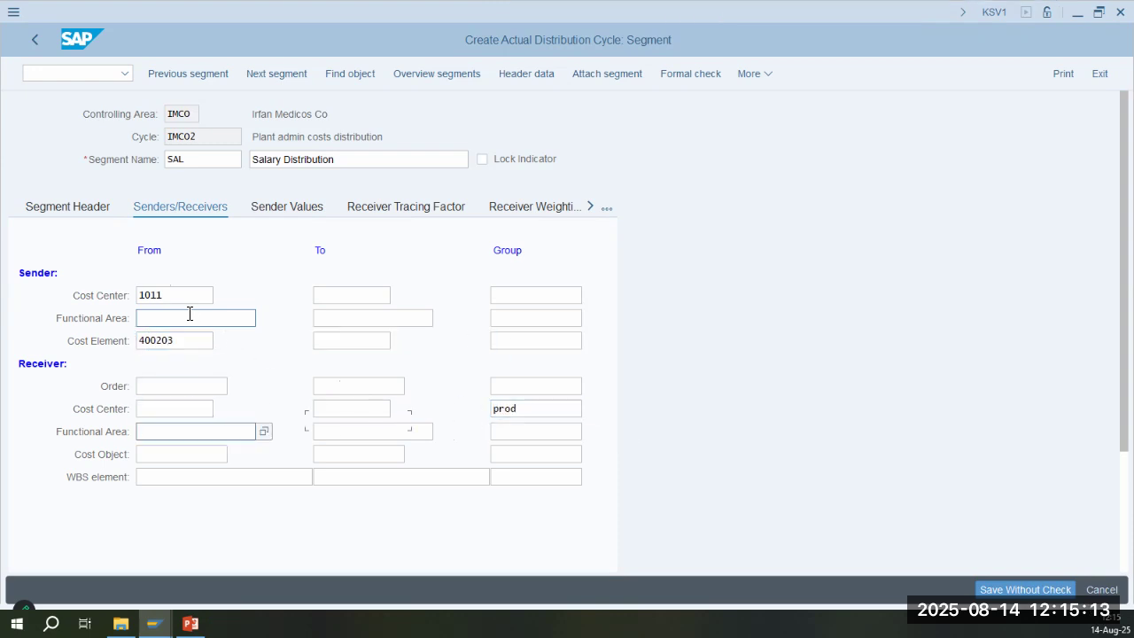
Check the receiver tracing factor slide and enter emp as the SAL segment's starting statistical key figure
key(alt+Tab)
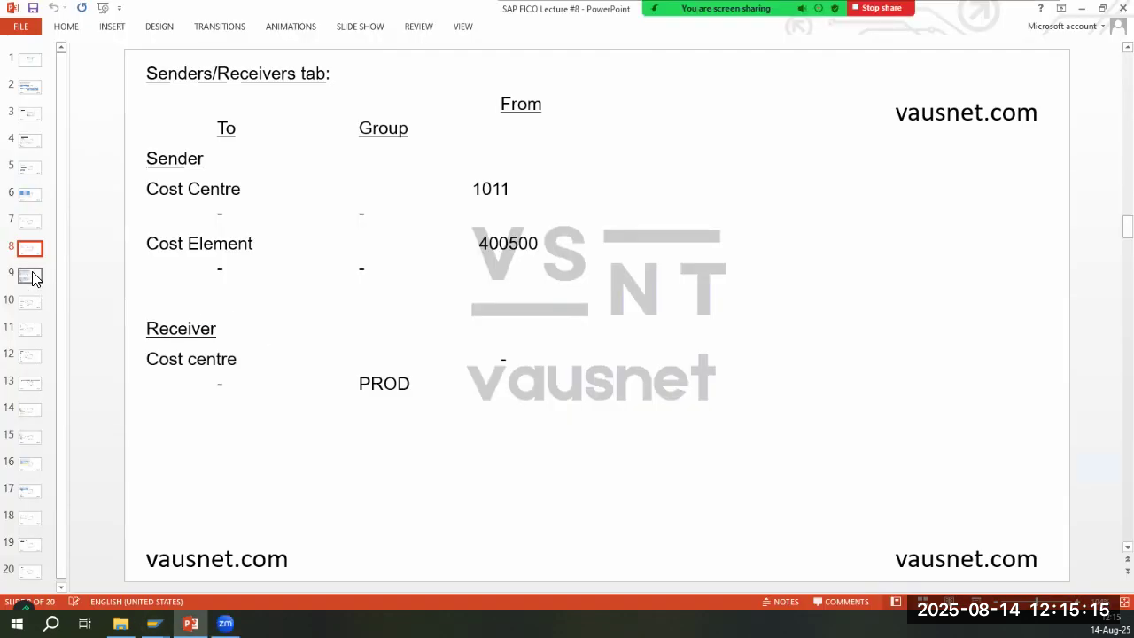
click(32, 276)
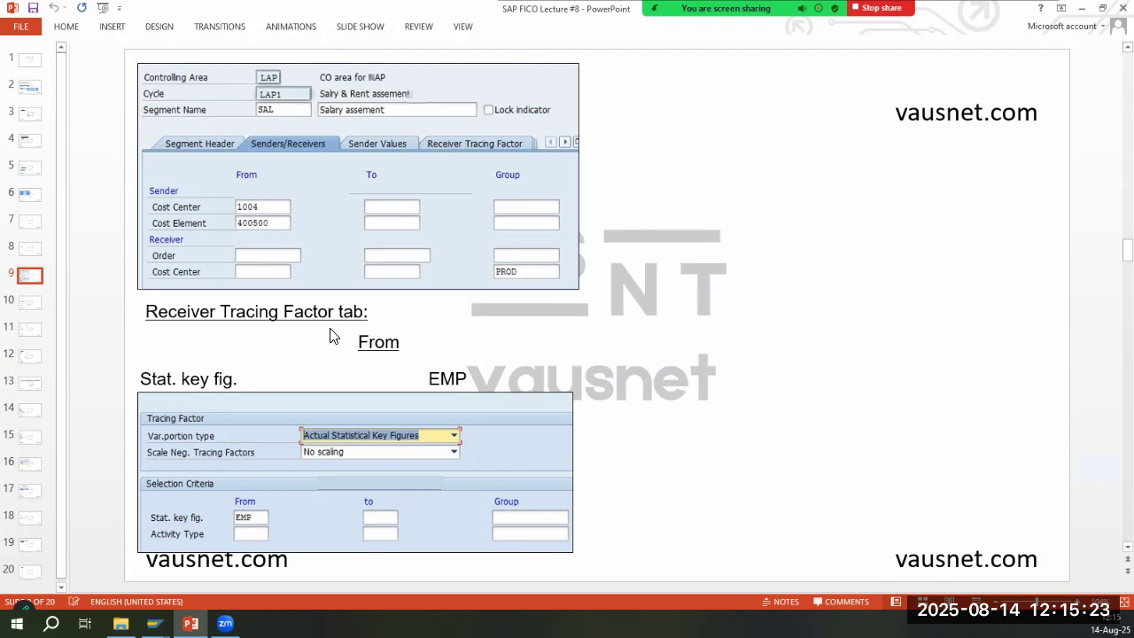
key(alt)
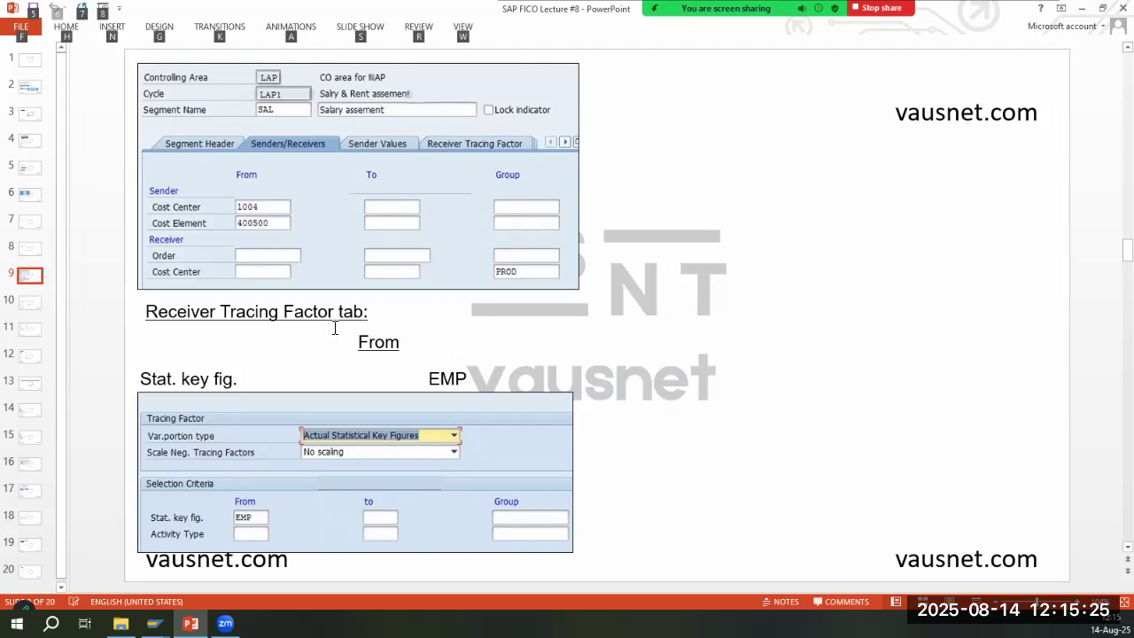
key(alt+Tab)
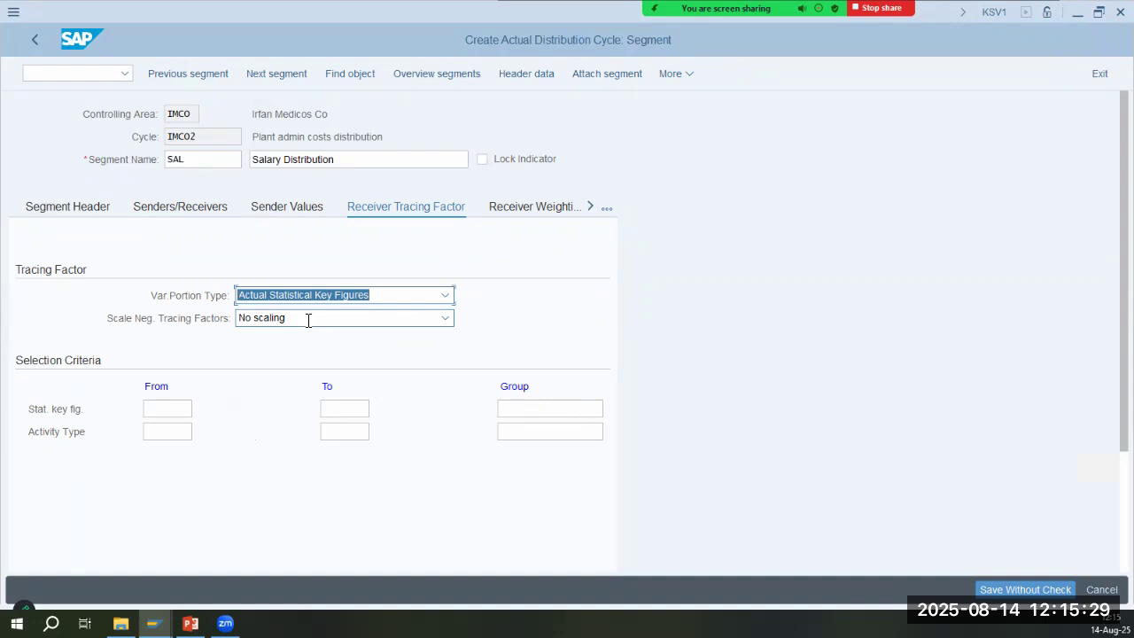
key(alt+Tab)
key(alt+Tab)
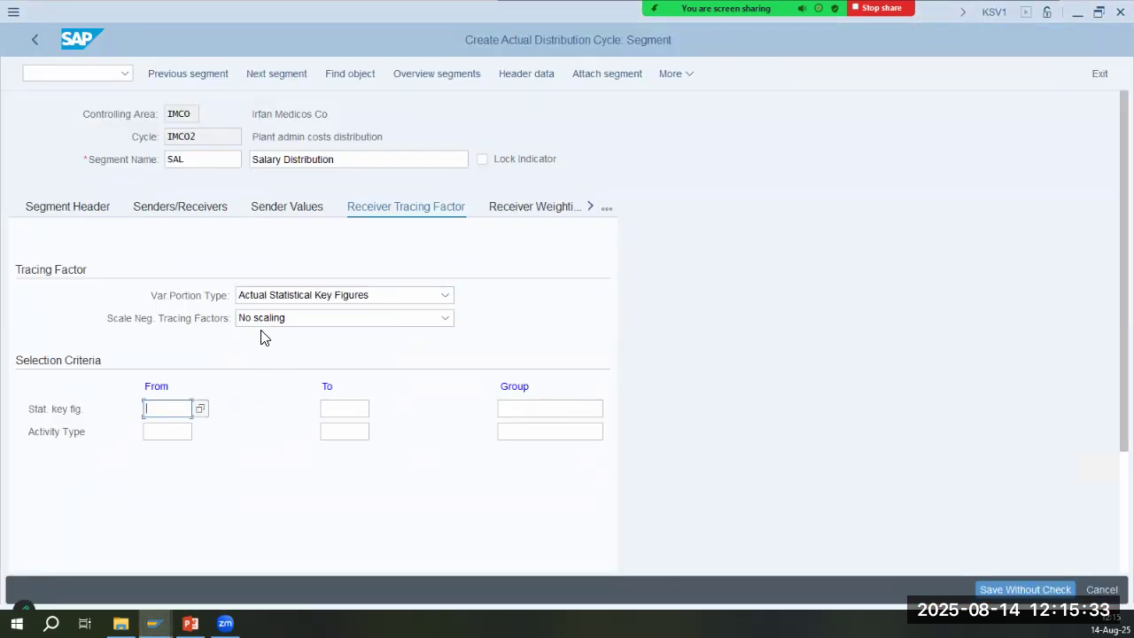
key(Tab)
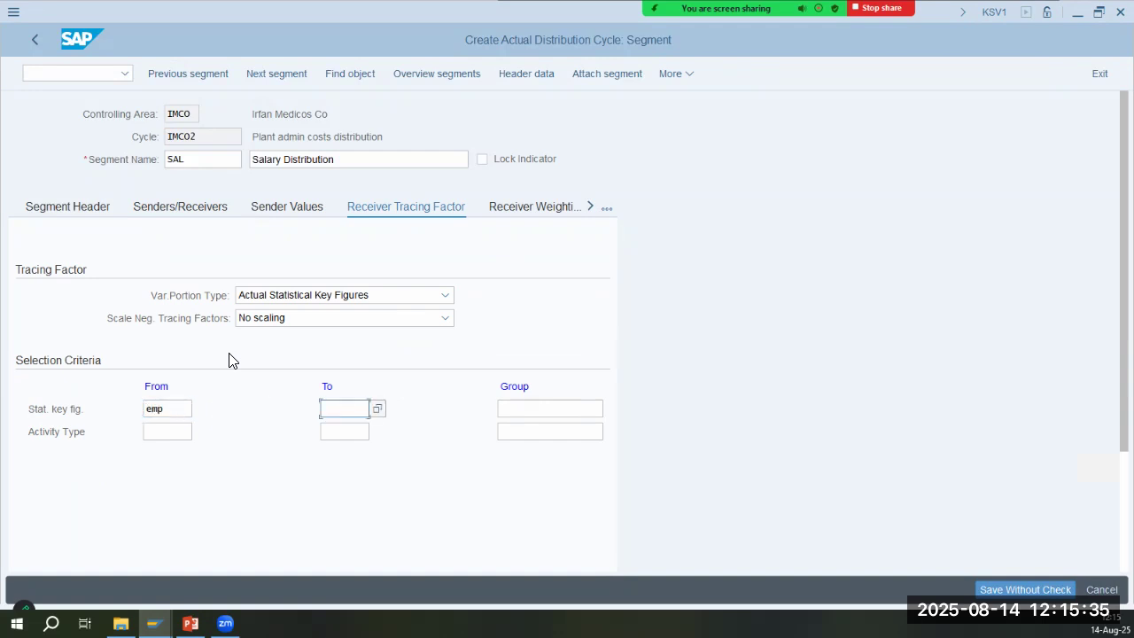
Open the next segment's slide and attach a second segment named RENT with the description "Rent Distribution"
key(alt+Tab)
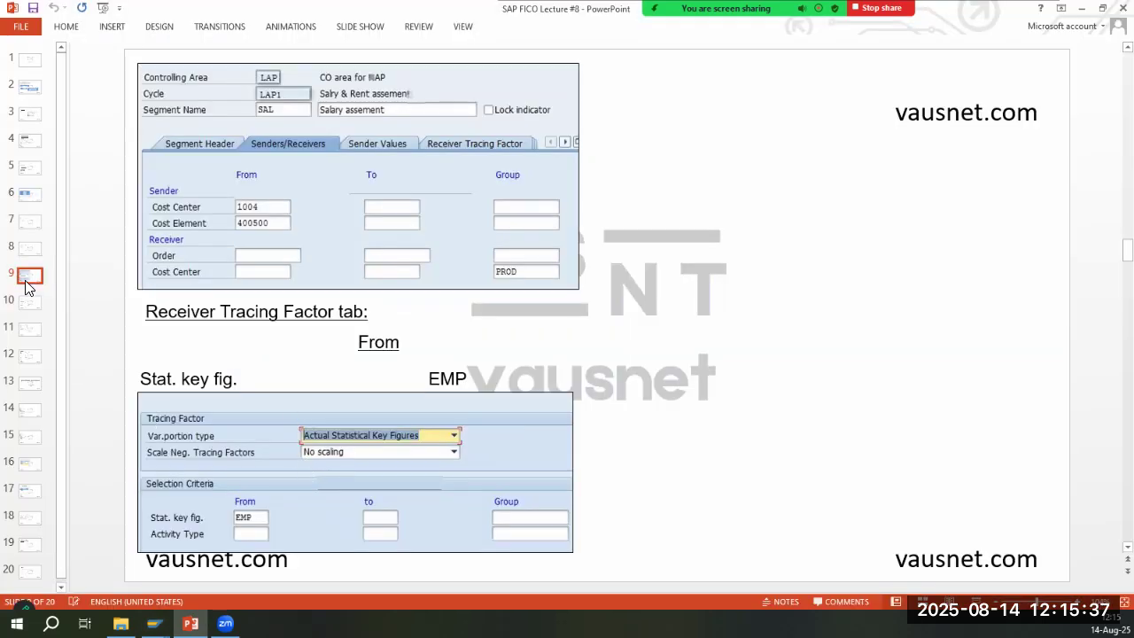
click(23, 304)
key(alt+Tab)
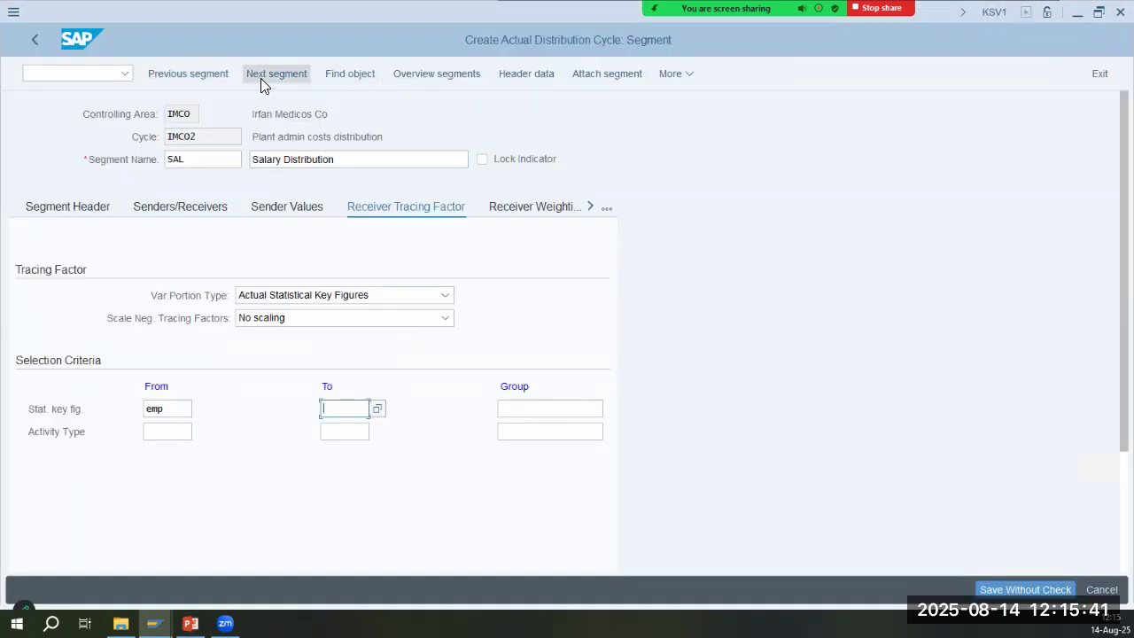
click(599, 73)
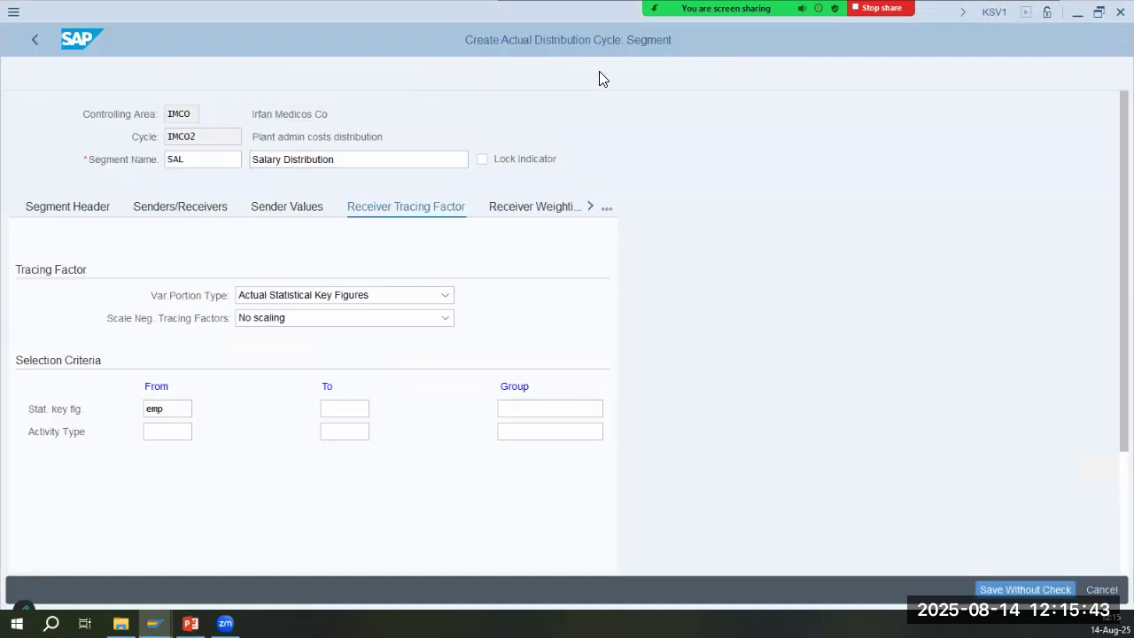
text(RENT)
key(Tab)
text(Rent Distribution)
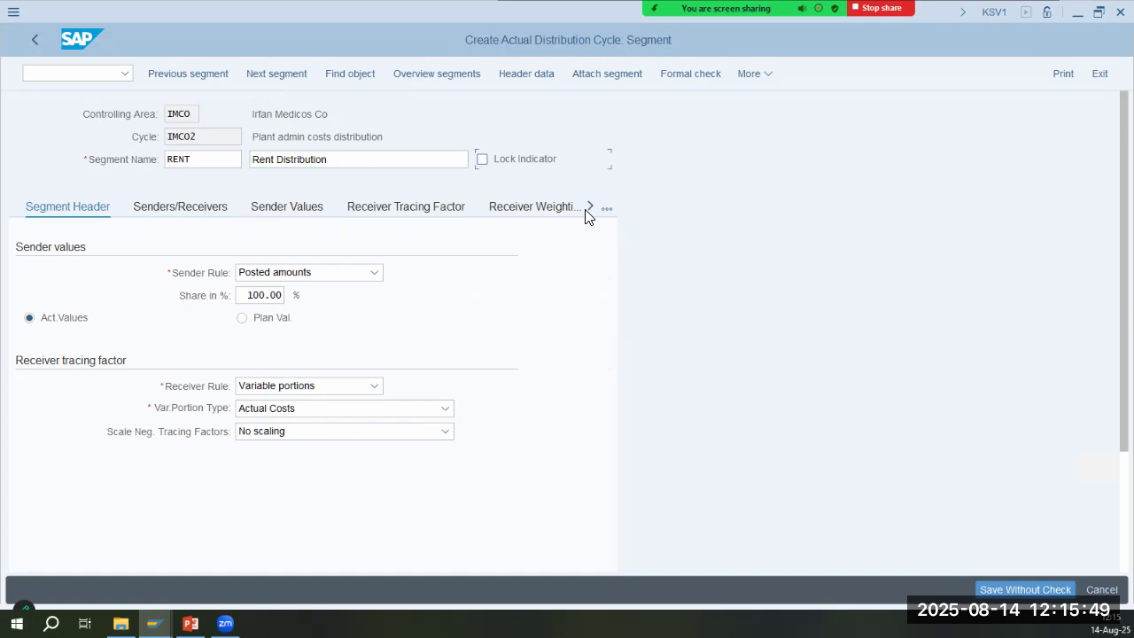
Compare the RENT segment's header settings, including its receiver rule, with the values on the slide
key(alt+Tab)
key(alt+Tab)
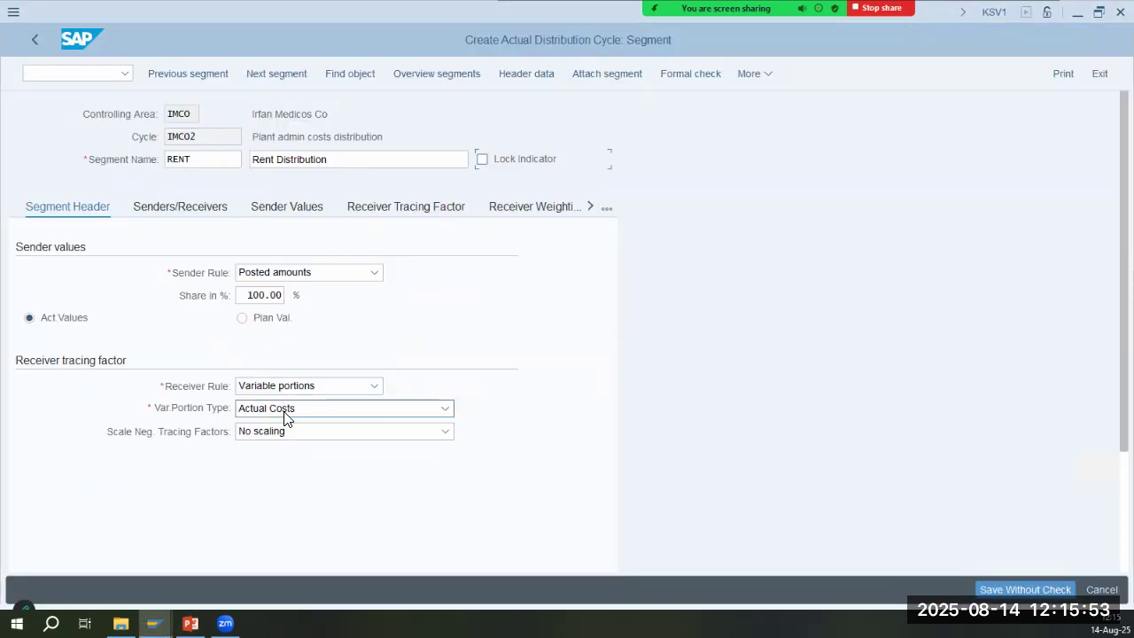
key(alt+Tab)
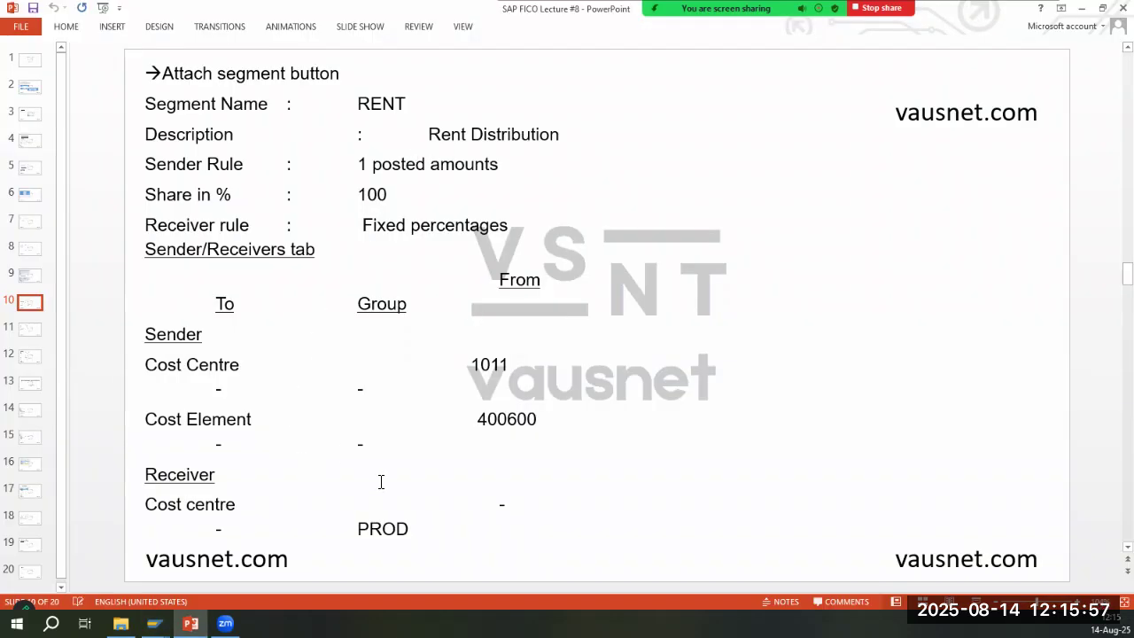
key(alt+Tab)
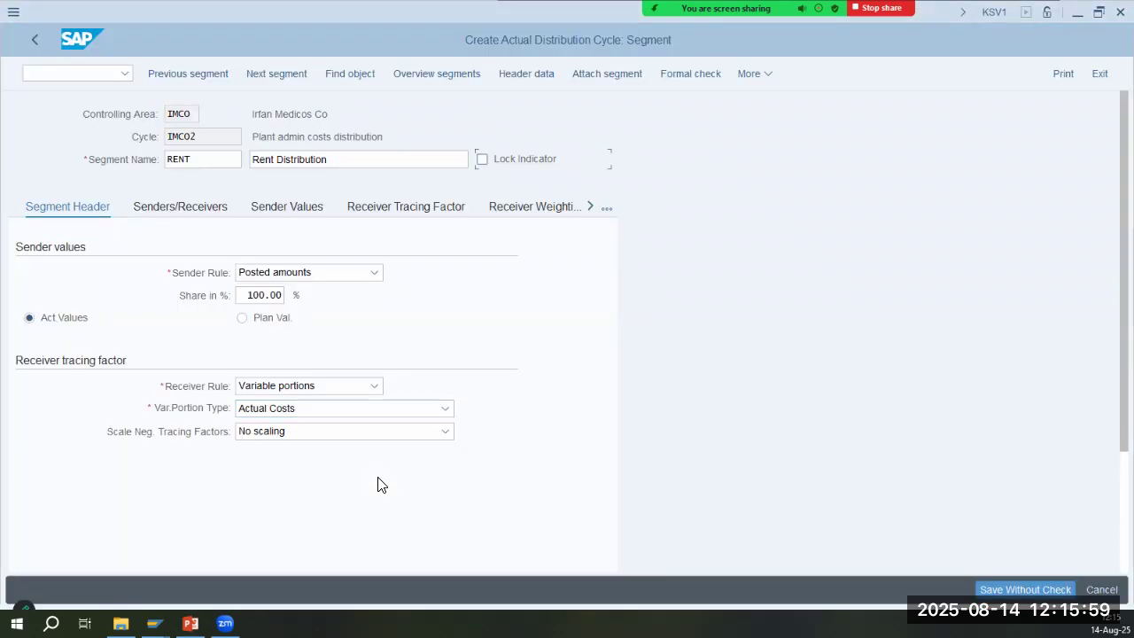
Set the RENT segment's variable portion type to Actual Statistical Key Figures
click(295, 412)
click(293, 520)
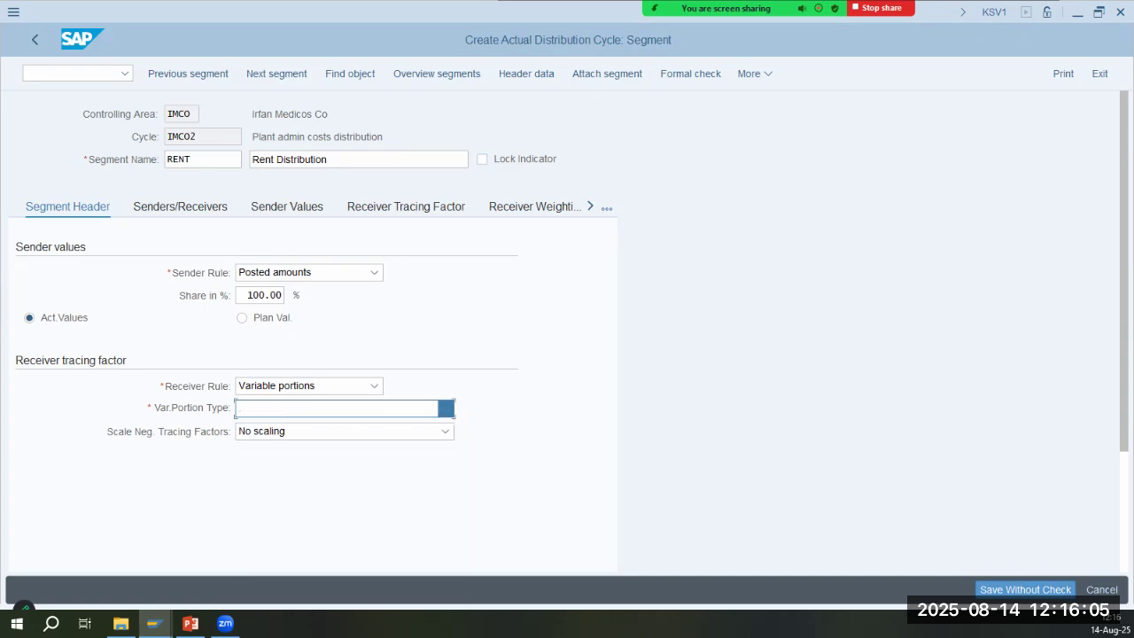
key(alt+Tab)
key(alt+Tab)
Enter 1011 as the sender cost center and 400600 as the sender cost element of segment RENT, following the slide
click(203, 207)
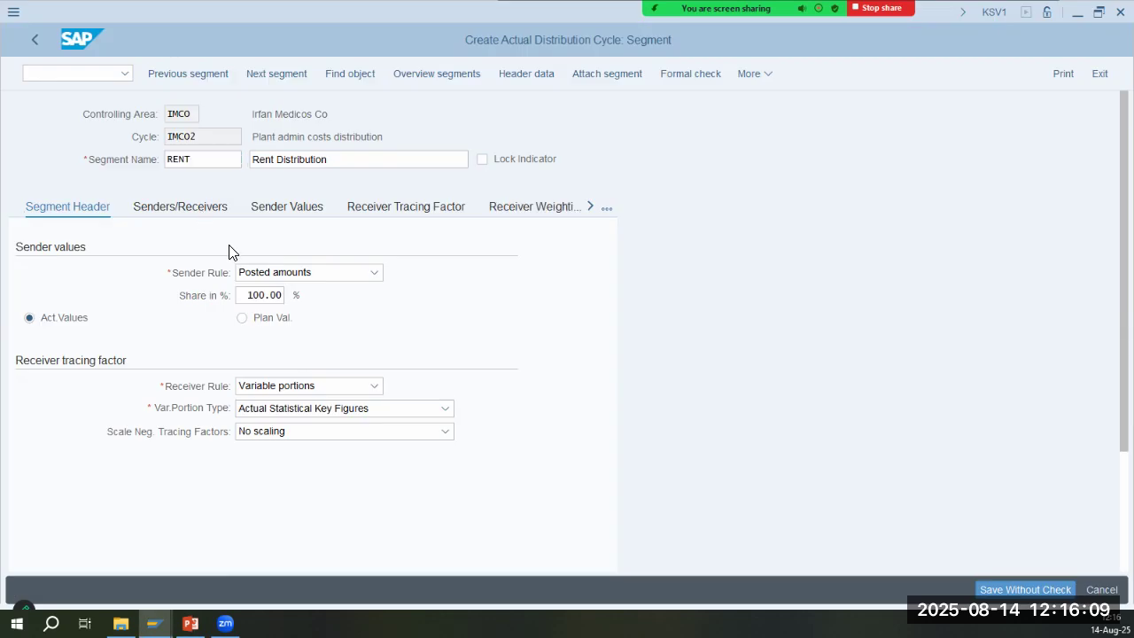
key(alt+Tab)
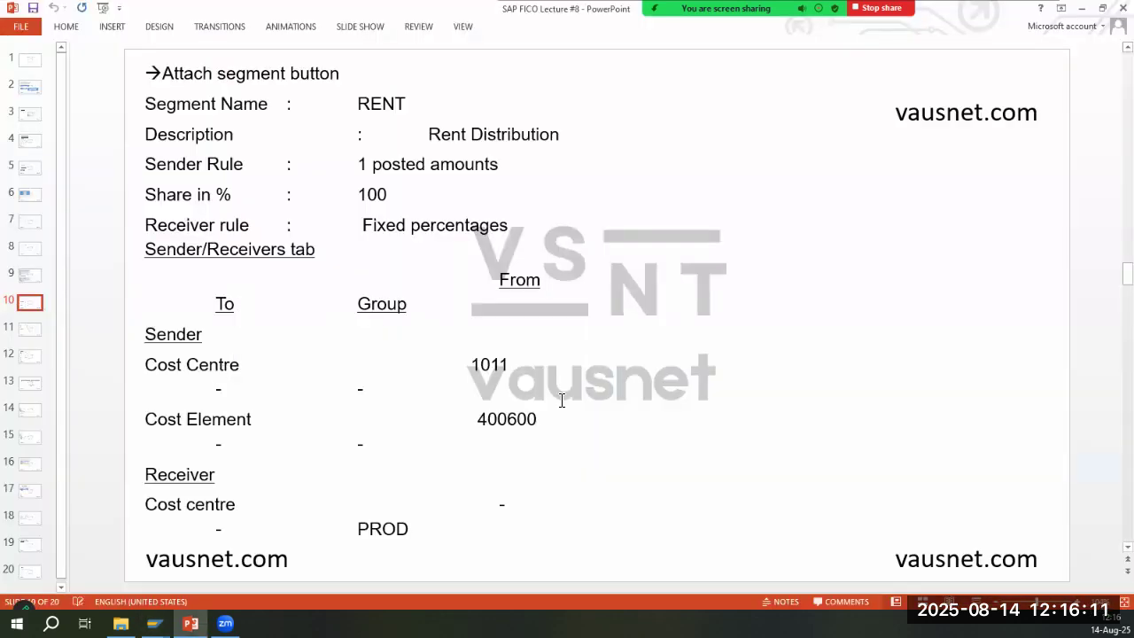
key(alt+Tab)
click(182, 295)
text(10)
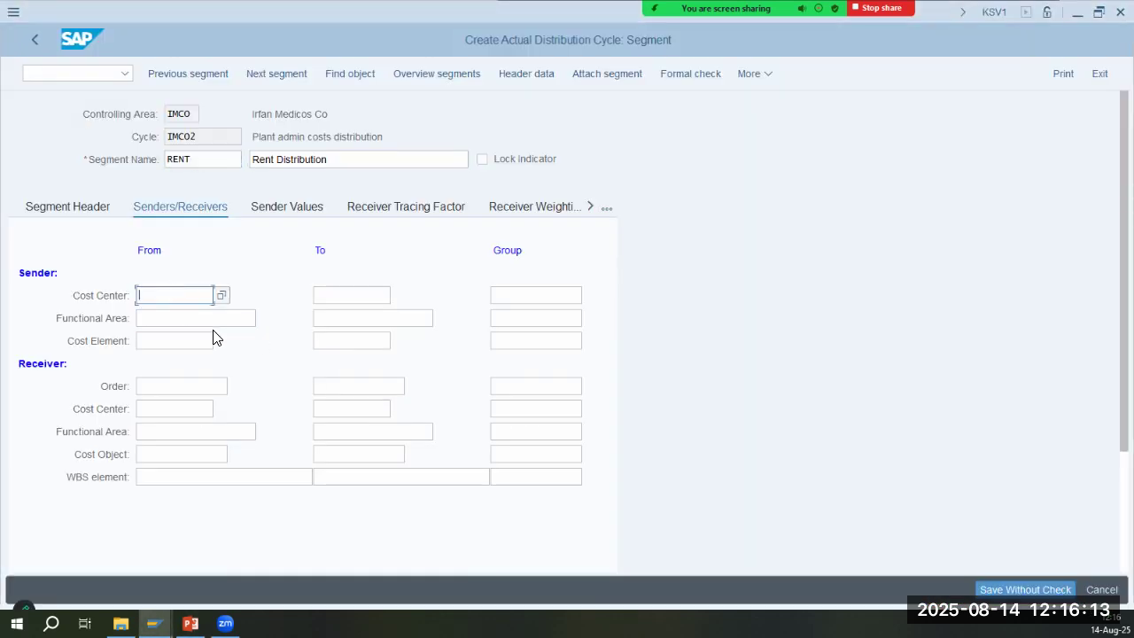
text(11)
key(Tab)
key(Tab)
key(Tab)
key(Down)
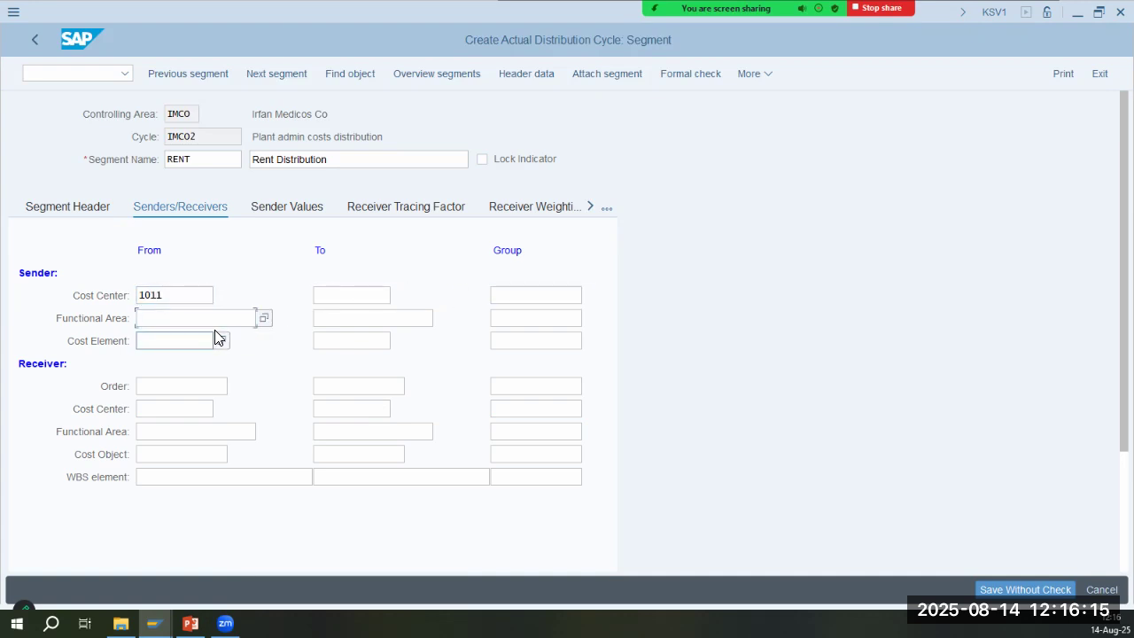
text(400600)
Enter prod as the receiver cost center group of segment RENT
key(Tab)
key(Tab)
key(Tab)
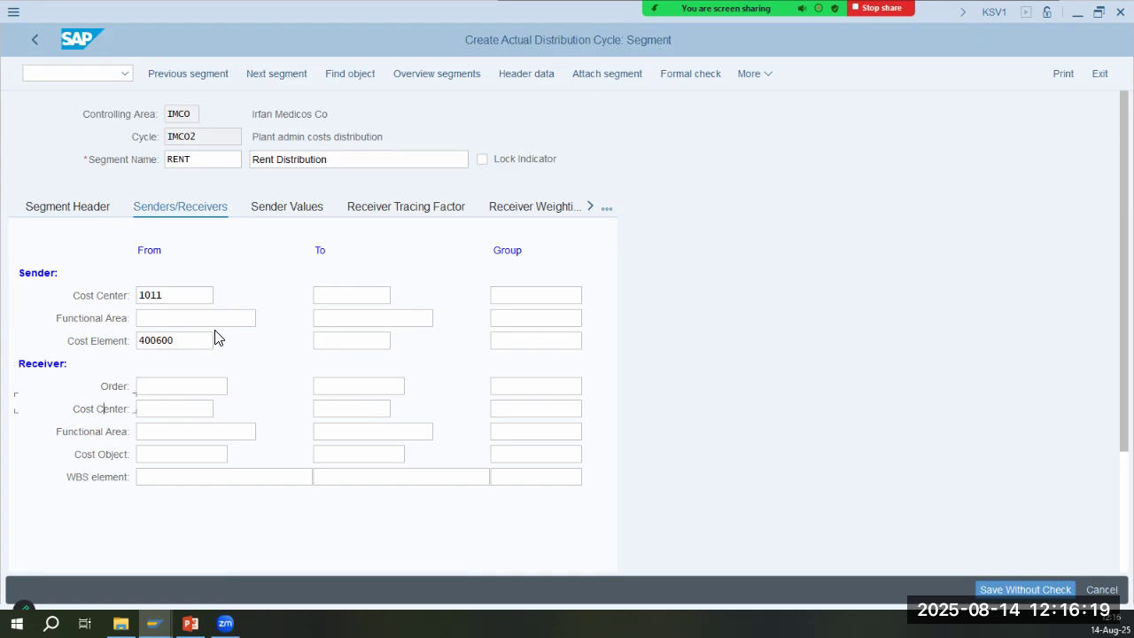
key(Tab)
key(Tab)
text(prod)
key(Tab)
Check the slide with the receiver tracing factor percentages and inspect the RENT segment's receiver tracing factor settings in SAP
key(alt+Tab)
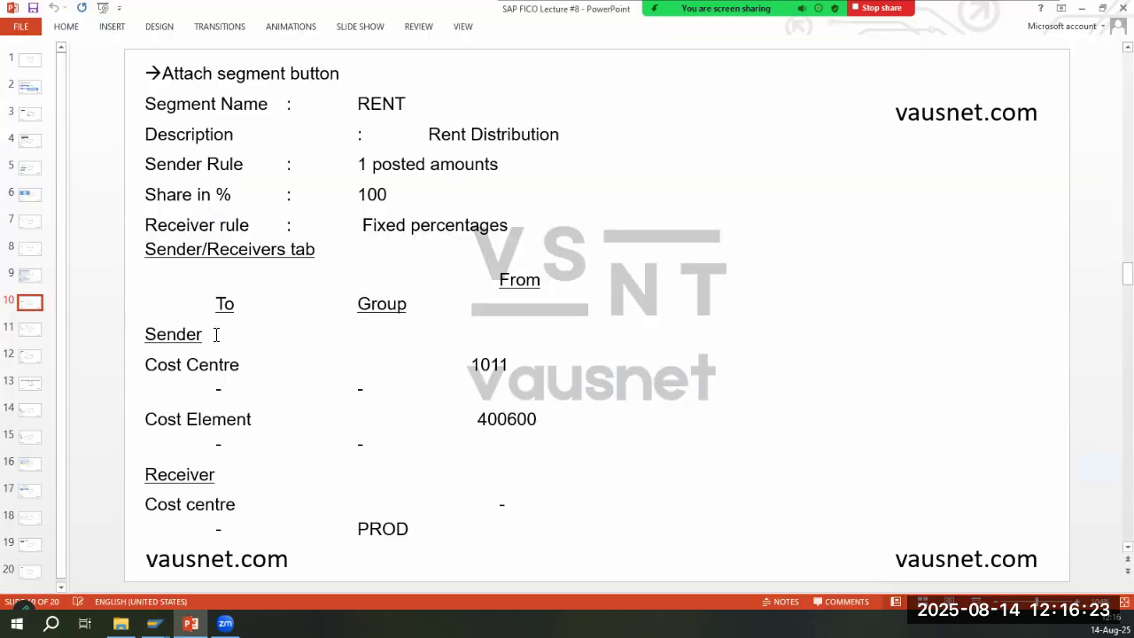
click(24, 335)
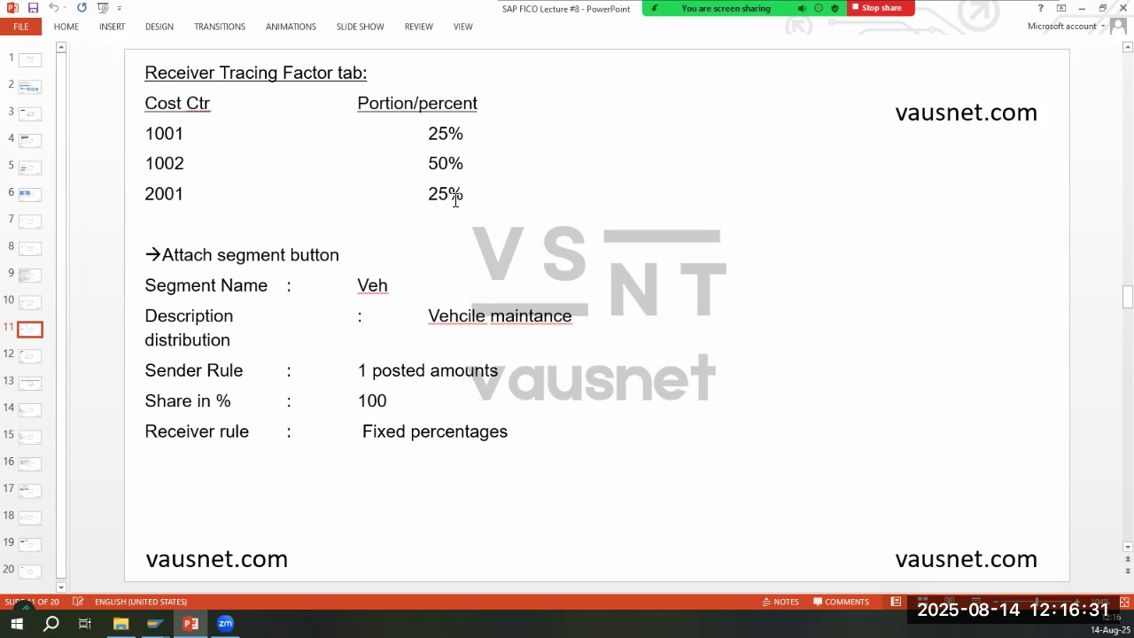
key(alt+Tab)
click(395, 209)
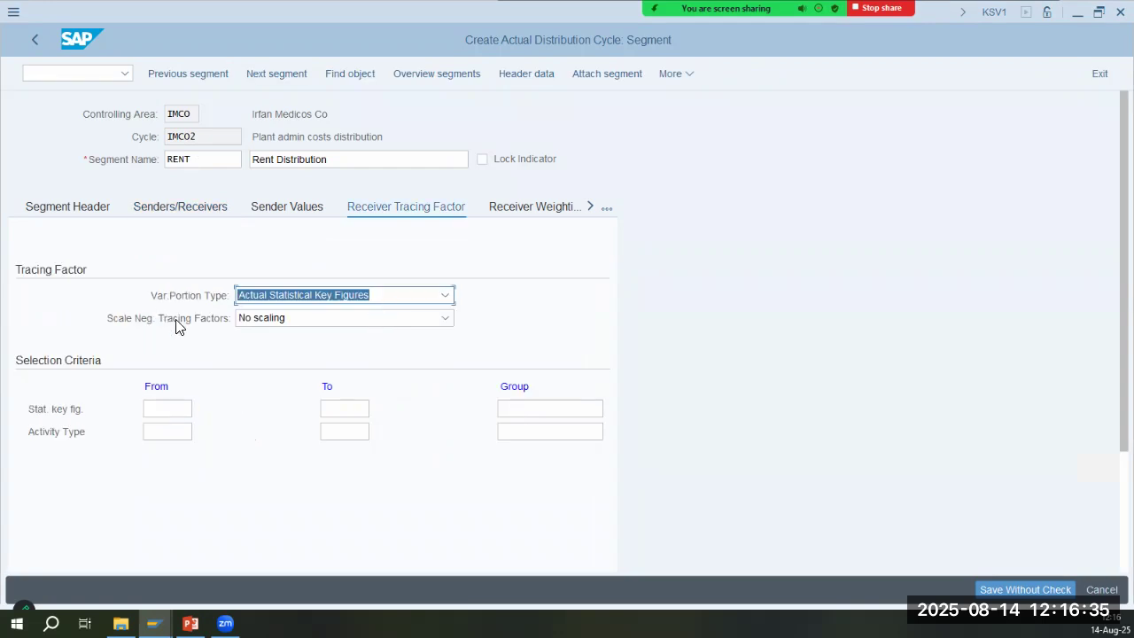
click(80, 209)
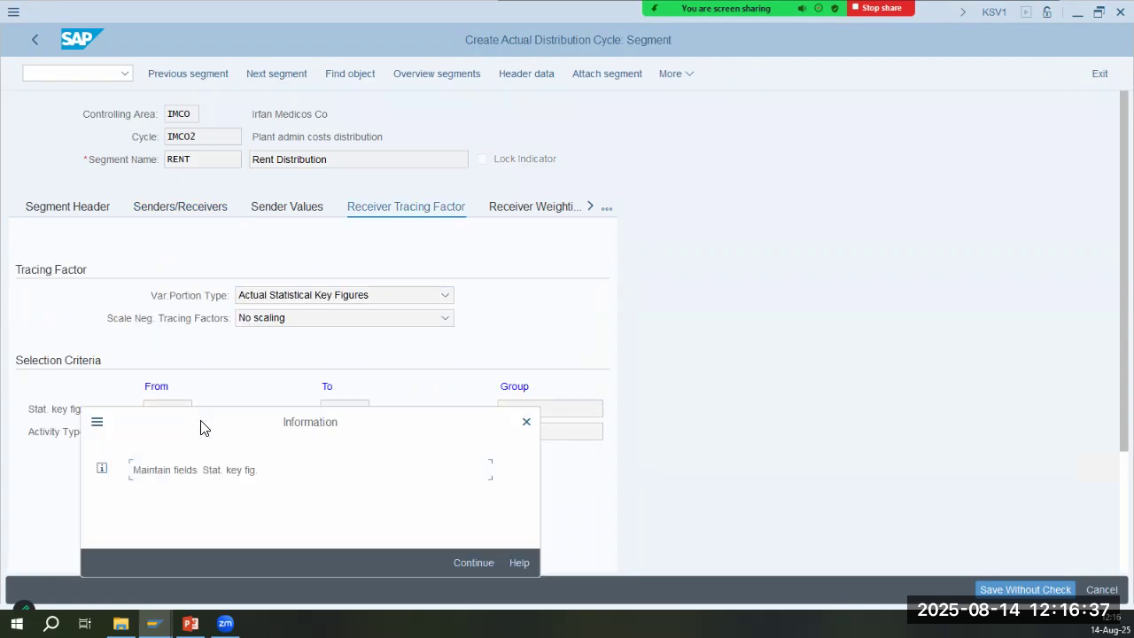
key(Return)
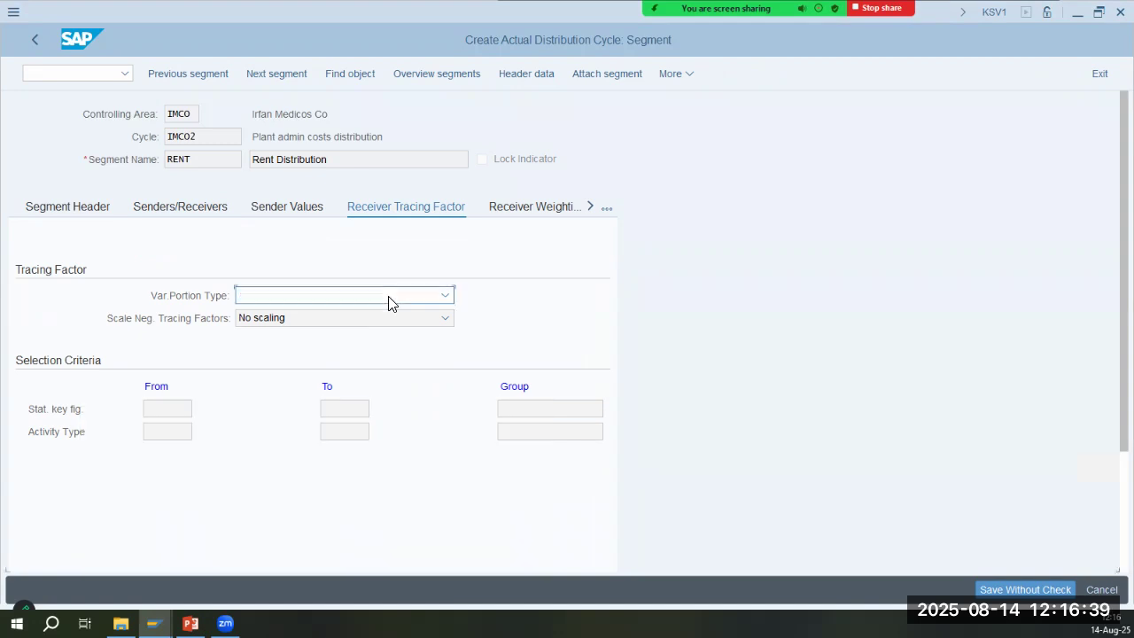
Change RENT's variable portion type to Actual Costs and enter 400600 as the starting cost element of the tracing factor
click(298, 299)
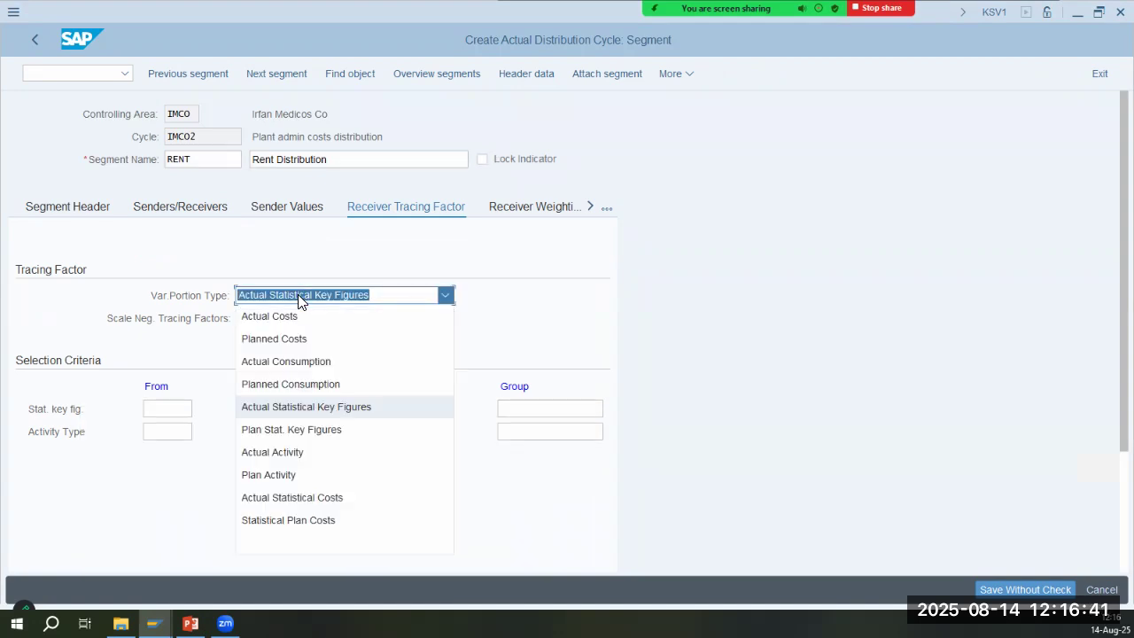
click(298, 313)
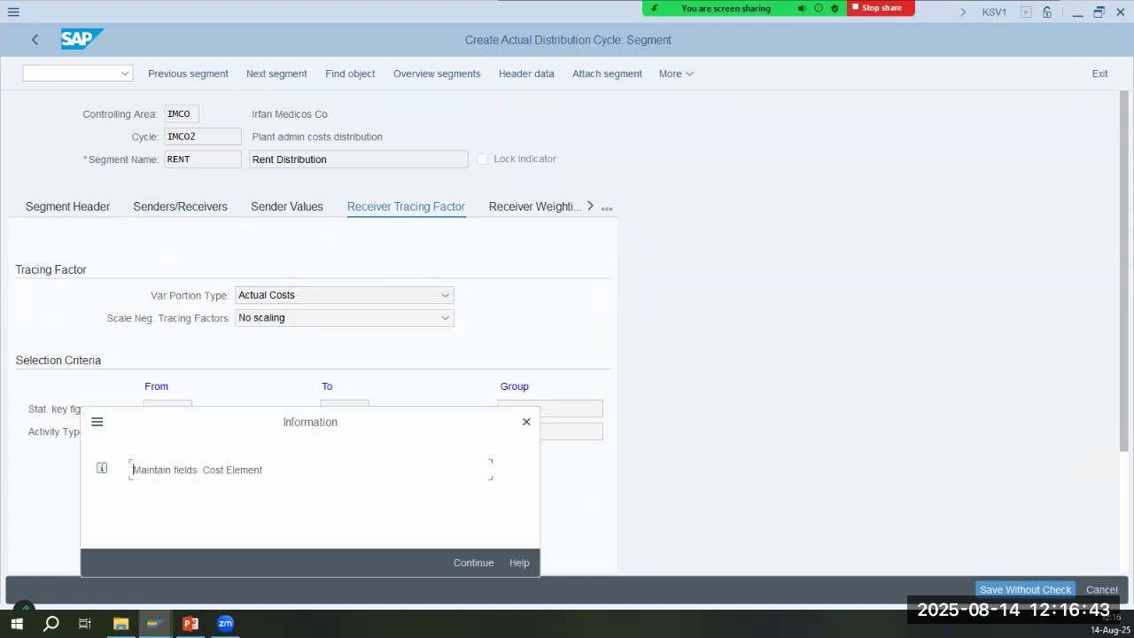
key(Return)
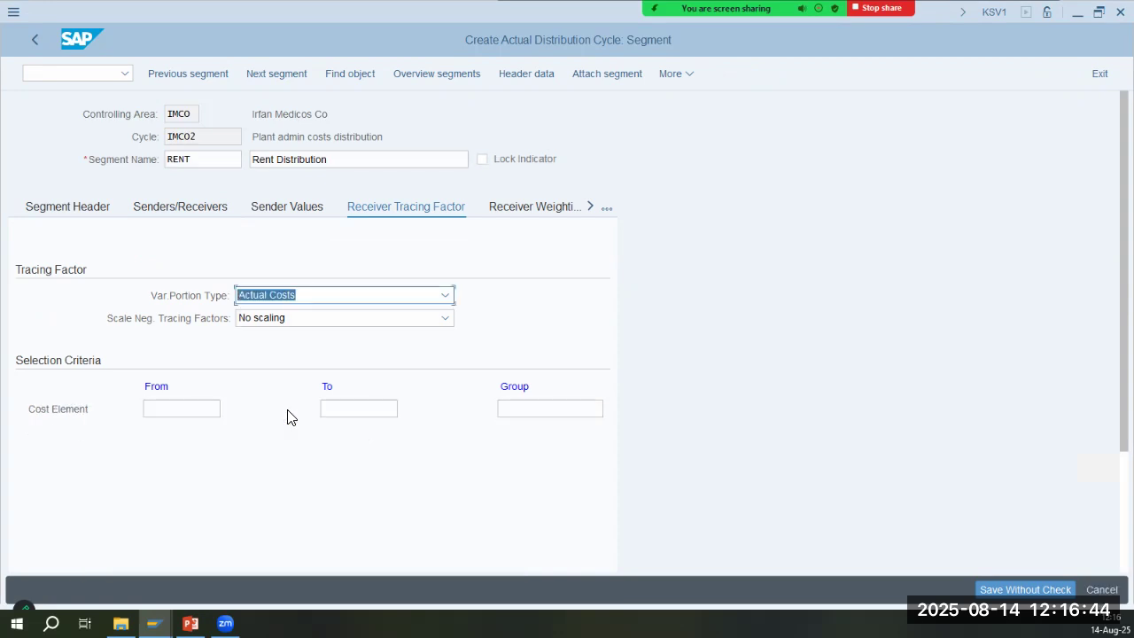
click(212, 411)
key(alt+Tab)
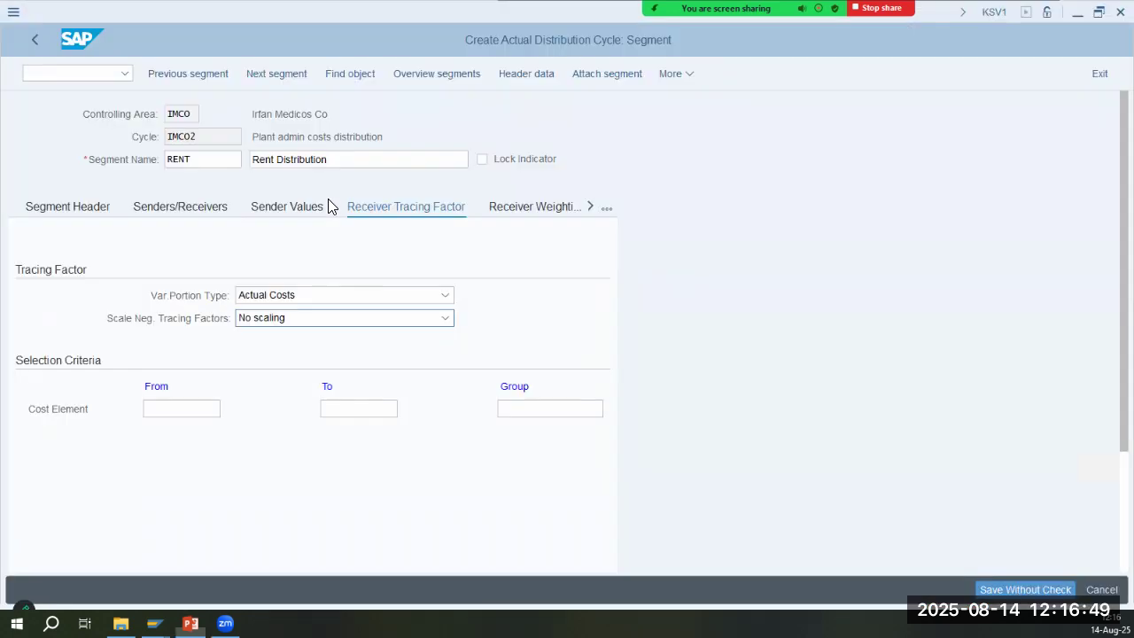
key(alt+Tab)
click(86, 205)
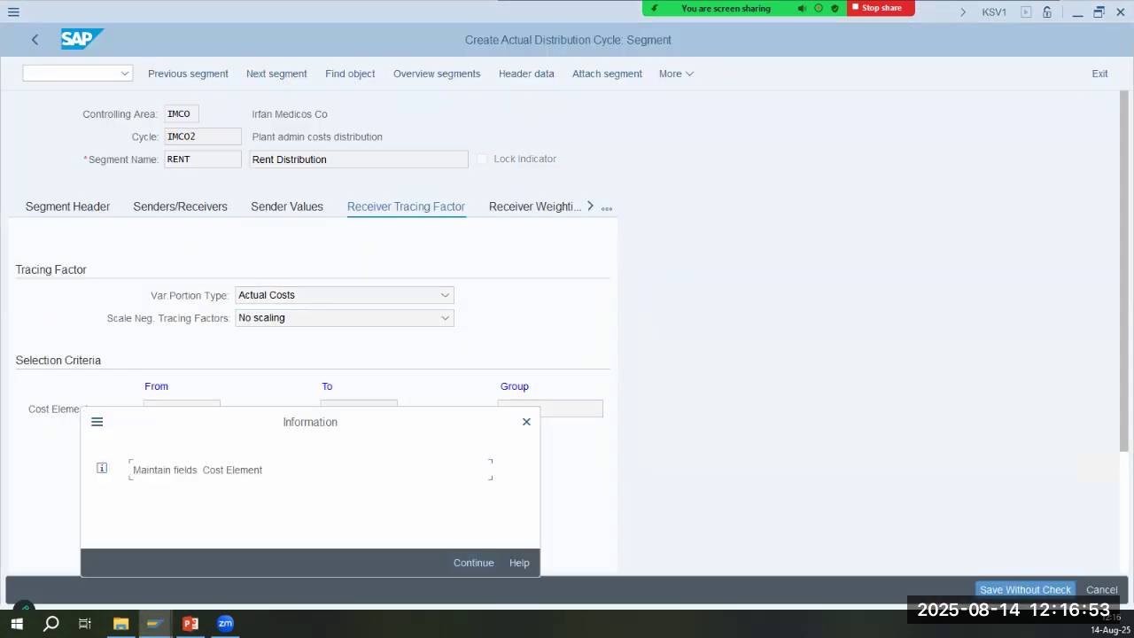
key(Return)
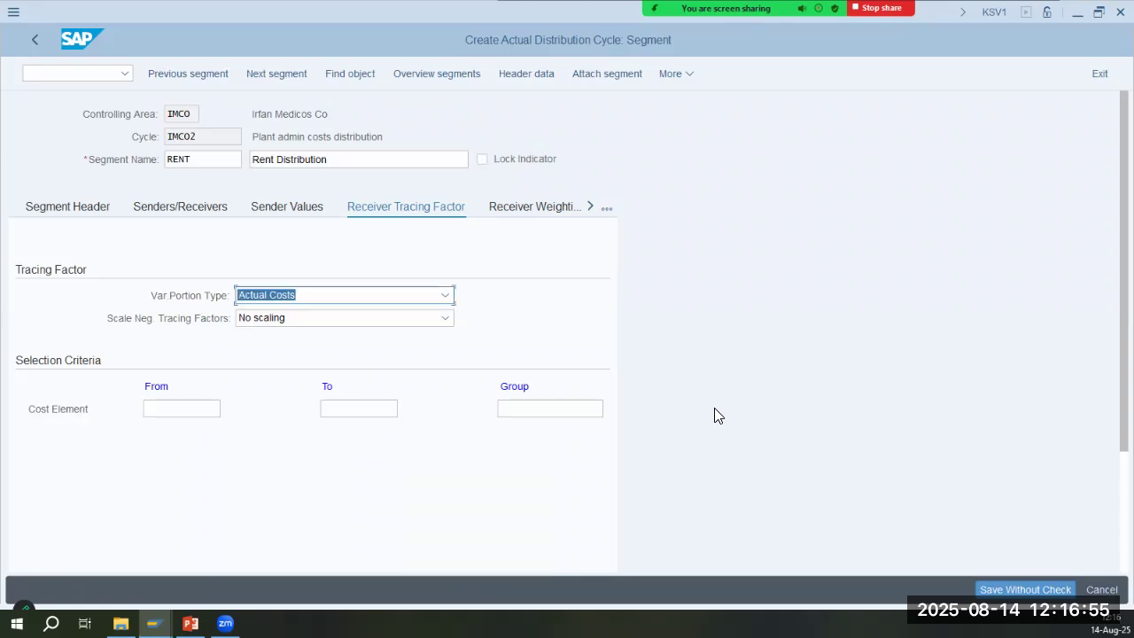
click(150, 410)
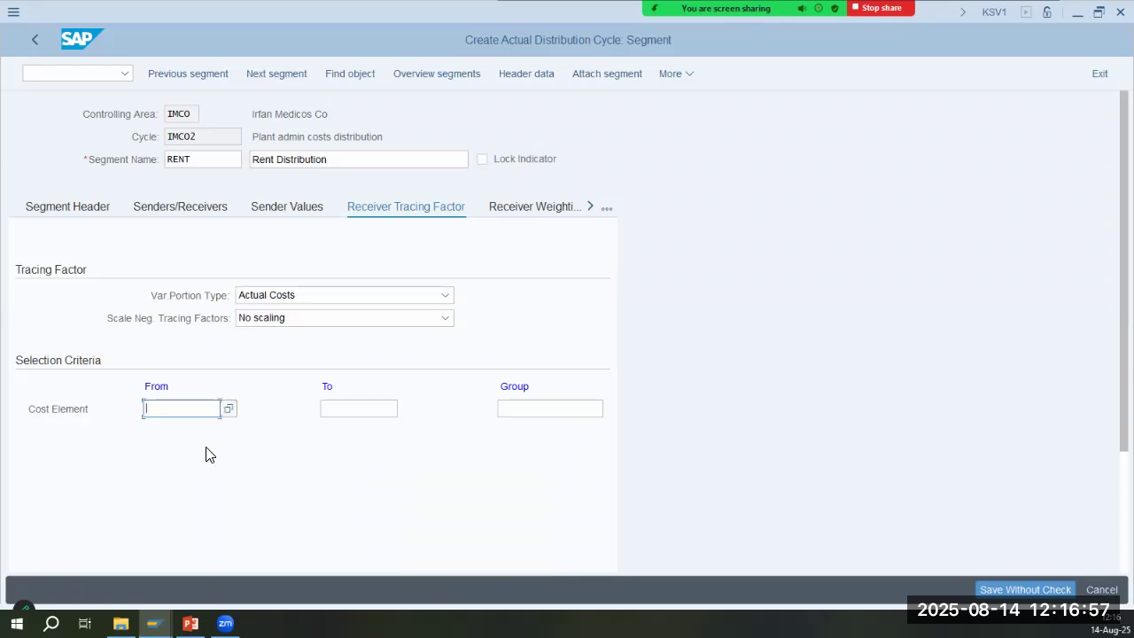
text(400600)
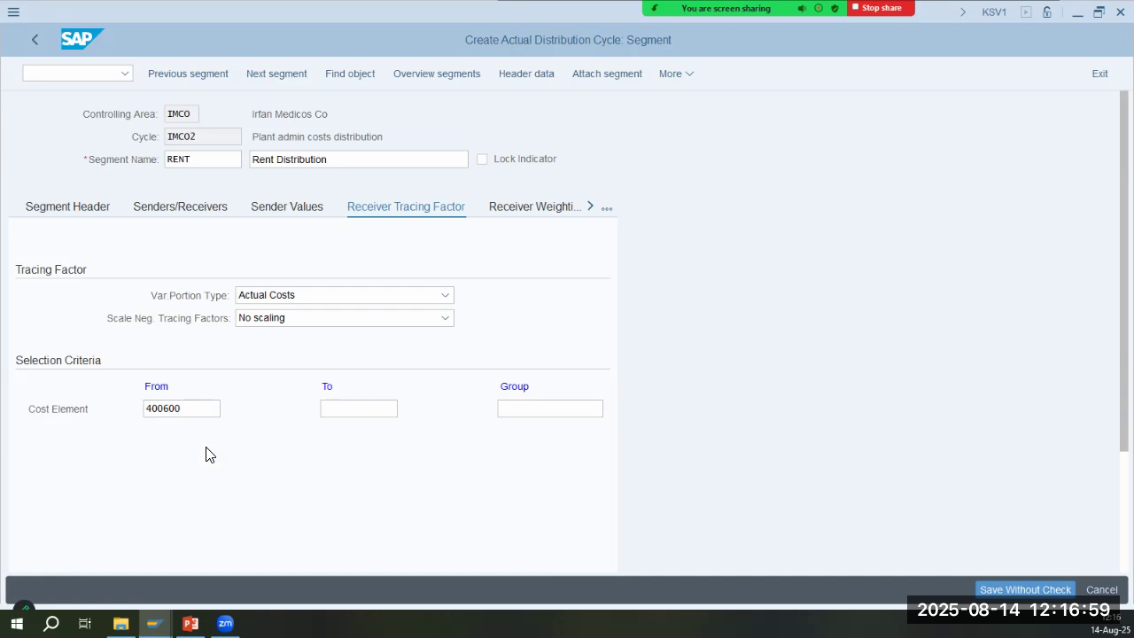
key(Return)
Recheck the variable portion type in the RENT segment header and compare it with the rent and receiver tracing factor slides
click(73, 202)
click(290, 414)
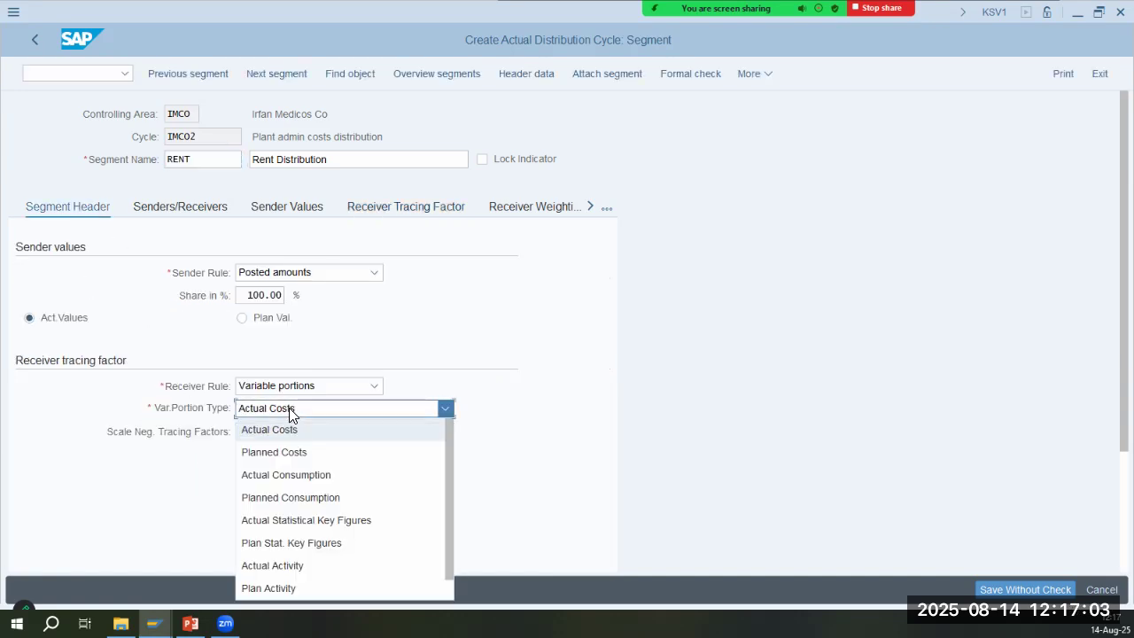
click(276, 434)
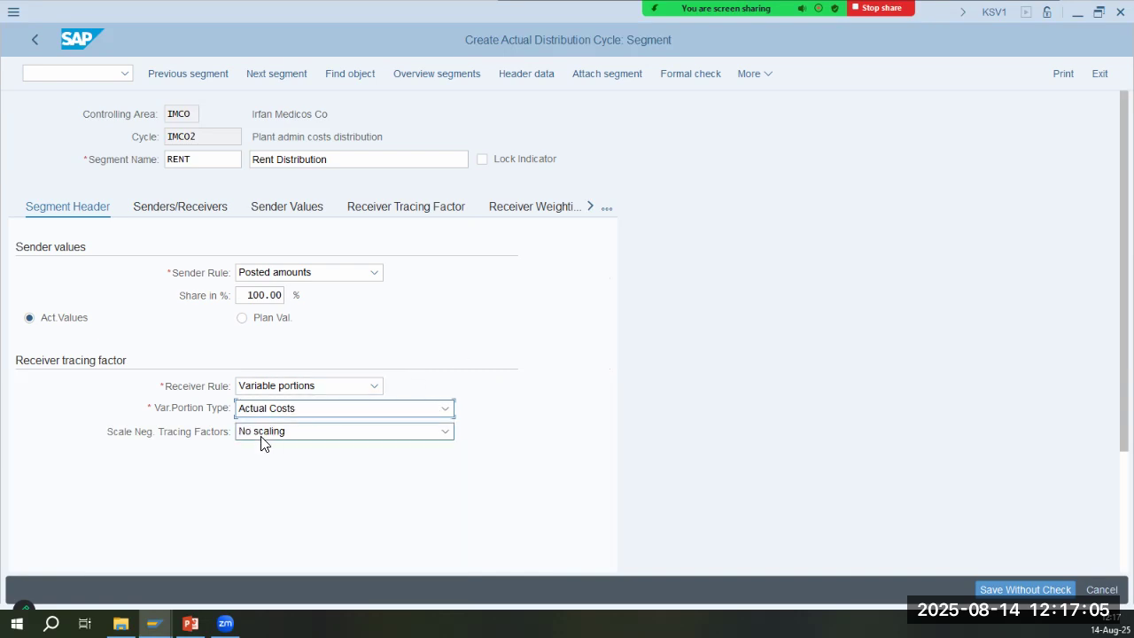
key(alt+Tab)
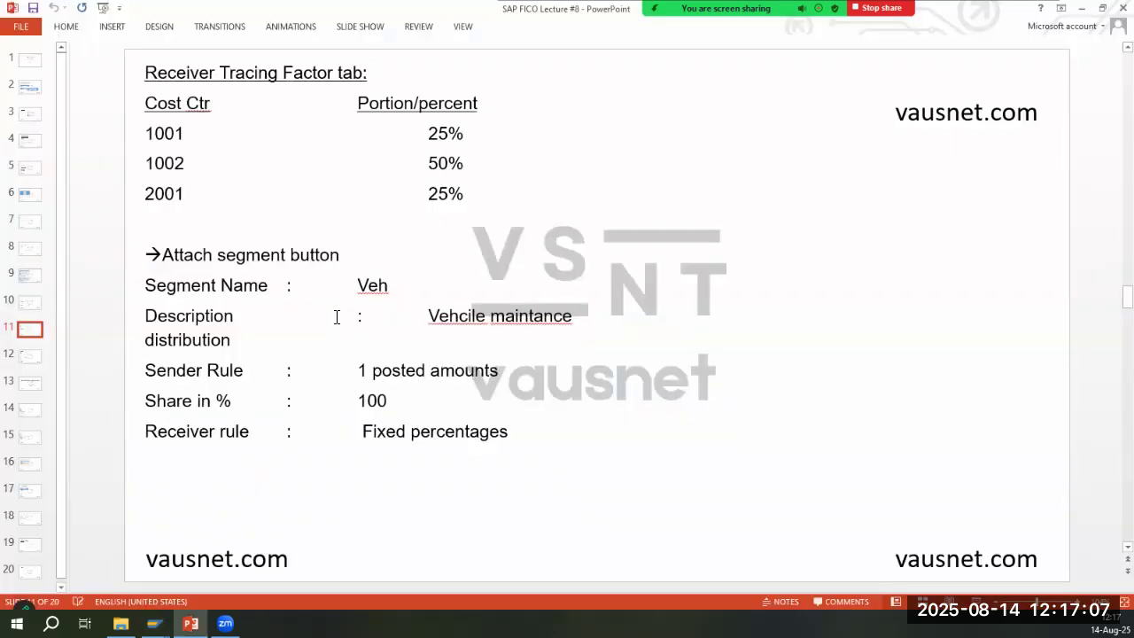
click(46, 312)
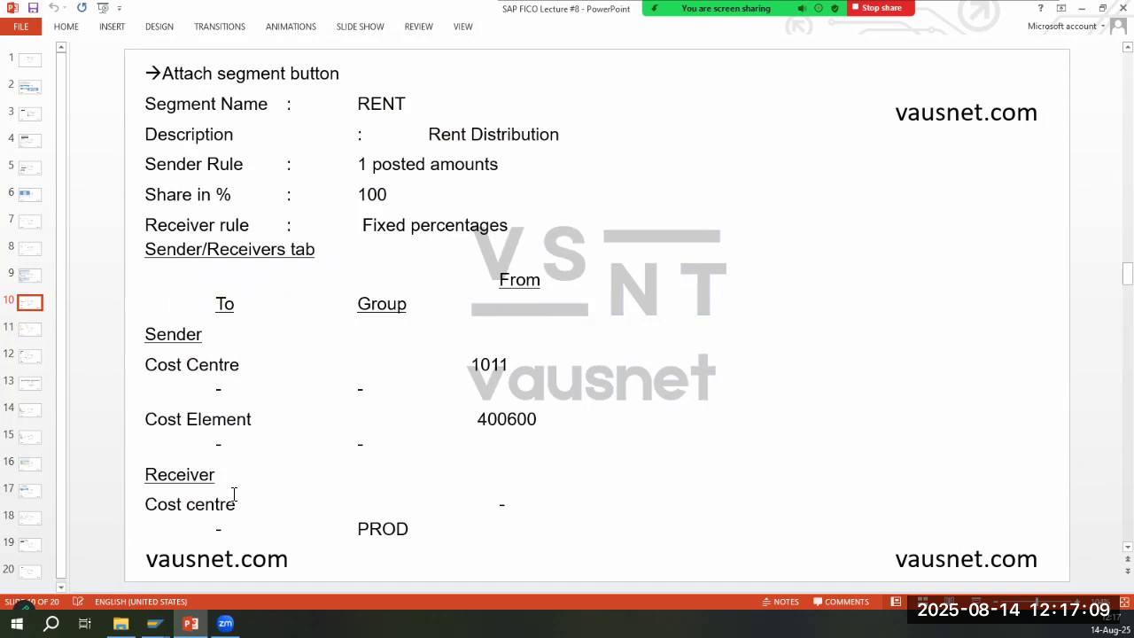
click(38, 337)
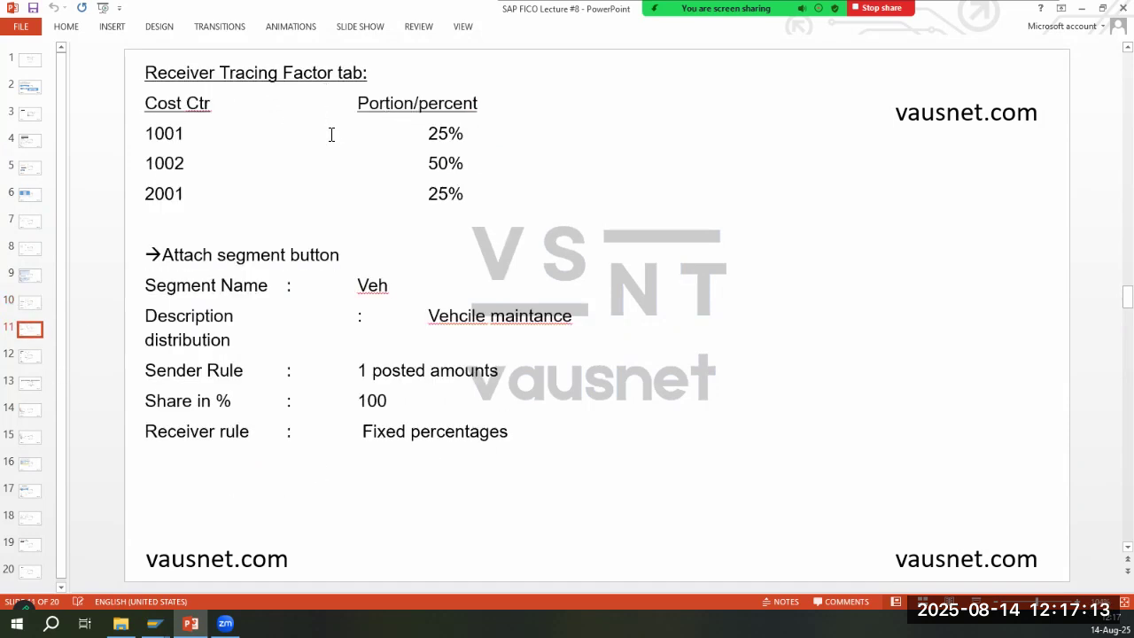
key(alt+Tab)
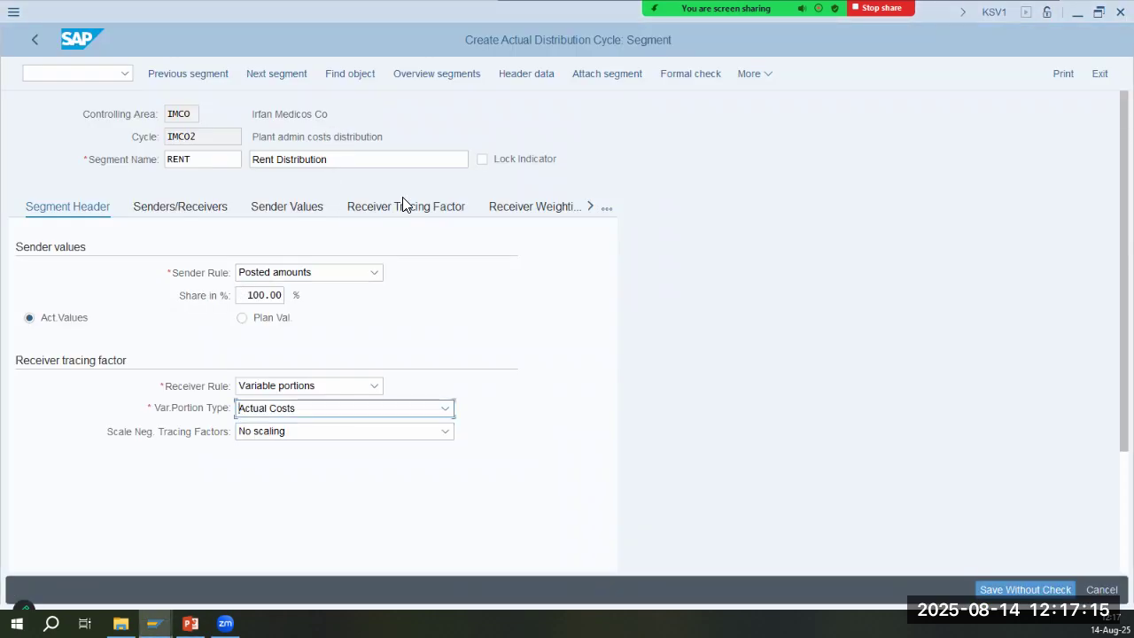
Try Actual Statistical Key Figures as the tracing factor's variable portion type, and switch it back to Actual Costs
click(398, 212)
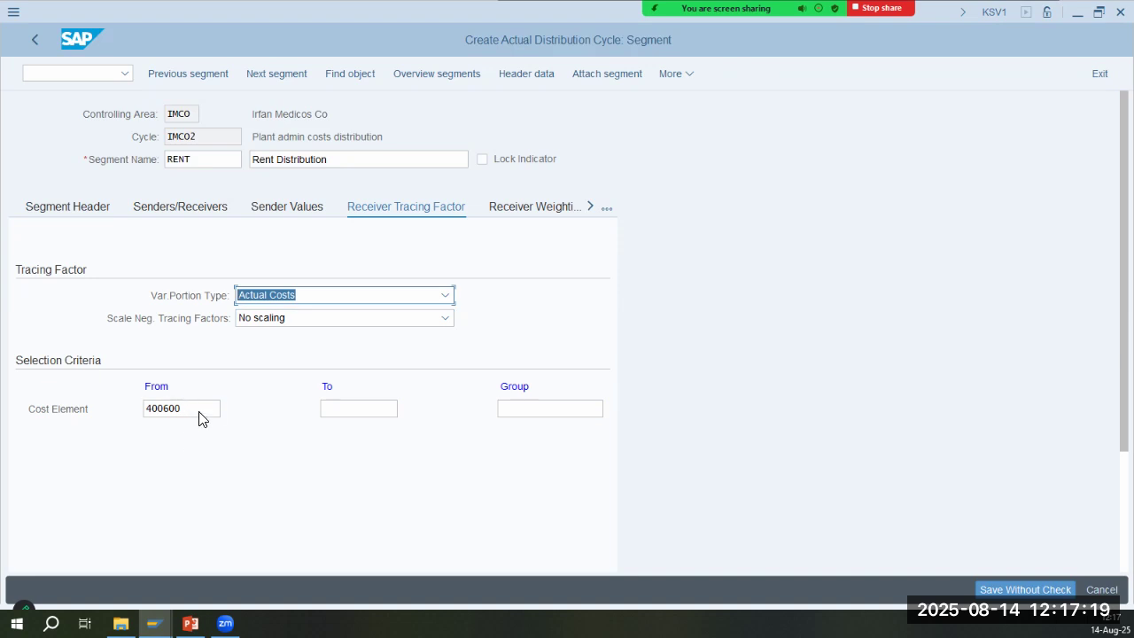
click(328, 300)
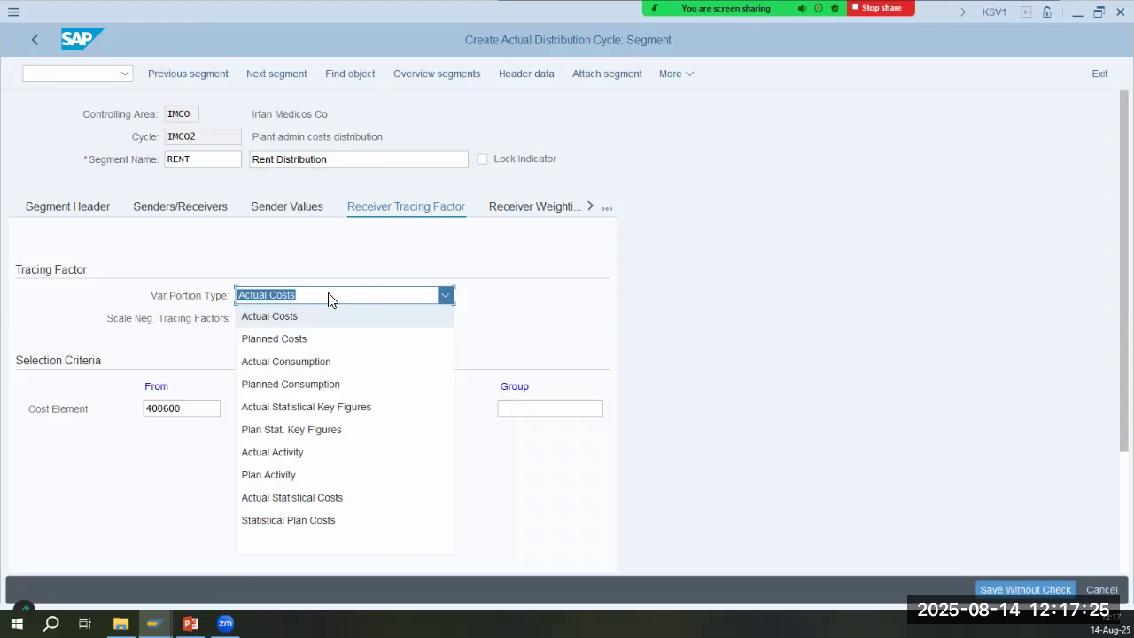
click(322, 410)
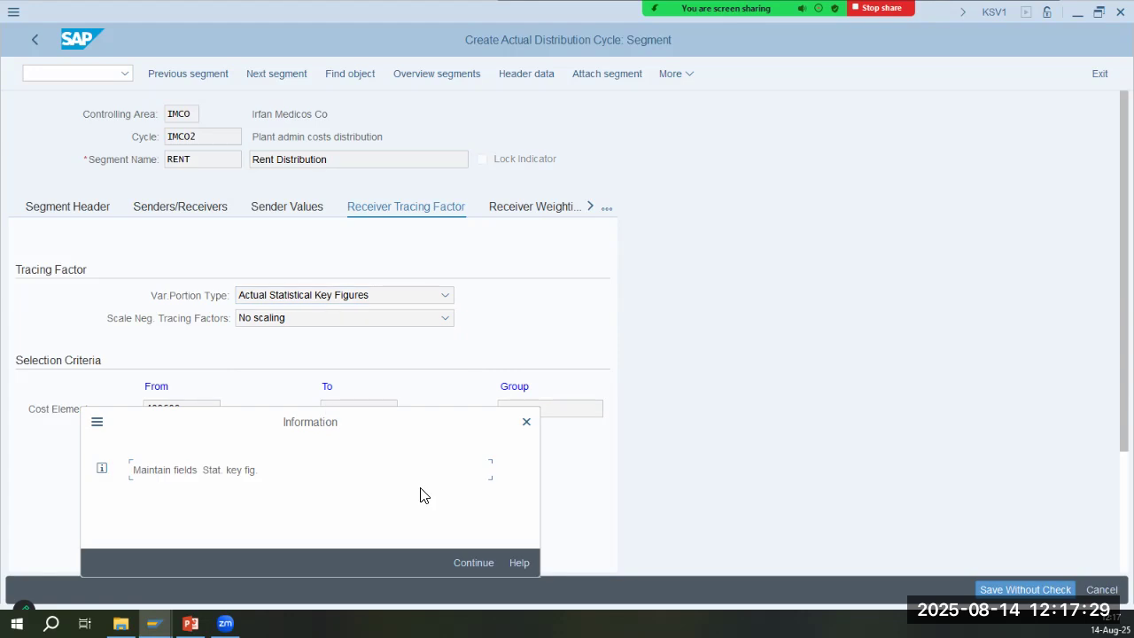
key(Return)
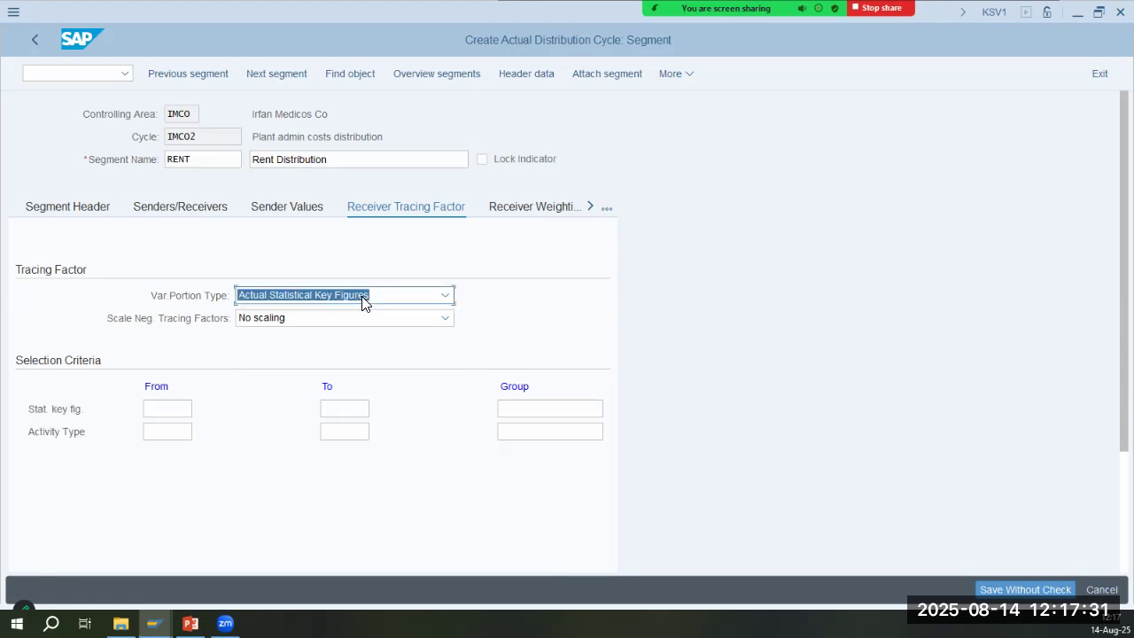
click(363, 302)
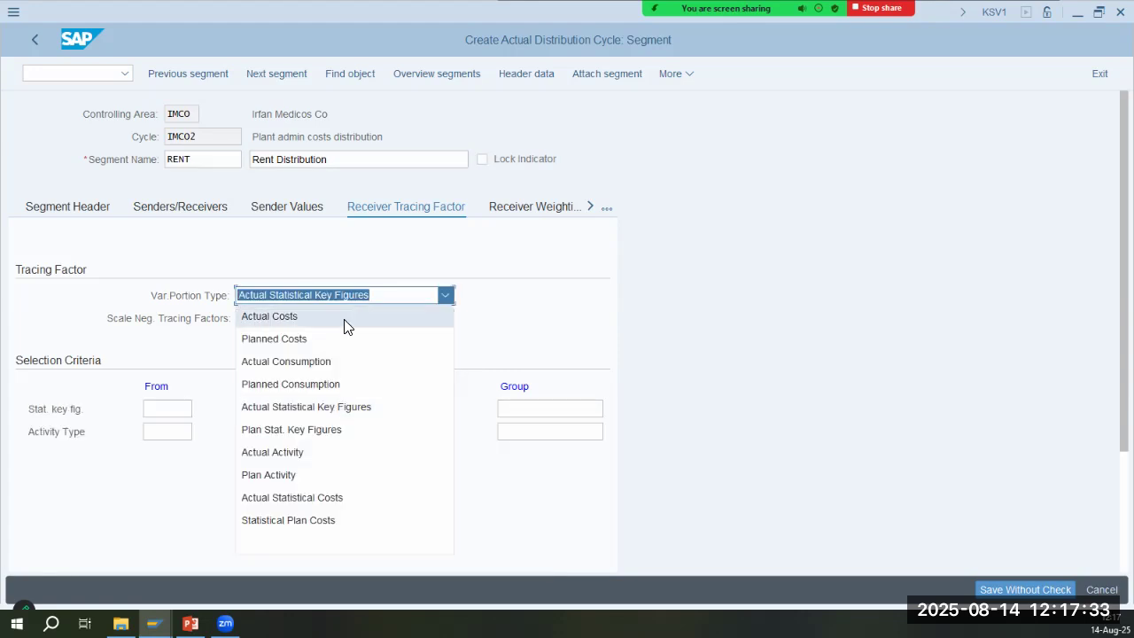
click(344, 317)
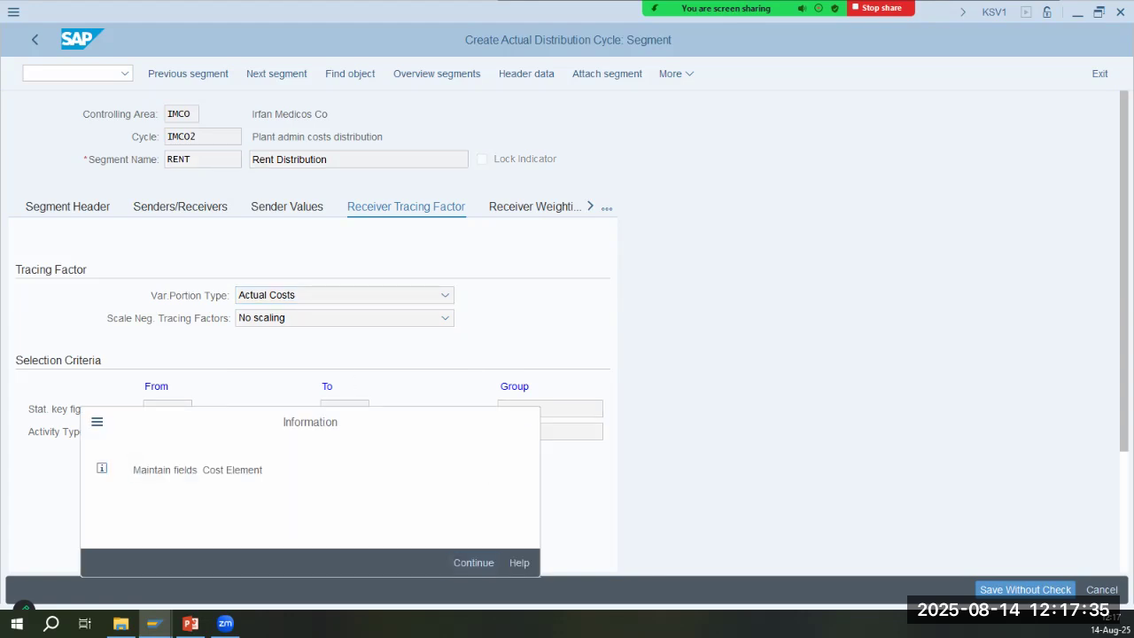
key(Return)
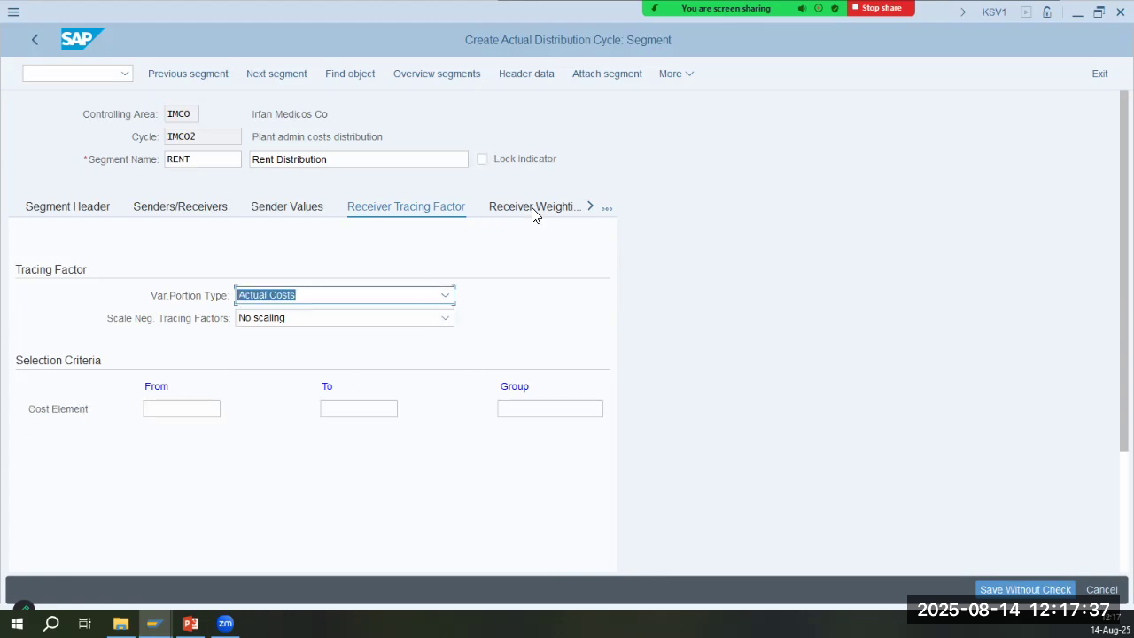
Enter 400600 as the starting cost element of RENT's tracing factor and open its receiver weighting factors
click(521, 217)
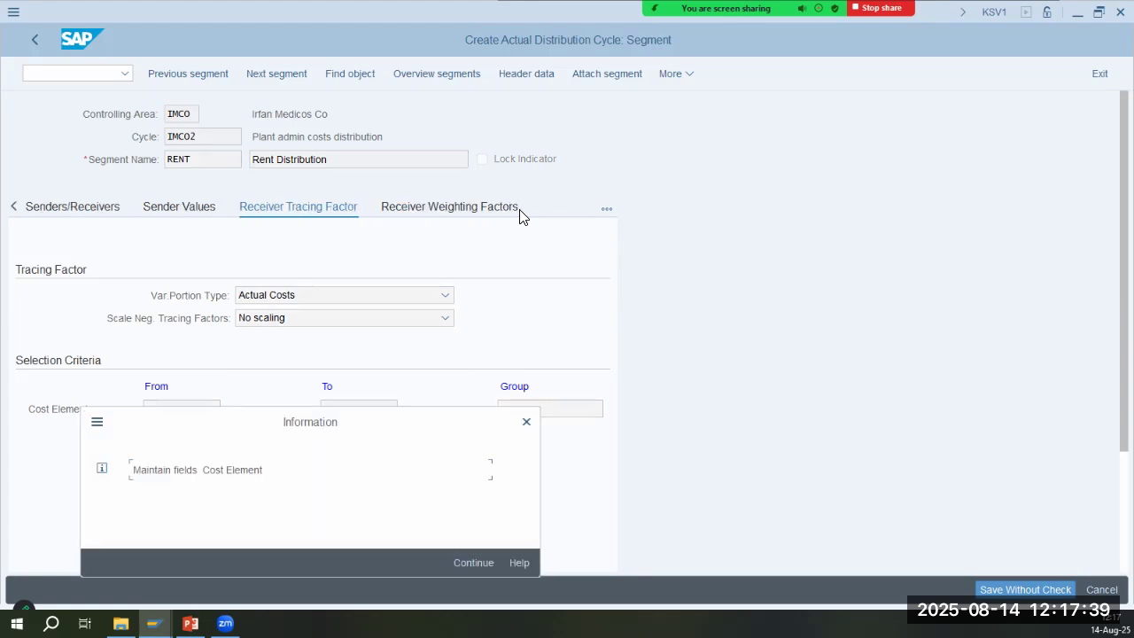
key(Return)
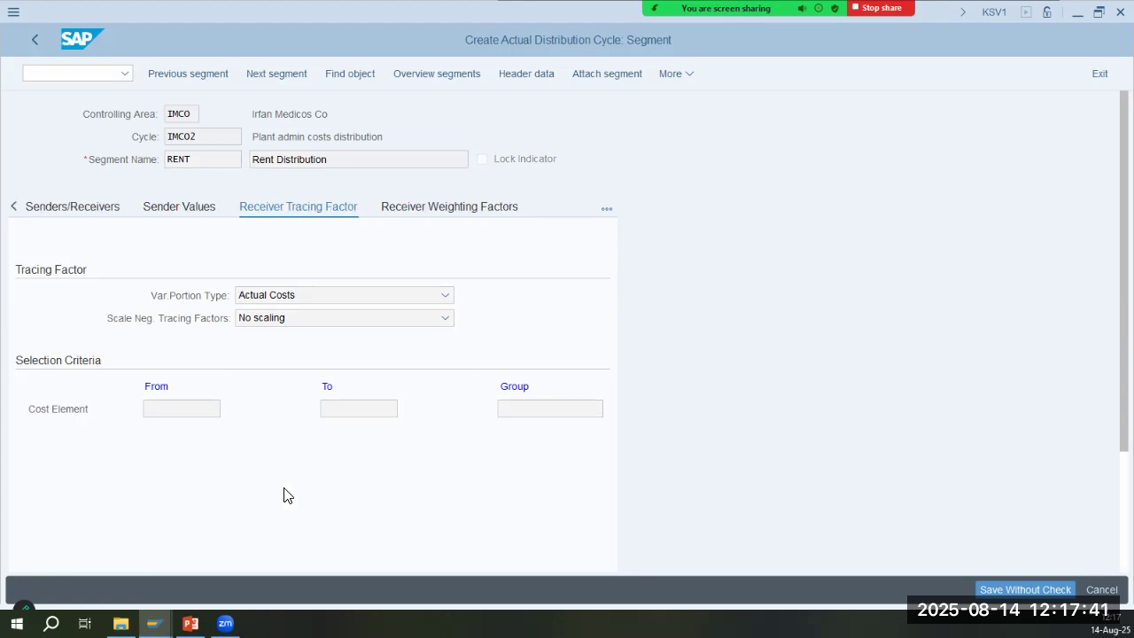
click(200, 410)
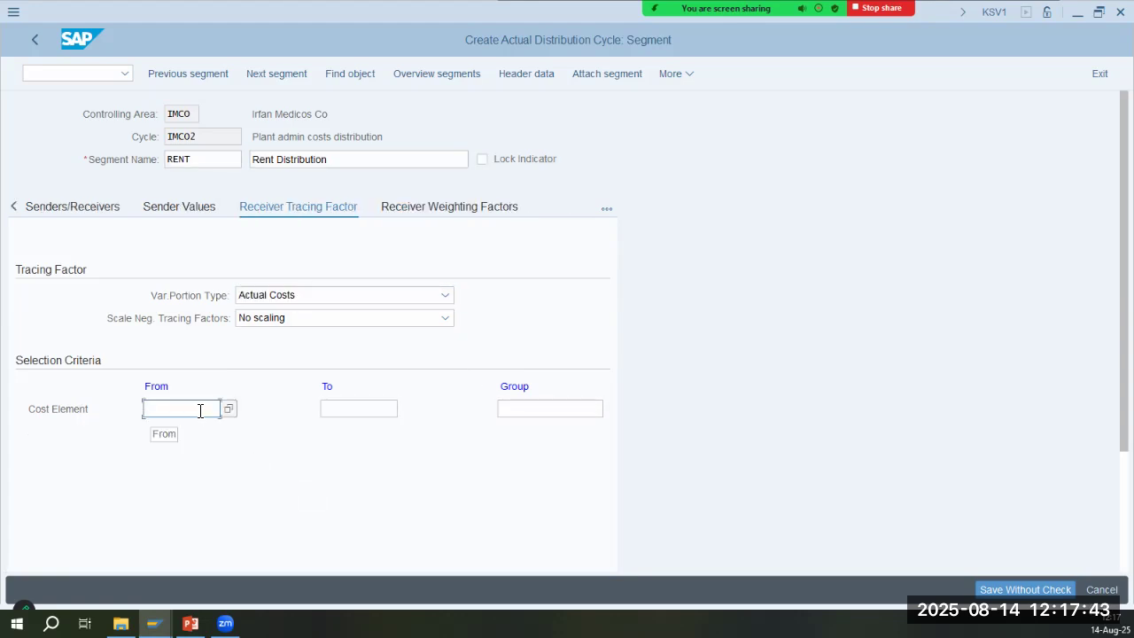
click(200, 426)
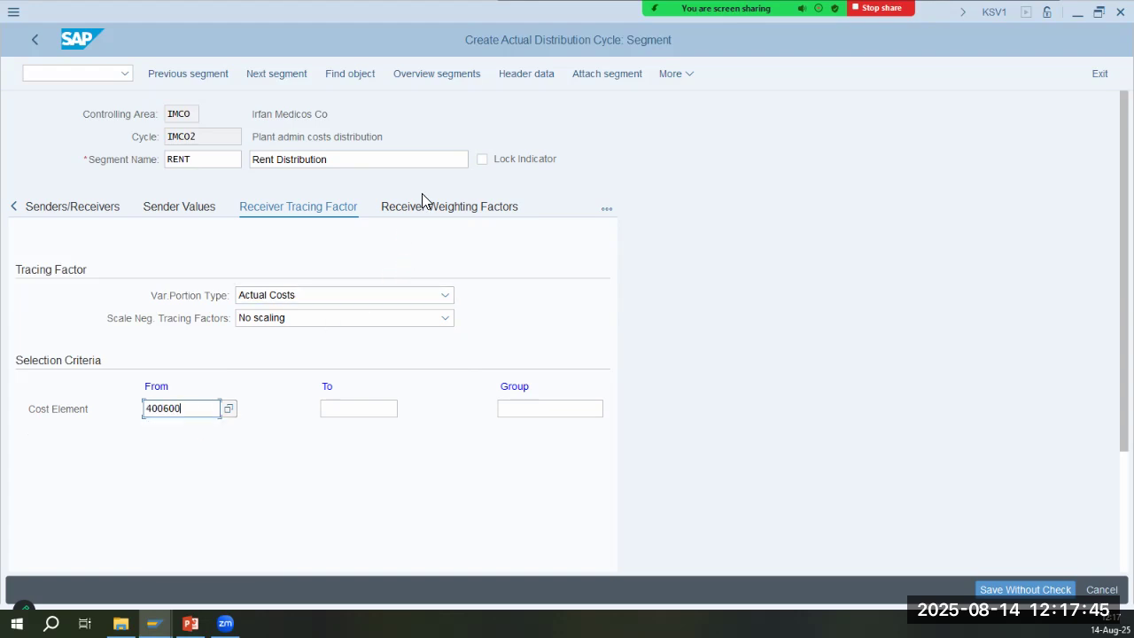
click(416, 217)
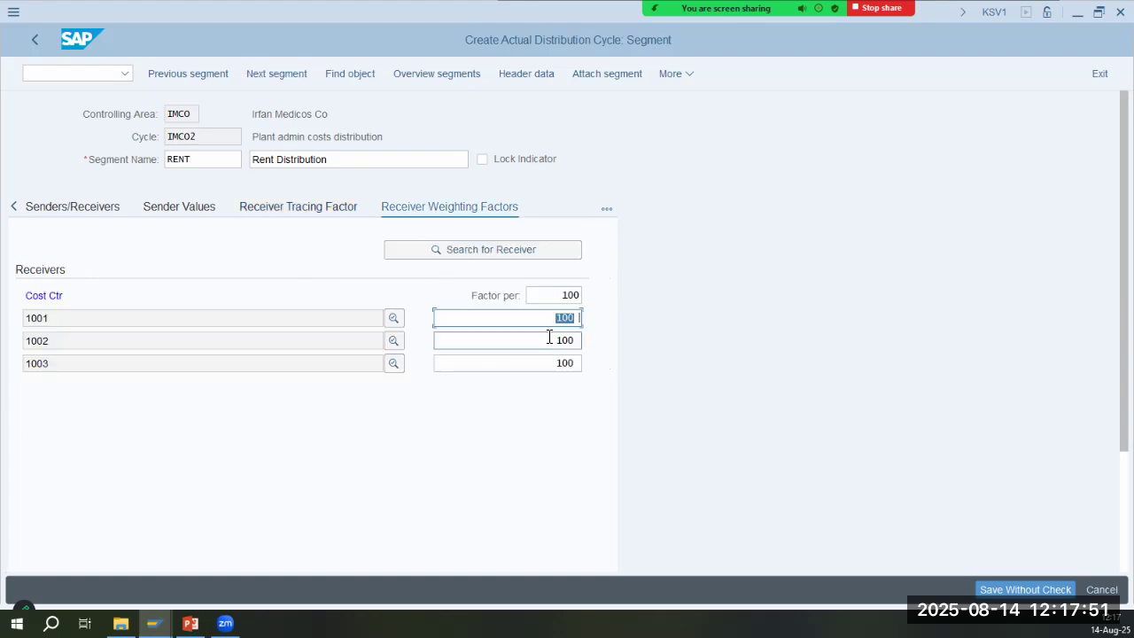
Look up the rent percentages on the slides and set RENT's weighting factors to 25 for 1001, 50 for 1002 and 25 for 1003
key(alt+Tab)
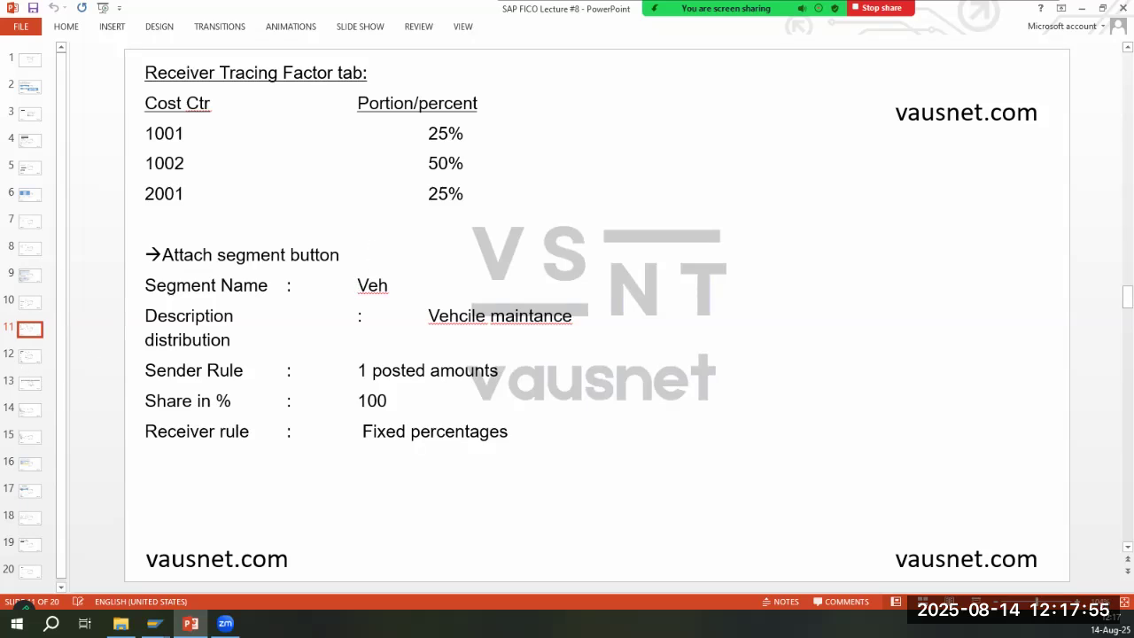
click(27, 304)
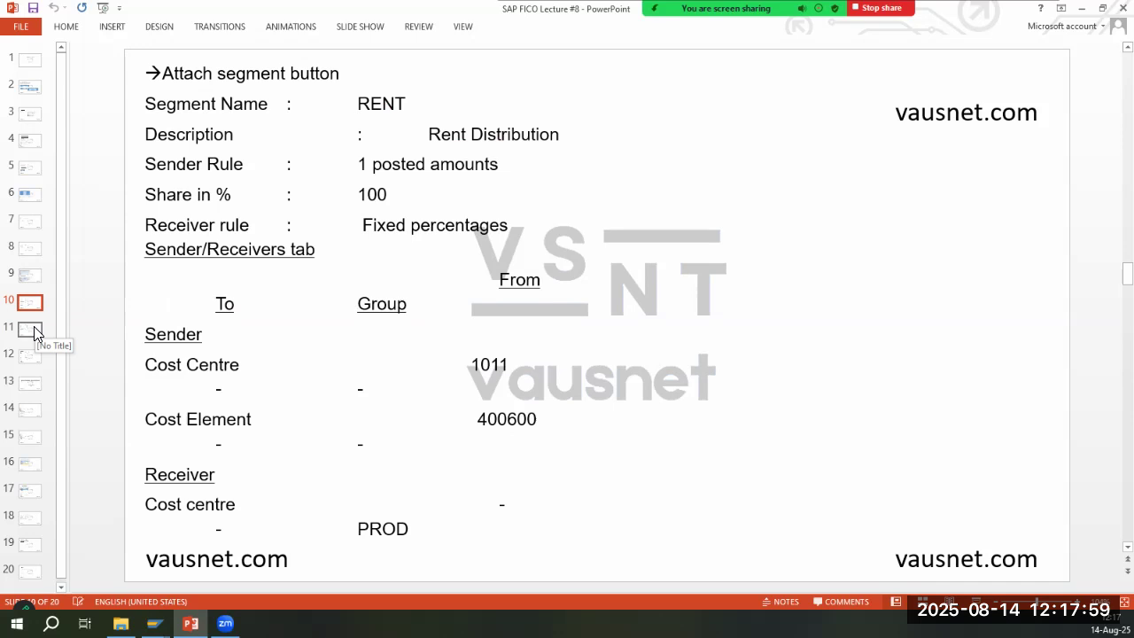
click(31, 331)
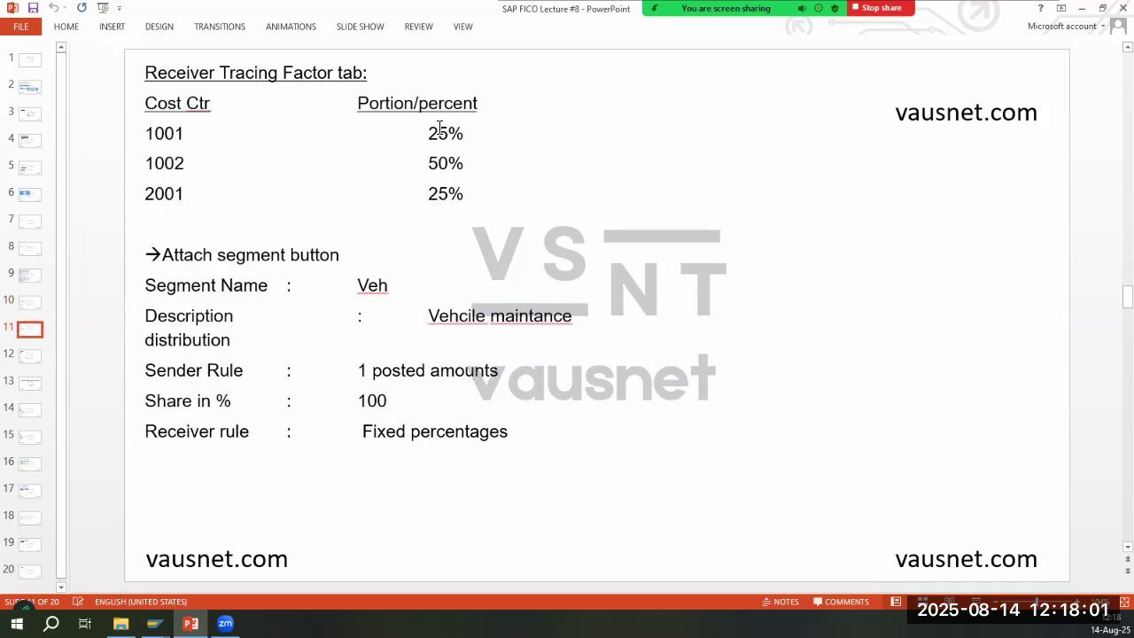
key(alt+Tab)
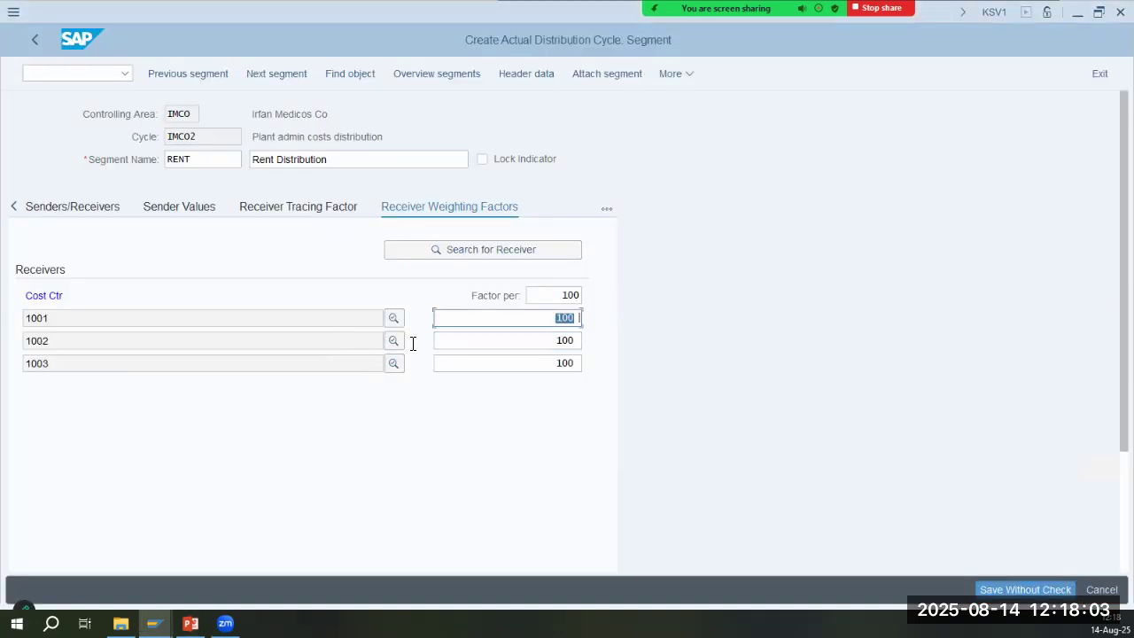
text(25)
key(Tab)
text(50)
key(Tab)
key(Tab)
text(2)
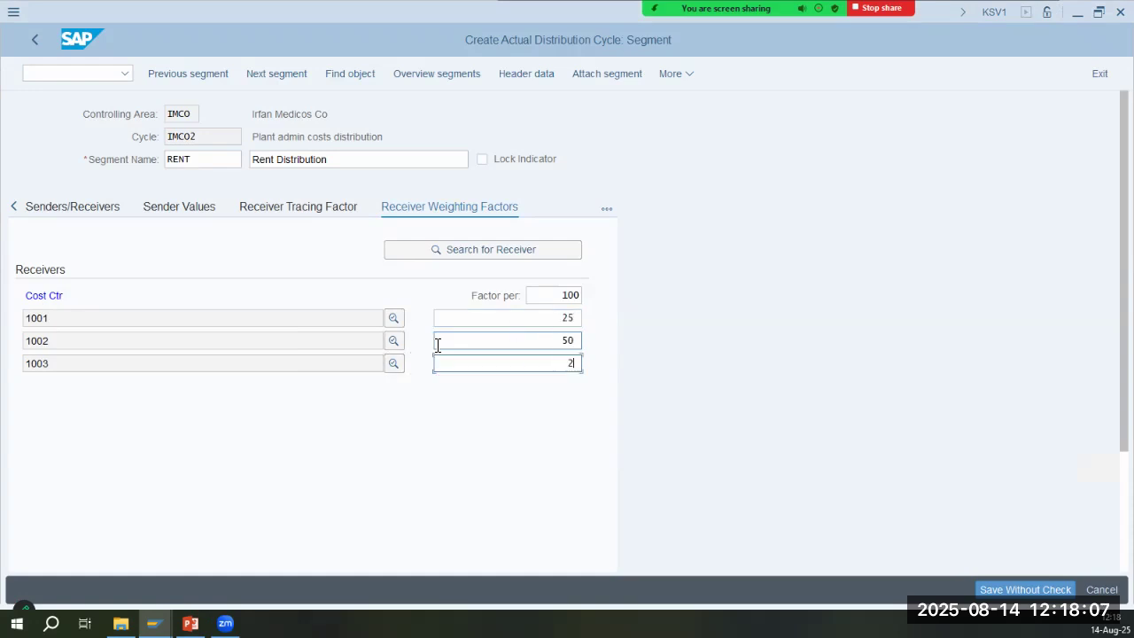
text(5)
key(Return)
Recheck the slide and review RENT's receiver tracing factor and sender values settings
key(alt+Tab)
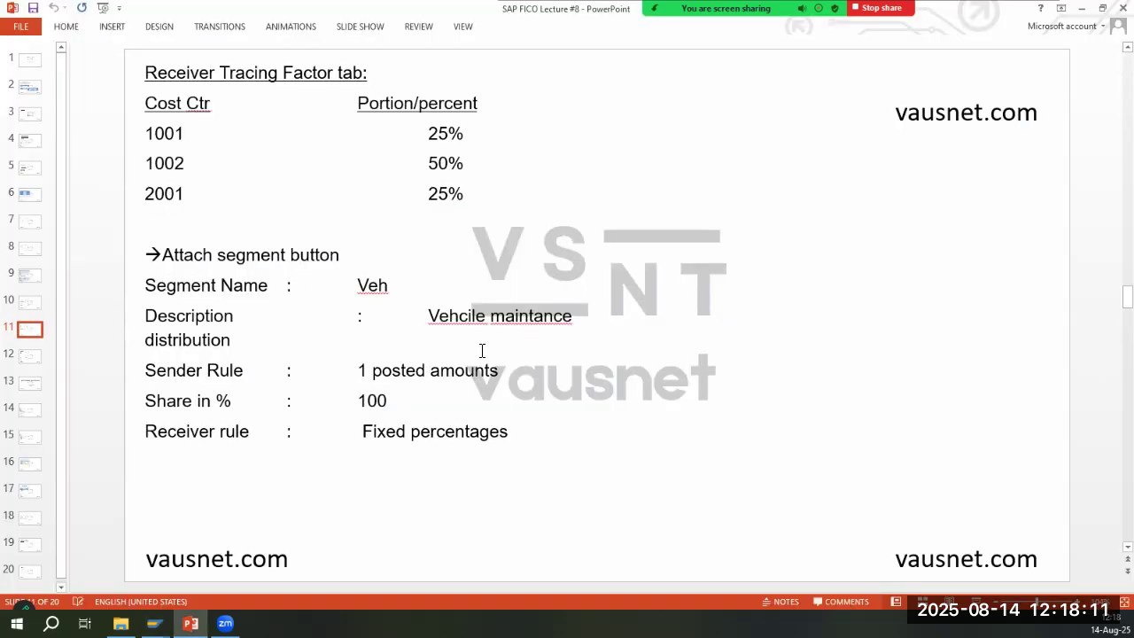
key(alt+Tab)
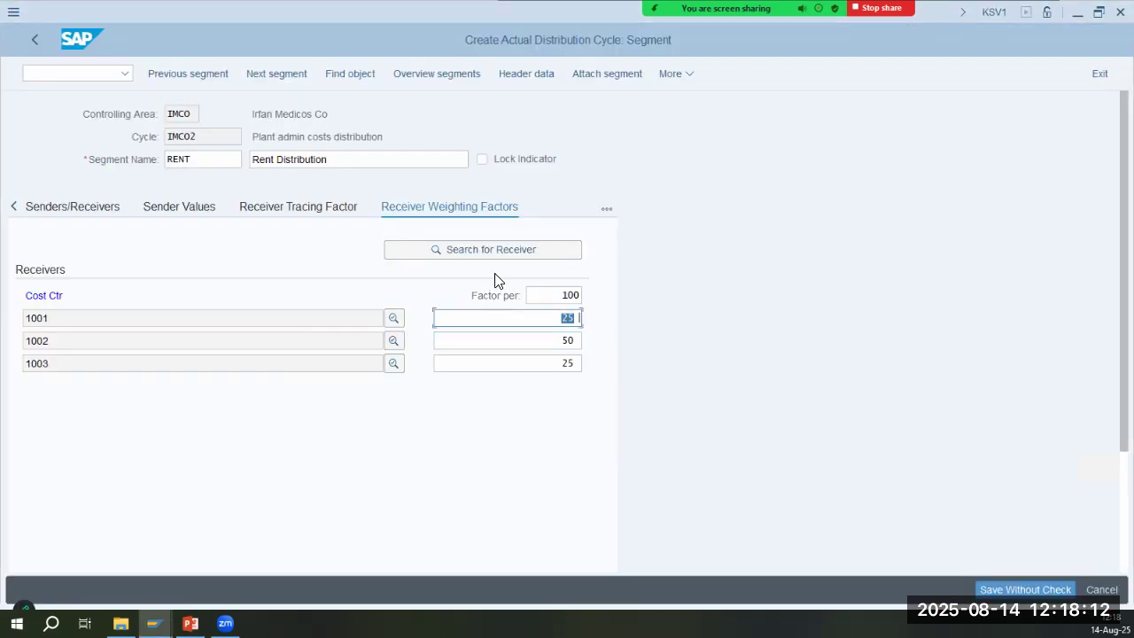
click(288, 213)
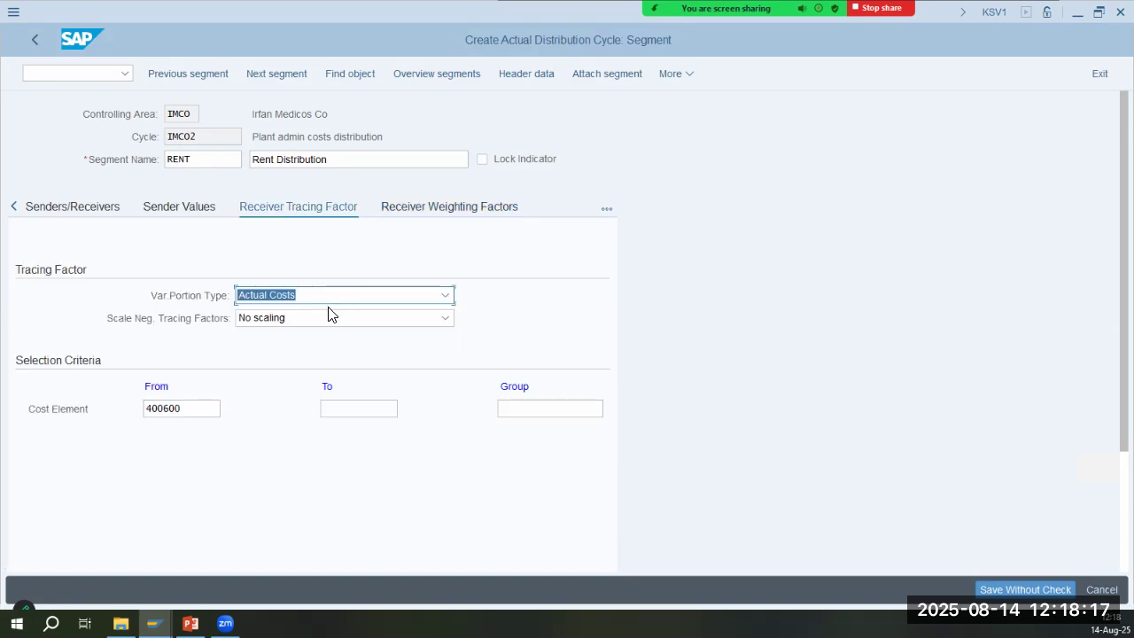
click(274, 218)
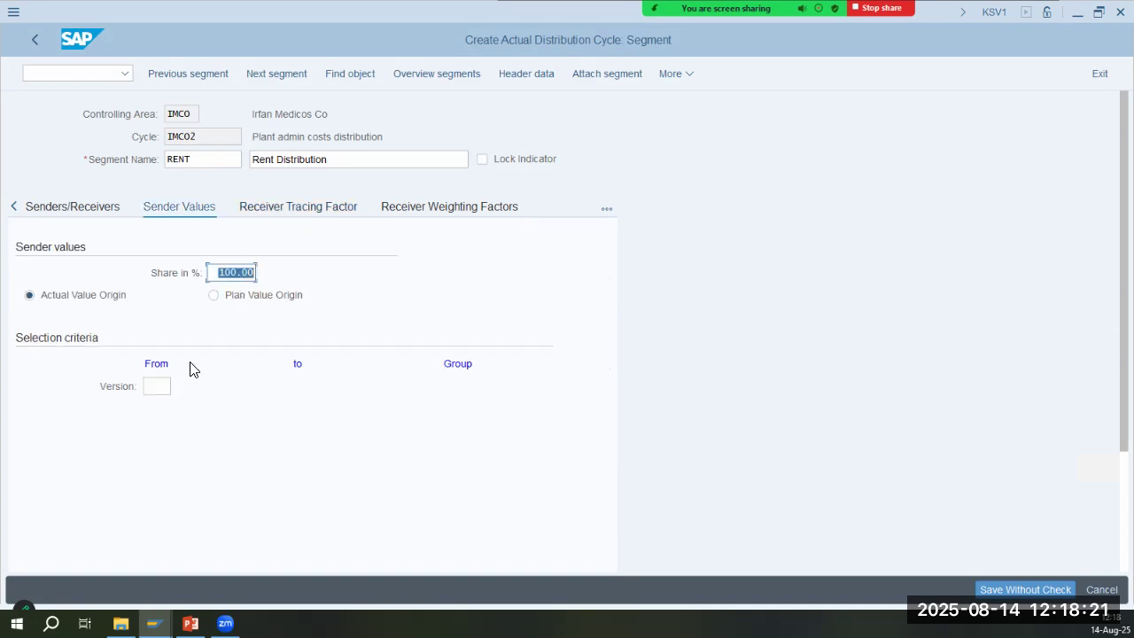
click(165, 385)
click(307, 210)
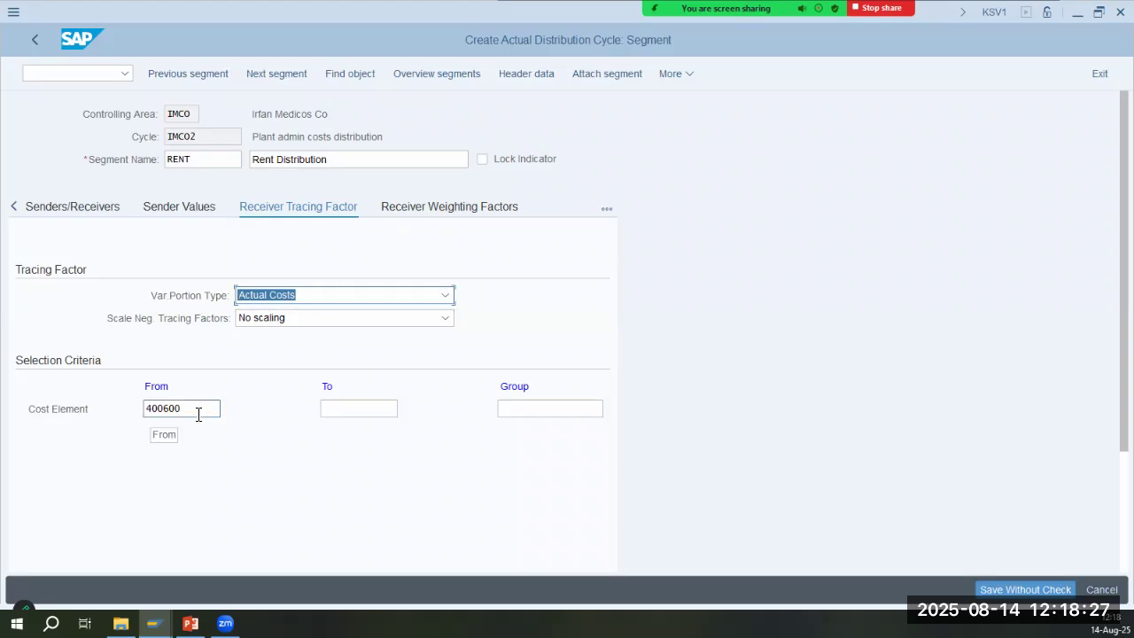
Review the available variable portion types and negative tracing factor scaling options for the RENT segment
click(295, 299)
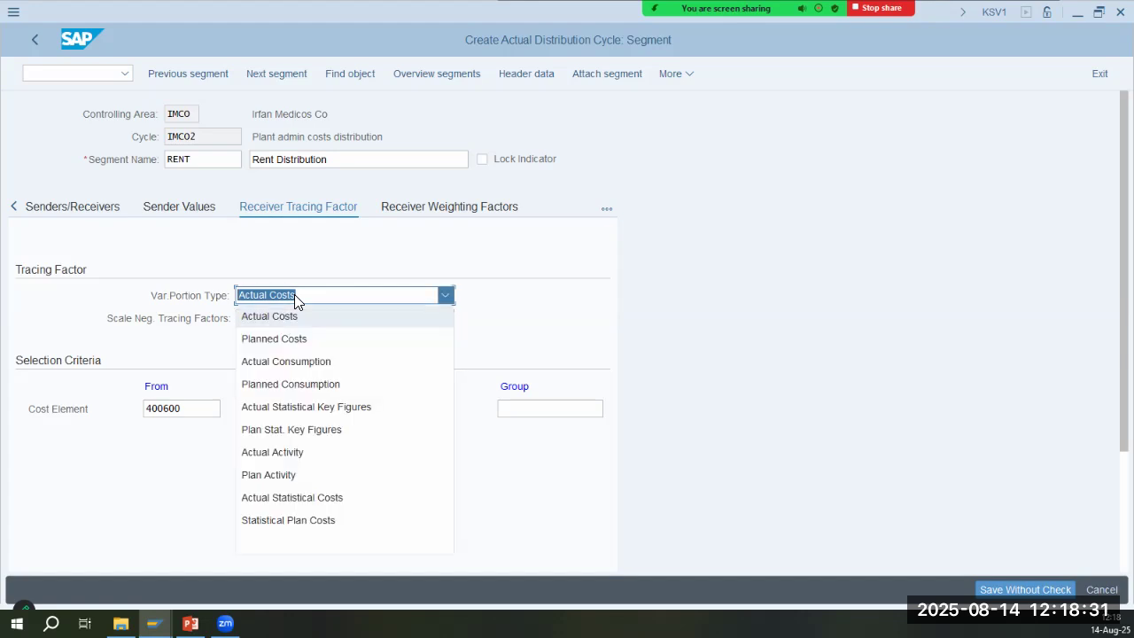
click(300, 294)
click(273, 321)
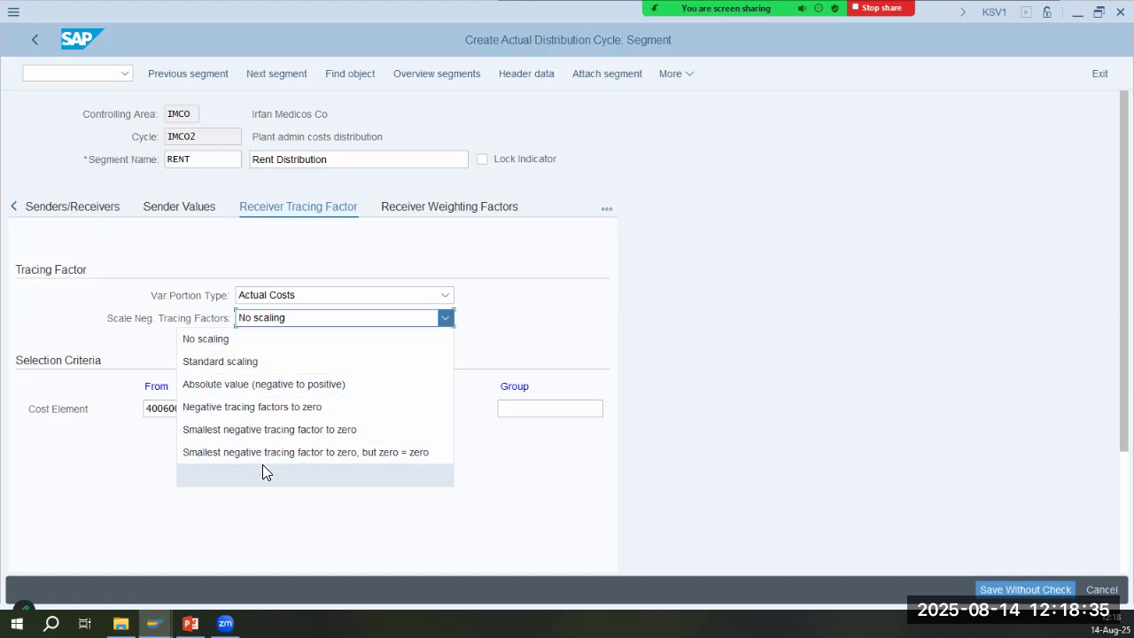
click(567, 263)
click(346, 298)
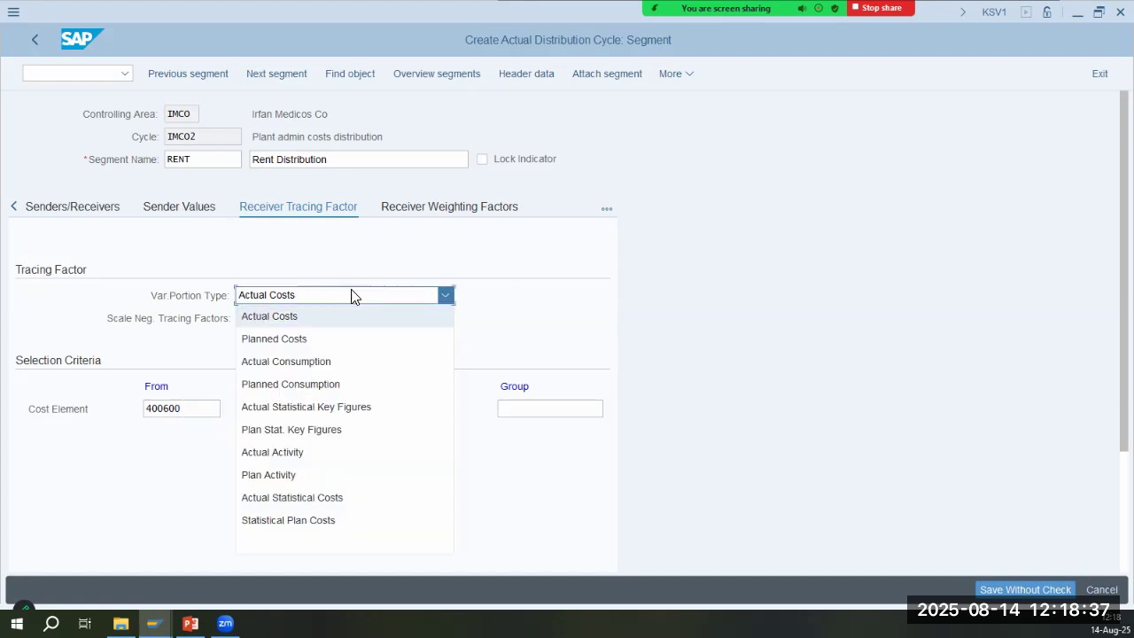
click(457, 189)
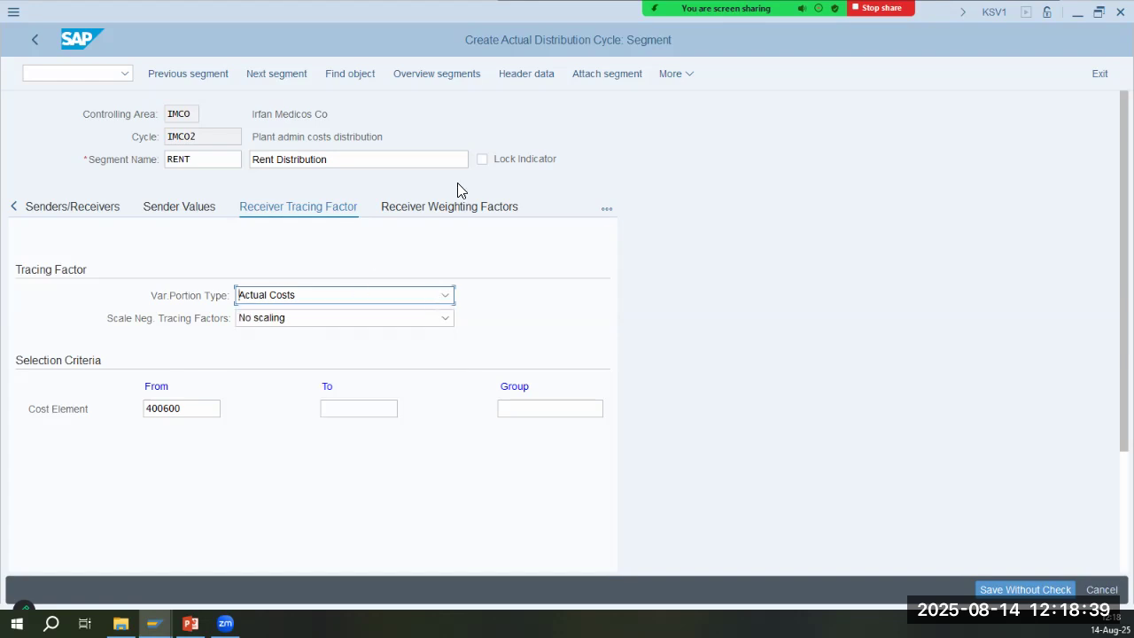
Attach a new segment to the cycle, named VEH with the description Vehicle Distribution, consulting the slide for its details
click(587, 78)
key(alt+Tab)
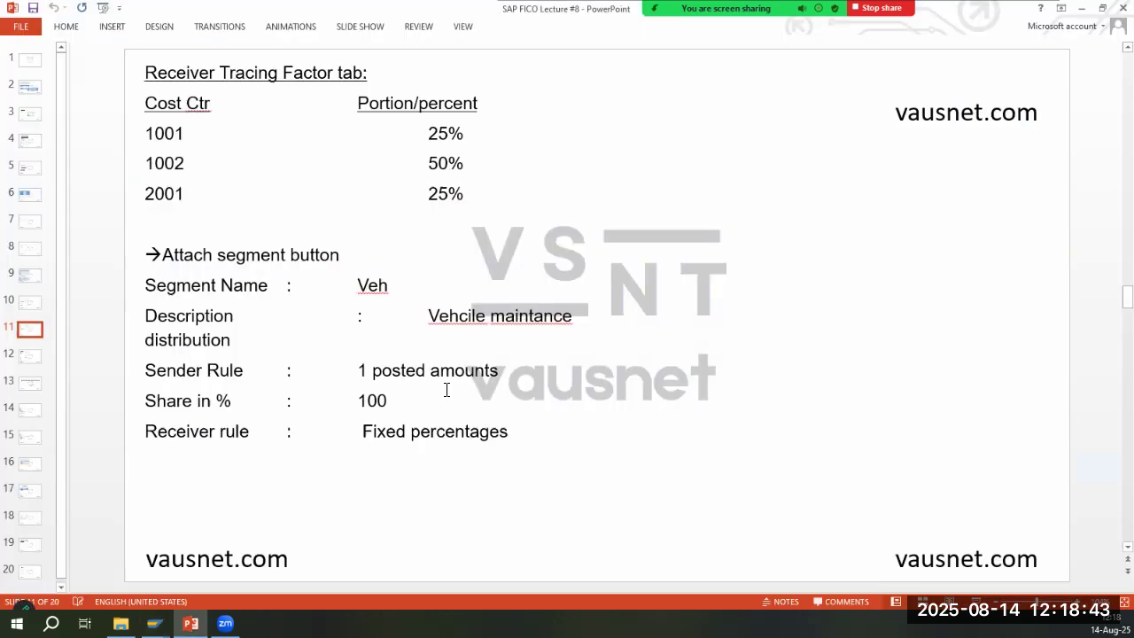
key(alt+Tab)
text(VEH)
key(Tab)
text(Vehicle)
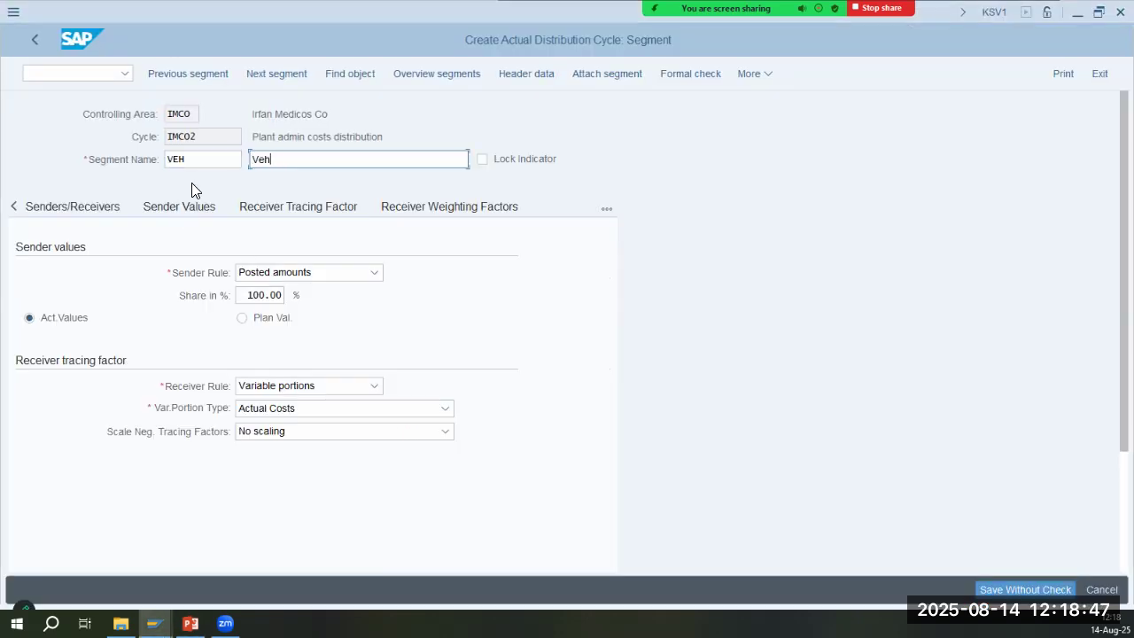
key(alt+Tab)
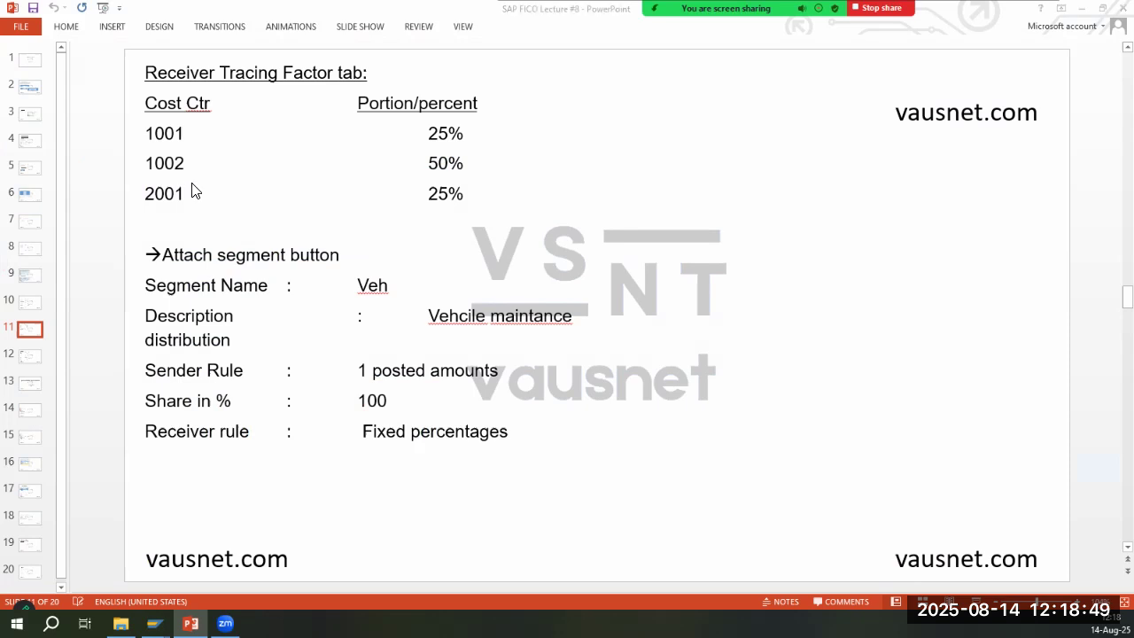
key(alt+Tab)
text(Main)
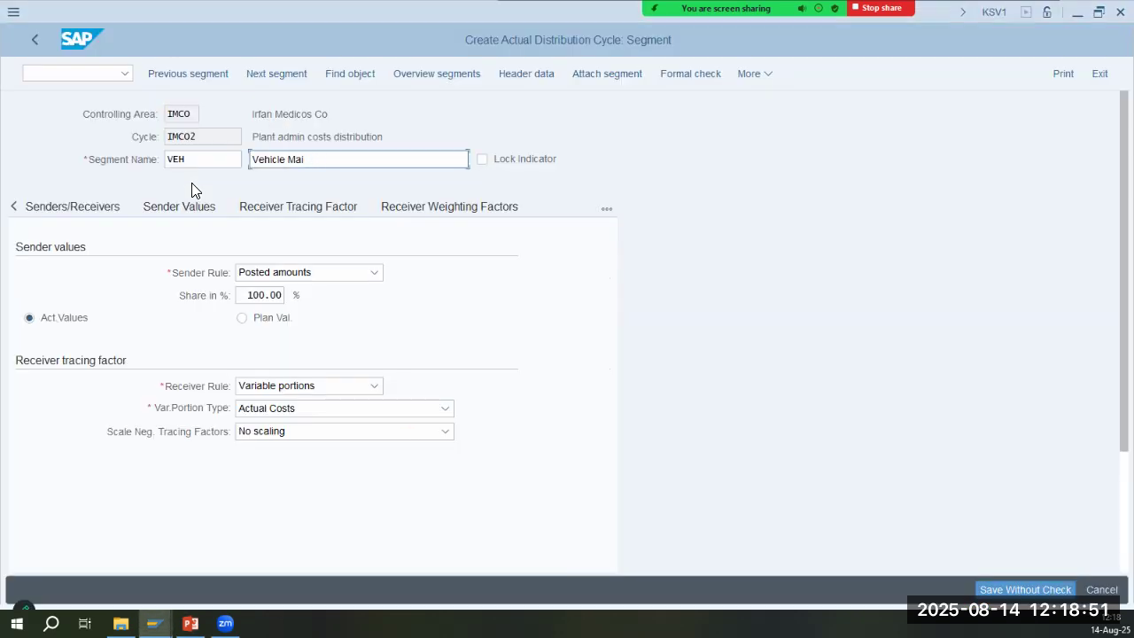
key(BackSpace)
key(BackSpace)
text(istribution)
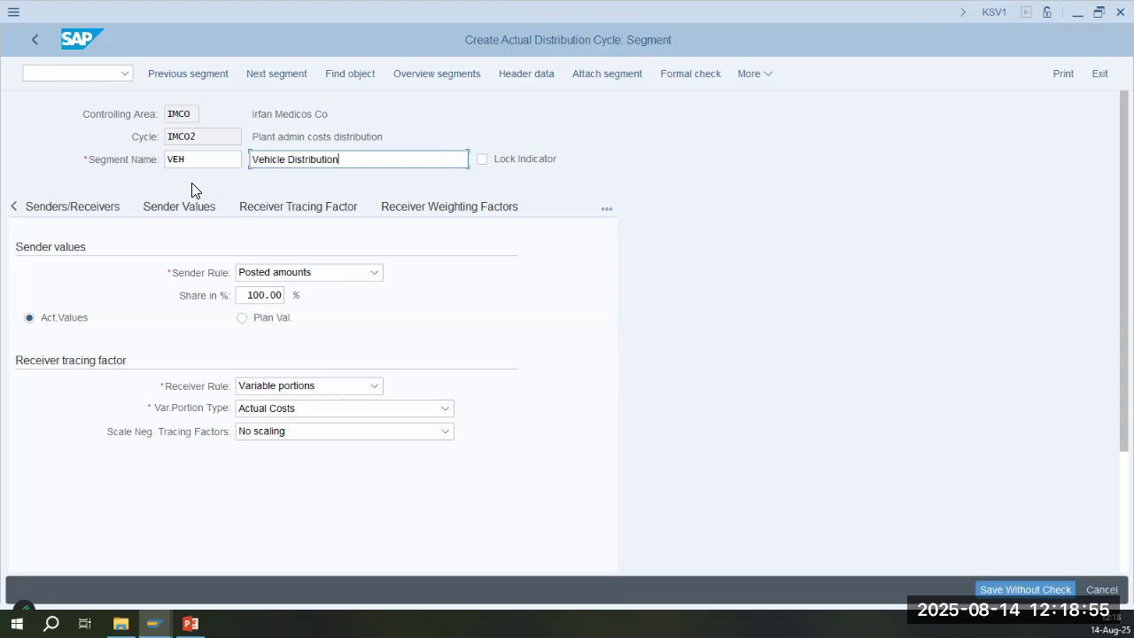
Compare VEH's segment header with the slide and check the next slide for its sender and receiver values
key(alt+Tab)
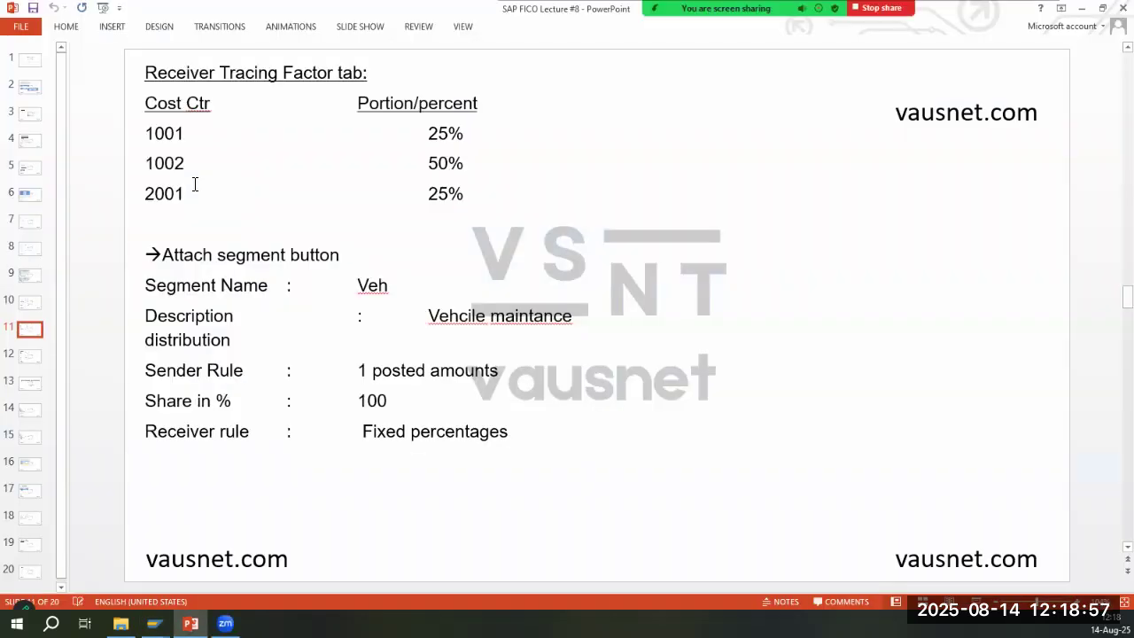
key(alt+Tab)
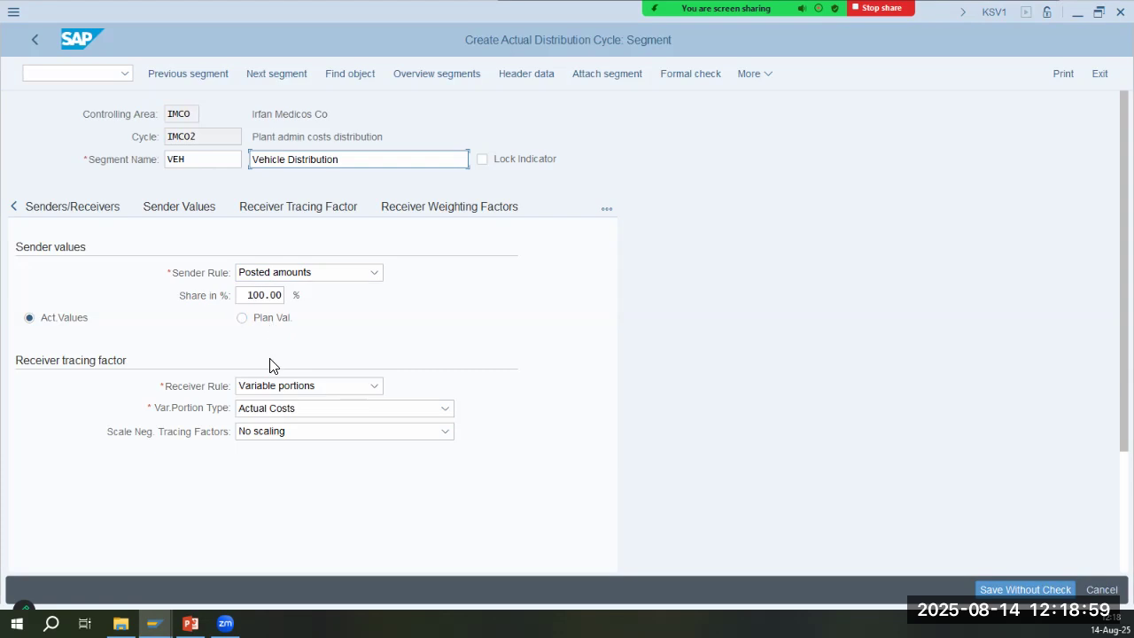
key(alt+Tab)
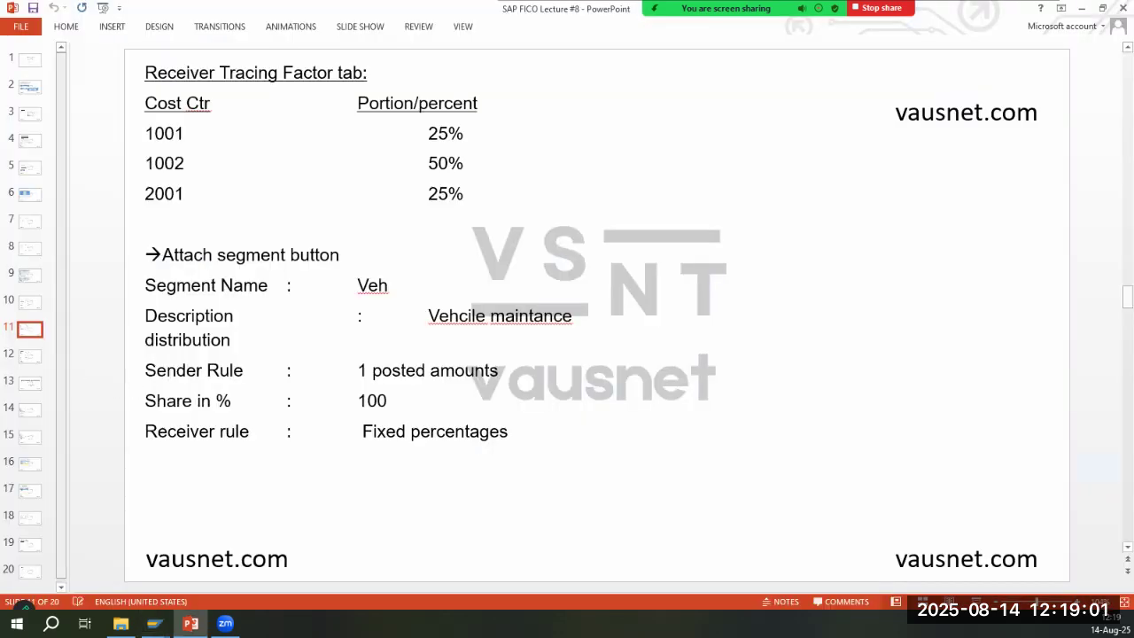
click(26, 360)
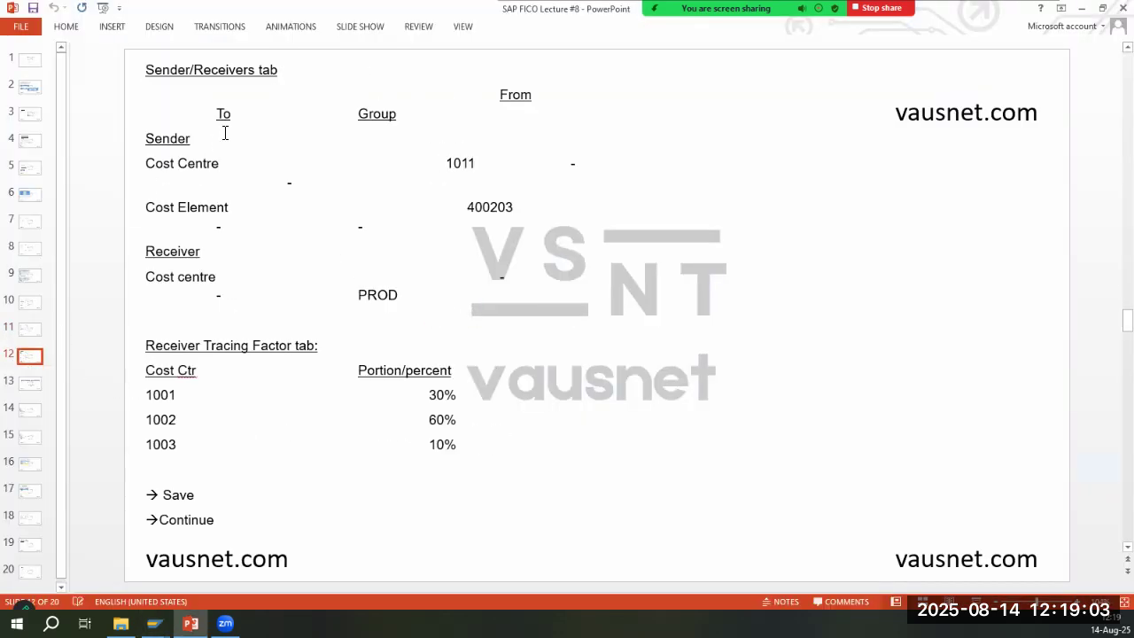
key(alt+Tab)
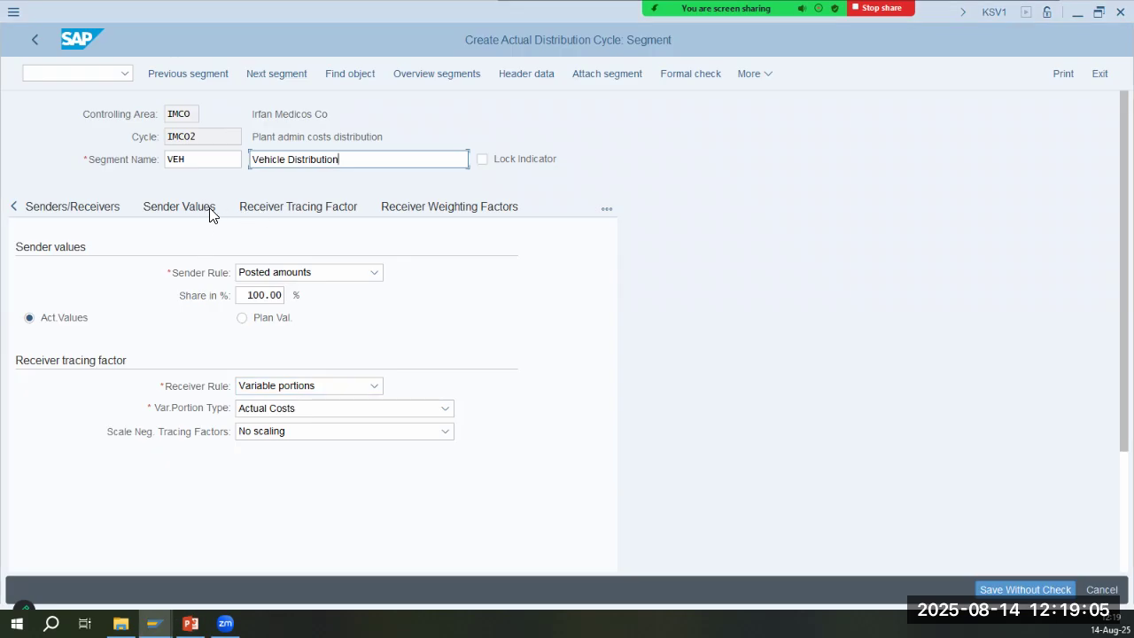
Set VEH's sender to cost center 1011 and cost element 400203, as given on the slide
click(98, 214)
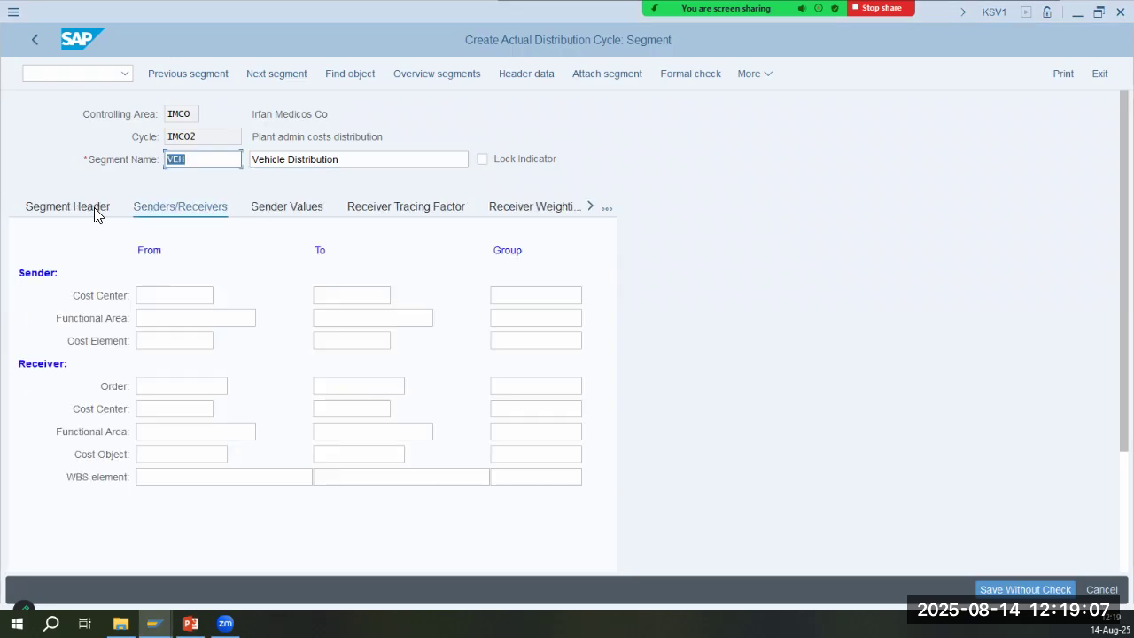
click(174, 295)
key(alt+Tab)
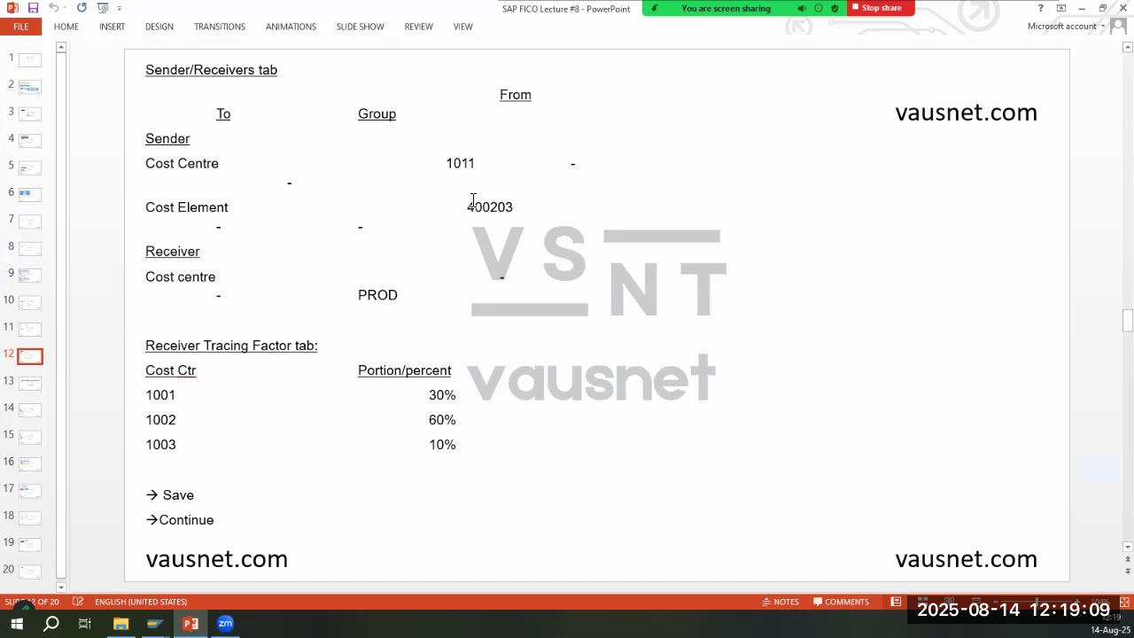
key(alt+Tab)
text(1011)
key(Tab)
key(Tab)
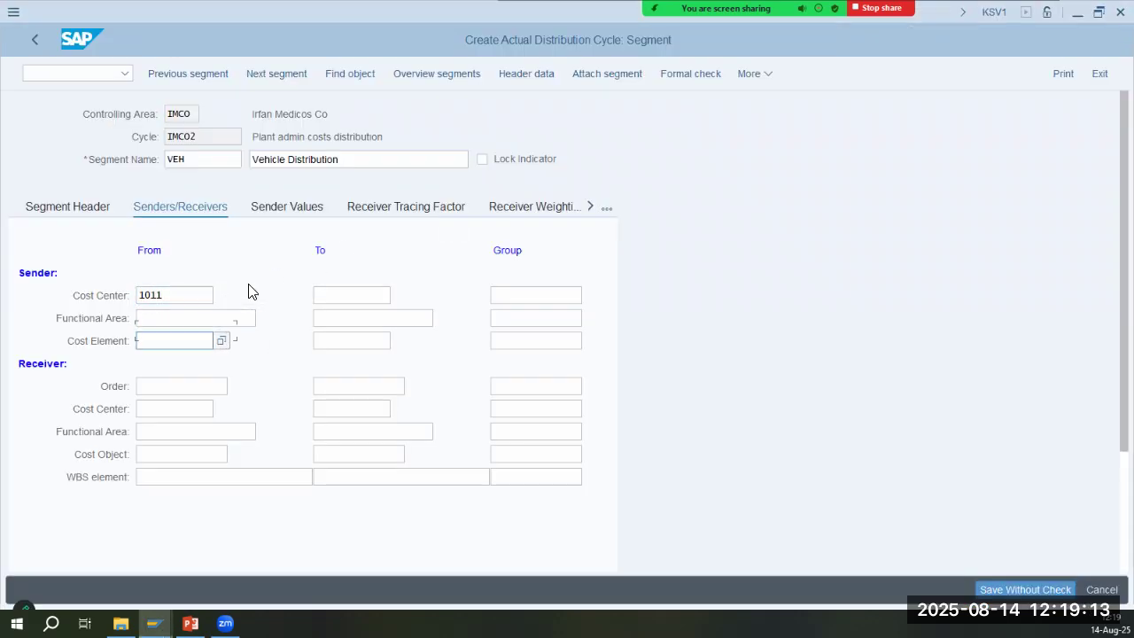
text(400203)
key(Tab)
key(Tab)
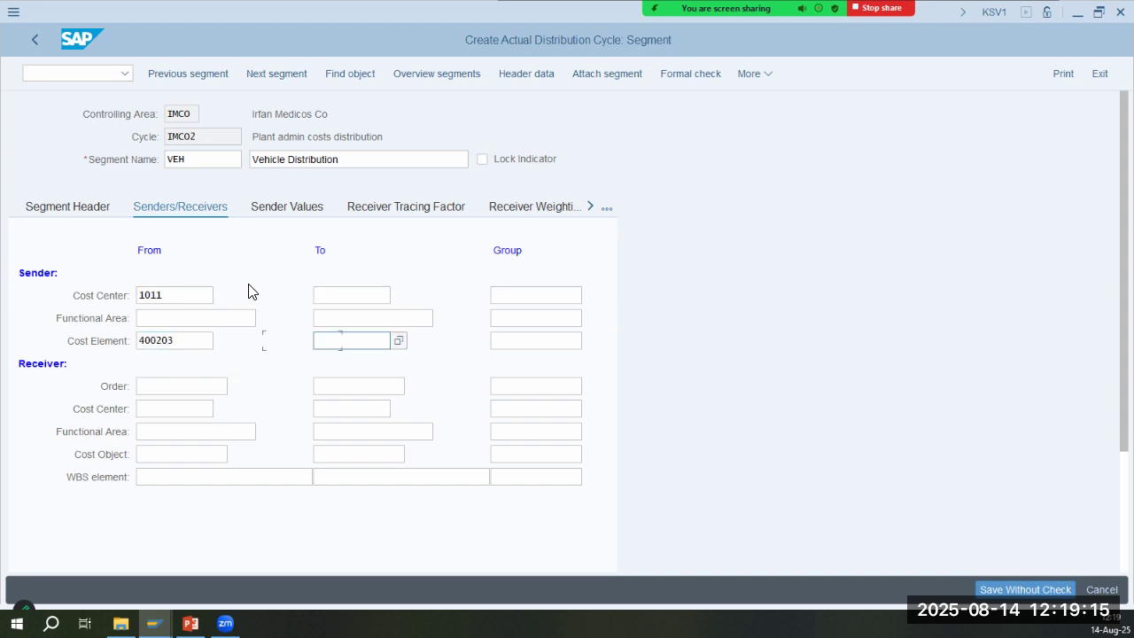
Set VEH's receiver cost center group to prod and consult the slide for the receiver percentages
key(Tab)
key(Tab)
text(prod)
key(Return)
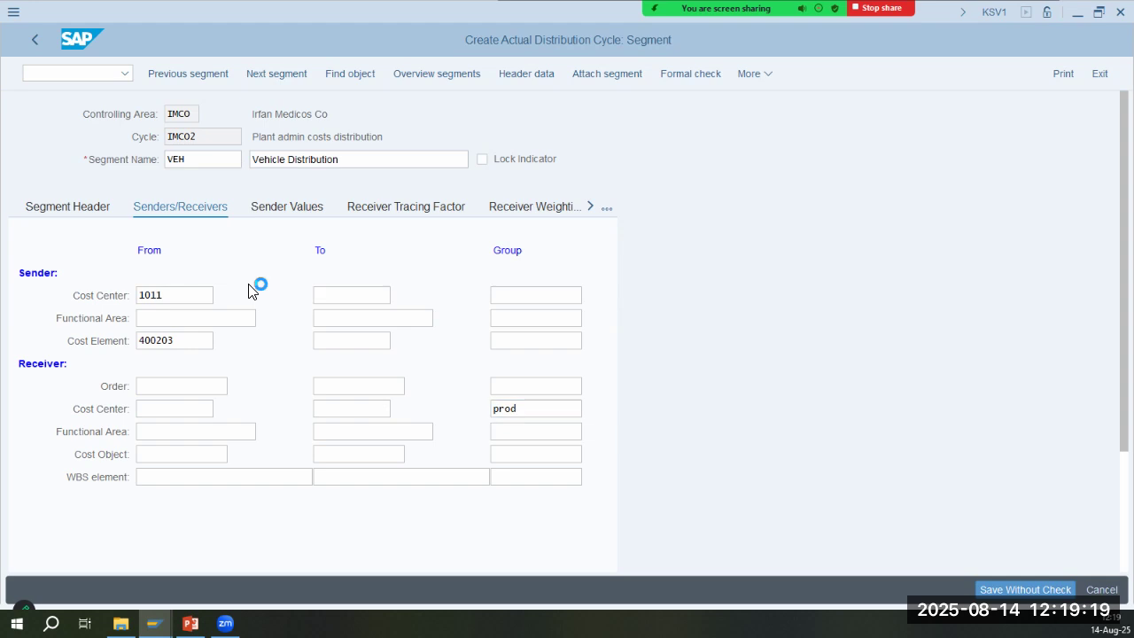
key(alt+Tab)
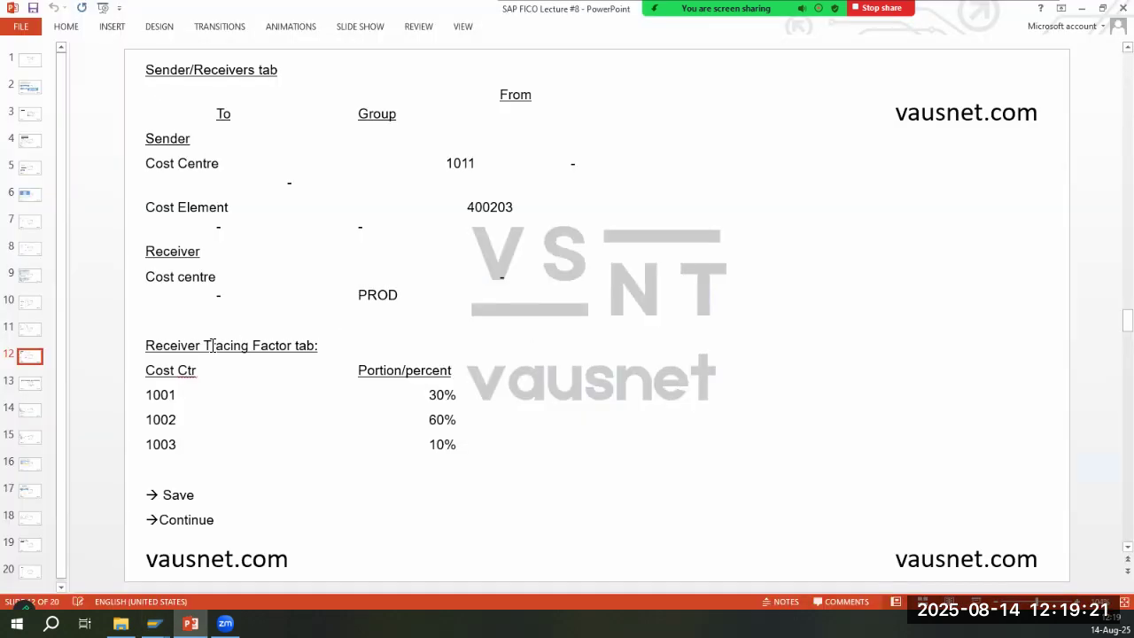
Set cost element 400203 as the selection criterion for VEH's receiver tracing factor and proceed to the receiver weighting factors
key(alt+Tab)
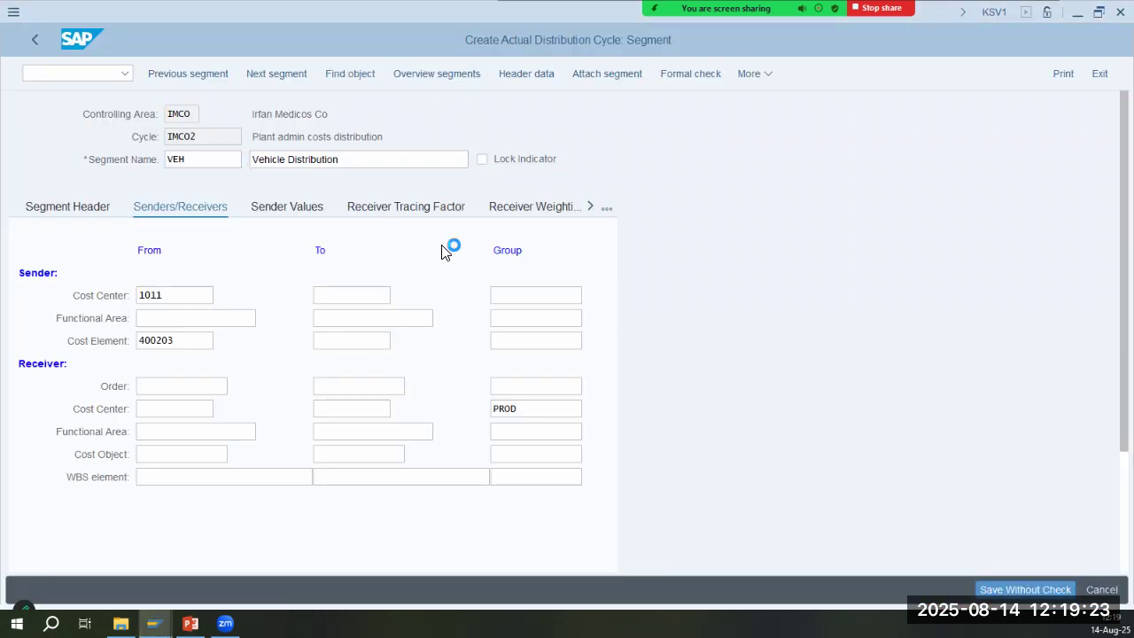
key(alt+Tab)
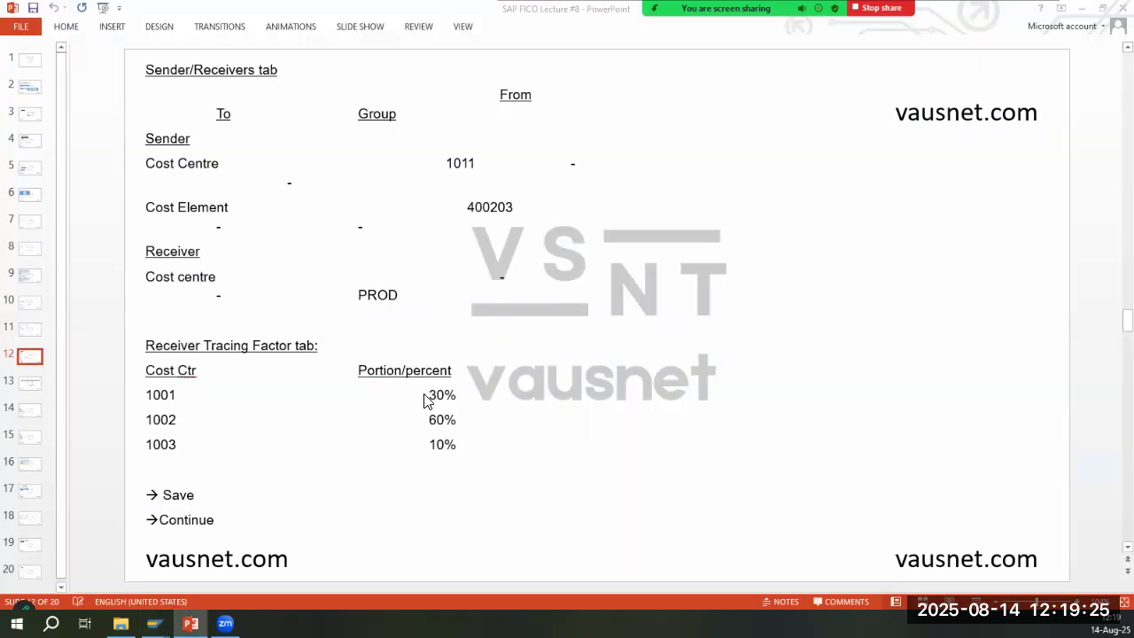
key(alt+Tab)
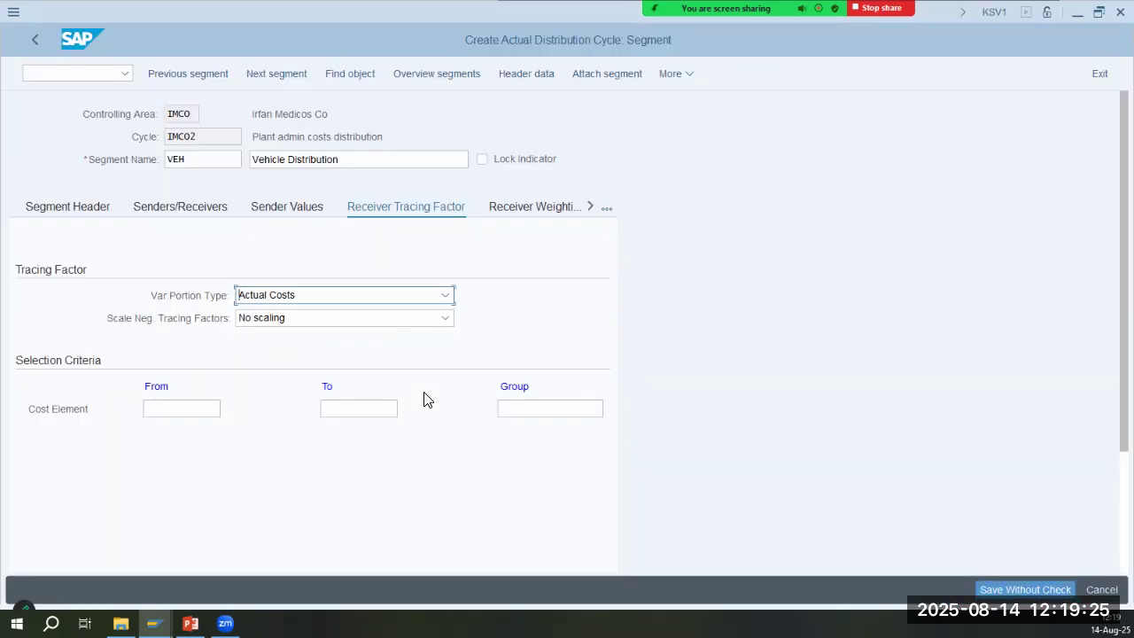
click(522, 206)
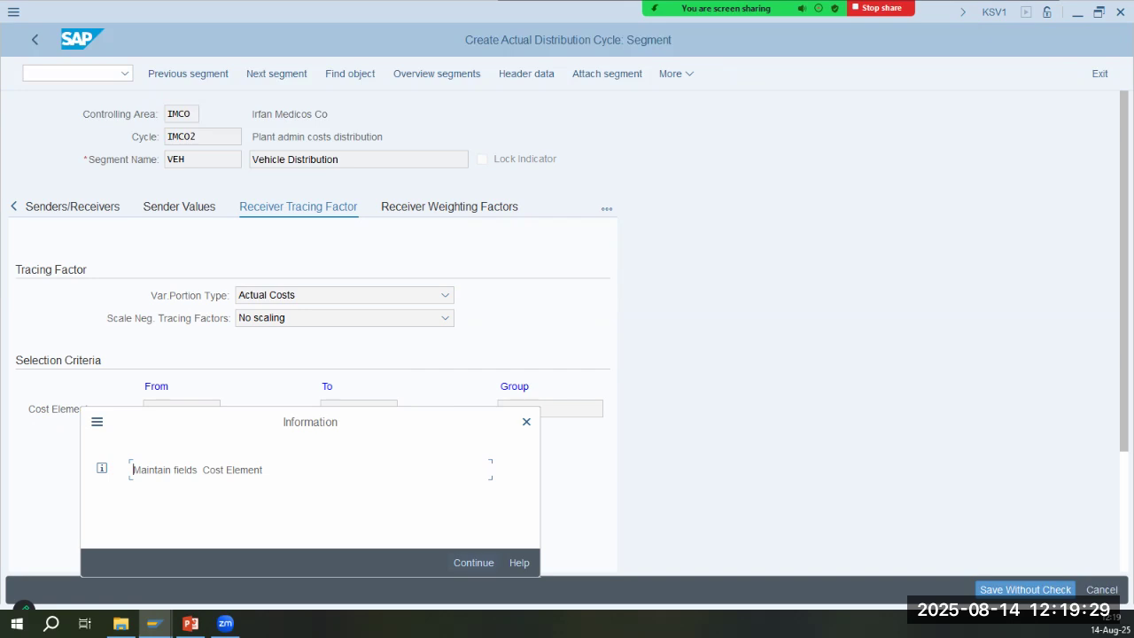
key(Return)
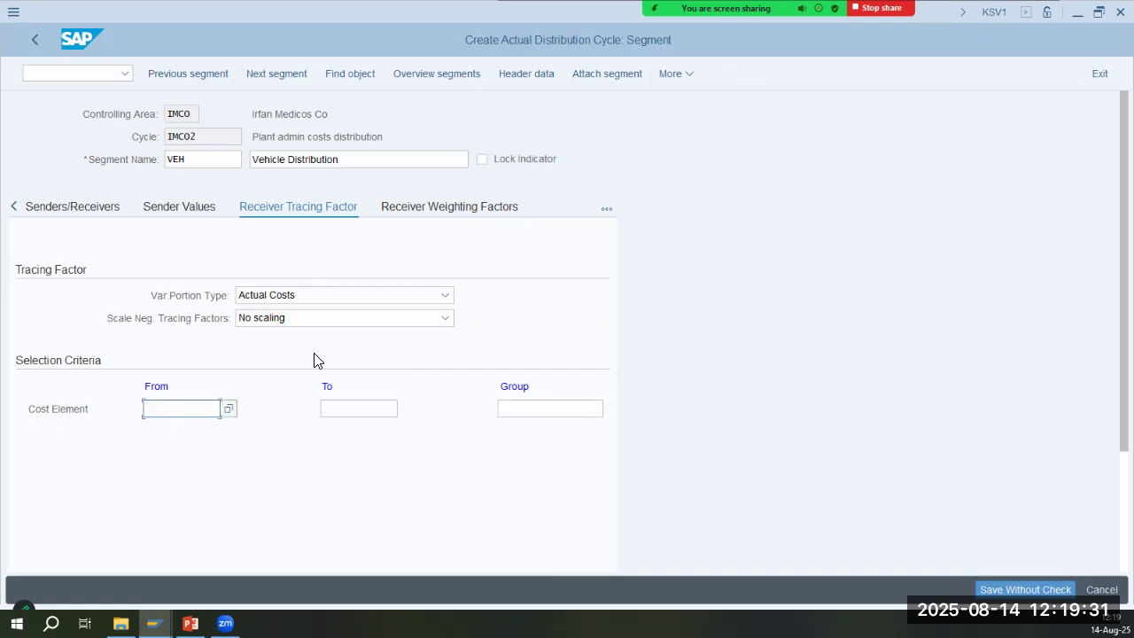
text(400203)
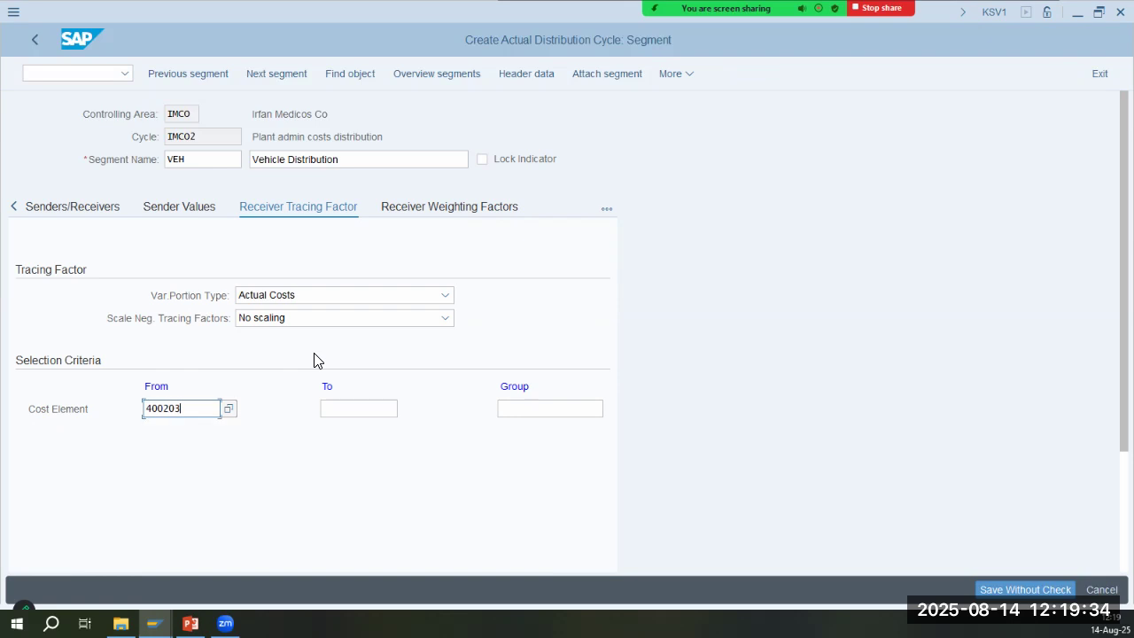
key(Return)
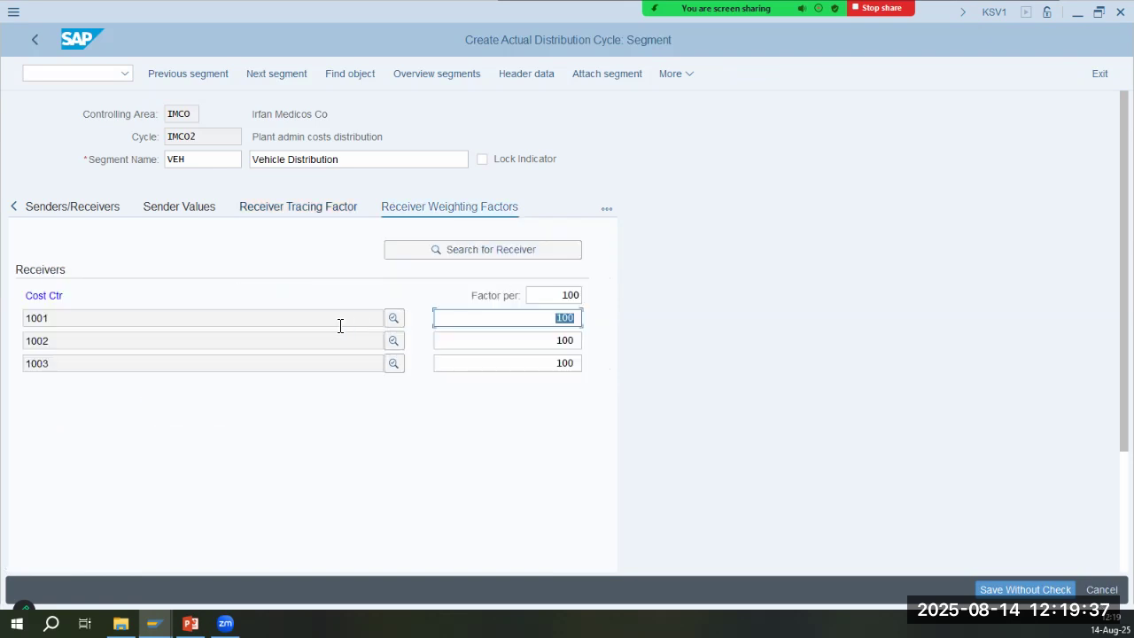
Set VEH's receiver weighting factors to 30 for cost center 1001, 60 for 1002 and 10 for 1003, following the slide
key(alt+Tab)
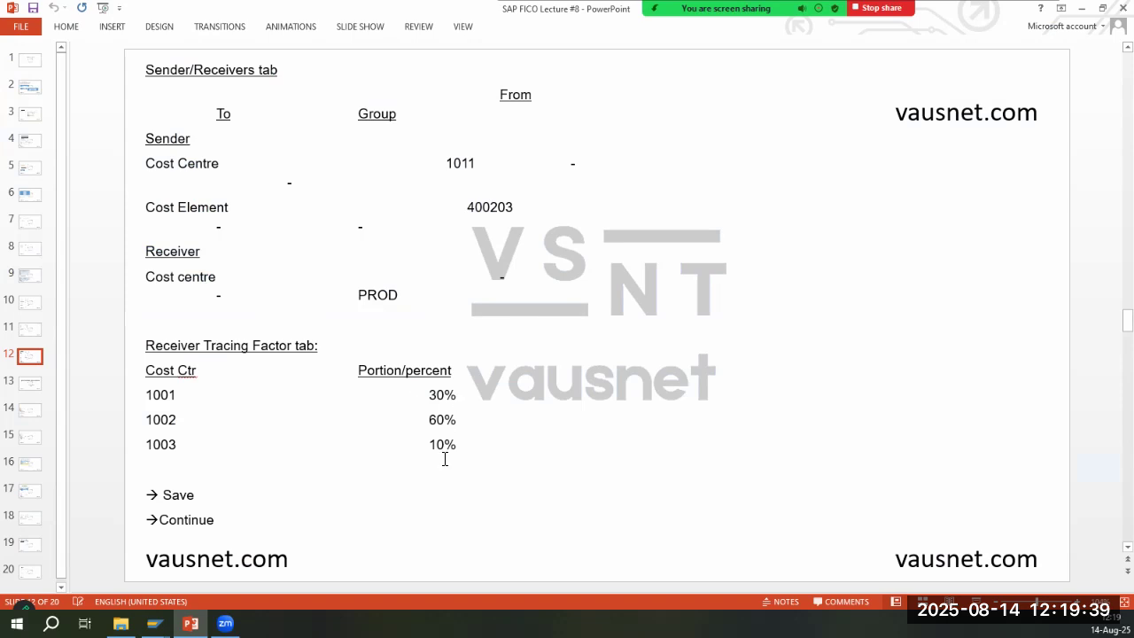
key(alt+Tab)
text(30)
key(Tab)
key(Tab)
text(60)
key(Tab)
key(Tab)
text(10)
key(Return)
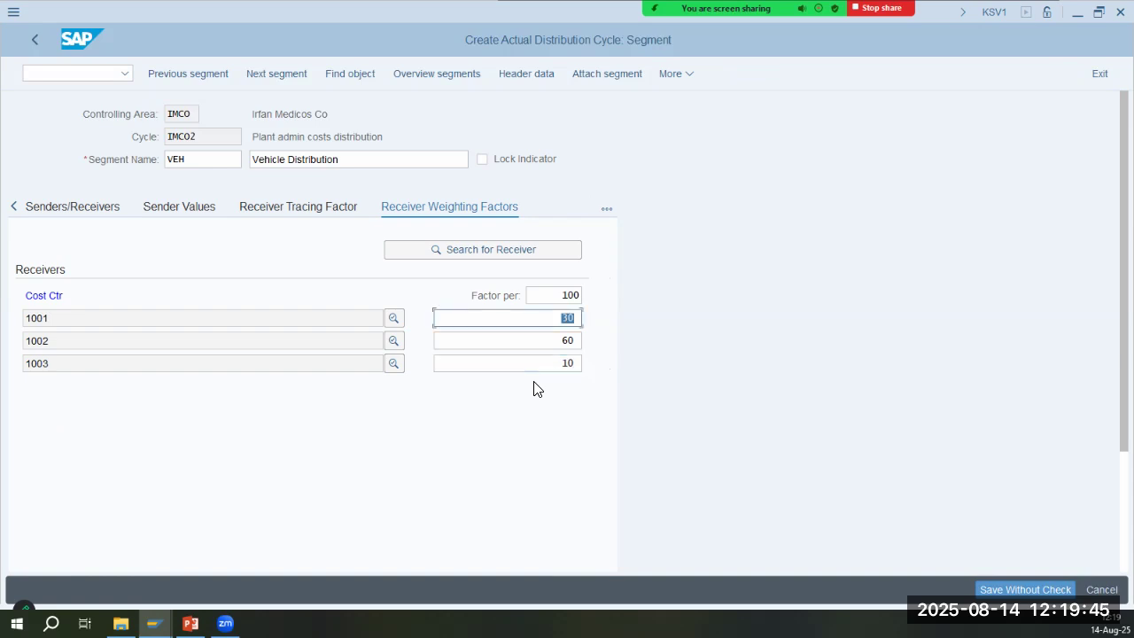
Save the distribution cycle under the IMCO-FICO Config customizing request SA2K902231
key(alt+Tab)
key(alt+Tab)
key(ctrl+s)
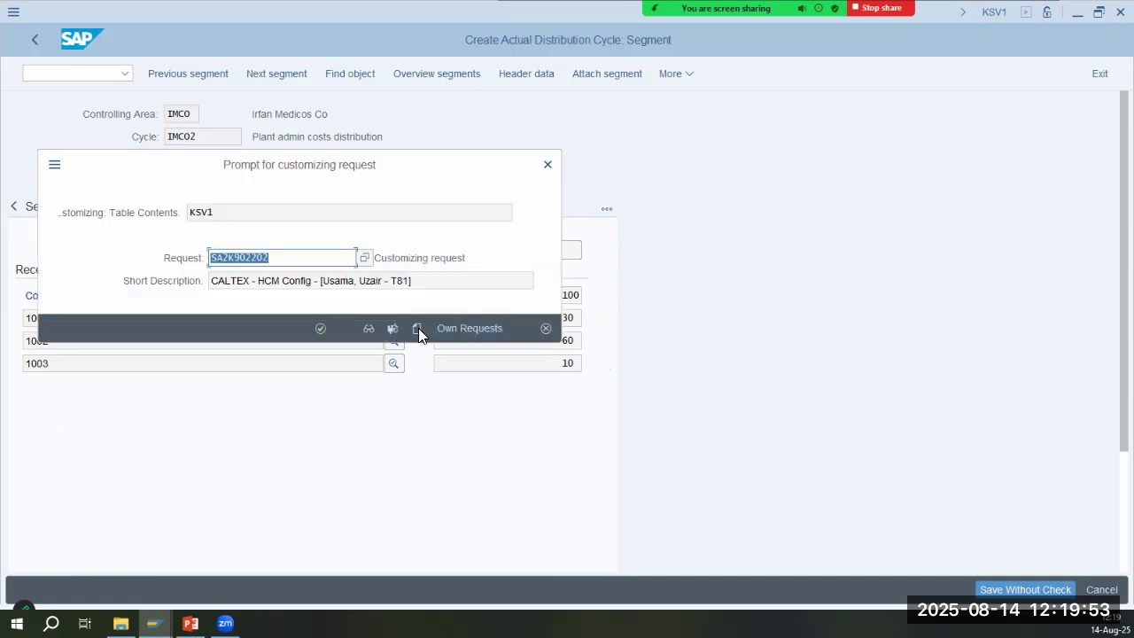
click(500, 330)
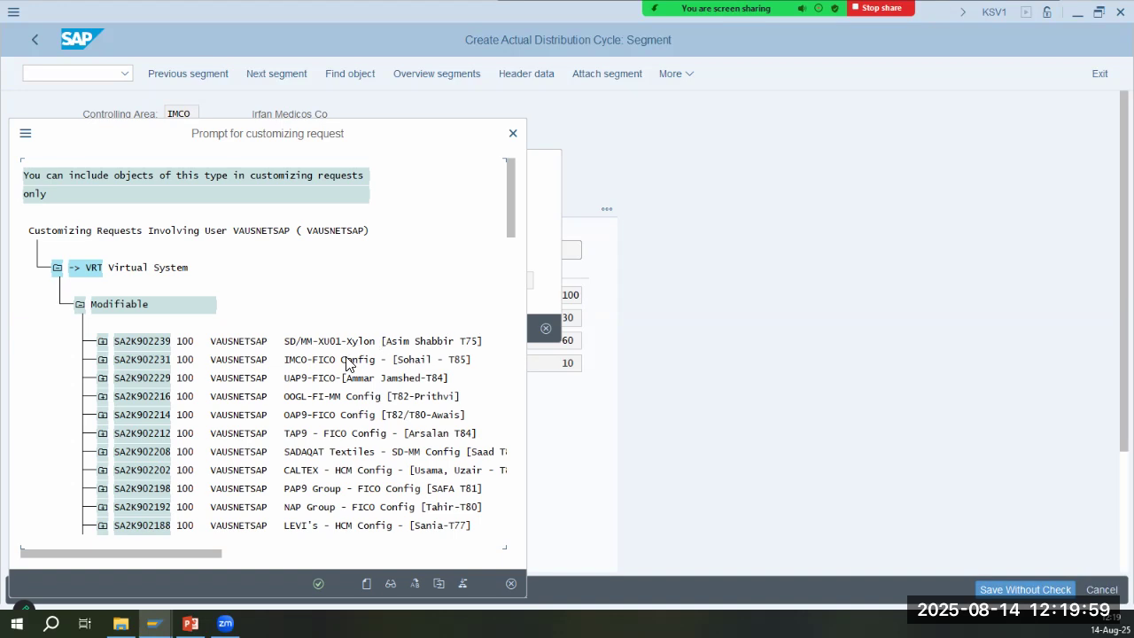
double_click(345, 363)
click(320, 327)
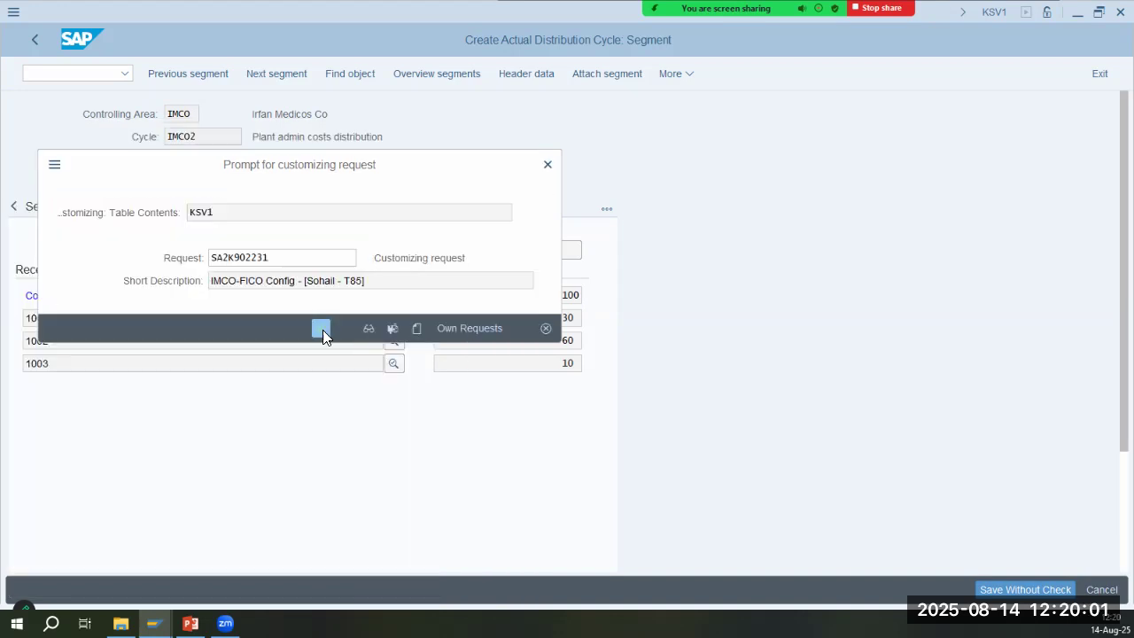
Consult the Enduser slide for the posting transaction and the salary, rent and vehicle maintenance line items
key(alt+Tab)
click(36, 385)
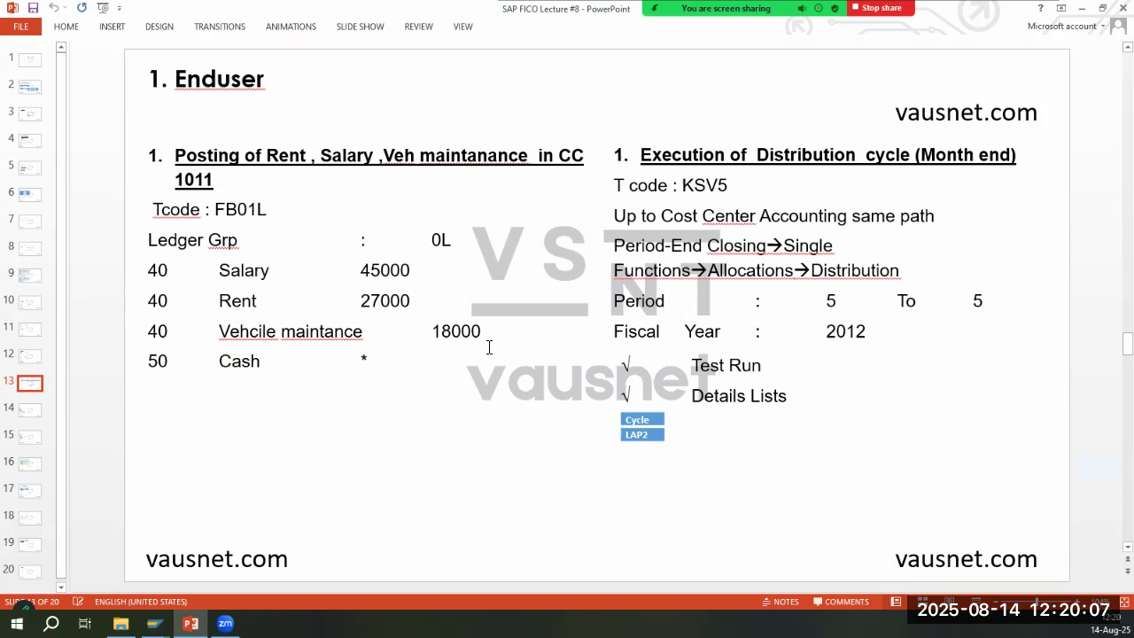
key(alt+Tab)
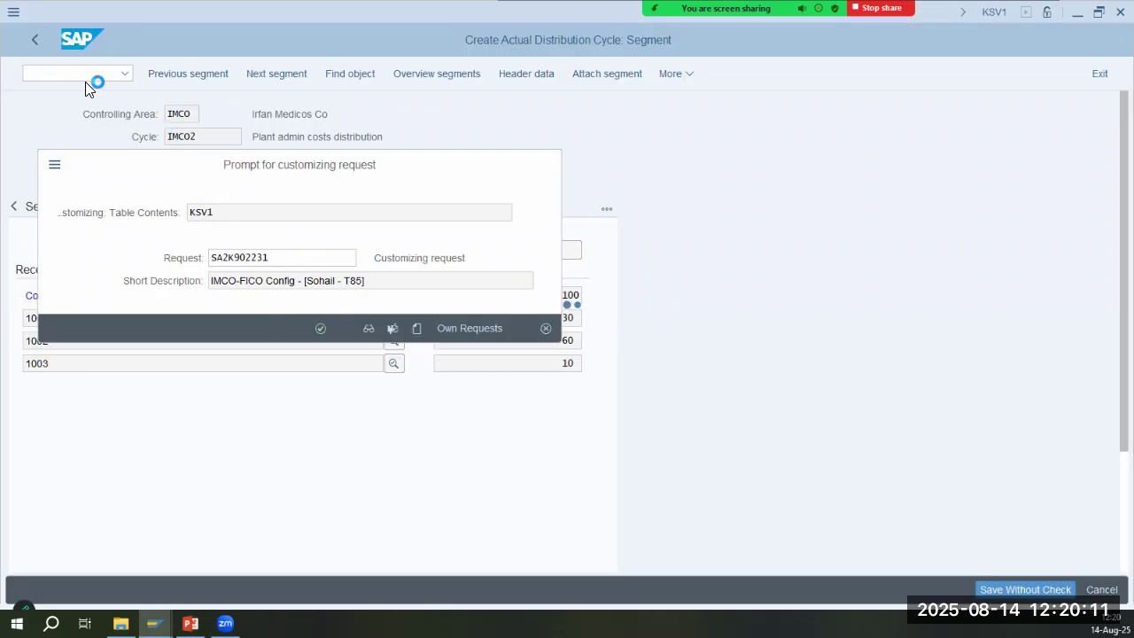
key(alt+Tab)
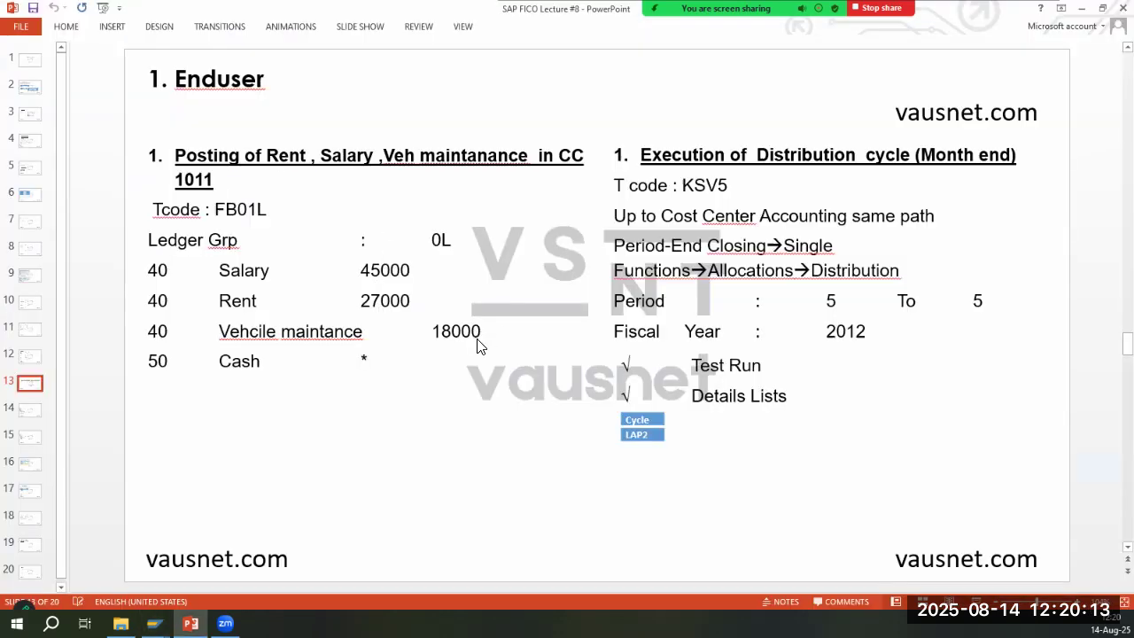
key(alt+Tab)
key(alt+Tab)
key(alt+Tab)
Start transaction FB01L for a ledger group posting and check the Enduser slide for its details
click(93, 81)
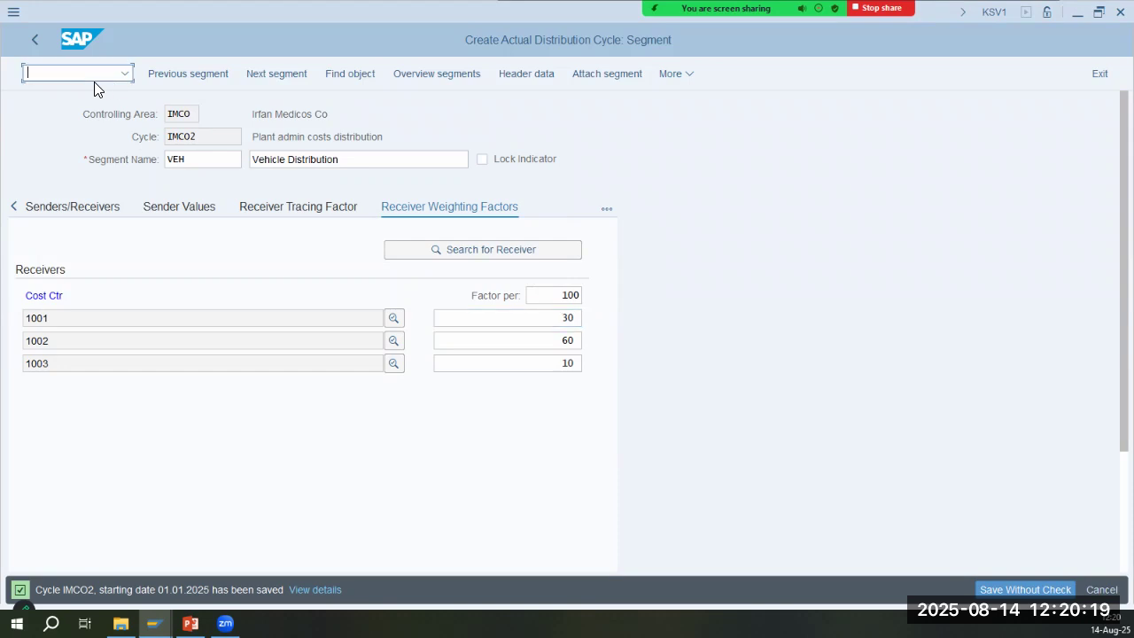
text(/nksv5)
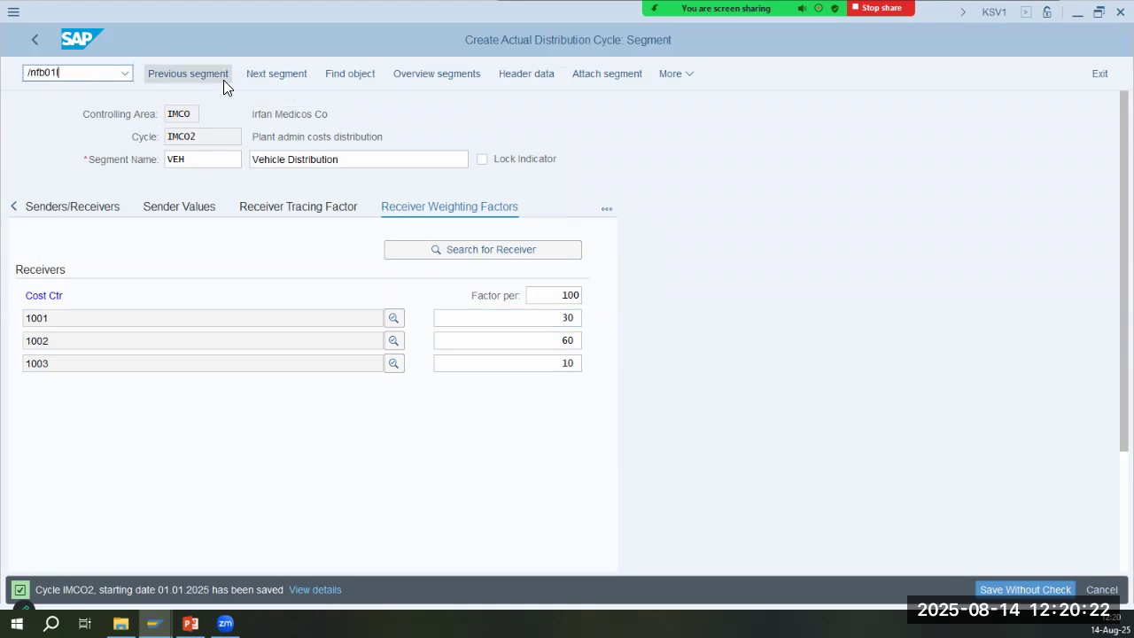
key(Return)
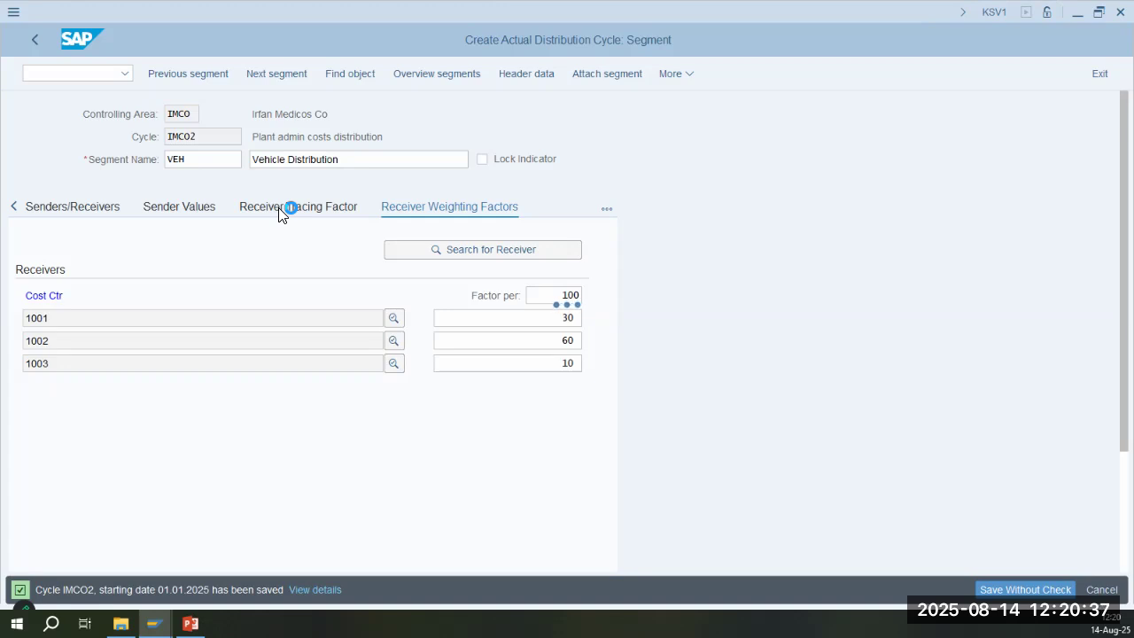
key(alt+Tab)
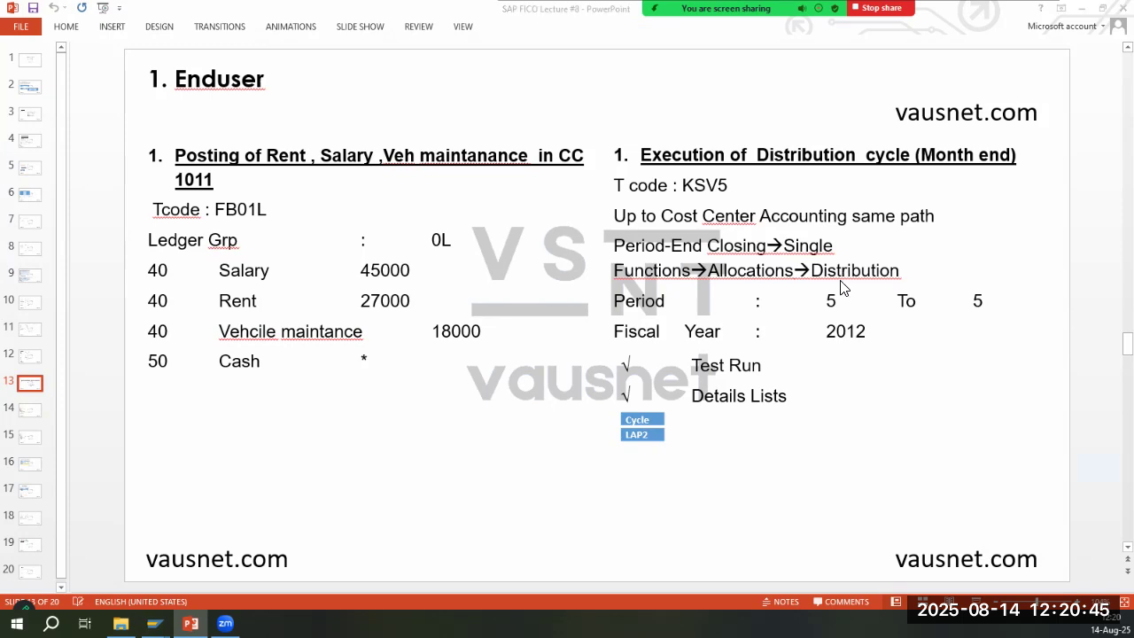
key(alt+Tab)
Set both the document date and the posting date of the posting to 01.01.2025
text(01.01.2025)
key(Tab)
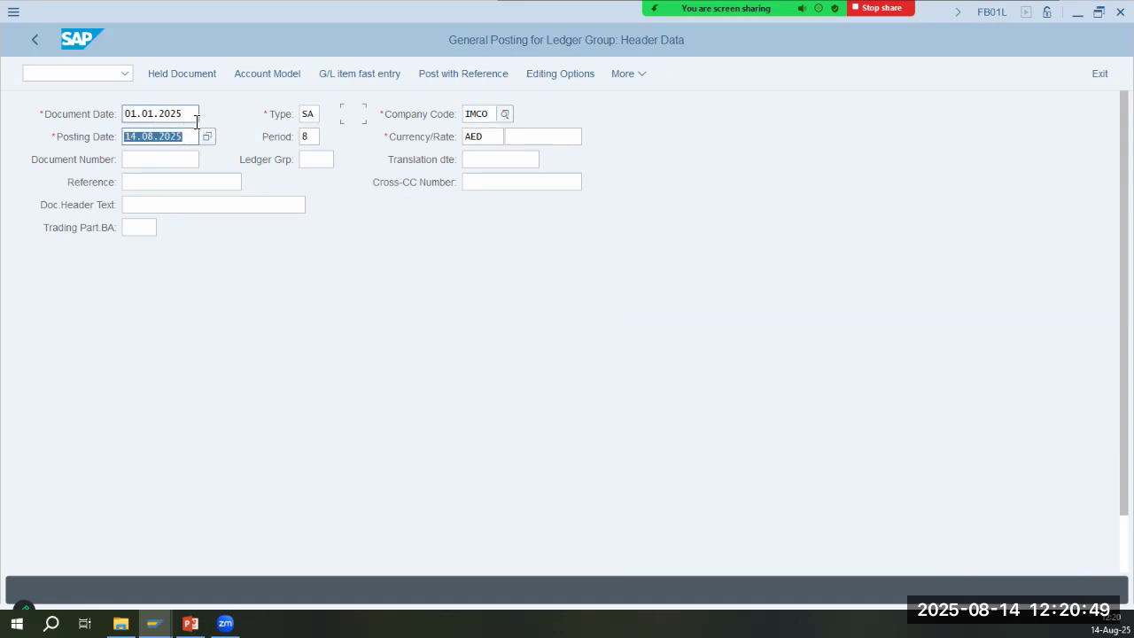
text(01)
key(Return)
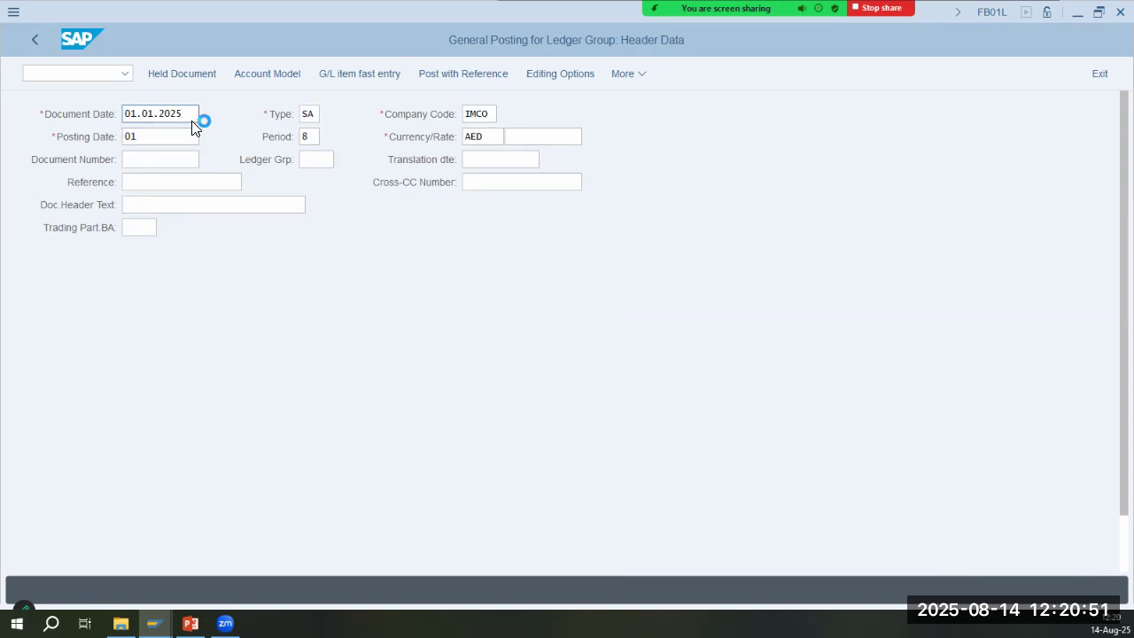
text(01.01.2025)
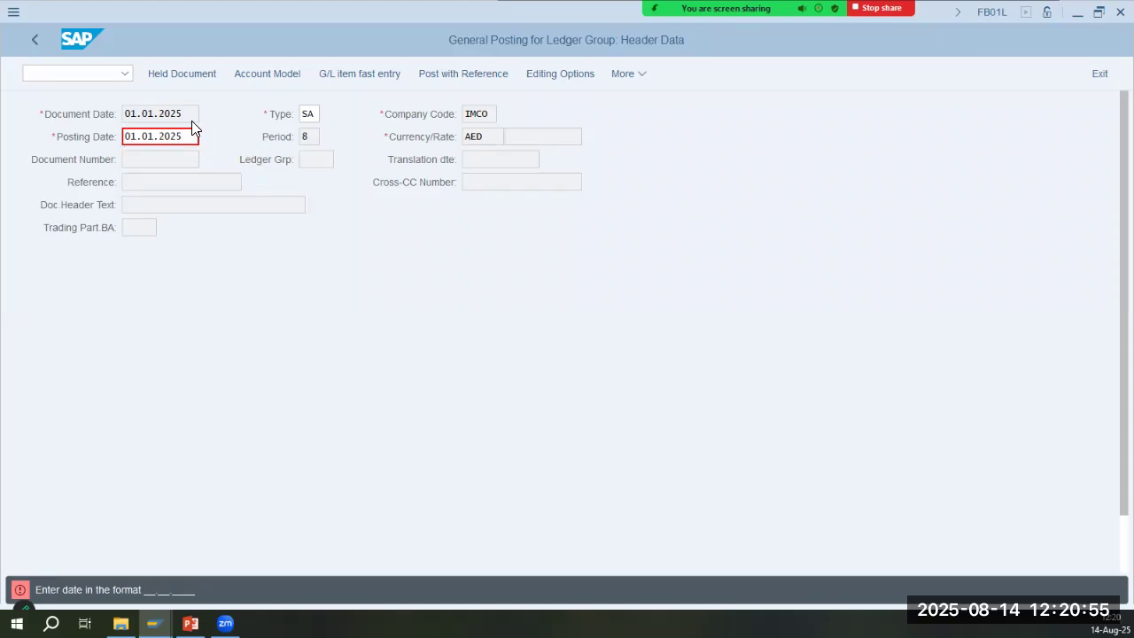
key(Return)
key(Return)
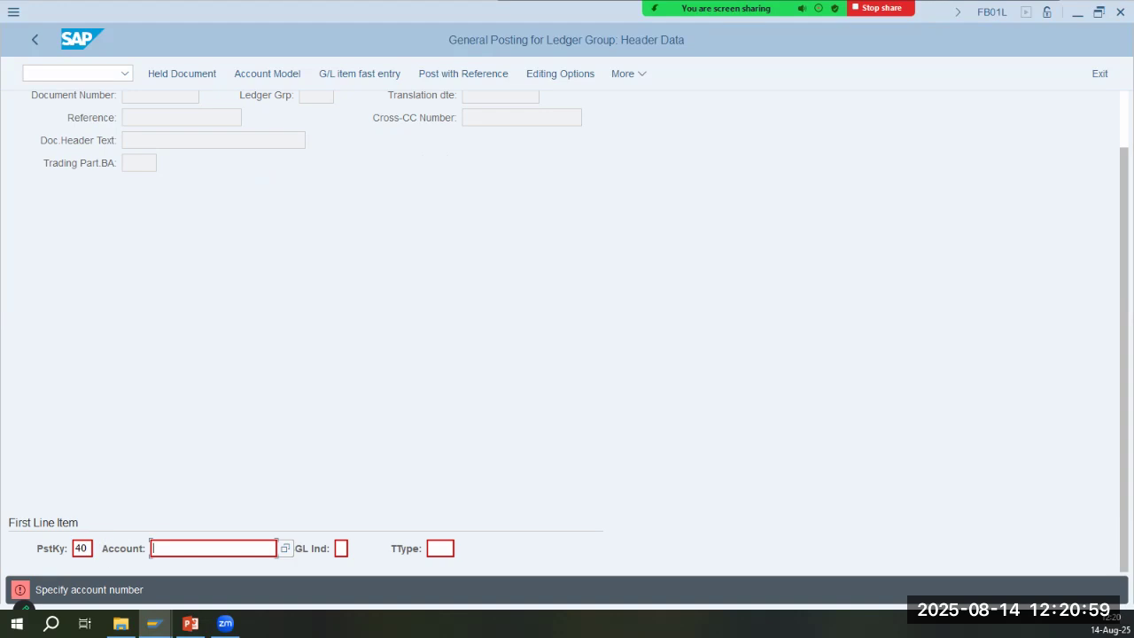
Enter G/L account 400500 for the first debit line item and consult the slide for the salary amount
text(400500)
key(Return)
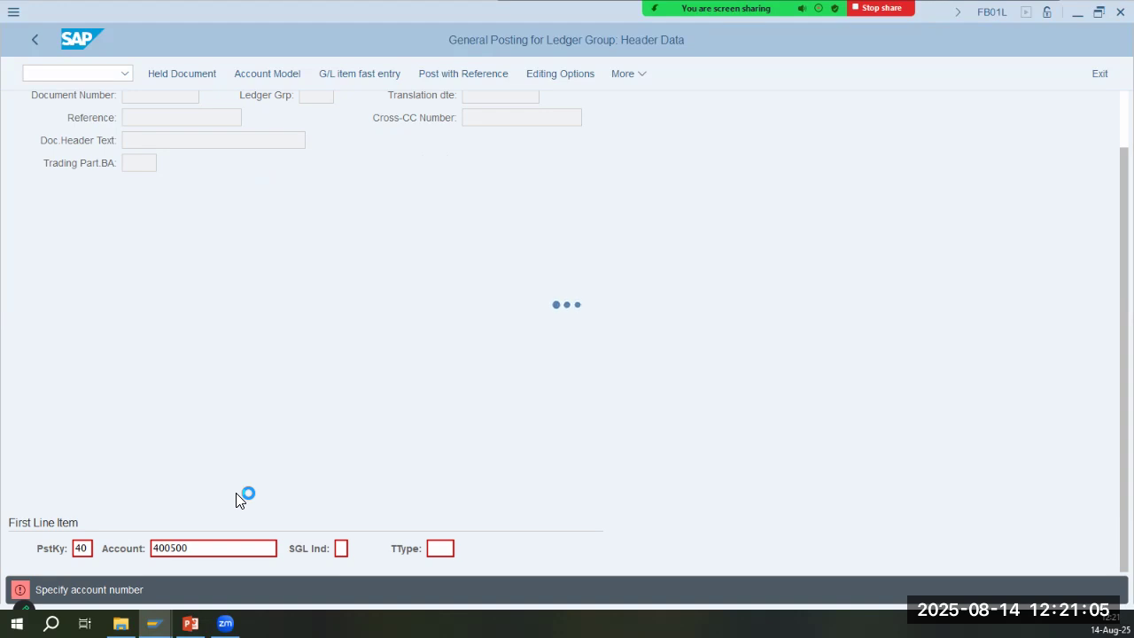
key(alt+Tab)
key(alt+Tab)
key(alt+Tab)
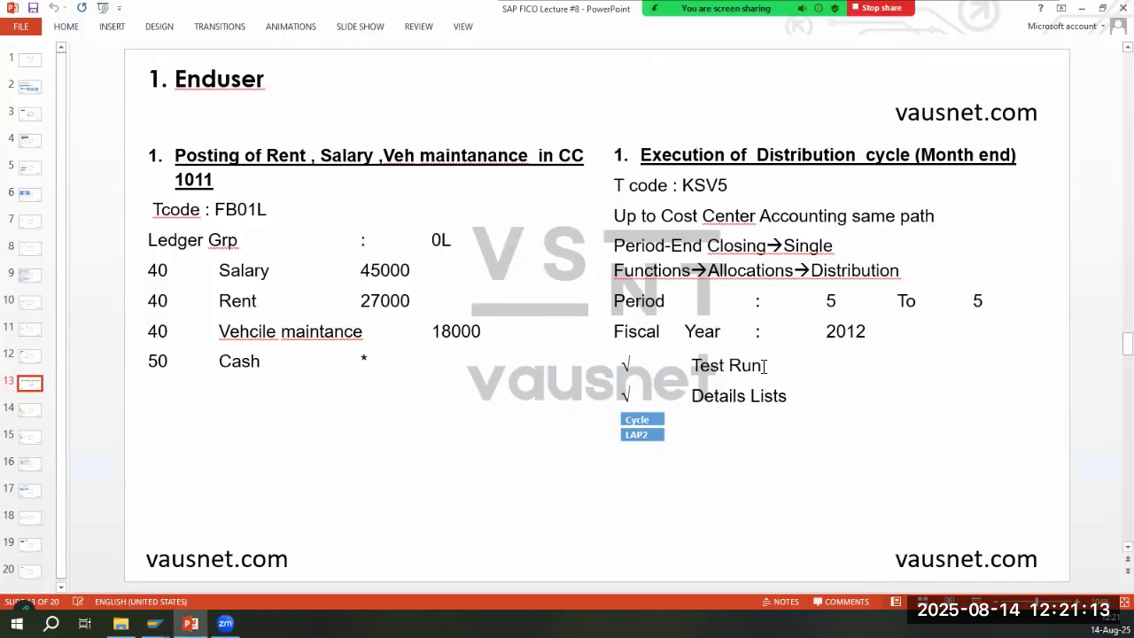
key(alt+Tab)
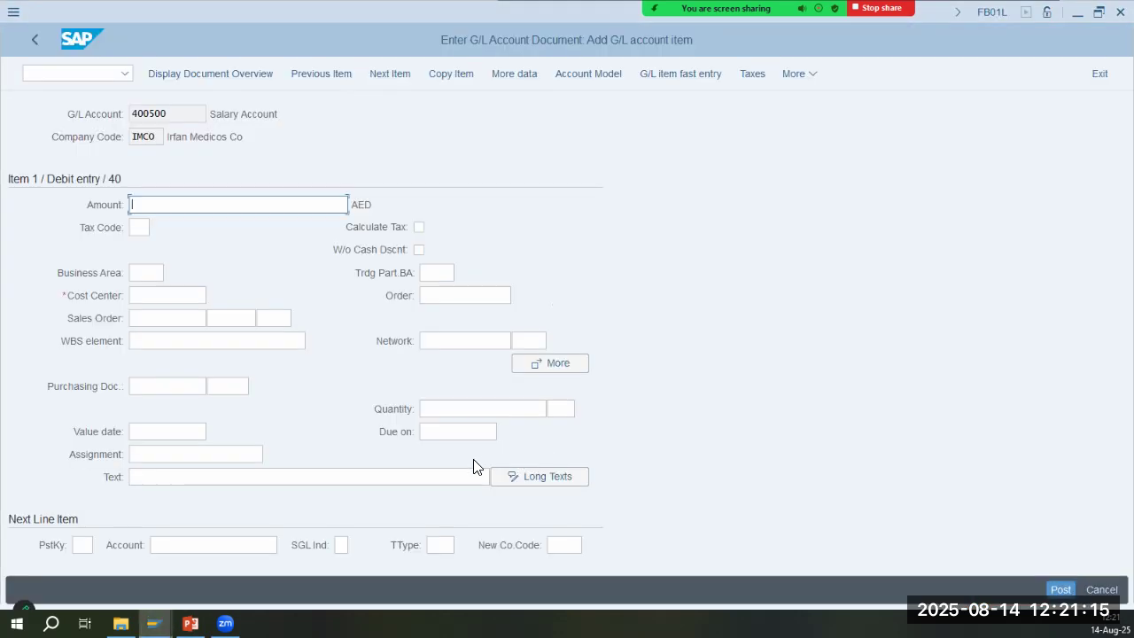
Set the salary line item's amount to 45000 AED and its cost center to 1011
text(45000)
key(Tab)
key(Tab)
key(Tab)
text(1011)
key(Tab)
key(Tab)
key(Tab)
key(Tab)
key(Tab)
key(Tab)
key(Tab)
key(Tab)
key(Tab)
key(Tab)
Add the next line item for rent with posting key 40 and account 400600, proceeding without a tax code
text(40)
key(Tab)
key(alt+Tab)
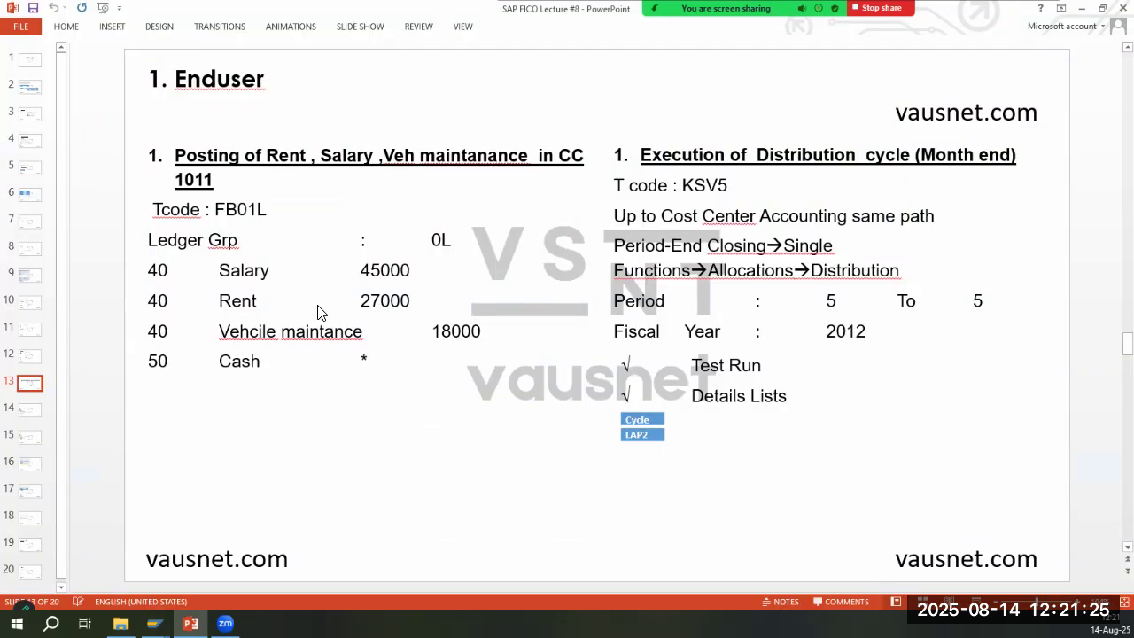
key(alt+Tab)
text(400600)
key(Return)
key(Return)
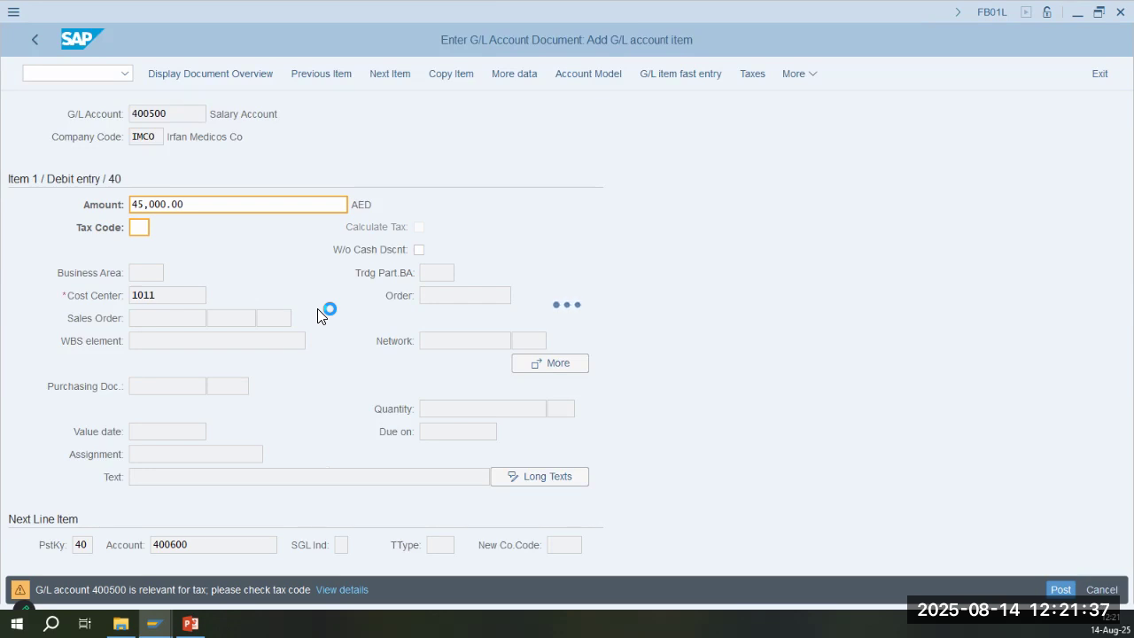
Check the rent line item's details on the Enduser slide against the posting entry screen
key(alt+Tab)
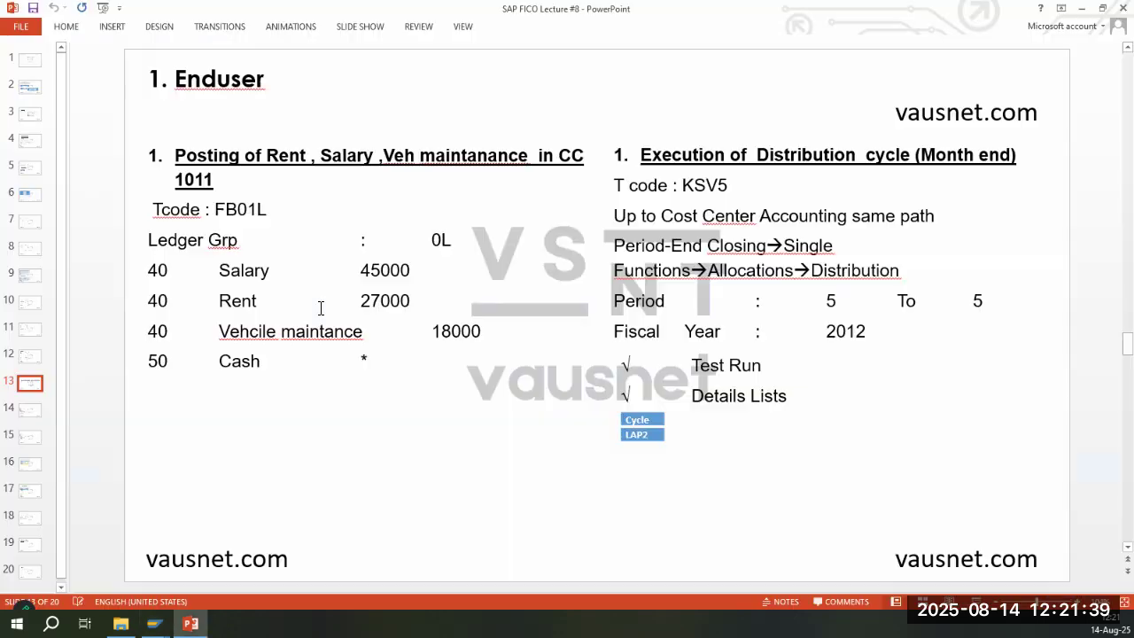
key(alt+Tab)
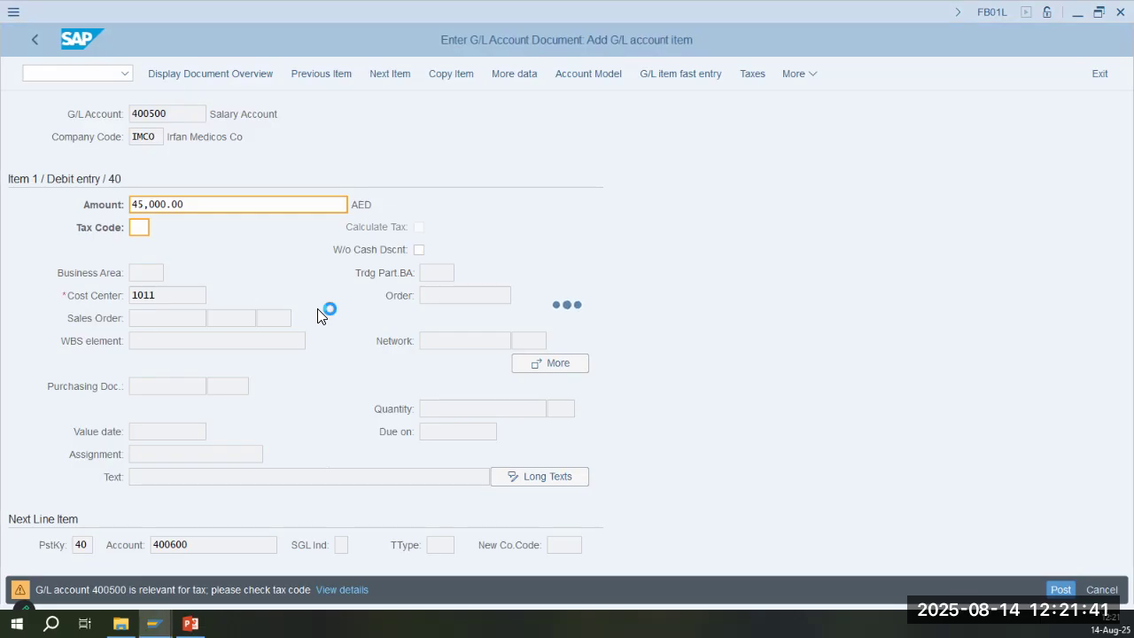
key(alt+Tab)
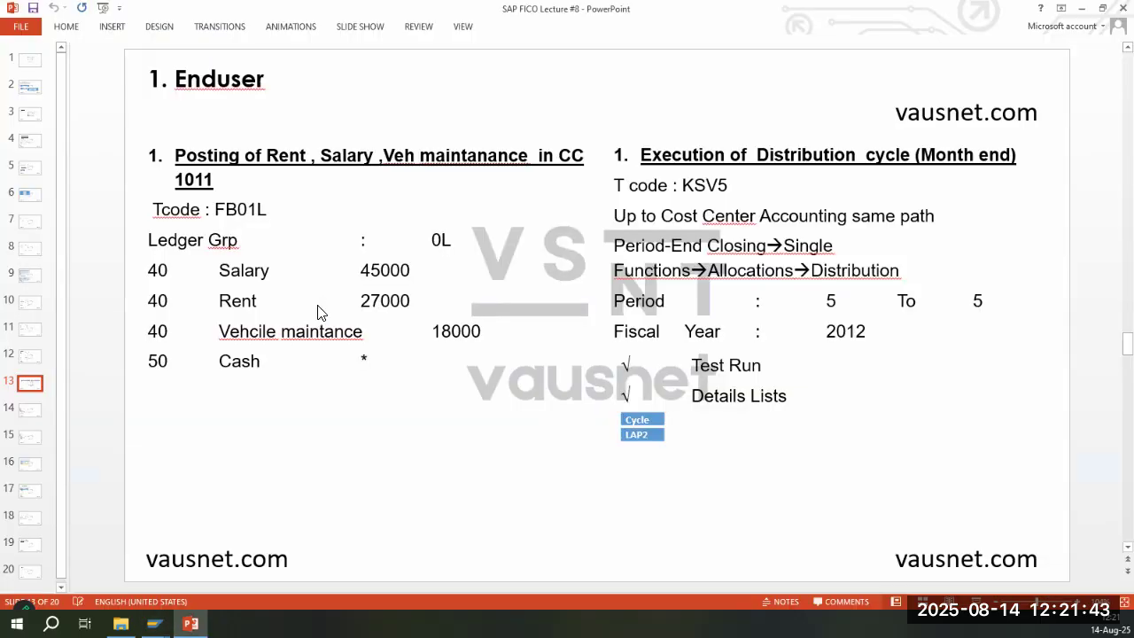
key(alt+Tab)
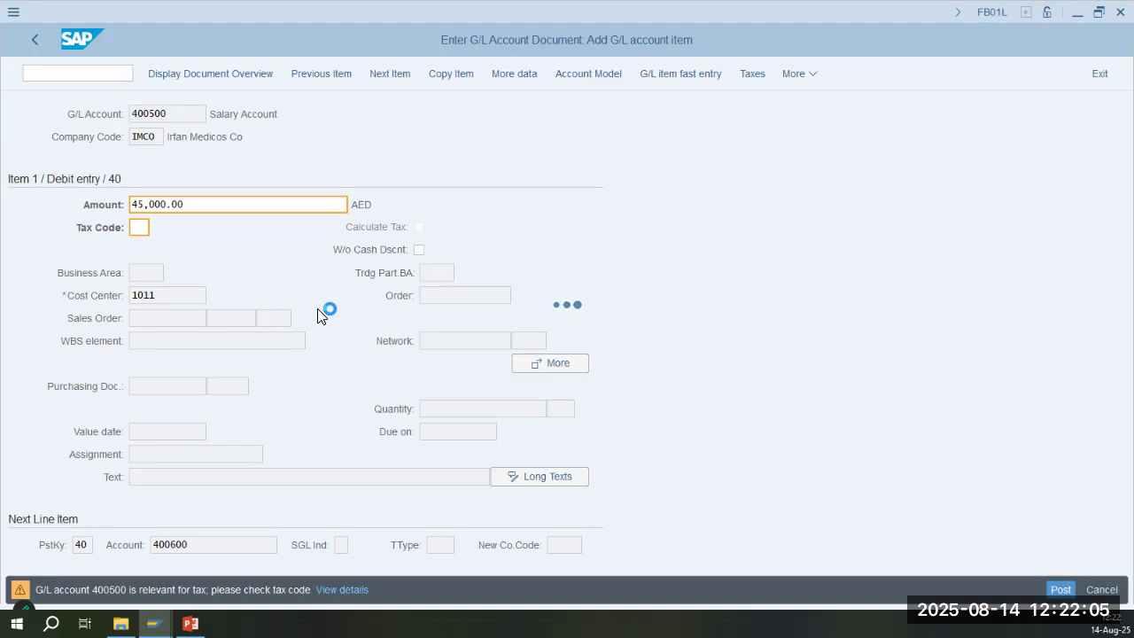
key(alt+Tab)
key(alt+Tab)
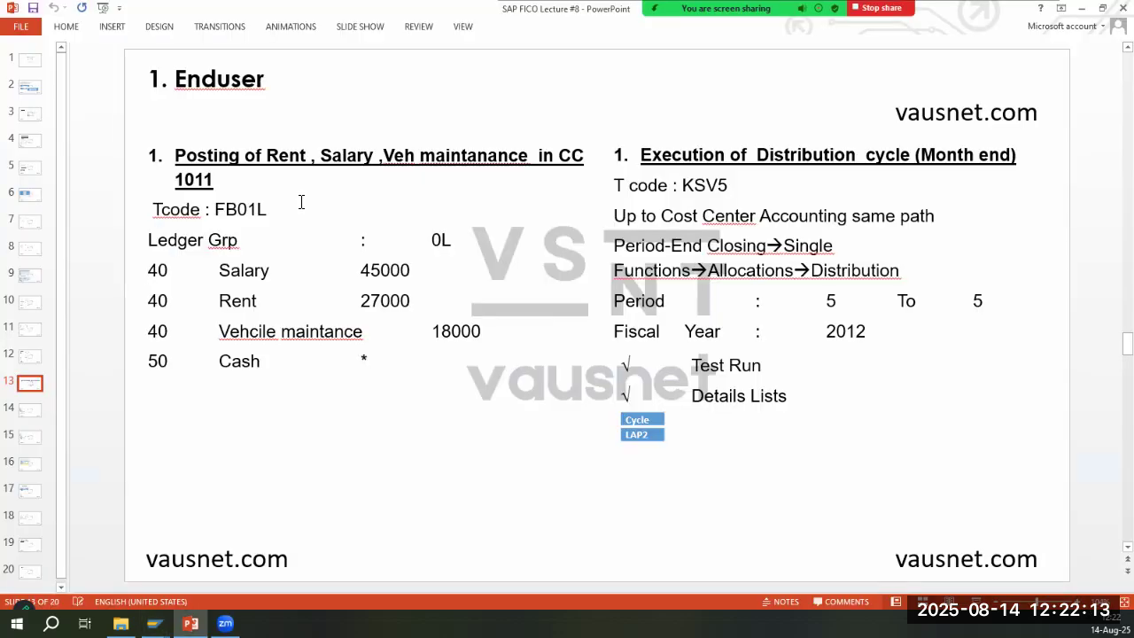
key(alt+Tab)
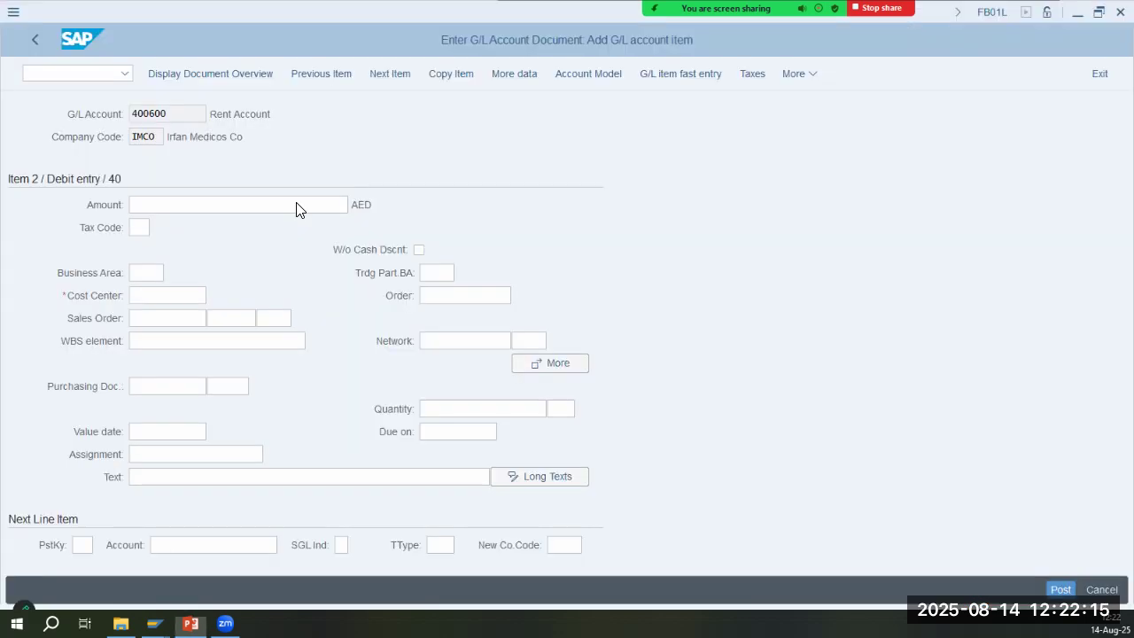
key(alt+Tab)
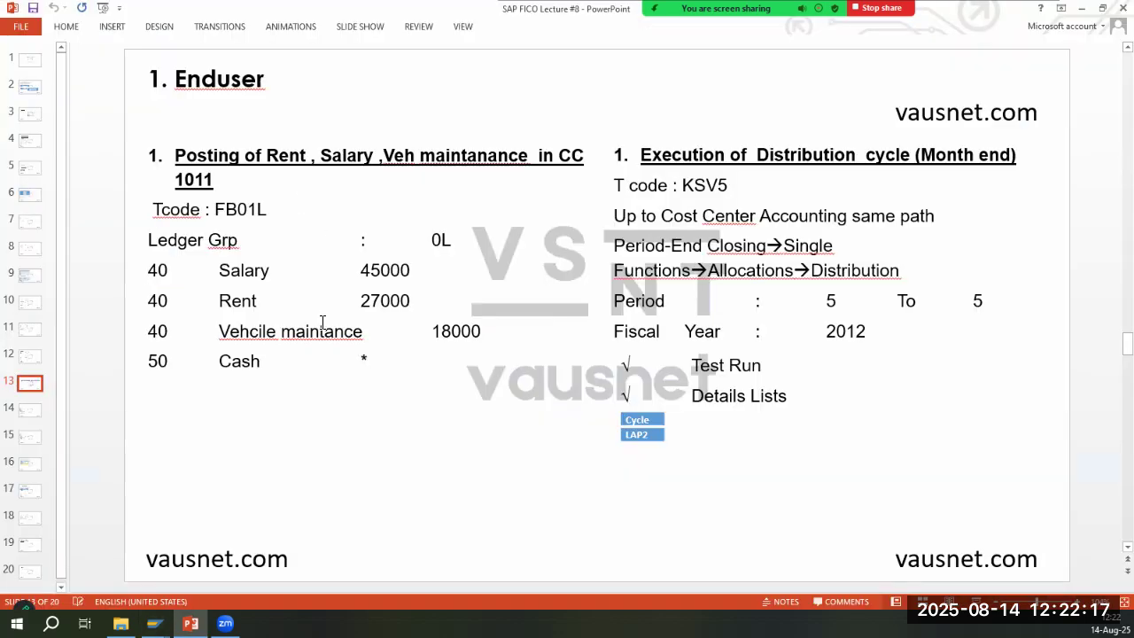
Switch back to SAP and set the rent line item's amount to 27000 AED and its cost center to 1011
key(alt+Tab)
text(27)
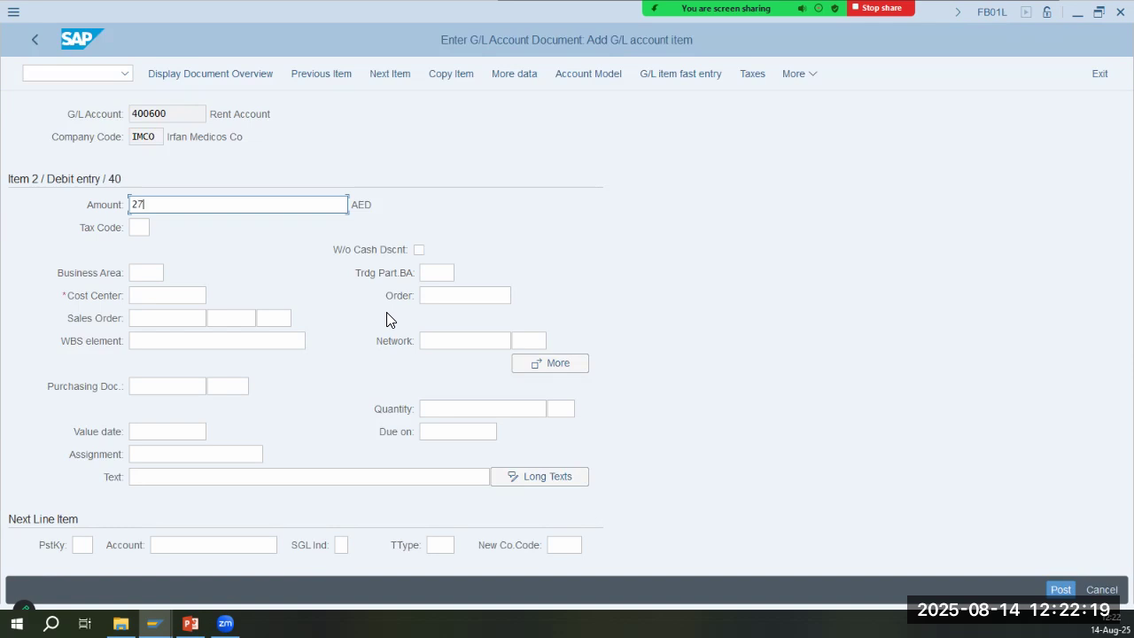
key(Tab)
key(Tab)
key(Tab)
text(101)
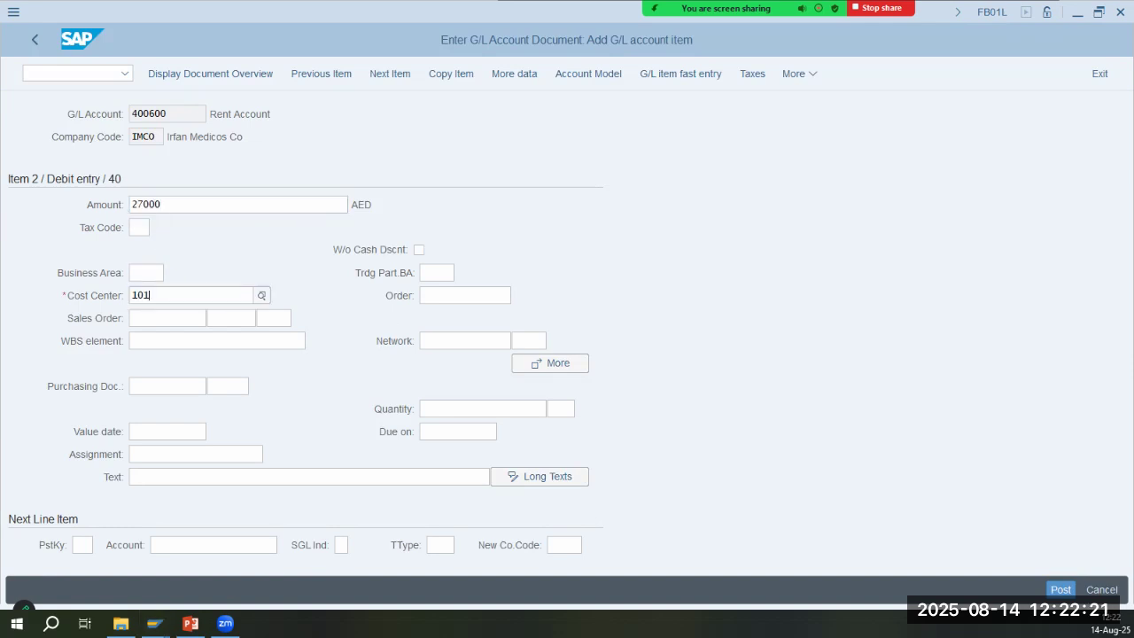
key(Return)
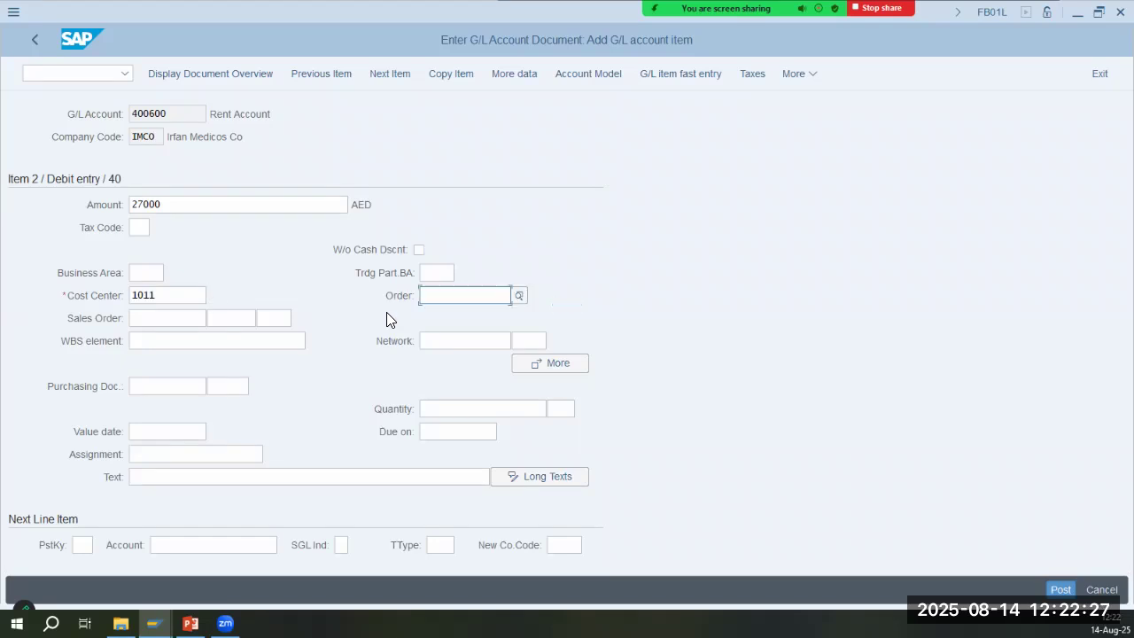
Add the vehicle maintenance line item with posting key 40 and account 400203, proceeding without a tax code
key(Tab)
key(Tab)
key(Tab)
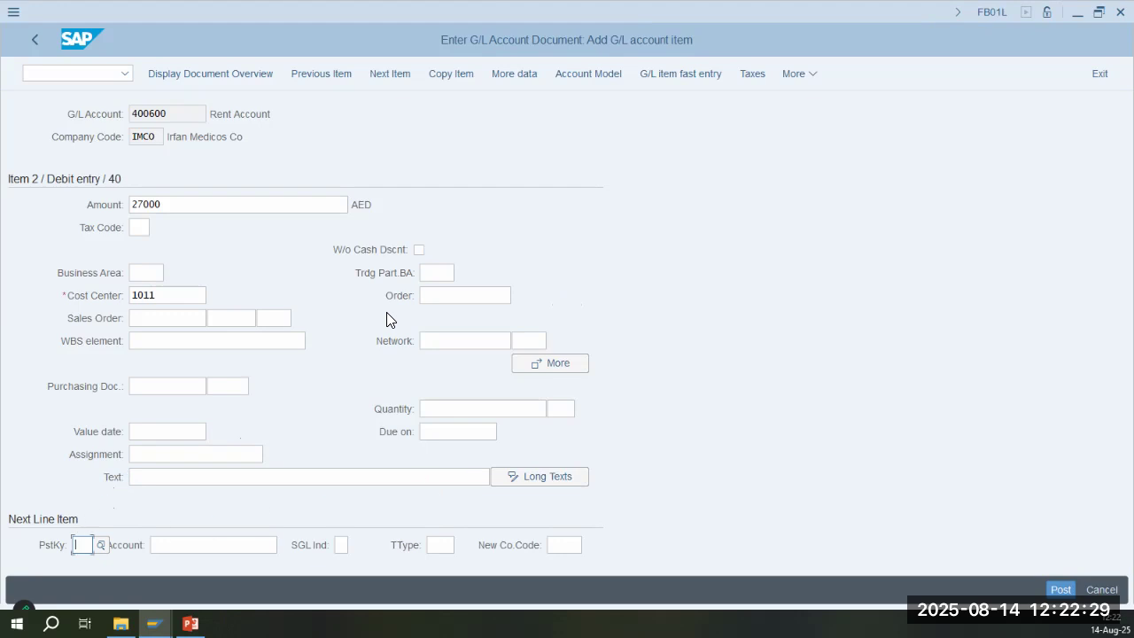
text(40)
key(Tab)
text(40)
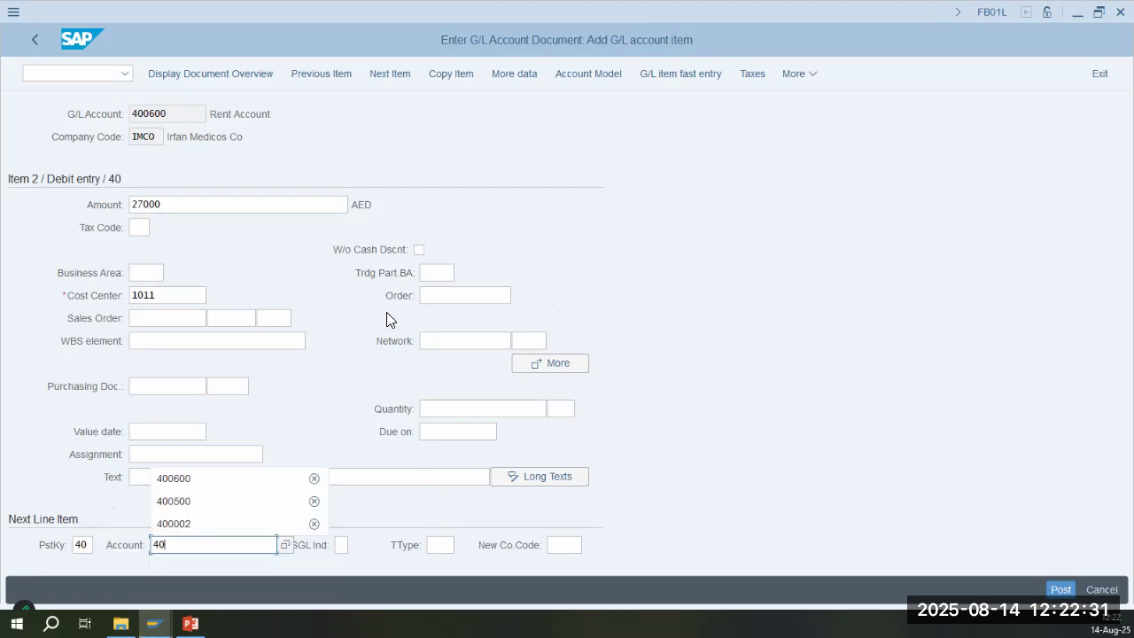
text(0203)
key(Return)
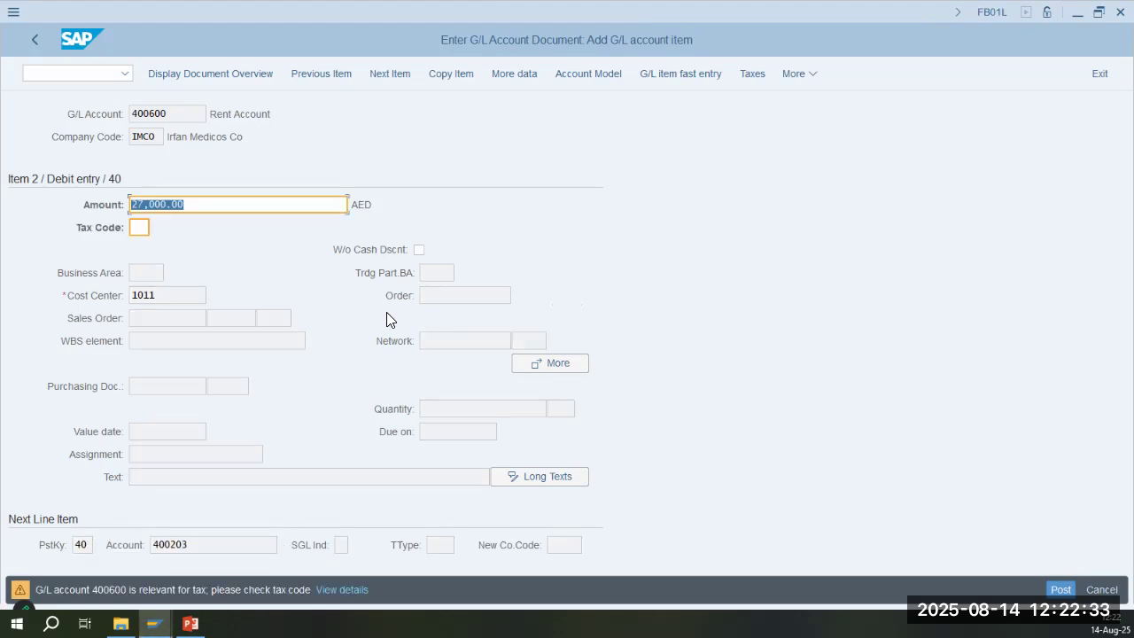
key(Return)
Set the vehicle maintenance line item's amount to 18000 AED and its cost center to 1011
text(18000)
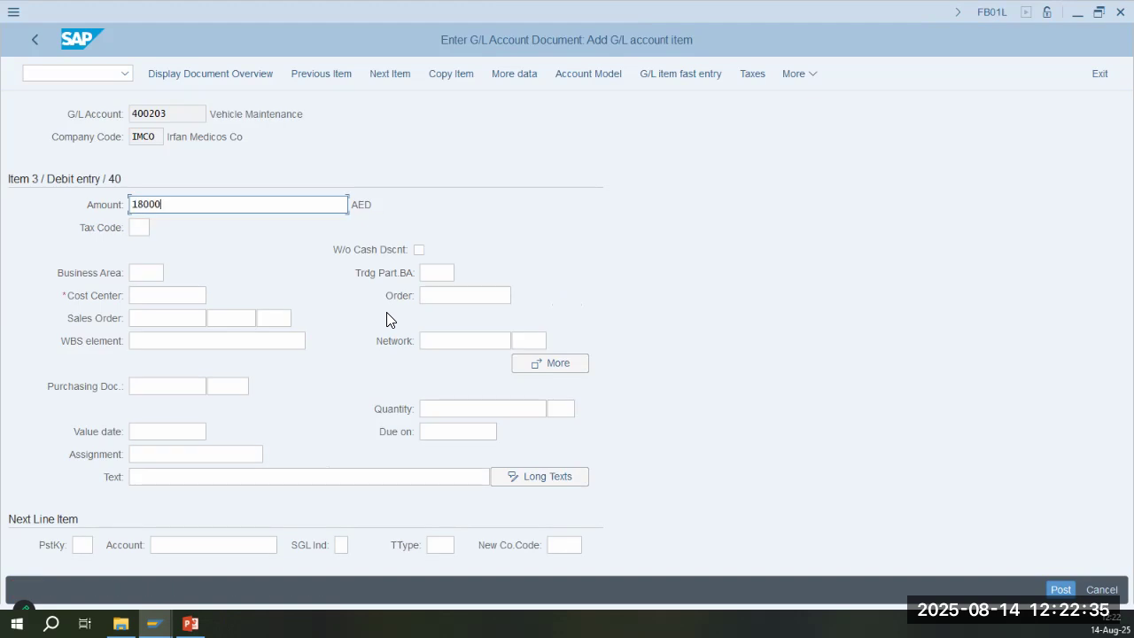
key(Down)
key(Down)
key(Down)
text(1011)
Add the cash line item with posting key 50 and account 200691, proceeding without a tax code
key(Down)
key(Down)
key(Down)
key(Down)
key(Down)
key(Down)
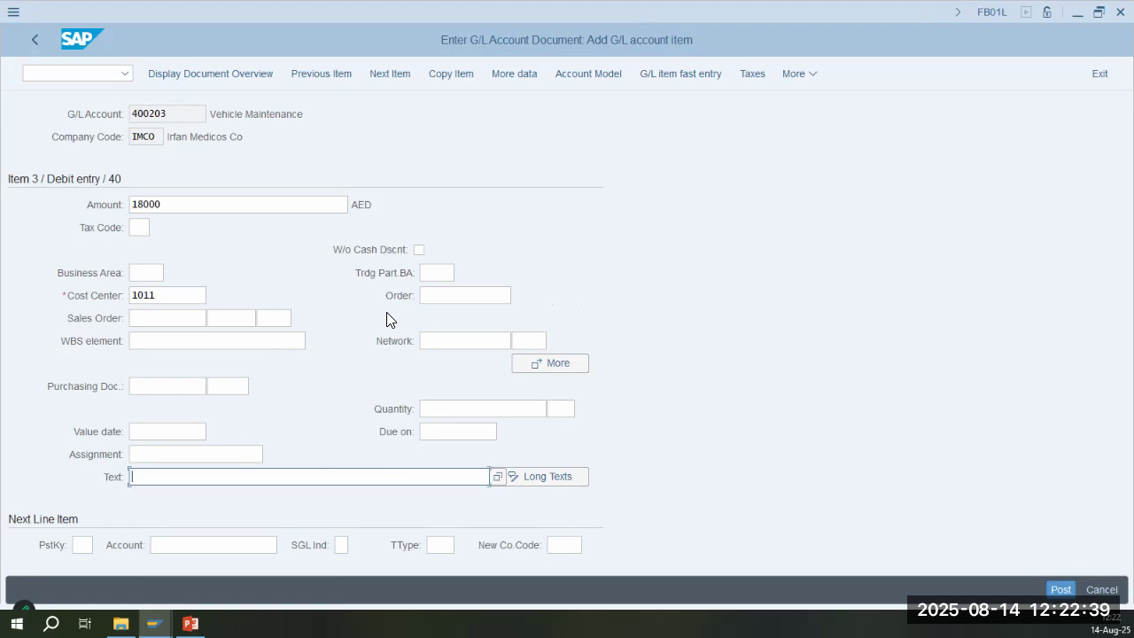
key(Down)
text(50)
key(Tab)
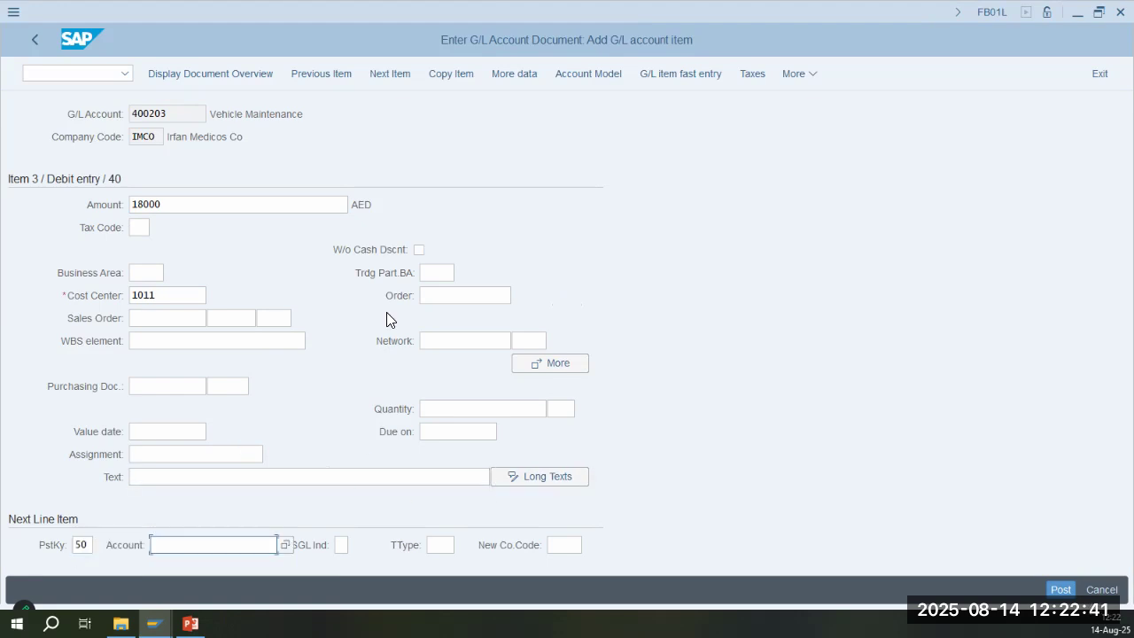
text(200)
key(Down)
key(Down)
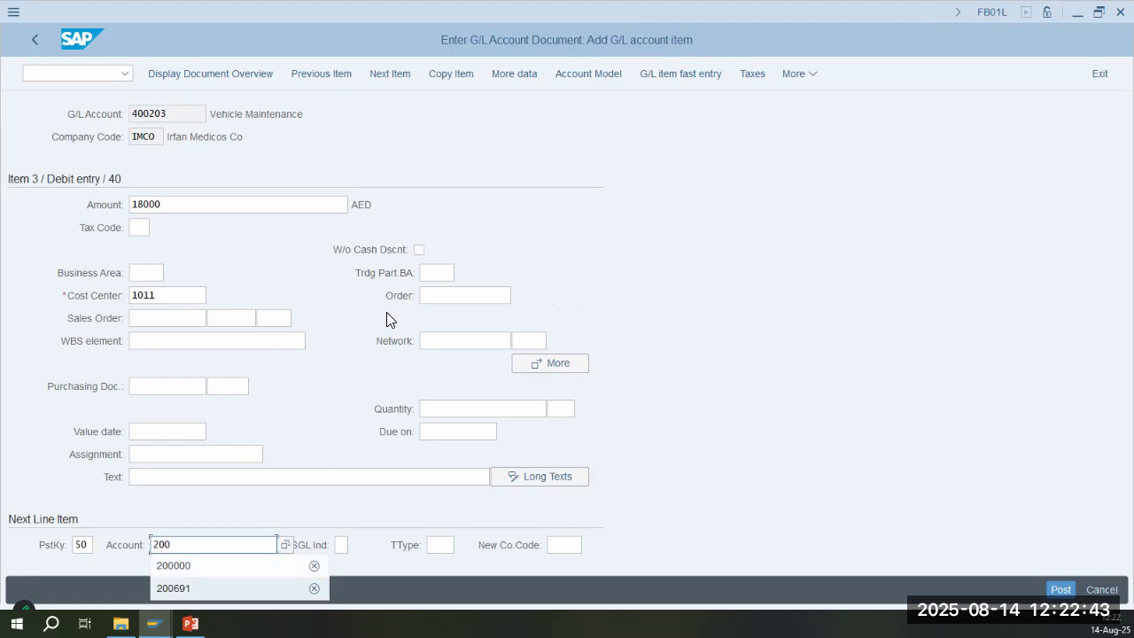
key(Return)
key(Return)
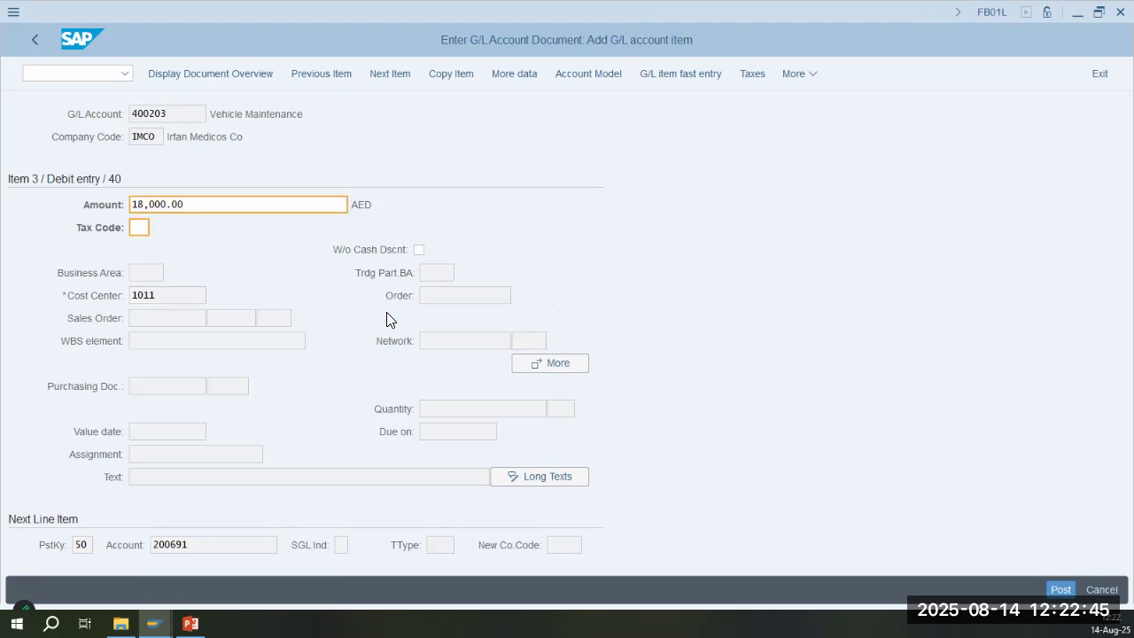
Set the cash credit item's amount to * as the balancing amount and post the document without a tax code
text(*)
key(Return)
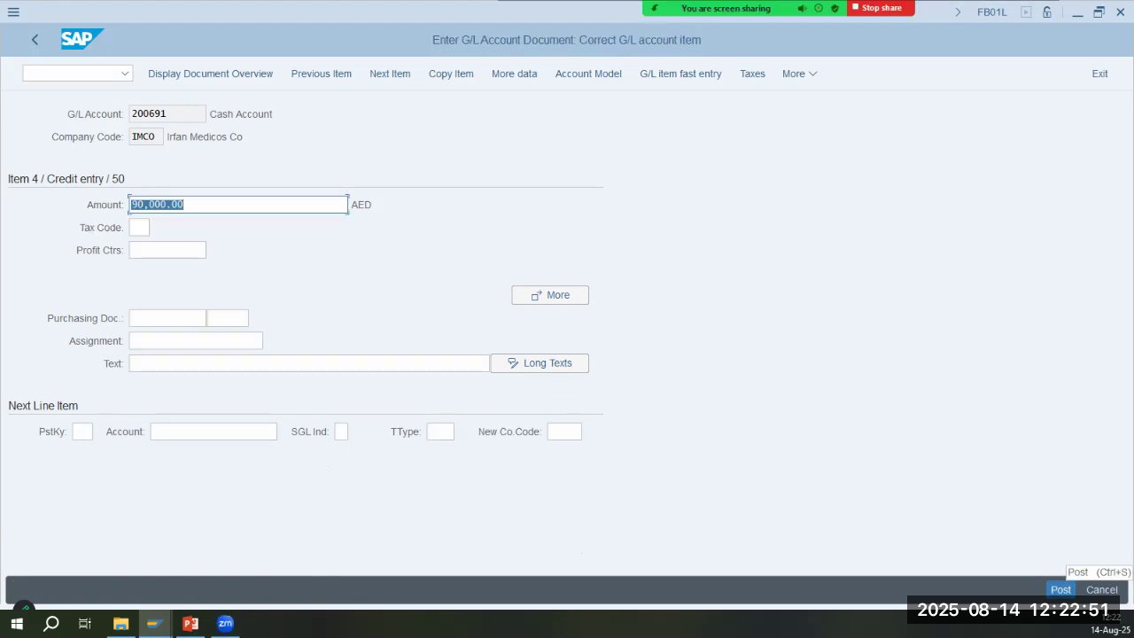
click(1060, 590)
key(Return)
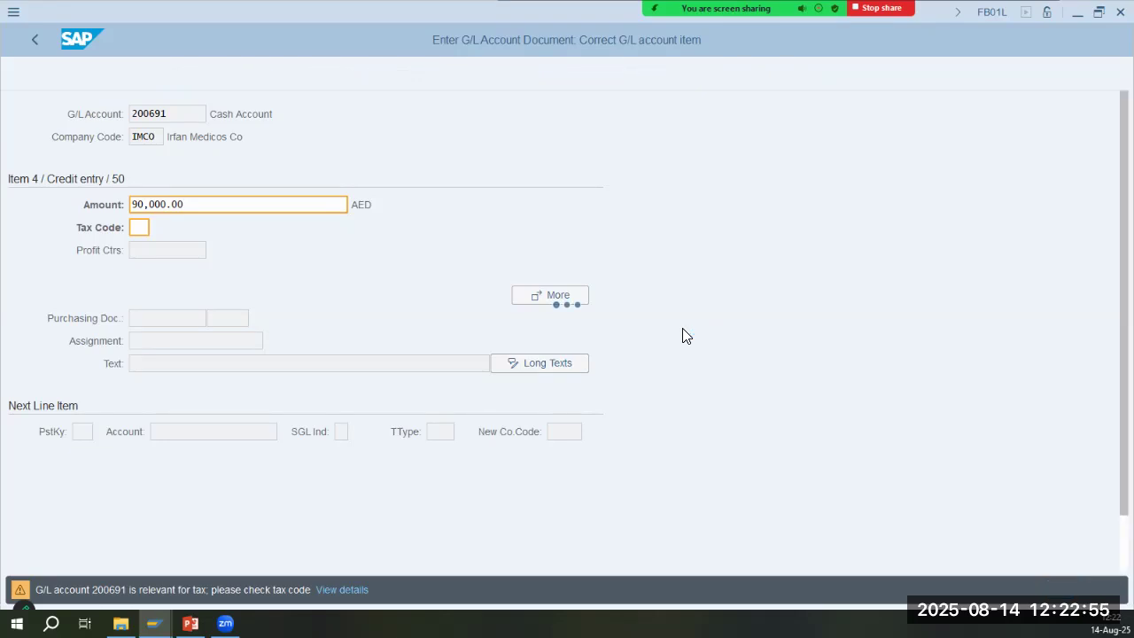
drag(267, 590, 118, 590)
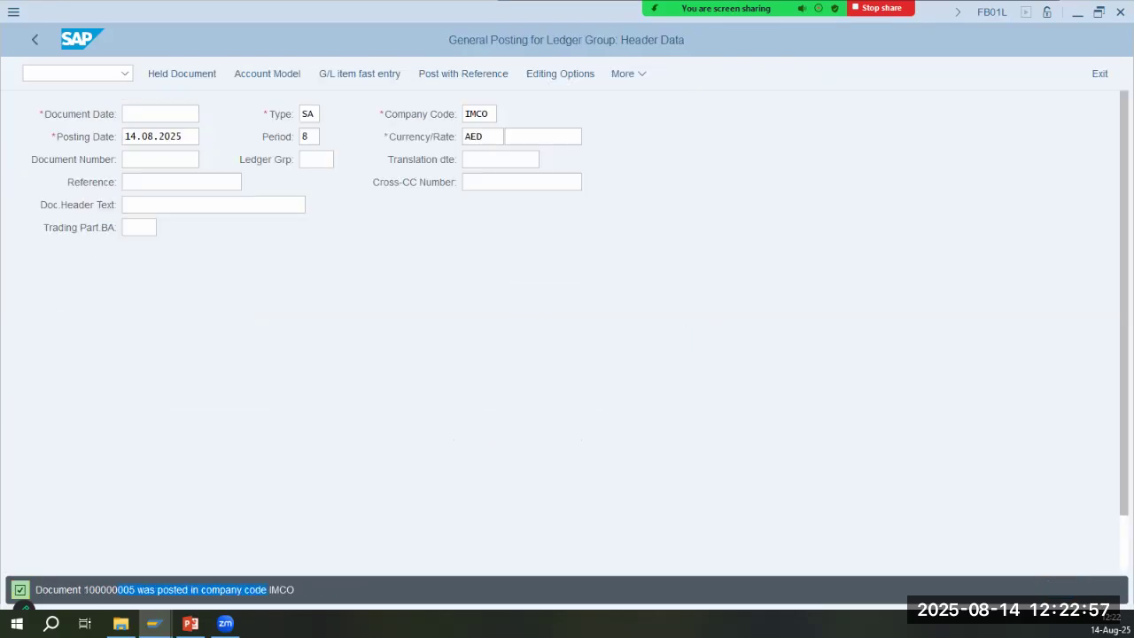
Consult the Enduser slide for the distribution execution transaction and open KSV5 in SAP
key(alt+Tab)
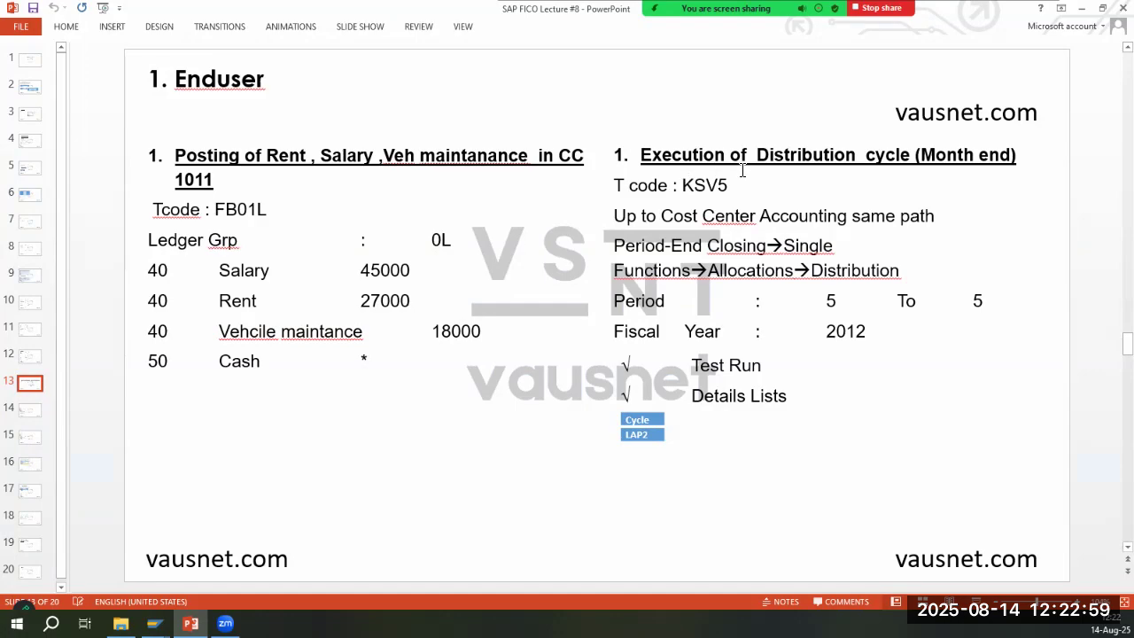
key(alt+Tab)
click(107, 74)
text(/nksb1)
key(Return)
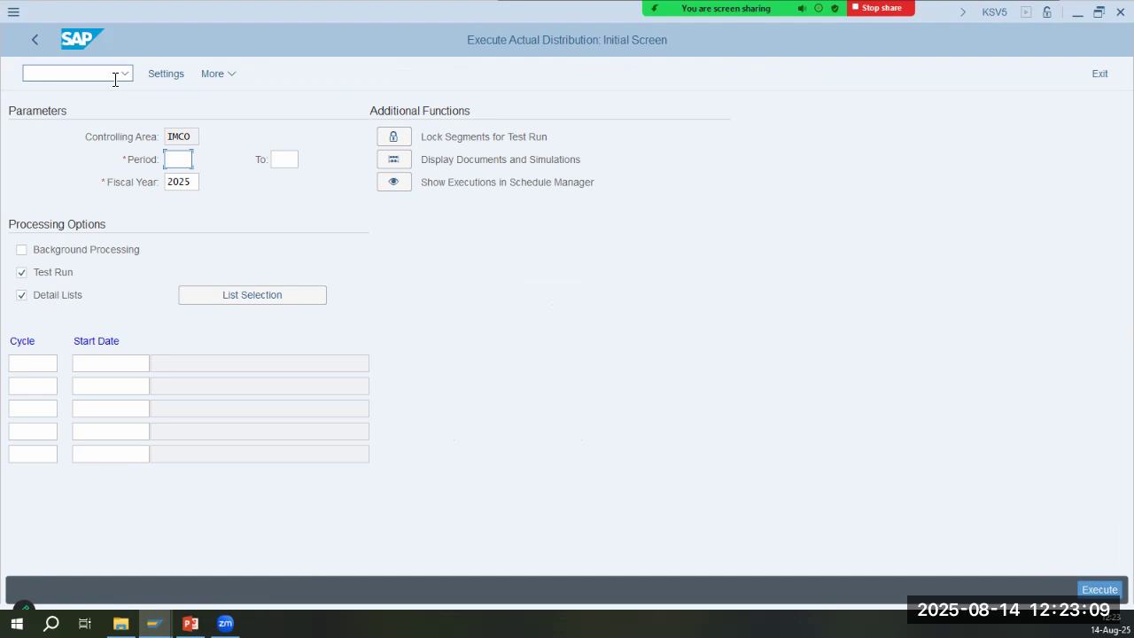
Set the actual distribution's period to 1 to 1 for fiscal year 2025 and enter cycle IMCO2
key(Tab)
text(1)
key(Tab)
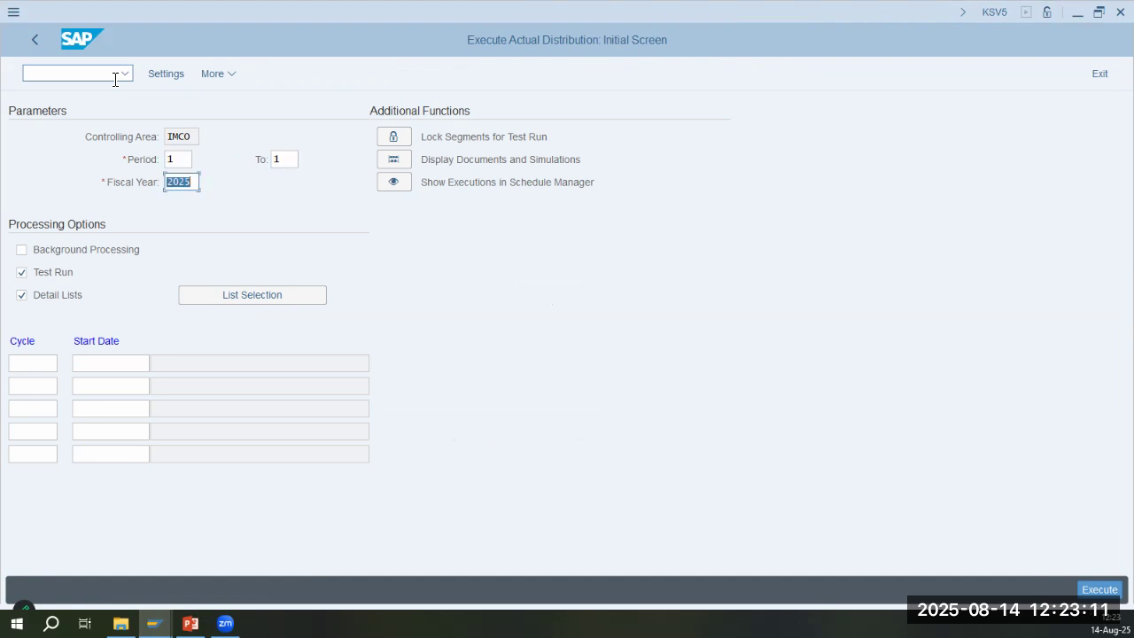
click(40, 364)
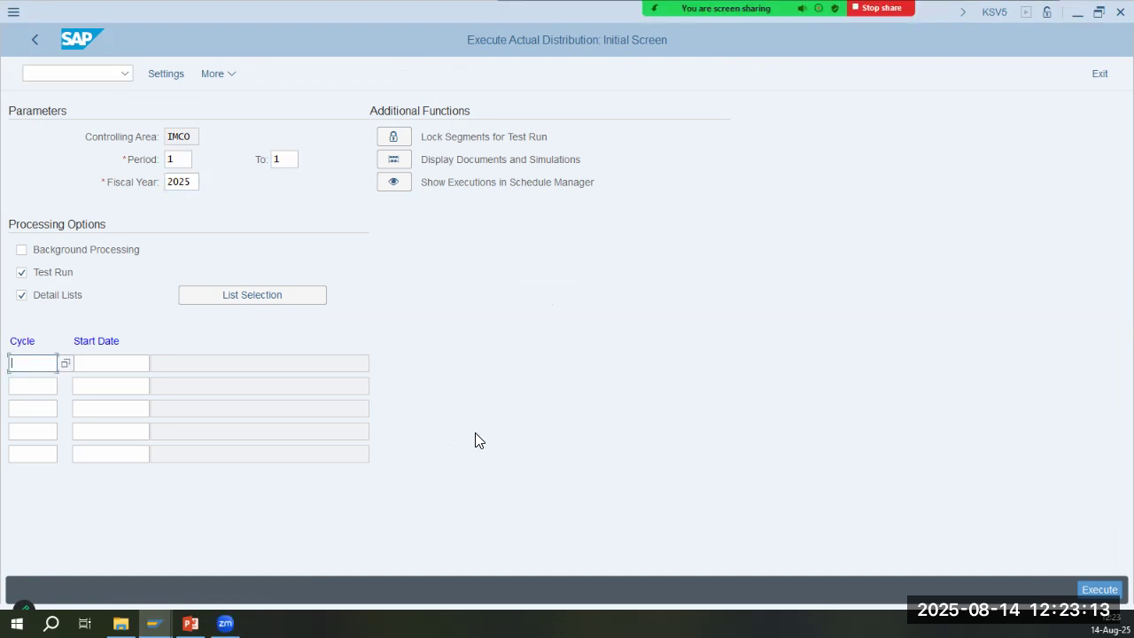
text(imco2)
key(Return)
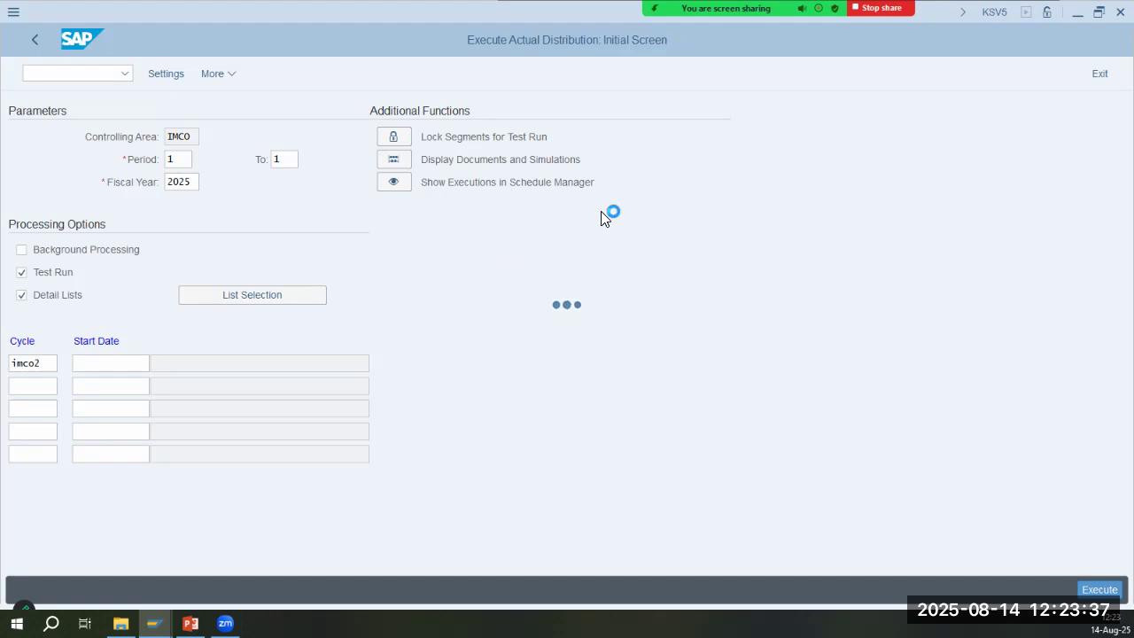
Review the PowerPoint slides on executing the distribution cycle and on the Cost Centre Report
key(alt+Tab)
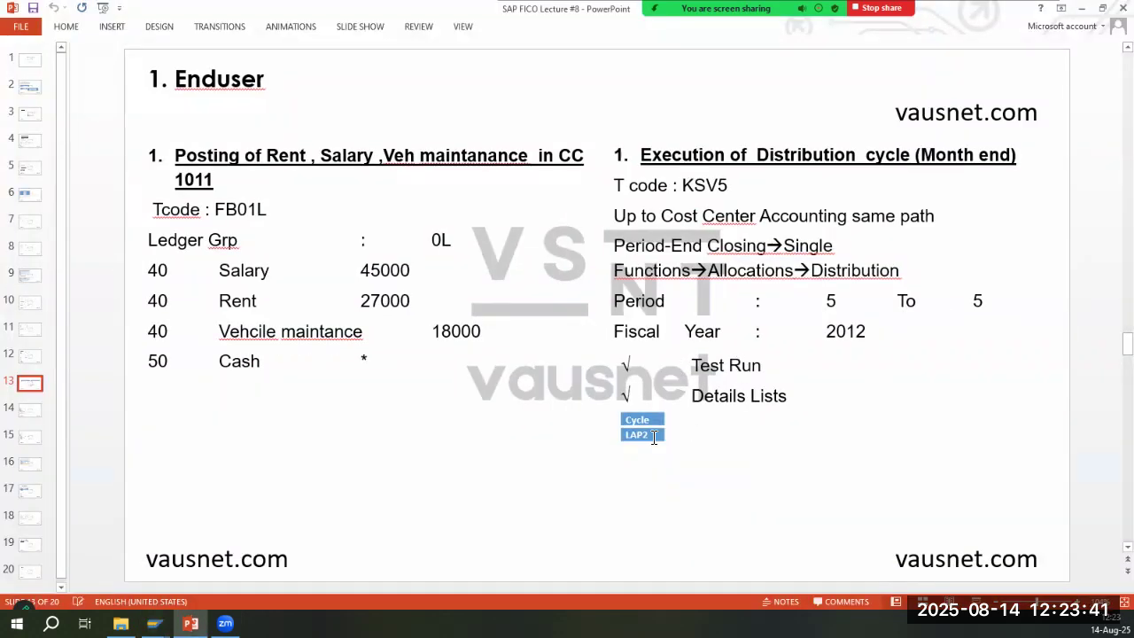
click(32, 413)
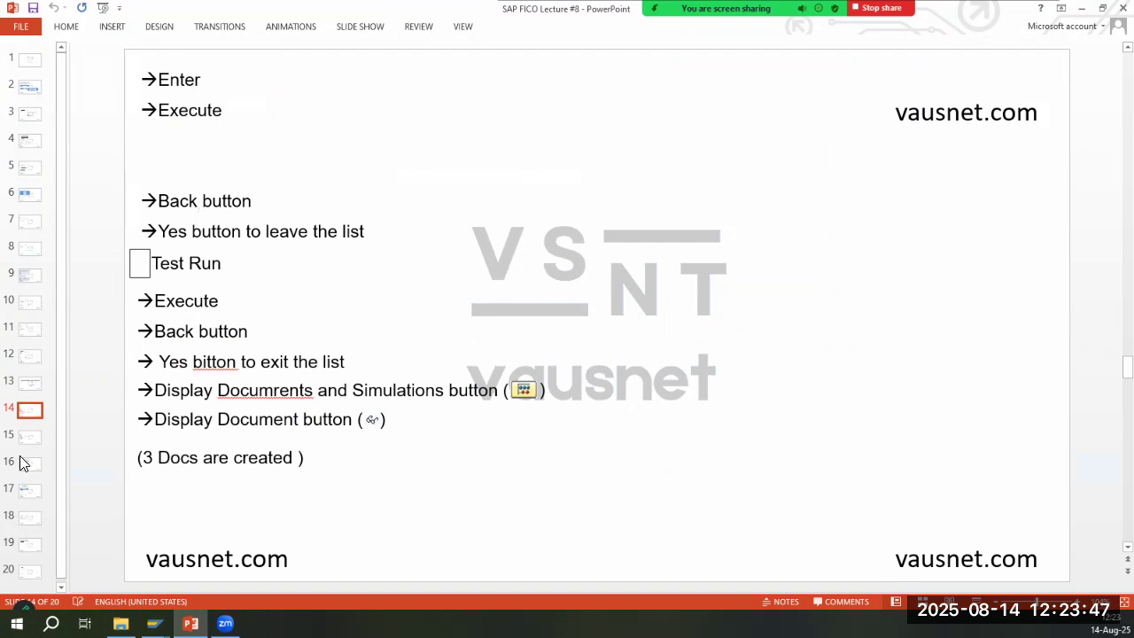
key(alt+Tab)
key(alt+Tab)
click(30, 436)
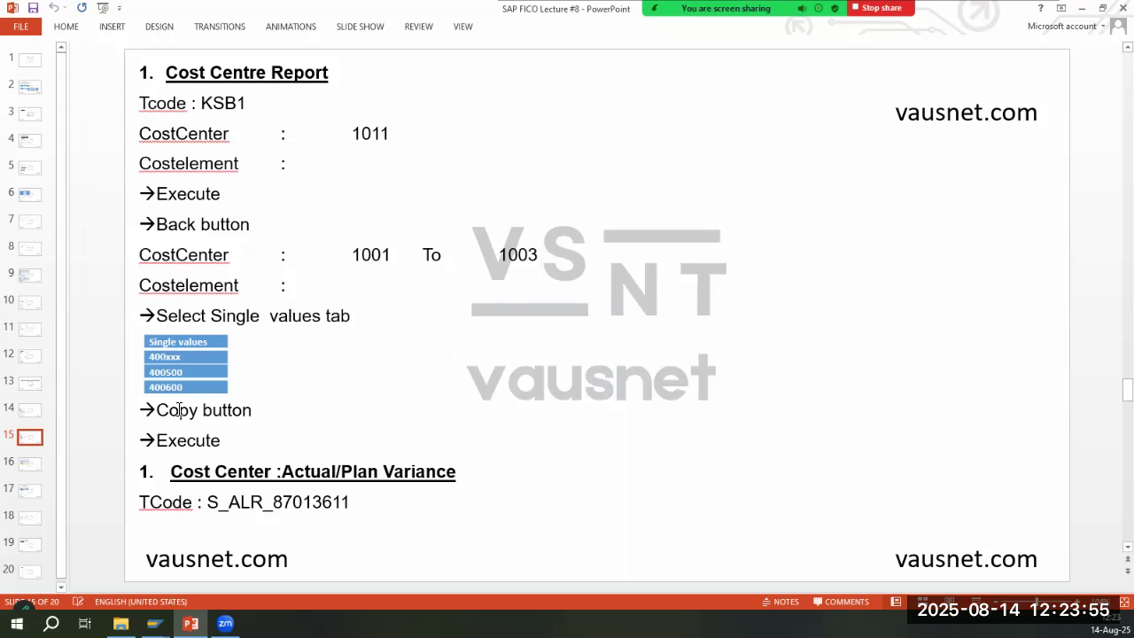
key(alt+Tab)
key(alt+Tab)
Return to SAP and execute the test run of the plant admin costs distribution cycle IMCO2
key(alt+Tab)
click(185, 365)
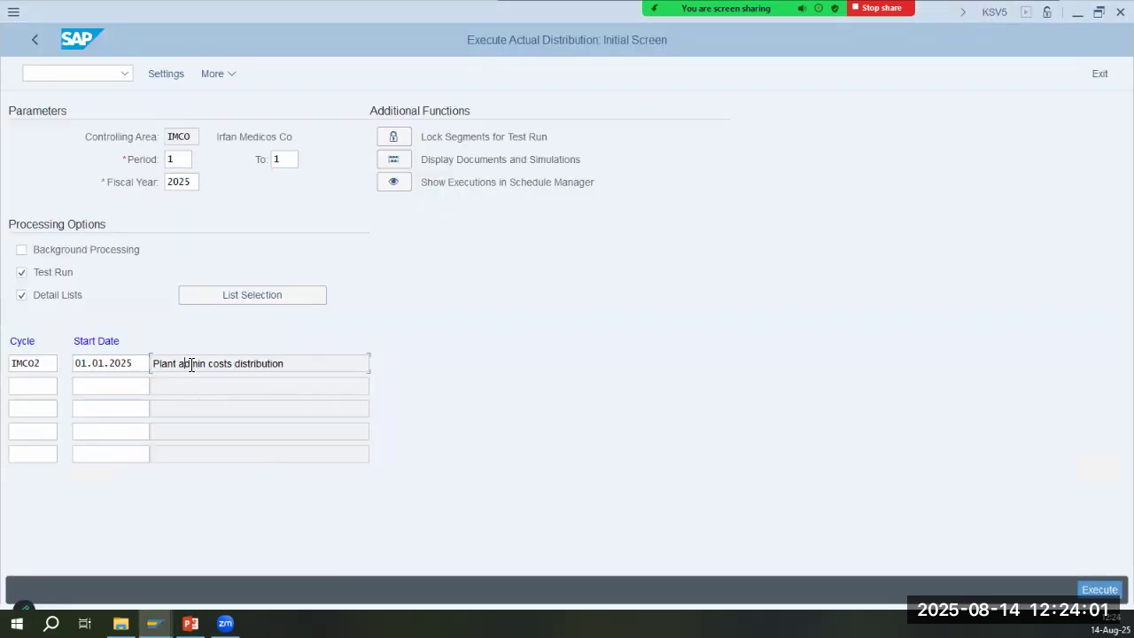
click(1099, 590)
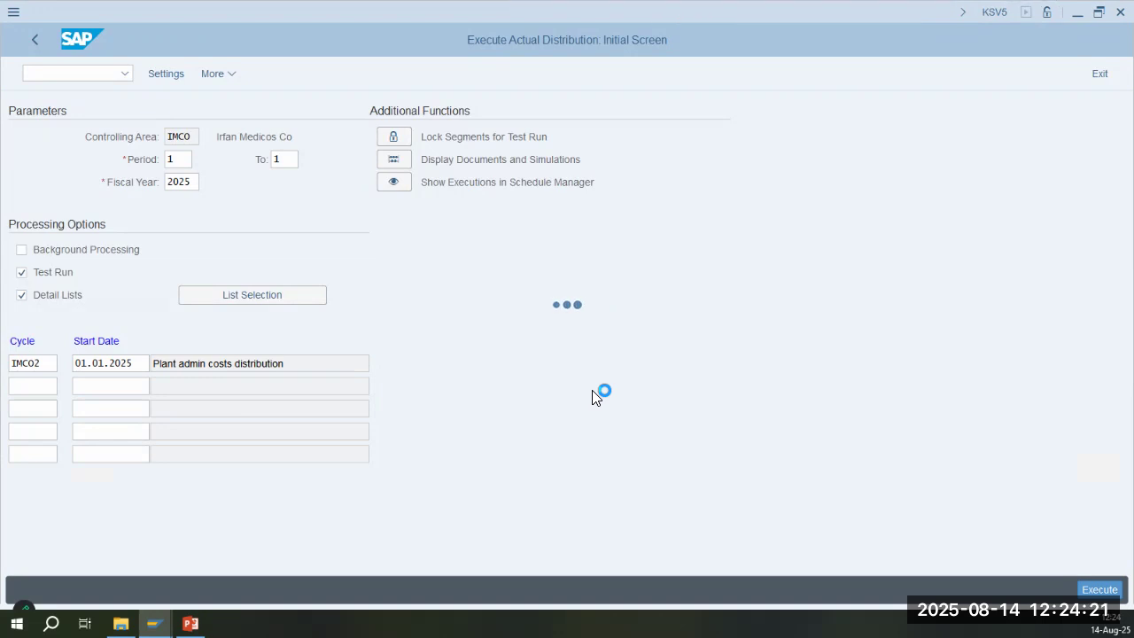
Review the slides on the cost center actual/plan variance report and Allocation by Periodic Reposting while the test run processes
key(alt+Tab)
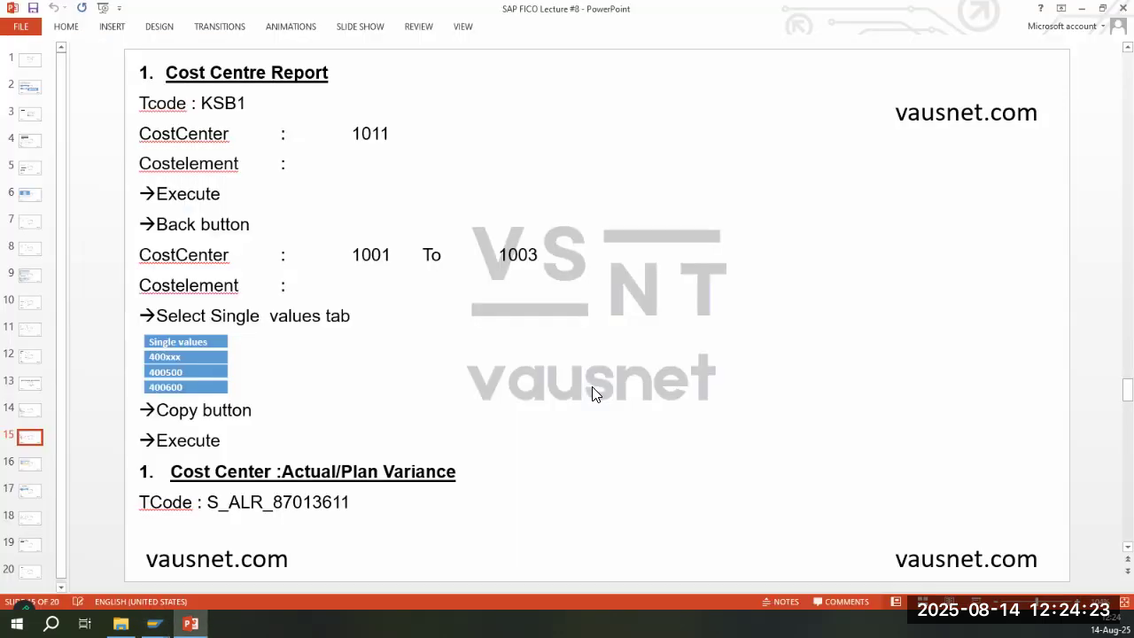
key(alt+Tab)
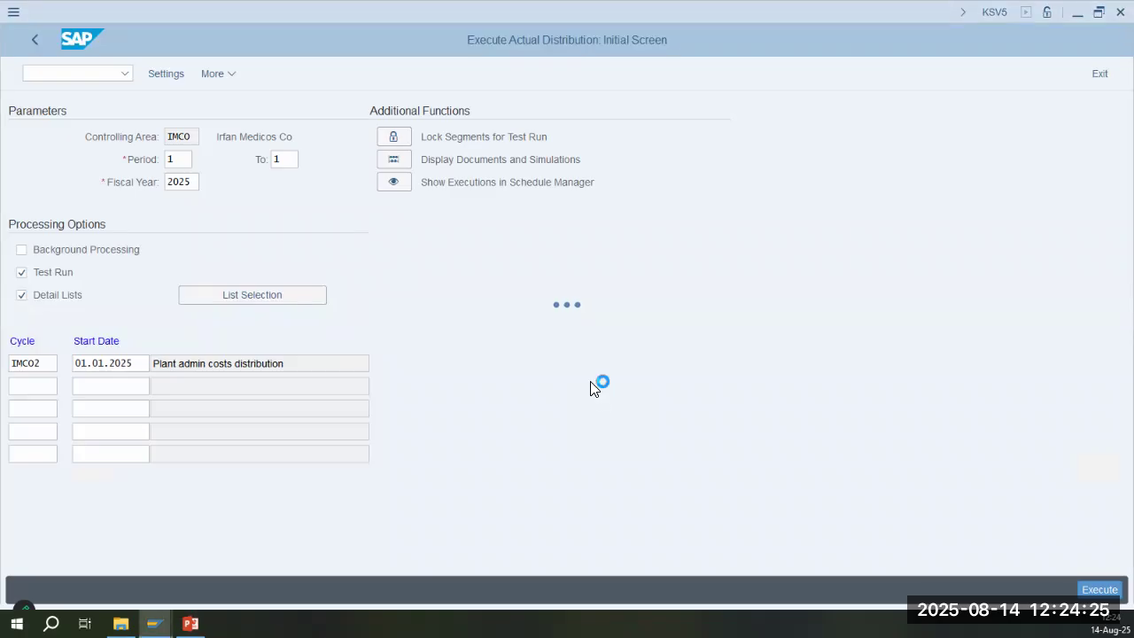
key(alt+Tab)
key(alt+Tab)
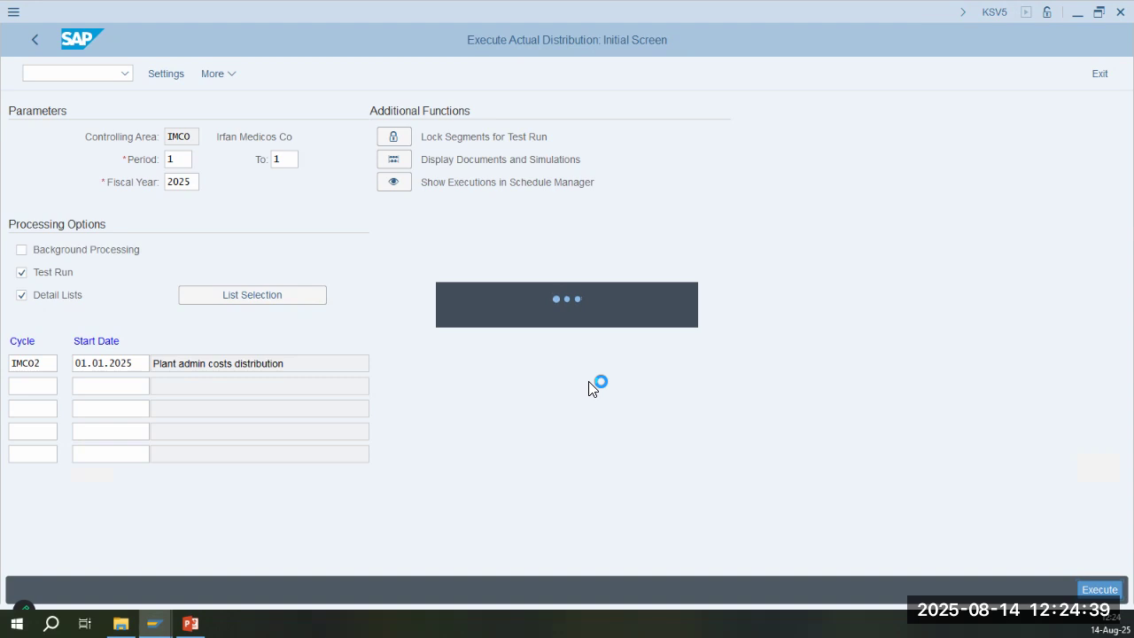
key(alt+Tab)
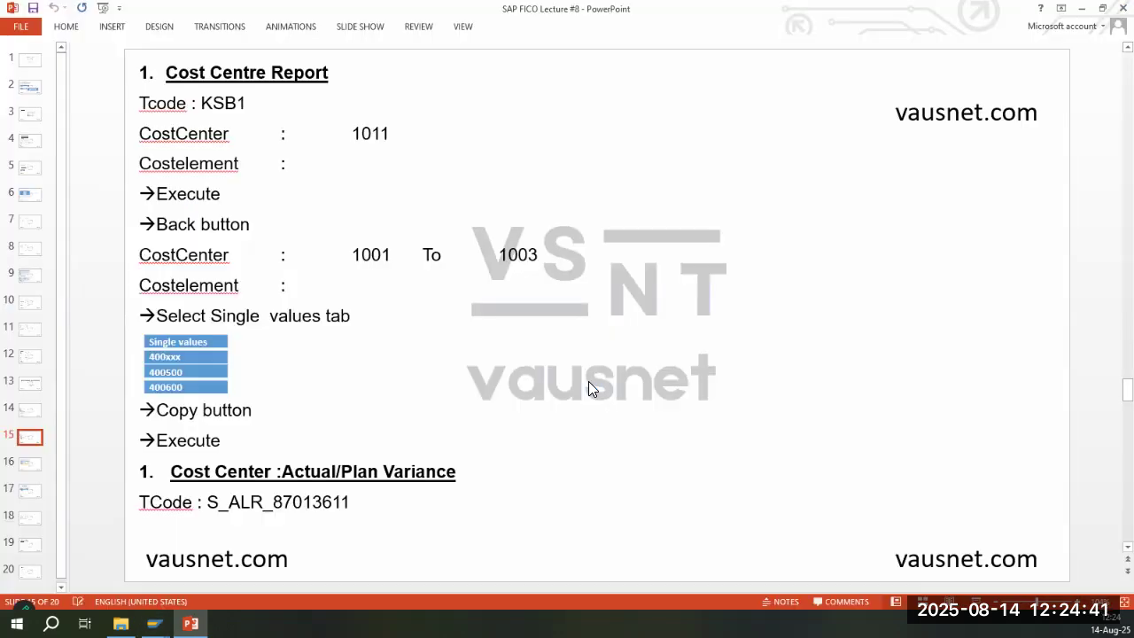
key(alt+Tab)
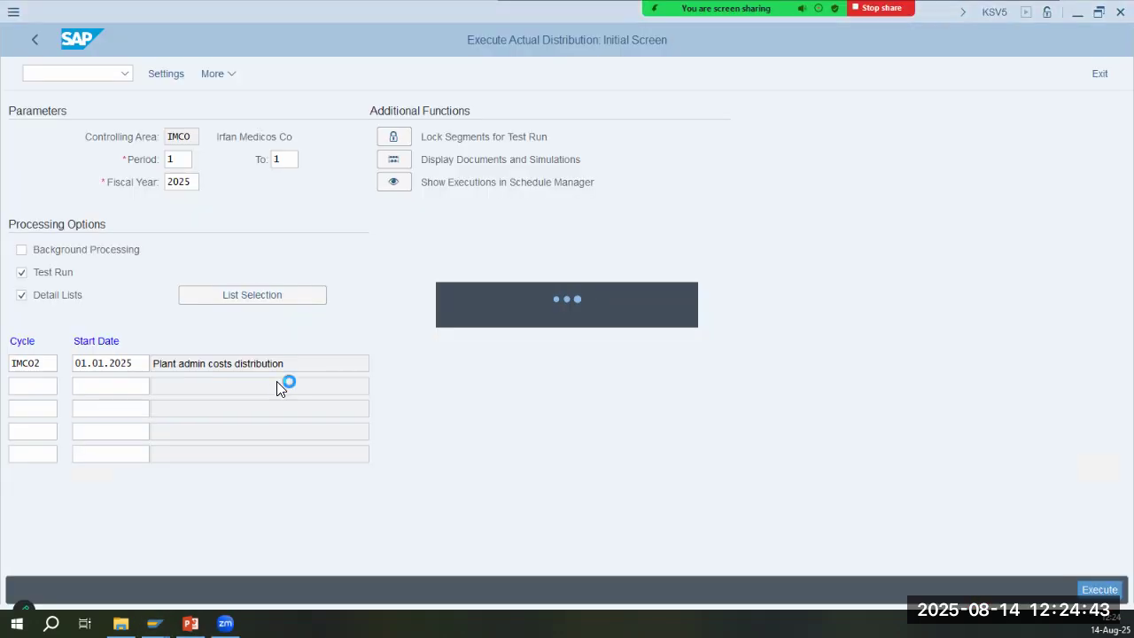
key(alt+Tab)
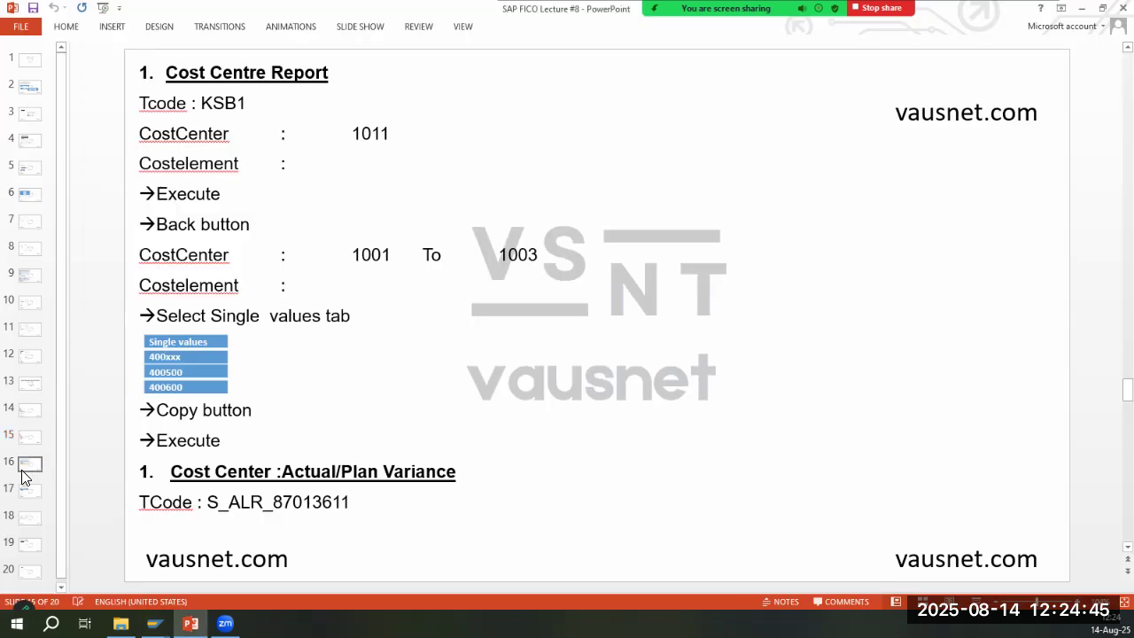
click(27, 463)
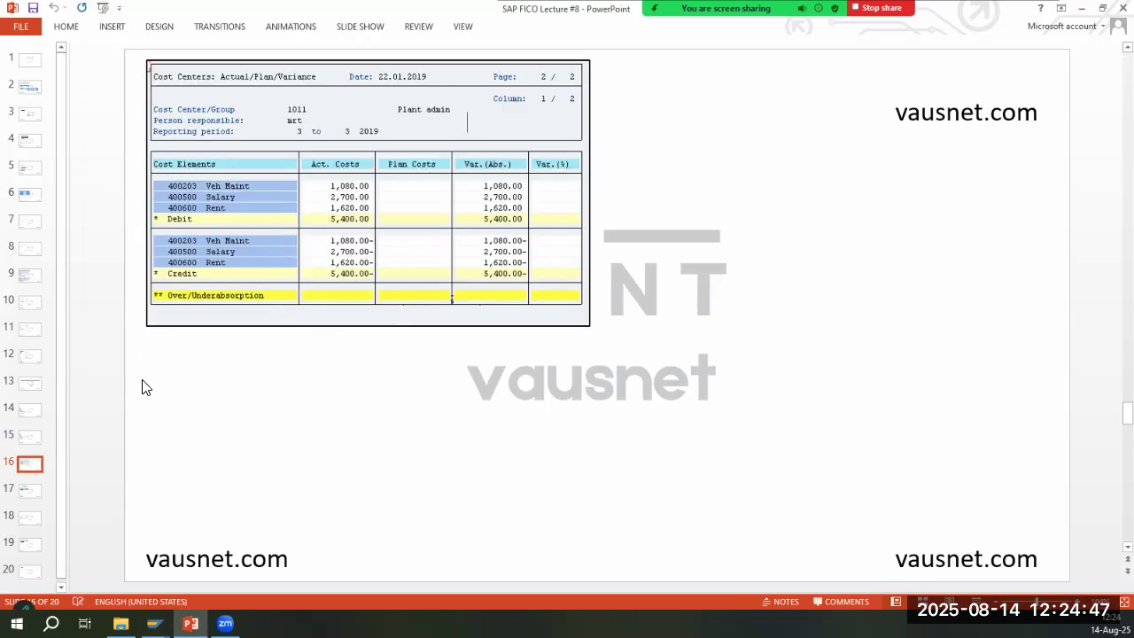
click(42, 493)
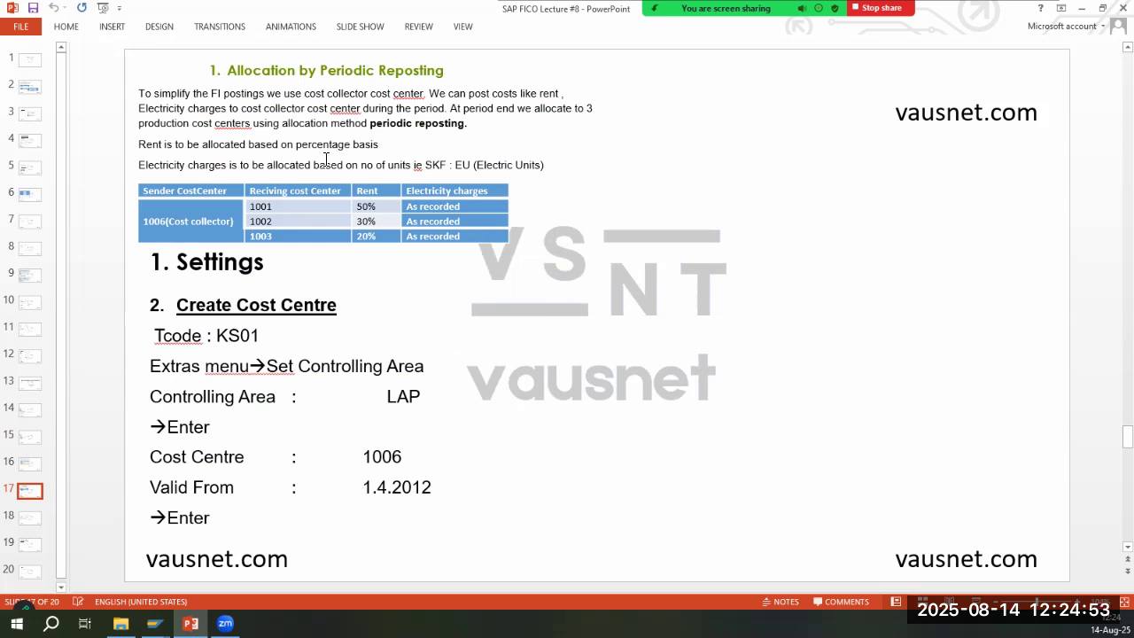
Open the distribution test run's error messages in SAP and examine the sender error for segment VEH
key(alt+Tab)
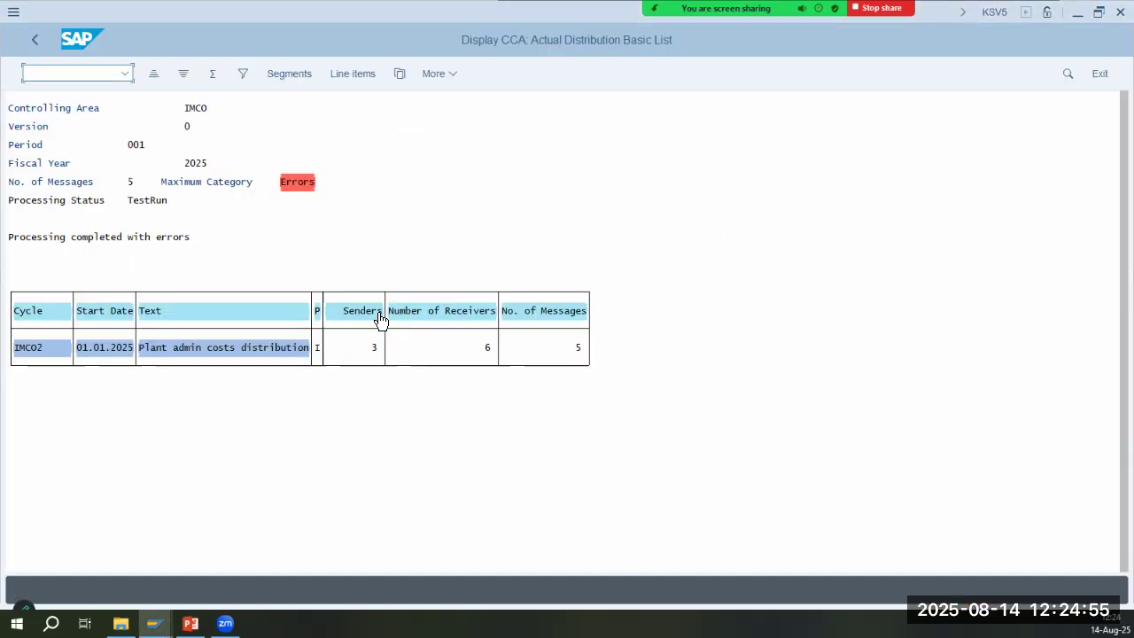
click(310, 197)
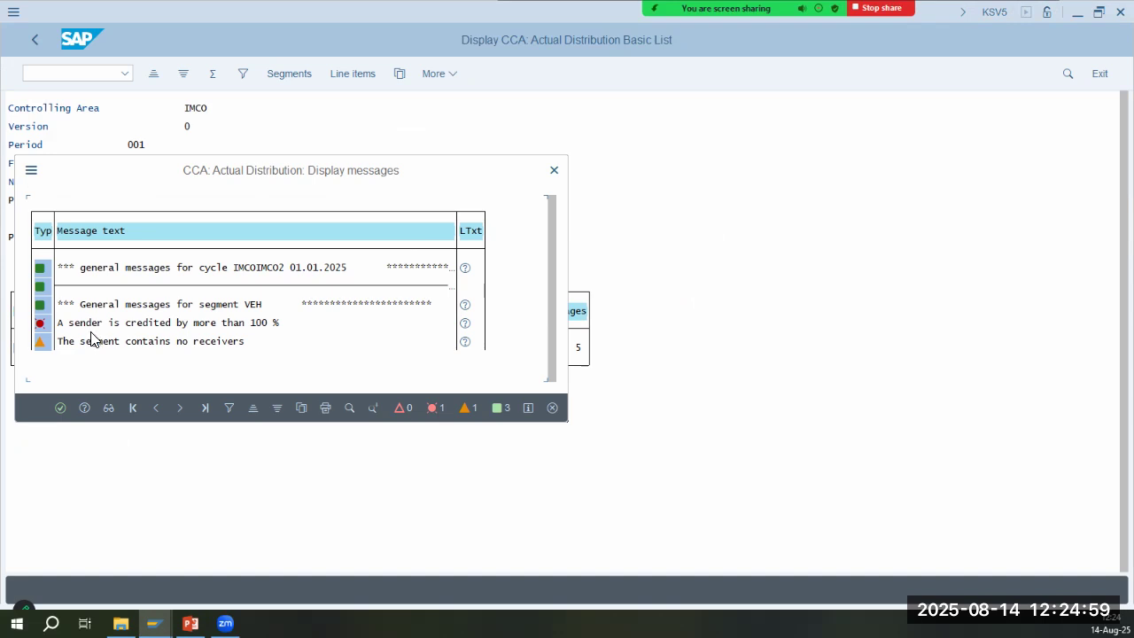
click(250, 325)
click(264, 325)
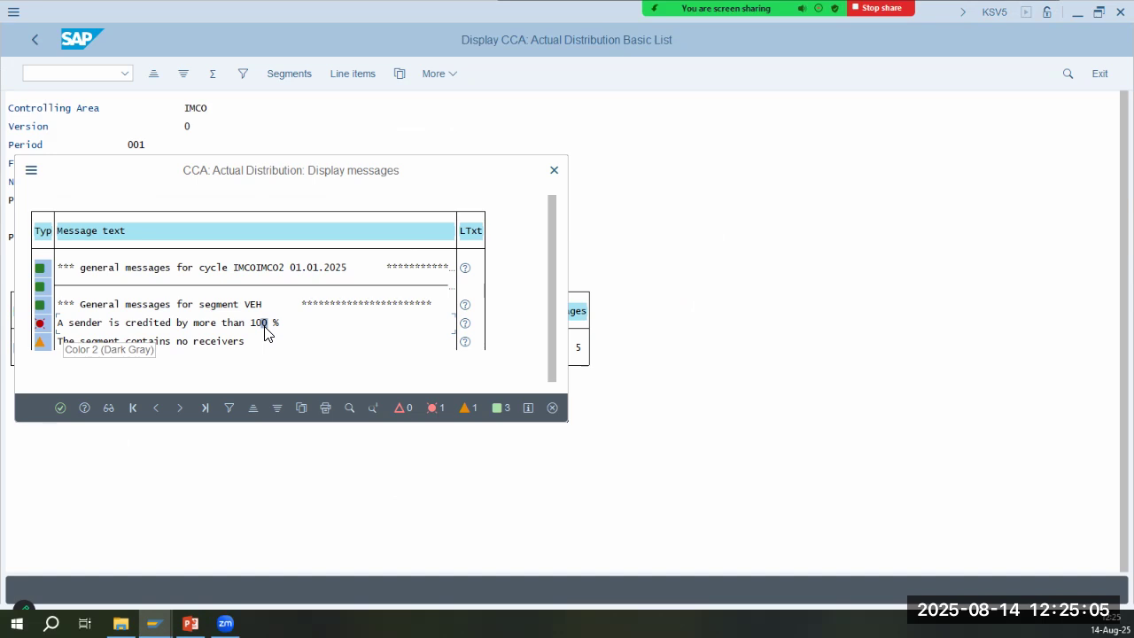
Read the long text of the sender credit error, covering its diagnosis, system response and correction procedure, and close the message list
click(465, 324)
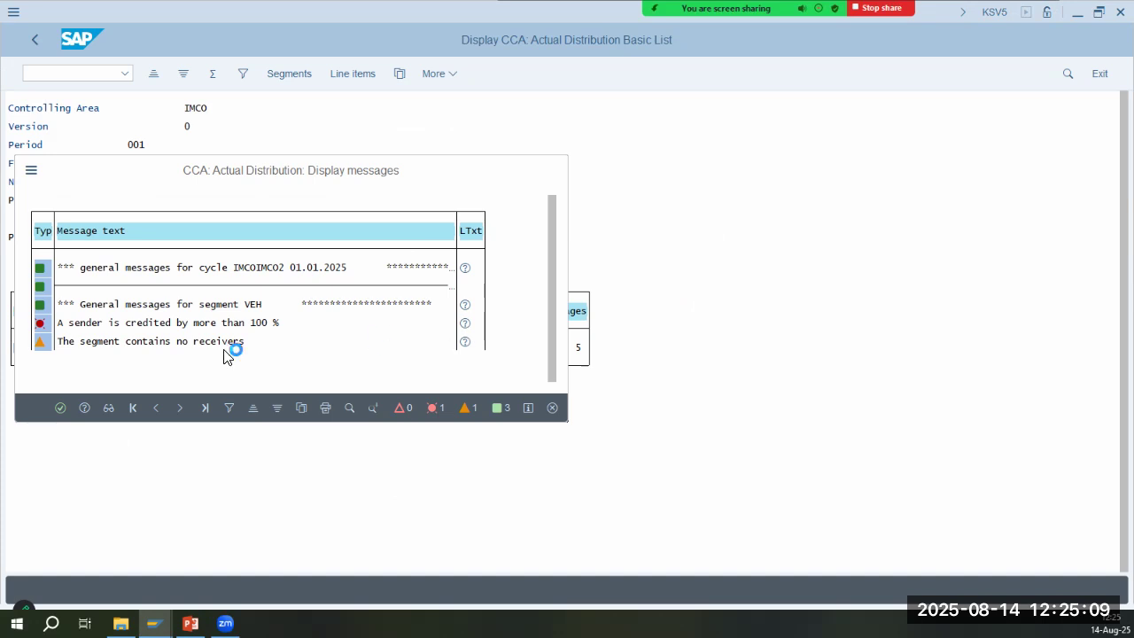
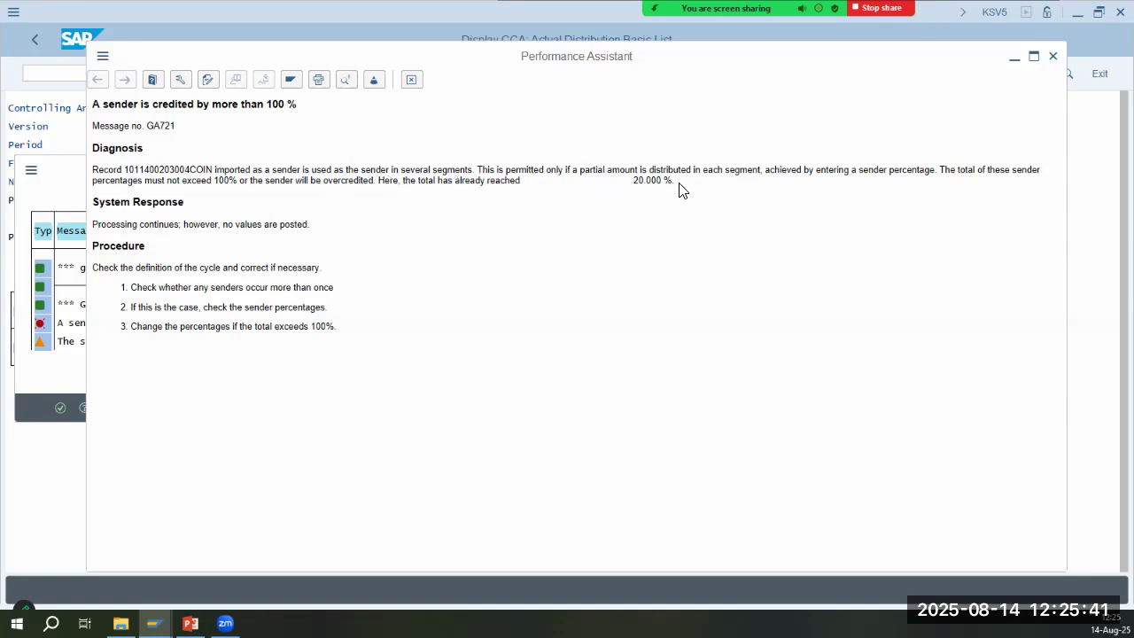
drag(681, 183, 595, 181)
drag(139, 225, 357, 226)
click(199, 286)
drag(130, 287, 314, 288)
click(244, 307)
drag(192, 287, 334, 288)
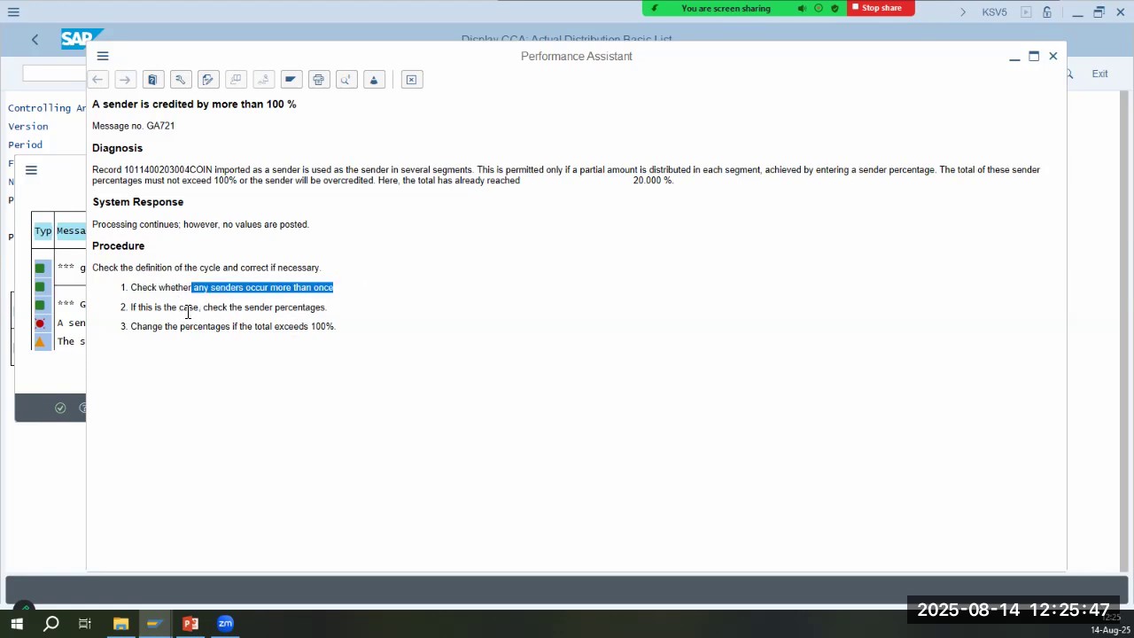
drag(179, 307, 327, 308)
click(144, 330)
drag(131, 327, 367, 335)
click(274, 134)
click(411, 80)
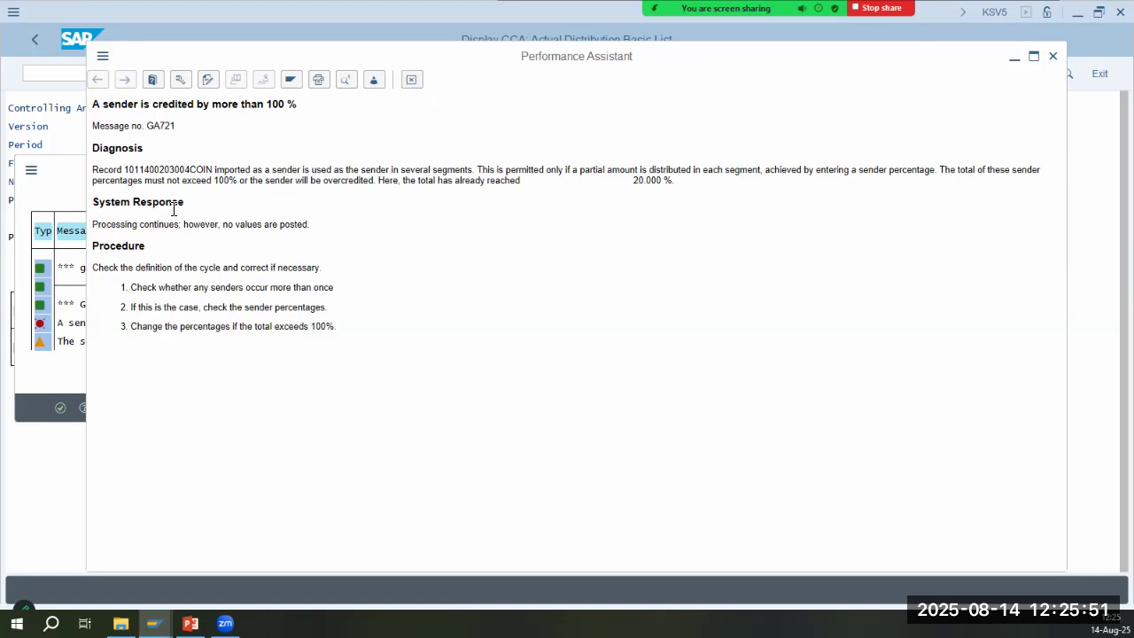
click(552, 407)
Switch to PowerPoint and review the slides on the cost collector cost center, KANK number ranges and SKF creation
key(alt+Tab)
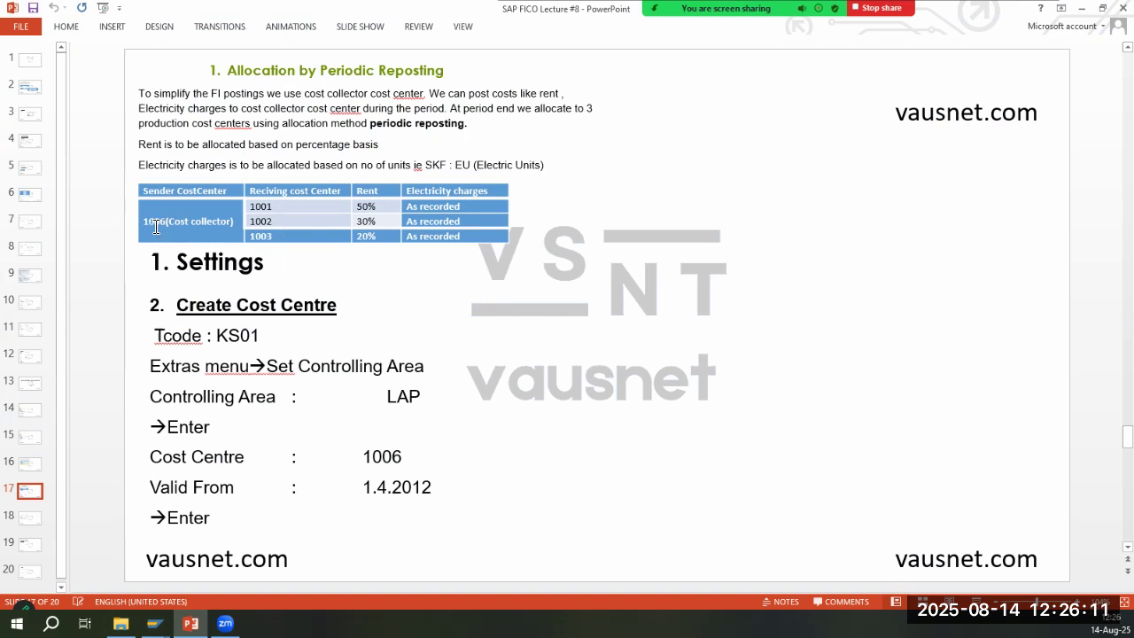
click(31, 518)
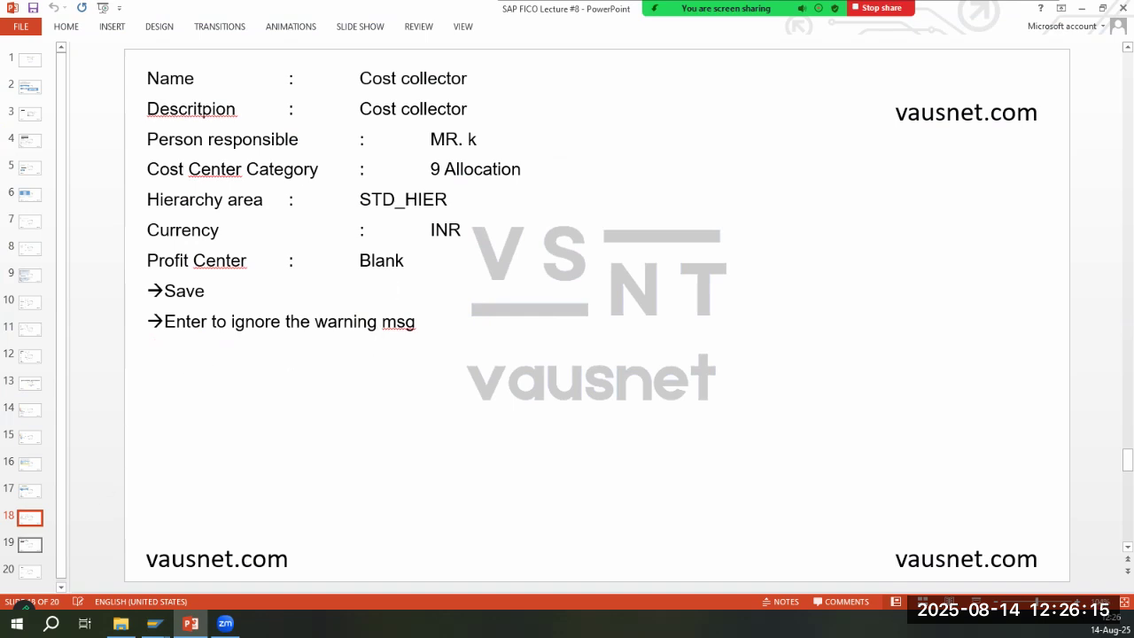
click(30, 544)
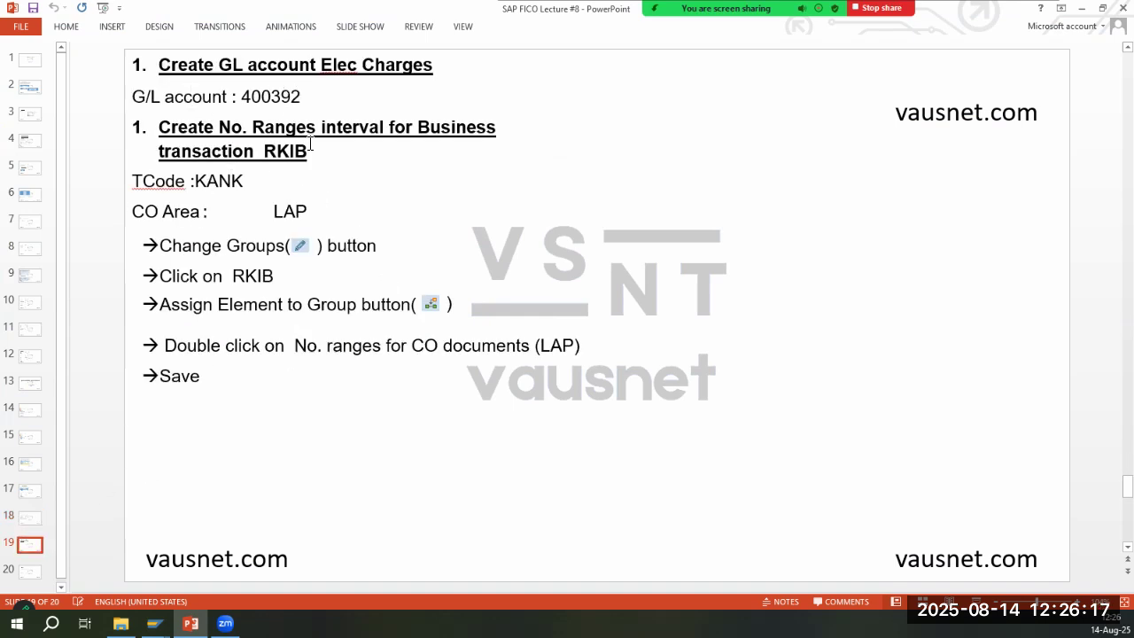
key(Down)
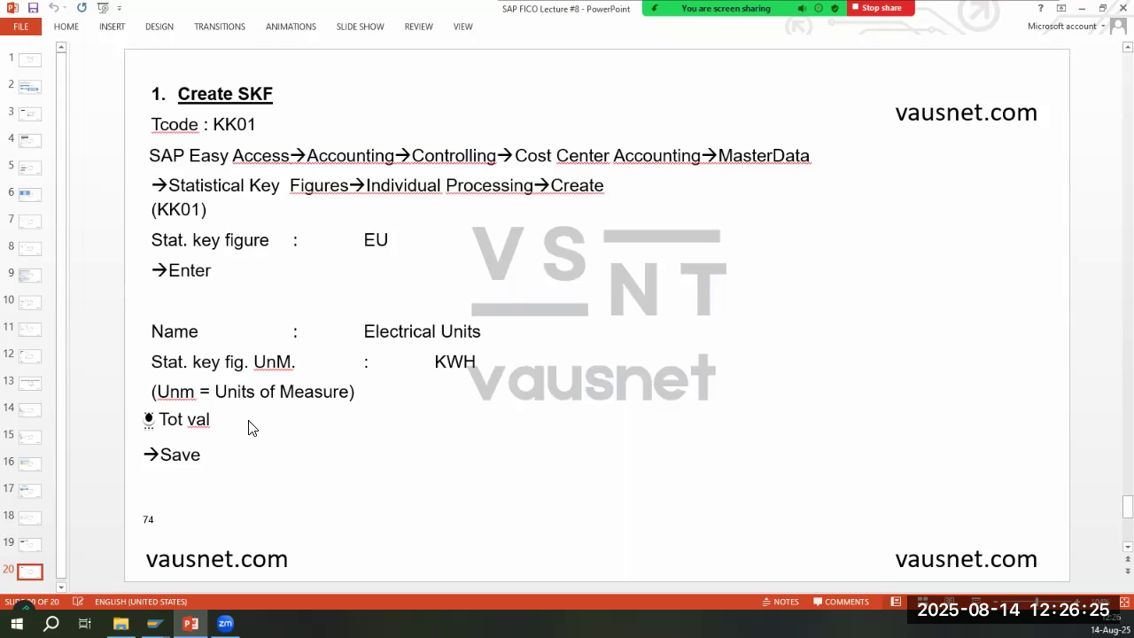
Return to SAP and open distribution cycle IMCO2, starting 01.01.2025, for changes in transaction KSV2
key(alt+Tab)
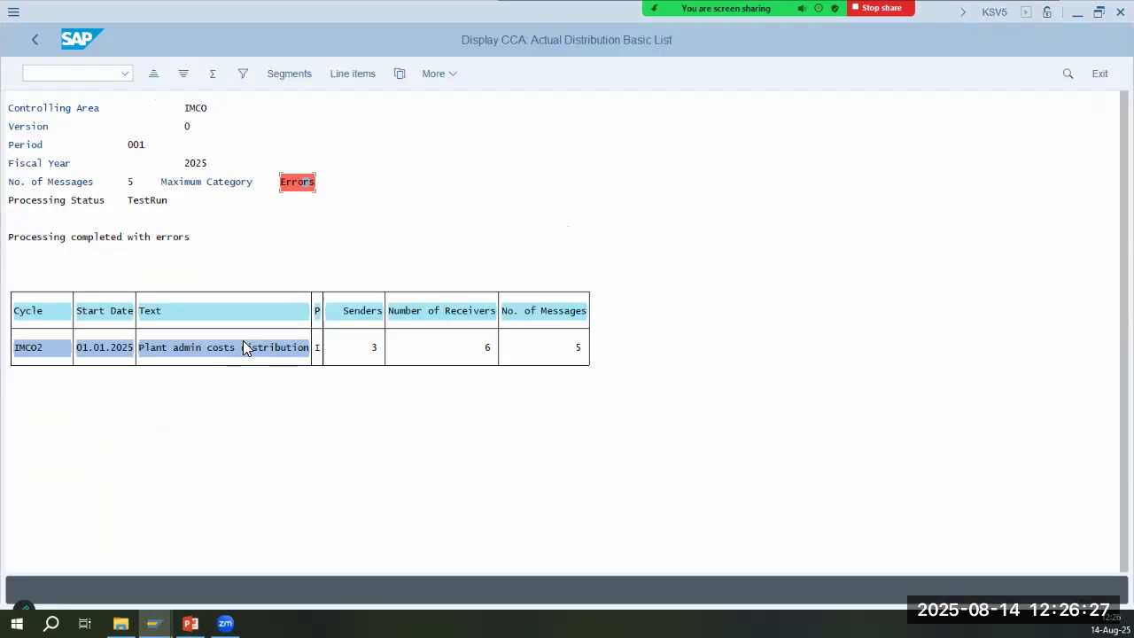
click(88, 73)
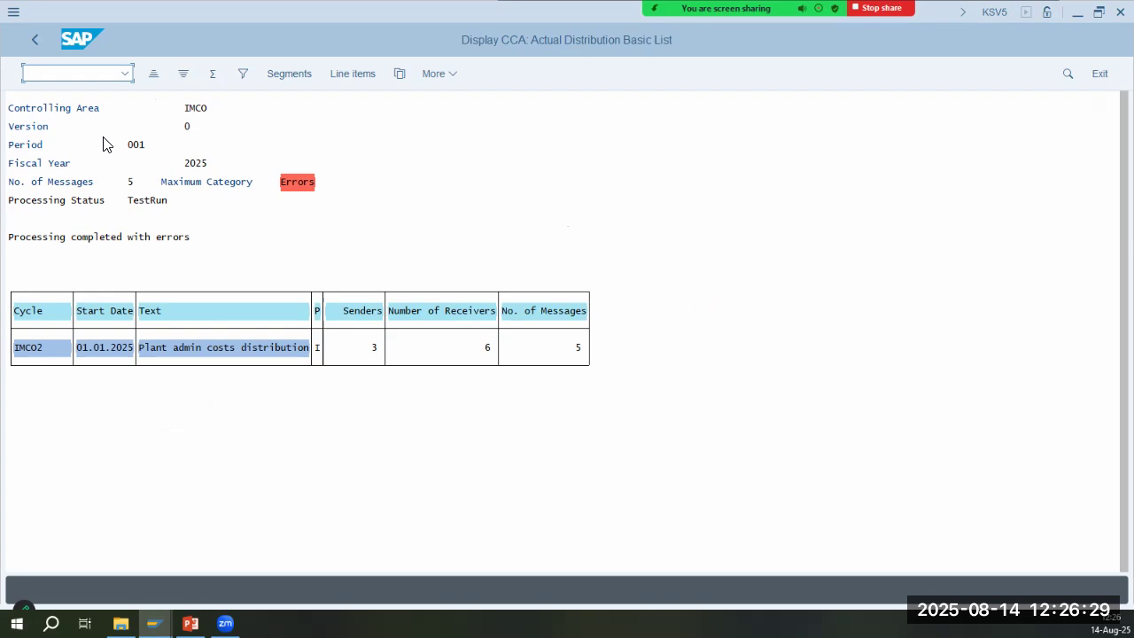
key(BackSpace)
key(BackSpace)
key(BackSpace)
key(BackSpace)
key(BackSpace)
text(ksv2)
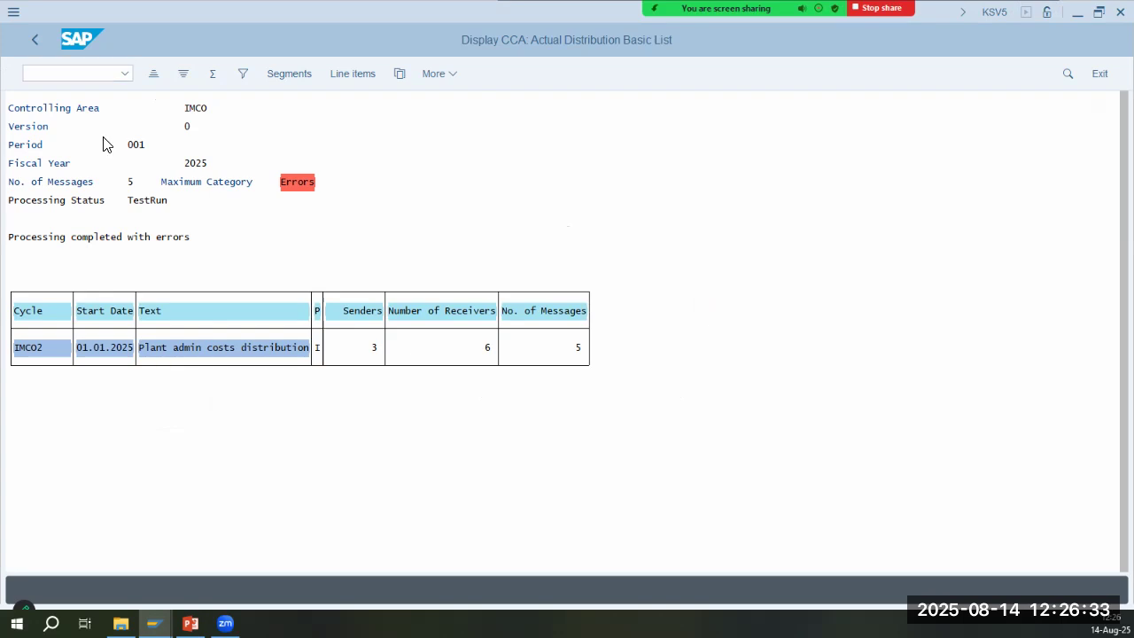
key(Return)
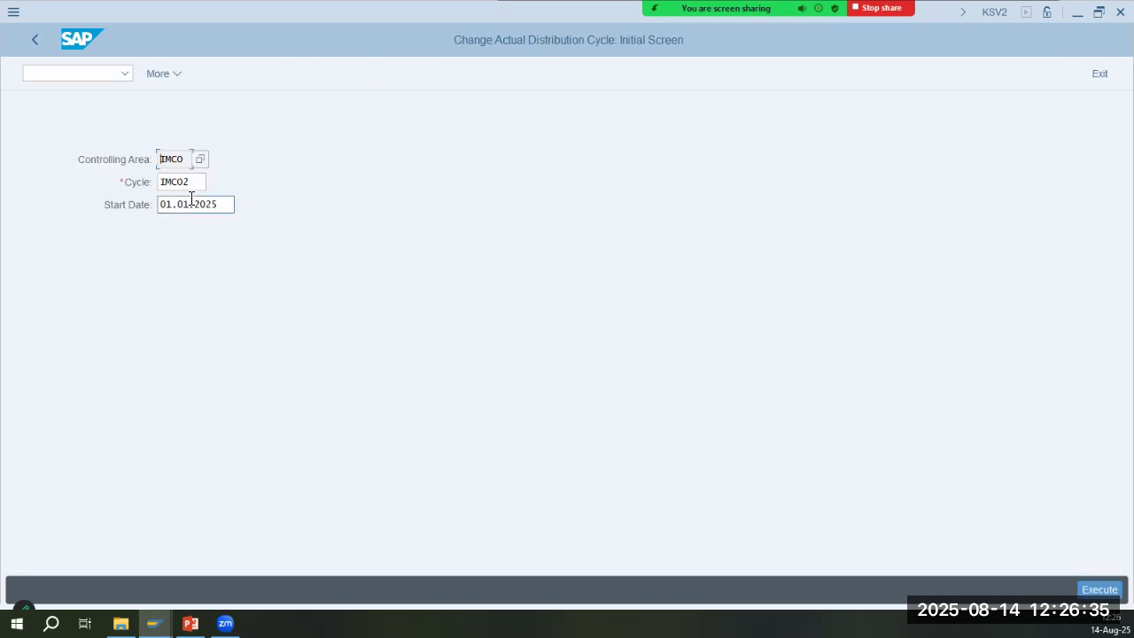
key(Return)
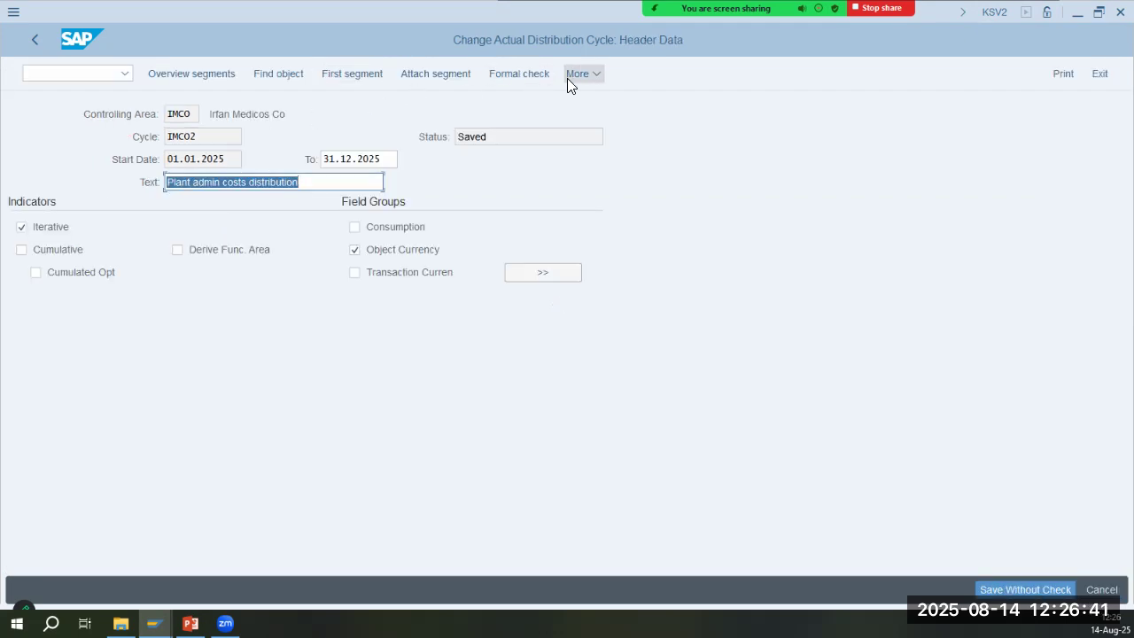
Delete the RENT and VEH segments from the segment overview of cycle IMCO2 and close the overview
click(198, 74)
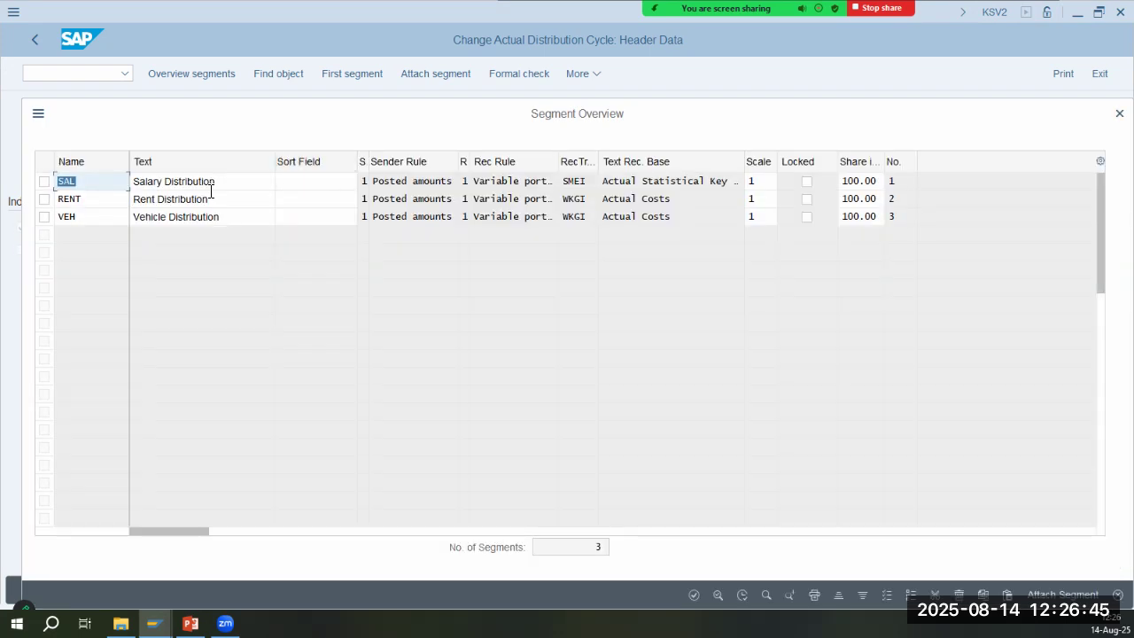
click(212, 196)
click(680, 199)
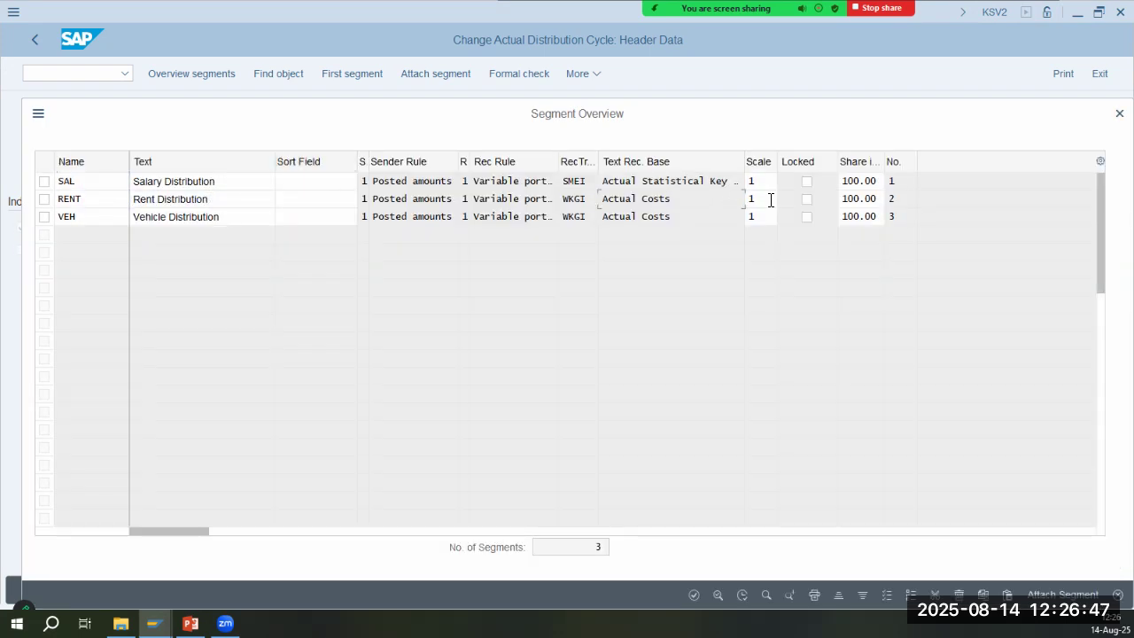
click(893, 200)
click(671, 198)
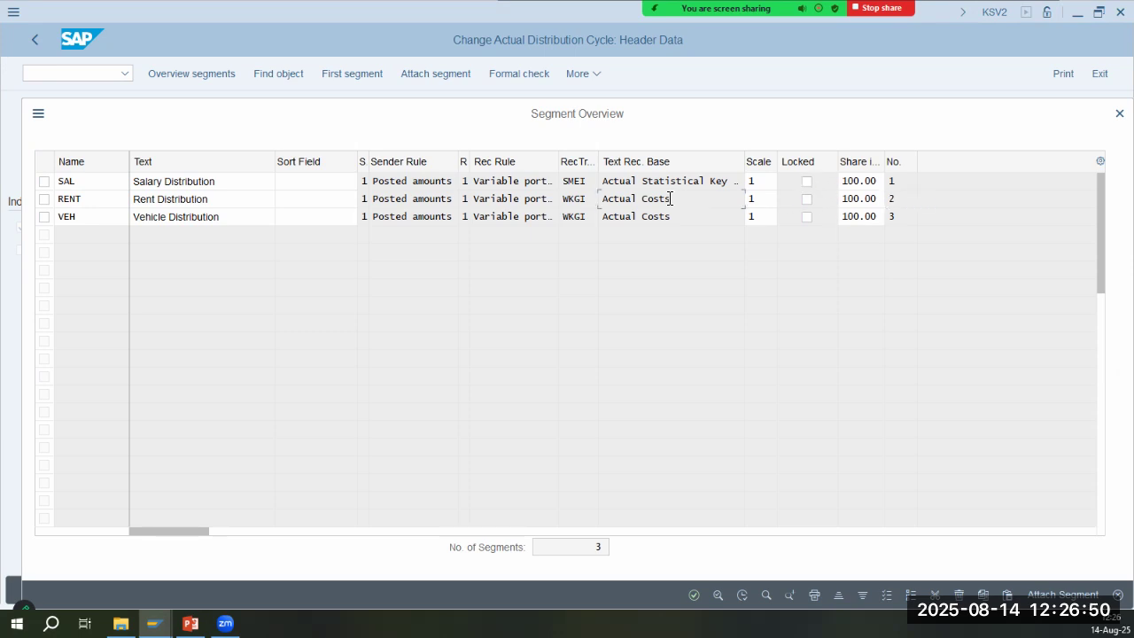
click(44, 199)
click(44, 216)
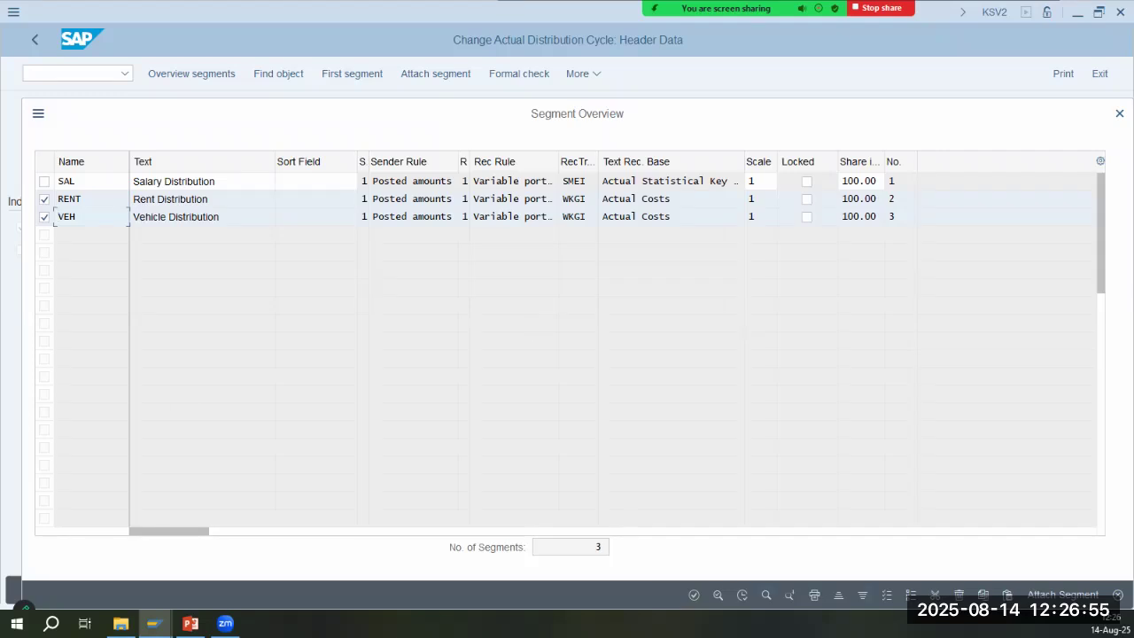
click(959, 595)
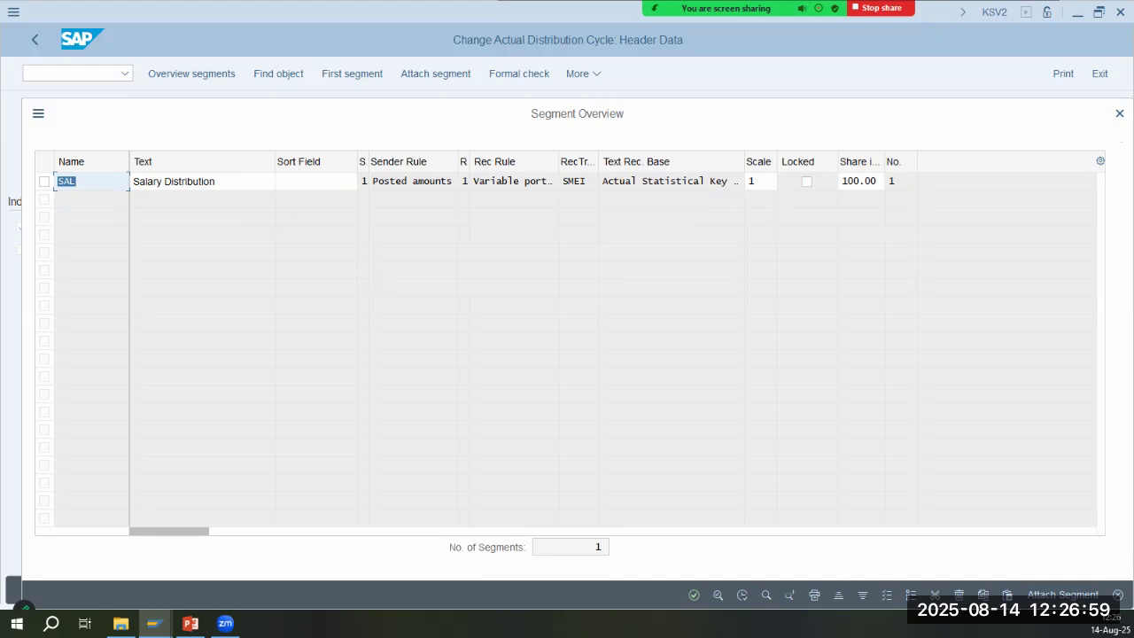
key(Return)
click(1120, 113)
Try to attach a new segment RENT with the text Rent Distribution, and cancel the segment processing
click(431, 76)
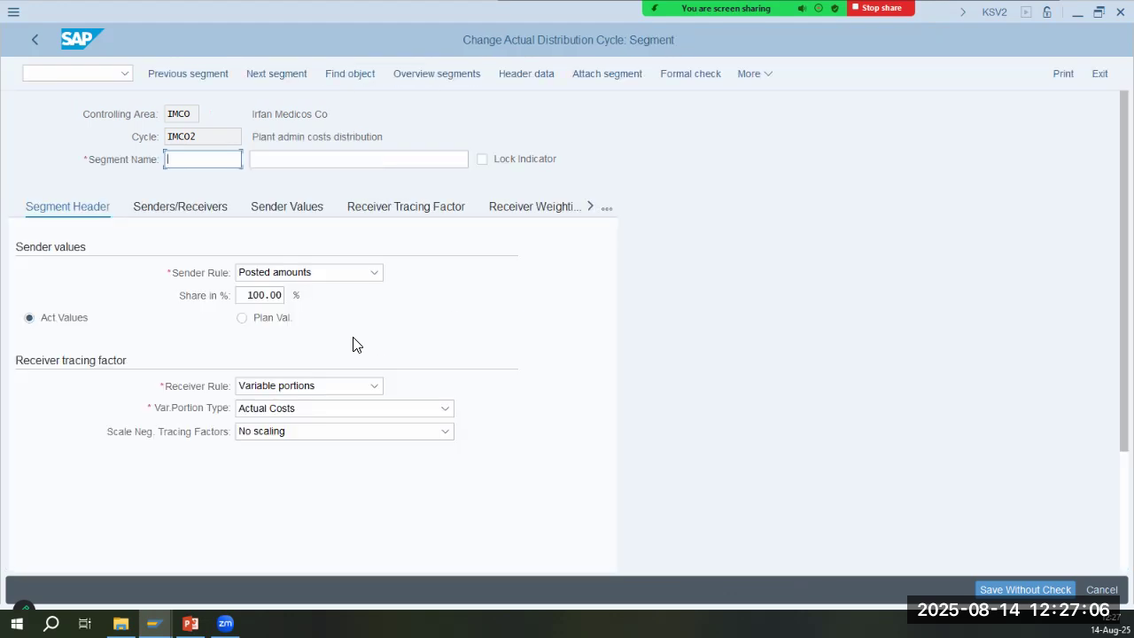
text(r)
click(203, 175)
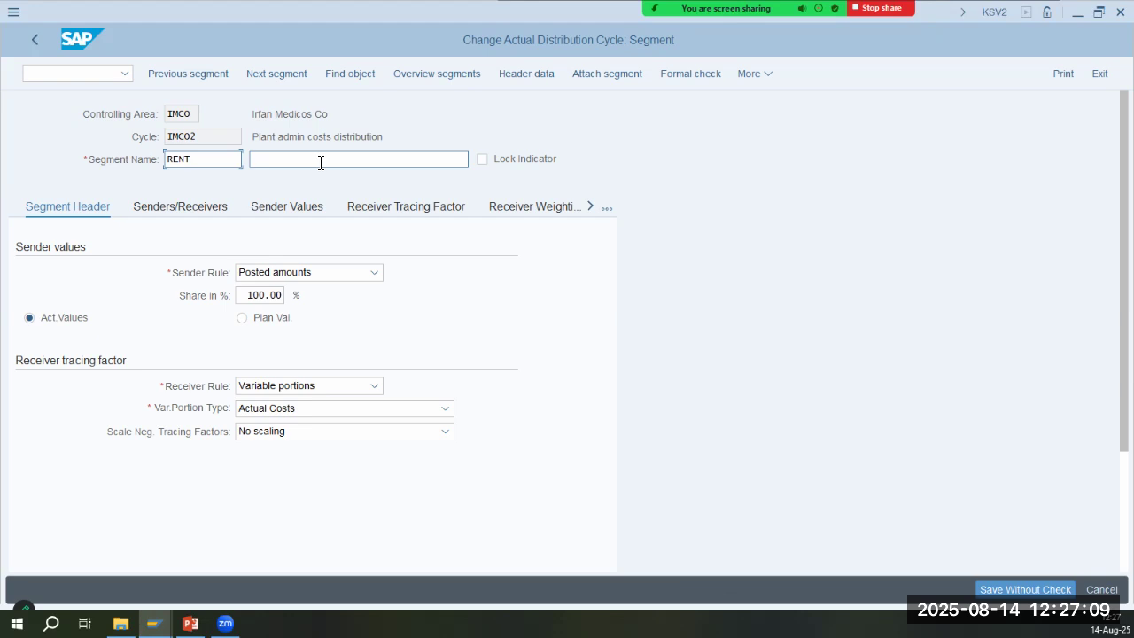
click(321, 159)
text(r)
click(311, 180)
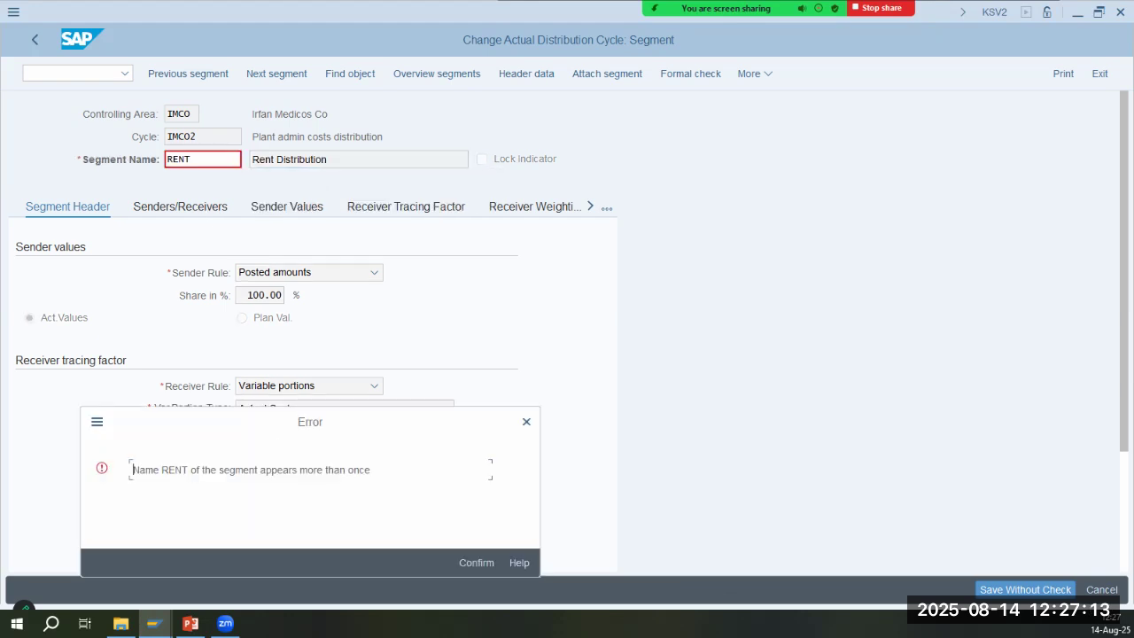
click(476, 562)
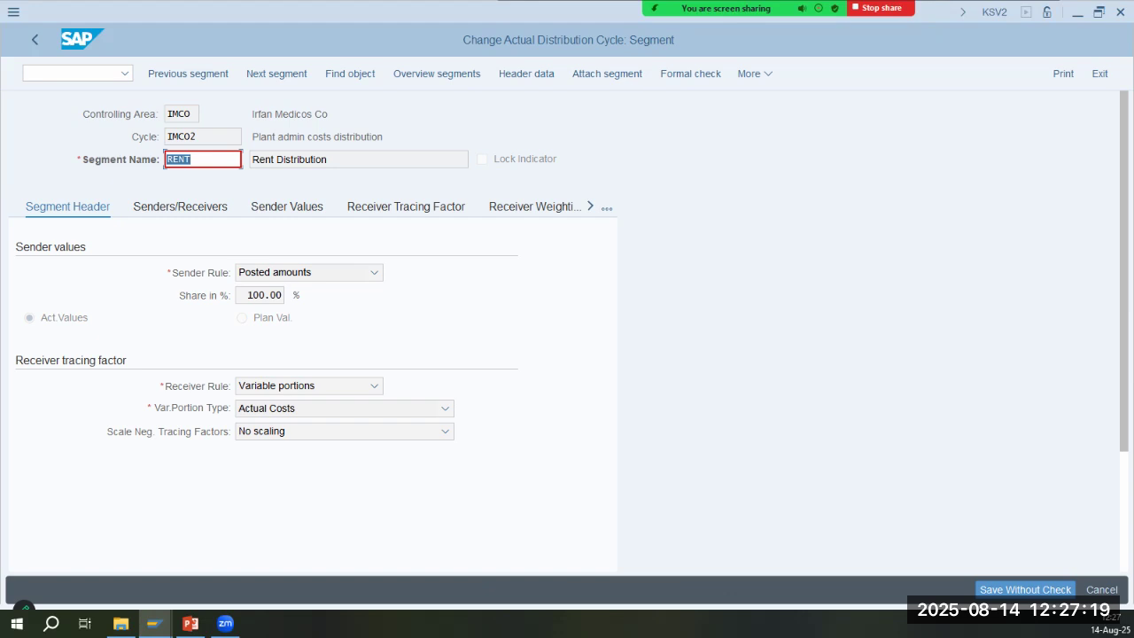
key(F12)
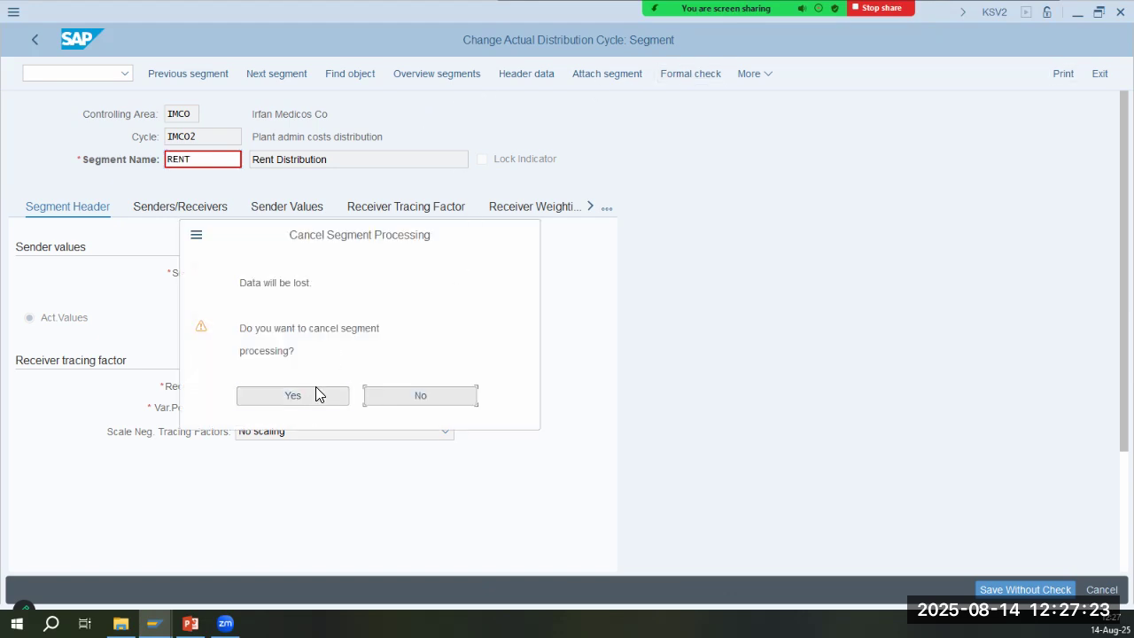
click(292, 395)
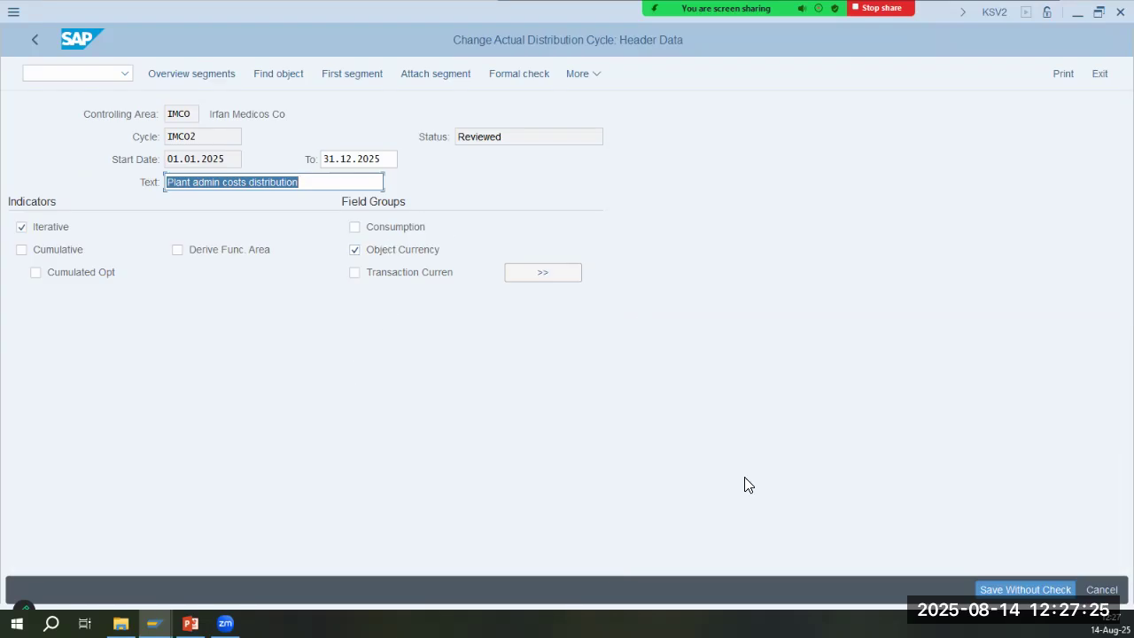
Save cycle IMCO2 without check under the proposed customizing request and reopen it in KSV2
click(1025, 589)
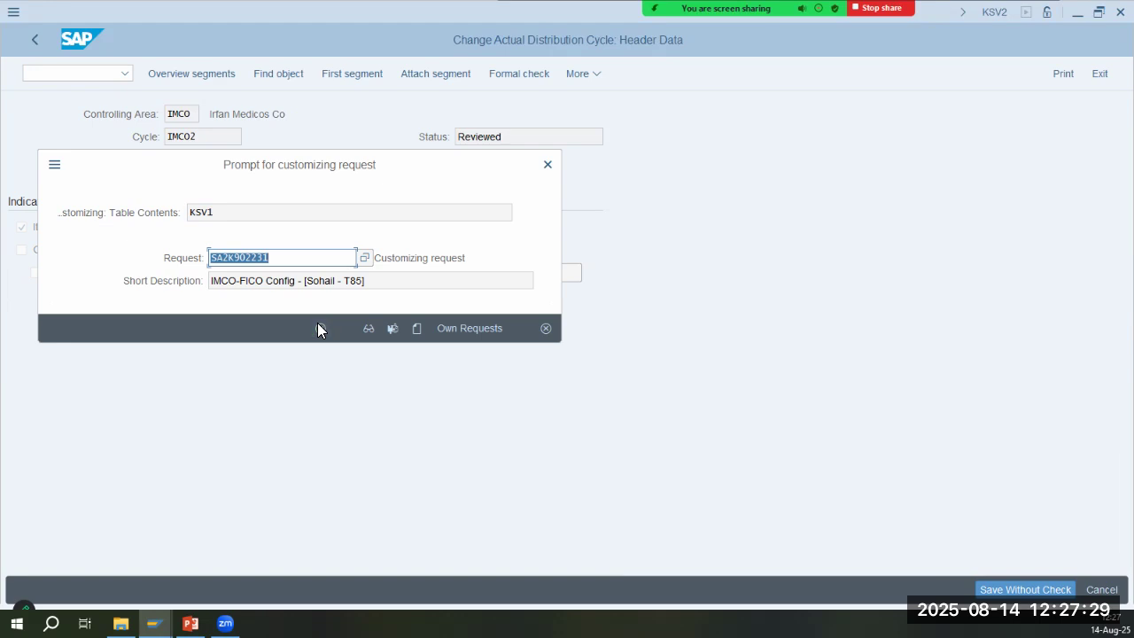
click(319, 329)
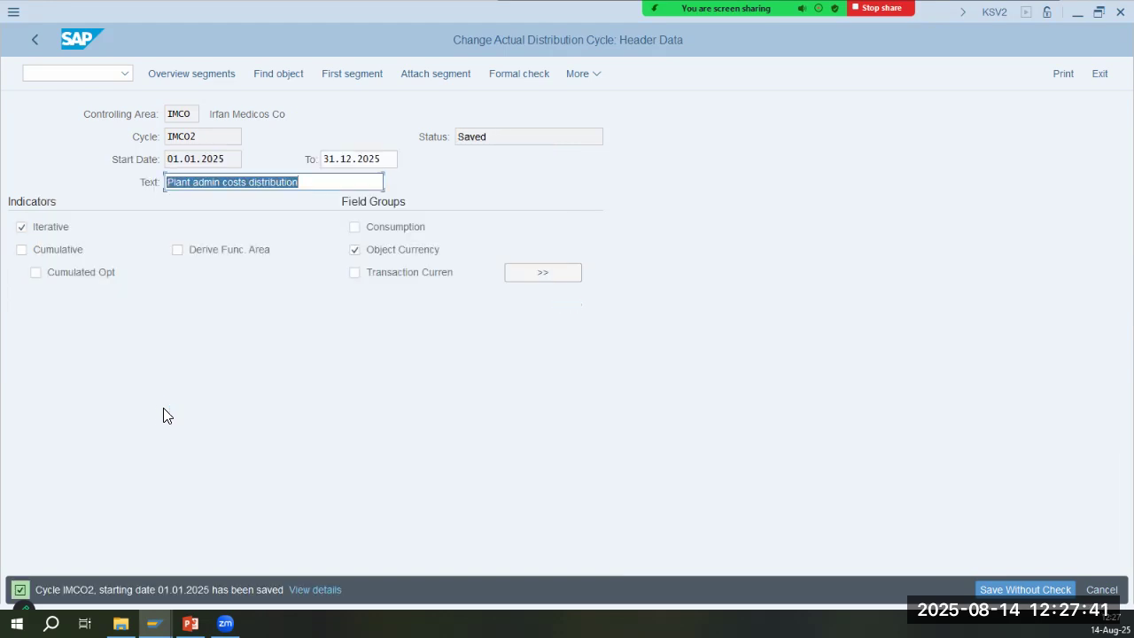
click(78, 72)
text(/nksv2)
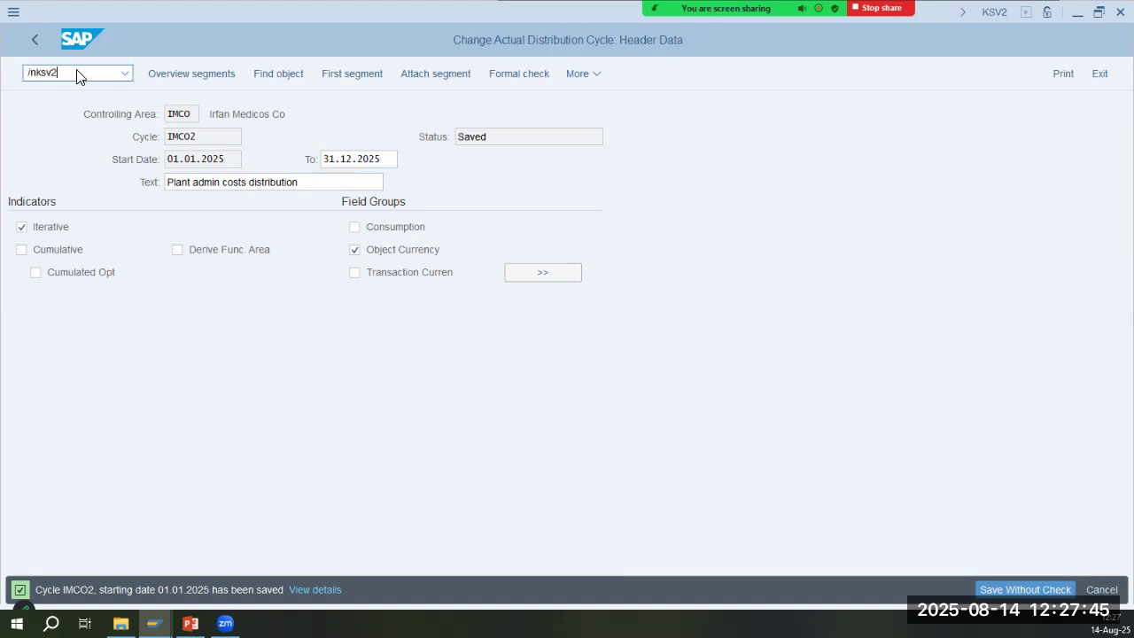
key(Return)
click(222, 203)
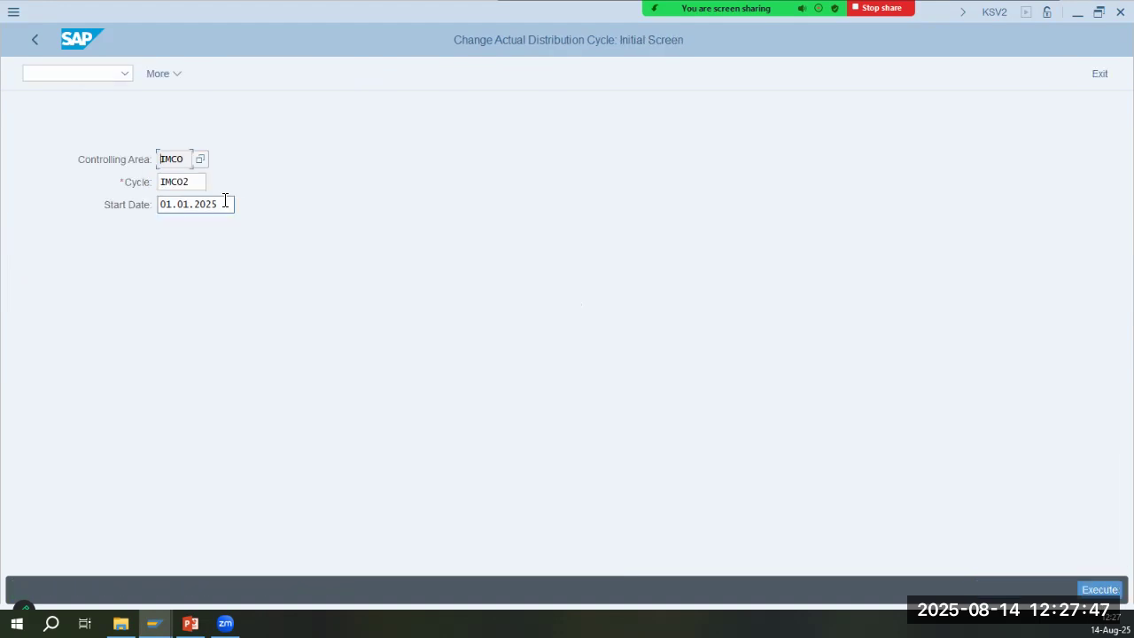
key(Return)
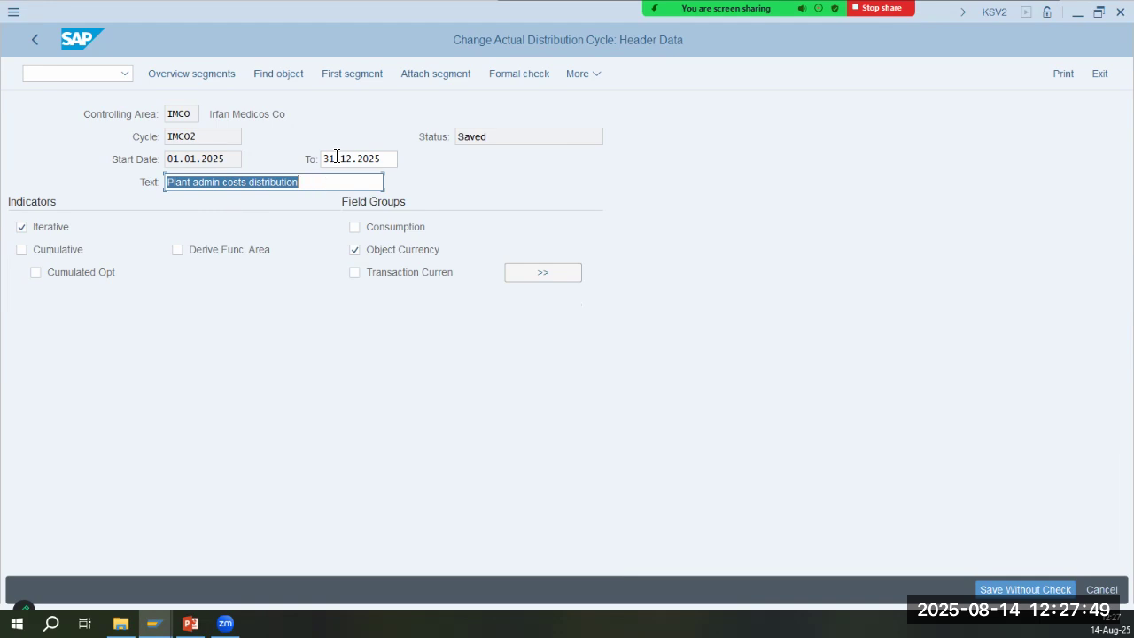
Try again to attach segment RENT, Rent Distribution, to the reopened cycle and discard the segment data
click(420, 75)
text(rent)
key(Tab)
text(R)
key(Down)
key(Tab)
key(Tab)
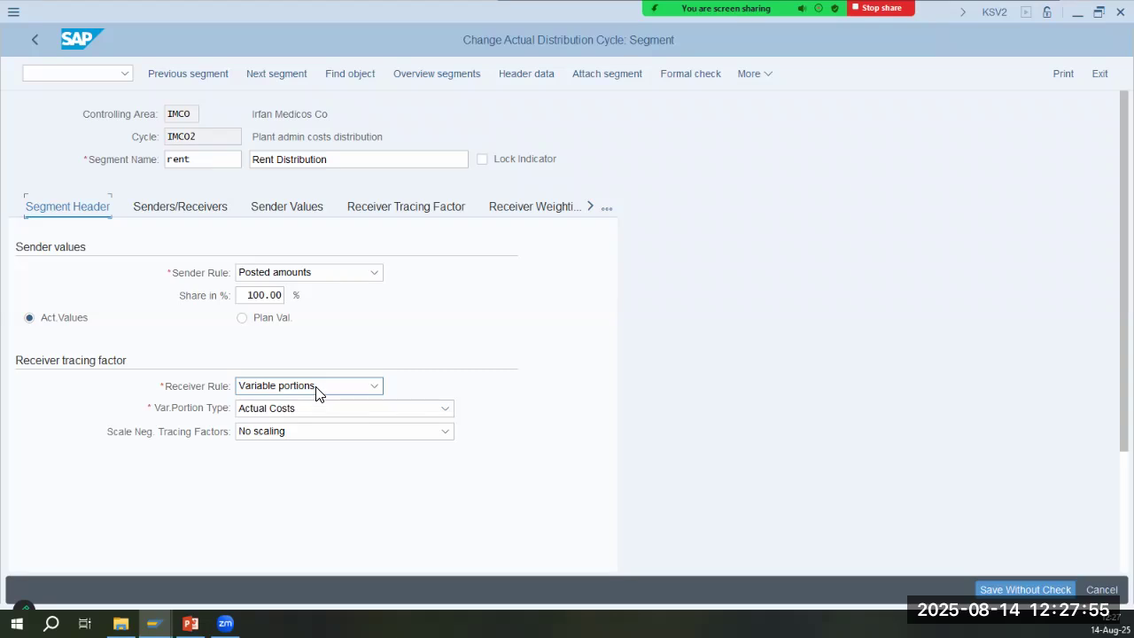
click(198, 211)
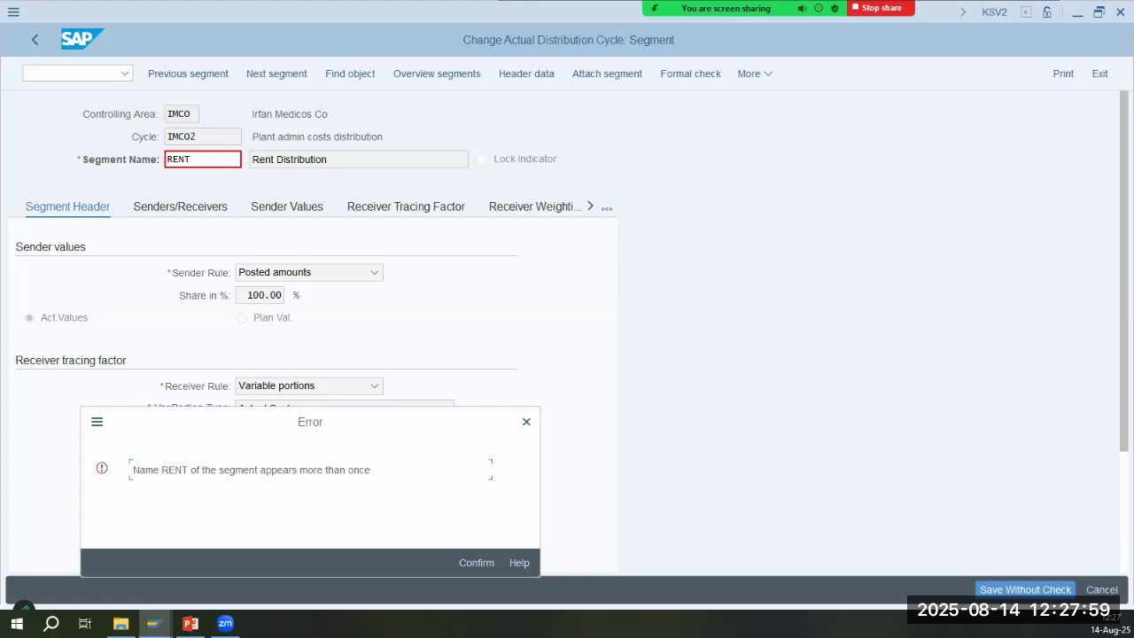
key(Return)
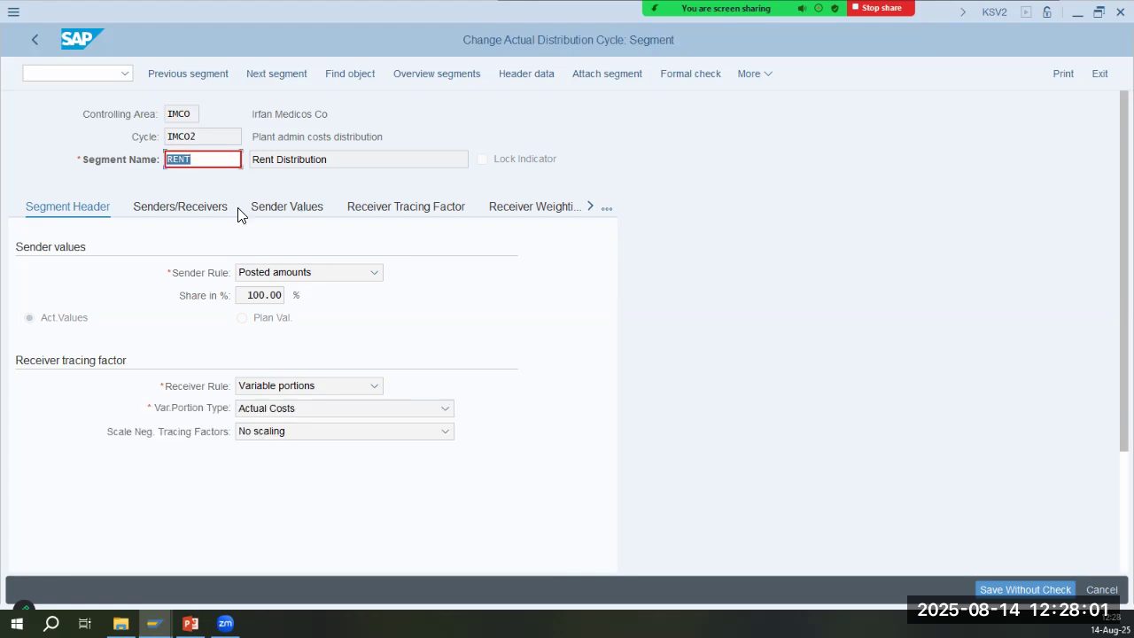
click(432, 72)
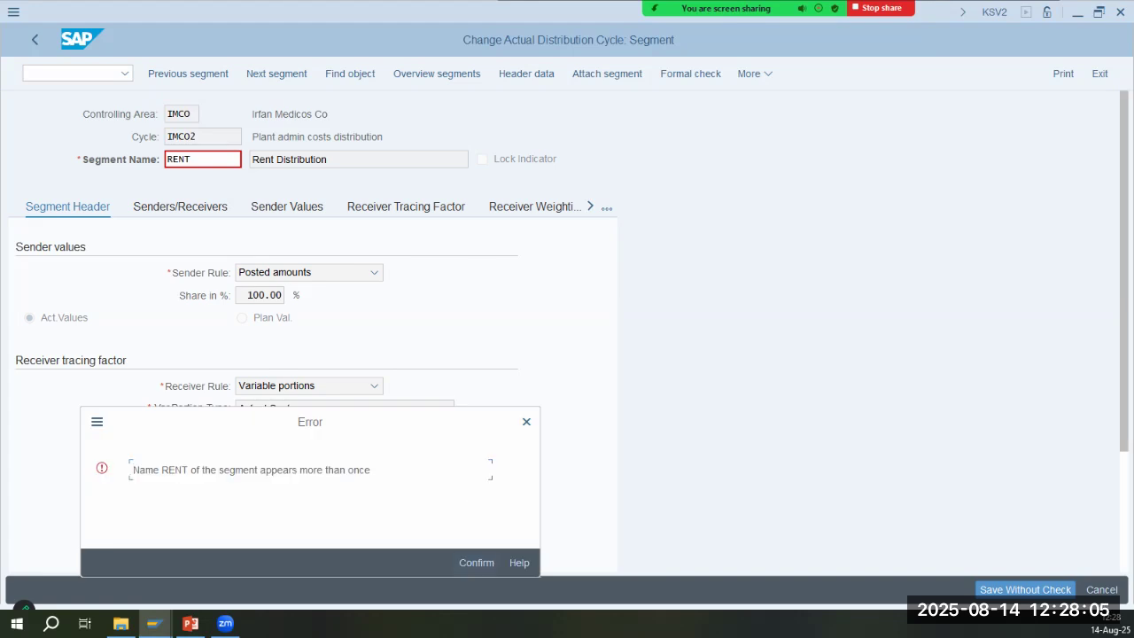
key(Return)
click(477, 72)
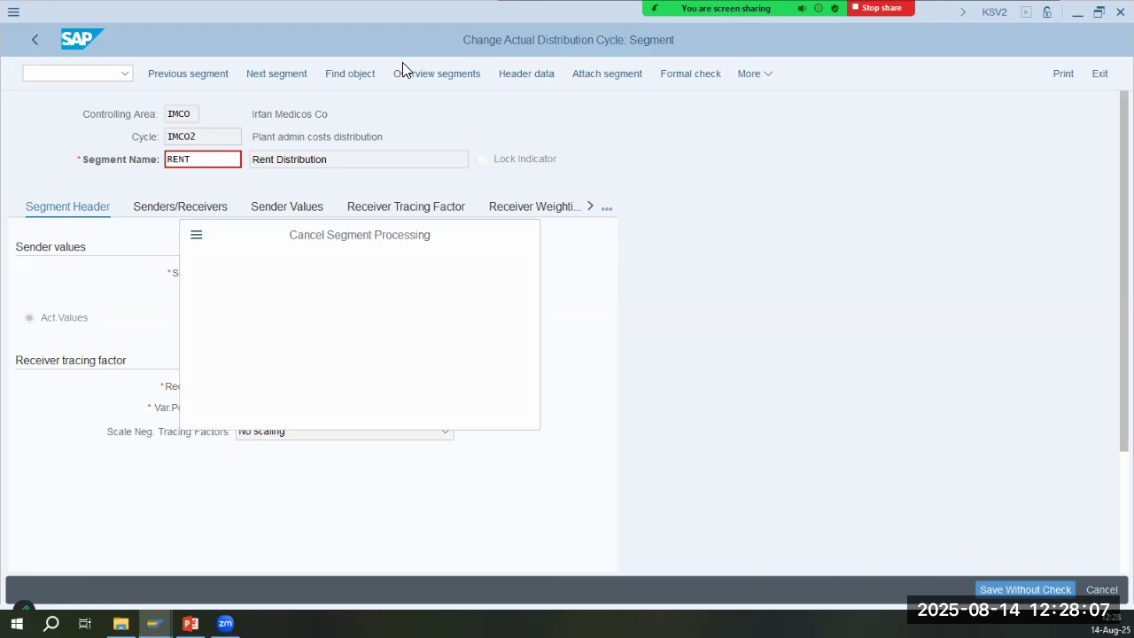
click(297, 401)
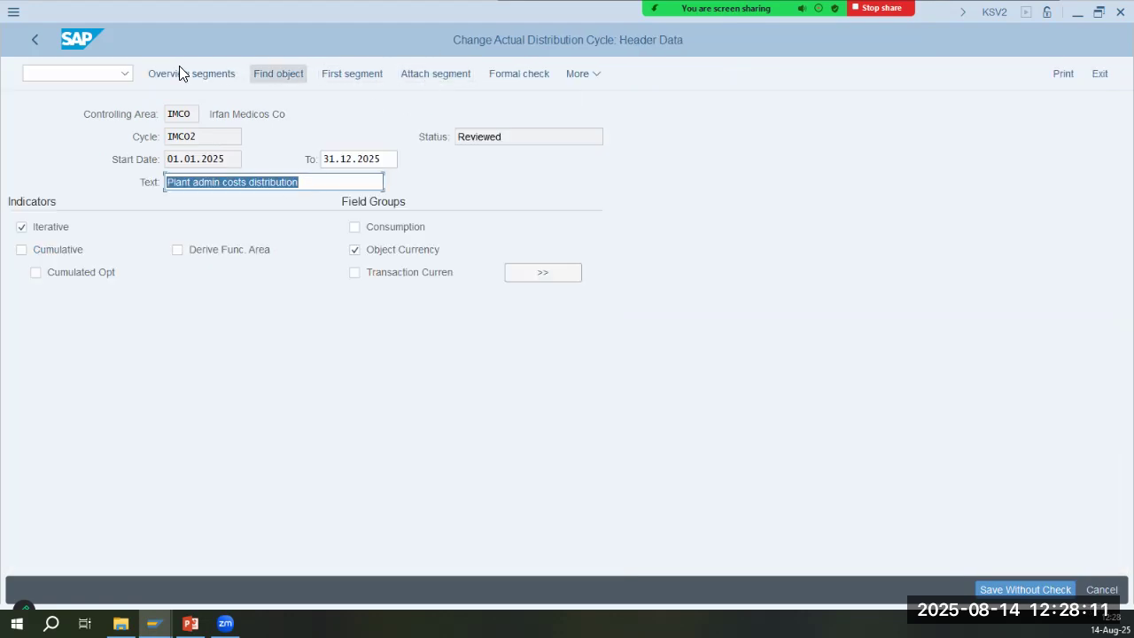
Delete the RENT and VEH segments from cycle IMCO2 once more in the segment overview and return to the header data
click(180, 71)
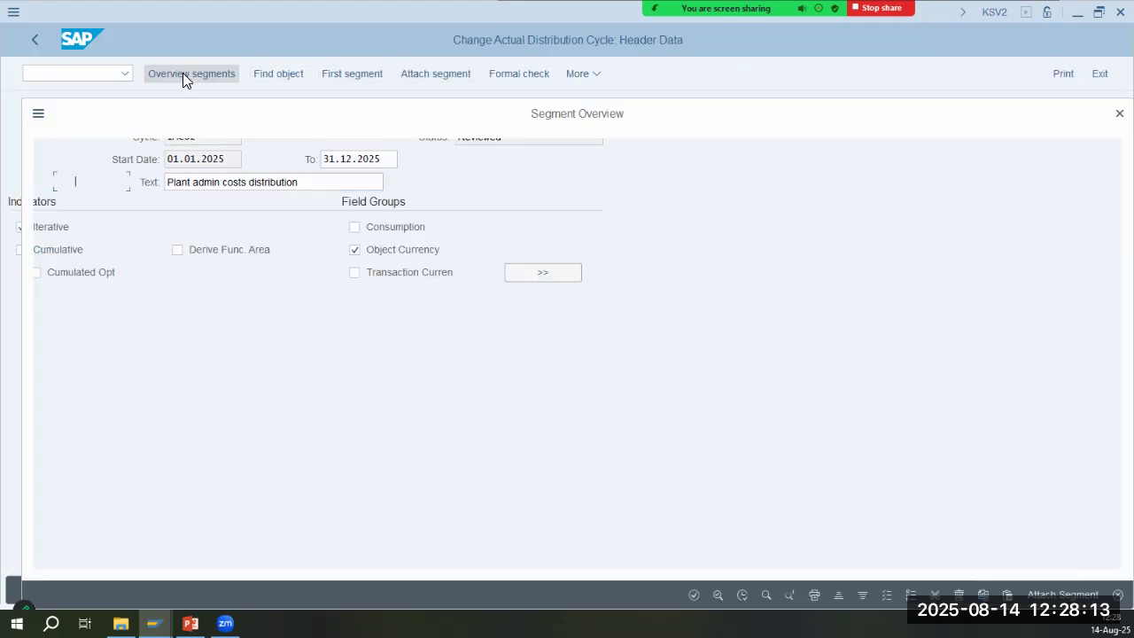
click(46, 202)
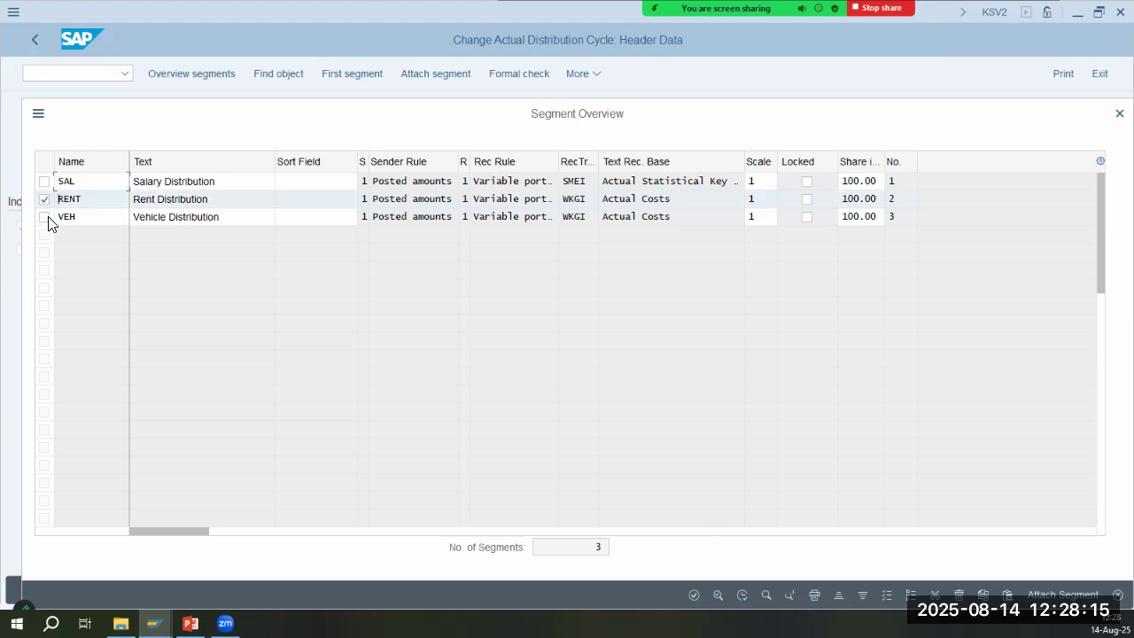
click(49, 219)
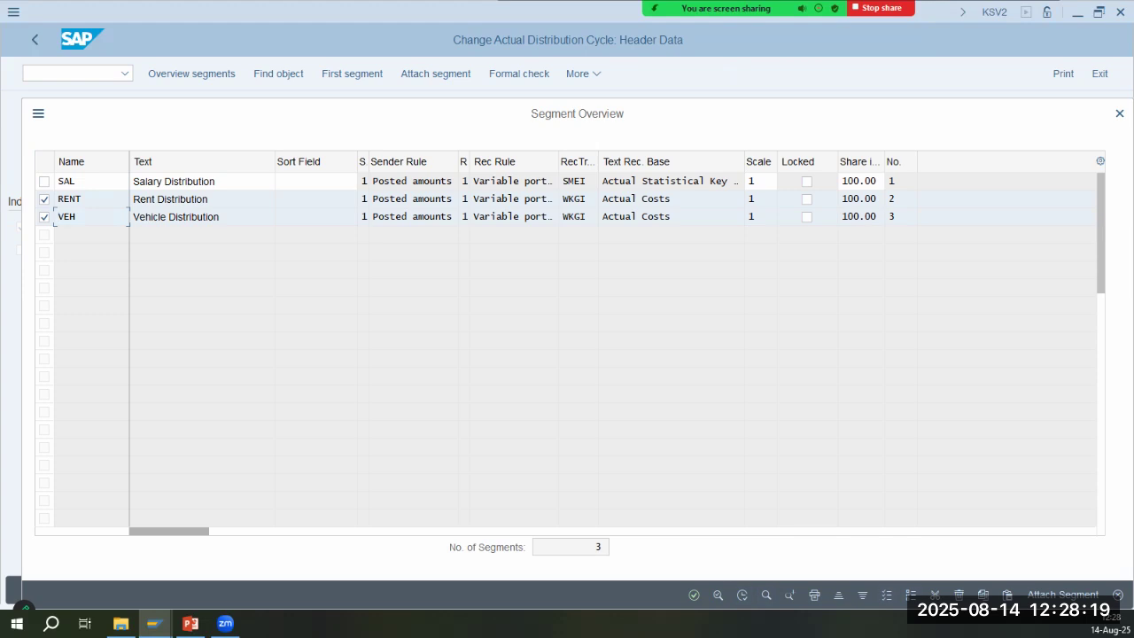
click(958, 595)
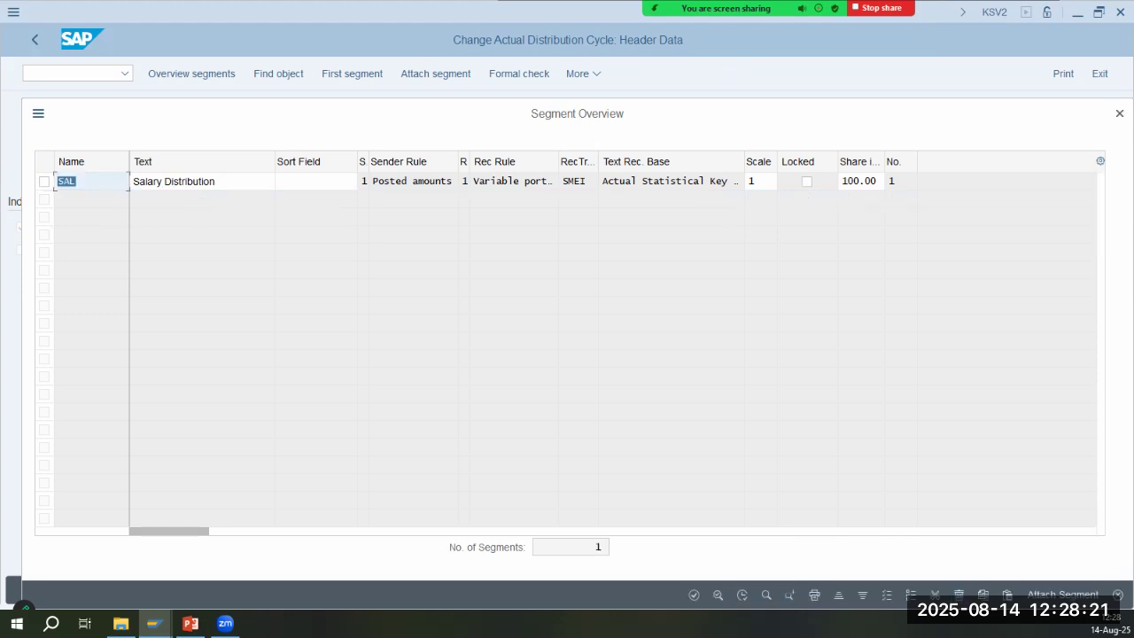
click(693, 594)
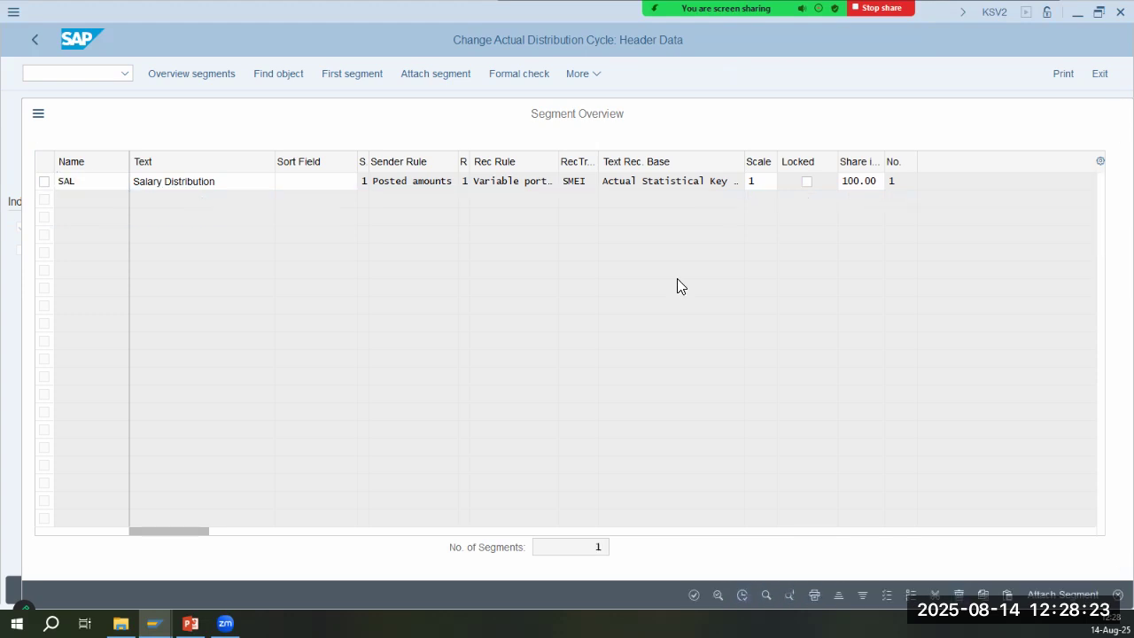
Save cycle IMCO2 without check and reopen it in KSV2 with start date 01.01.2025
click(1025, 590)
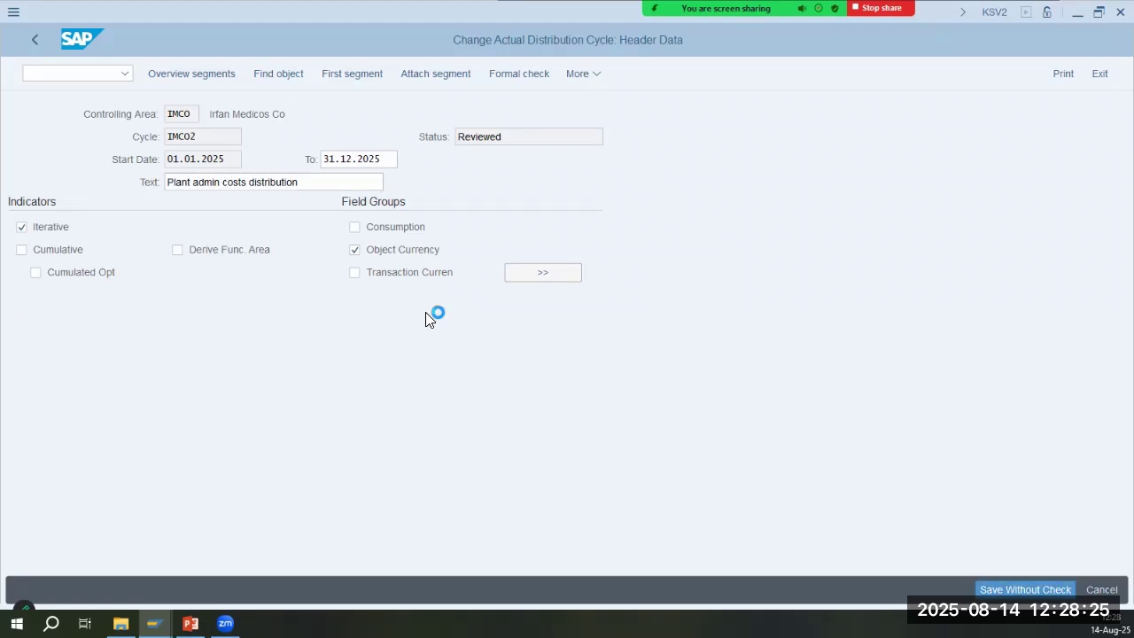
click(321, 329)
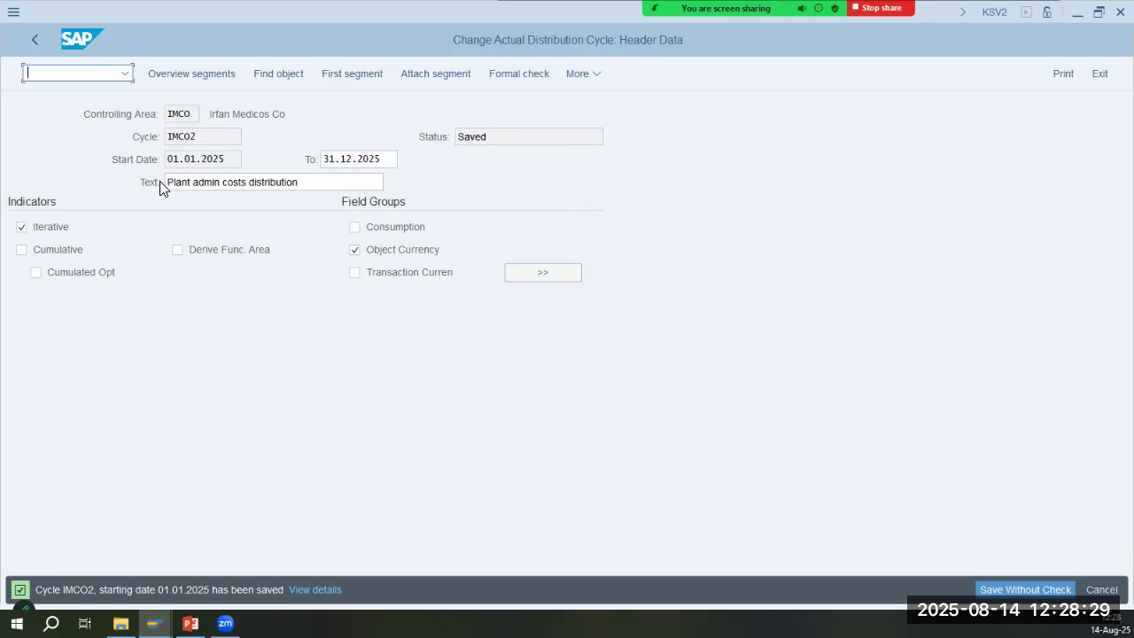
text(/nksv2)
key(Return)
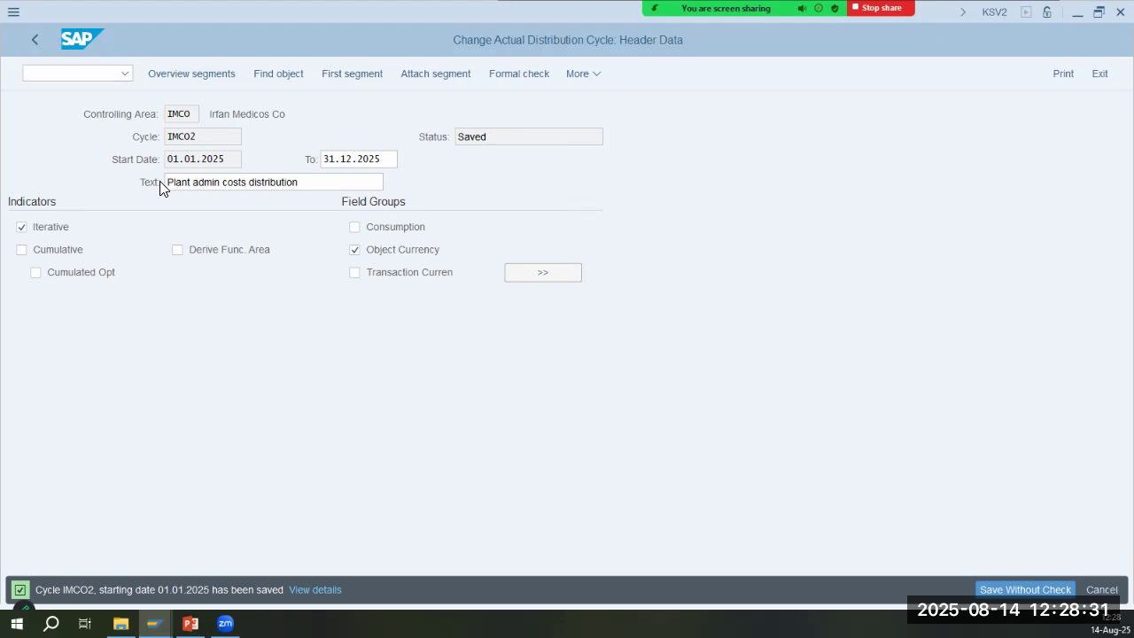
key(Return)
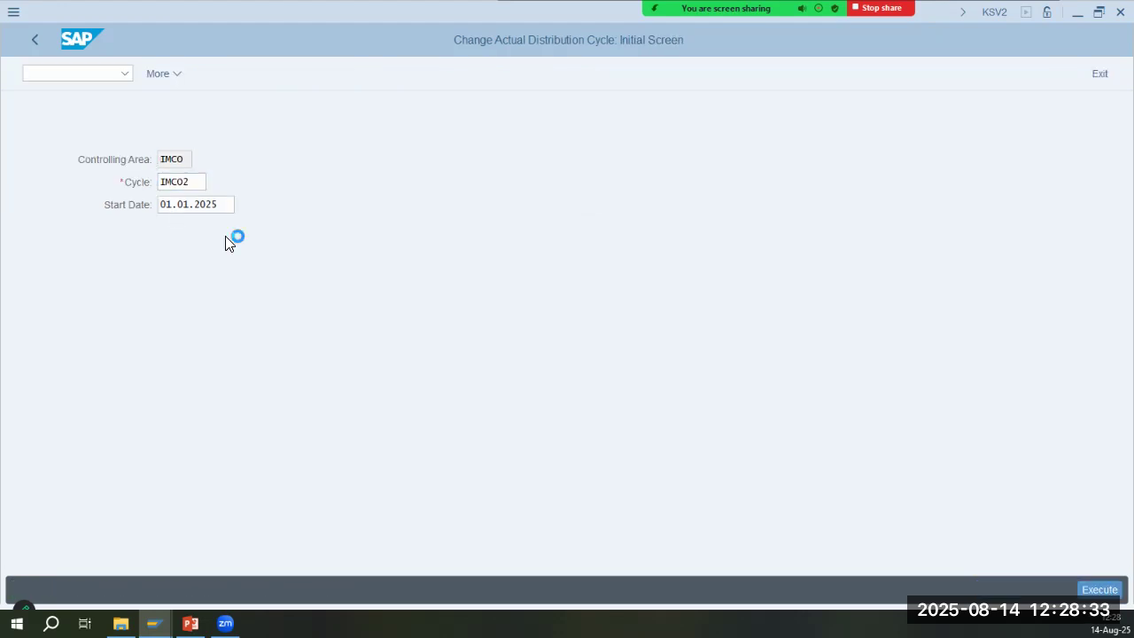
Attach a new segment RENT with the text Rent Distribution to cycle IMCO2
click(413, 74)
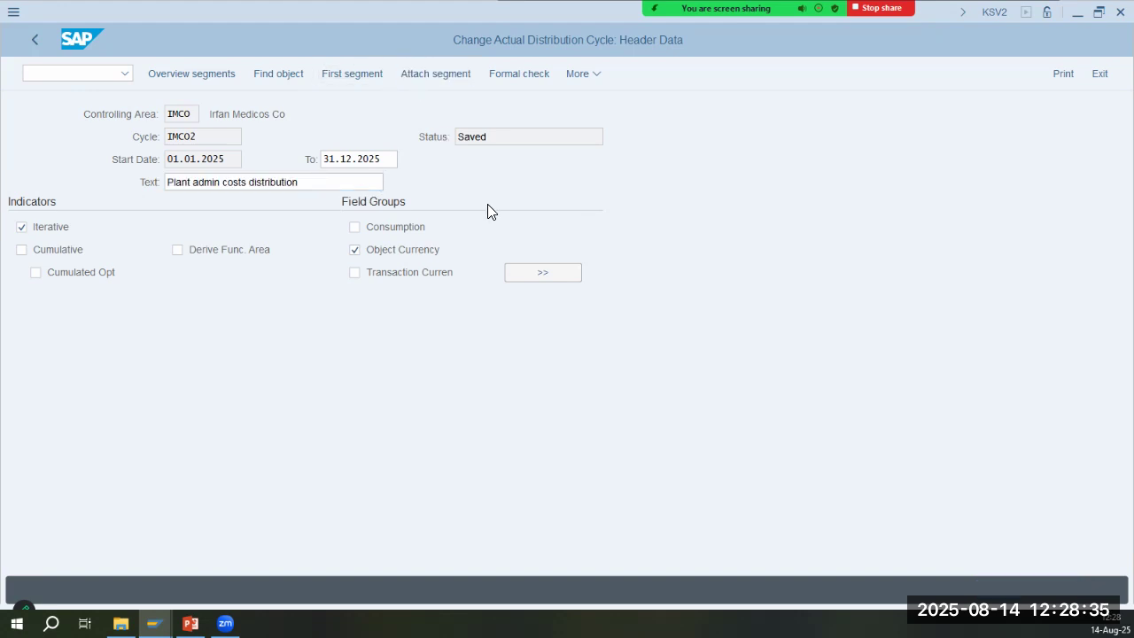
text(rent)
key(Tab)
text(R)
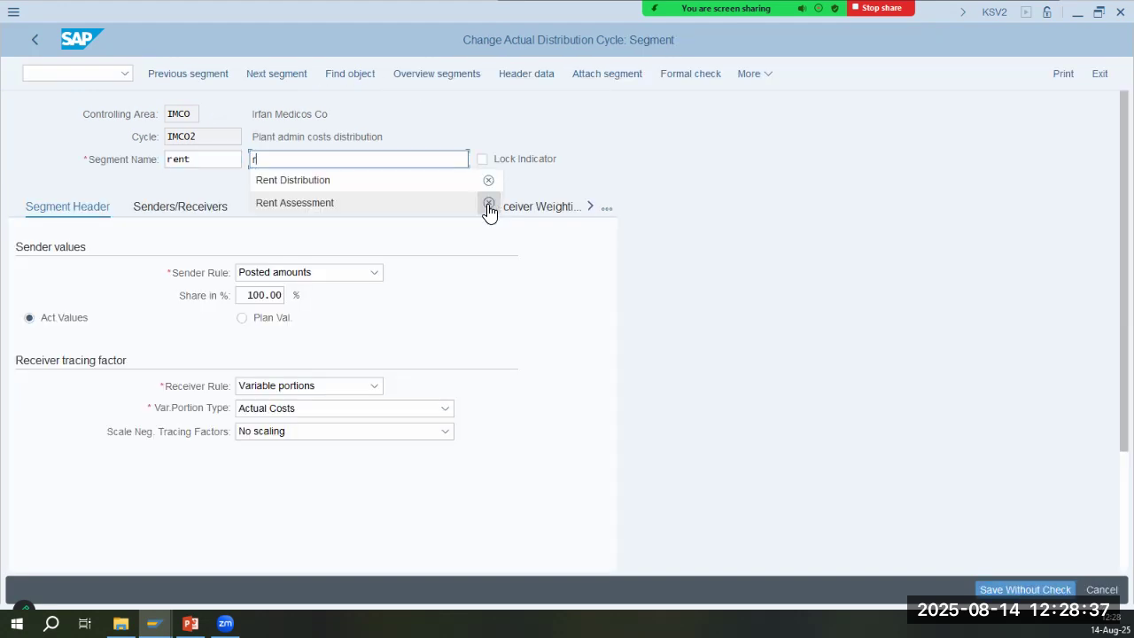
key(Down)
key(Return)
key(Return)
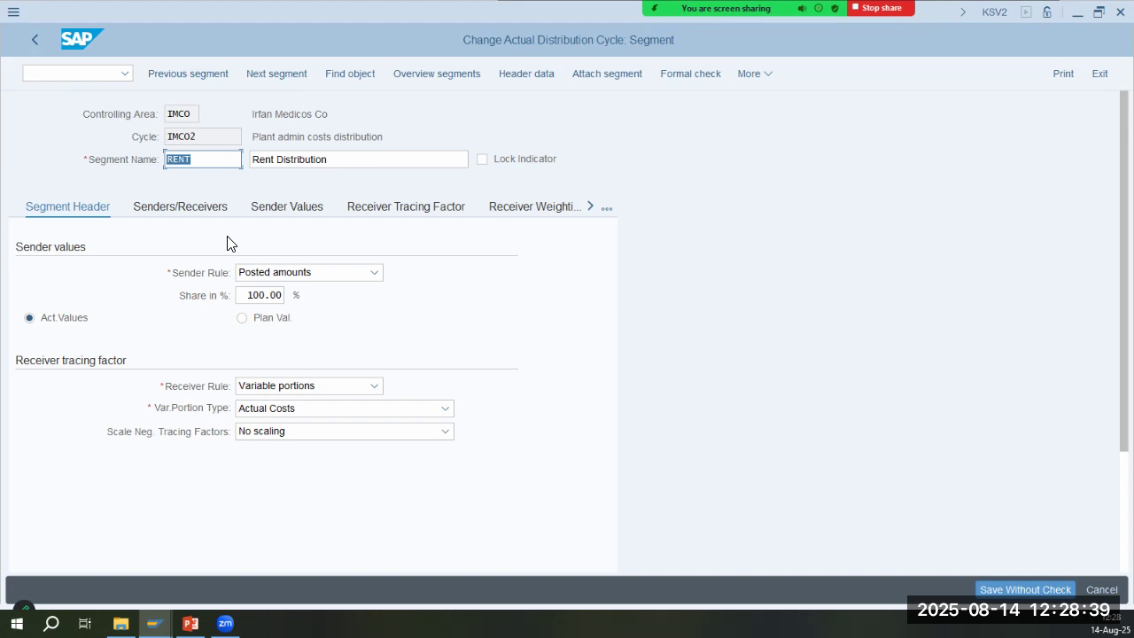
Set the RENT segment's sender to cost center 1011 and cost element 400600
click(166, 211)
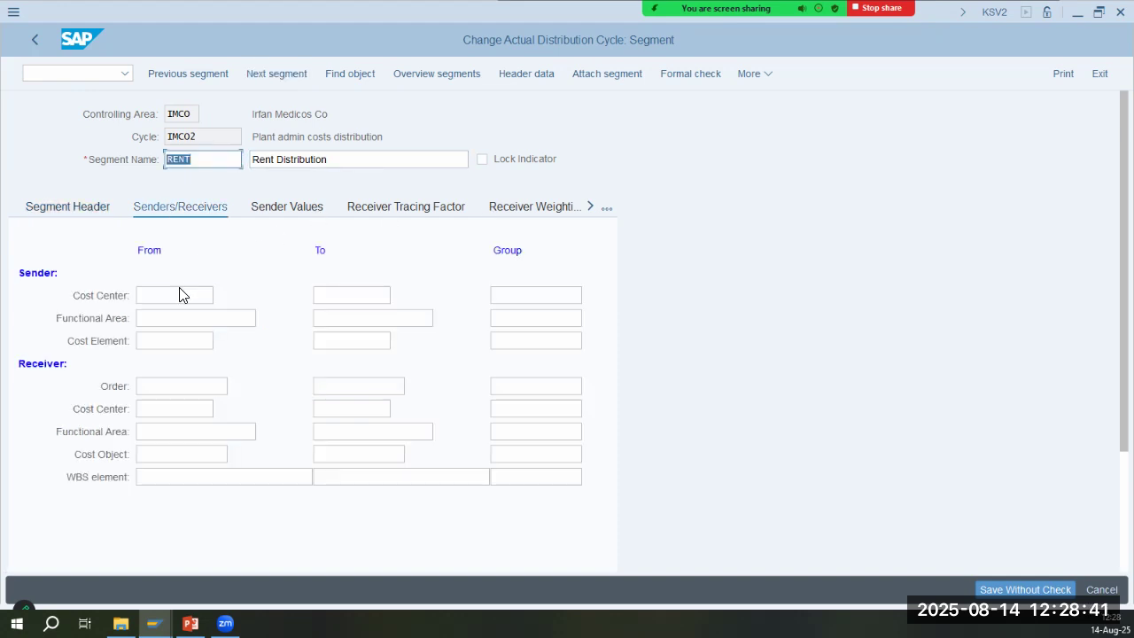
click(210, 300)
text(10)
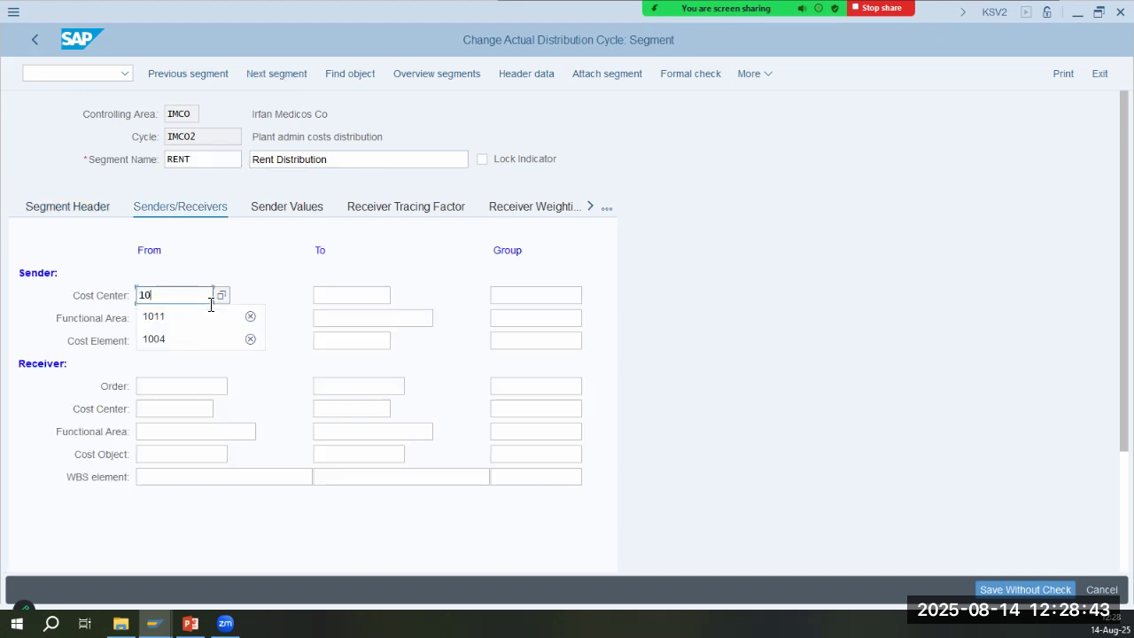
text(01)
key(Tab)
key(Tab)
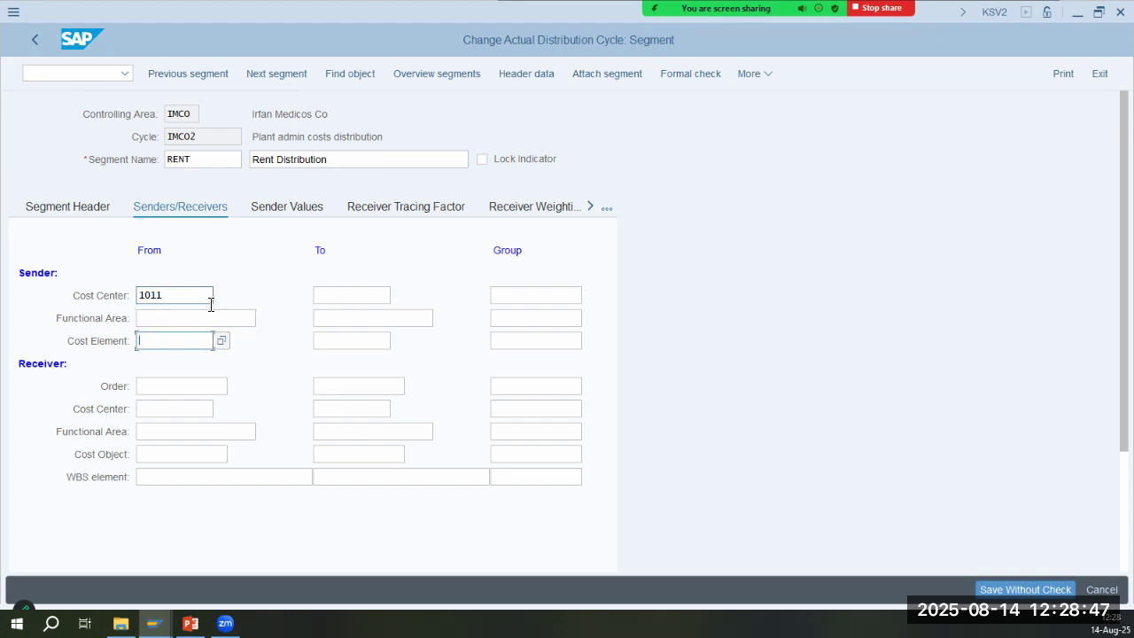
text(400600)
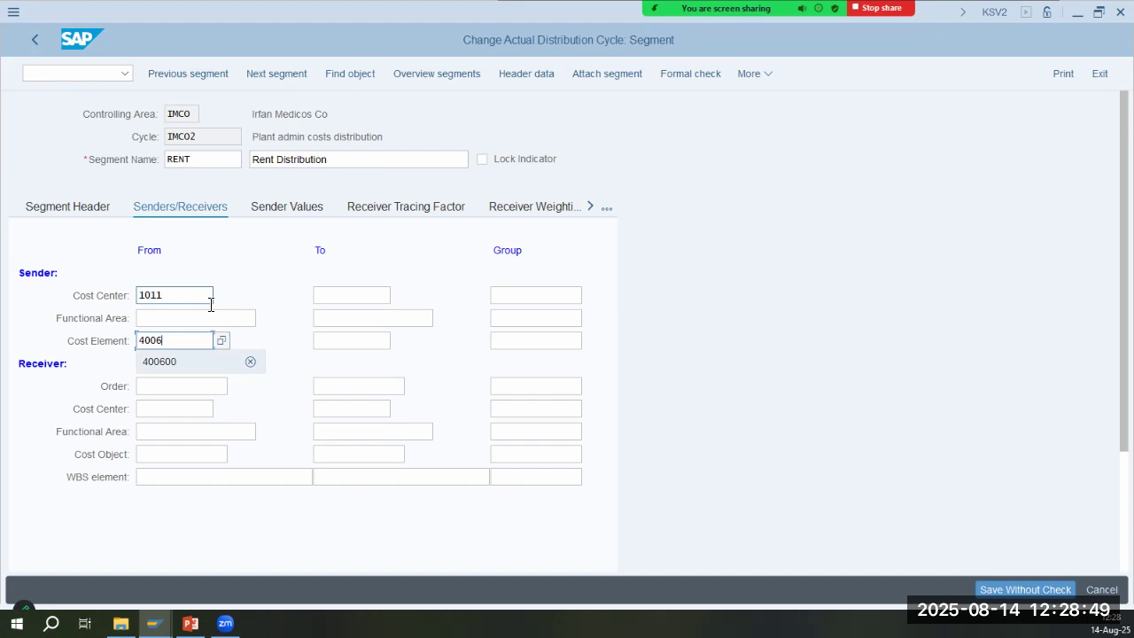
Set the RENT segment's sender cost element to 400600 and its receiver cost center group to PROD
key(Tab)
key(Tab)
key(Tab)
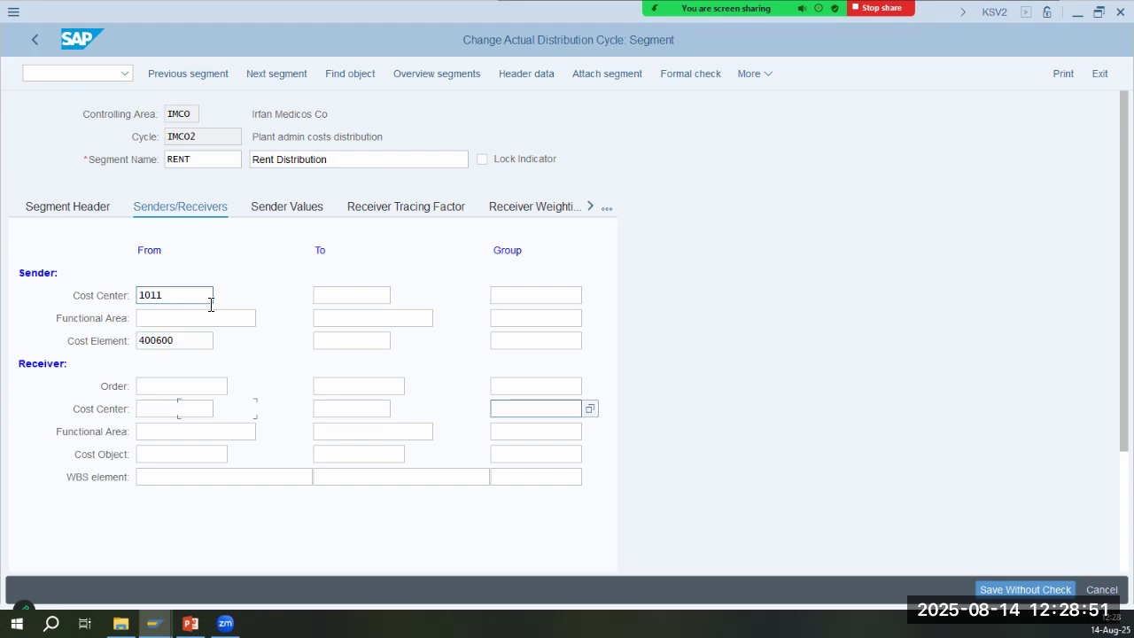
text(prod)
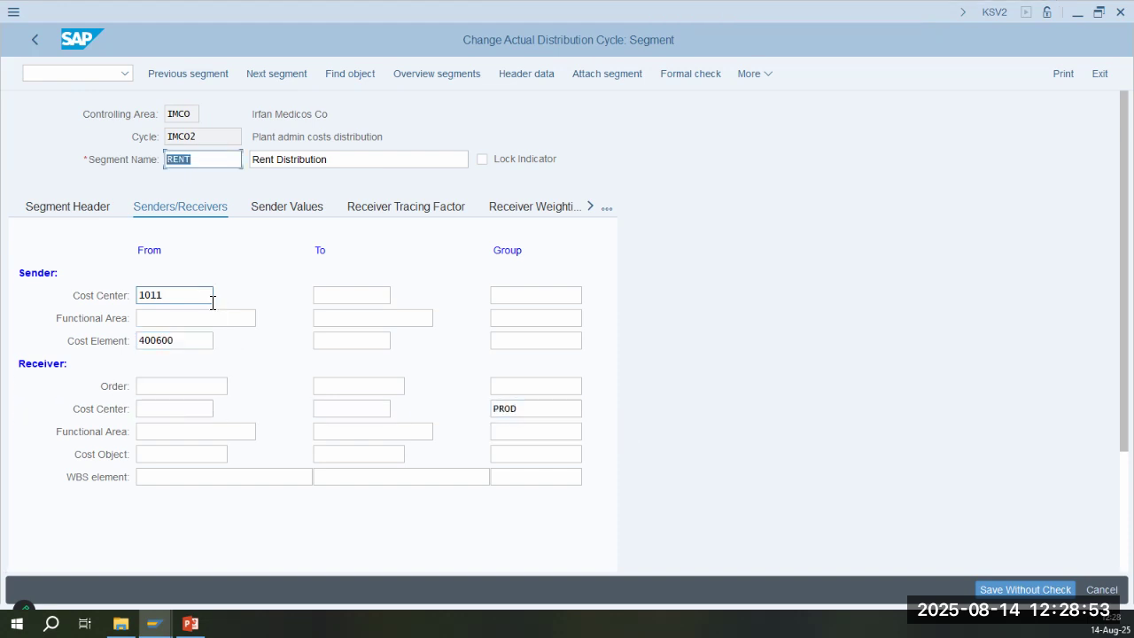
Review the variable portion type options in the RENT segment's receiver tracing factor settings, and return to the cycle header data
click(394, 213)
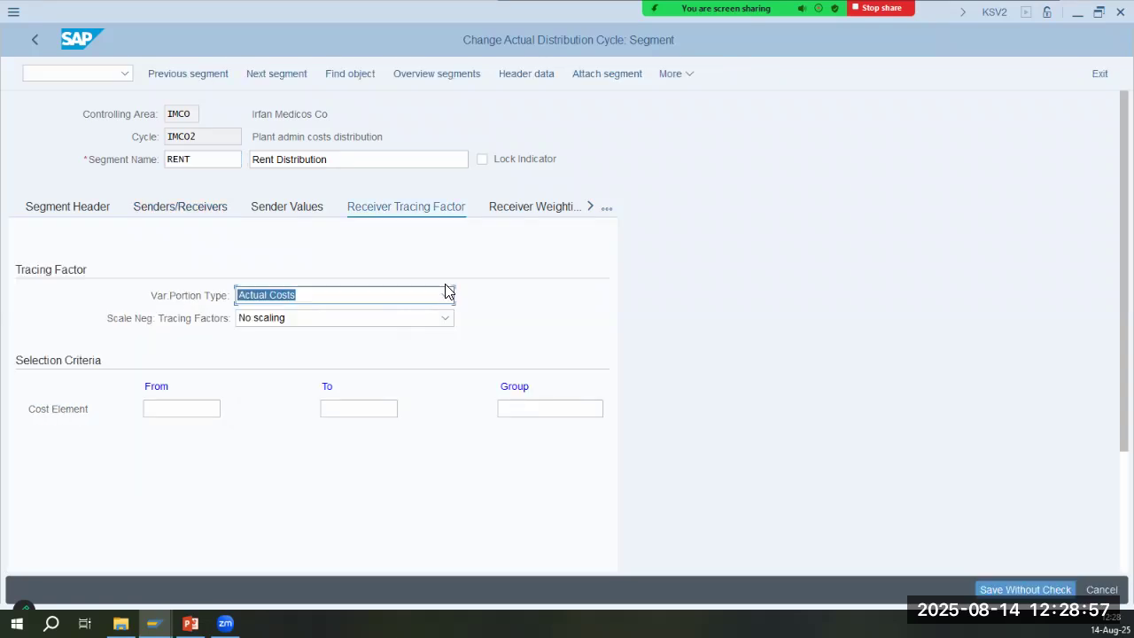
click(518, 211)
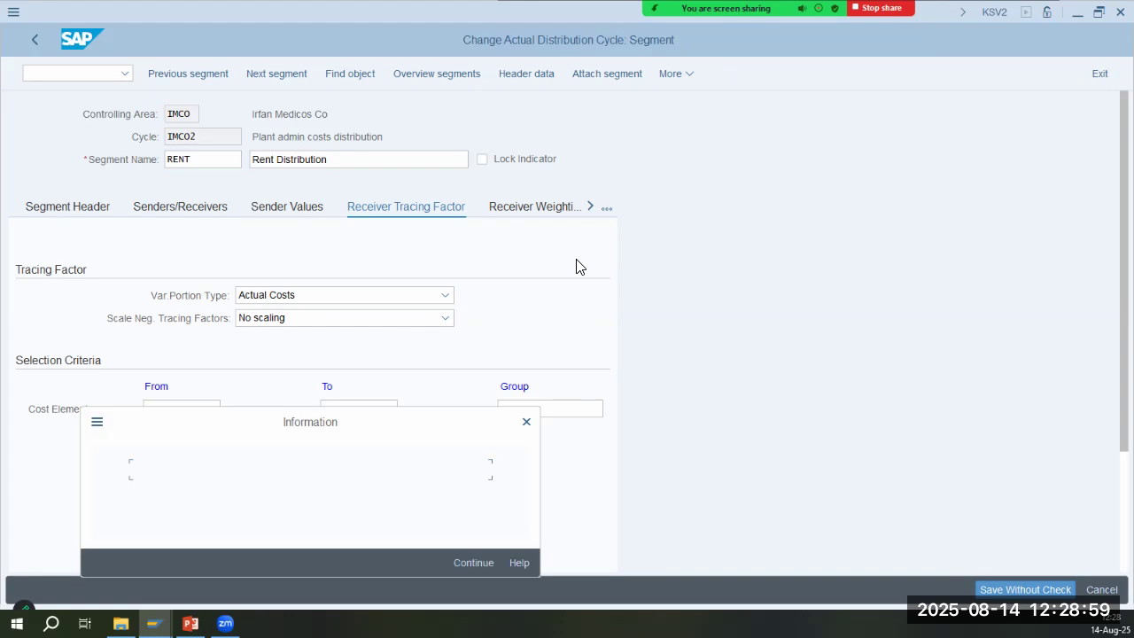
key(Return)
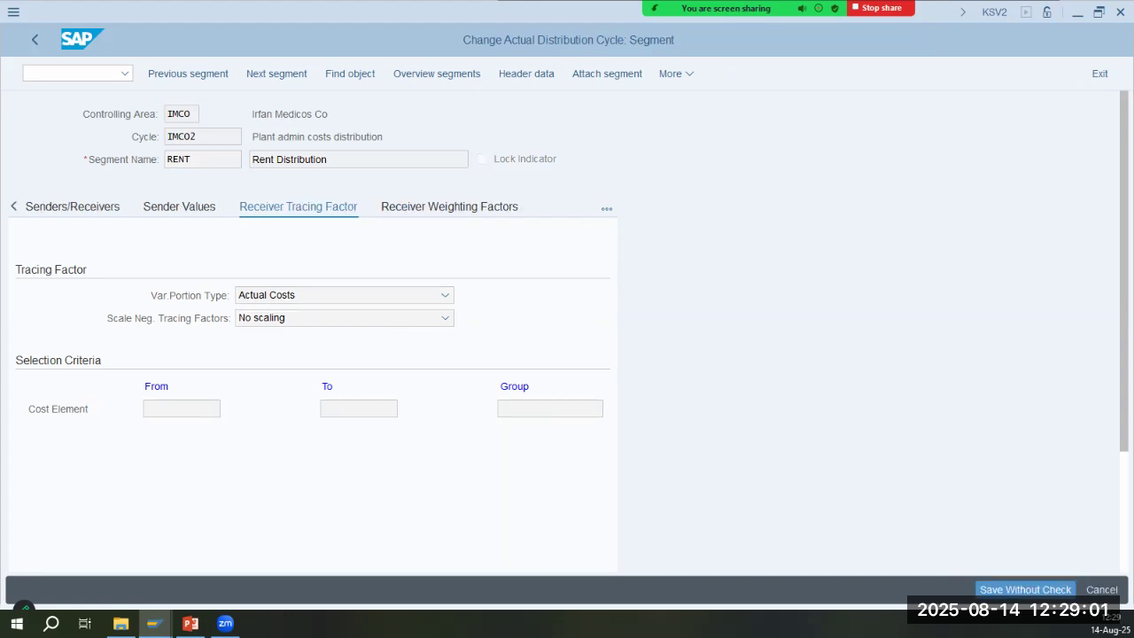
click(286, 299)
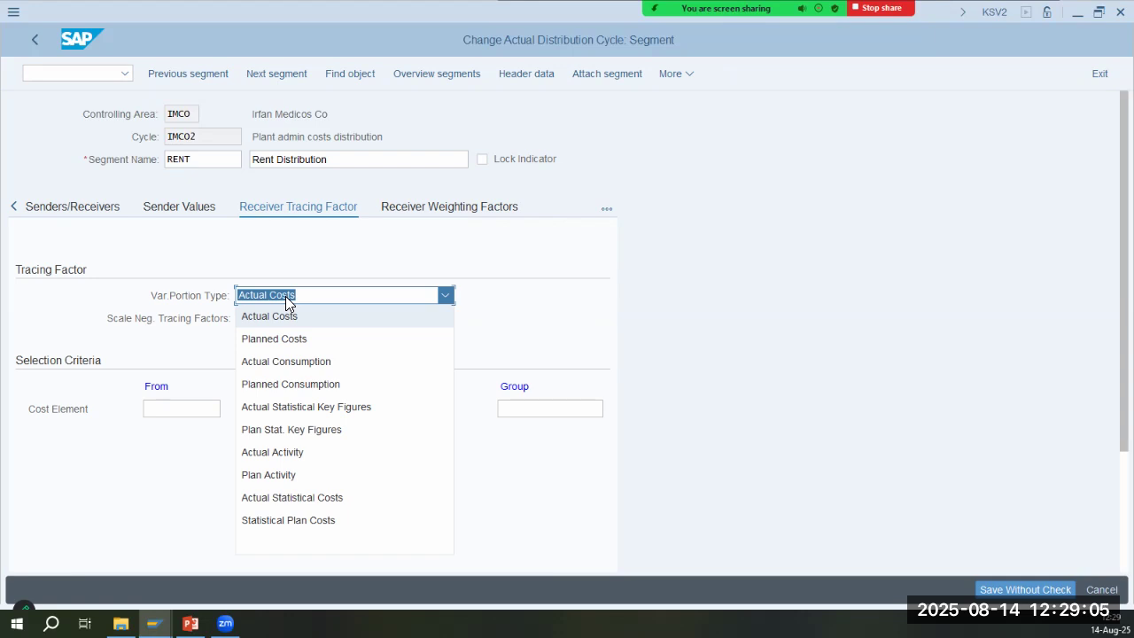
click(303, 239)
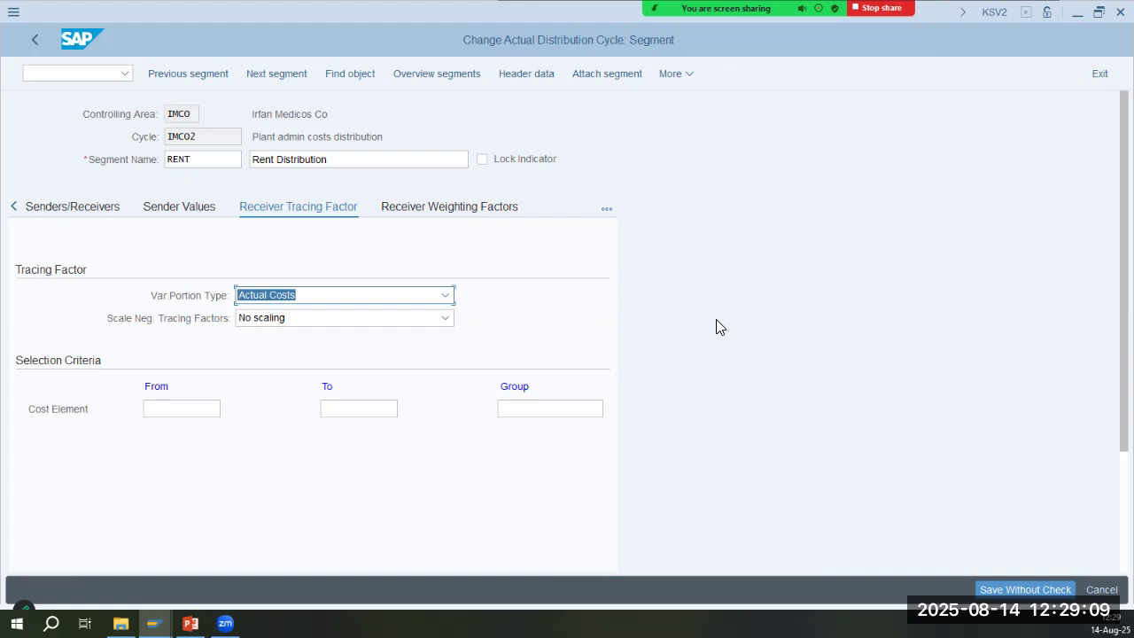
key(F12)
click(299, 392)
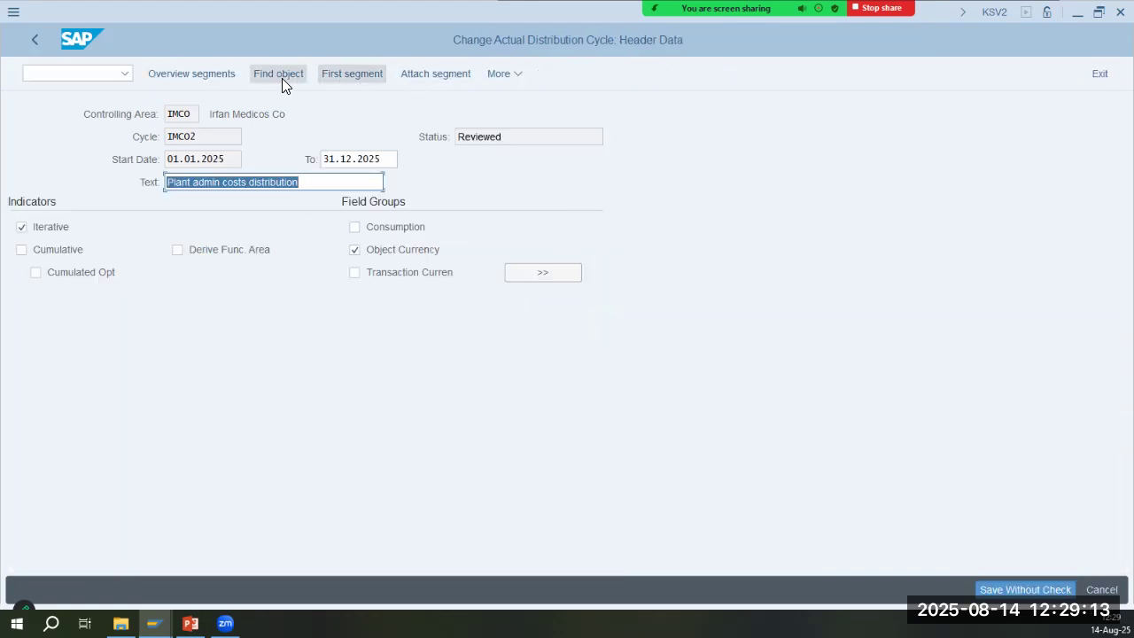
Delete the RENT segment from the cycle's segment overview and save cycle IMCO2
click(168, 74)
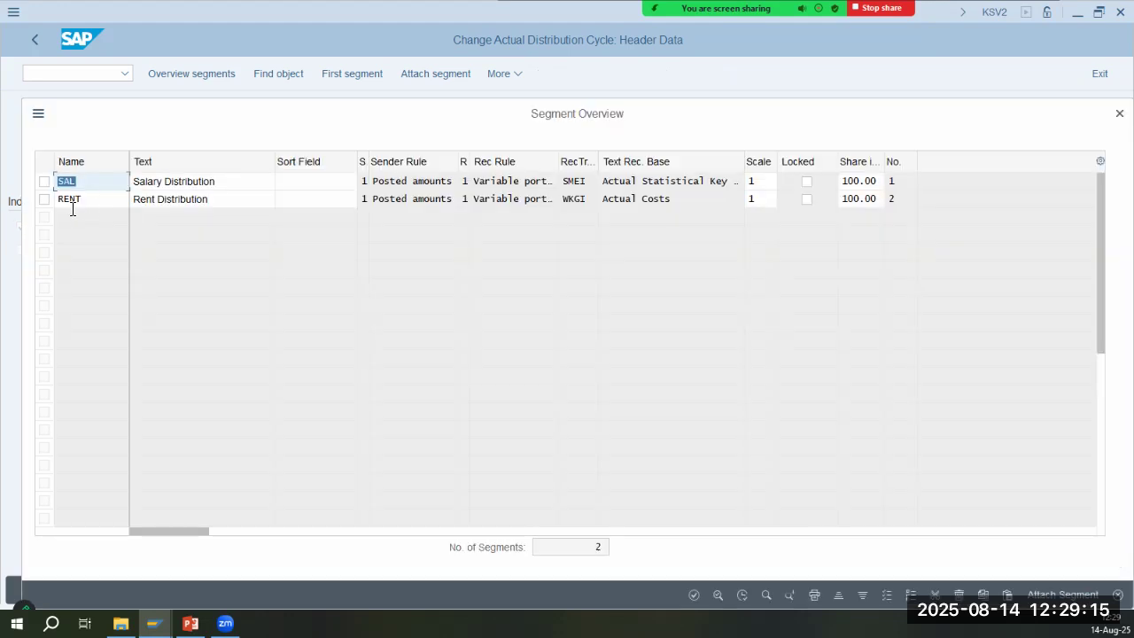
click(45, 200)
click(958, 595)
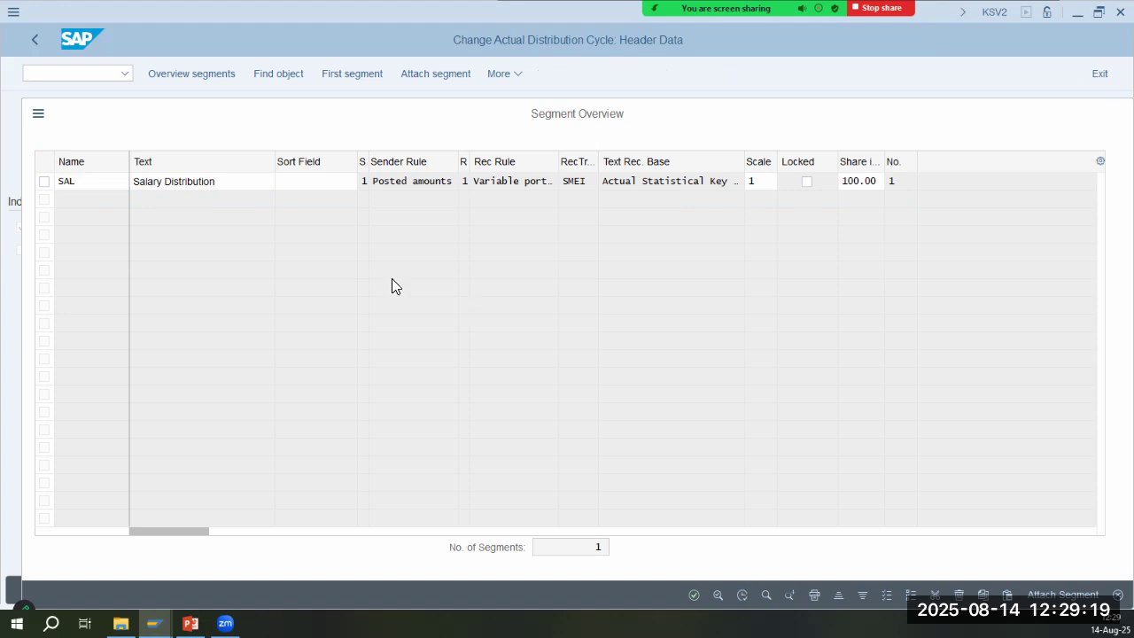
key(Return)
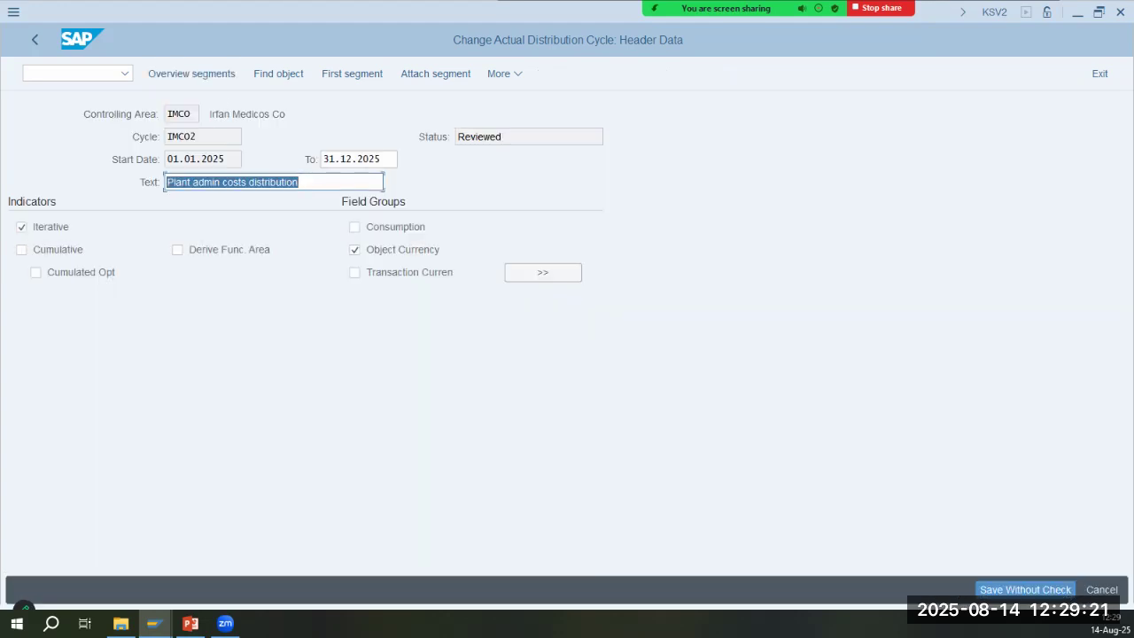
click(1025, 589)
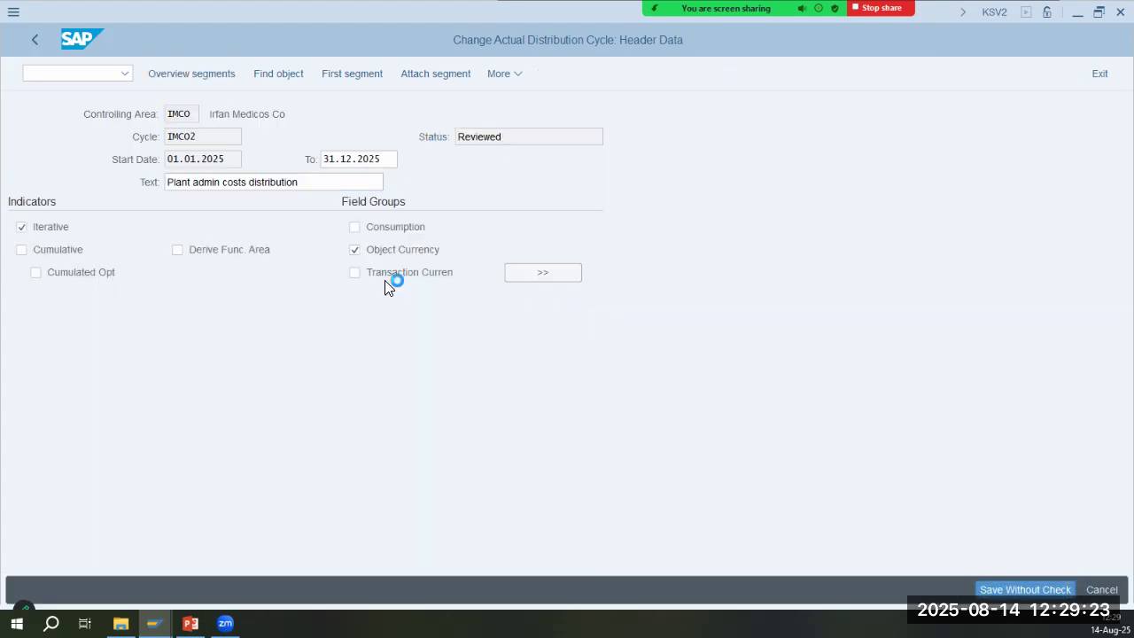
key(Return)
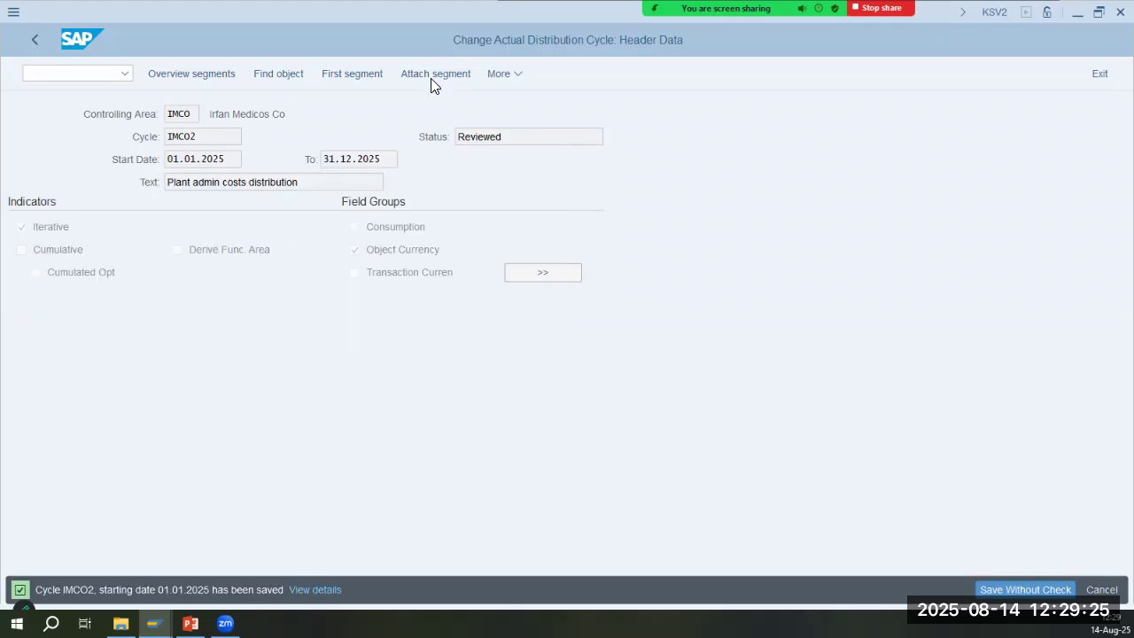
Attach a new segment named RENT with the description Rent Distribution, and view its sender values
key(shift+F4)
text(rent)
key(Tab)
text(Rent Distribution)
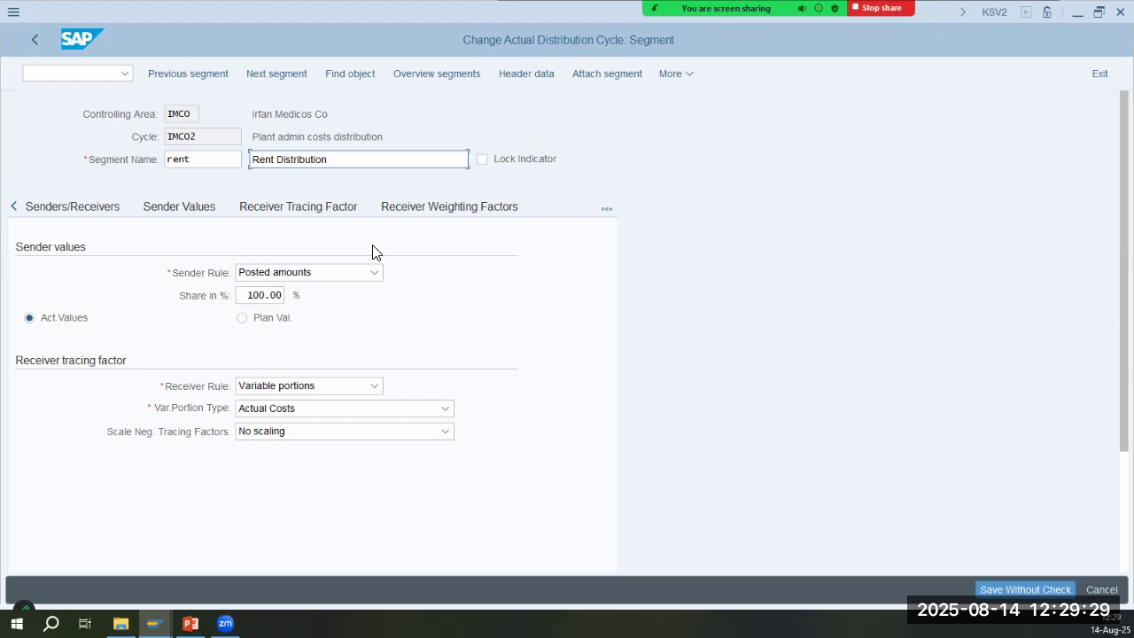
click(190, 210)
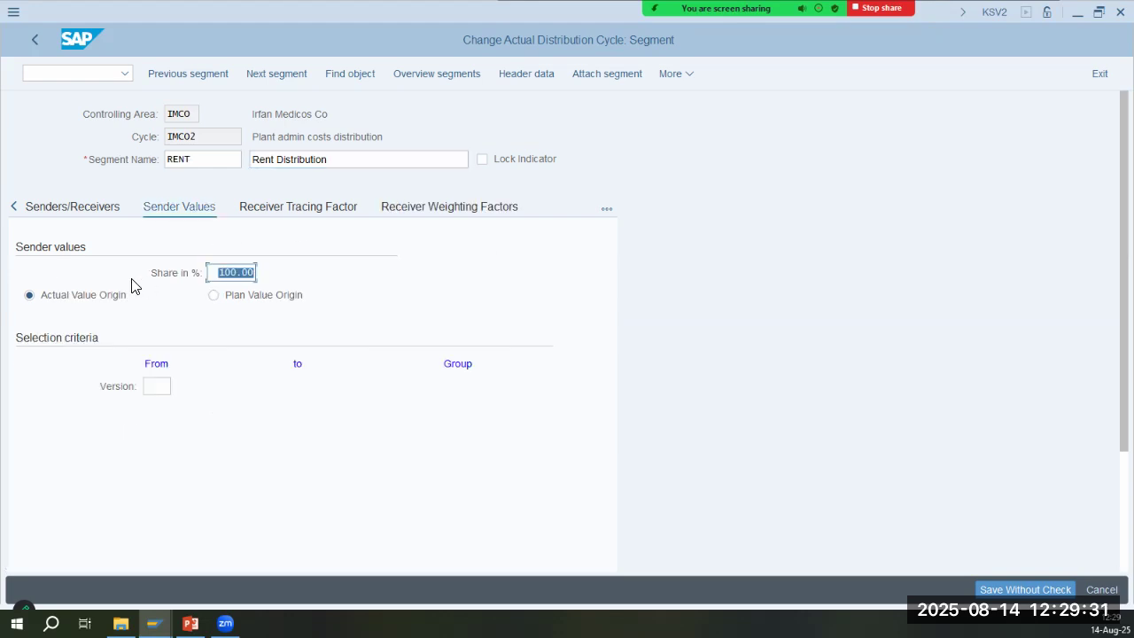
Set the RENT segment's sender to cost center 1011 and cost element 400600
click(92, 211)
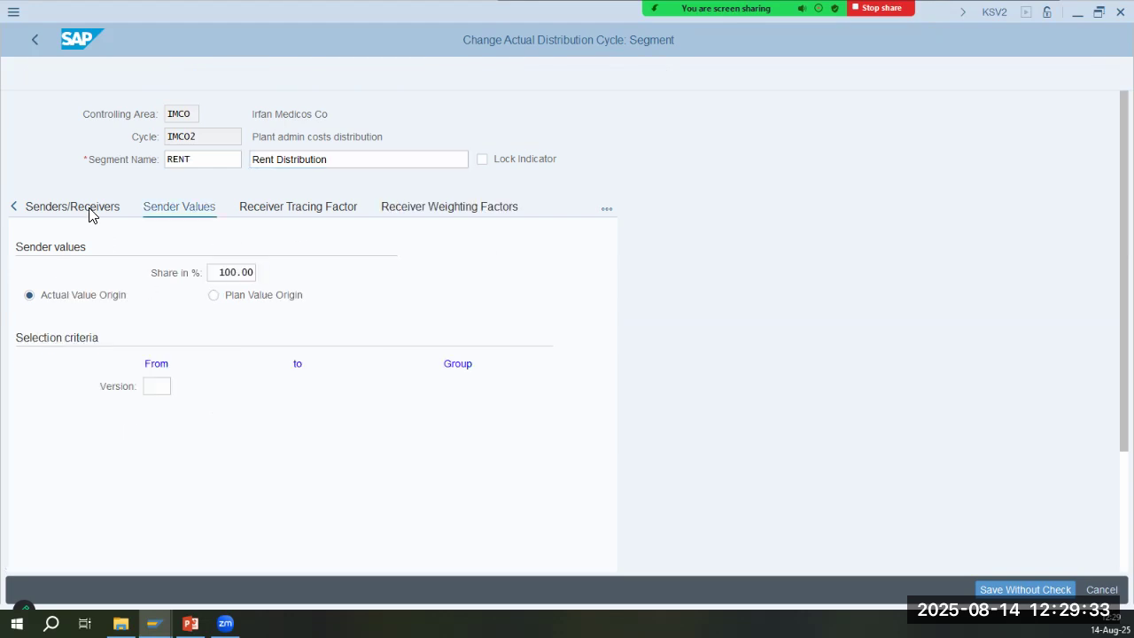
click(161, 296)
text(10)
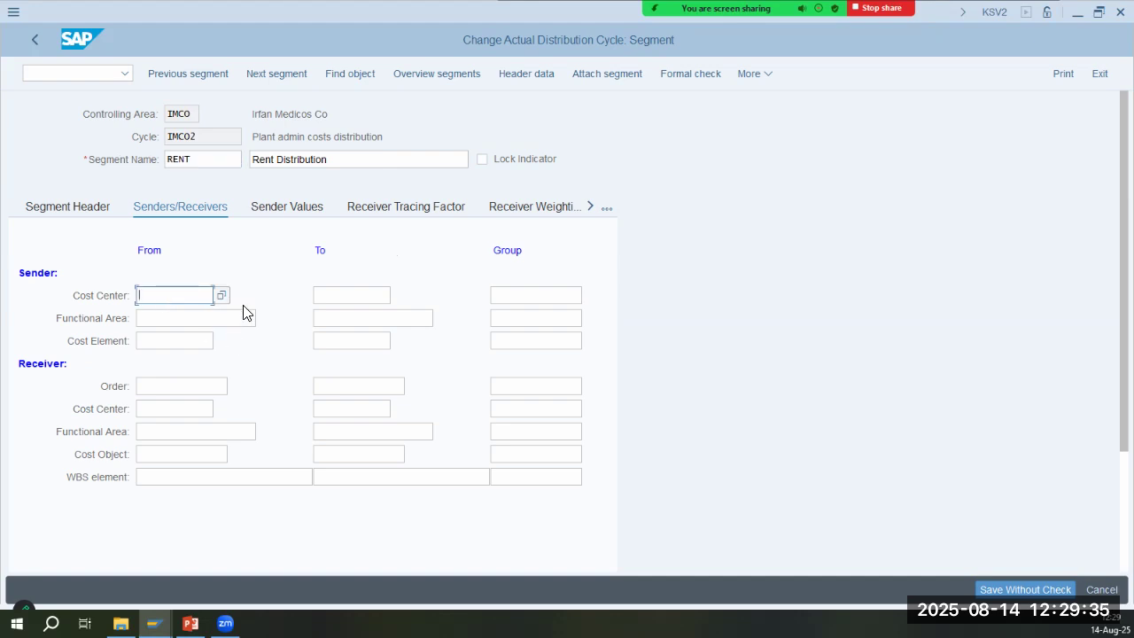
click(245, 314)
key(Tab)
key(Tab)
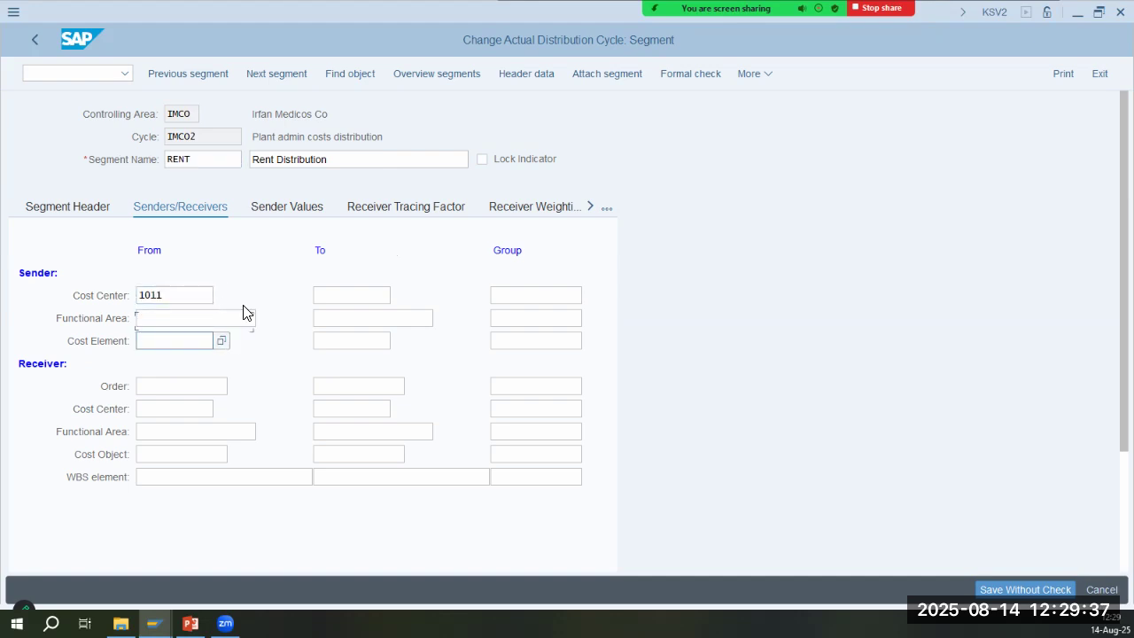
text(400)
key(Down)
key(Return)
key(Down)
key(Down)
key(Down)
Set the RENT segment's receiver cost center group to PROD
key(Tab)
key(Tab)
key(Tab)
text(prod)
key(Return)
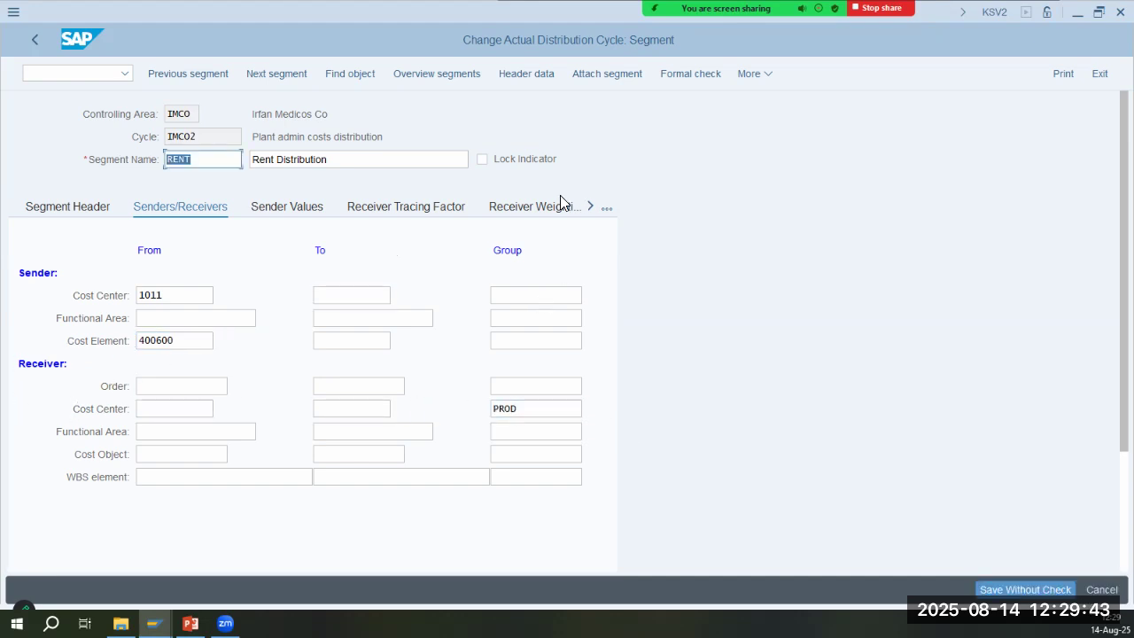
Open the RENT segment's receiver weighting factors and select the factor of cost center 1001
click(553, 205)
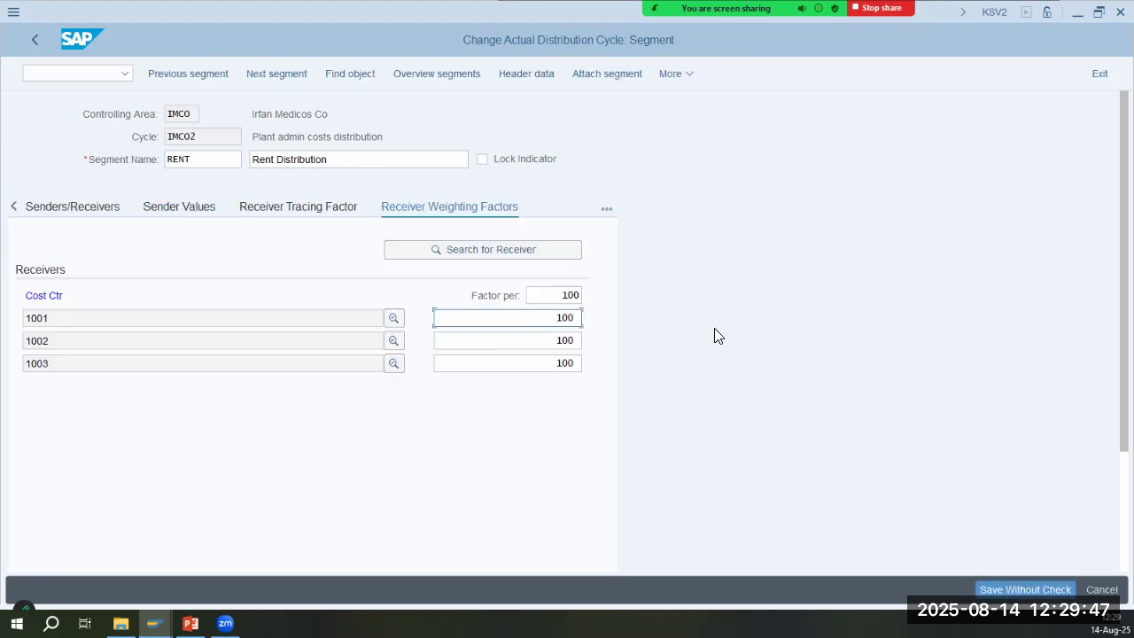
key(shift+Right)
key(shift+Right)
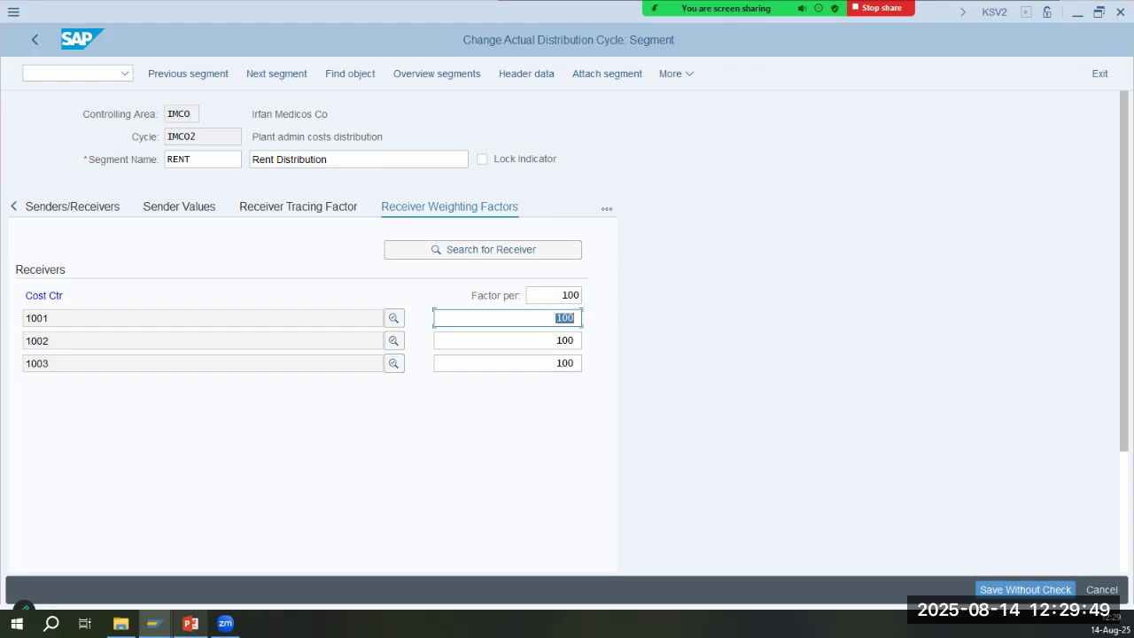
Switch to the PowerPoint lecture notes and look up the rent distribution percentages for the receiver cost centers
click(190, 624)
scroll(121, 313, up, 1)
scroll(121, 313, up, 3)
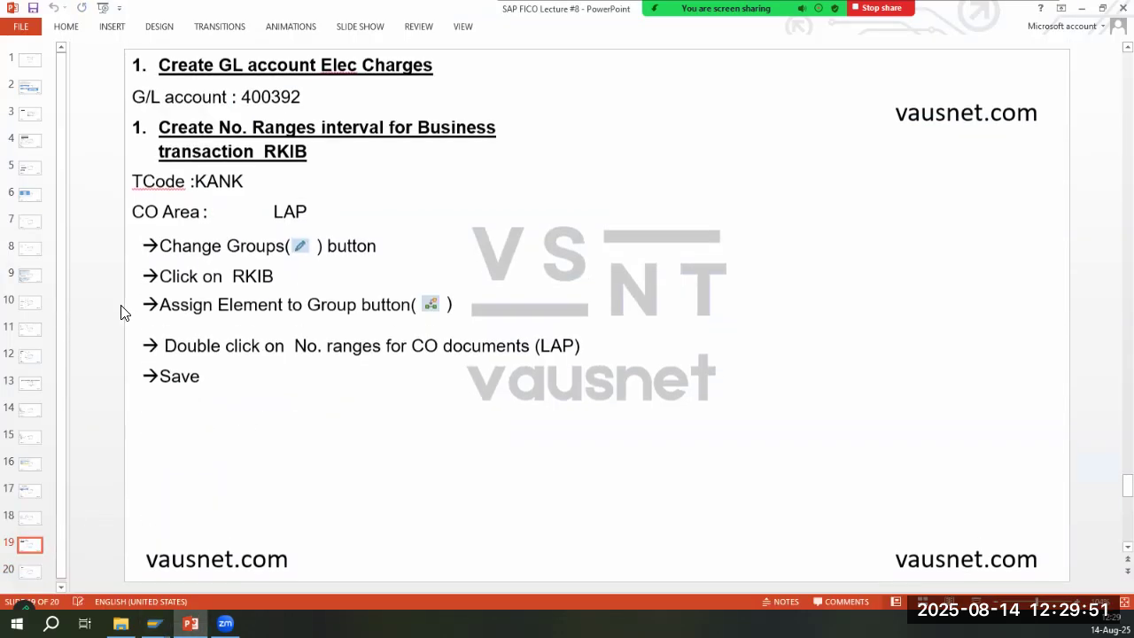
scroll(122, 313, up, 4)
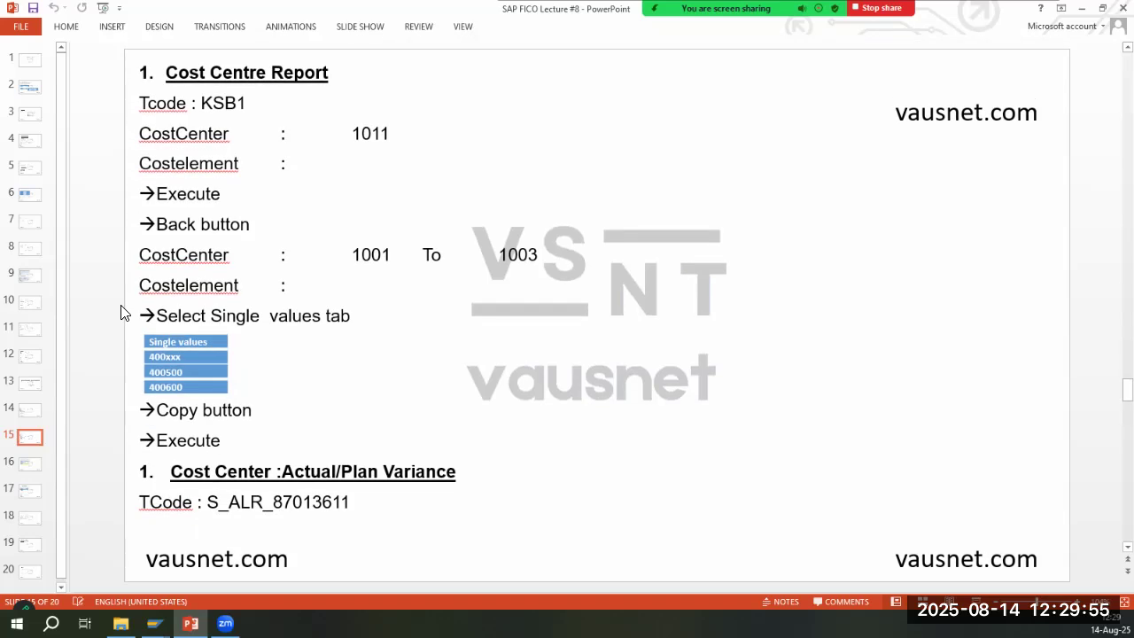
scroll(121, 313, up, 4)
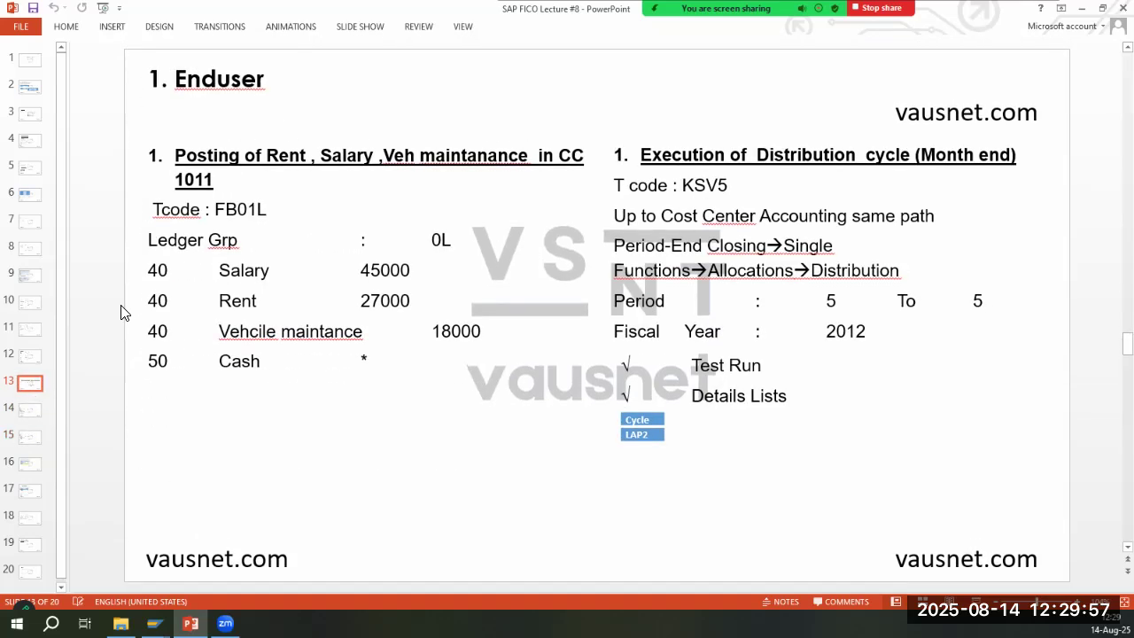
scroll(122, 313, up, 2)
scroll(121, 313, up, 3)
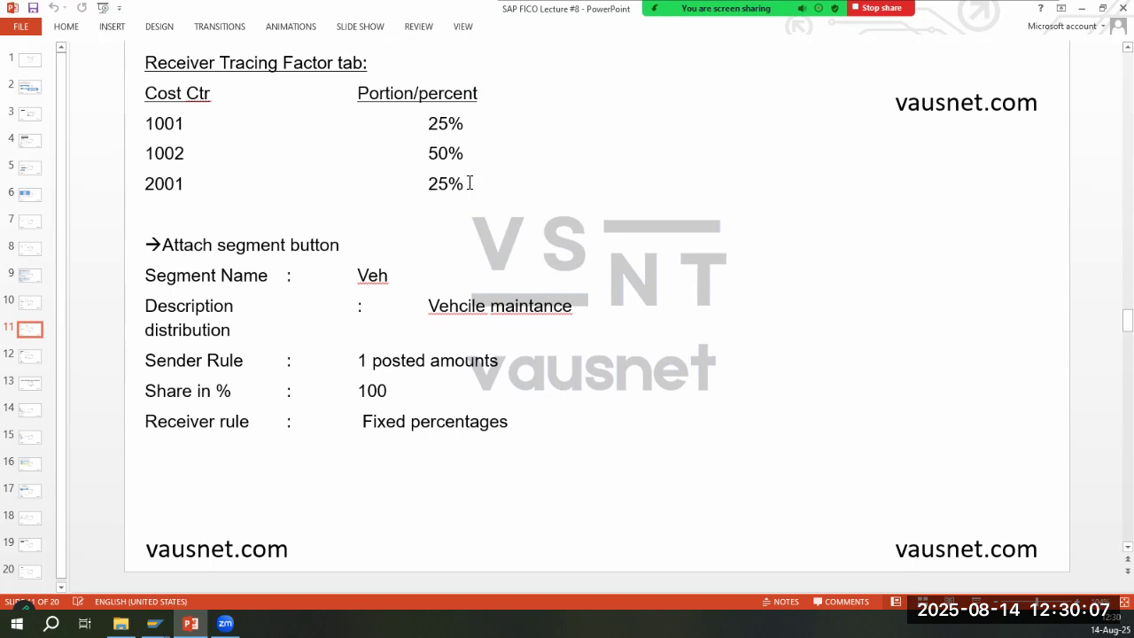
scroll(303, 390, up, 3)
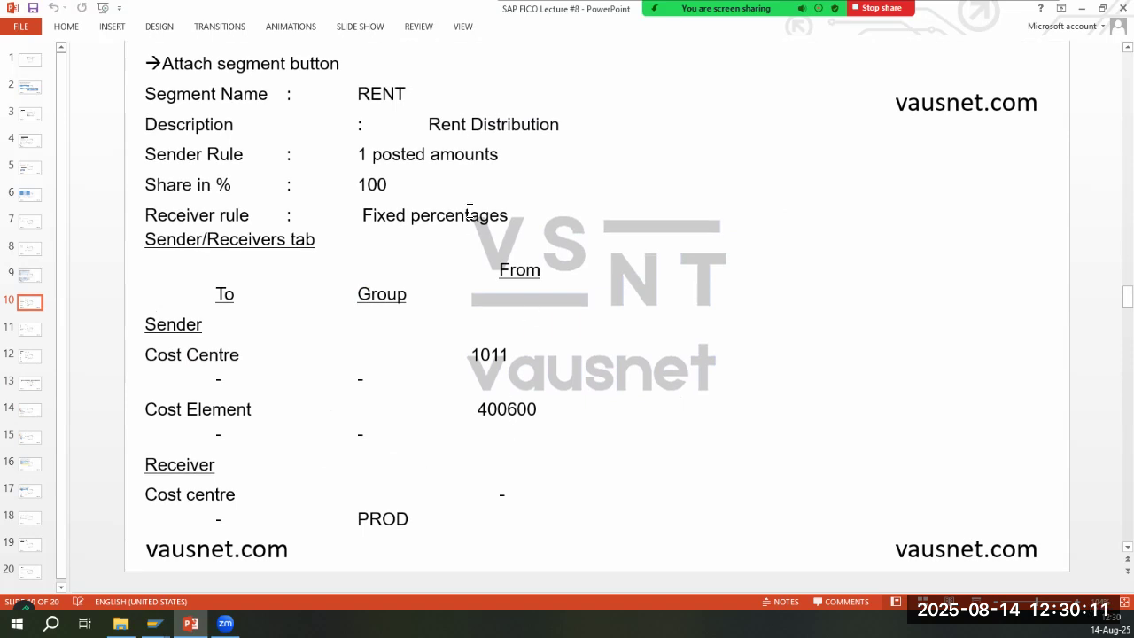
scroll(423, 370, down, 3)
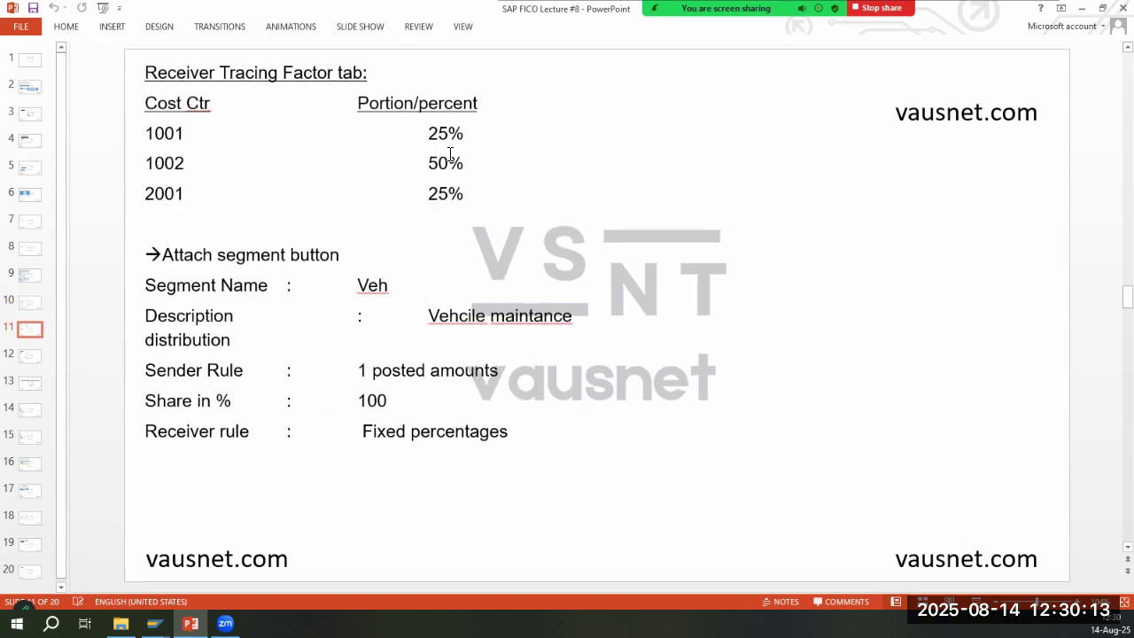
Switch back to SAP, set the weighting factors to 25 for cost center 1001, 50 for 1002 and 25 for 1003, and save
click(155, 624)
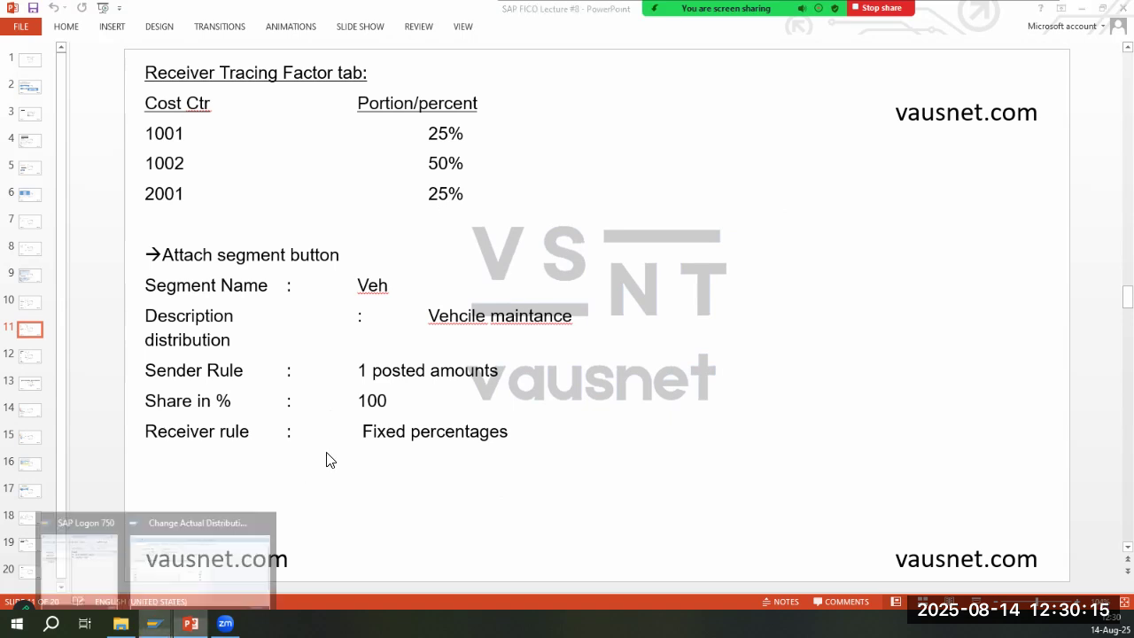
click(232, 549)
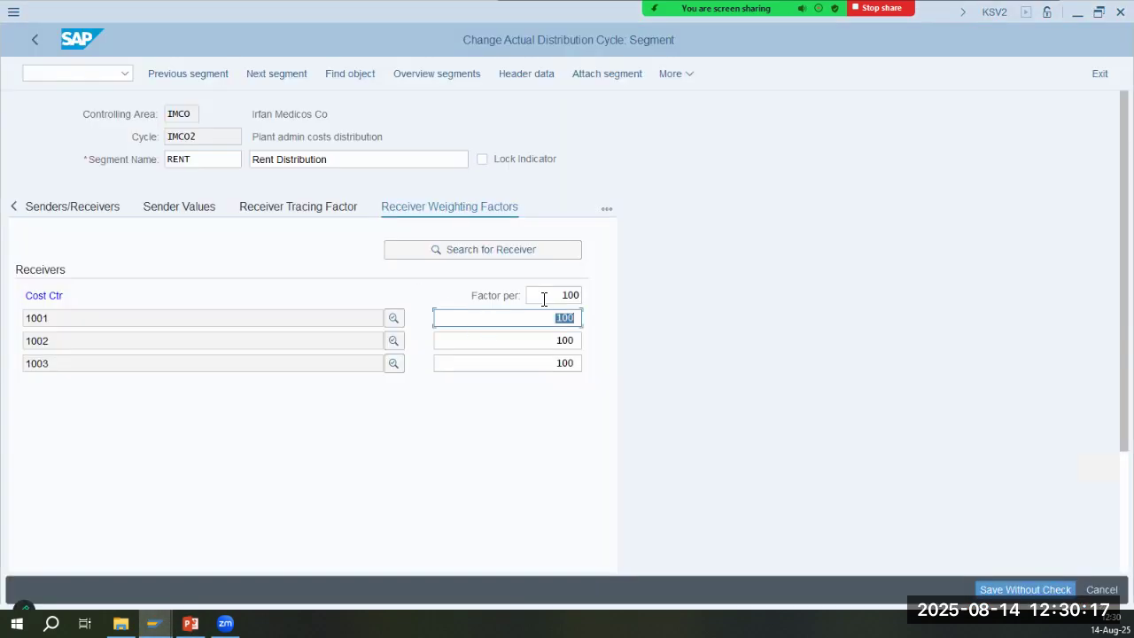
text(25)
key(Tab)
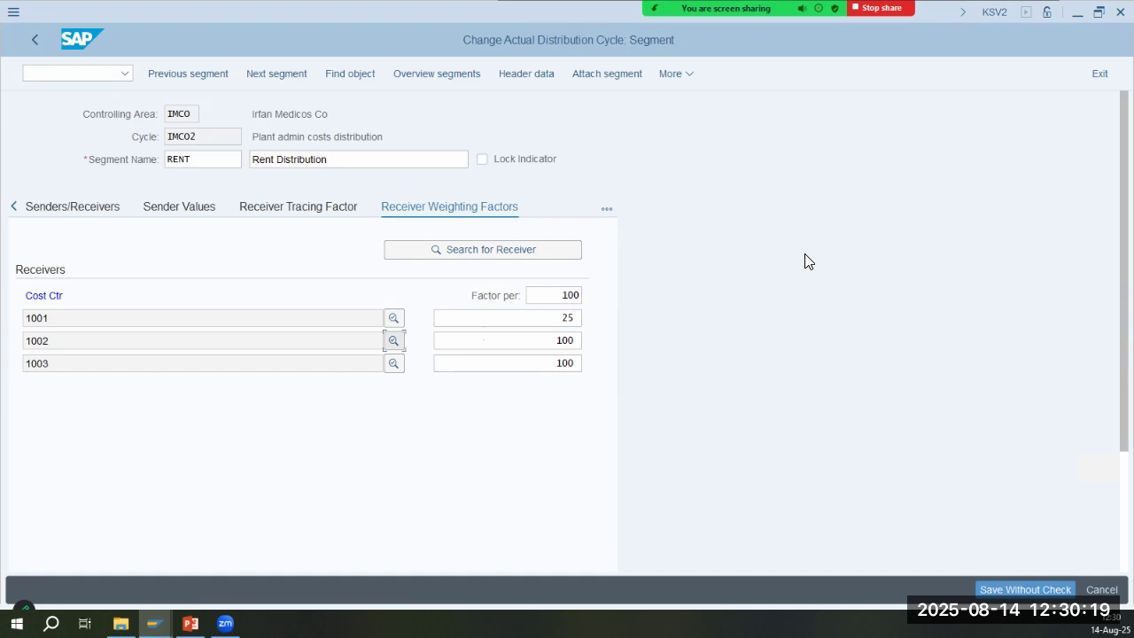
text(50)
key(Tab)
text(25)
key(Return)
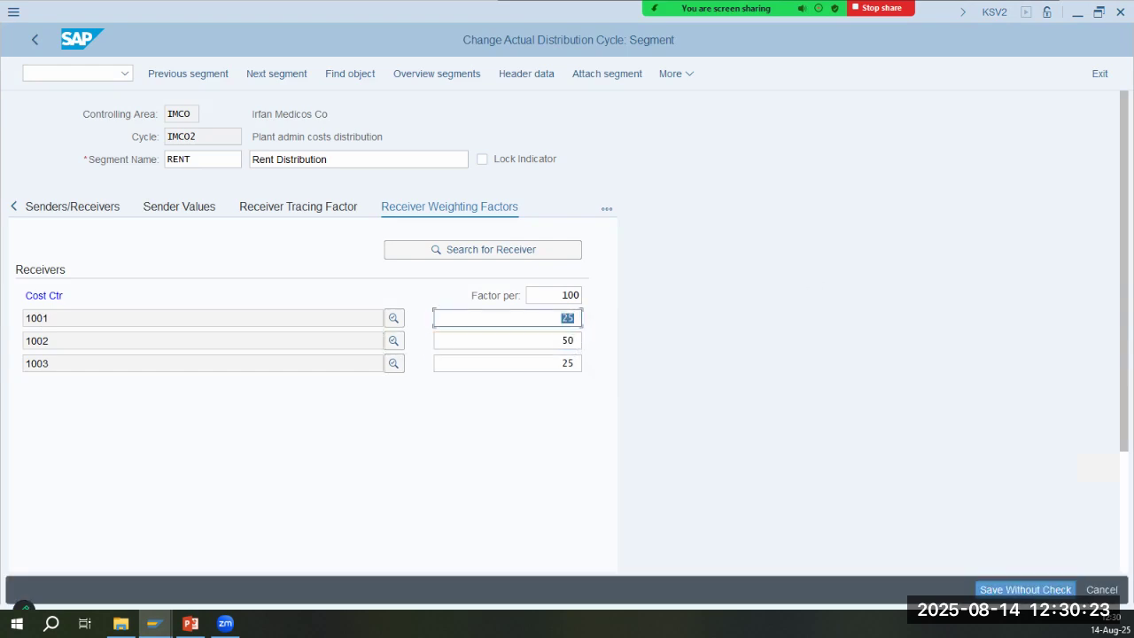
key(ctrl+s)
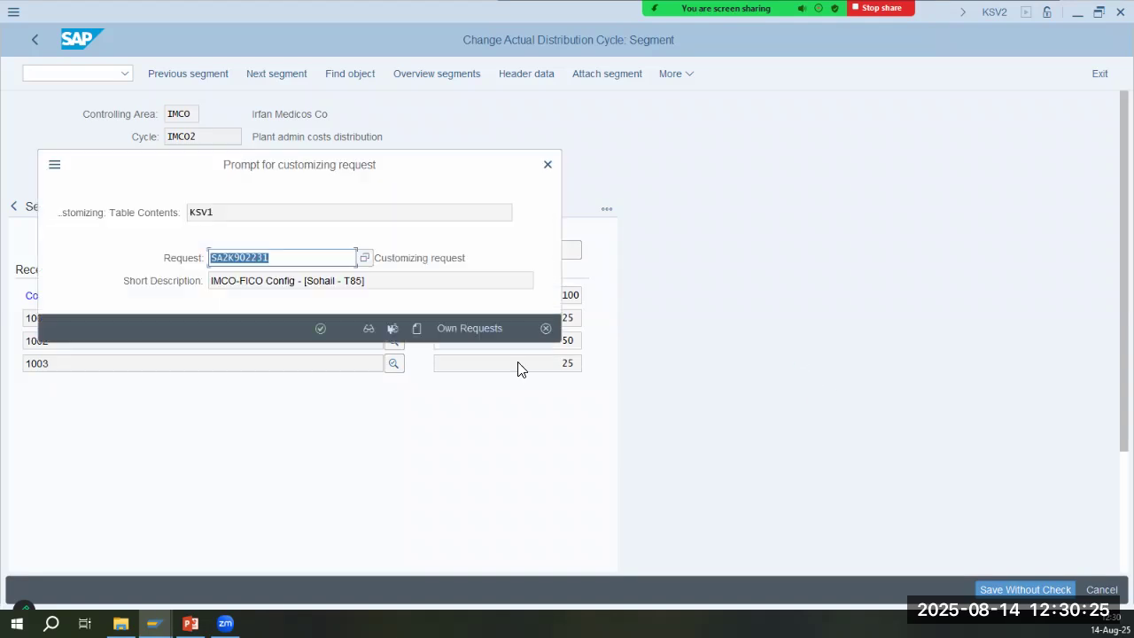
click(329, 334)
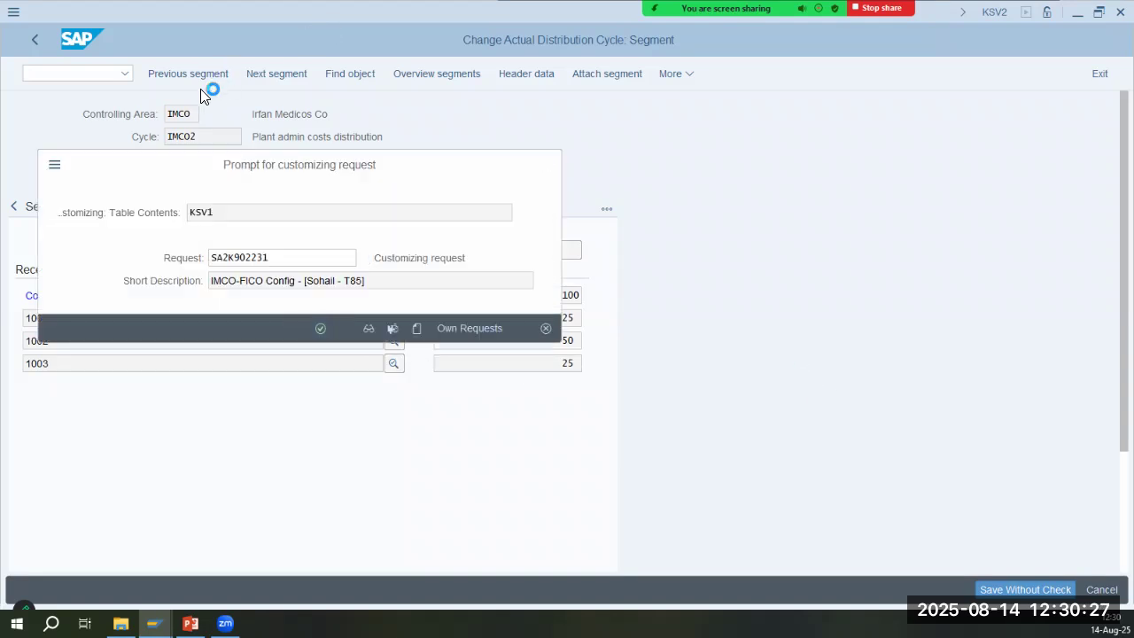
Attach a new segment named VEH with the description vehicle Distribution, and open its sender values
click(594, 73)
text(v)
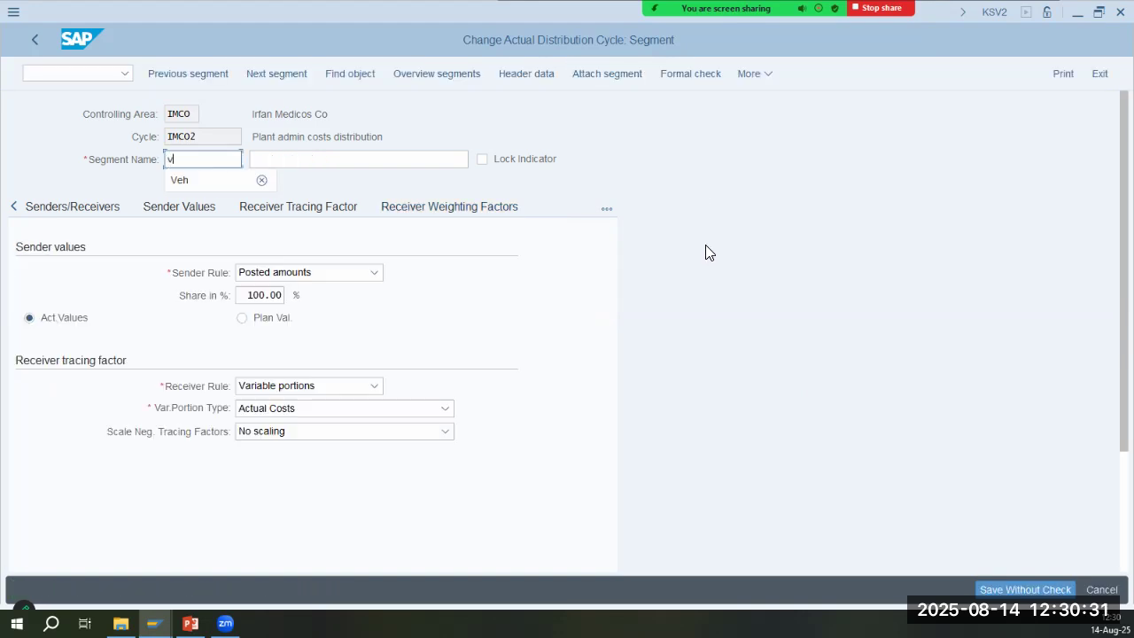
key(Down)
key(Return)
key(Tab)
text(v)
key(Down)
key(Return)
click(200, 210)
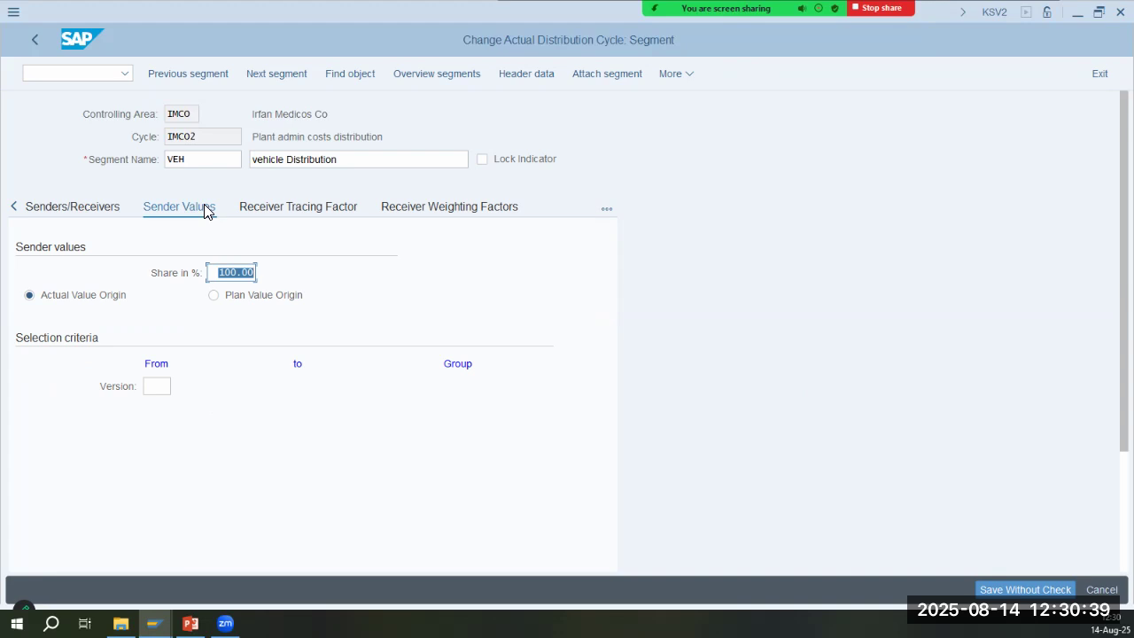
Enter sender cost center 1011, sender cost element 400203 and receiver cost center group PROD for the VEH segment
click(50, 213)
click(188, 294)
text(1)
click(173, 336)
click(172, 348)
click(177, 406)
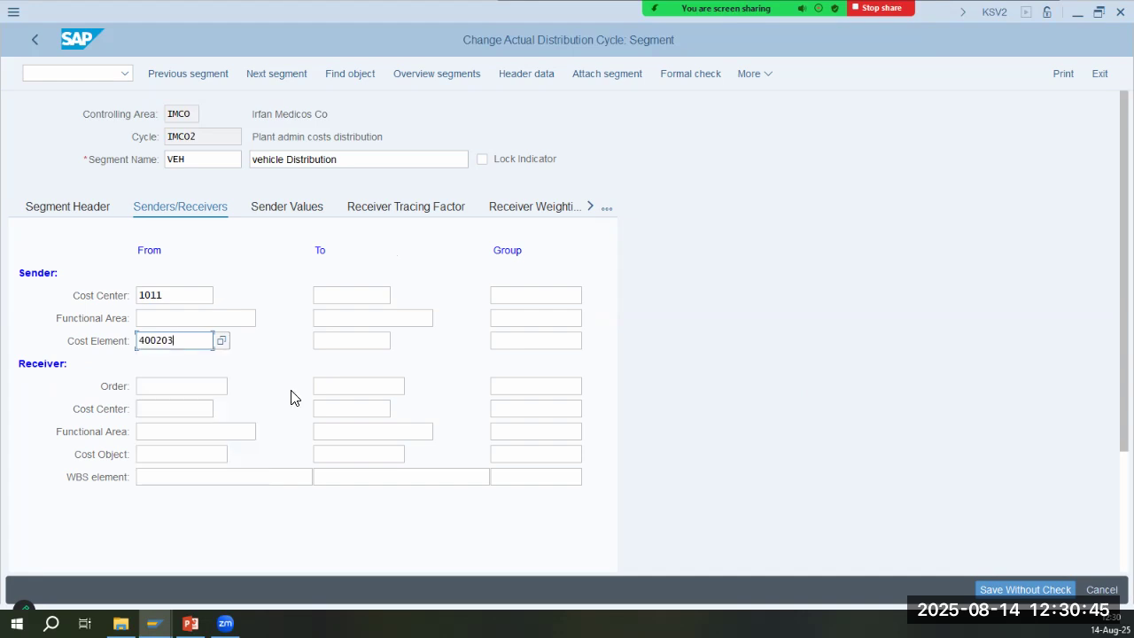
click(518, 389)
click(520, 410)
click(520, 429)
Open the VEH segment's receiver weighting factors and look up the vehicle distribution percentages in the PowerPoint lecture notes
click(522, 210)
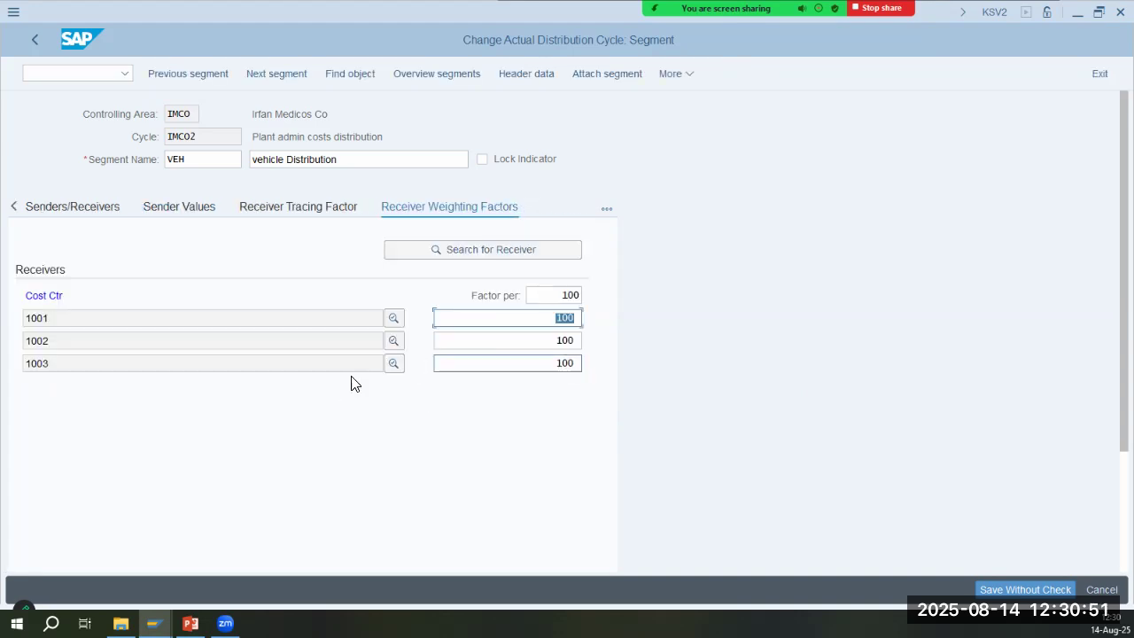
key(alt+Tab)
scroll(333, 349, down, 5)
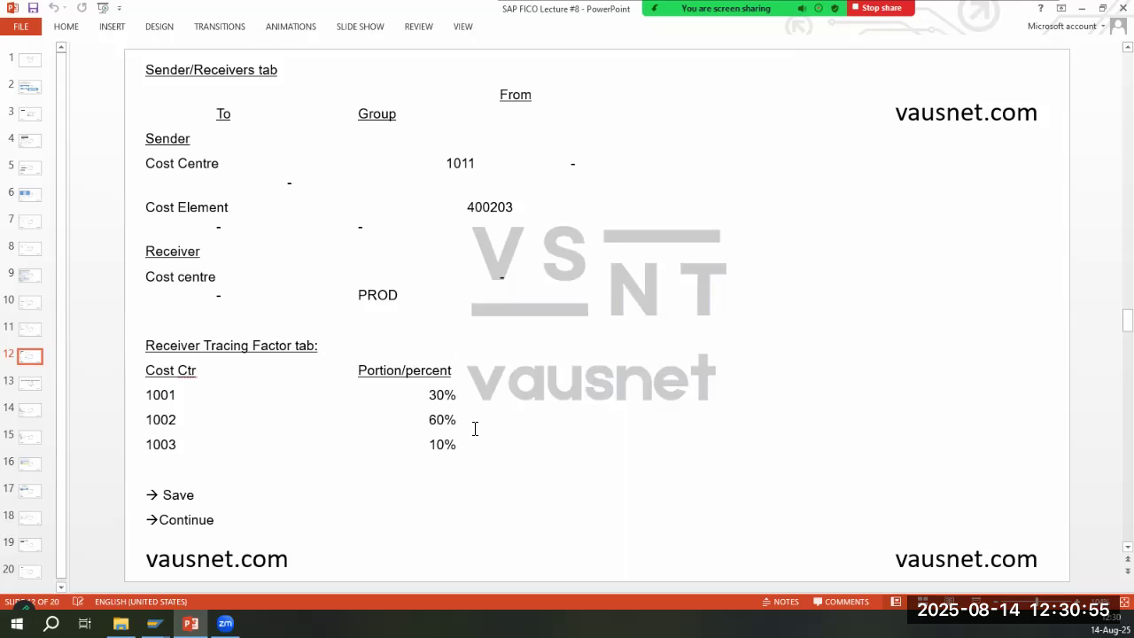
Switch back to SAP, set the VEH weighting factors to 30 for cost center 1001, 60 for 1002 and 10 for 1003, and save
key(alt+Tab)
text(30)
key(Tab)
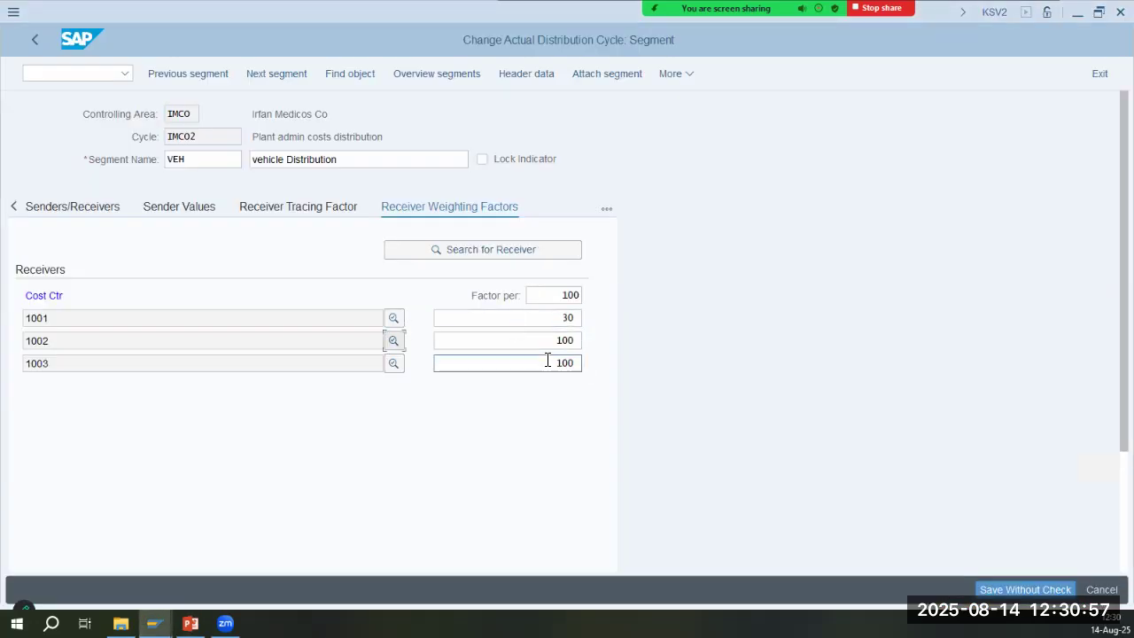
text(60)
key(Tab)
text(10)
key(Return)
click(1025, 591)
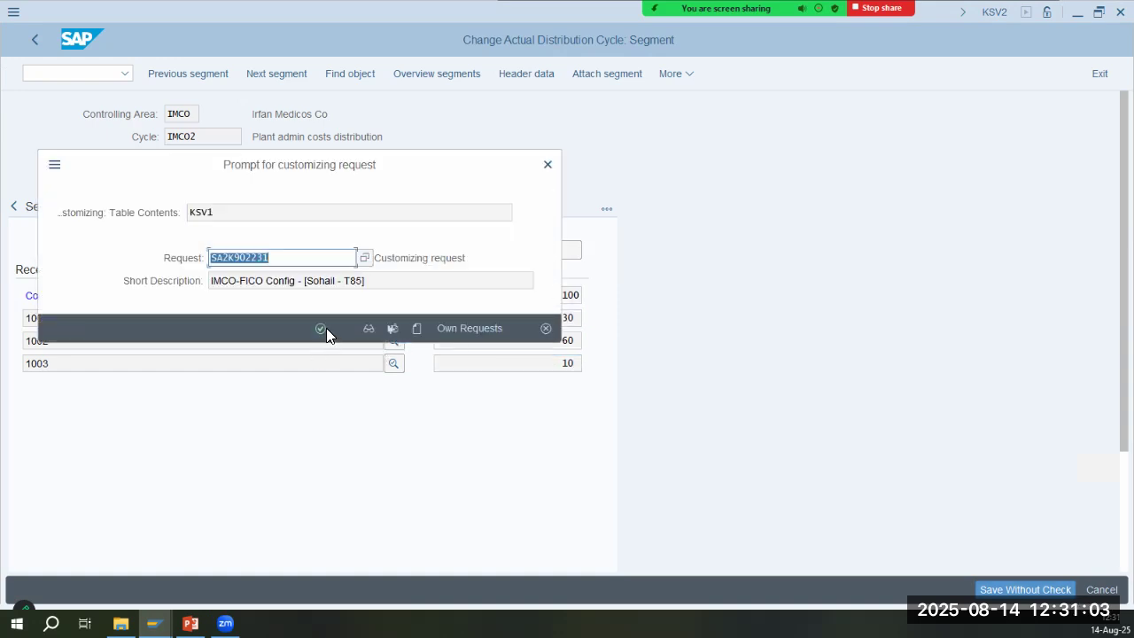
key(Return)
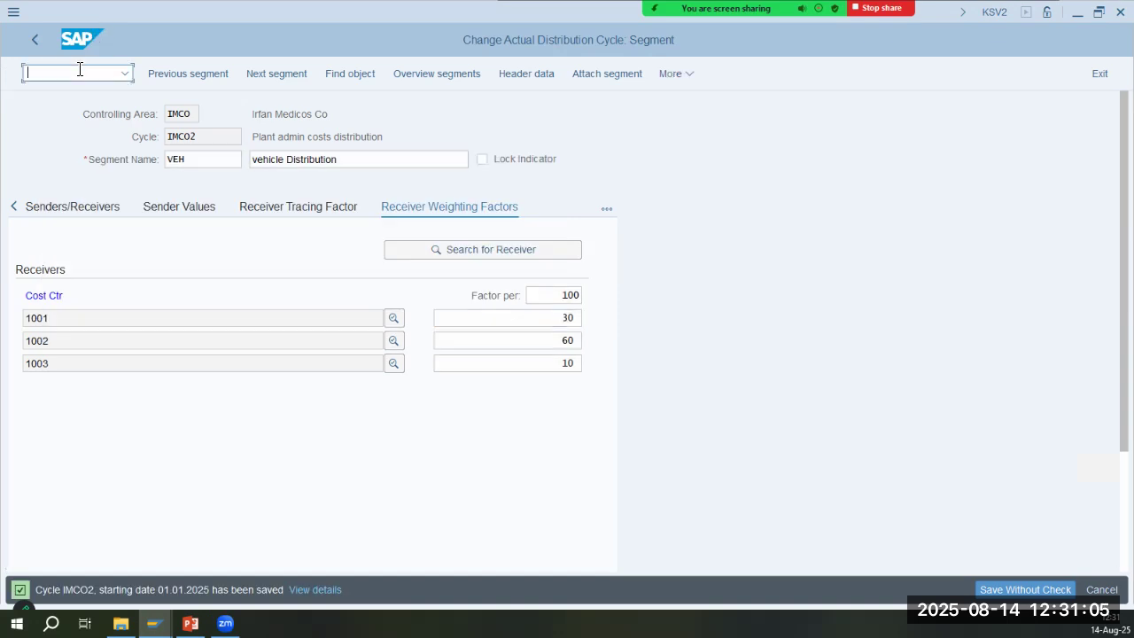
Open transaction KSV5 and enter cycle IMCO2 with start date 01.01.2025
text(/n)
text(ksv2)
key(Return)
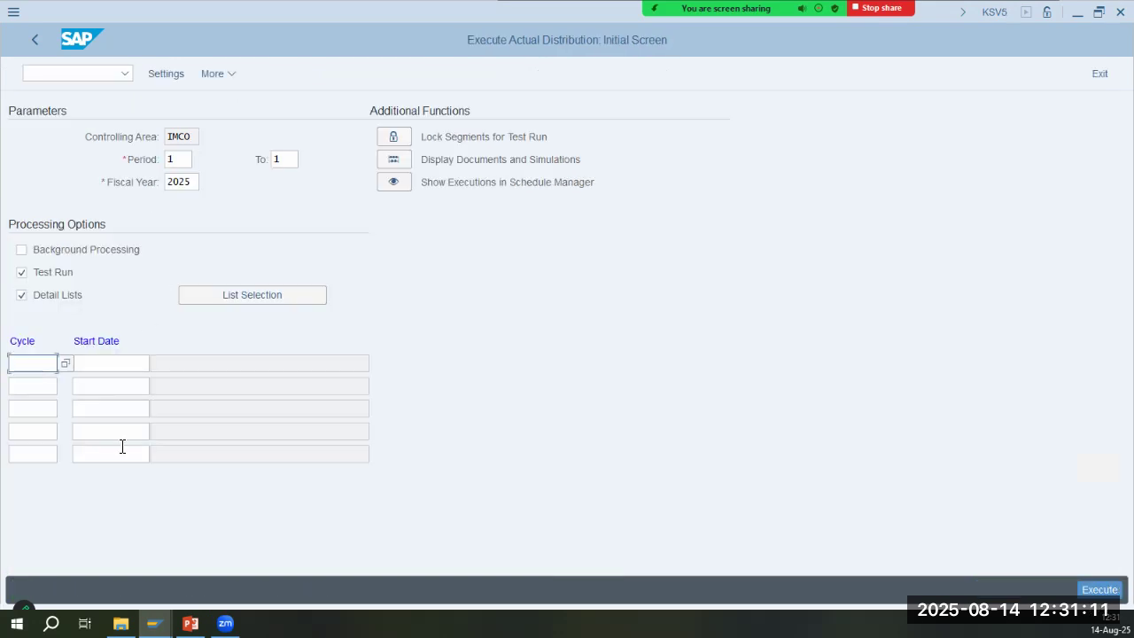
key(BackSpace)
key(BackSpace)
key(BackSpace)
text(imco2)
key(Tab)
key(Down)
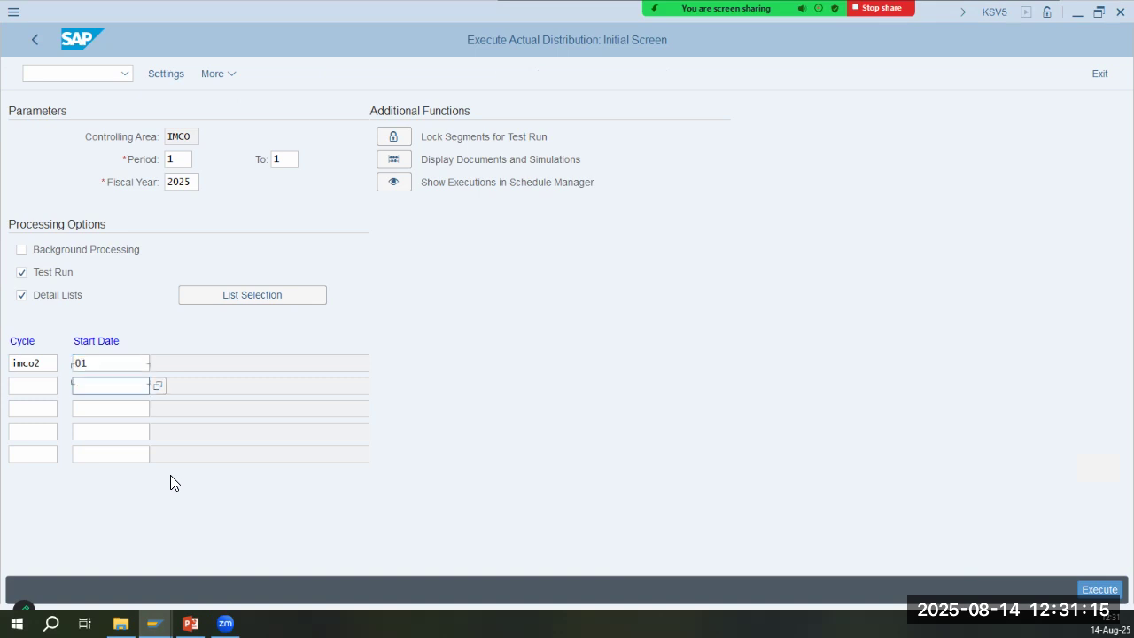
key(shift+Tab)
key(shift+Tab)
key(shift+Tab)
key(Tab)
text(.01.2025)
key(Return)
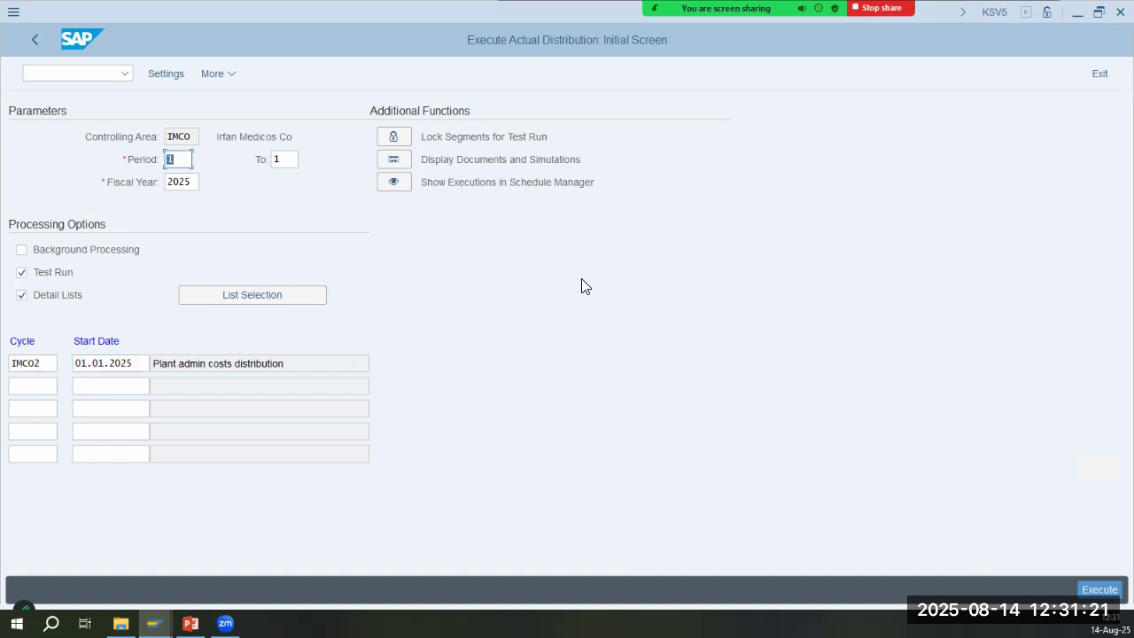
Execute the test run of the IMCO2 distribution and examine its error messages
click(1099, 589)
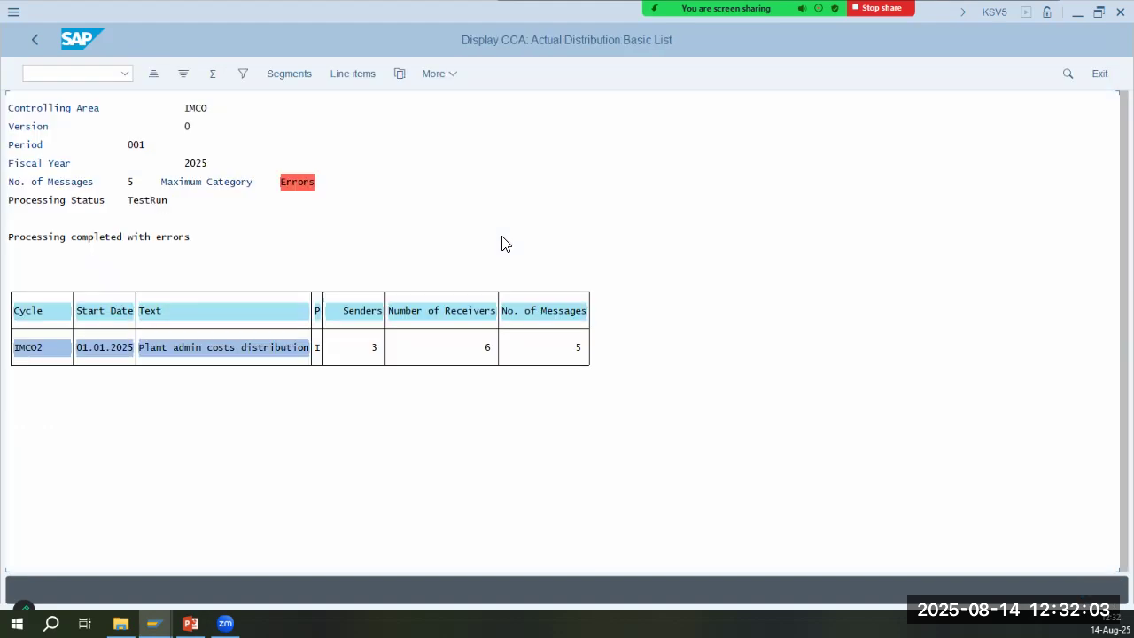
double_click(301, 183)
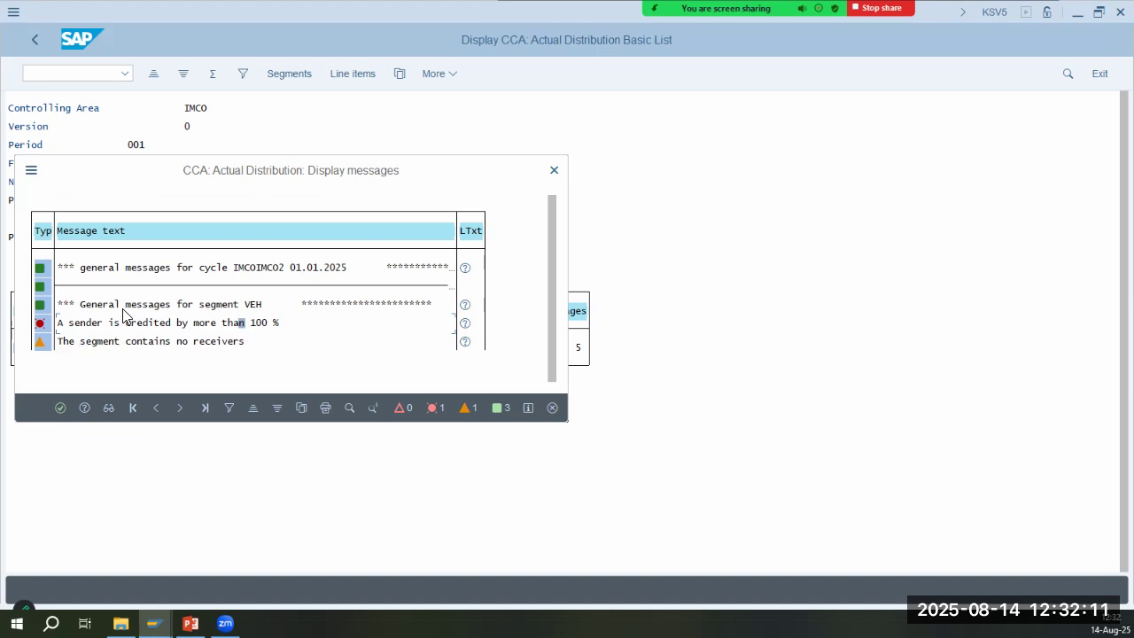
click(297, 268)
drag(351, 180, 850, 164)
click(1051, 391)
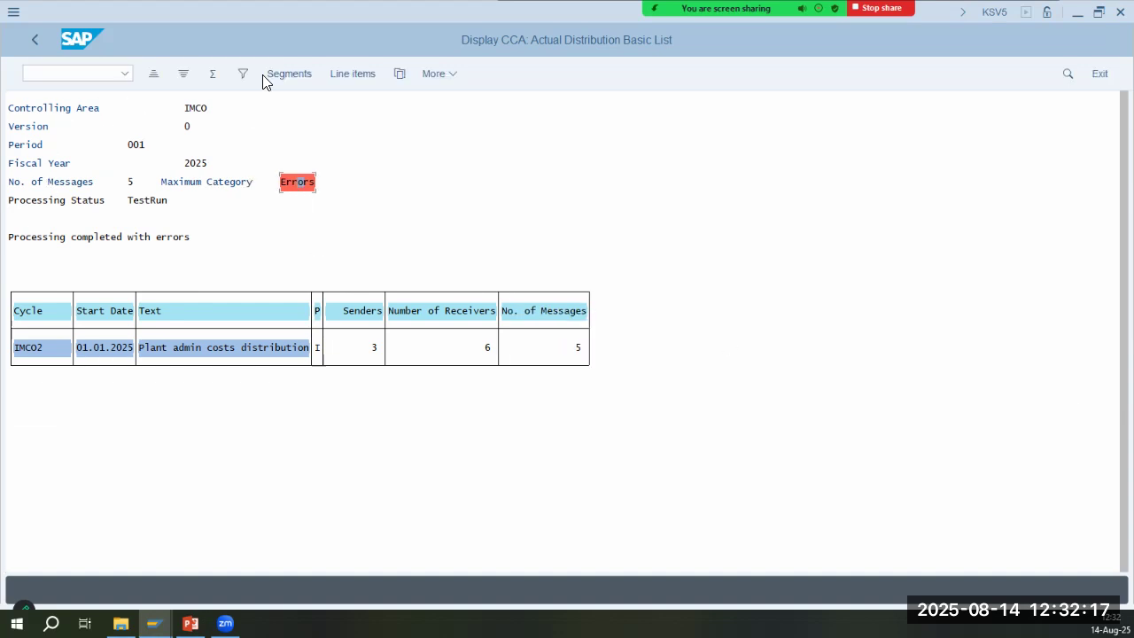
Open the segment list of the test run and check the receivers and messages of the VEH segment
click(299, 74)
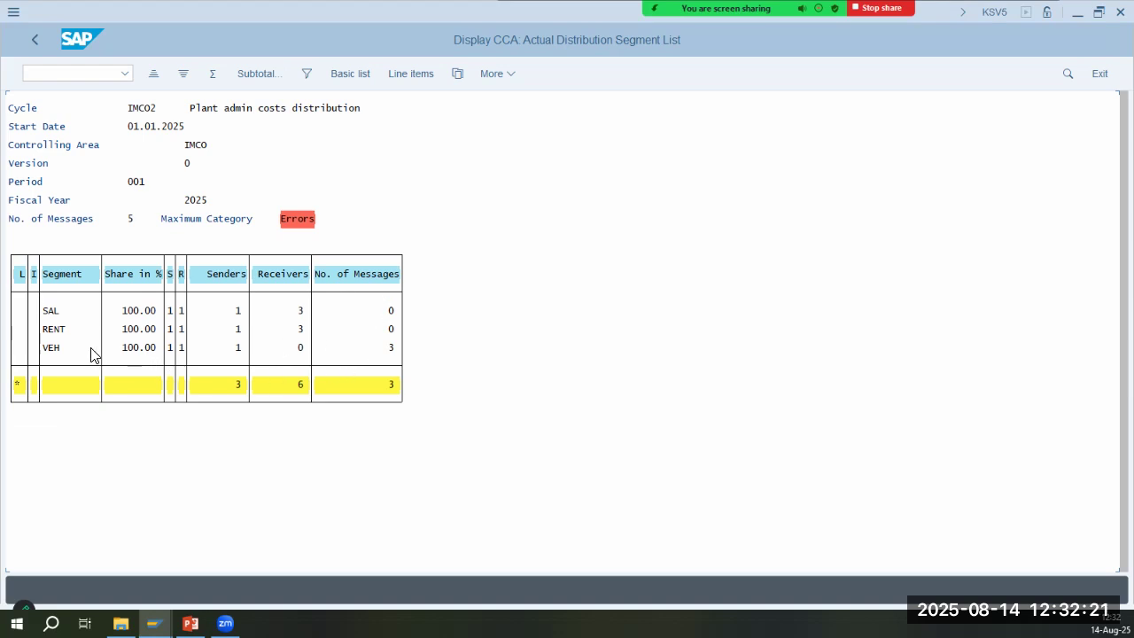
click(394, 350)
click(300, 347)
click(395, 352)
Open cycle IMCO2 for changing with transaction KSV2 and go to its VEH segment from the segment overview
click(87, 74)
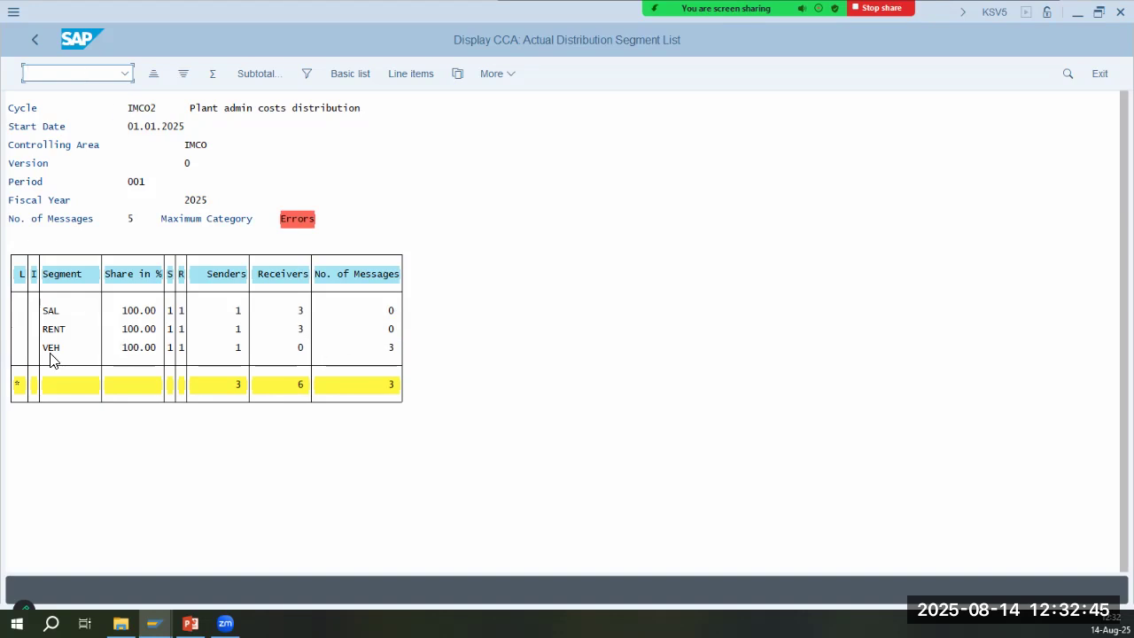
text(/nksv2)
key(Return)
key(Return)
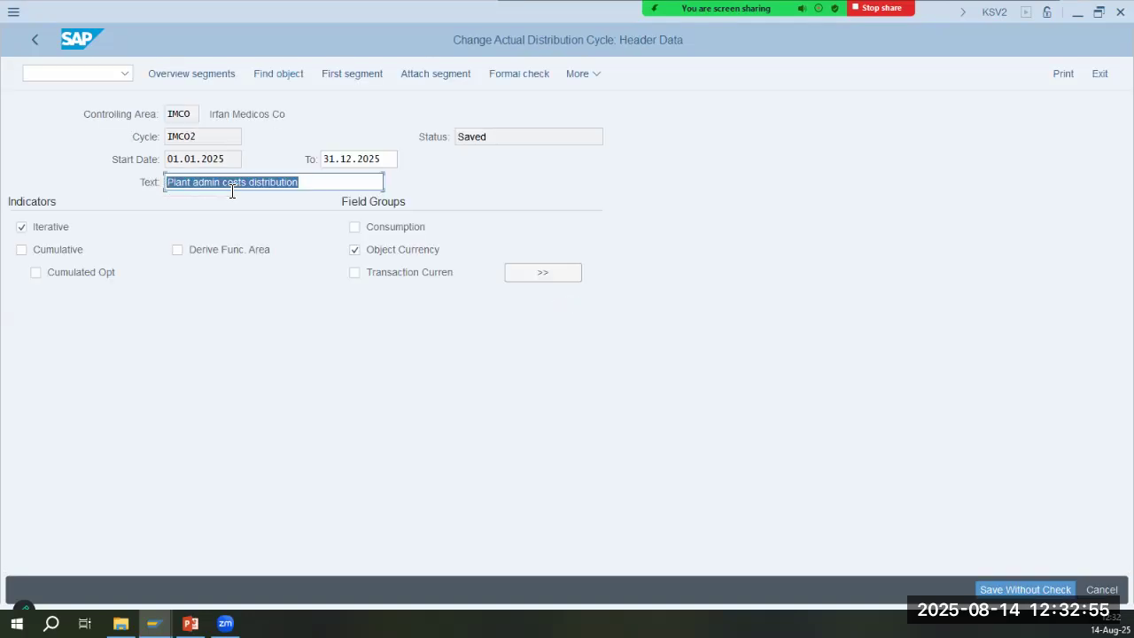
click(226, 78)
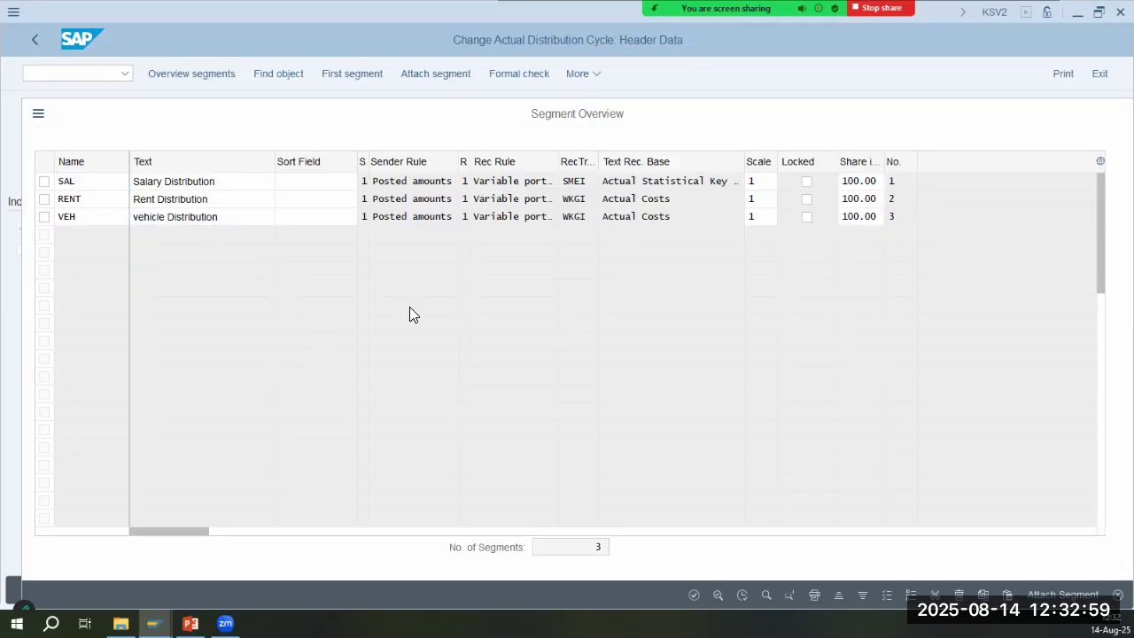
double_click(409, 307)
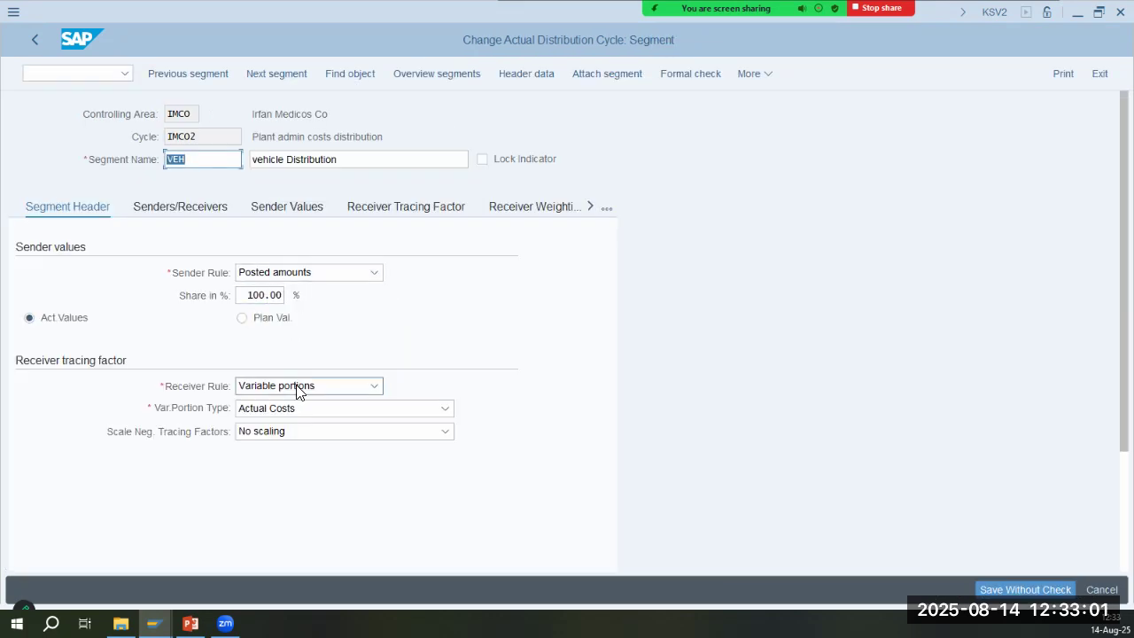
Try the Fixed amounts receiver rule for the VEH segment and check its receiver tracing factors
click(297, 391)
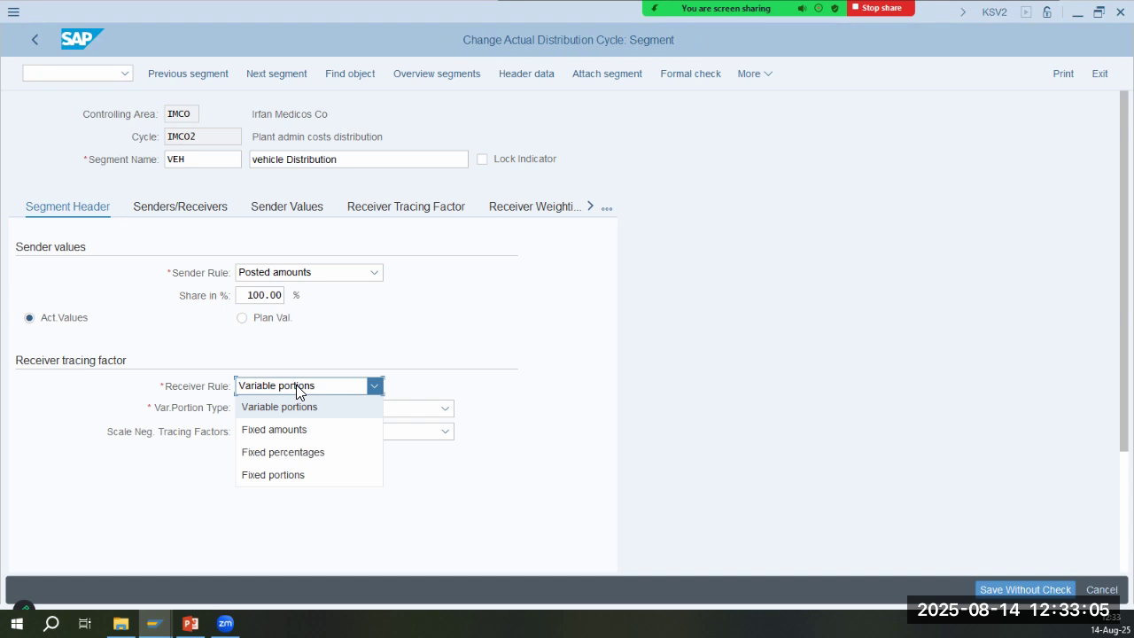
click(296, 428)
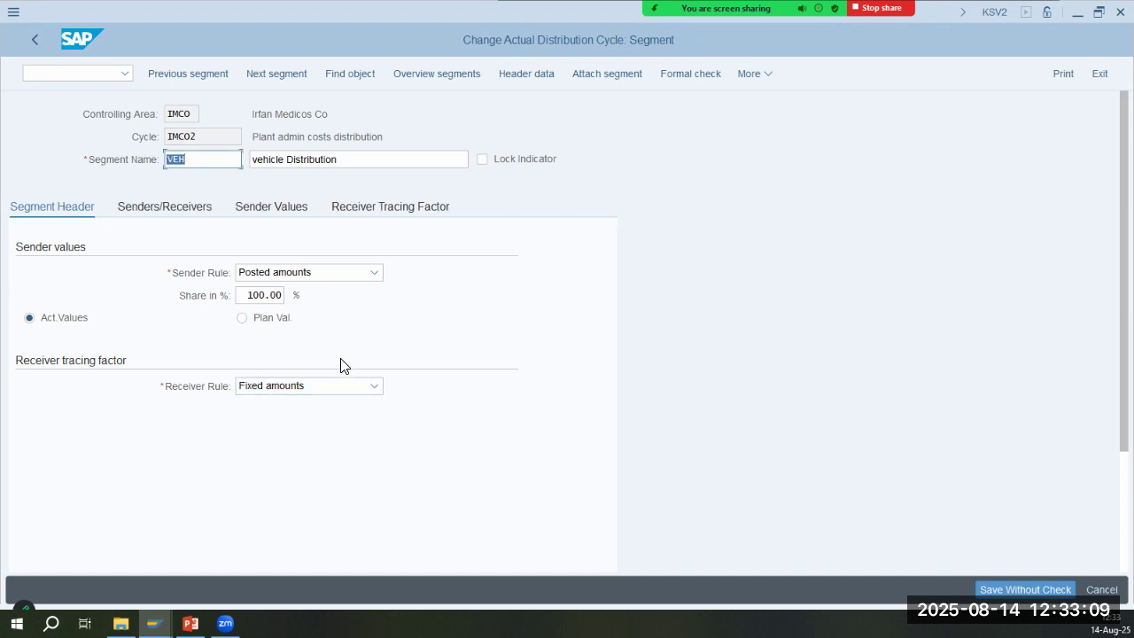
click(191, 203)
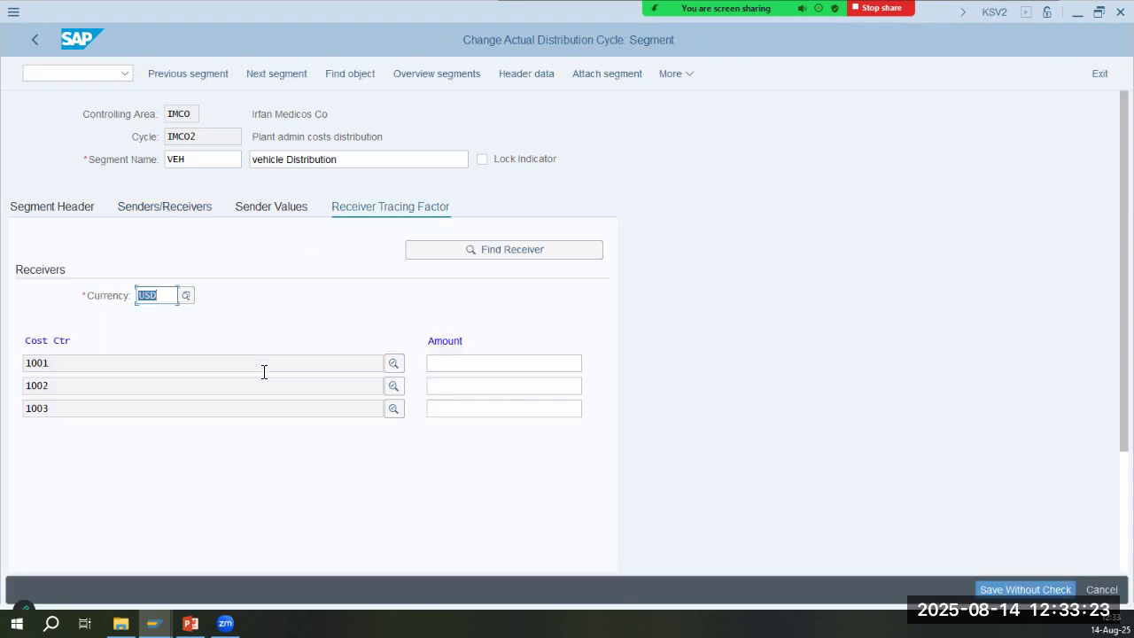
click(492, 361)
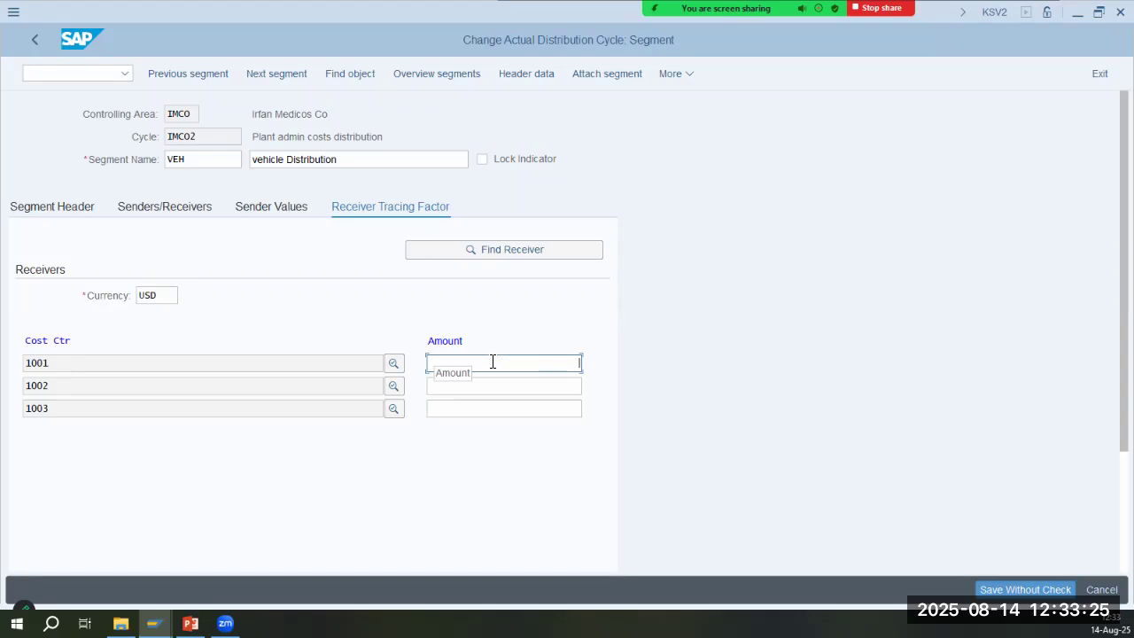
click(46, 216)
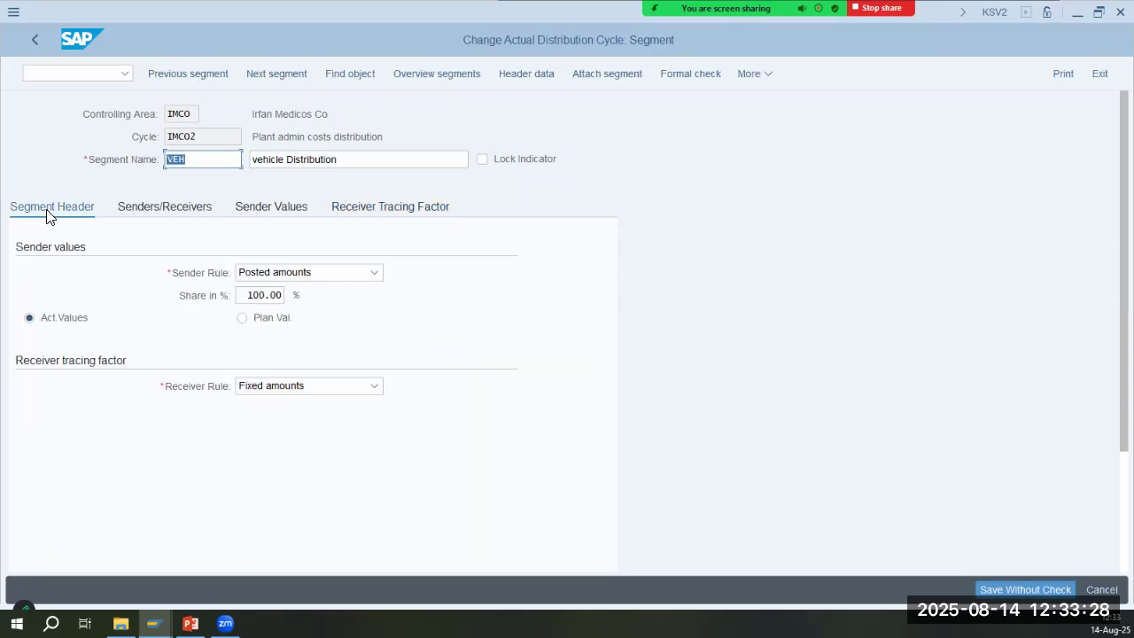
Set the VEH receiver rule to Fixed percentages with 30 for cost center 1001, 60 for 1002 and 10 for 1003, and save
click(316, 390)
click(303, 454)
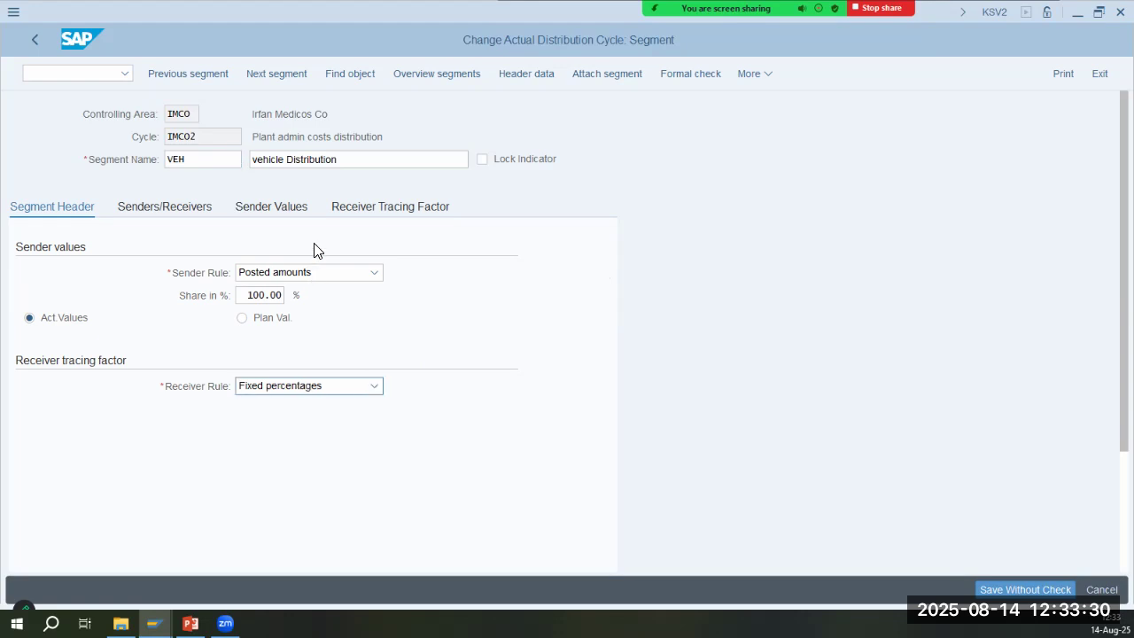
click(387, 217)
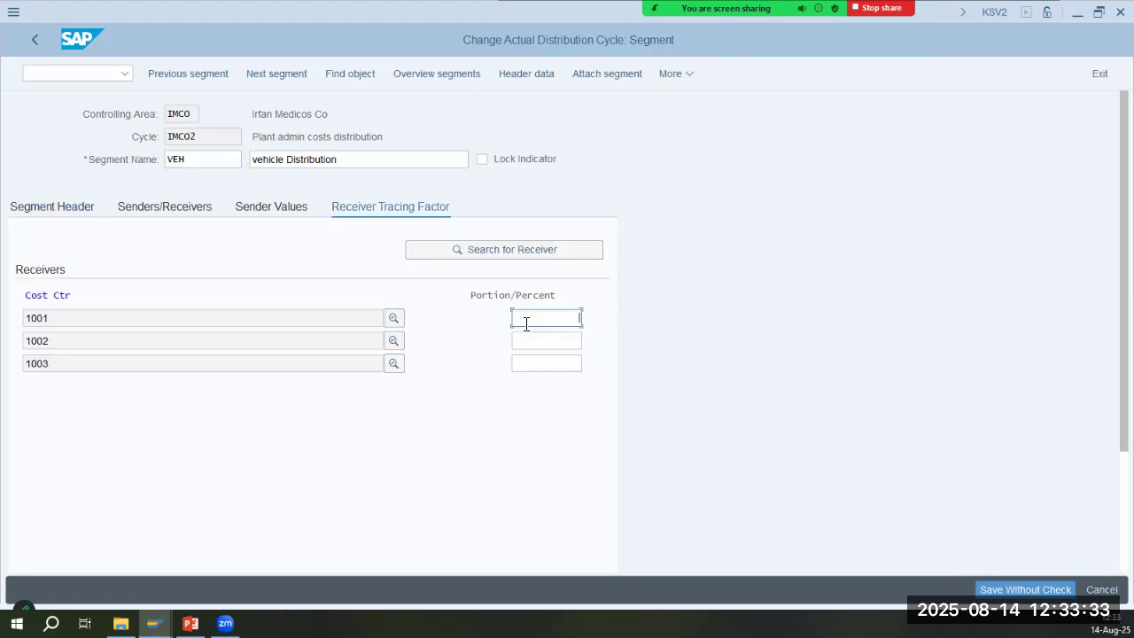
text(30)
key(Tab)
text(60)
key(Tab)
key(Return)
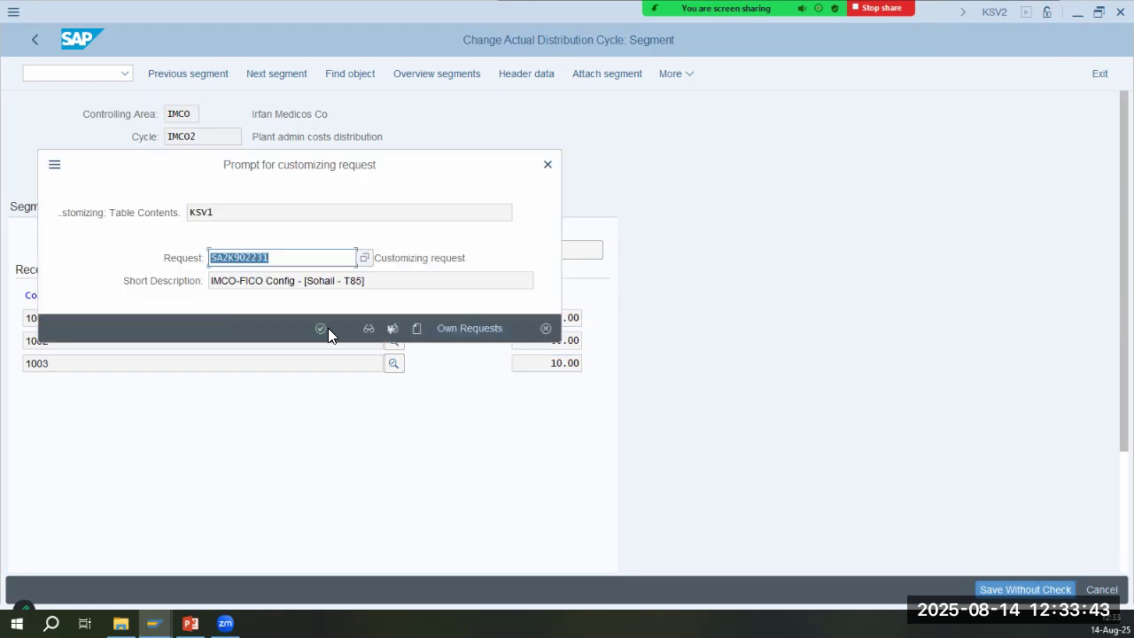
click(322, 328)
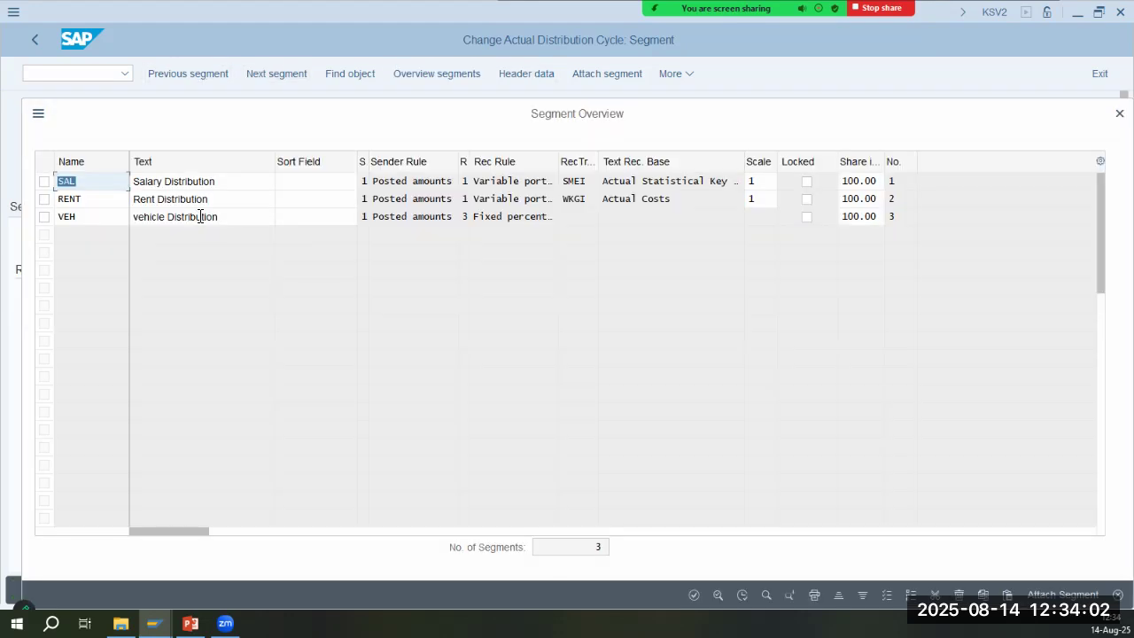
Open the RENT segment from the segment overview and set its receiver rule to Fixed percentages
double_click(191, 199)
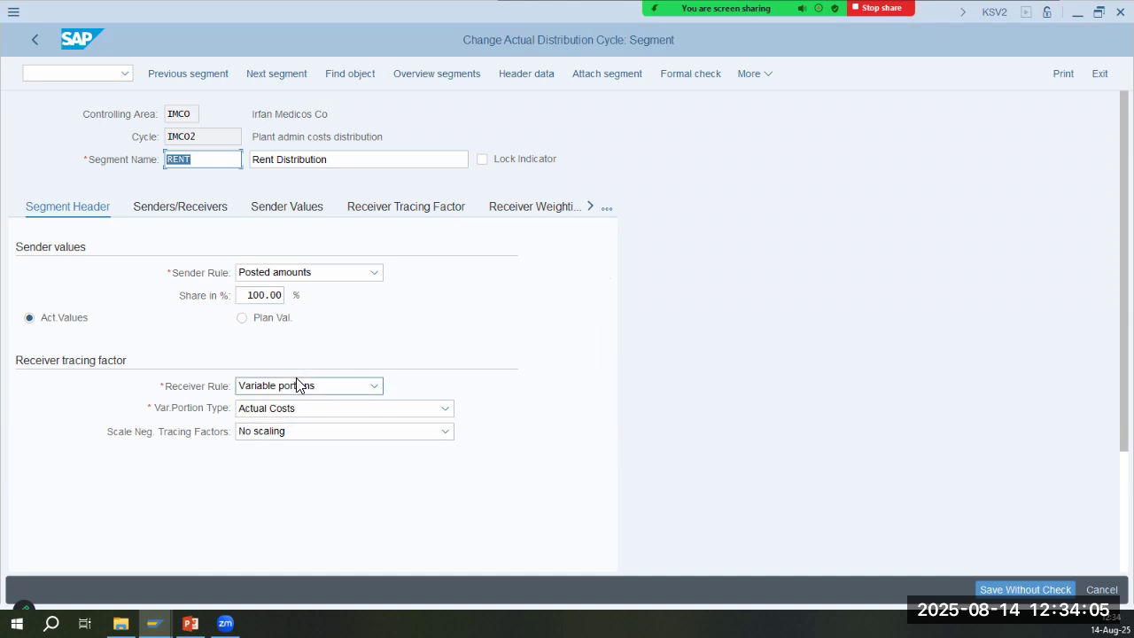
click(296, 388)
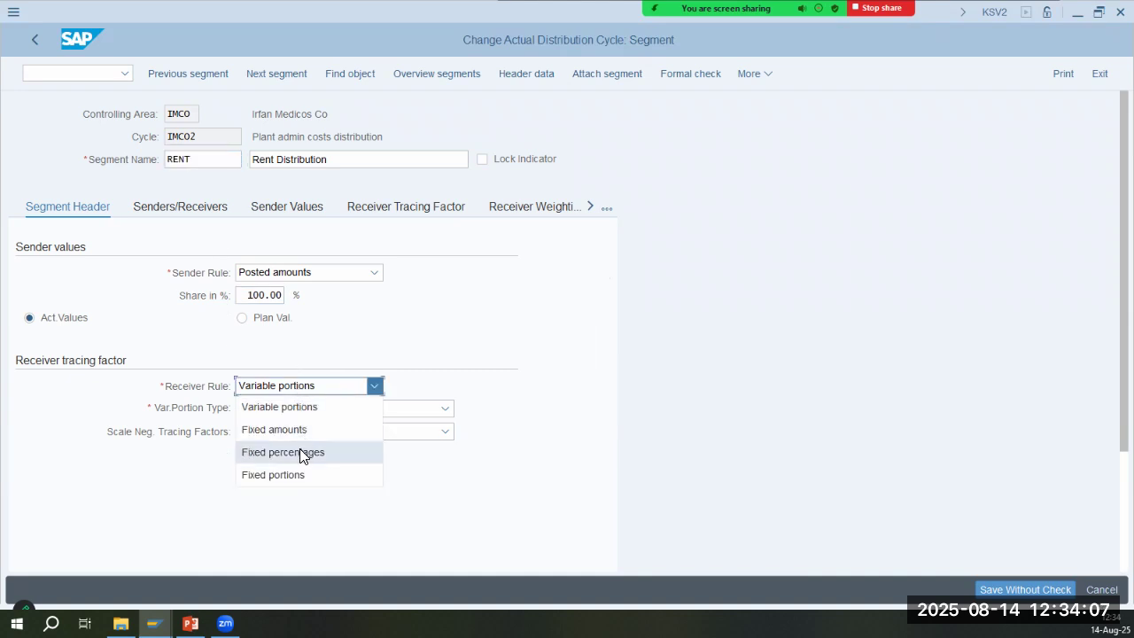
click(299, 449)
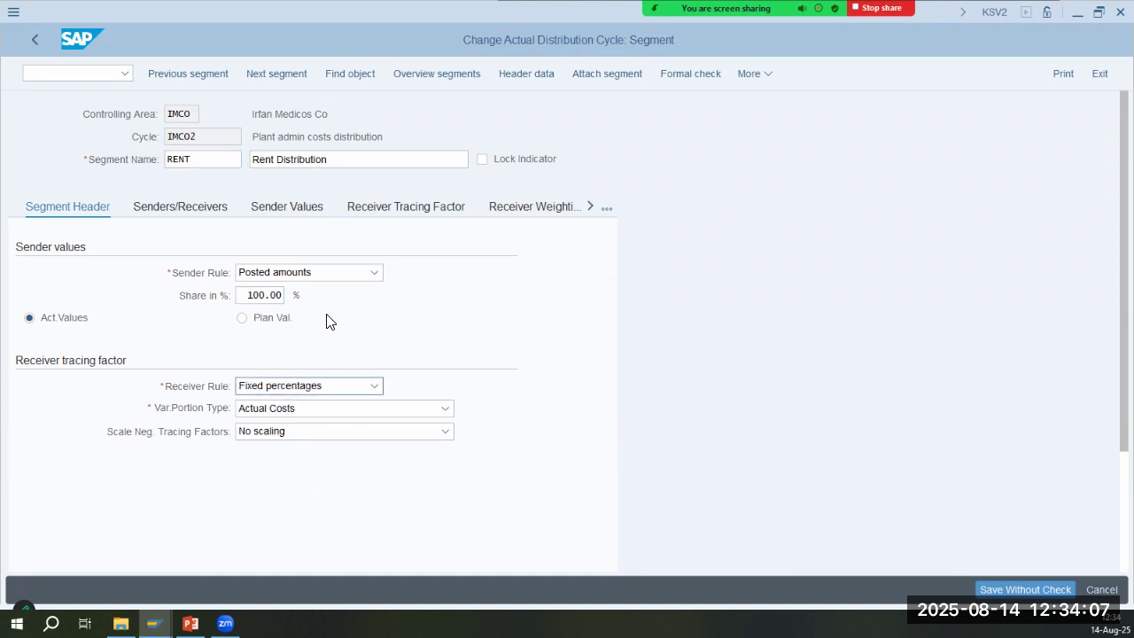
Set the RENT receiver percentages to 25 for cost center 1001, 50 for 1002 and 25 for 1003, and save the cycle
click(397, 204)
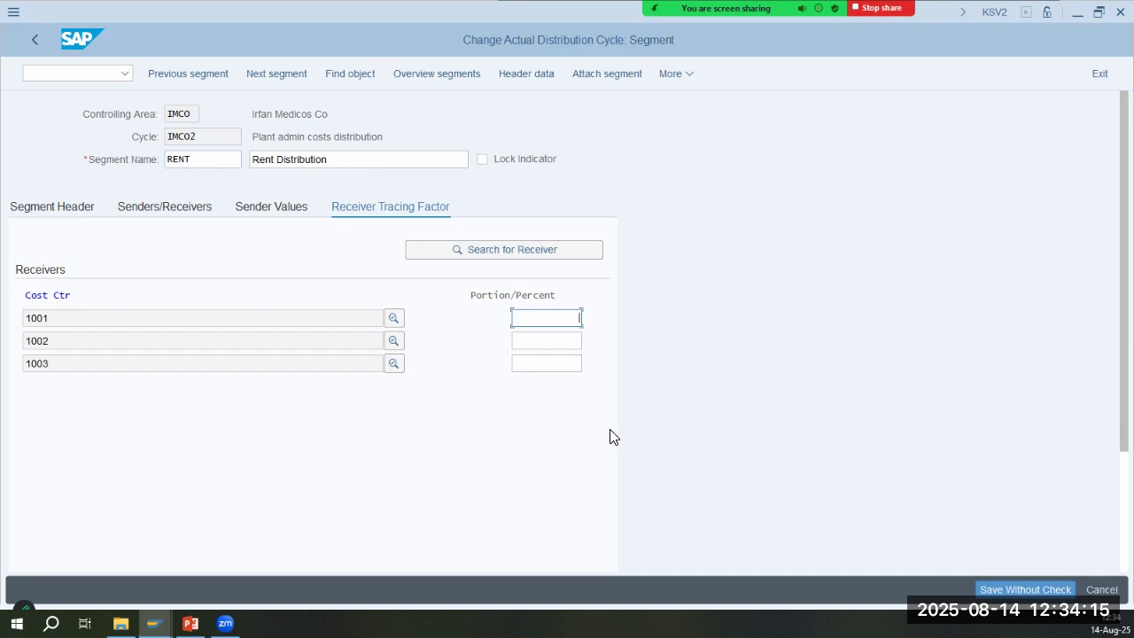
key(Tab)
text(40)
key(BackSpace)
key(BackSpace)
text(5)
key(Return)
text(50)
key(Tab)
text(25)
key(Return)
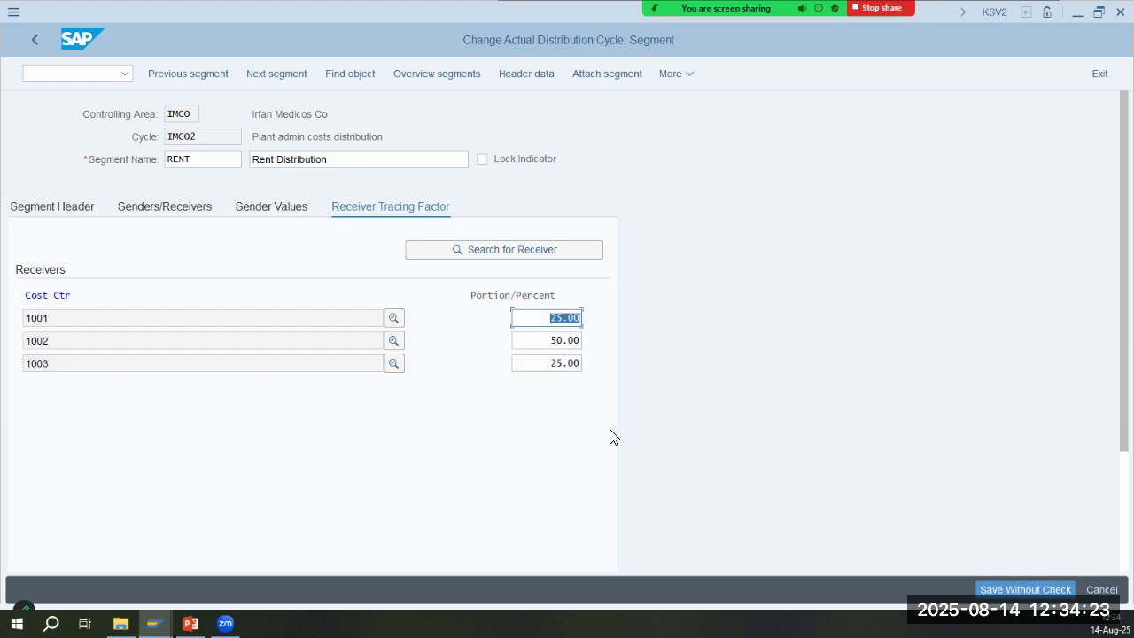
key(ctrl+s)
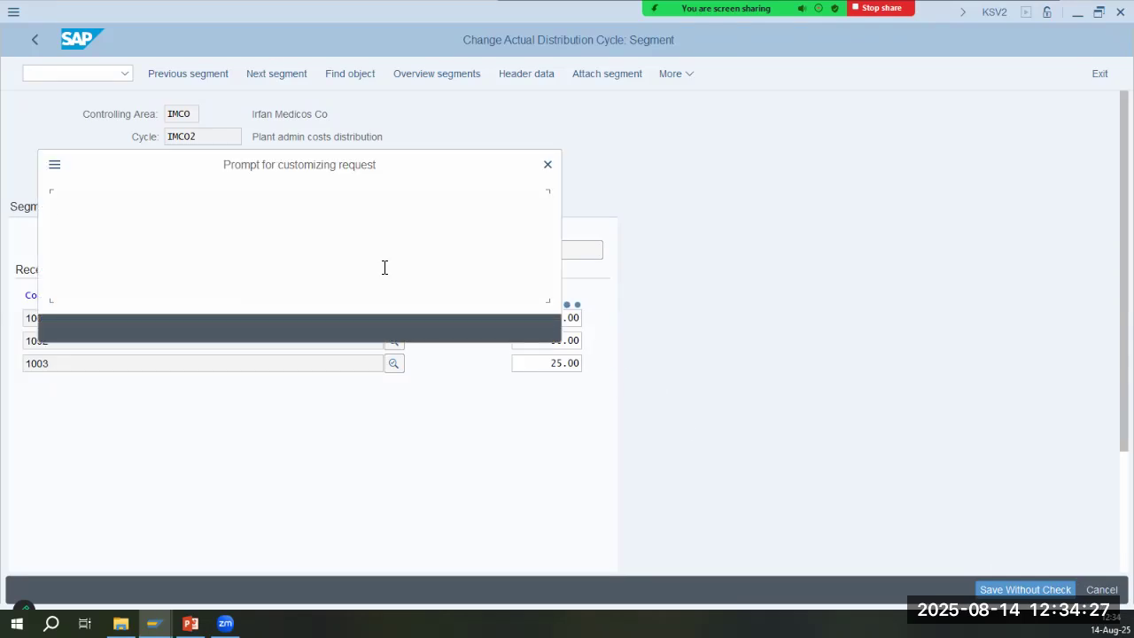
click(320, 328)
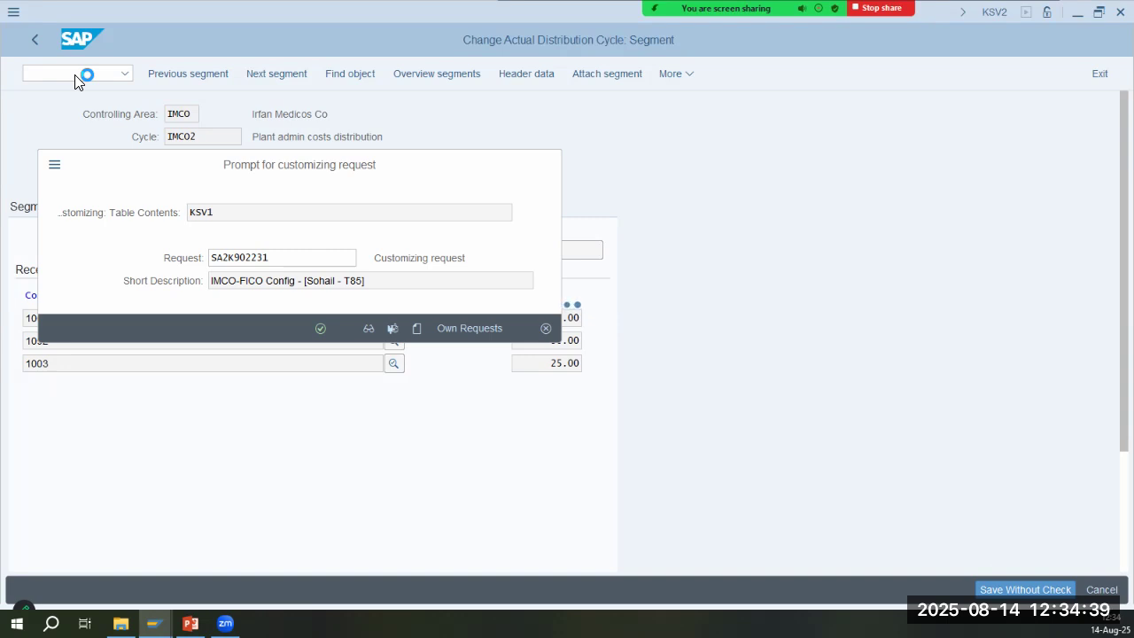
click(76, 78)
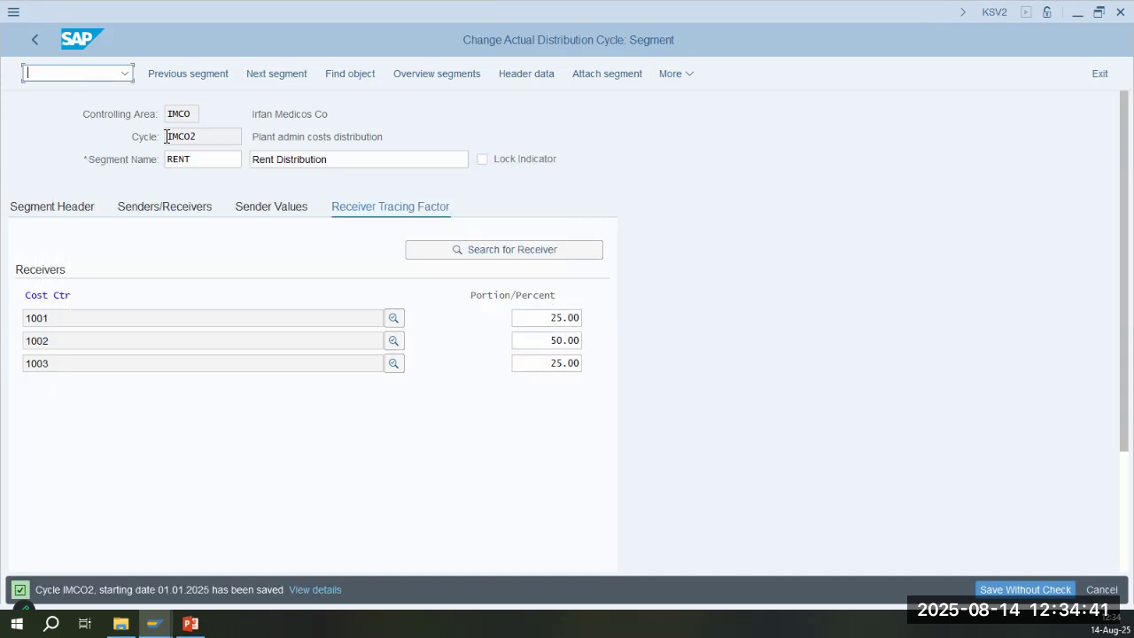
text(/nksv2)
key(Return)
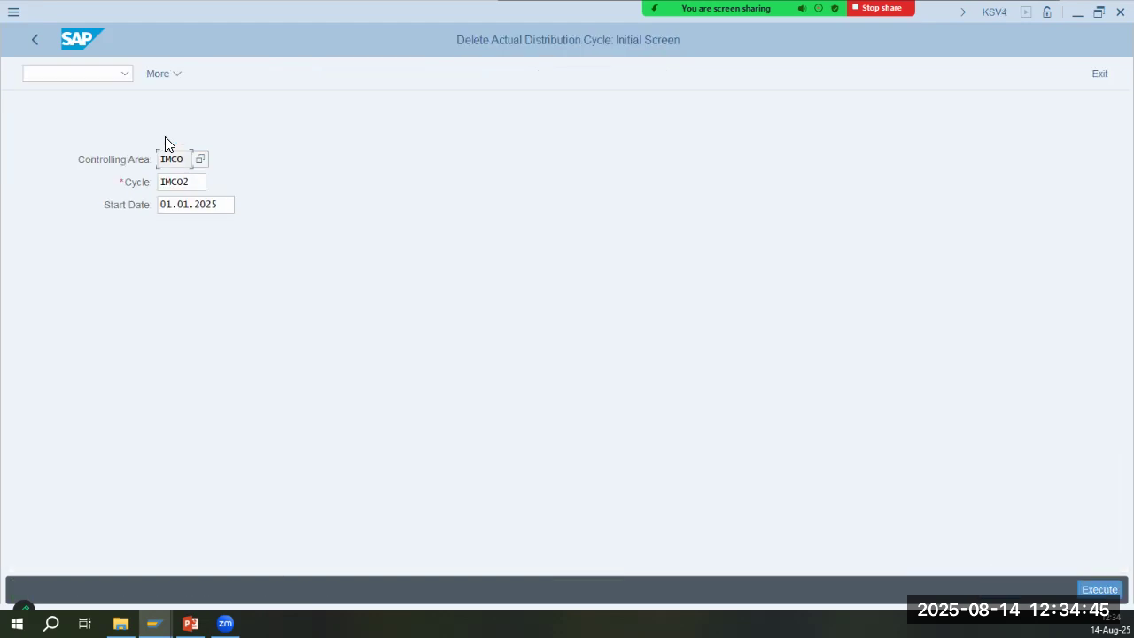
Open transaction KSV5 and test-run the distribution for cycle IMCO2 with start date 01.01.2025
click(89, 75)
text(/nksv5)
key(Return)
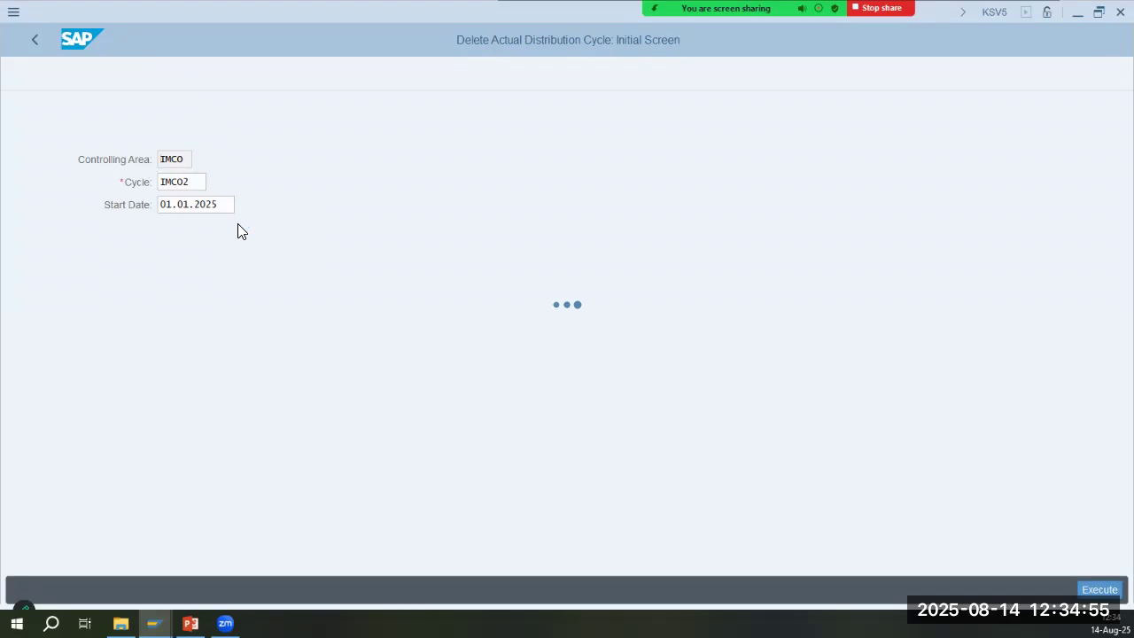
click(39, 362)
click(56, 387)
click(111, 364)
click(114, 383)
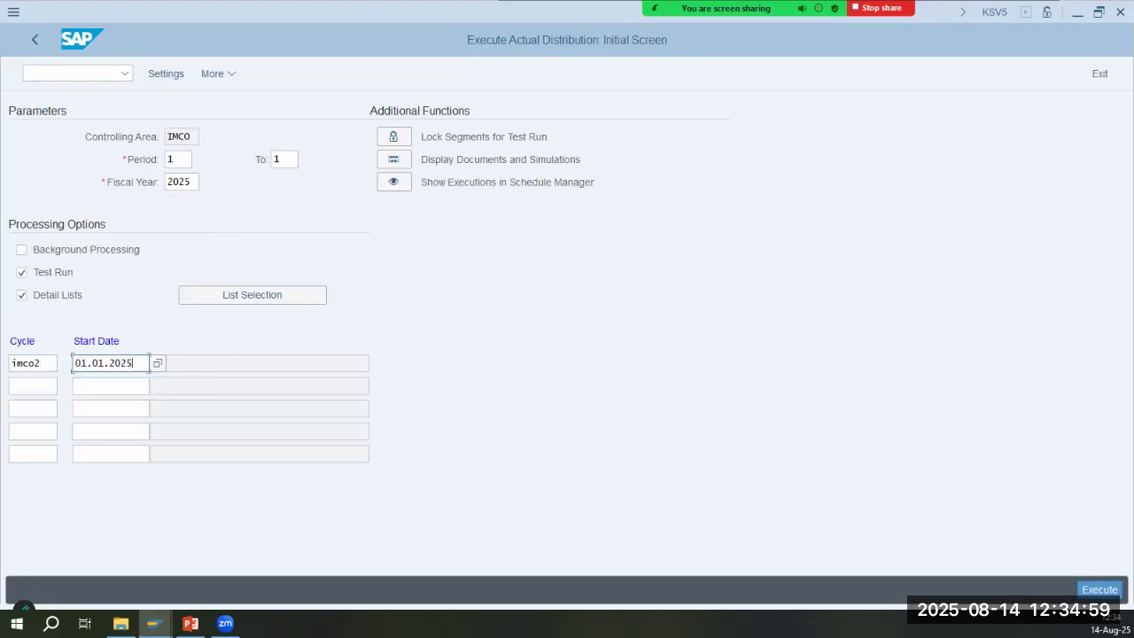
click(1100, 590)
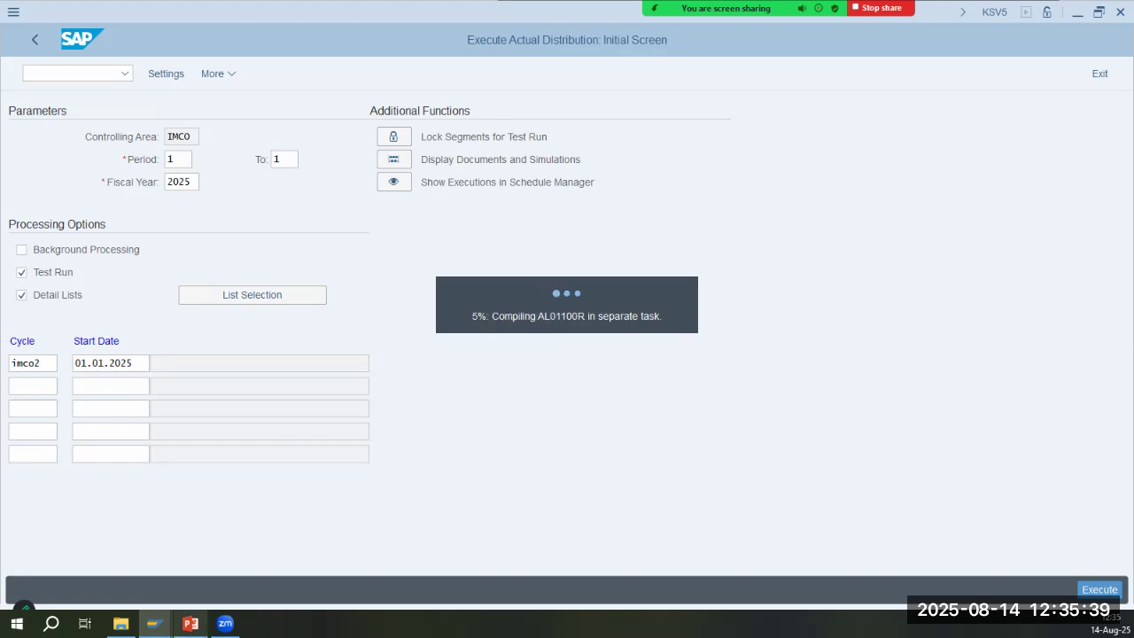
Switch to the PowerPoint lecture slides, check the Veh segment settings and tracing percentages, and return to the SAP distribution run
click(191, 622)
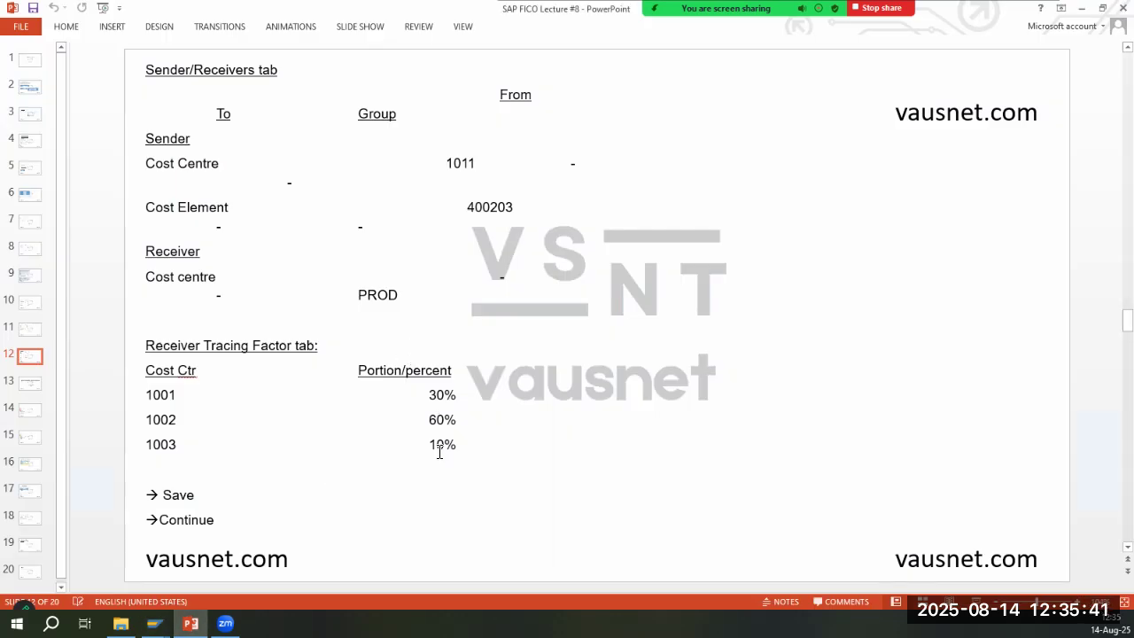
scroll(439, 319, up, 1)
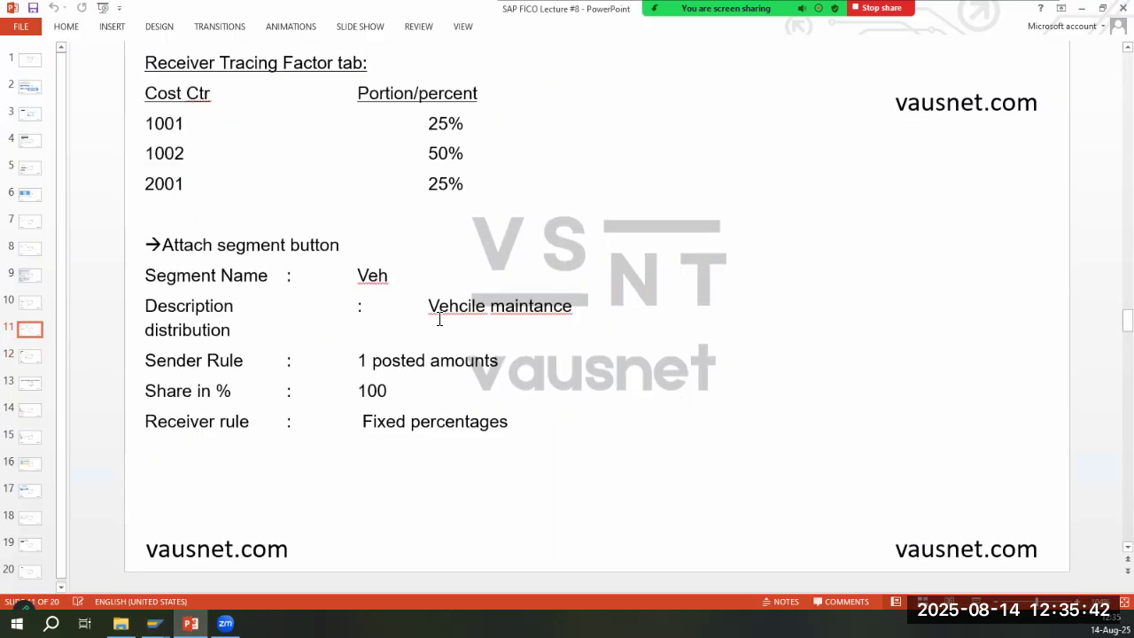
click(440, 422)
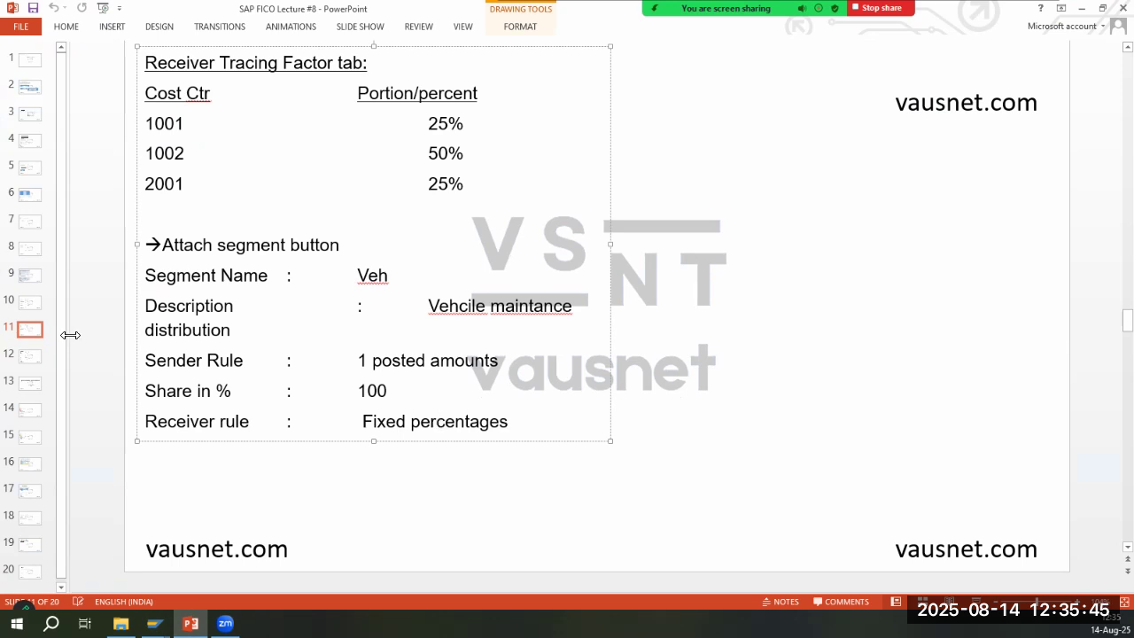
mouse_move(155, 622)
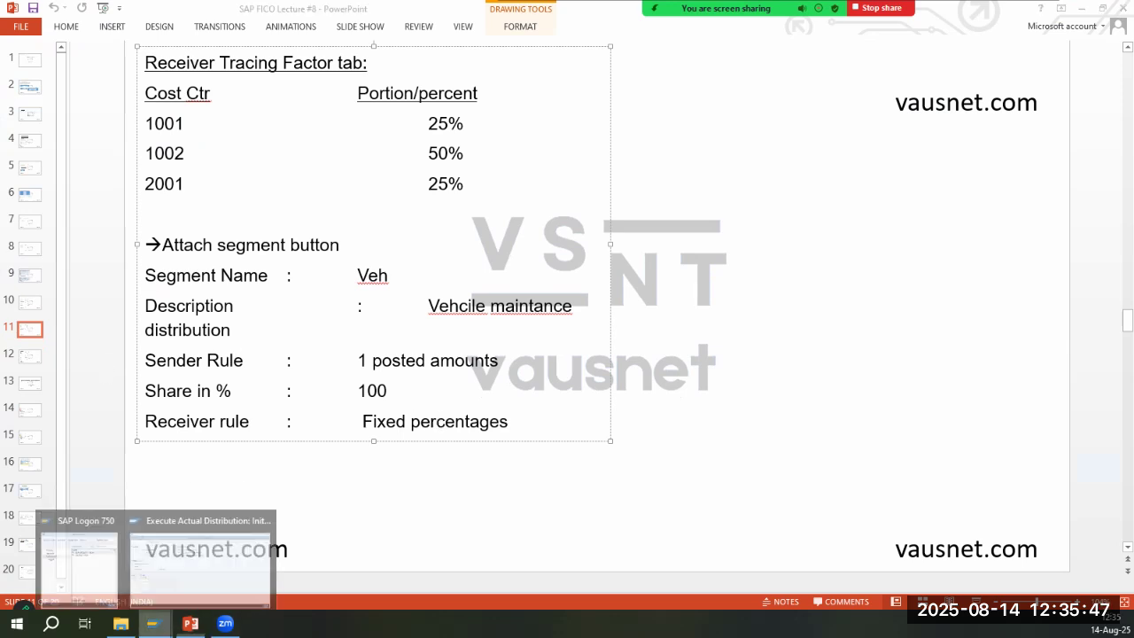
click(228, 554)
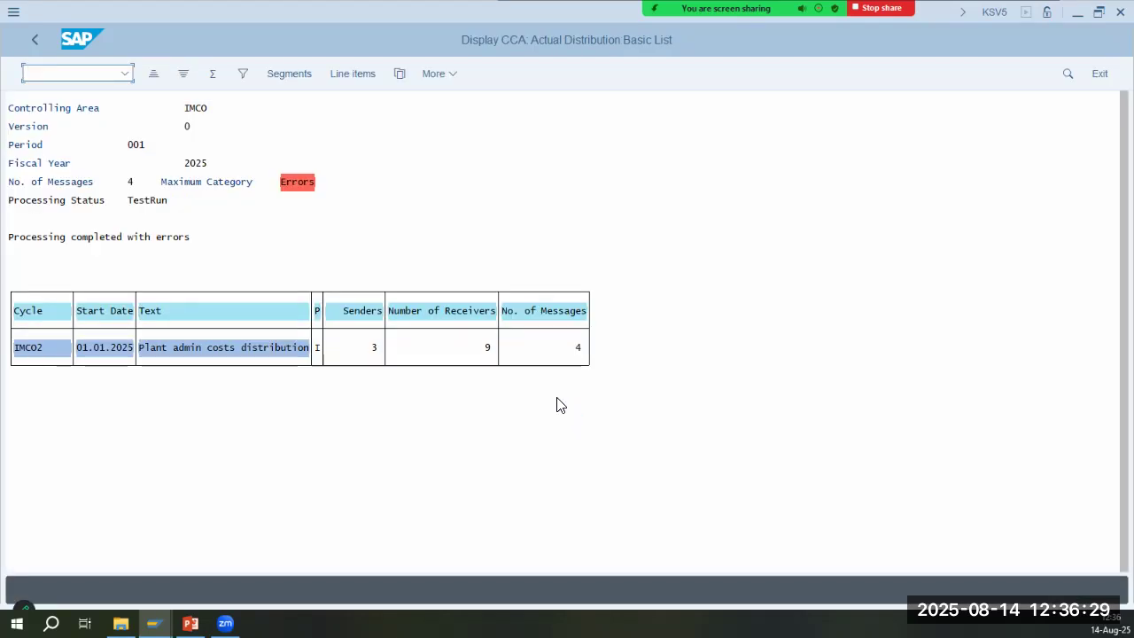
Open the test run's error messages, read the long text of the sender credit error, and close the messages
click(306, 182)
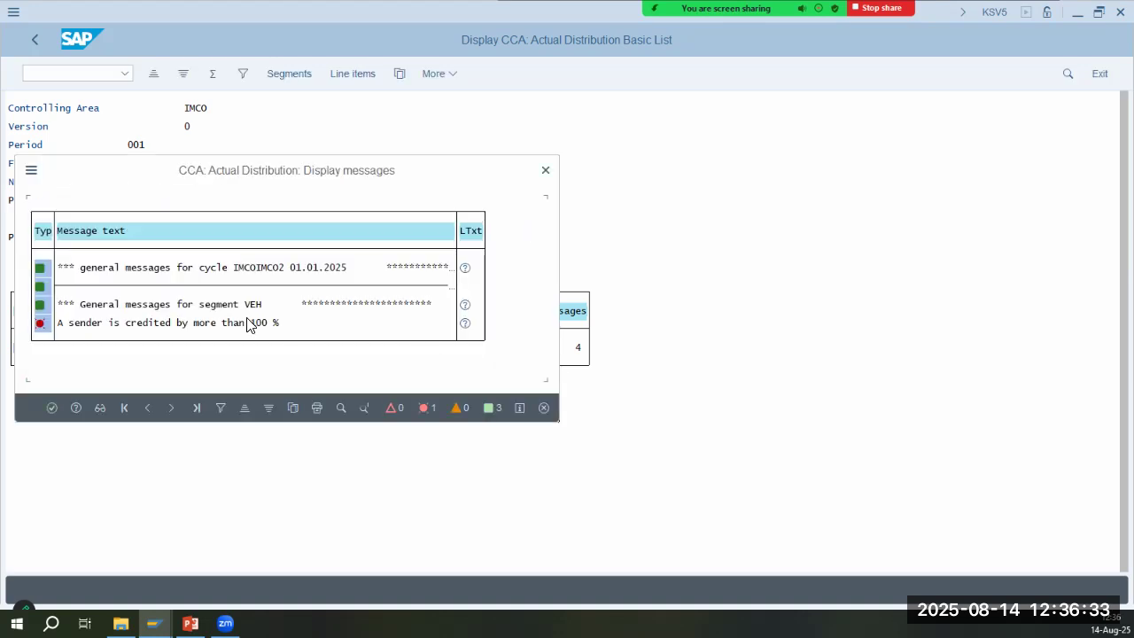
click(465, 323)
click(412, 78)
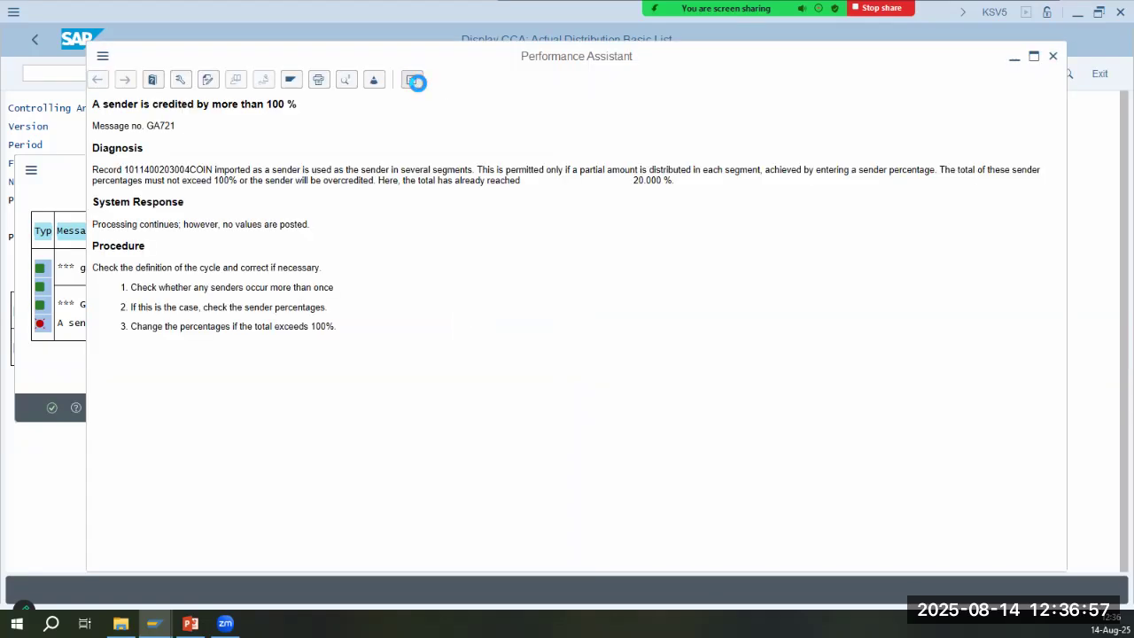
click(544, 407)
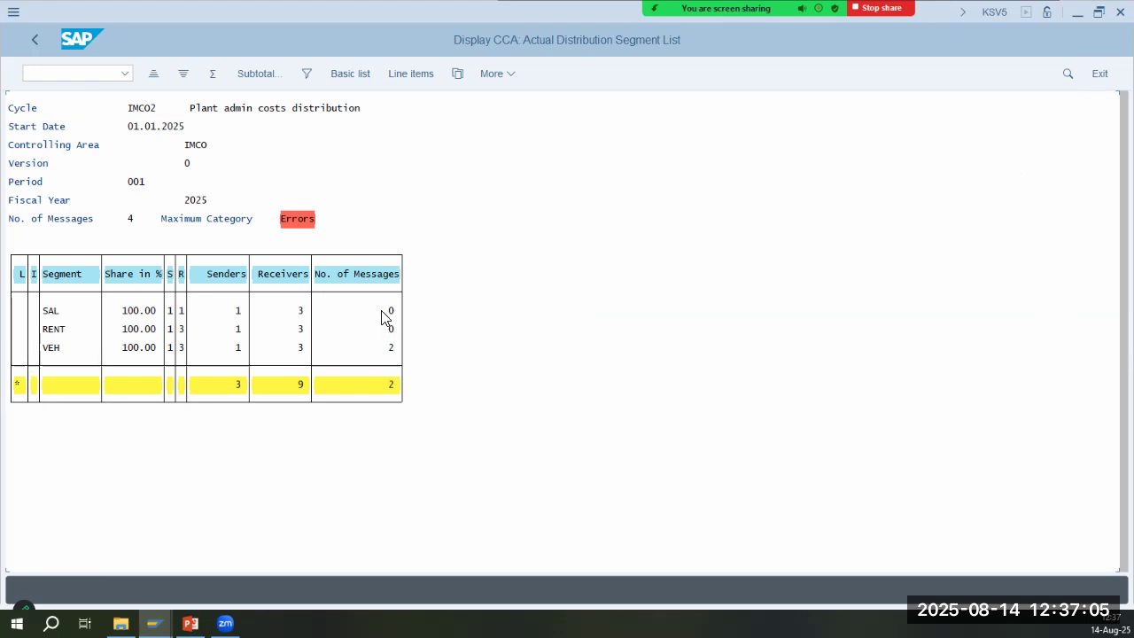
Check the VEH segment's error messages from the segment list and close them
click(391, 350)
click(301, 226)
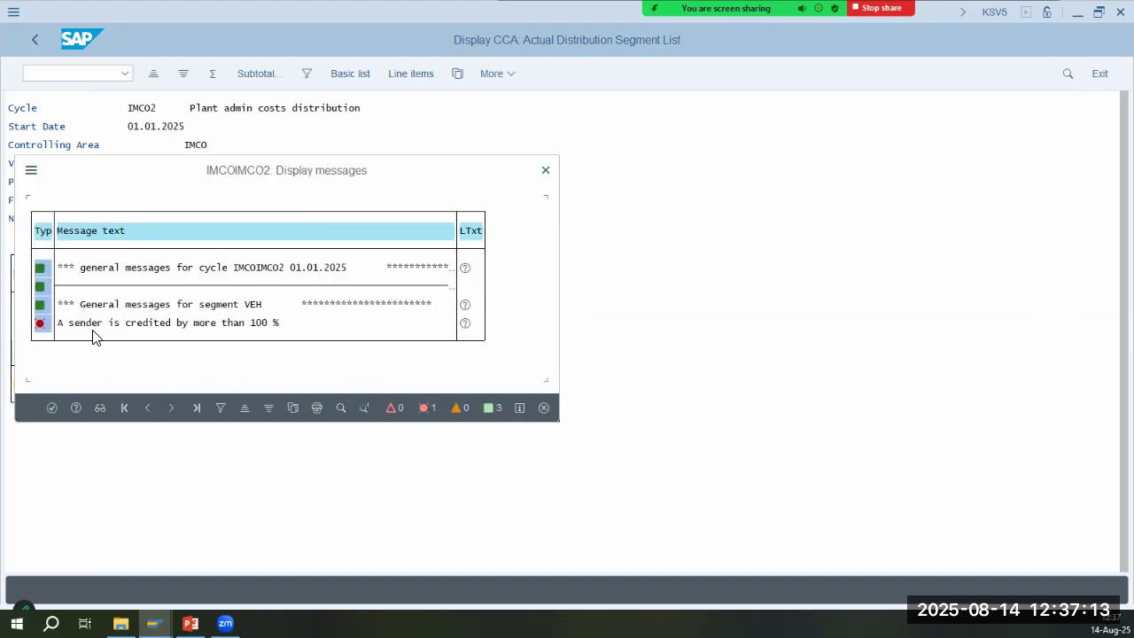
click(545, 170)
Open cycle IMCO2 in transaction KSV2 and inspect the SAL segment header from the segment overview
text(/nksv2)
key(Return)
click(192, 186)
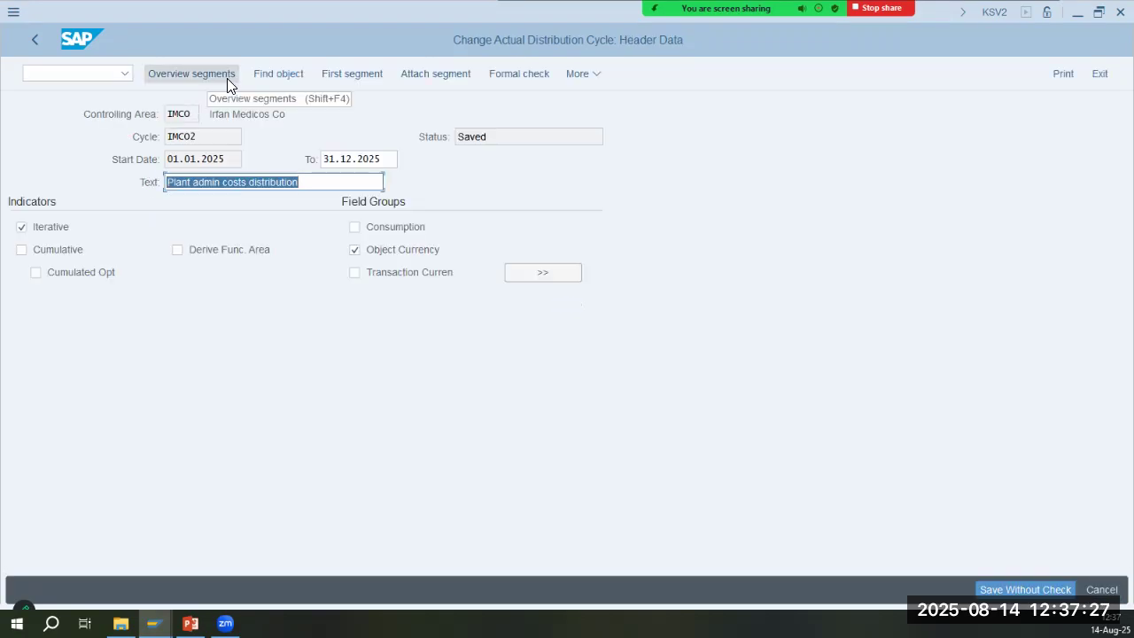
click(227, 78)
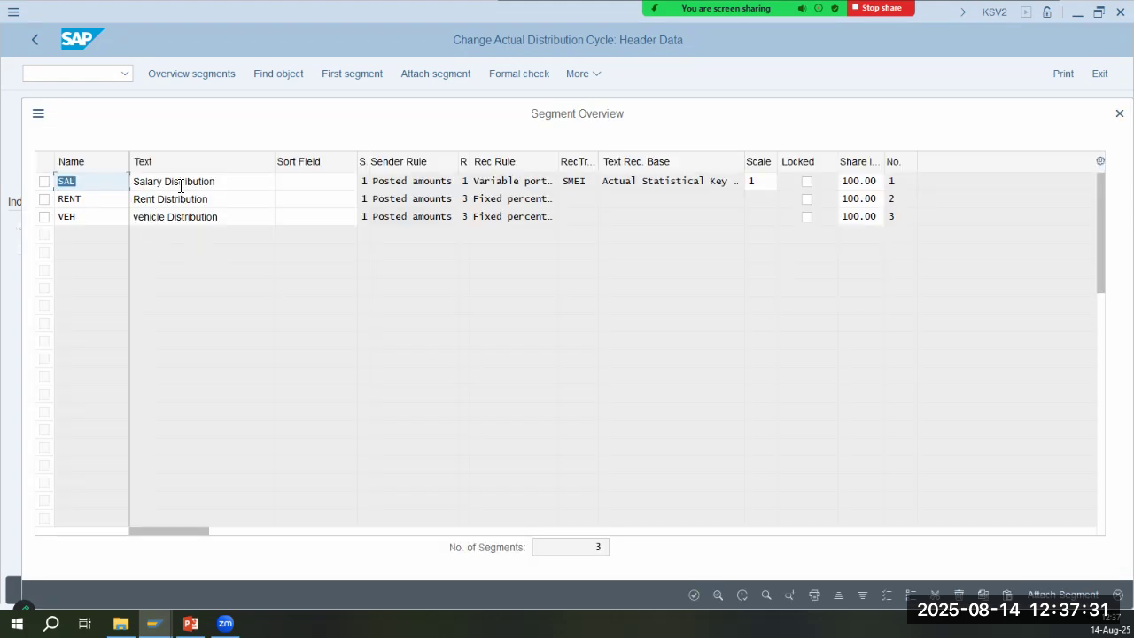
click(182, 183)
double_click(197, 184)
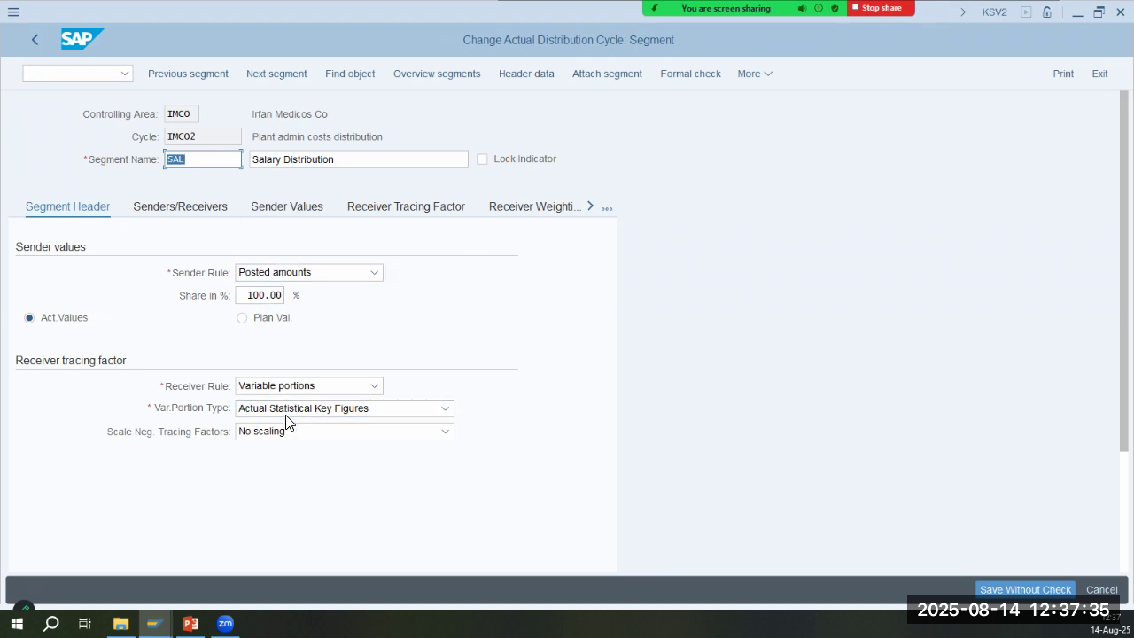
click(69, 75)
text(/nkb31n)
key(Return)
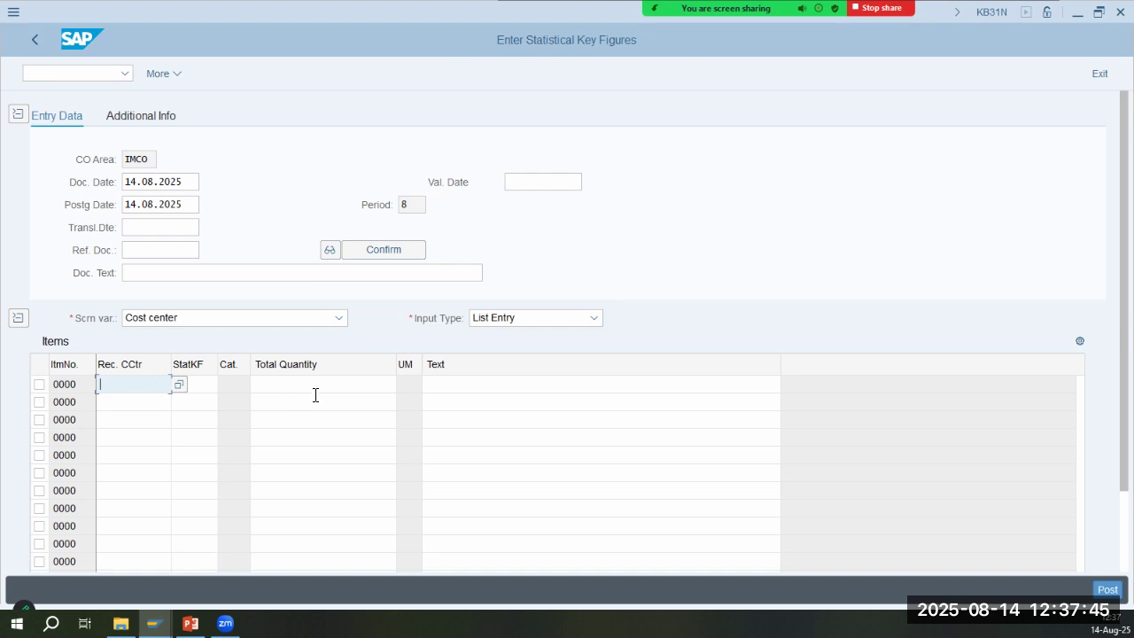
click(392, 386)
click(453, 387)
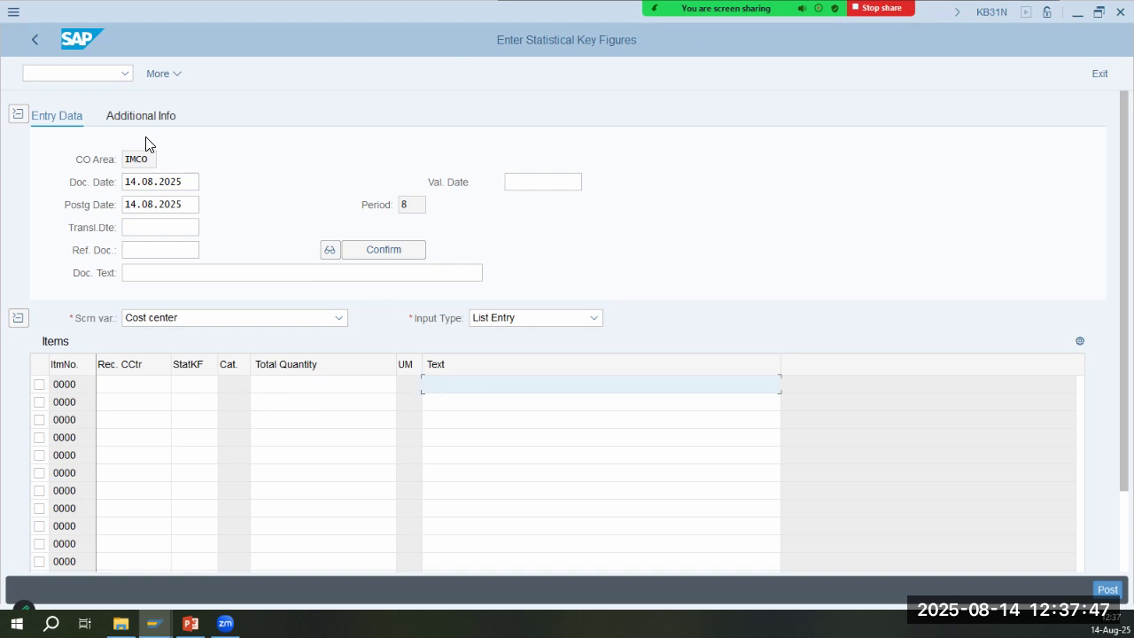
Open transaction KB33N and examine the items of statistical key figure document 90000003
click(88, 73)
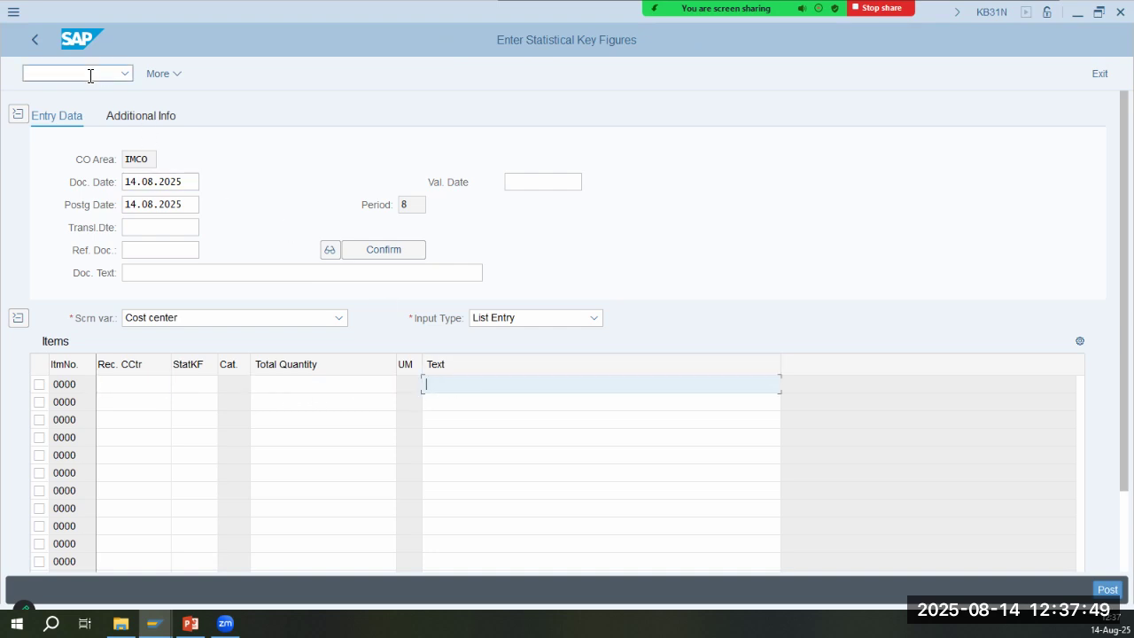
text(/nkb33n)
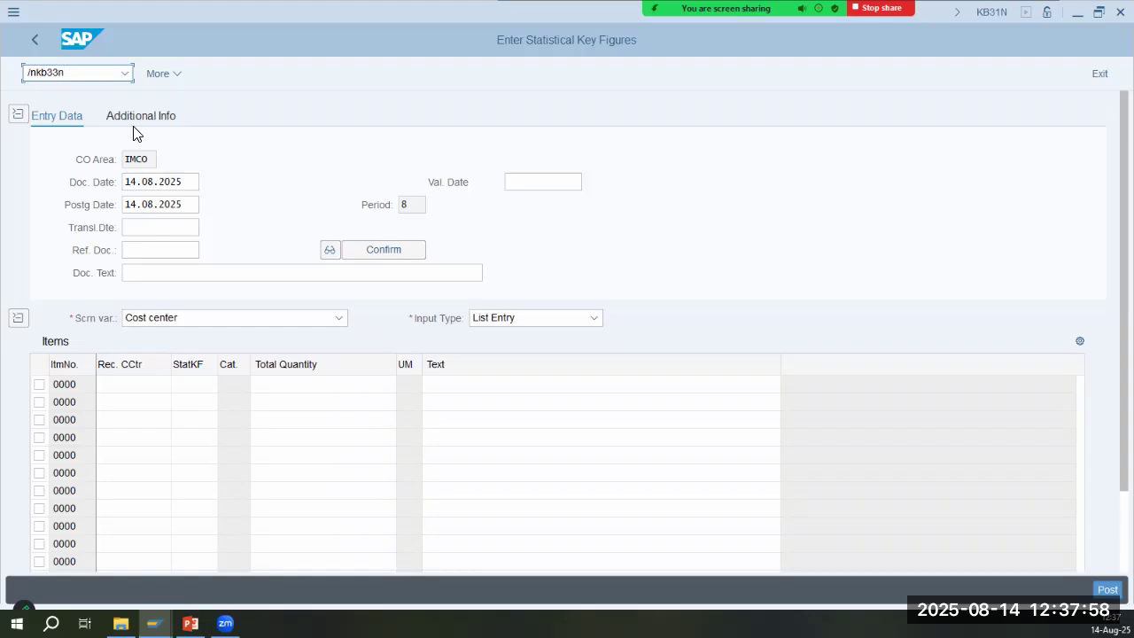
key(Return)
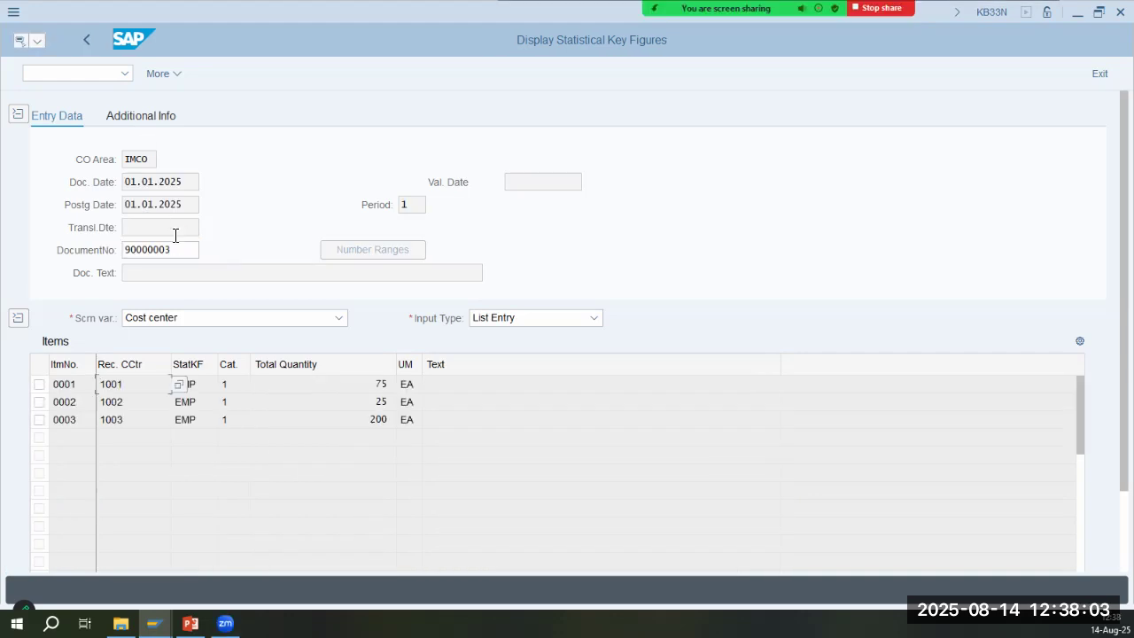
click(287, 405)
Look up documents 90000001 and 90000002 in the statistical key figures display
click(173, 250)
key(BackSpace)
text(1)
key(Return)
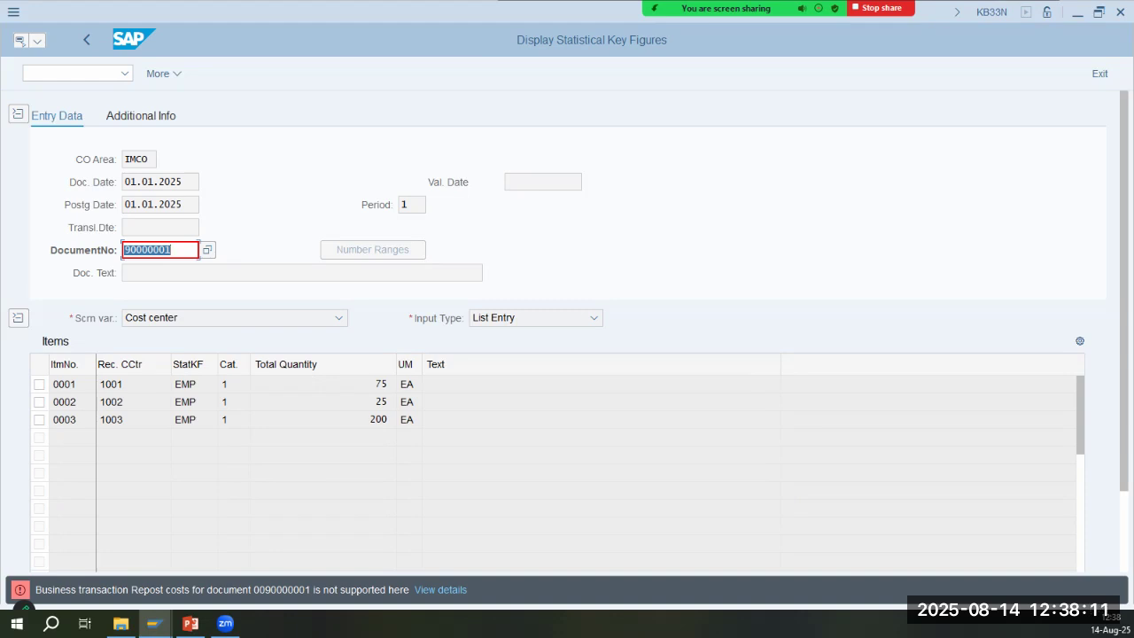
click(185, 249)
key(Return)
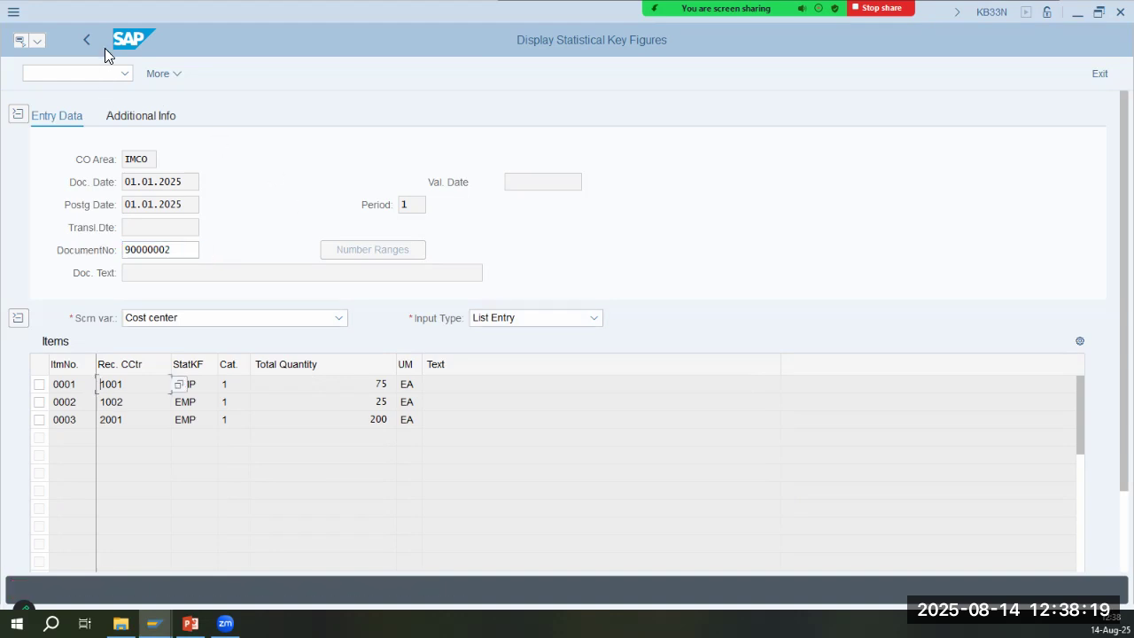
Switch from displaying document 90000002 to the Reverse Statistical Key Figures function and check its transaction code
click(170, 79)
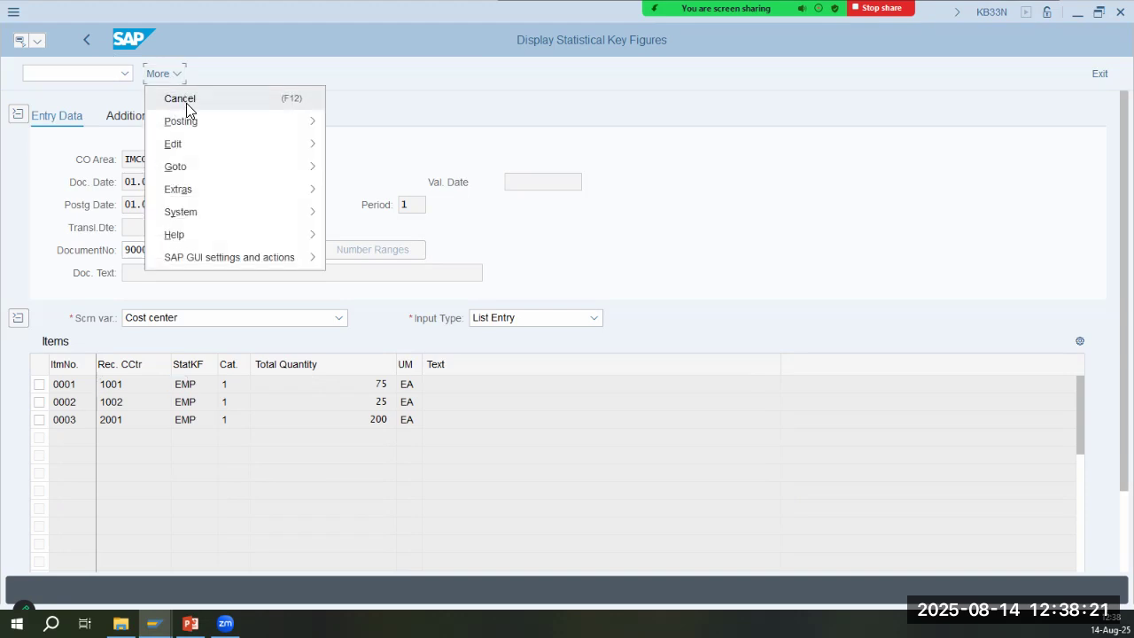
mouse_move(227, 123)
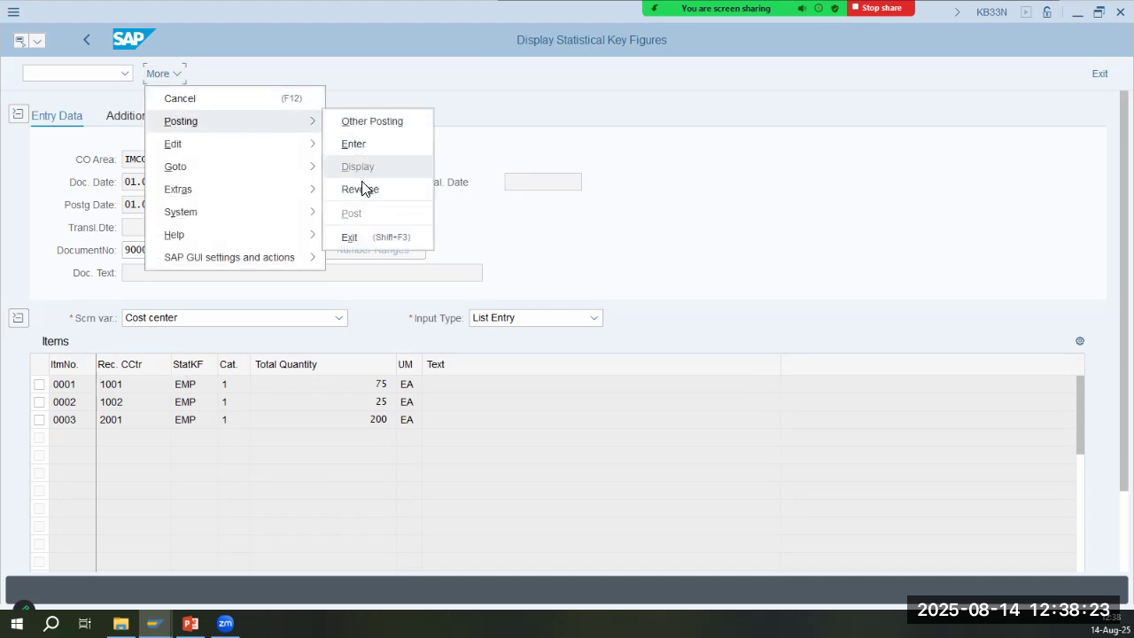
click(361, 192)
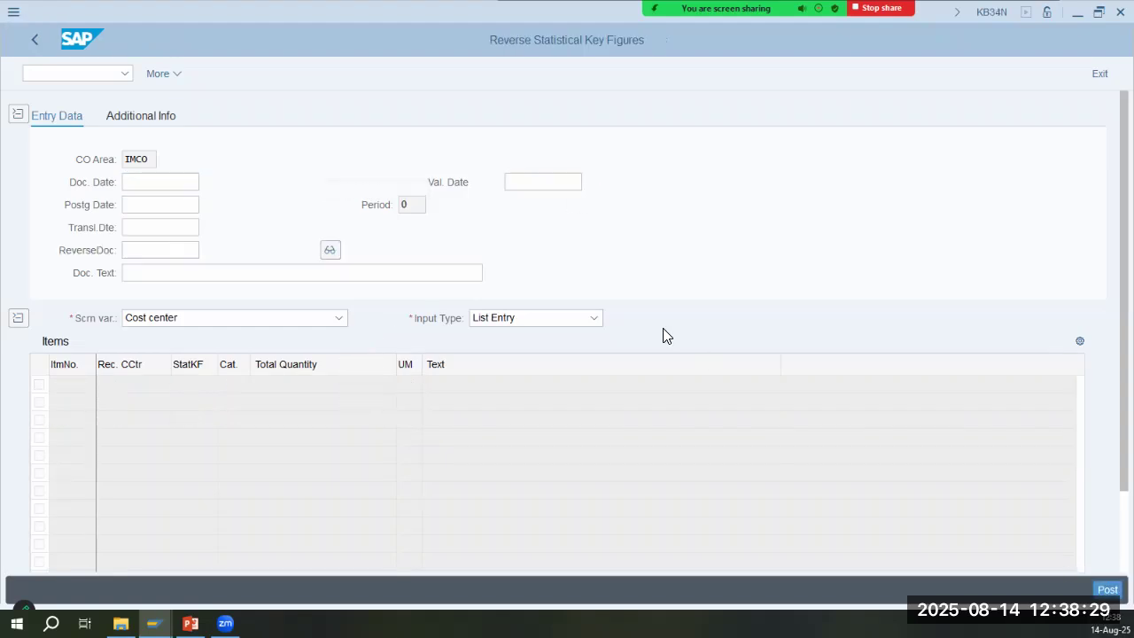
key(Return)
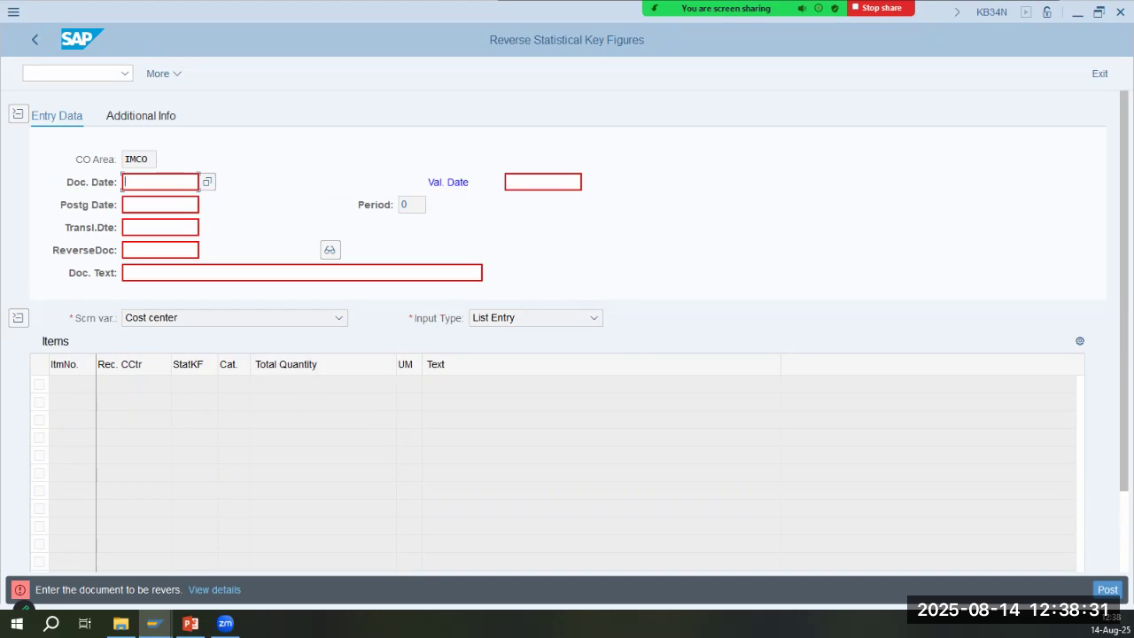
click(177, 254)
click(991, 11)
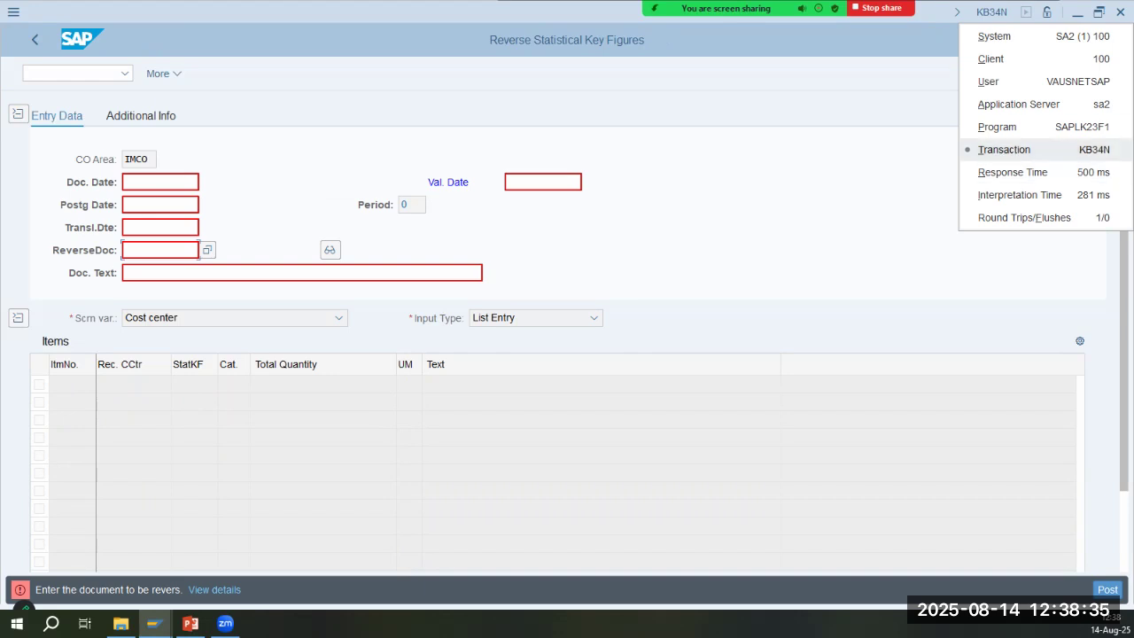
click(856, 200)
Set the reversal's document date and posting date to 01.01.2025
click(153, 185)
click(163, 203)
click(167, 203)
click(166, 225)
click(163, 229)
click(152, 254)
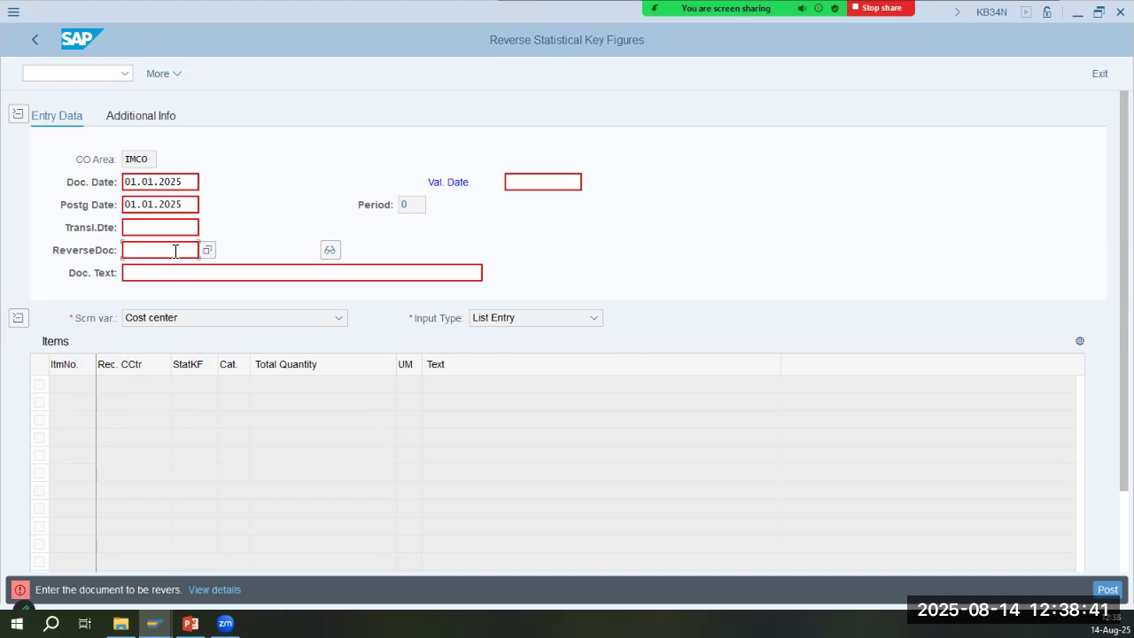
click(167, 275)
key(Return)
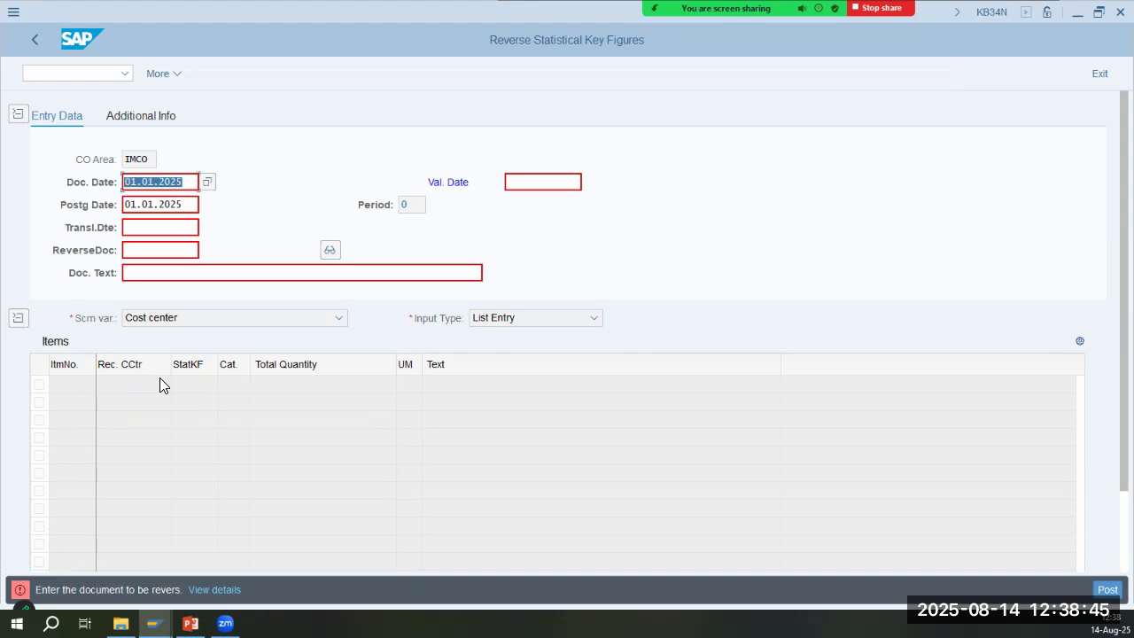
Try to reverse statistical key figure document 90000002, picking it from the list of reversible documents
click(170, 247)
click(212, 249)
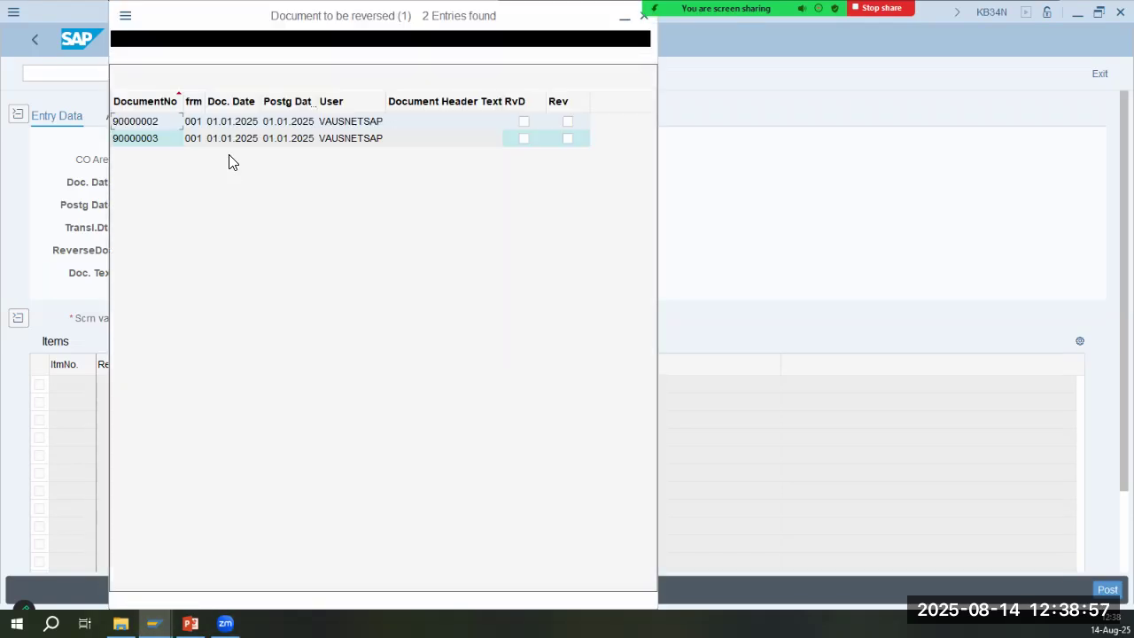
double_click(156, 126)
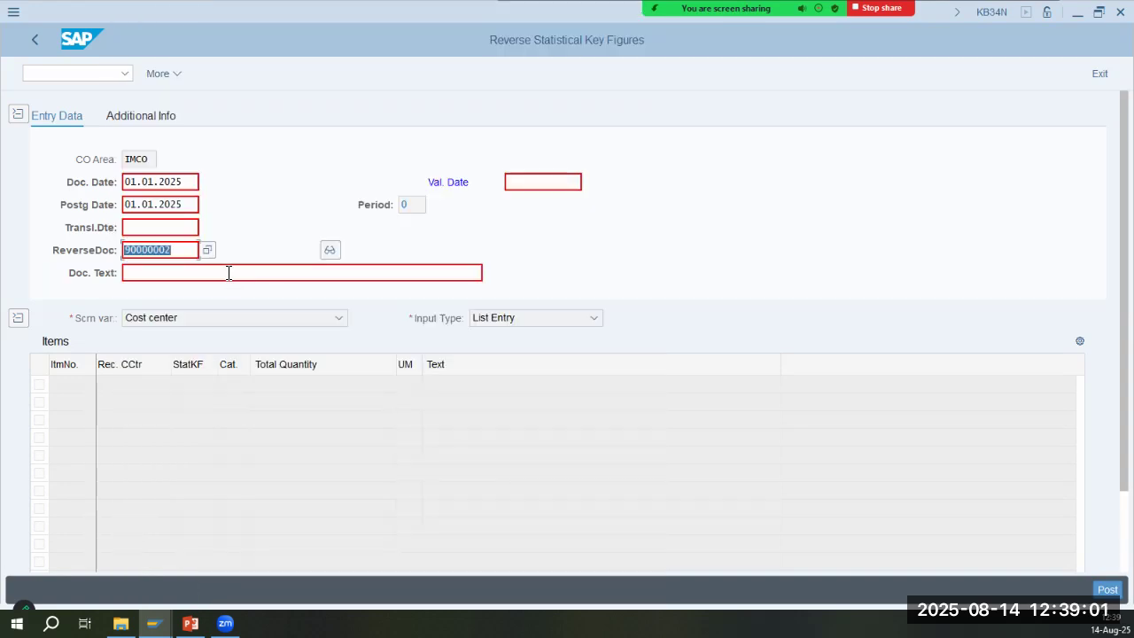
click(229, 273)
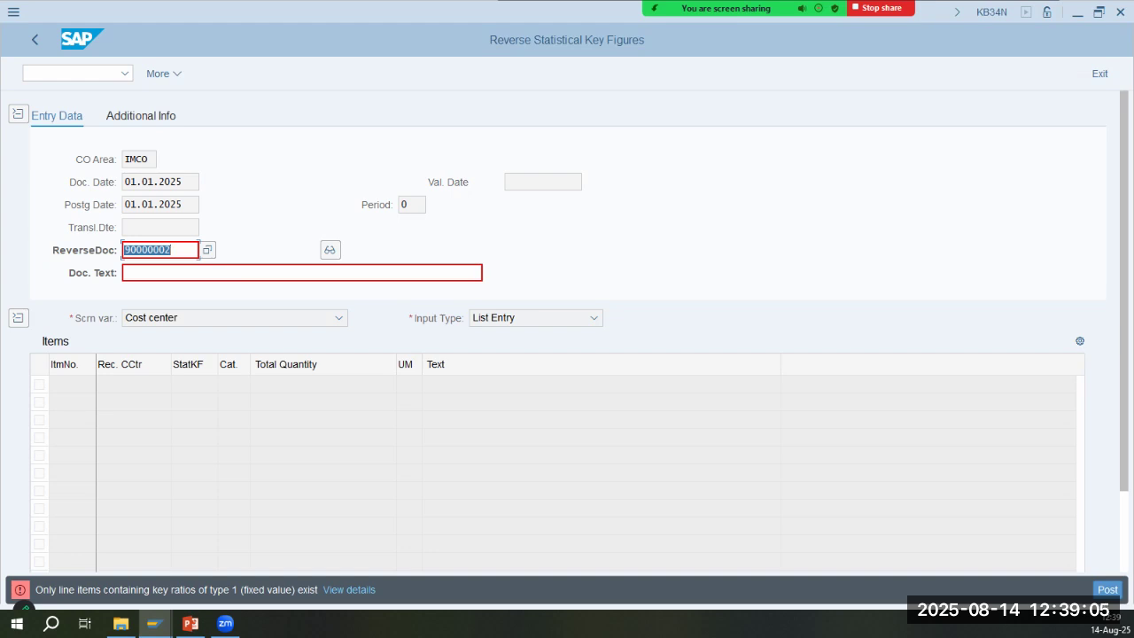
click(199, 277)
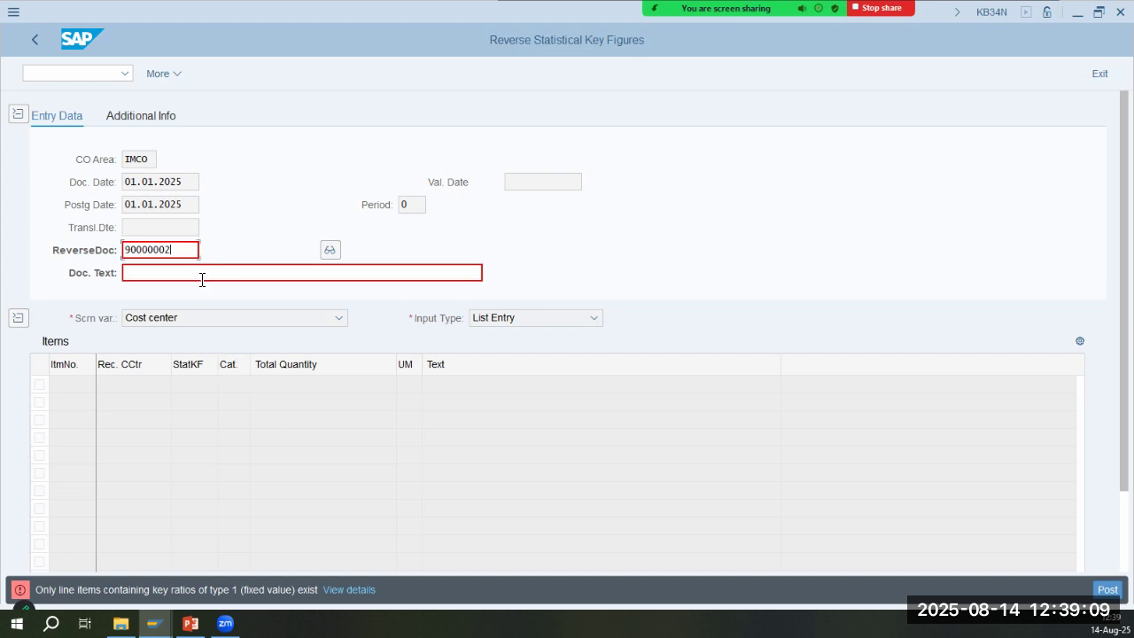
click(202, 279)
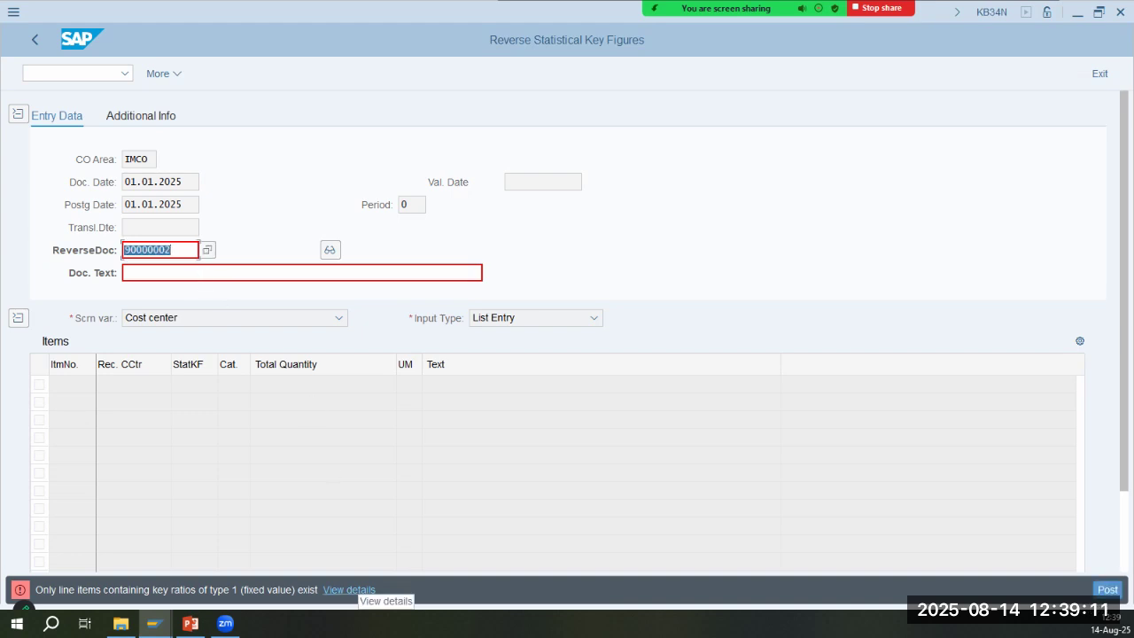
Read the diagnosis and recommended procedure in the details of the reversal error message, closing the help window when done
click(351, 590)
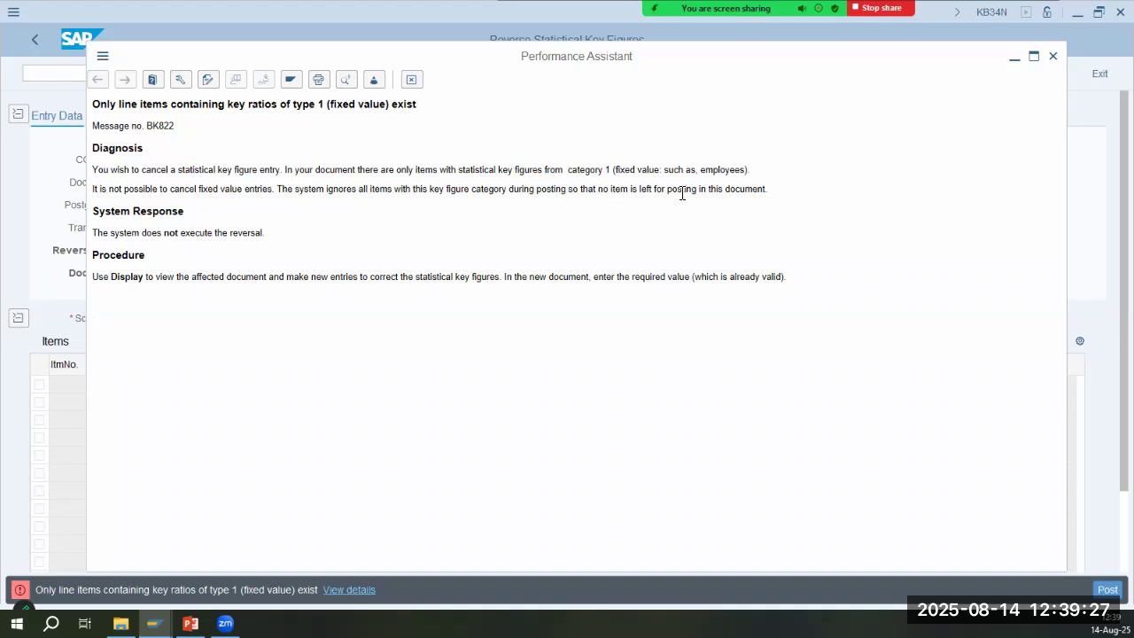
drag(215, 234, 266, 234)
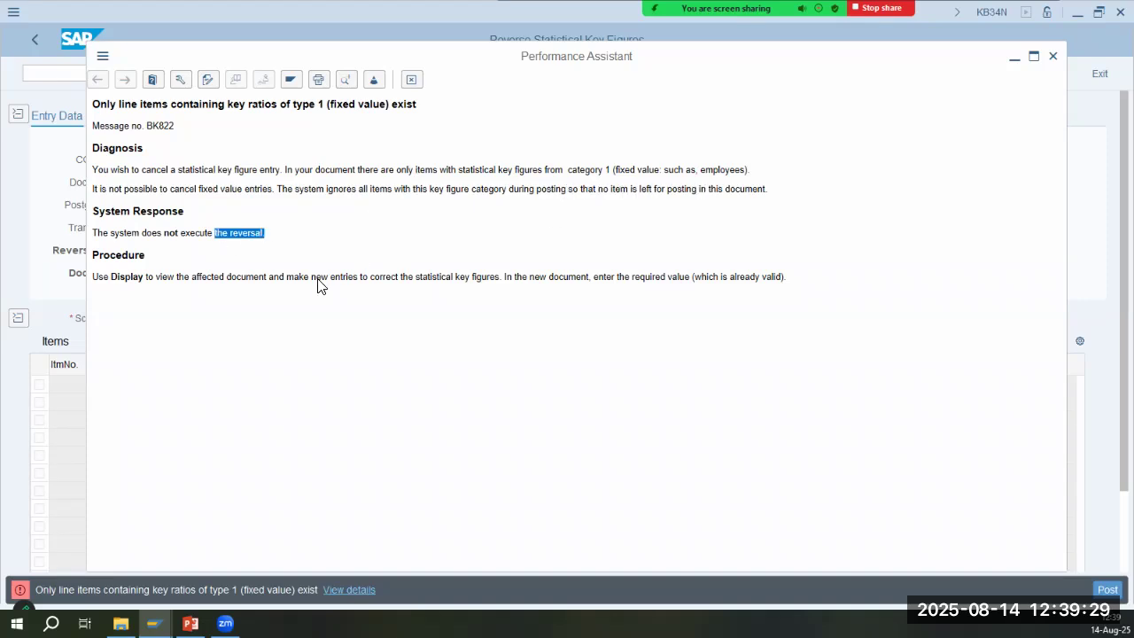
drag(157, 278, 317, 282)
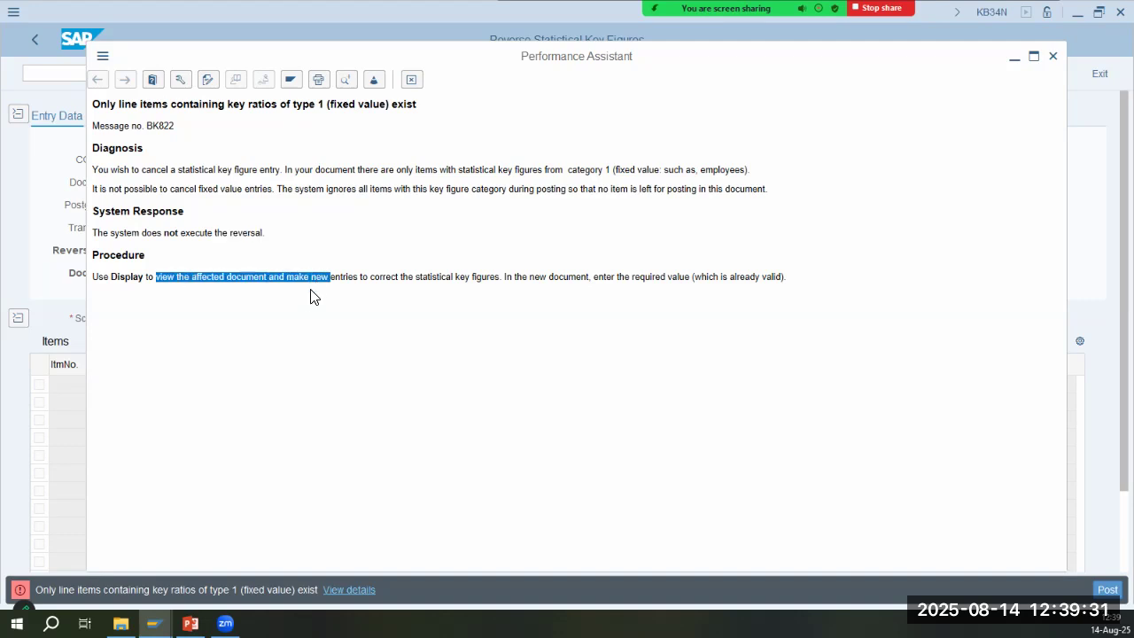
click(329, 291)
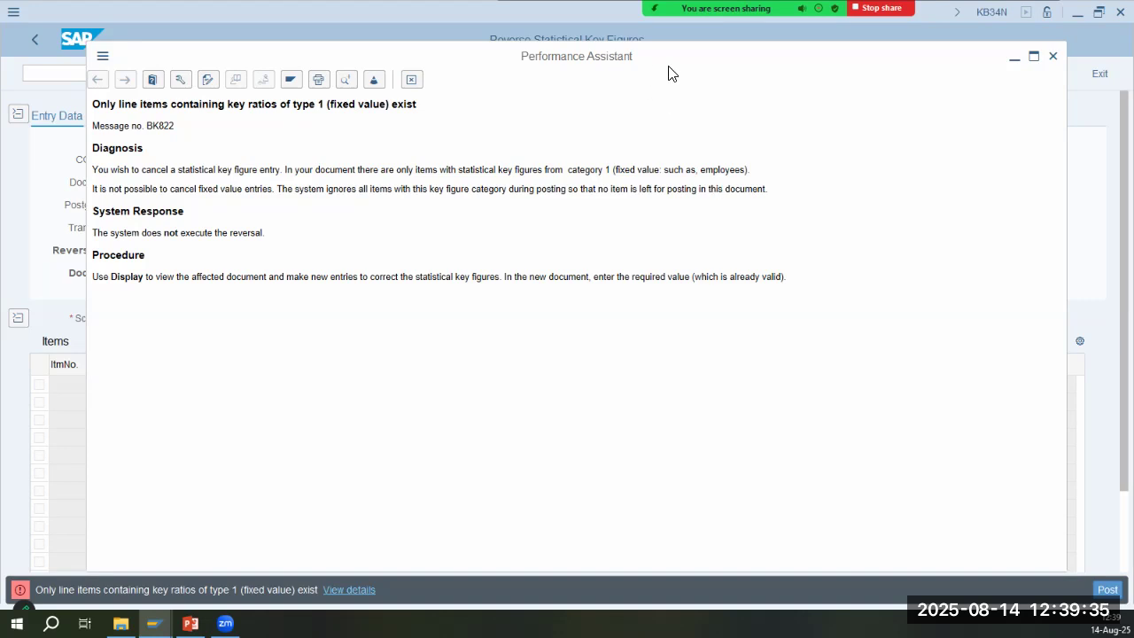
click(412, 79)
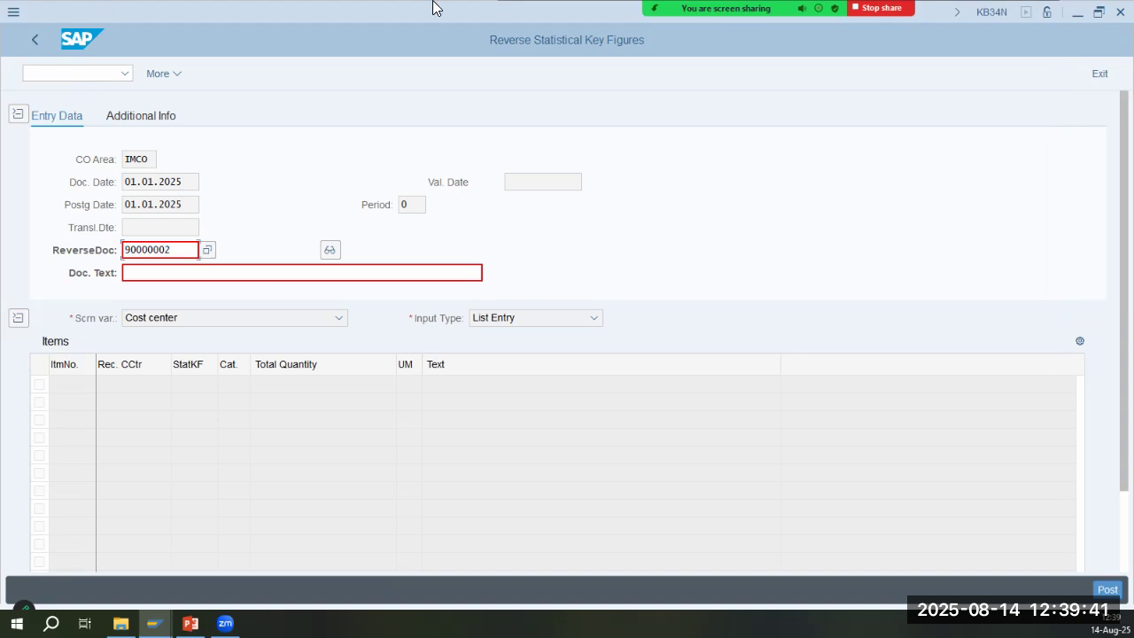
Leave the reversal and try to open transaction KB32N
text(/n)
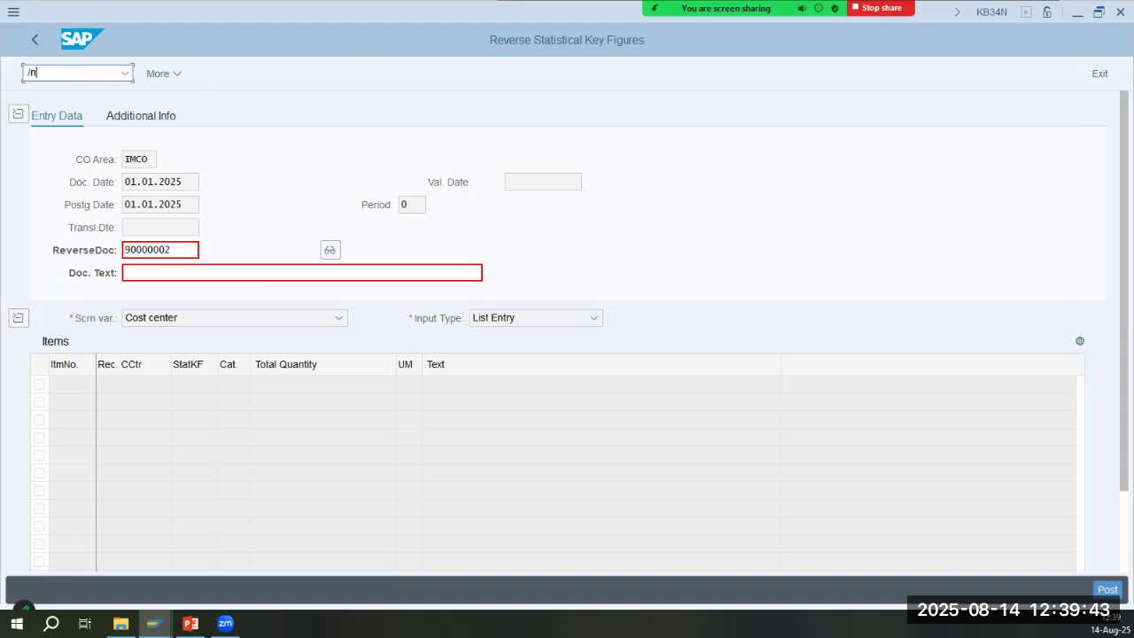
text(kb32n)
key(Return)
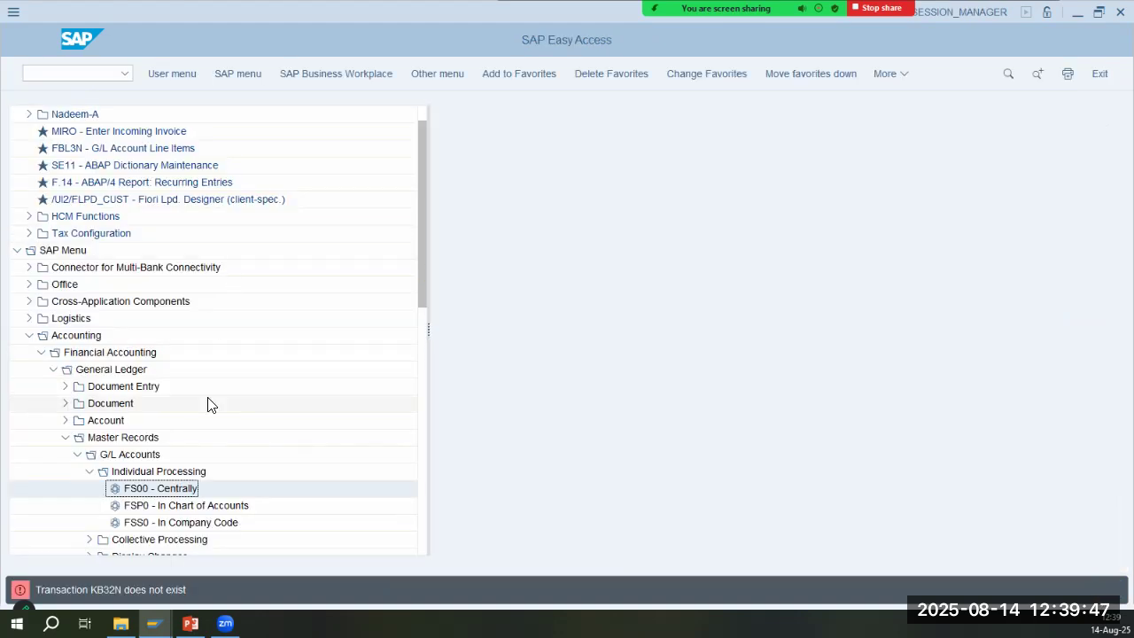
Open transaction KB33N and display statistical key figure document 90000003
click(62, 75)
text(kb33n)
key(Return)
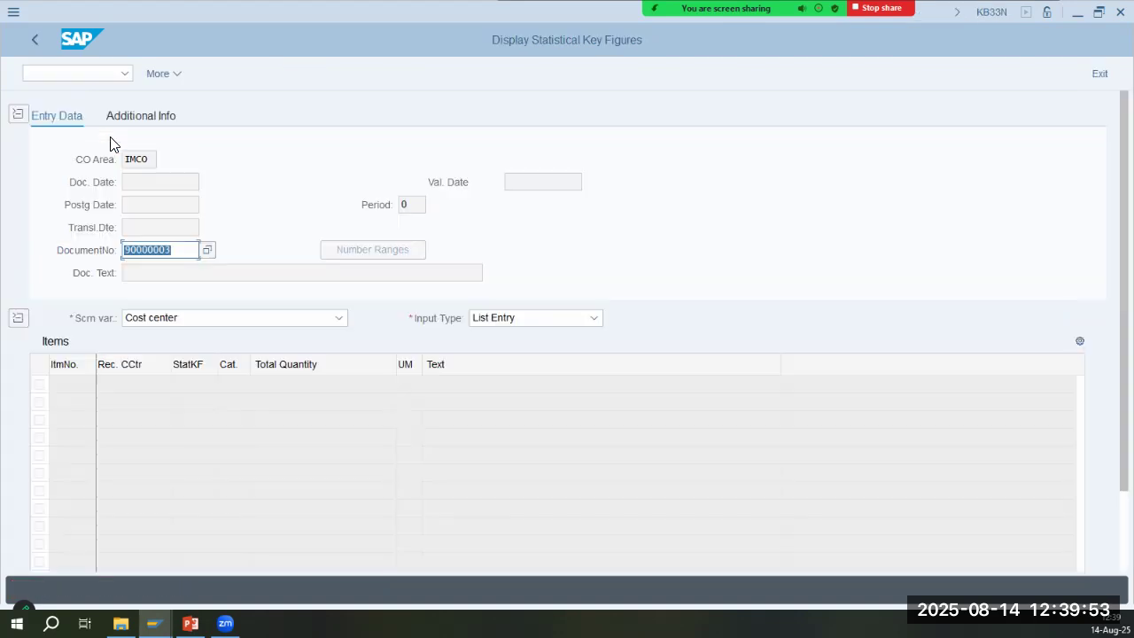
key(Return)
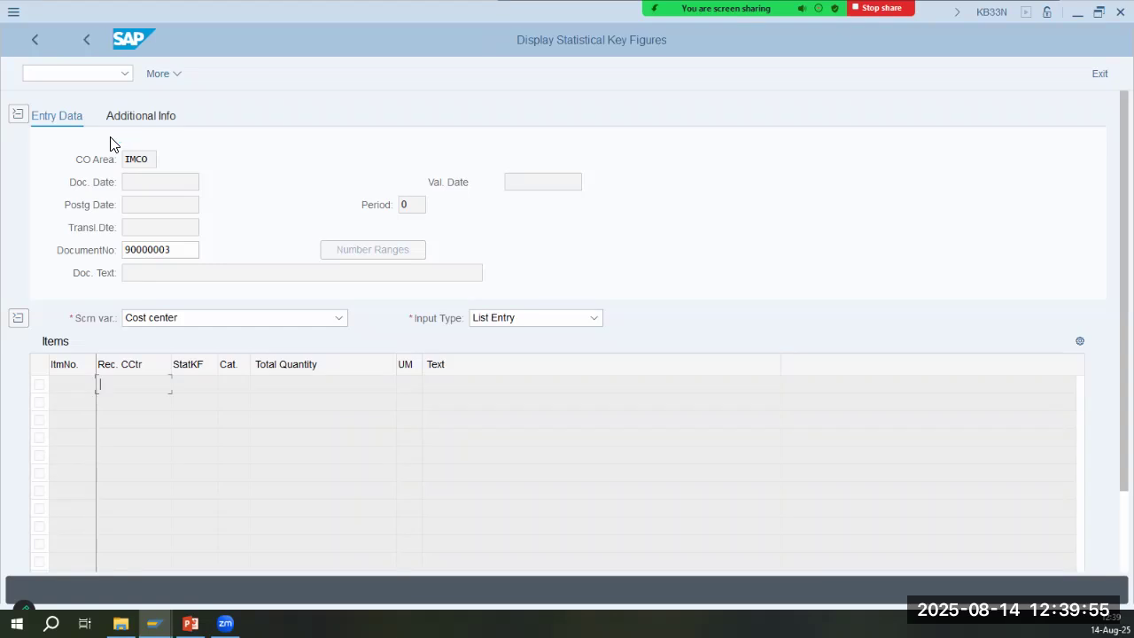
Select the three line items of document 90000003 and check the document's additional information
click(39, 384)
click(39, 402)
click(39, 420)
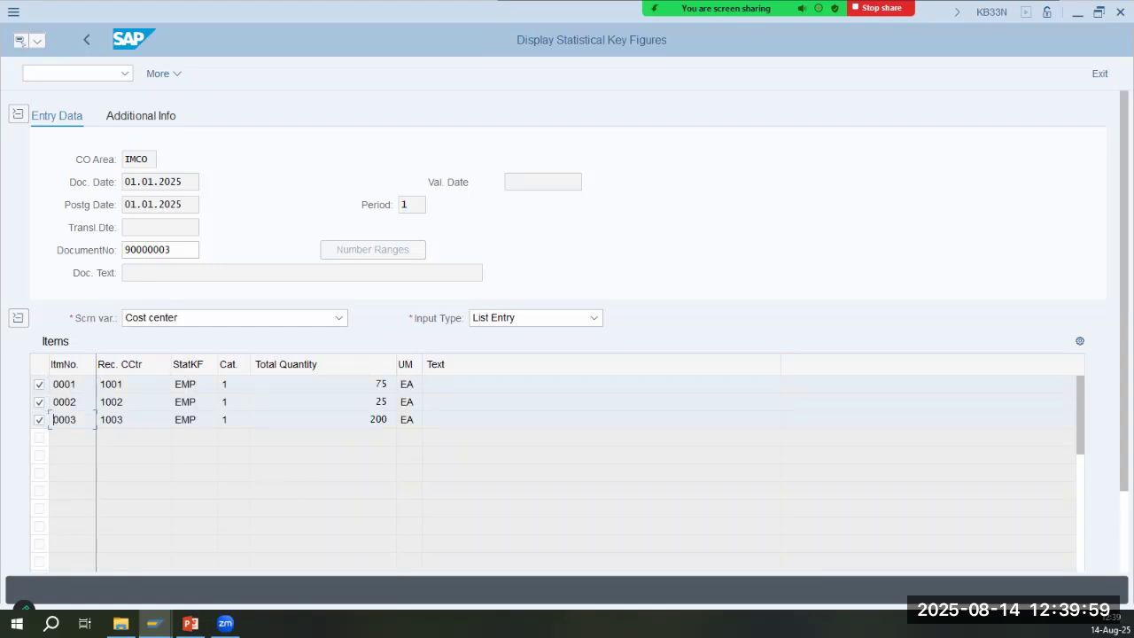
scroll(567, 336, down, 2)
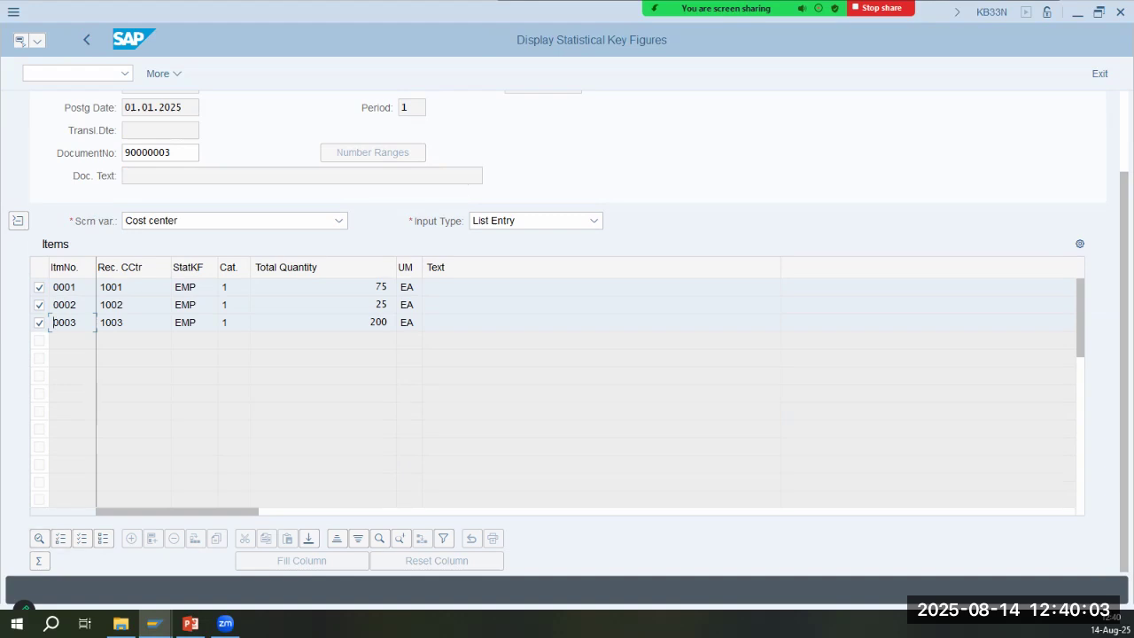
scroll(294, 417, up, 2)
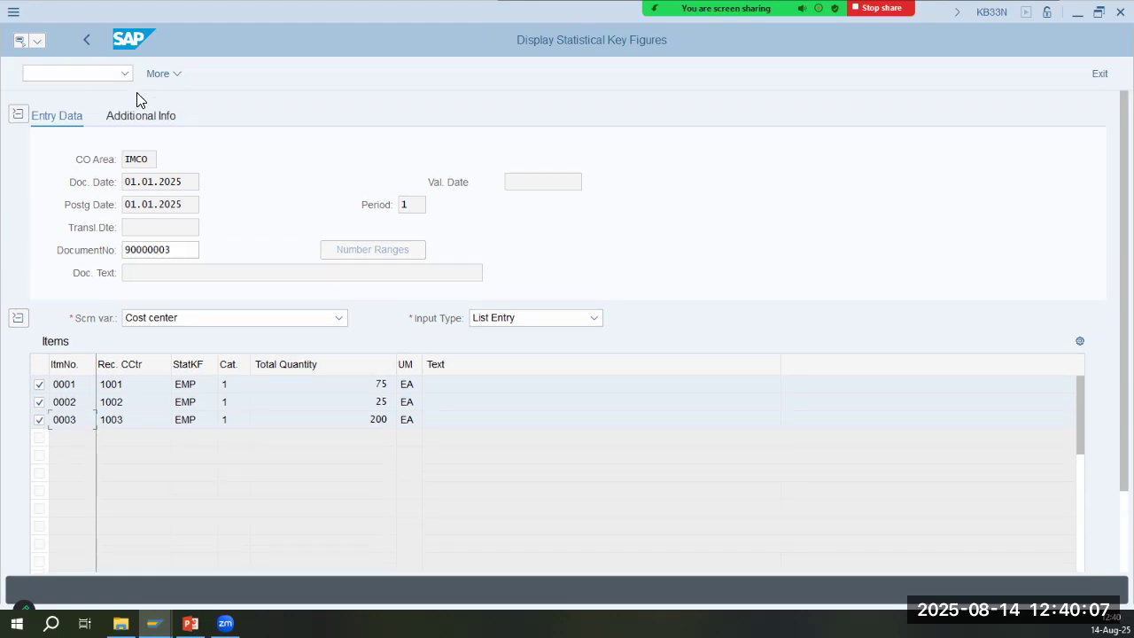
click(137, 124)
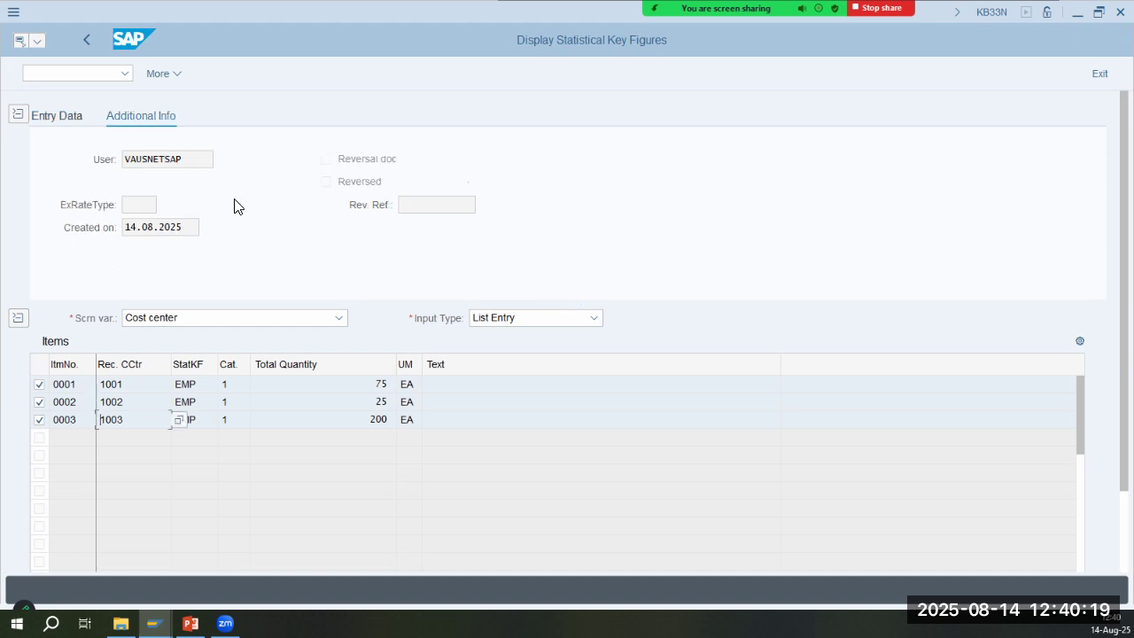
Look through the available functions for the displayed document and switch to the Reverse posting function
click(159, 75)
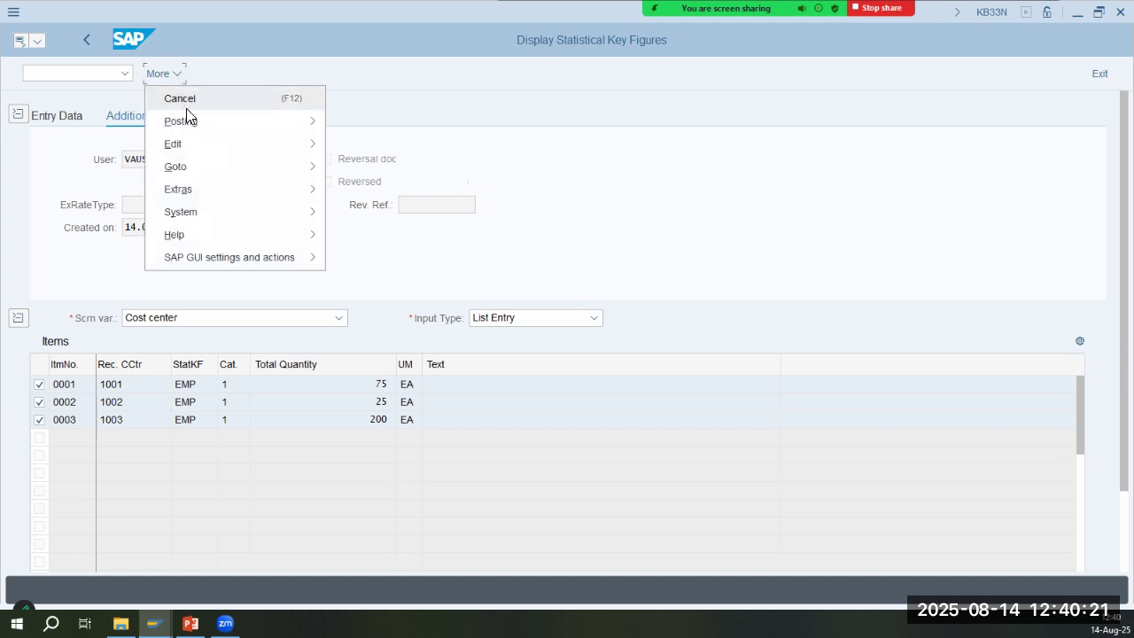
mouse_move(189, 120)
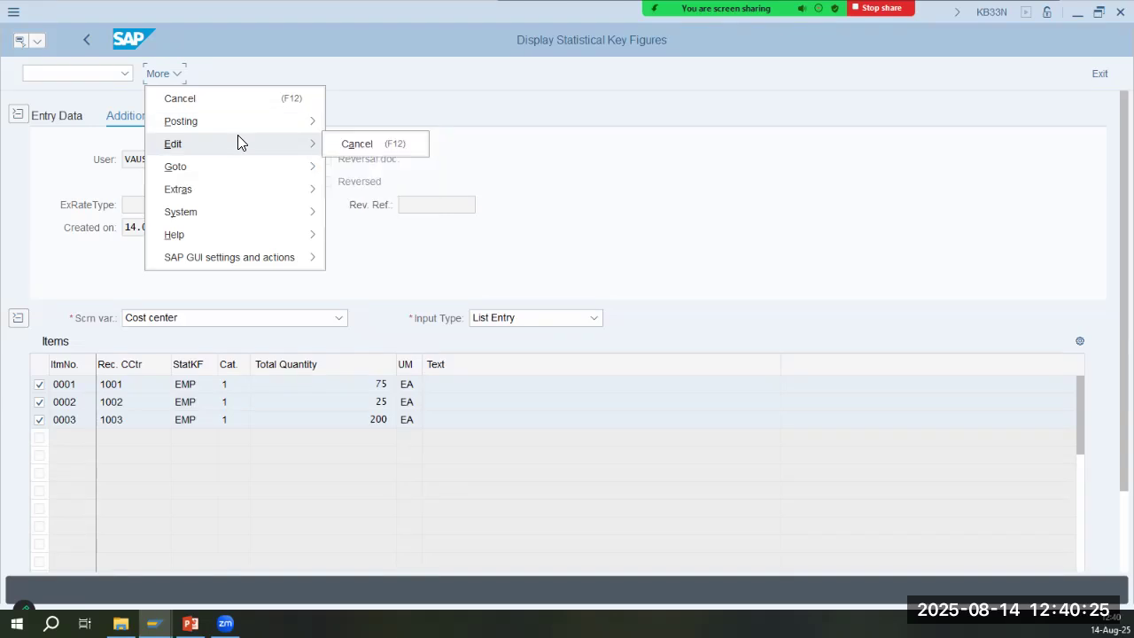
mouse_move(238, 171)
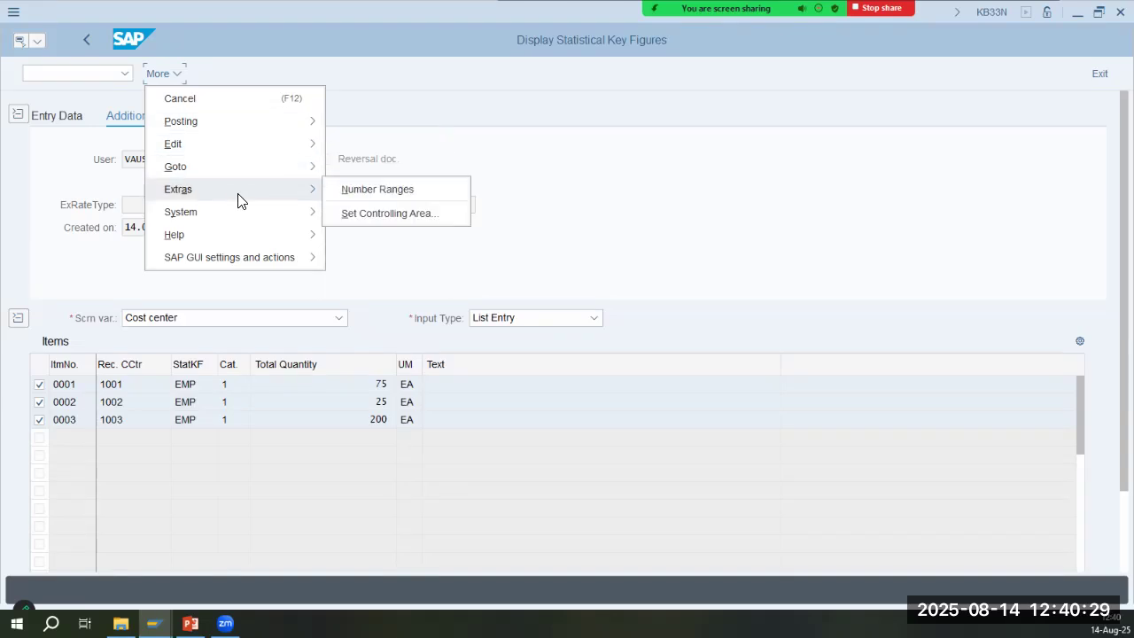
mouse_move(237, 206)
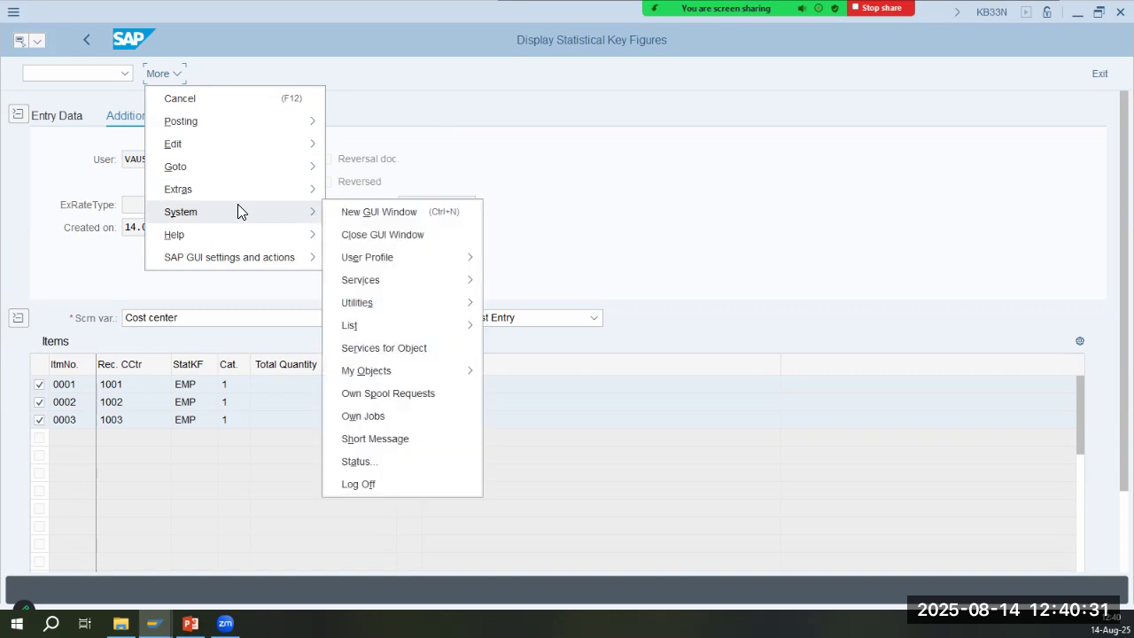
mouse_move(253, 124)
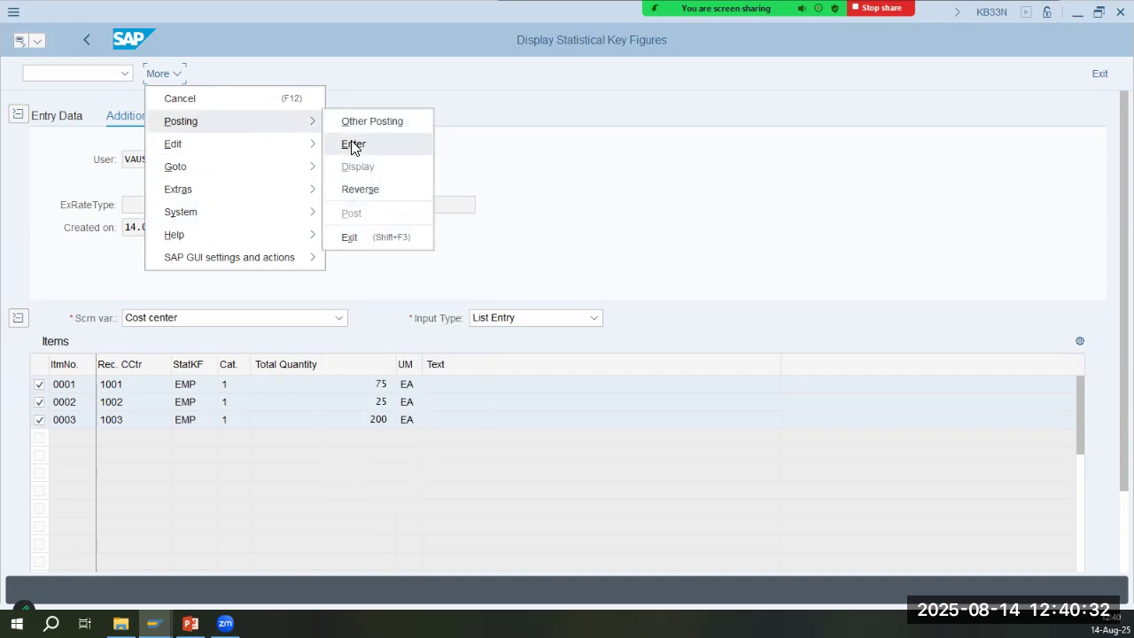
click(357, 190)
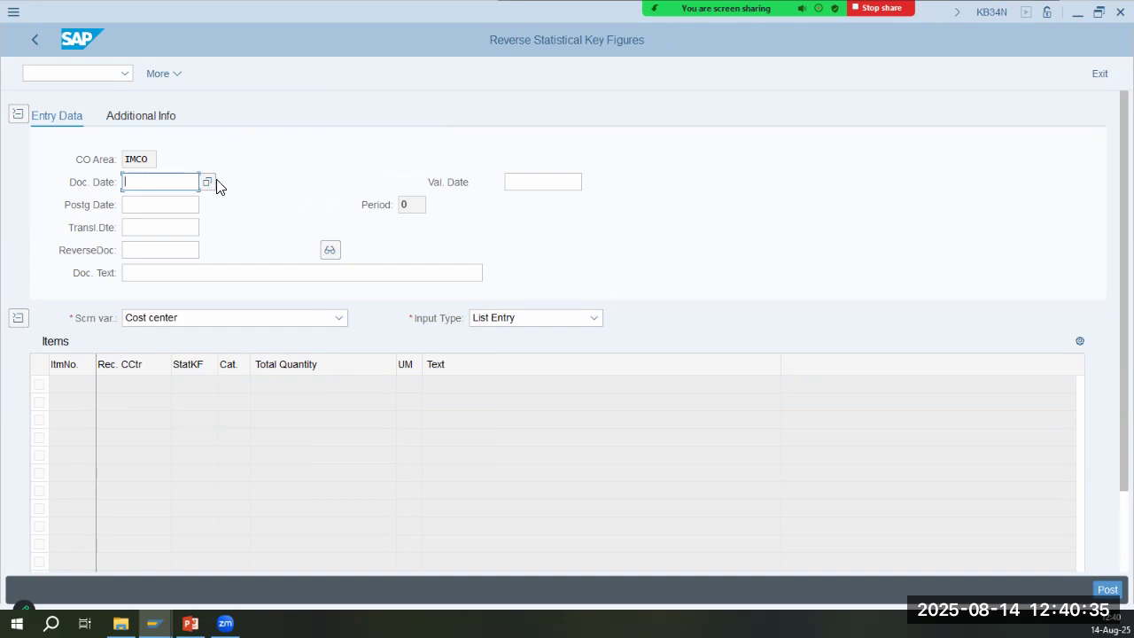
Try to reverse document 90000002 with the document and posting dates left blank
click(157, 249)
text(90000002)
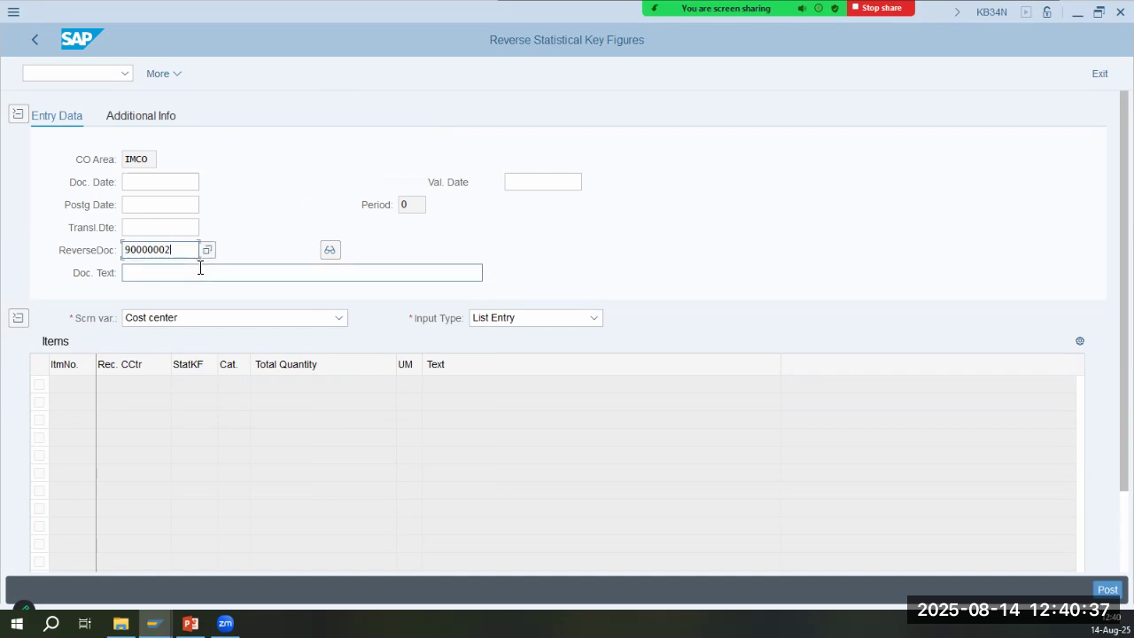
key(Return)
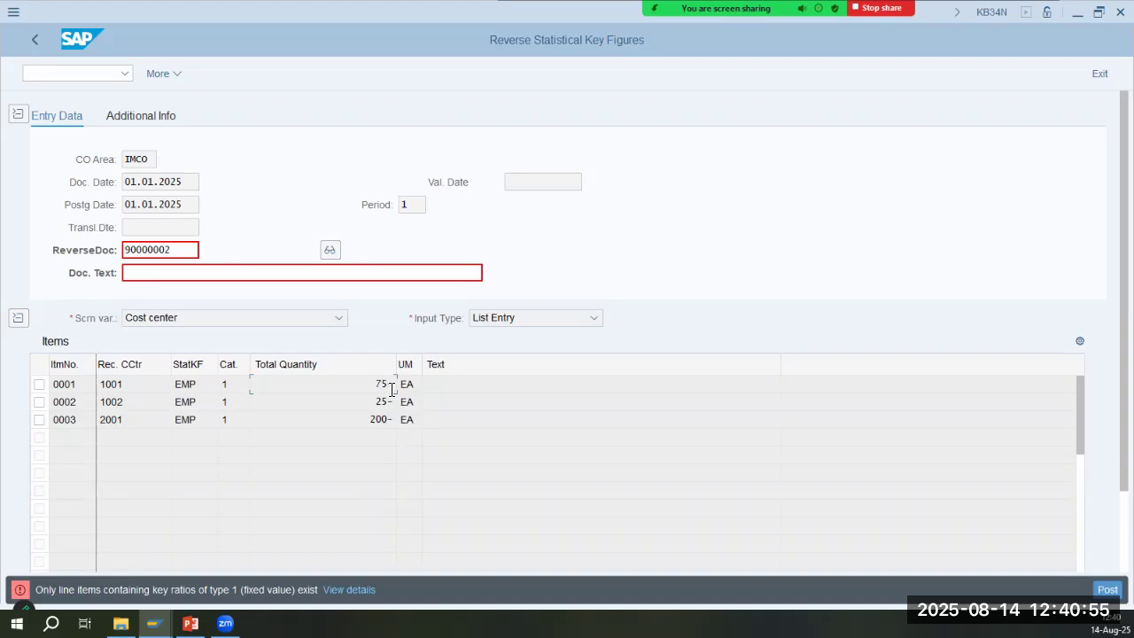
Try to reverse document 90000003 instead and inspect the line items and the functions below them
drag(197, 250, 166, 250)
text(3)
key(Return)
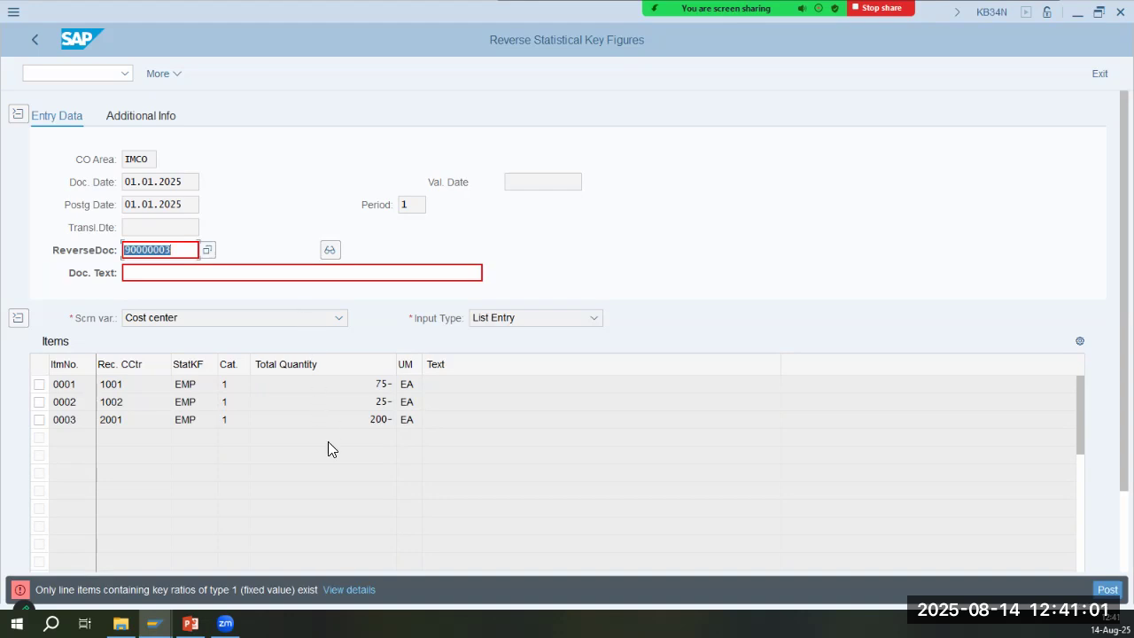
click(314, 416)
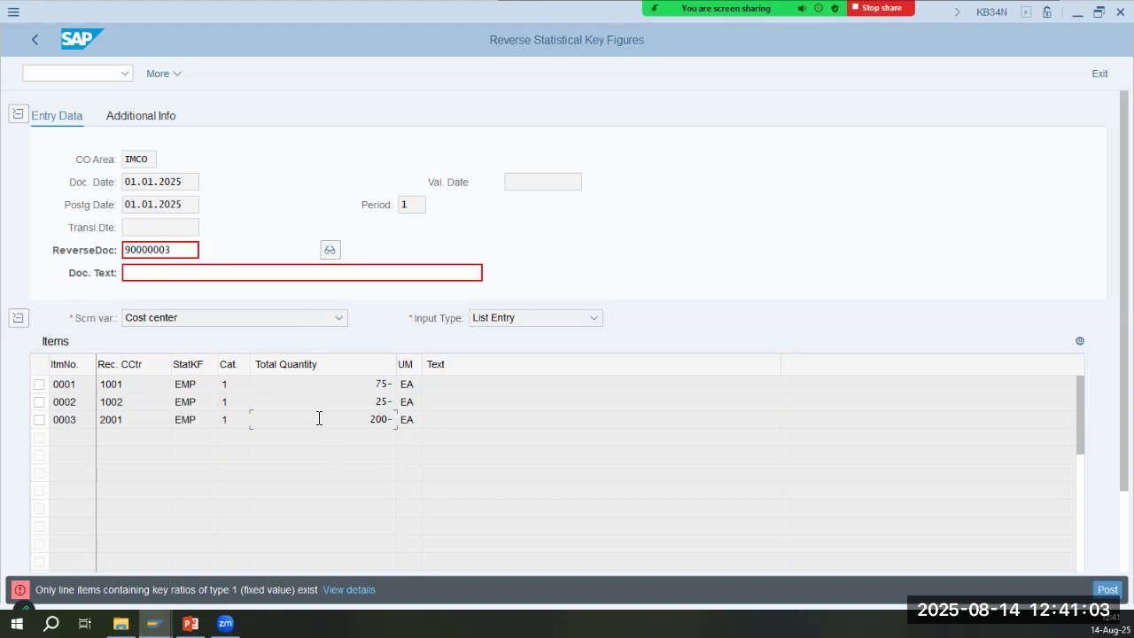
scroll(321, 437, down, 3)
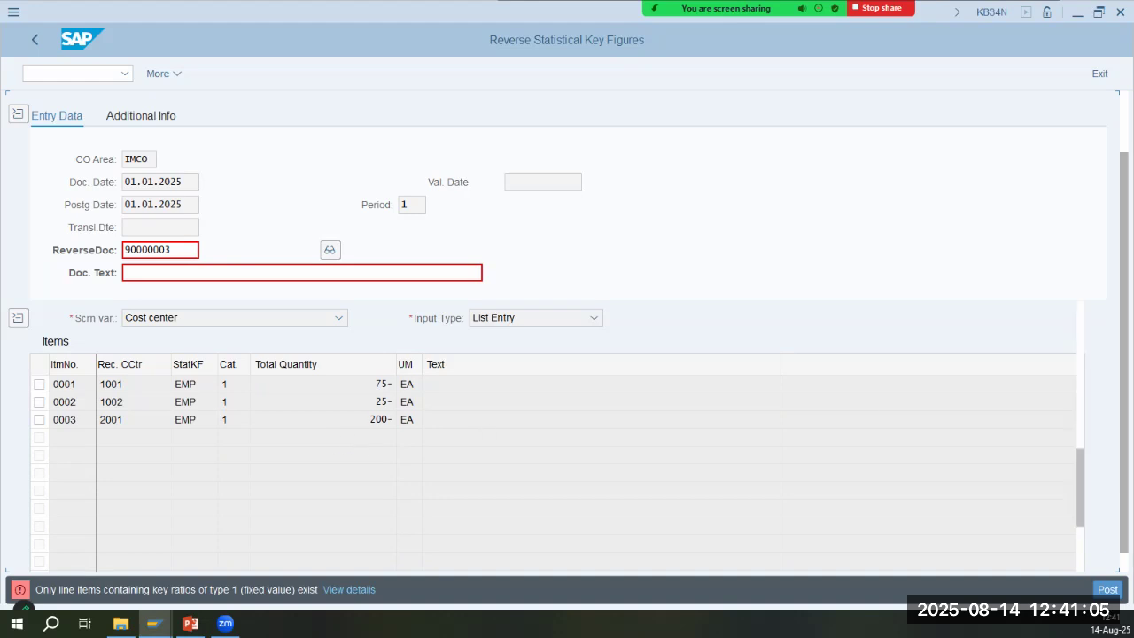
drag(1123, 355, 1123, 374)
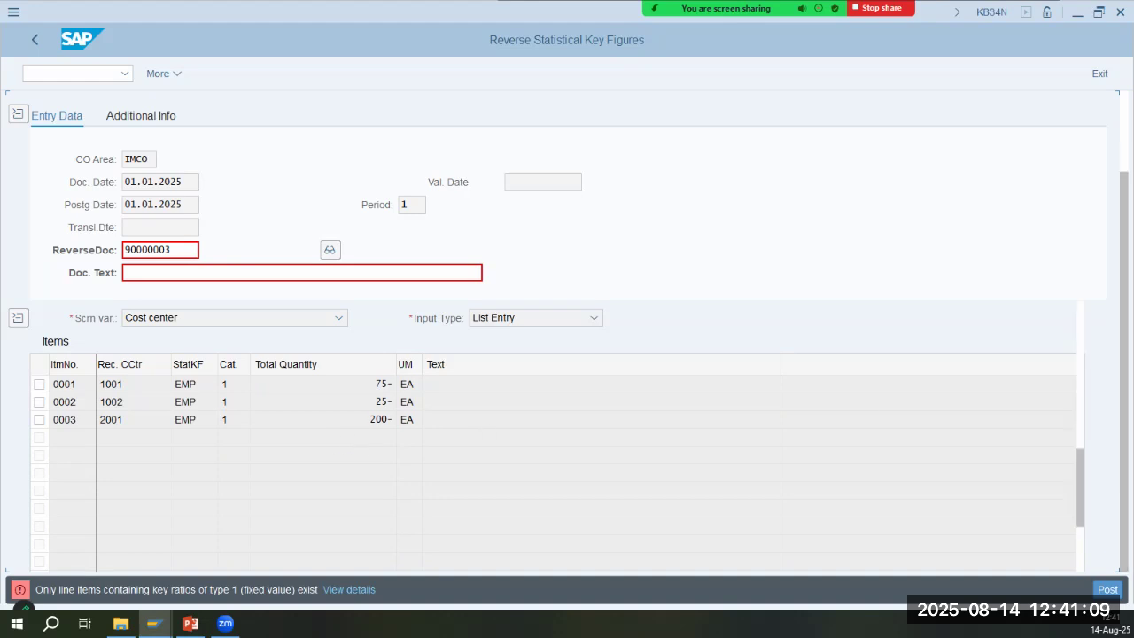
double_click(168, 250)
scroll(169, 193, down, 3)
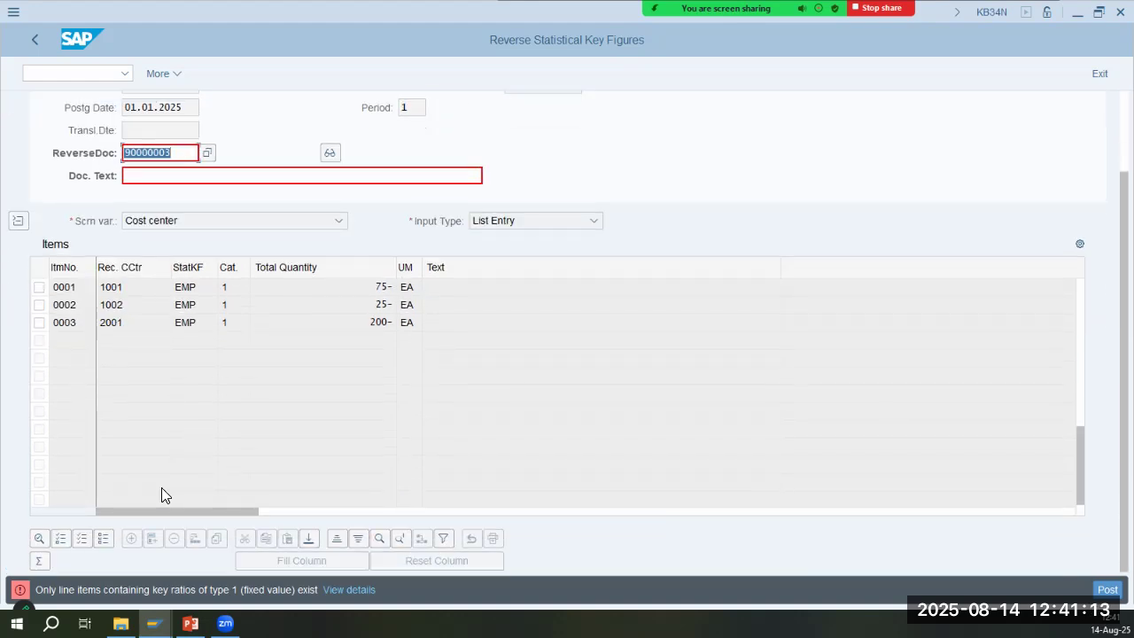
click(234, 360)
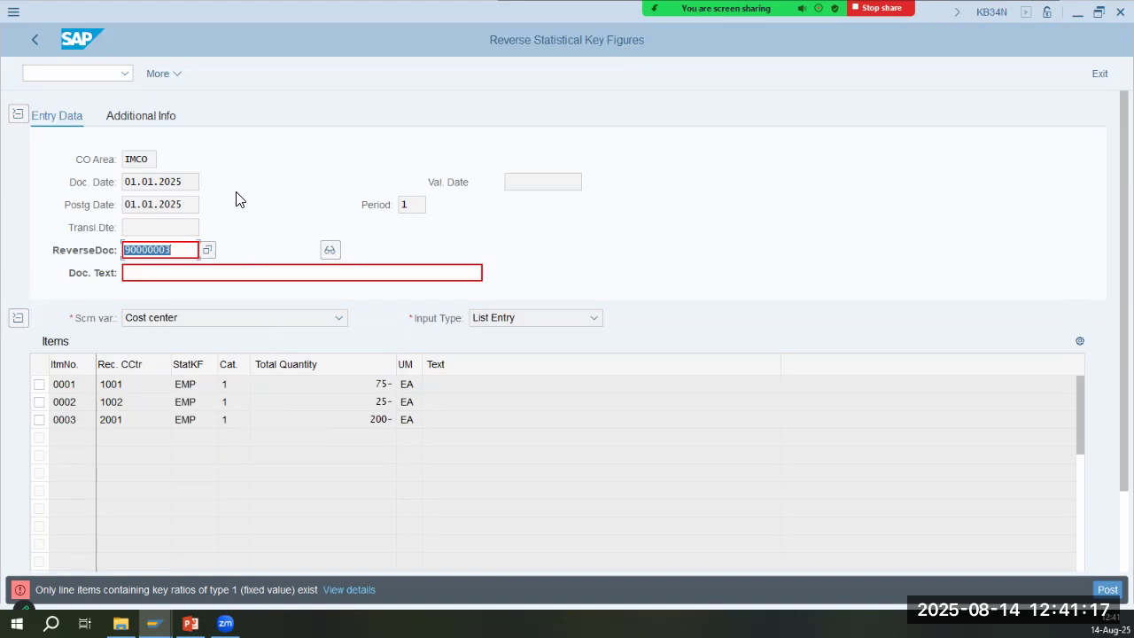
Switch to displaying document 90000003, check its screen variant options and examine its items in Individual Entry mode
click(162, 73)
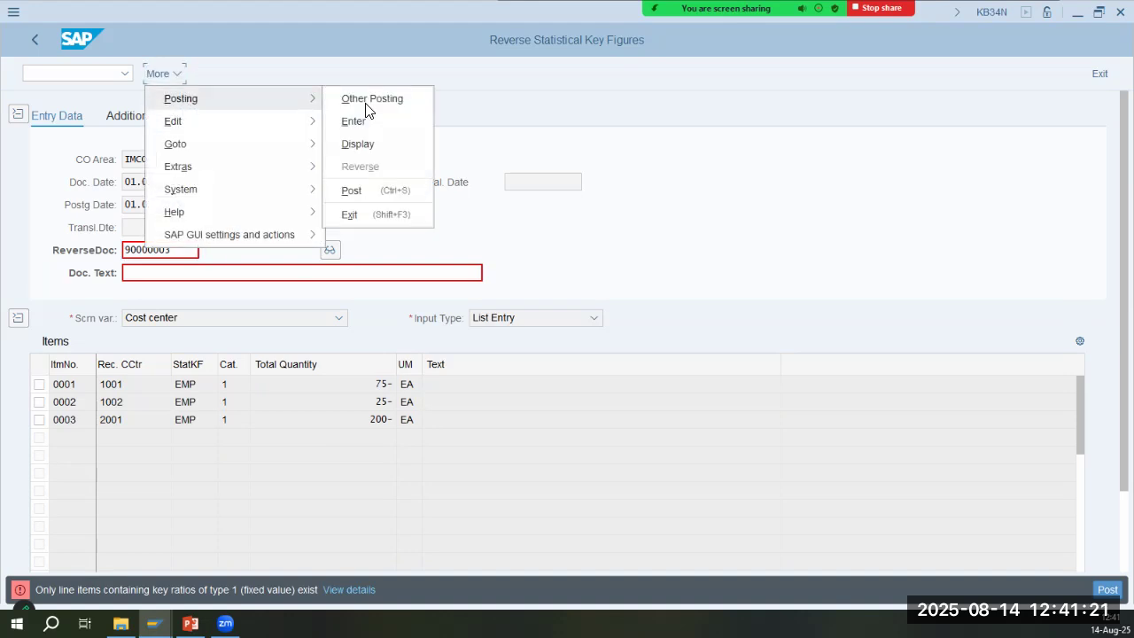
click(388, 151)
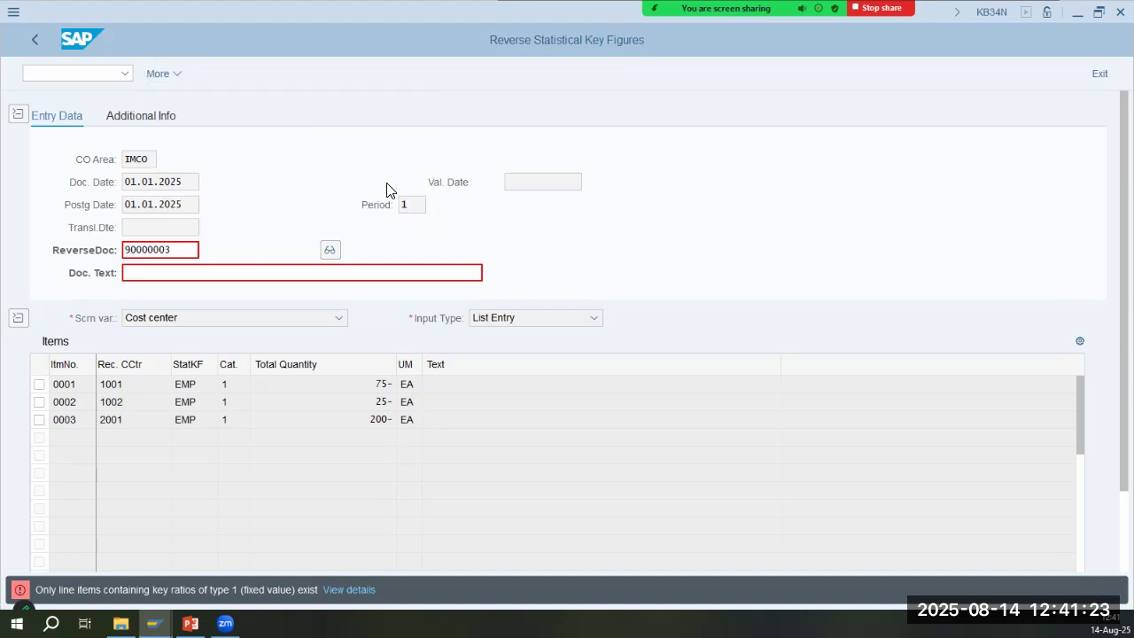
click(251, 324)
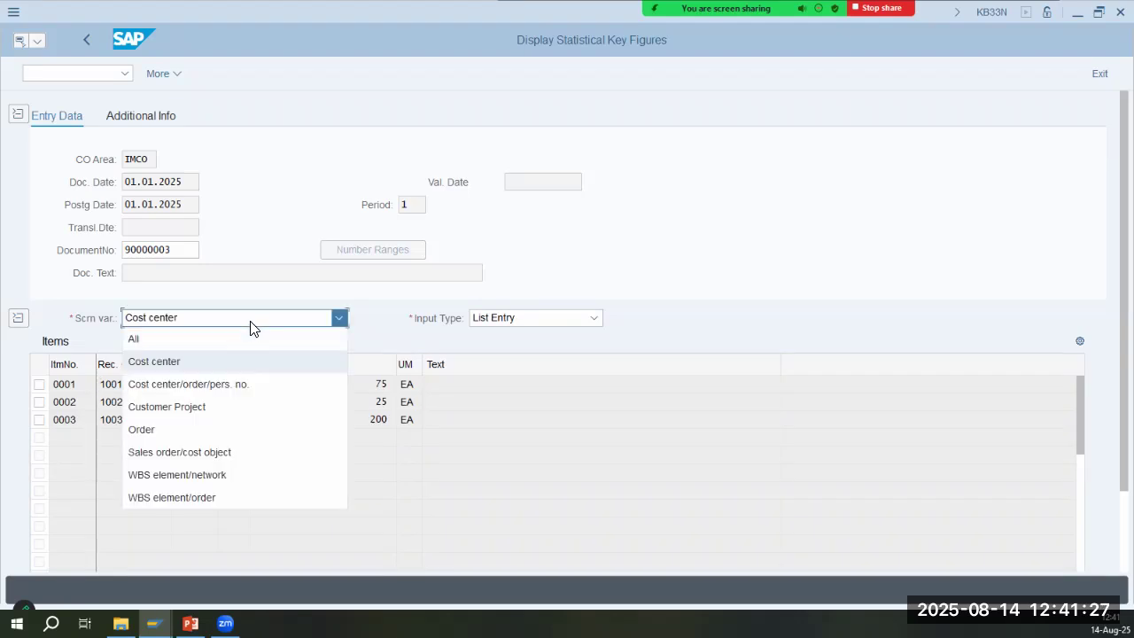
click(251, 324)
click(479, 321)
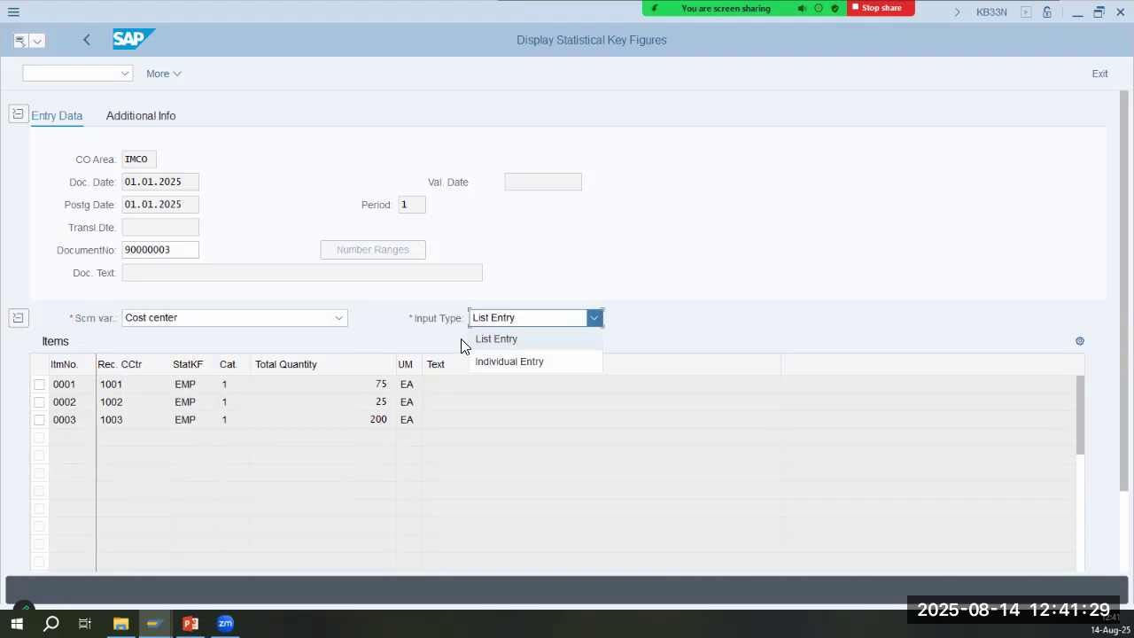
click(496, 361)
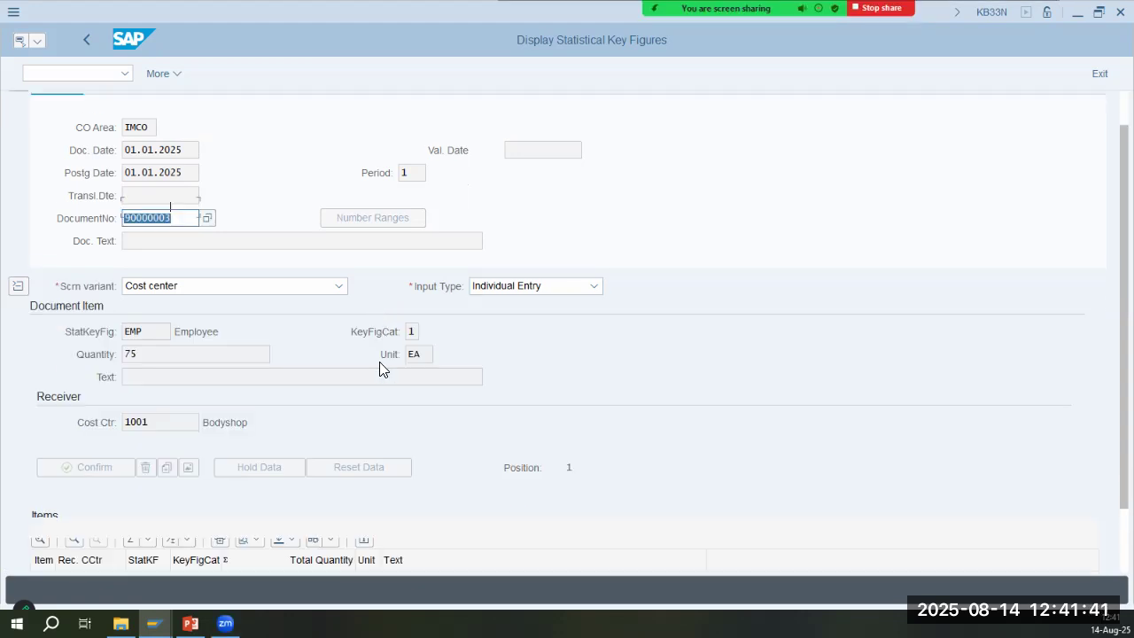
scroll(383, 362, down, 2)
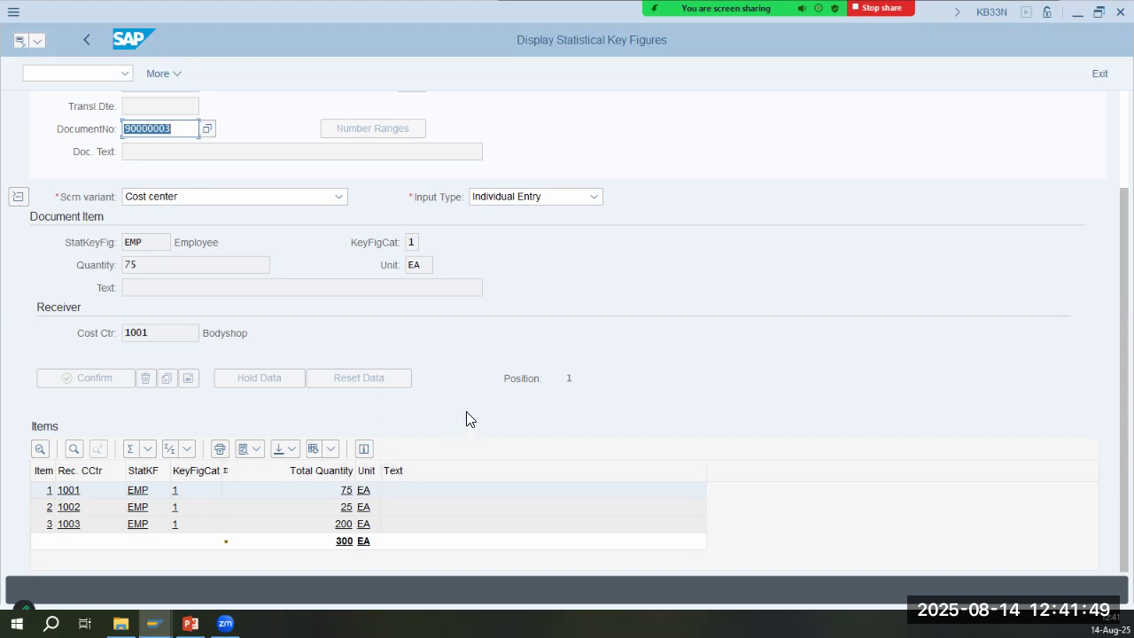
scroll(470, 418, up, 3)
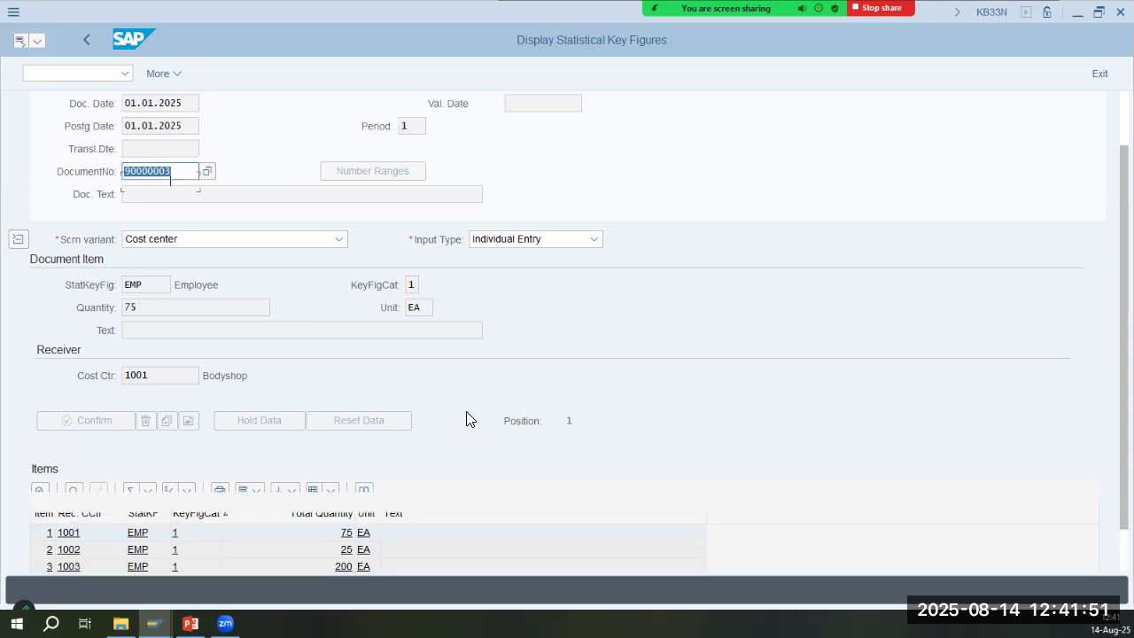
scroll(467, 412, down, 3)
scroll(467, 412, up, 4)
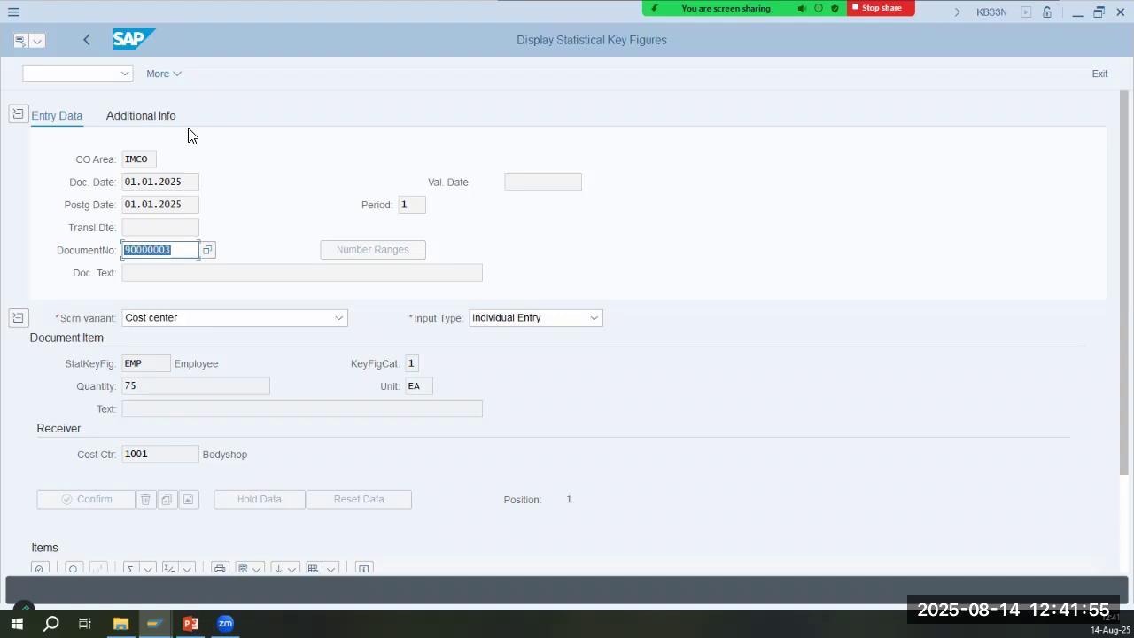
Return the document display to List Entry, select all three line items and examine the functions available for them
click(534, 317)
click(527, 338)
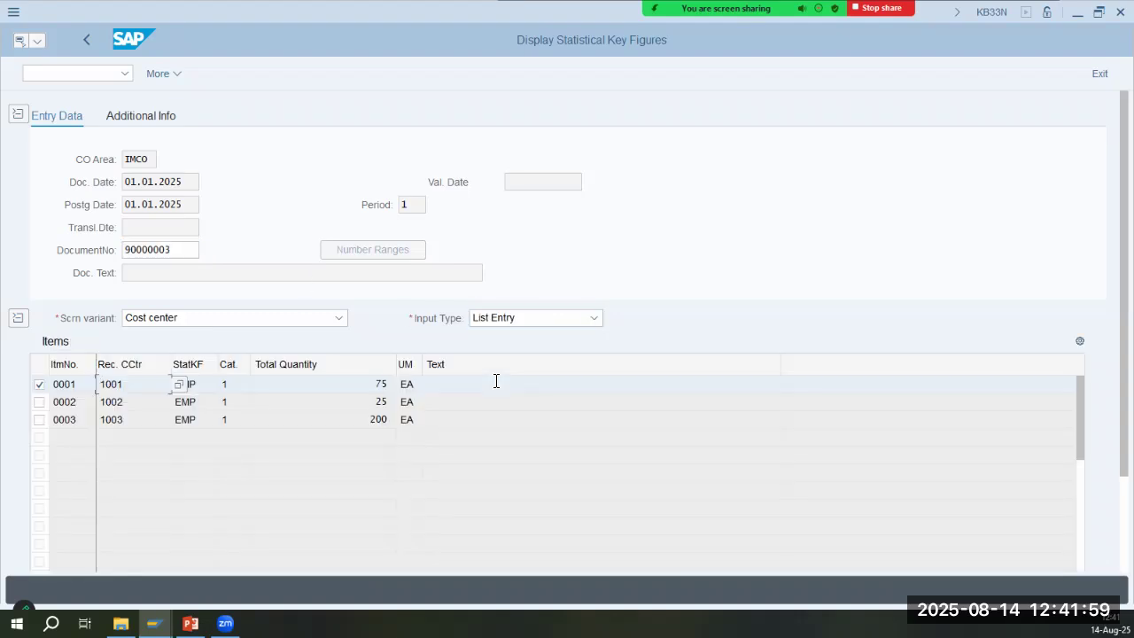
click(39, 419)
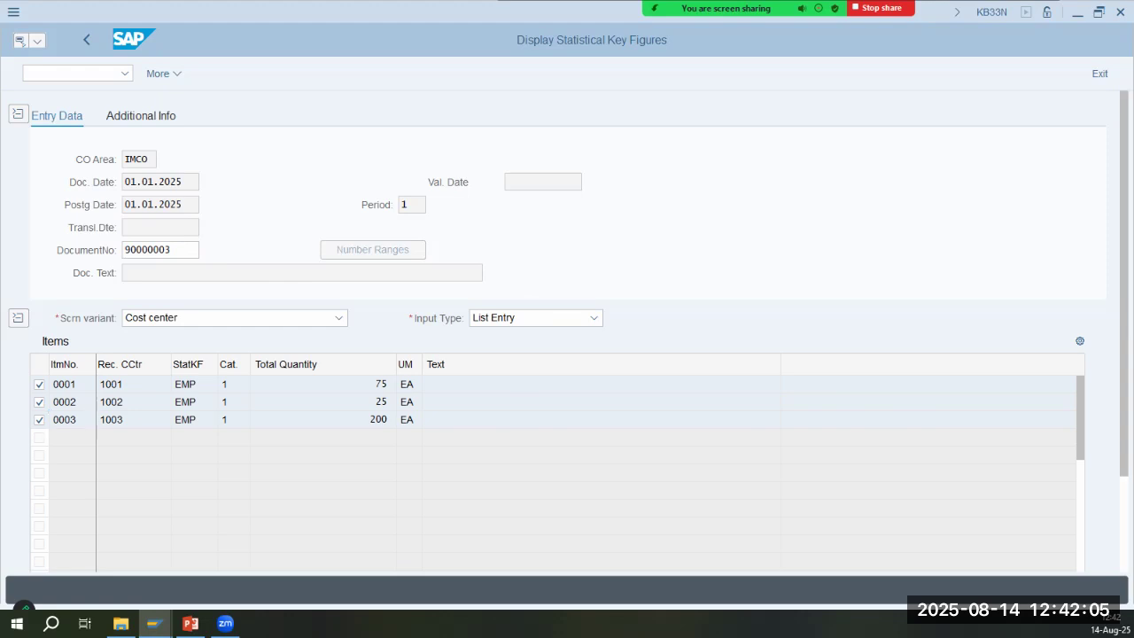
scroll(567, 461, down, 5)
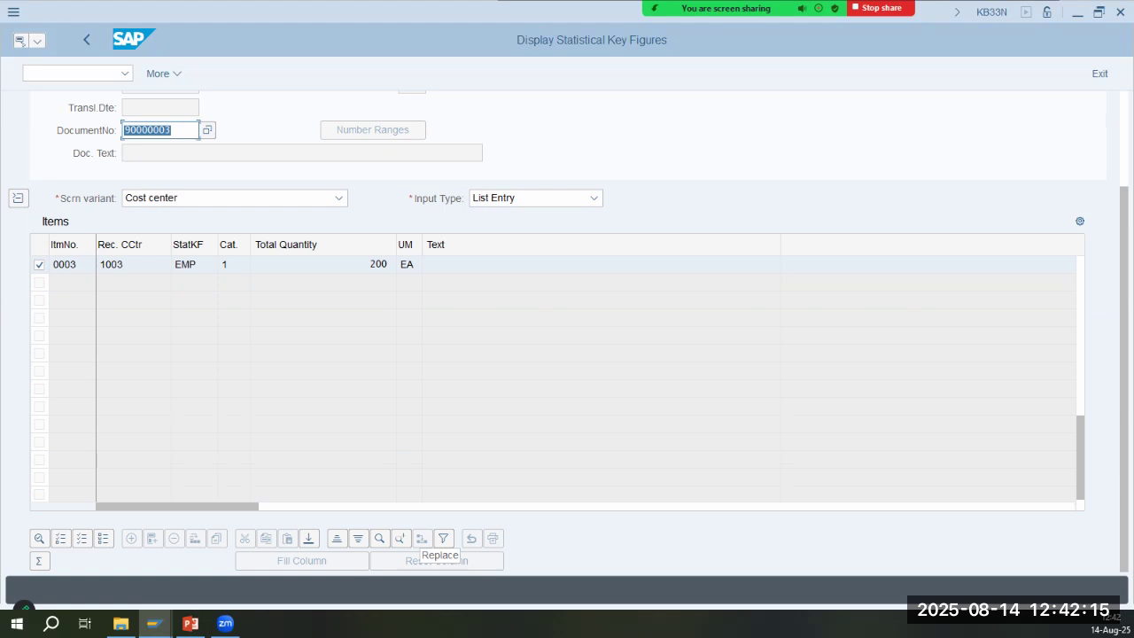
scroll(557, 381, up, 5)
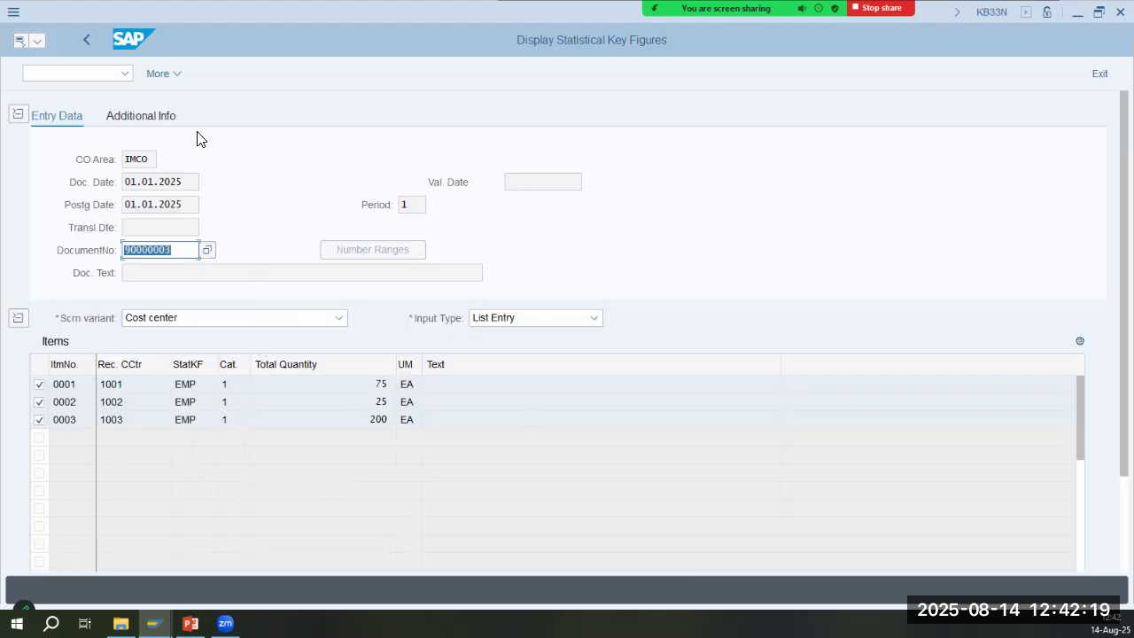
Switch to the Reverse posting function and load document 90000003 as the document to reverse
click(156, 74)
mouse_move(284, 122)
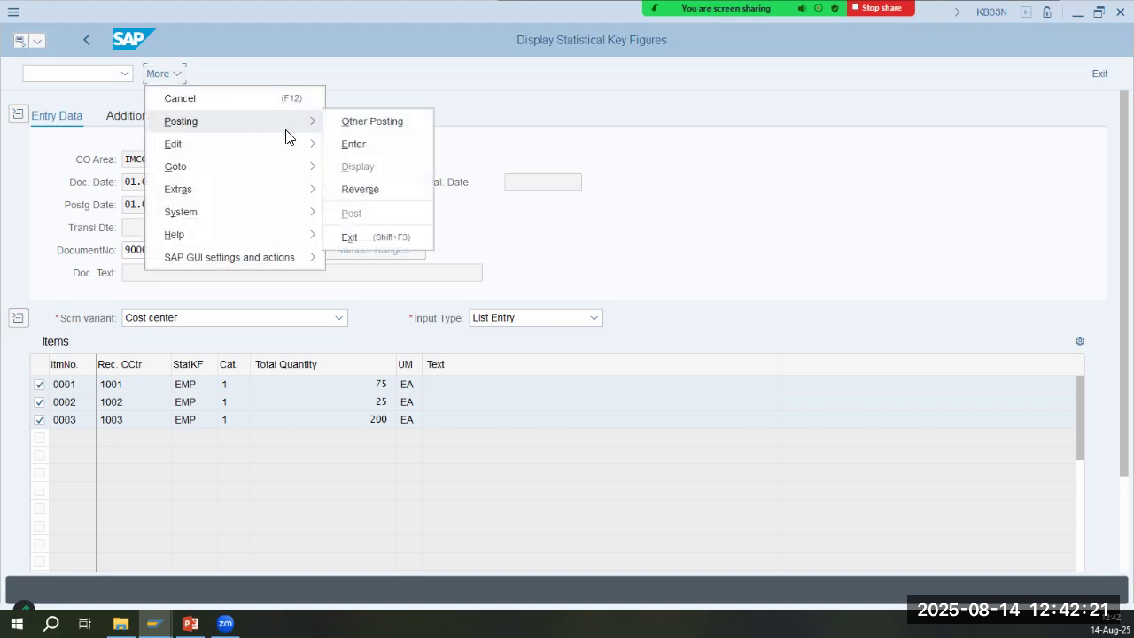
click(376, 189)
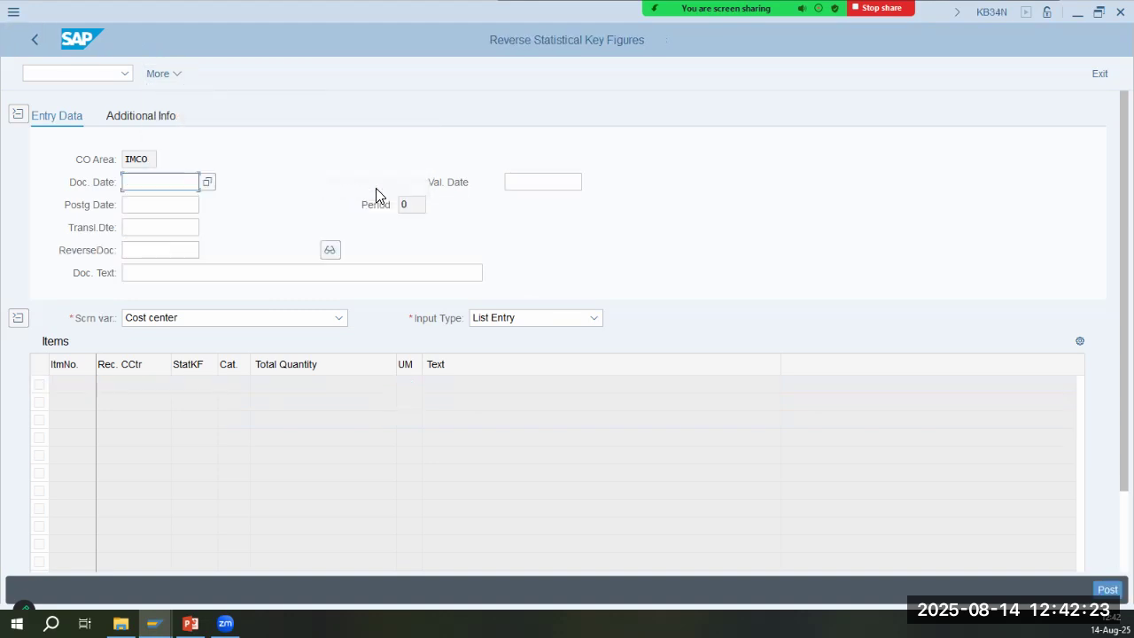
click(166, 252)
click(166, 252)
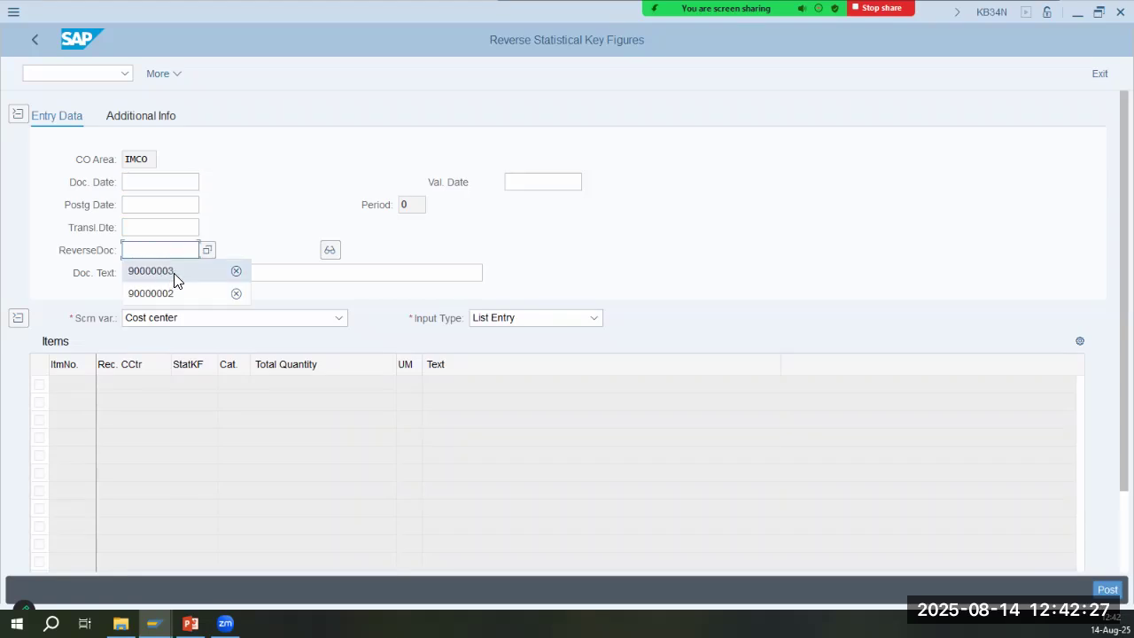
click(174, 275)
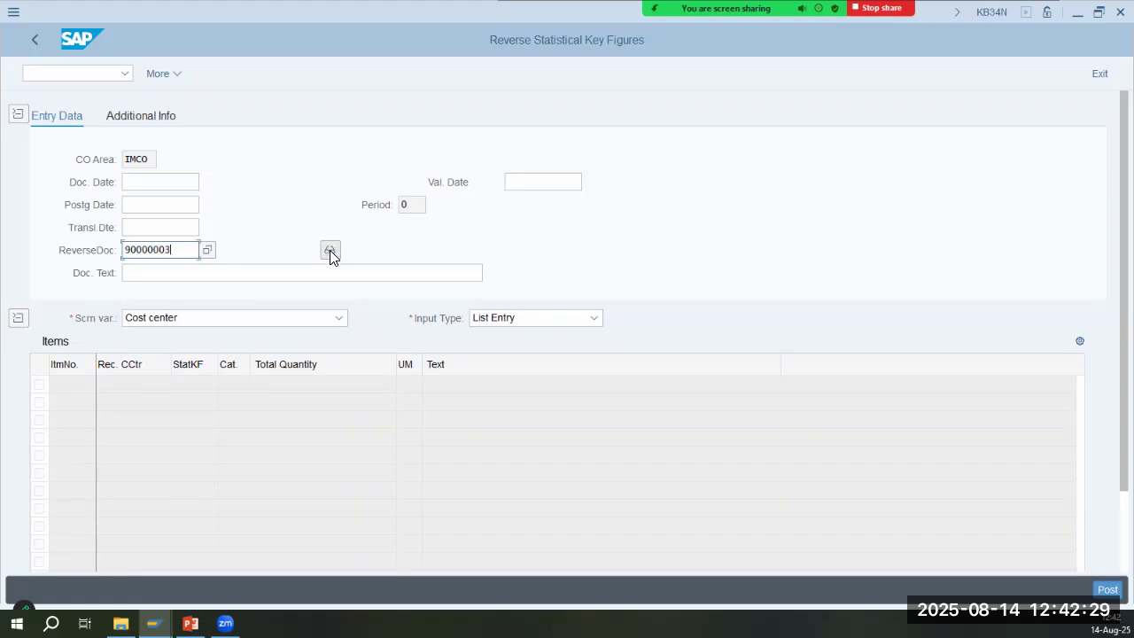
key(Return)
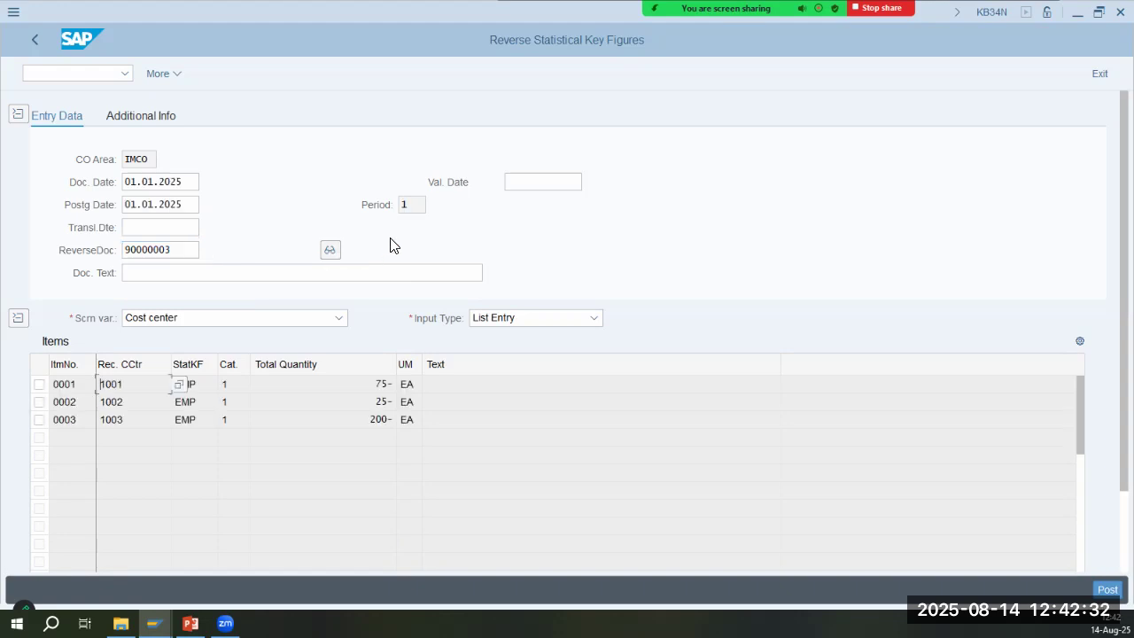
Select the line items for cost centers 1001, 1002 and 1003 and try to post the reversal
click(39, 385)
click(39, 402)
click(39, 420)
click(1108, 590)
click(161, 74)
mouse_move(182, 98)
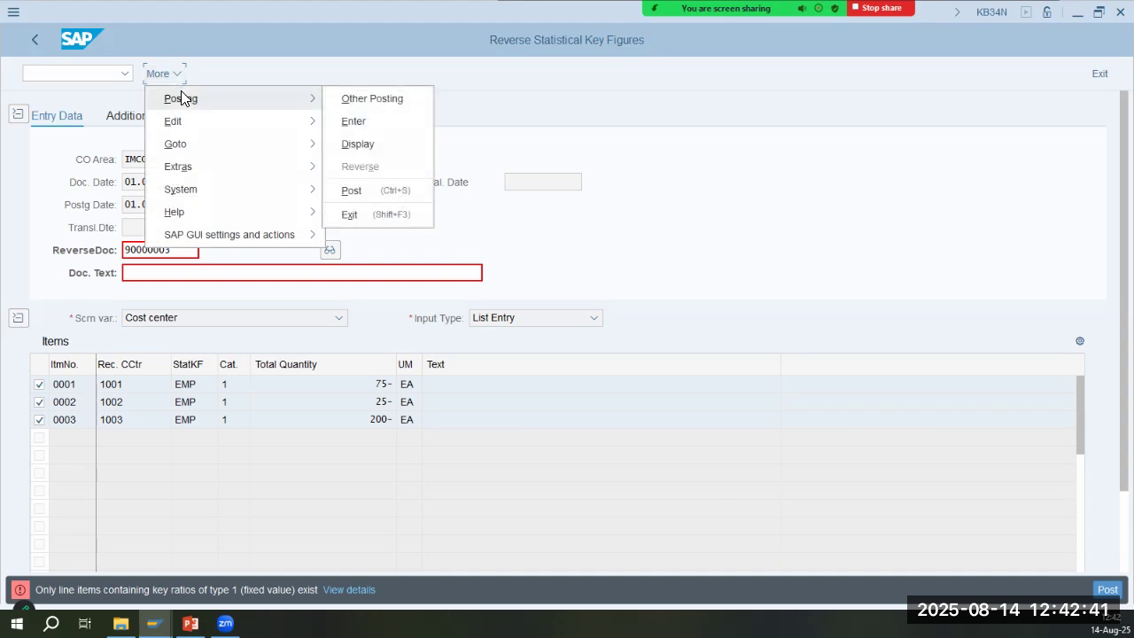
click(358, 188)
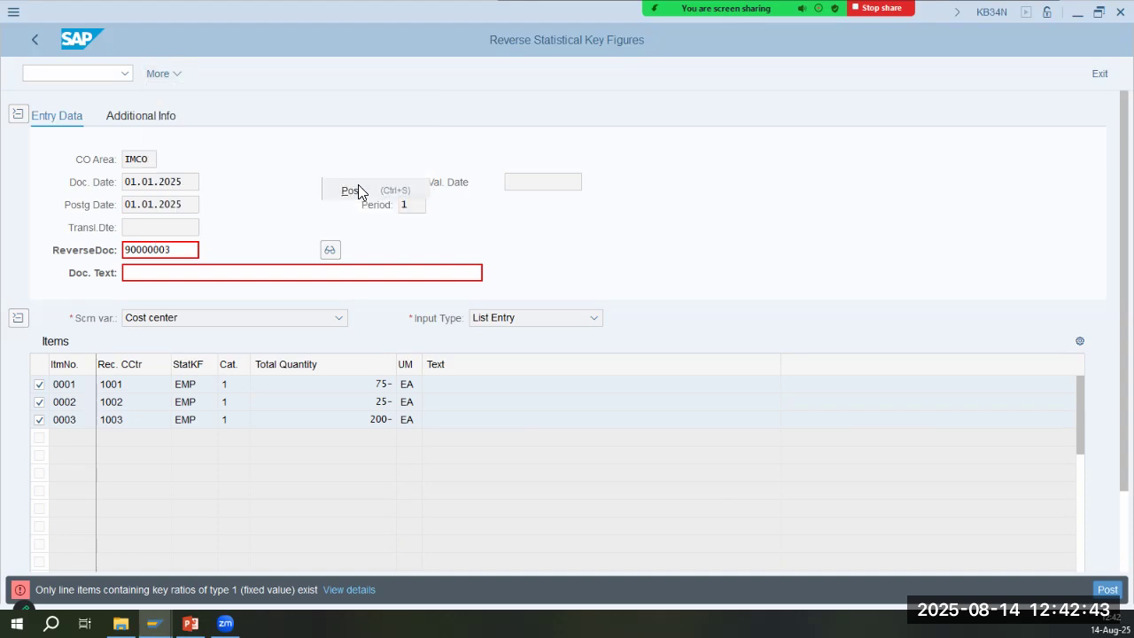
Read the detailed explanation of the reversal error, including its correction procedure, and close it
click(350, 590)
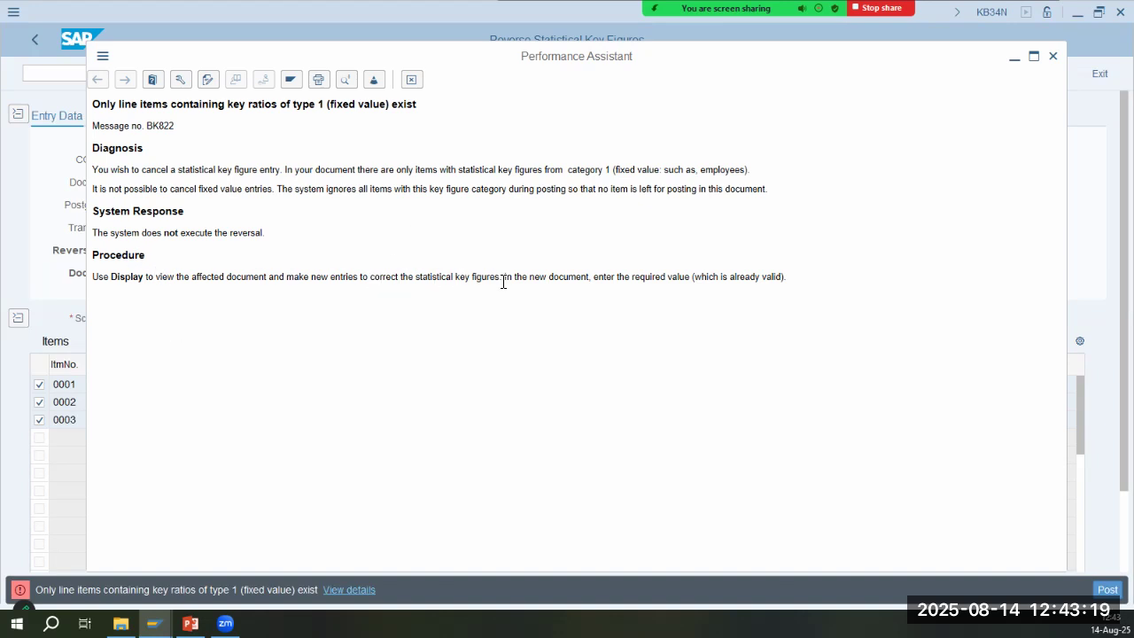
drag(313, 279, 401, 281)
click(341, 286)
click(413, 86)
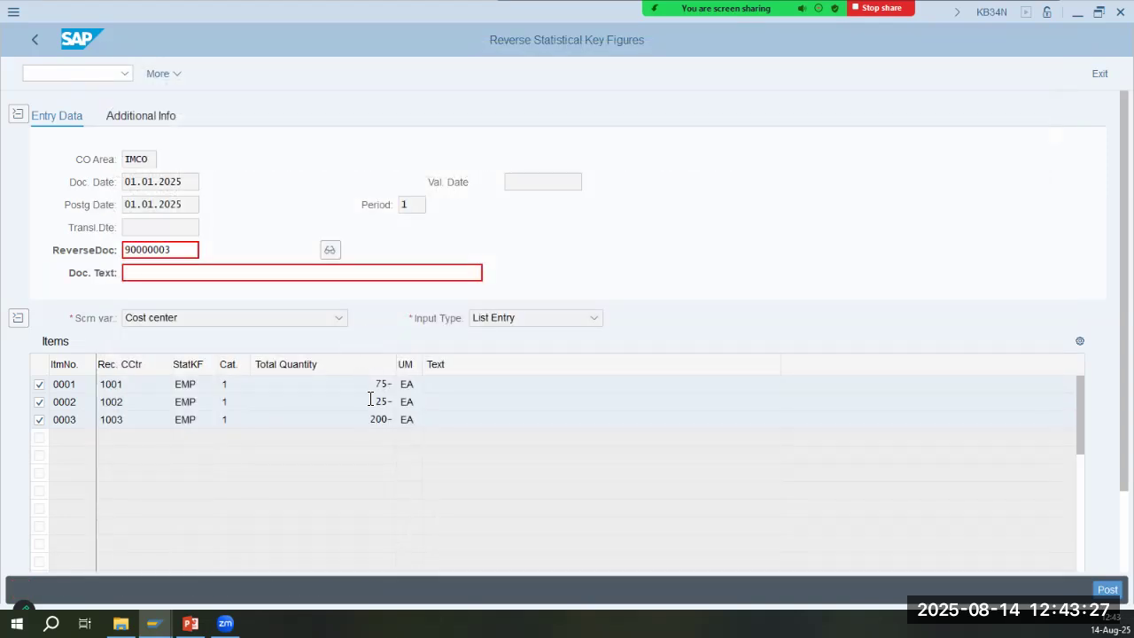
Copy the negative total quantities of the three line items as a block
drag(374, 386, 396, 434)
key(ctrl+y)
drag(364, 386, 395, 436)
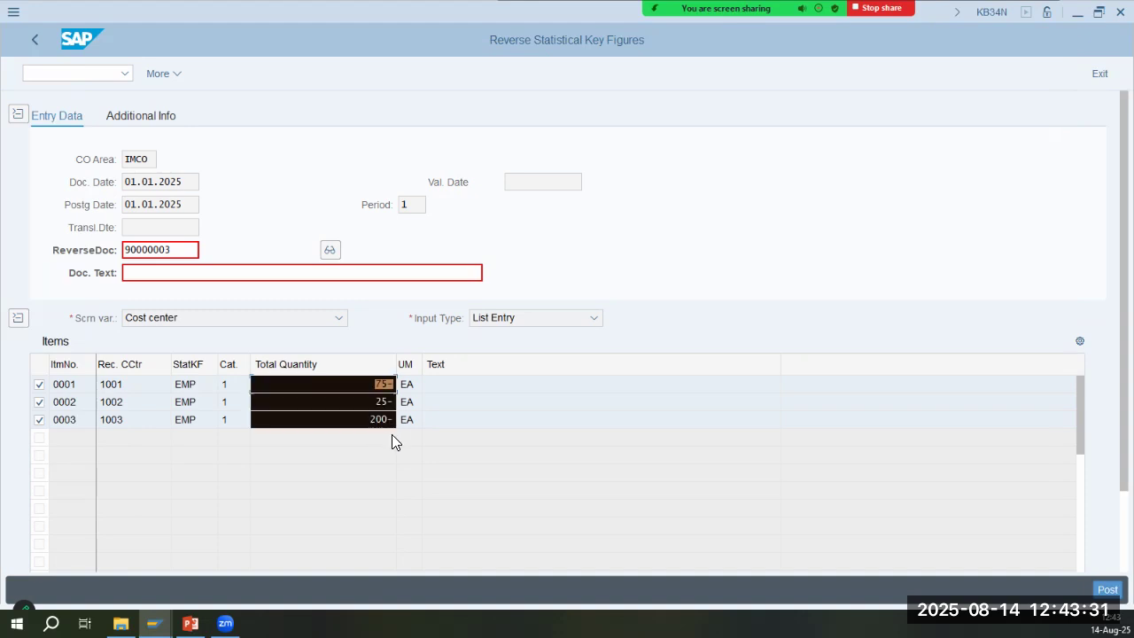
key(ctrl+c)
key(ctrl+y)
drag(363, 379, 390, 434)
key(ctrl+c)
Start transaction KB31N and set the document date and posting date to 01.01.2025
click(87, 71)
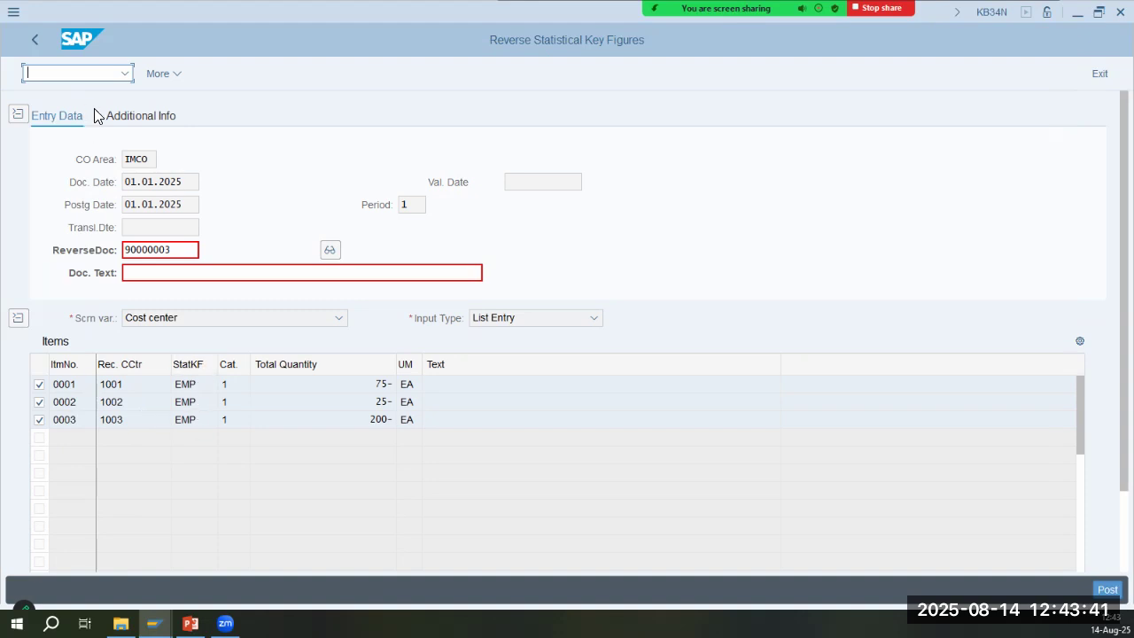
text(/nkb31n)
key(Return)
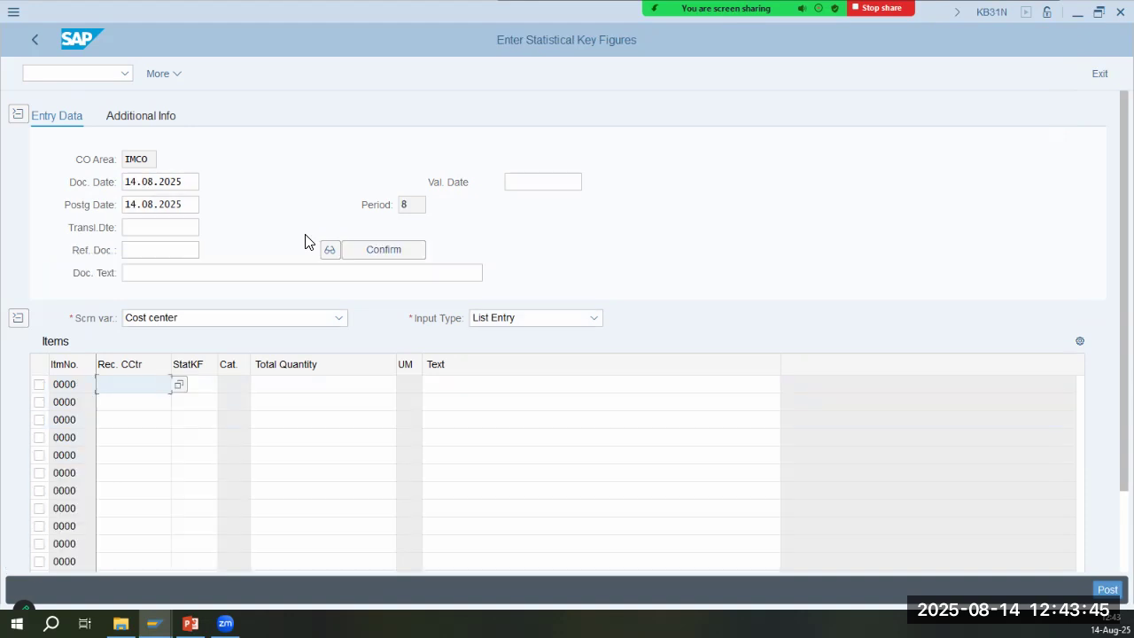
double_click(191, 183)
text(01)
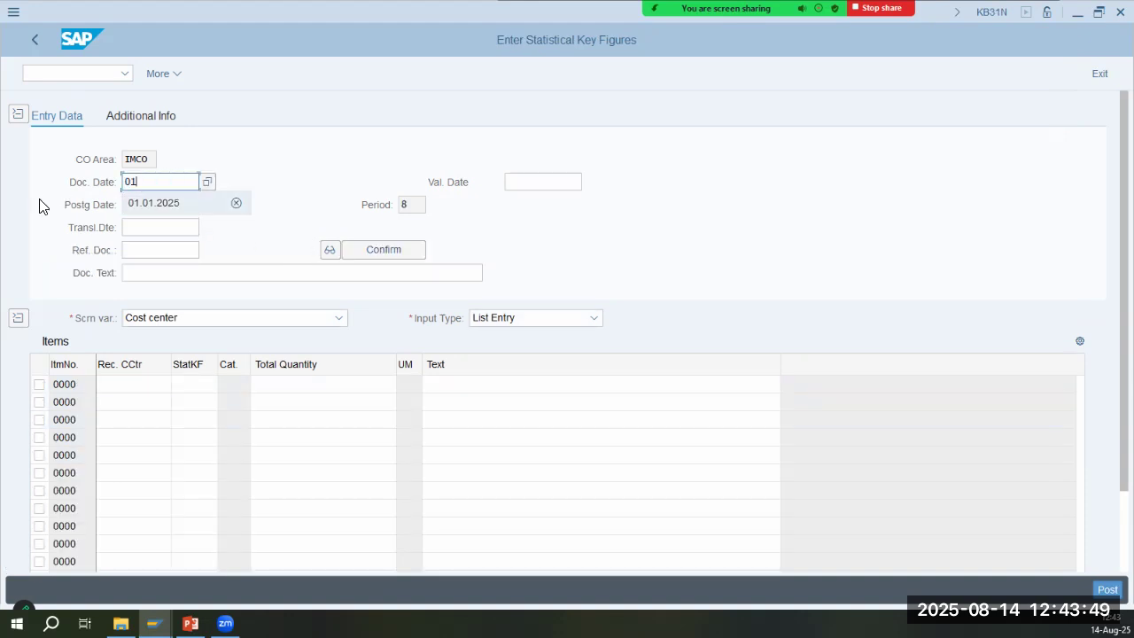
key(Tab)
text(01)
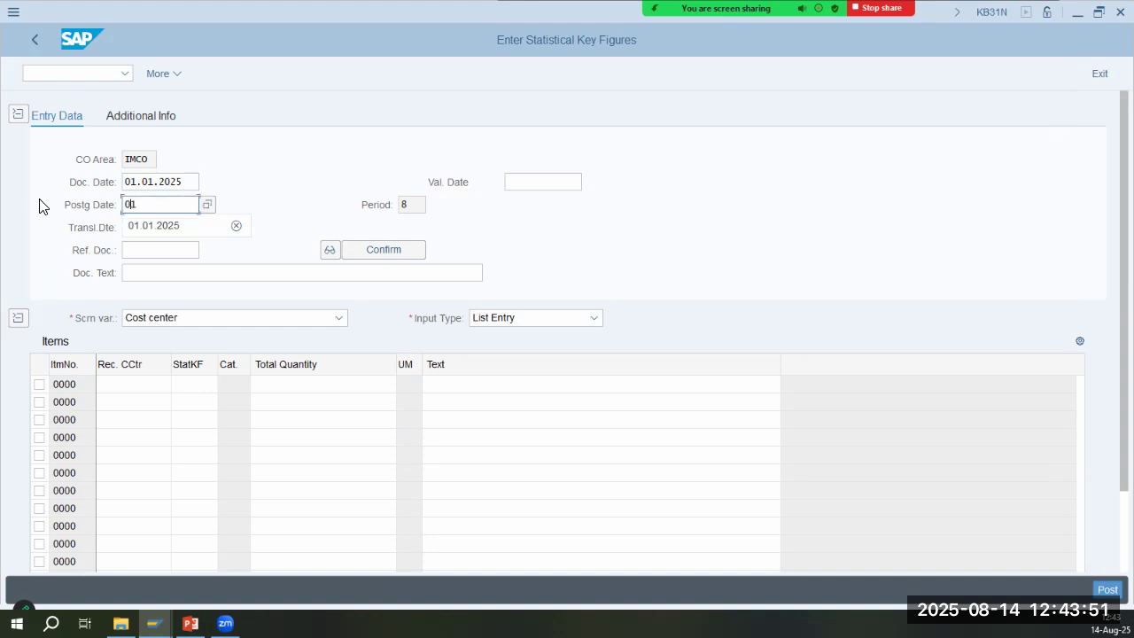
key(Tab)
key(Tab)
key(Tab)
key(Tab)
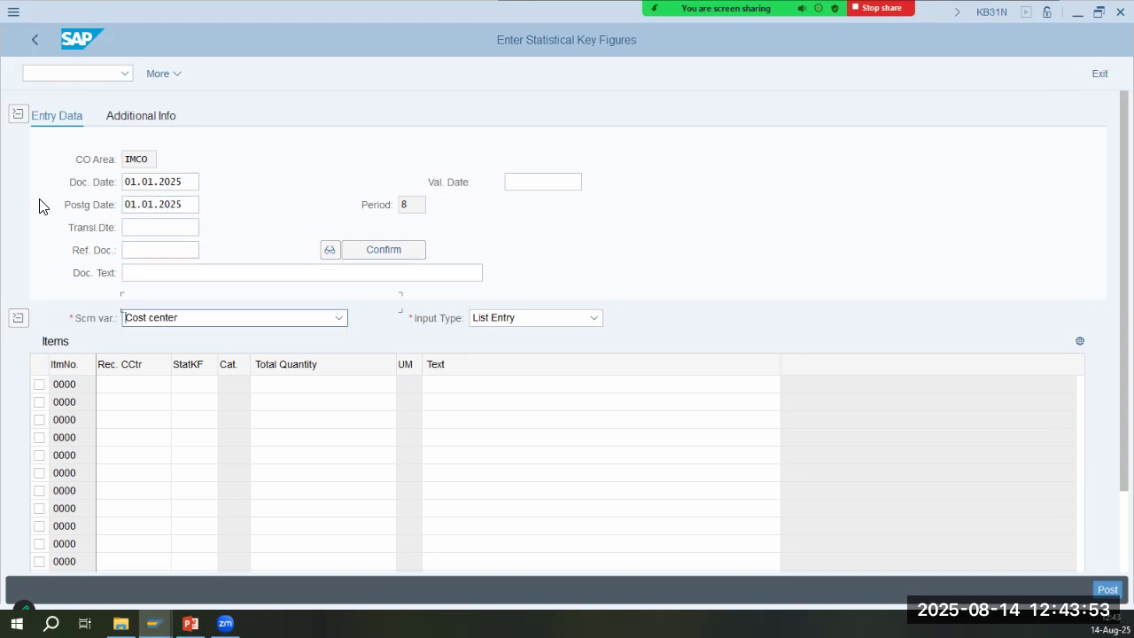
Enter receiver cost centers 1001, 1002 and 1003 in the first three item rows
key(Tab)
text(1001)
key(Down)
text(1002)
key(Down)
text(10)
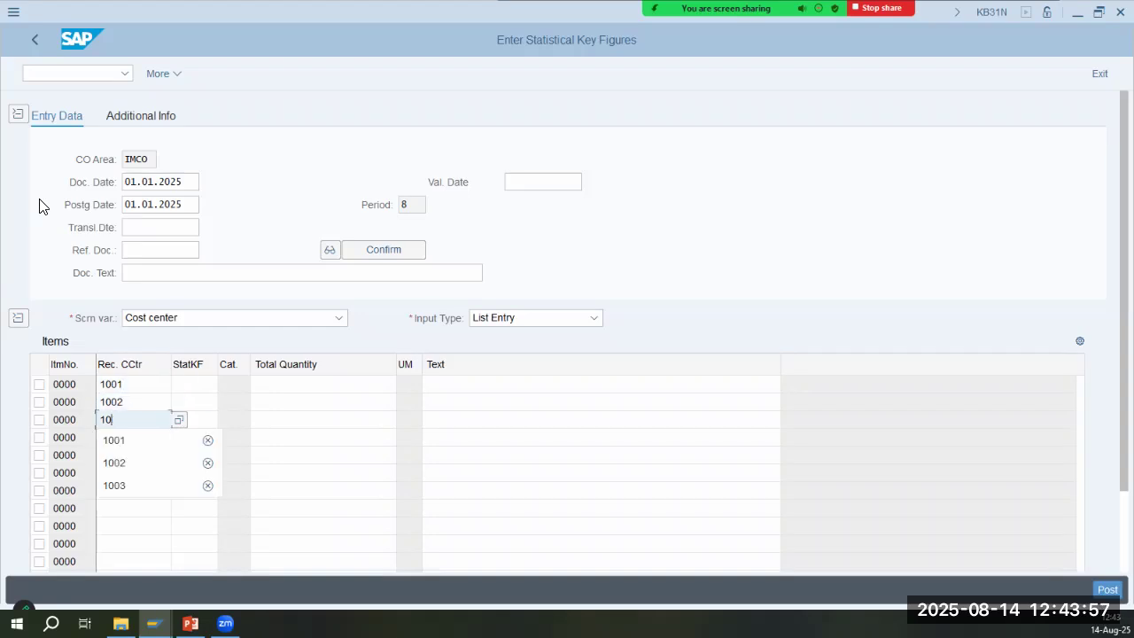
text(03)
Assign the statistical key figure EMP to each of the three cost center rows
key(Tab)
key(Up)
key(Up)
text(emp)
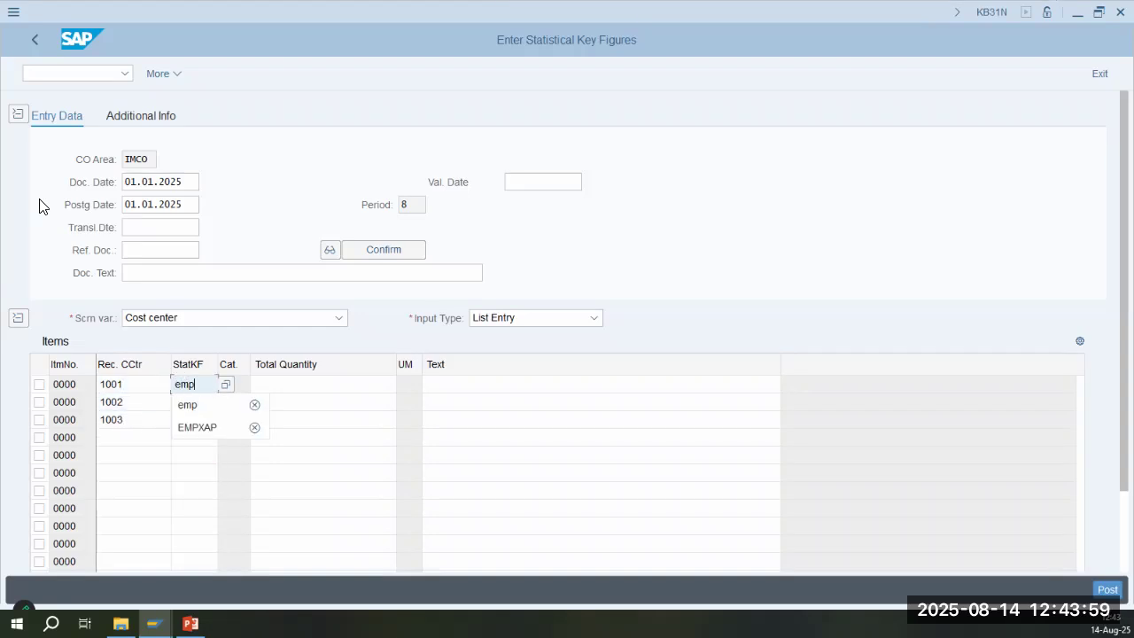
key(Down)
text(emp)
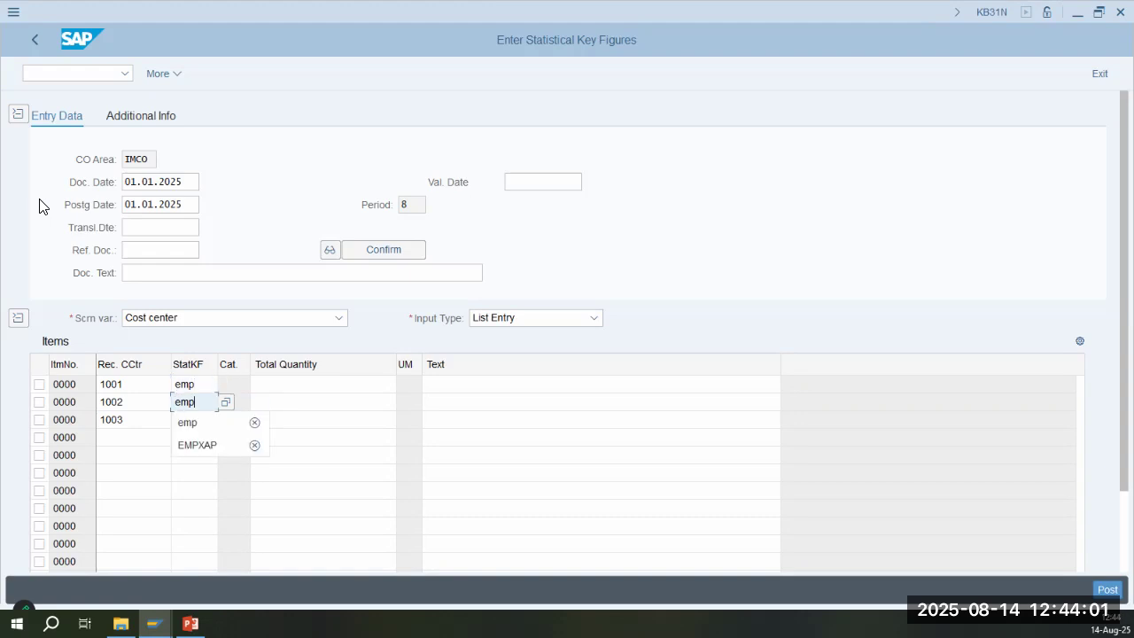
key(Escape)
key(Down)
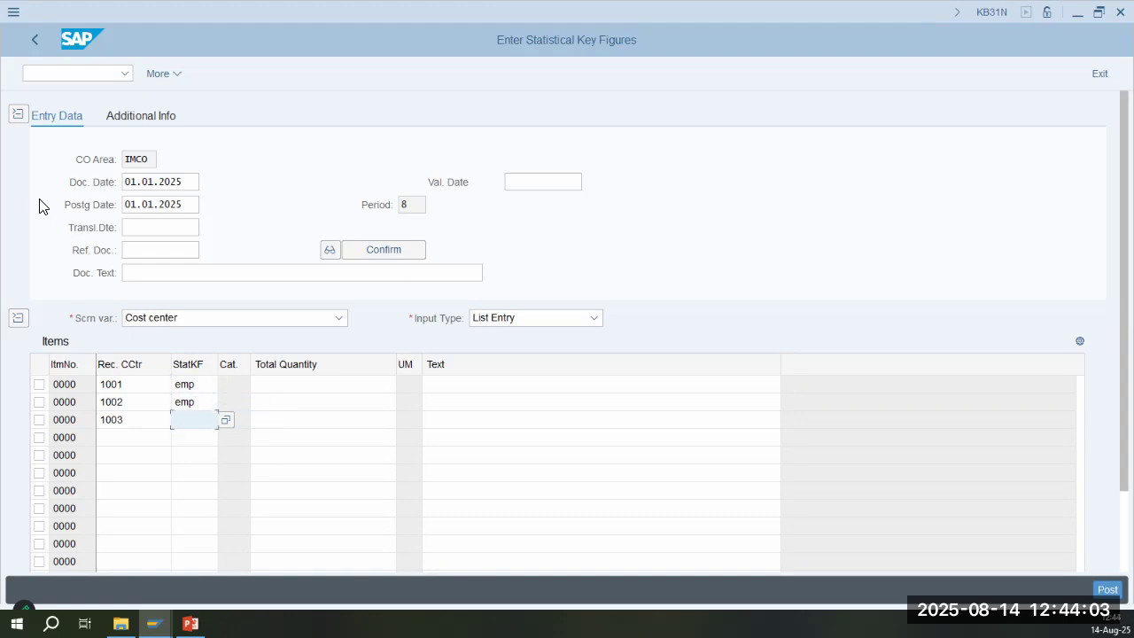
text(emp)
key(Escape)
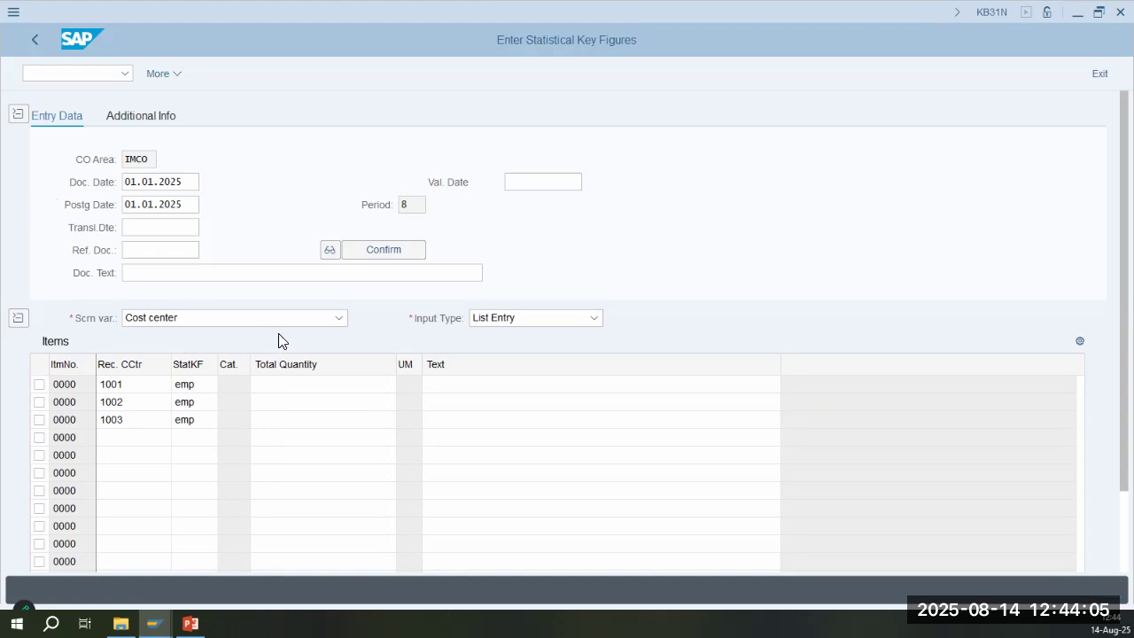
key(Return)
text(75-)
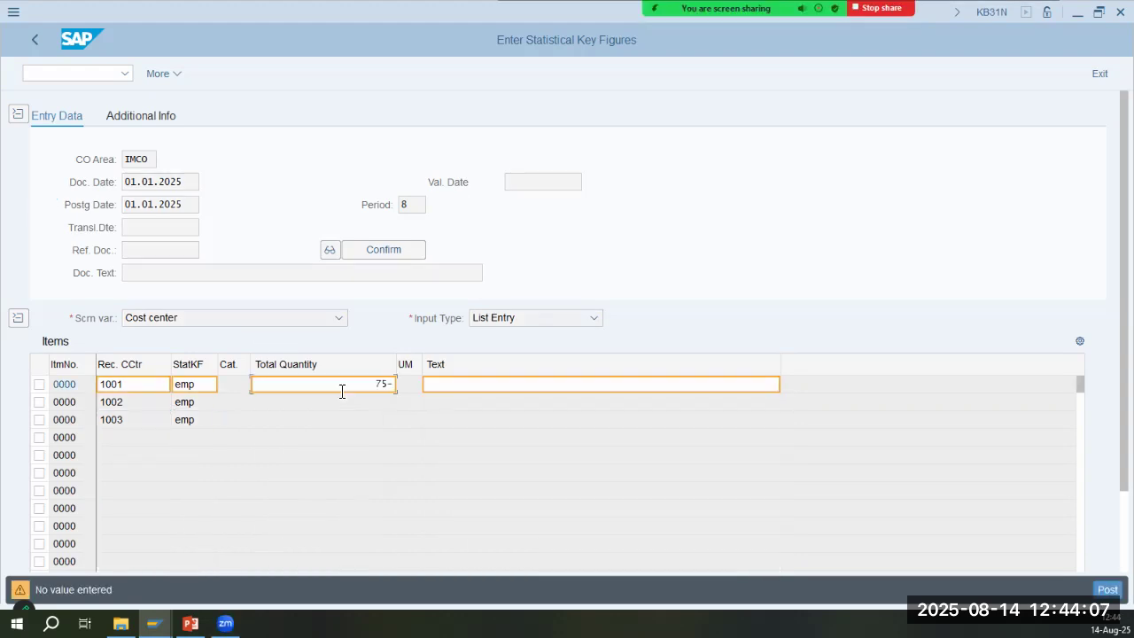
drag(342, 392, 501, 386)
key(BackSpace)
key(Return)
key(Return)
key(Return)
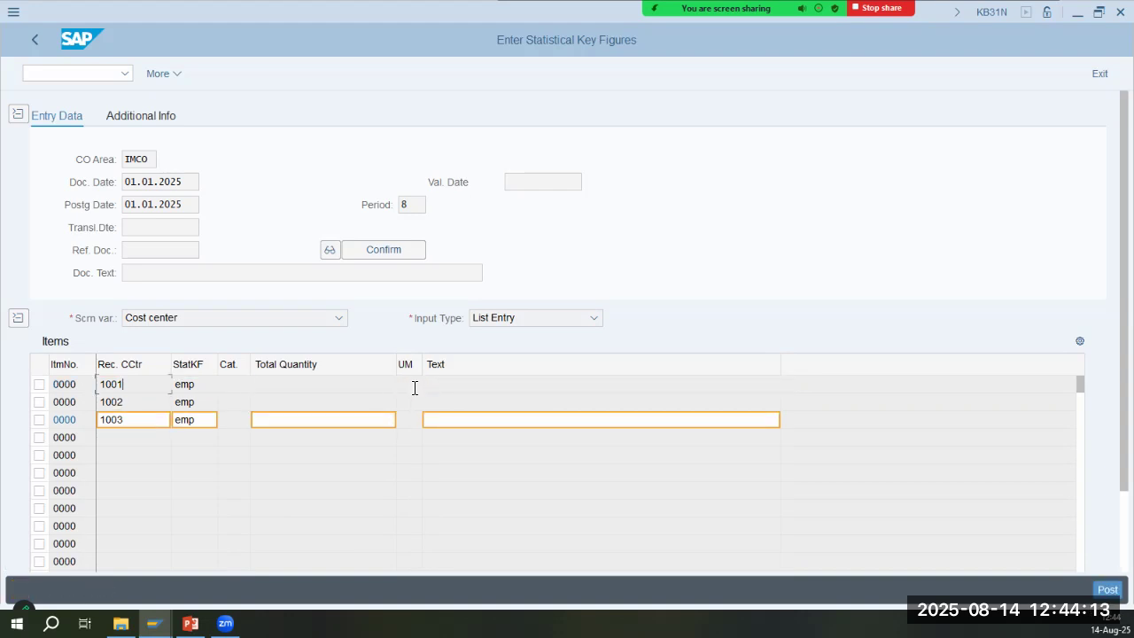
Paste the total quantities 75-, 25- and 200- into the three rows, clear the surplus pasted characters and validate the entries
click(355, 383)
click(303, 381)
text(75- 25- 200- ____________________)
drag(266, 440, 480, 437)
key(BackSpace)
key(Return)
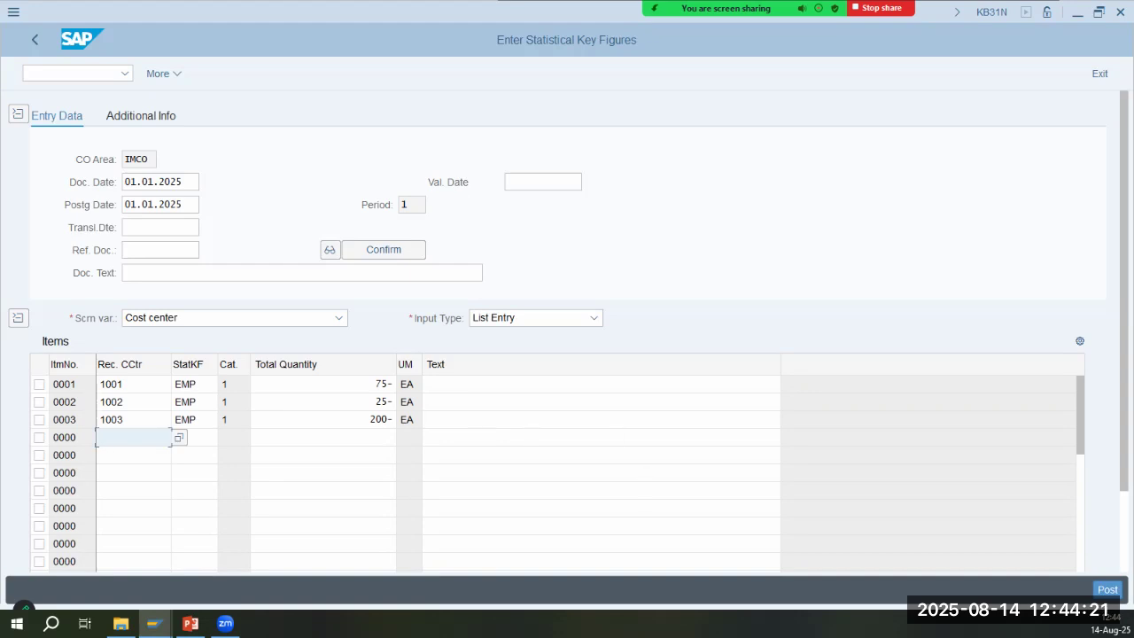
Post the statistical key figure document with the negative quantities and start transaction KSV5
key(ctrl+s)
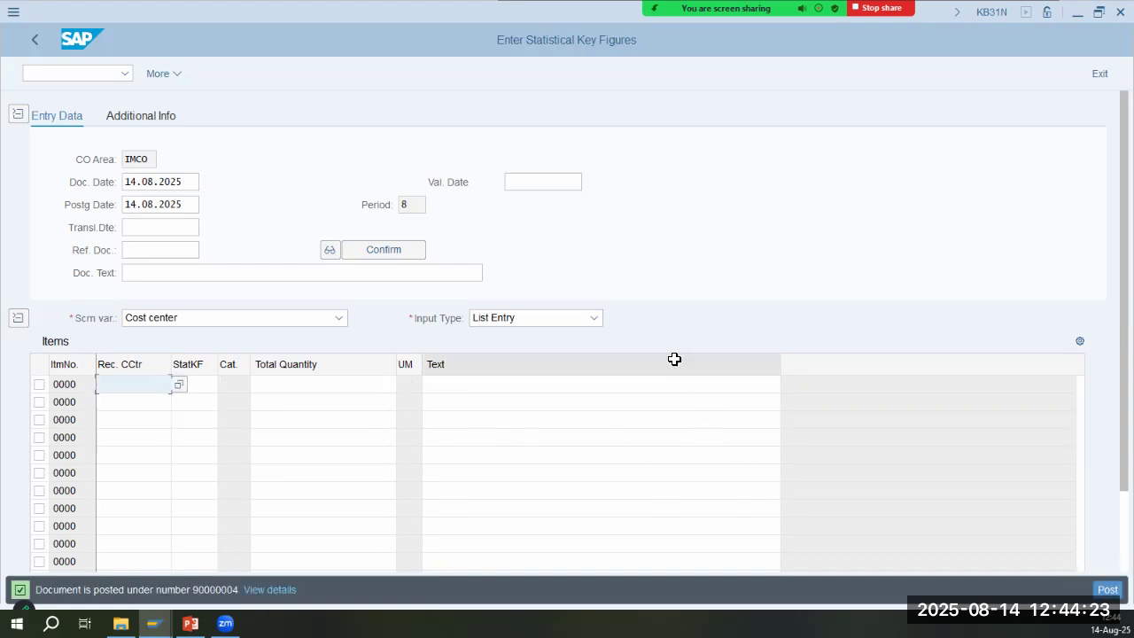
double_click(217, 590)
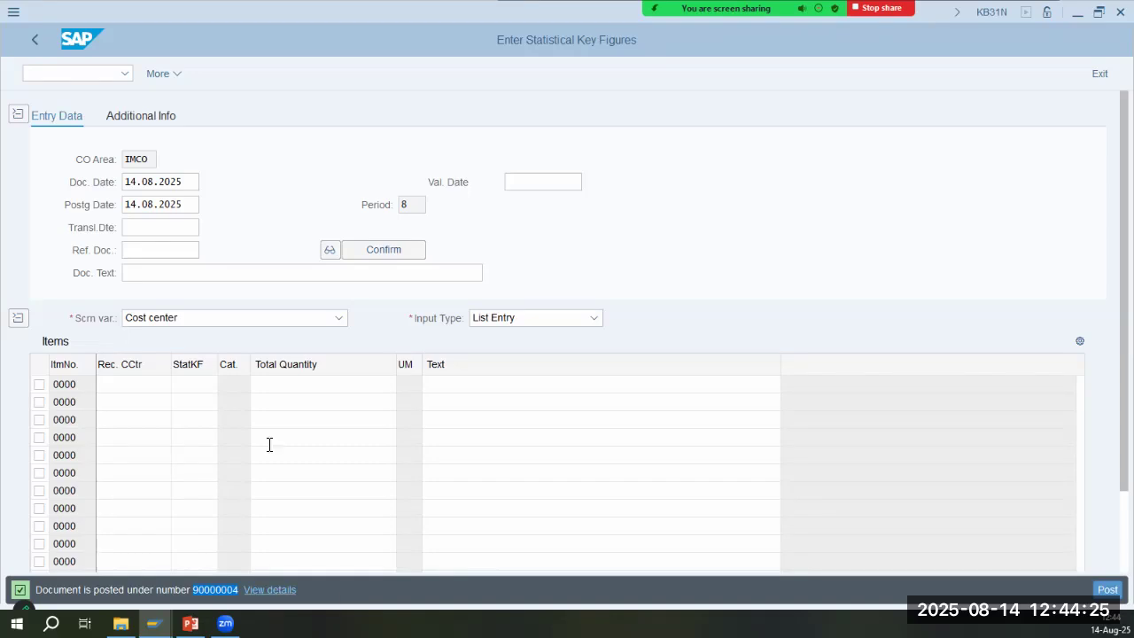
click(97, 75)
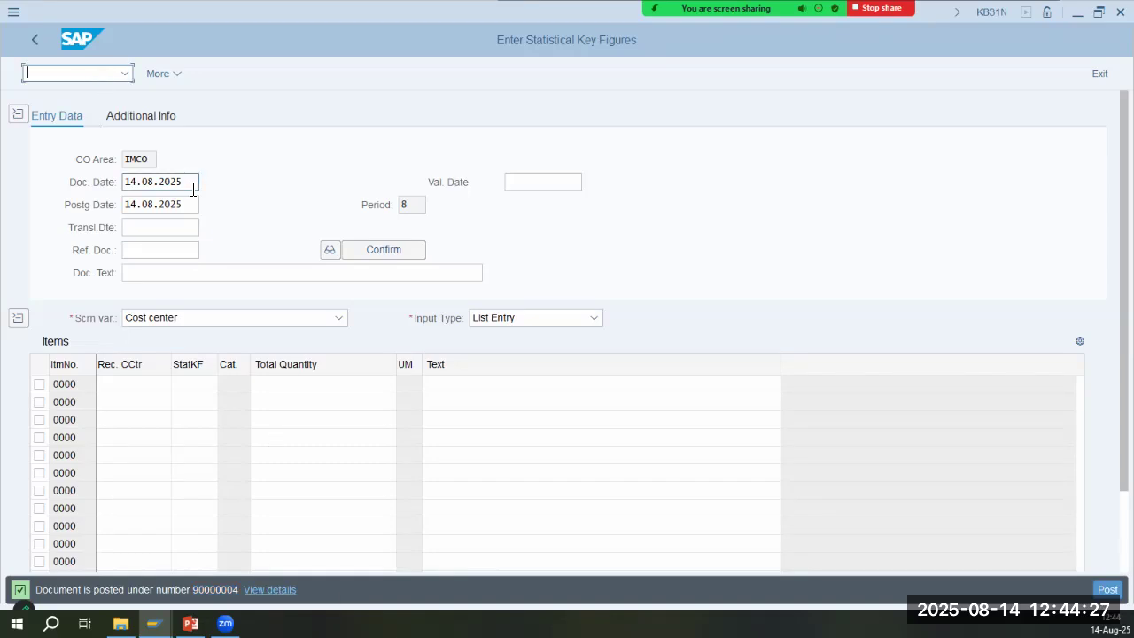
text(/nksv5)
key(Return)
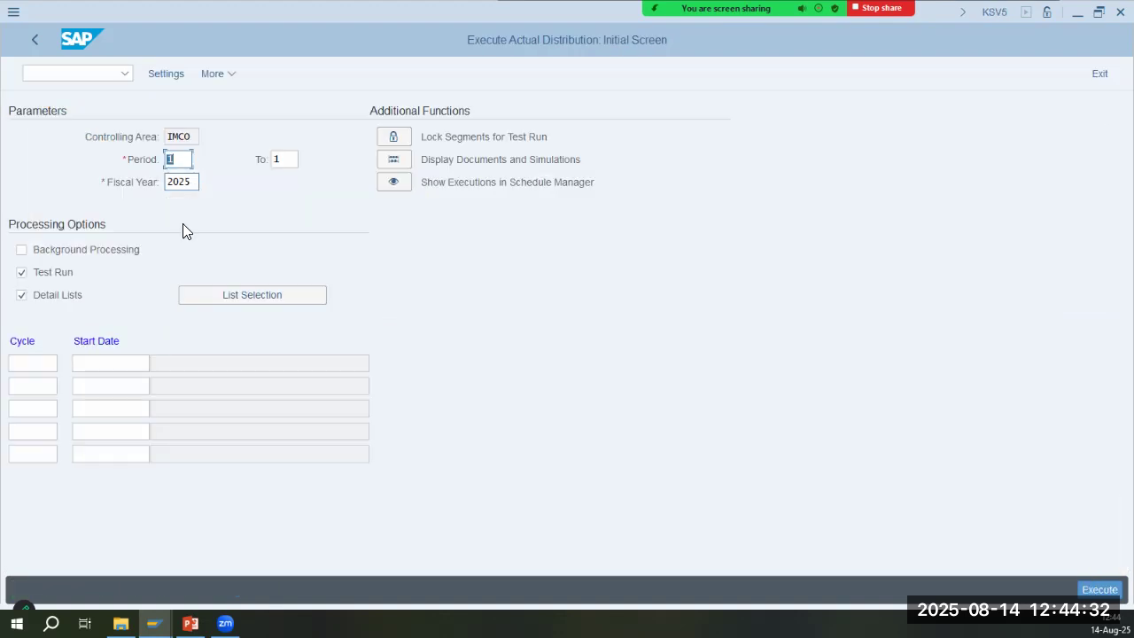
Execute a test run of the actual distribution for cycle IMCO2 with start date 01.01.2025
click(48, 362)
text(imco2)
click(110, 369)
text(0)
click(121, 387)
key(F8)
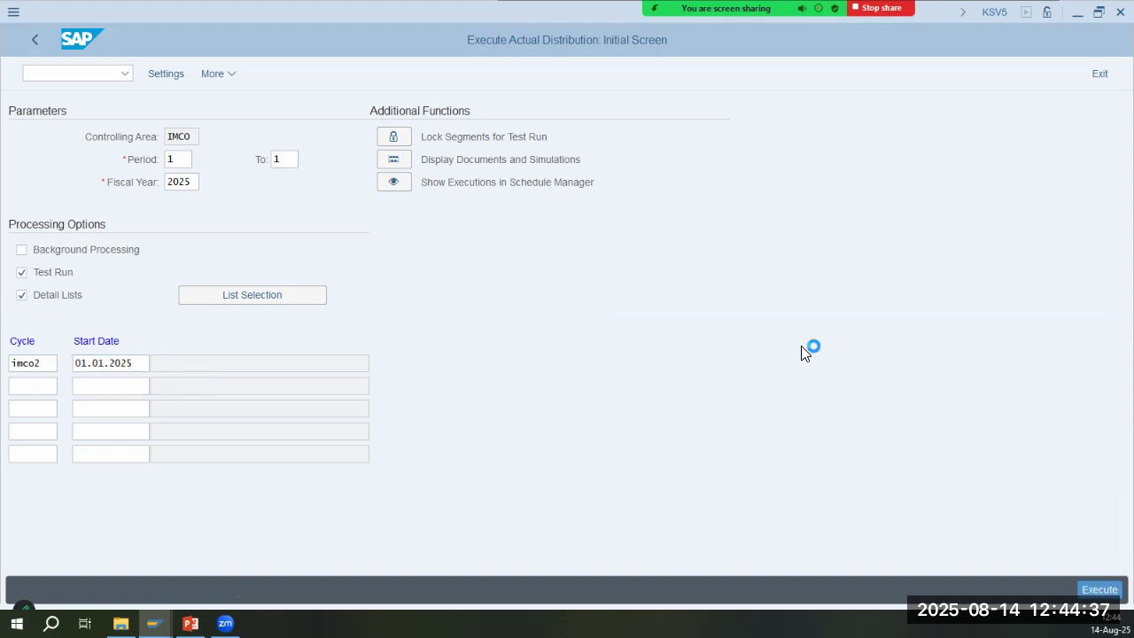
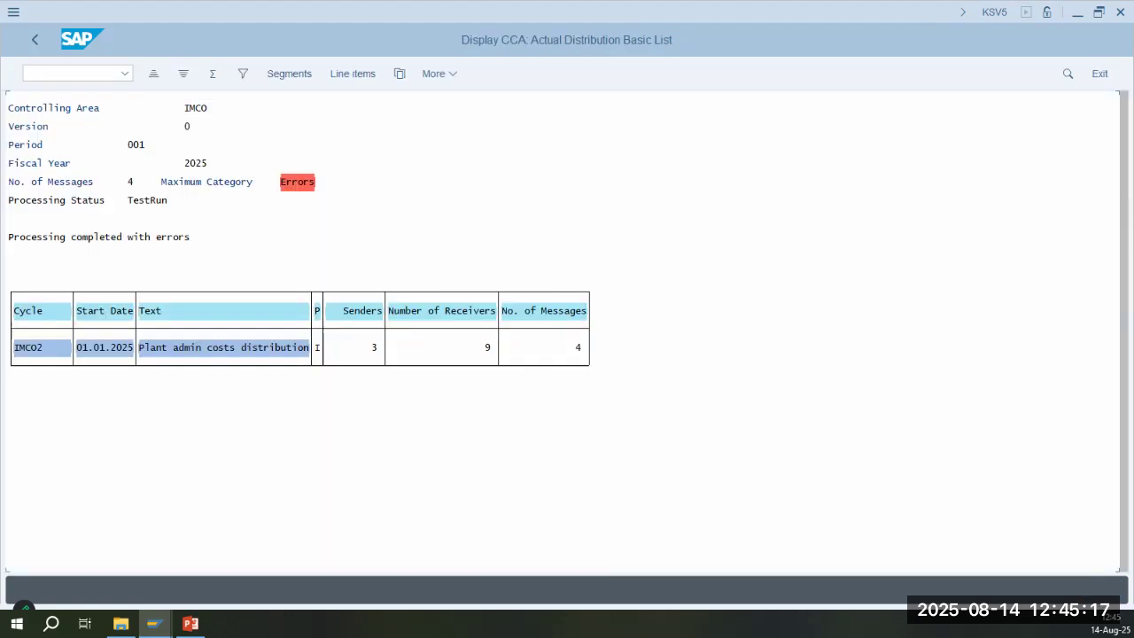
Examine the error messages of the distribution test run and close the message list
click(304, 183)
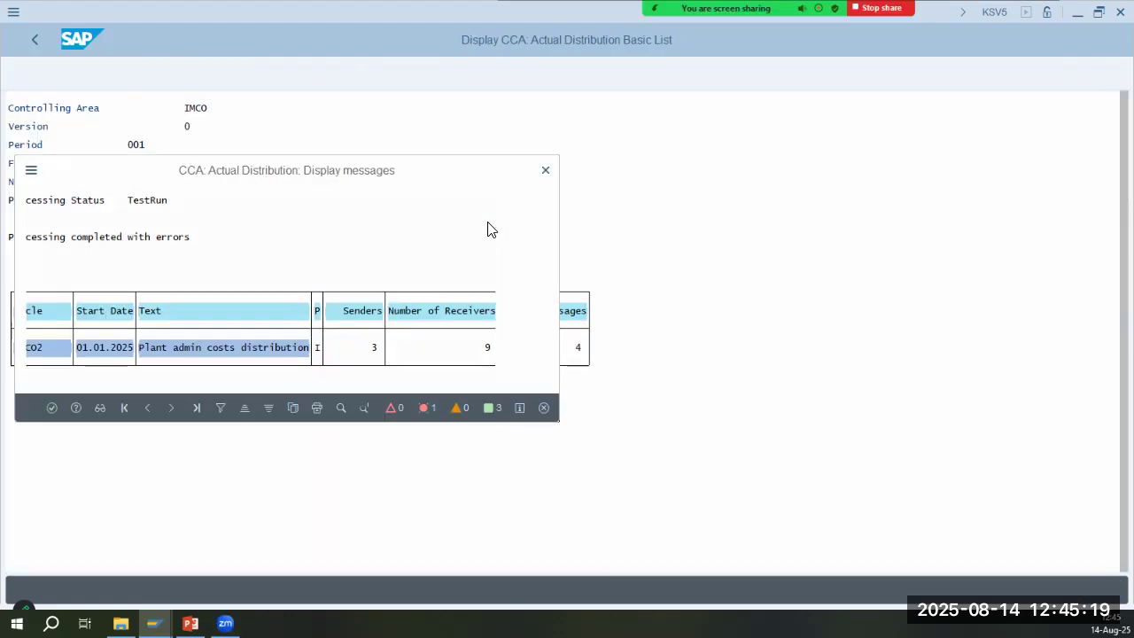
click(263, 321)
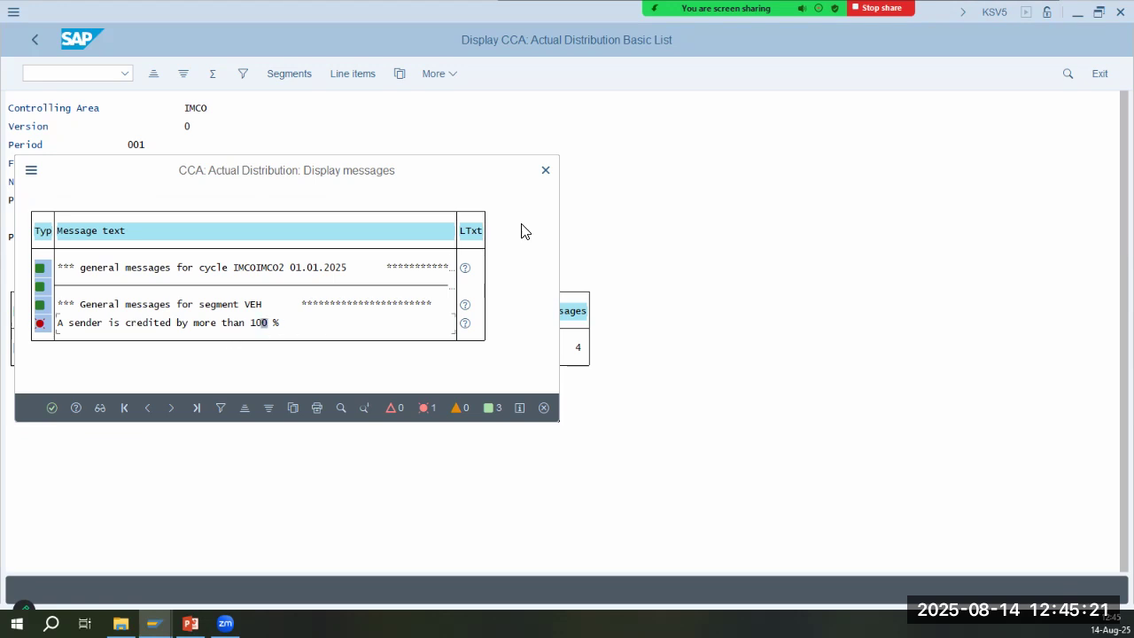
click(545, 170)
Start transaction KB31N and enter receiver cost centers 1001, 1002 and 1003 in the first three item rows
click(81, 75)
text(/nkb31n)
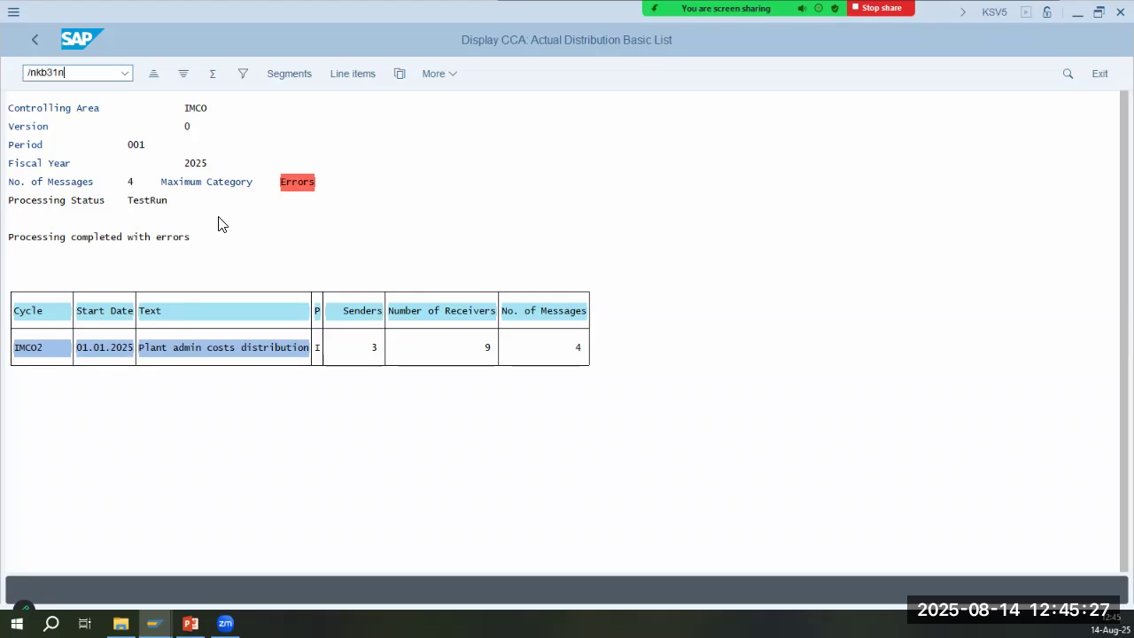
key(Return)
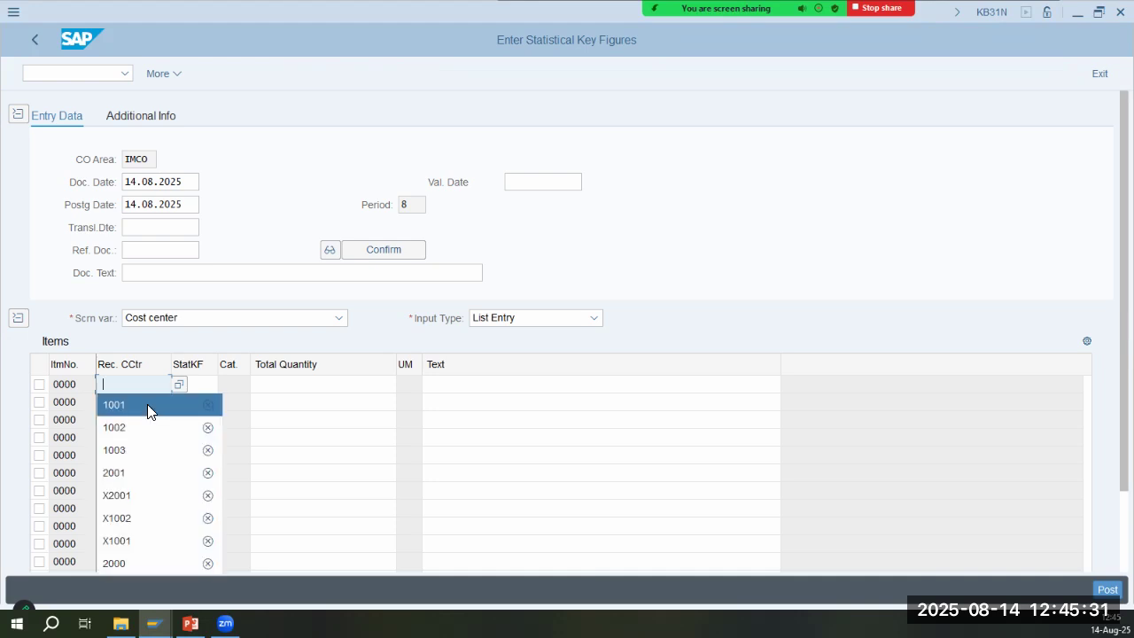
click(143, 409)
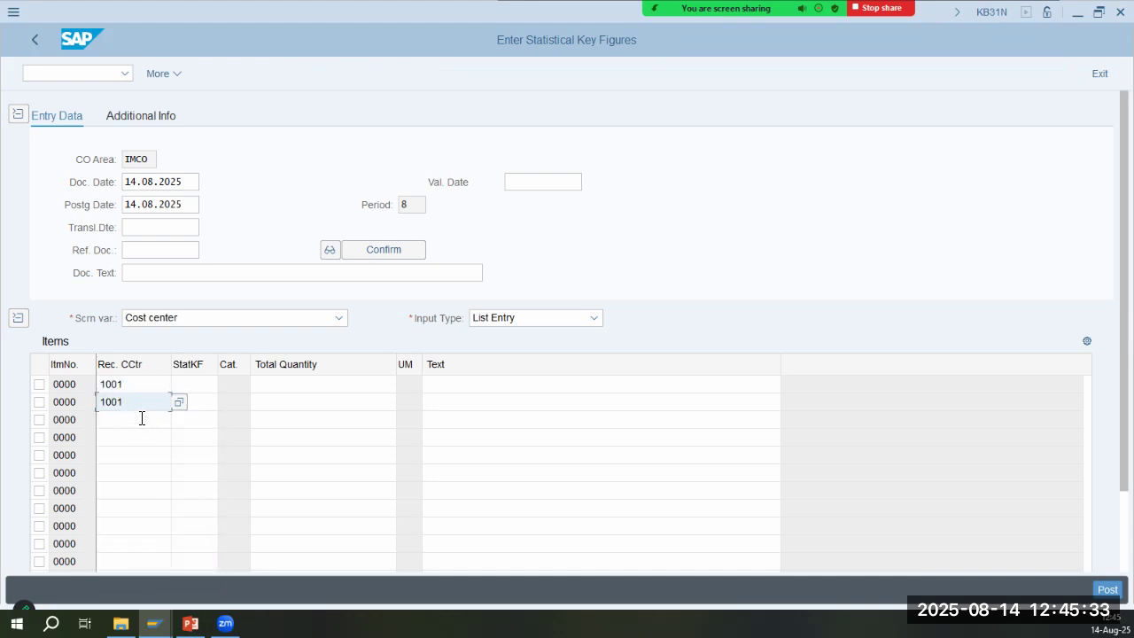
text(2)
key(Tab)
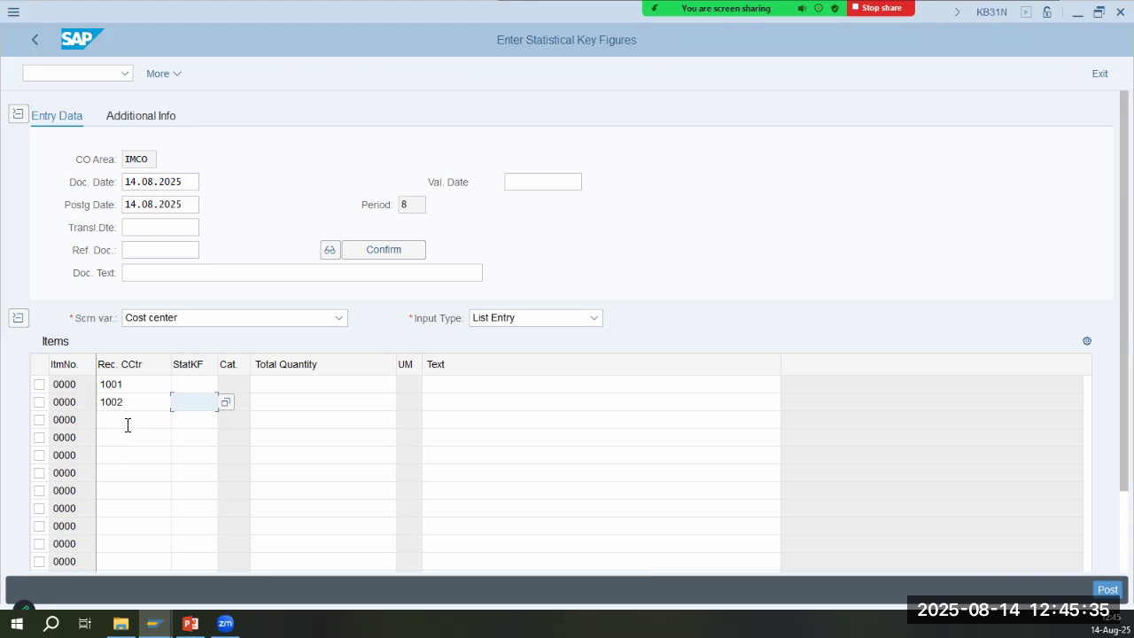
click(129, 420)
click(133, 285)
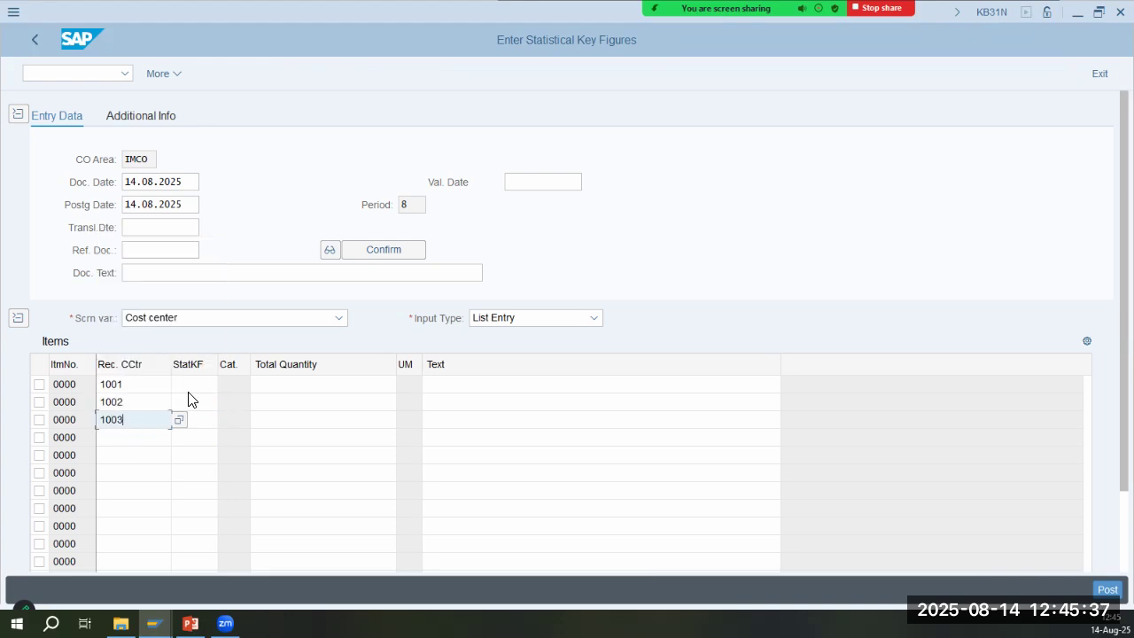
Assign statistical key figure EMP to the rows of cost centers 1001, 1002 and 1003
click(195, 385)
text(emp)
click(196, 405)
text(e)
click(198, 422)
click(198, 422)
text(e)
click(203, 442)
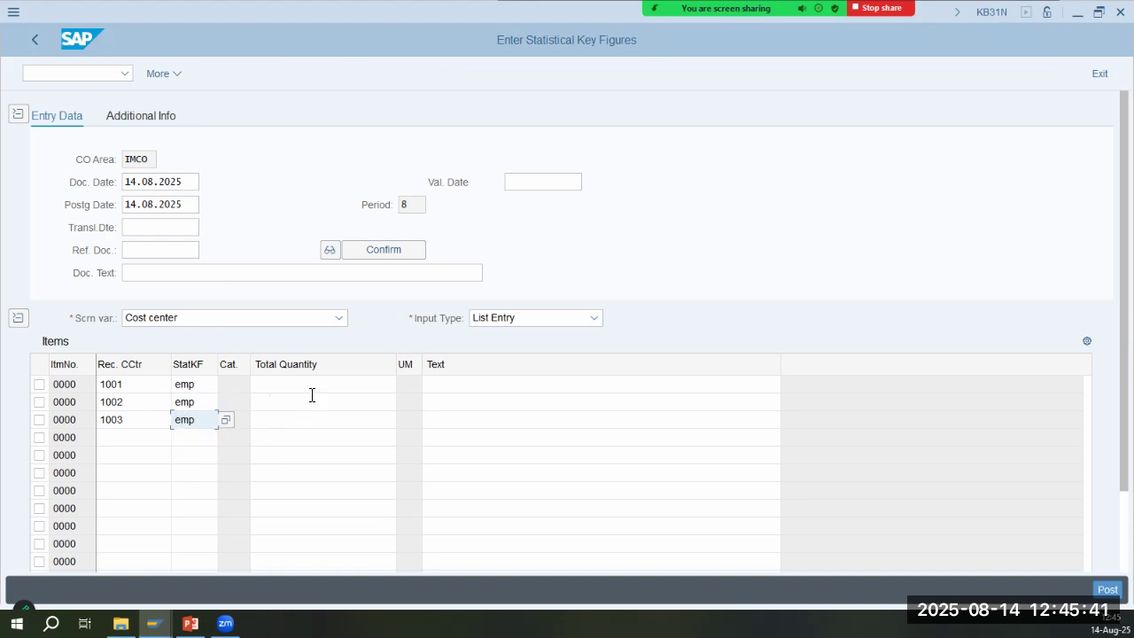
Paste total quantities 75-, 25- and 200- into the three rows, clear the surplus characters and validate the items
click(313, 389)
text(75- 25- 200- ____________________)
drag(268, 439, 421, 461)
key(BackSpace)
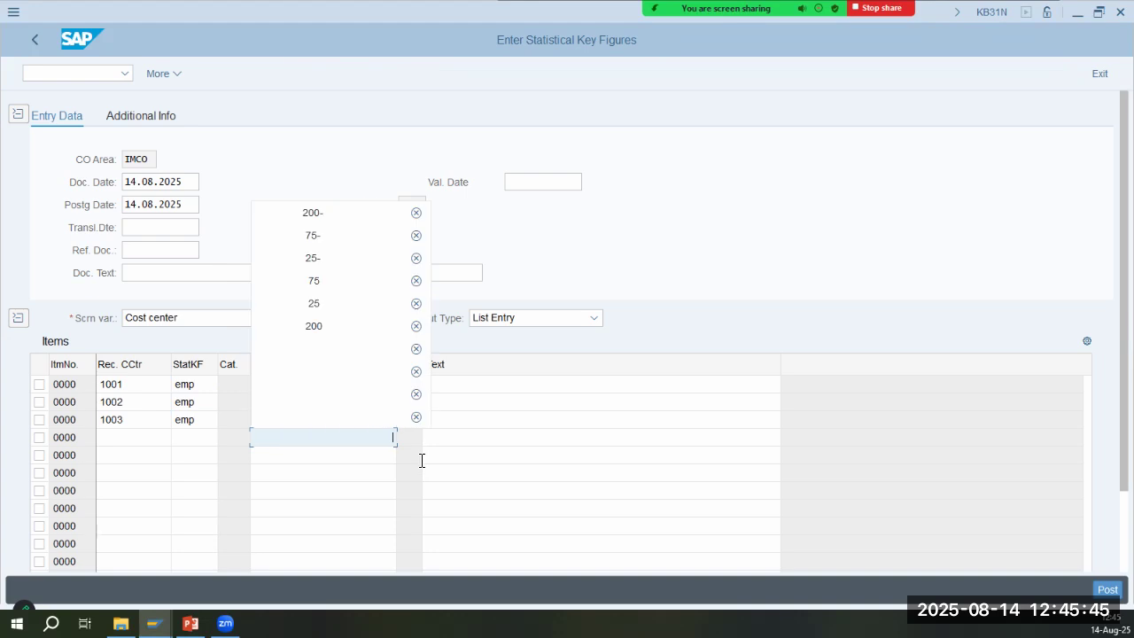
key(Return)
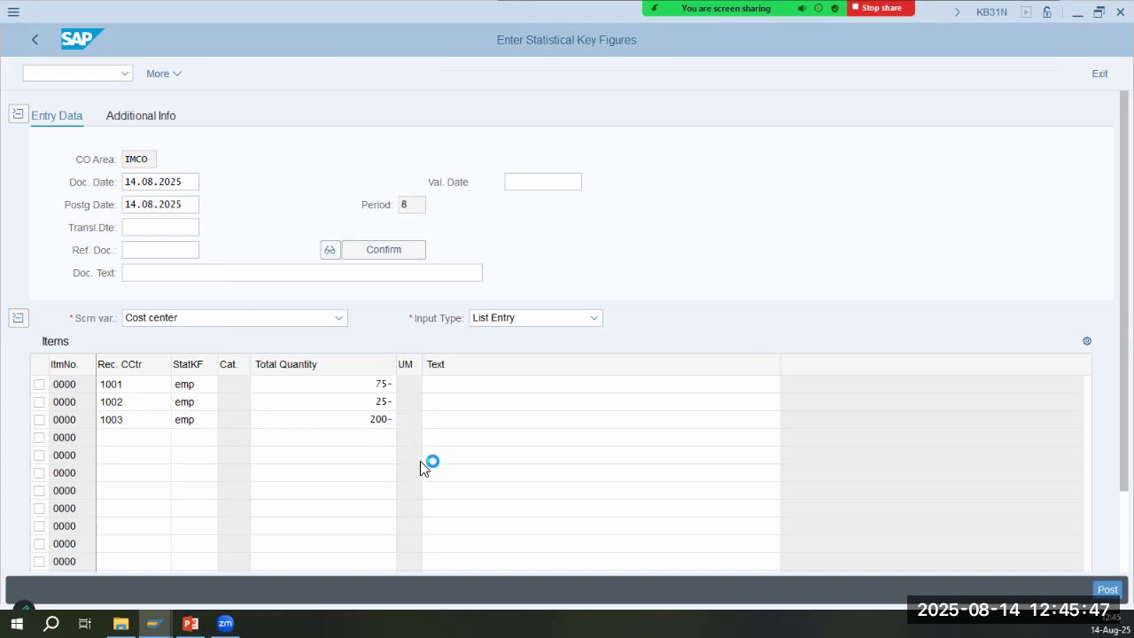
Set the document date and posting date to 01.01.2025 and post the second negative key figure document
click(197, 182)
key(Delete)
key(Tab)
key(shift+Tab)
key(space)
key(Down)
key(Return)
key(Down)
click(196, 204)
key(Delete)
key(Down)
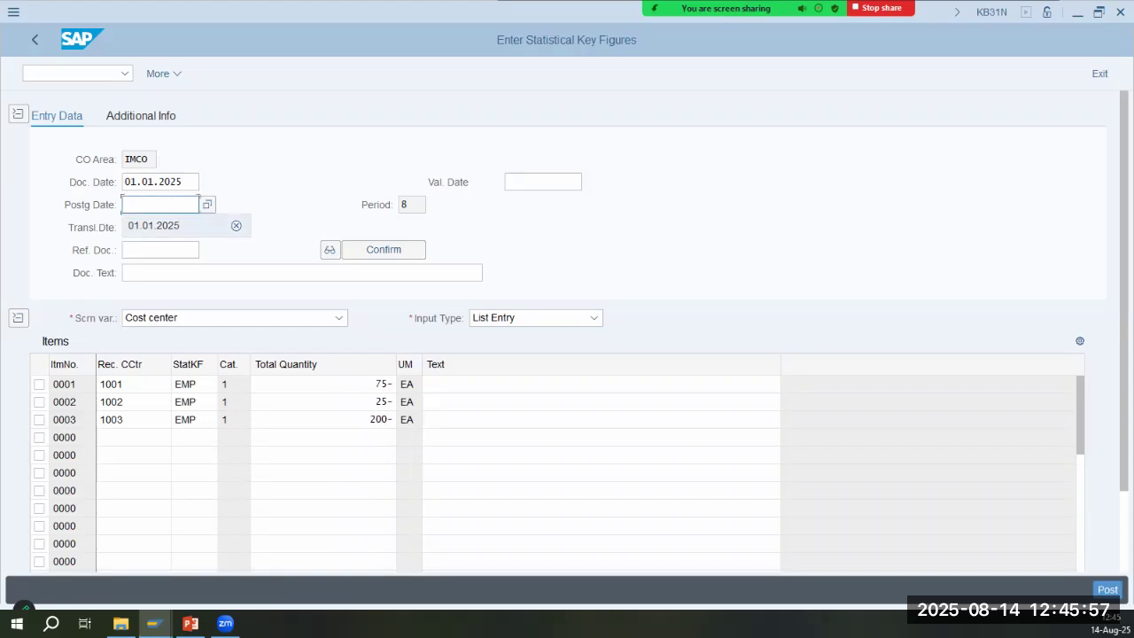
key(Return)
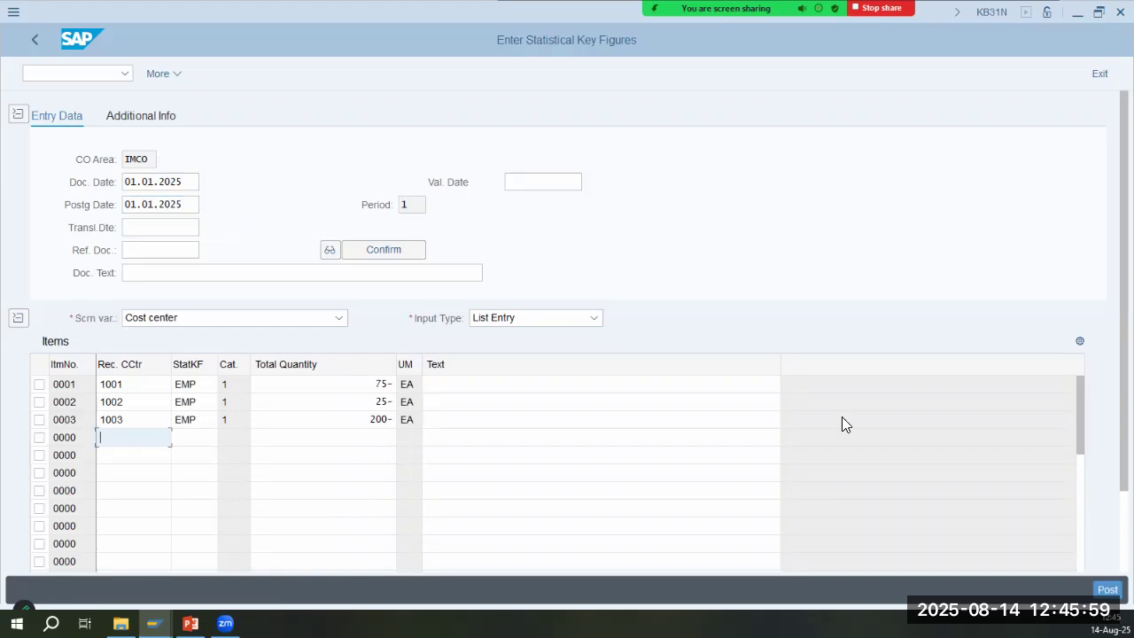
key(ctrl+s)
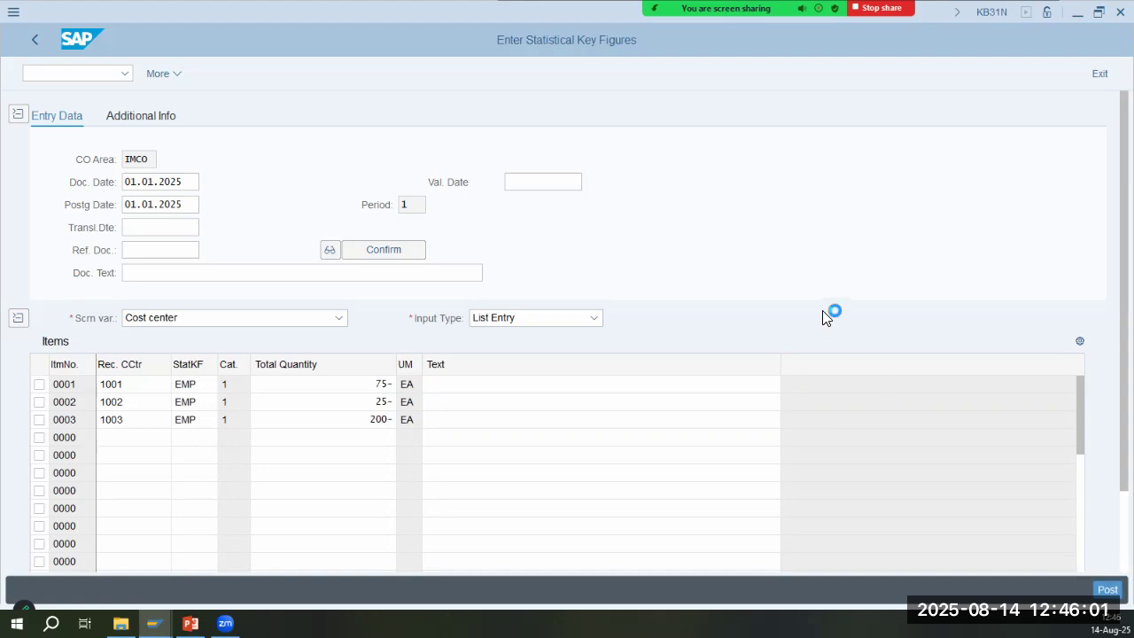
Repeat the KSV5 test run for cycle IMCO2 with start date 01.01.2025 and check its error messages
click(116, 76)
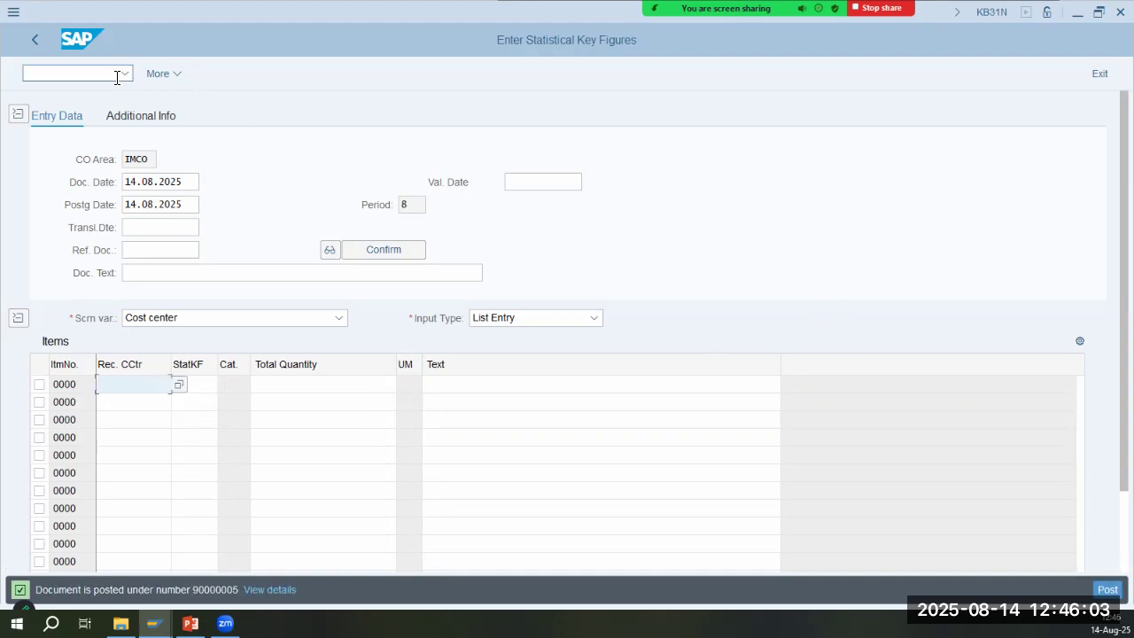
text(/nksv5)
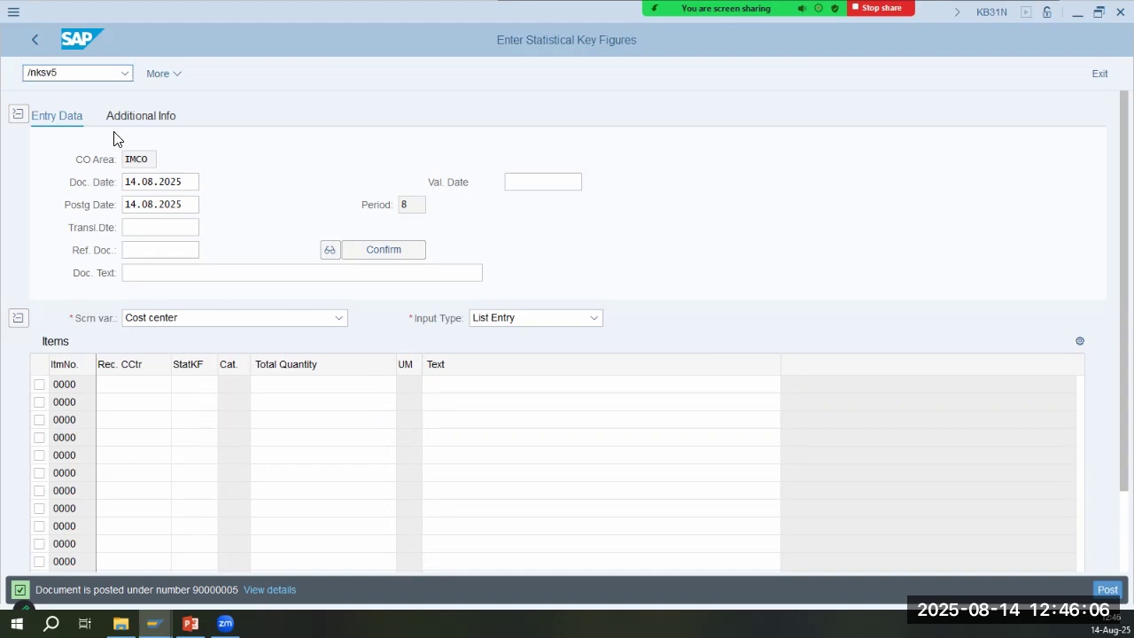
key(Return)
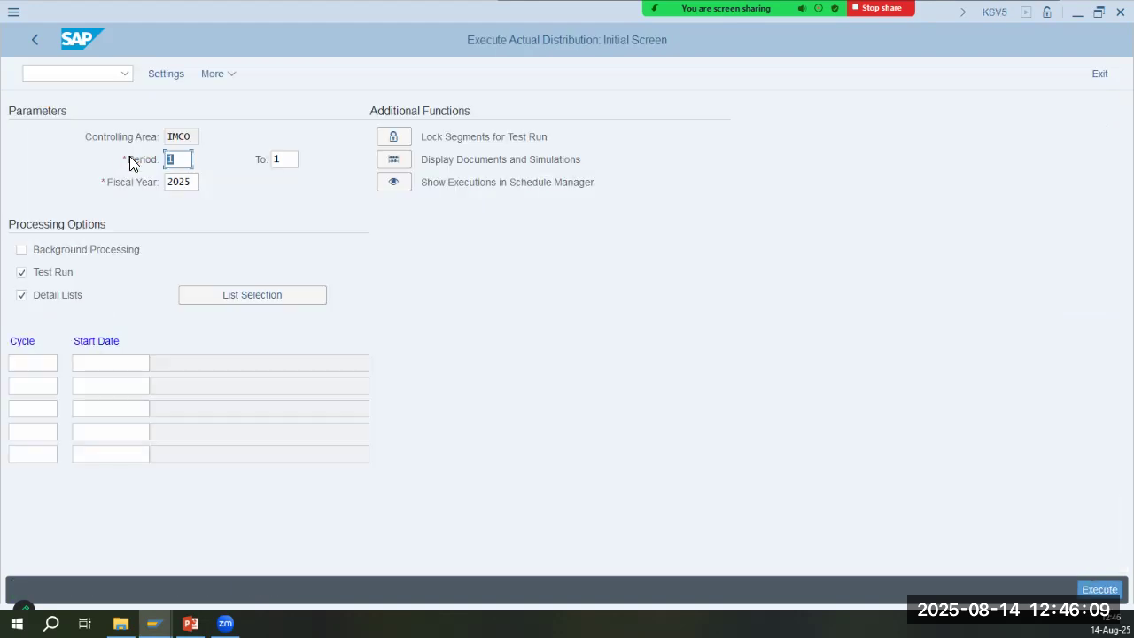
click(20, 365)
click(63, 385)
click(106, 369)
click(124, 385)
click(1099, 589)
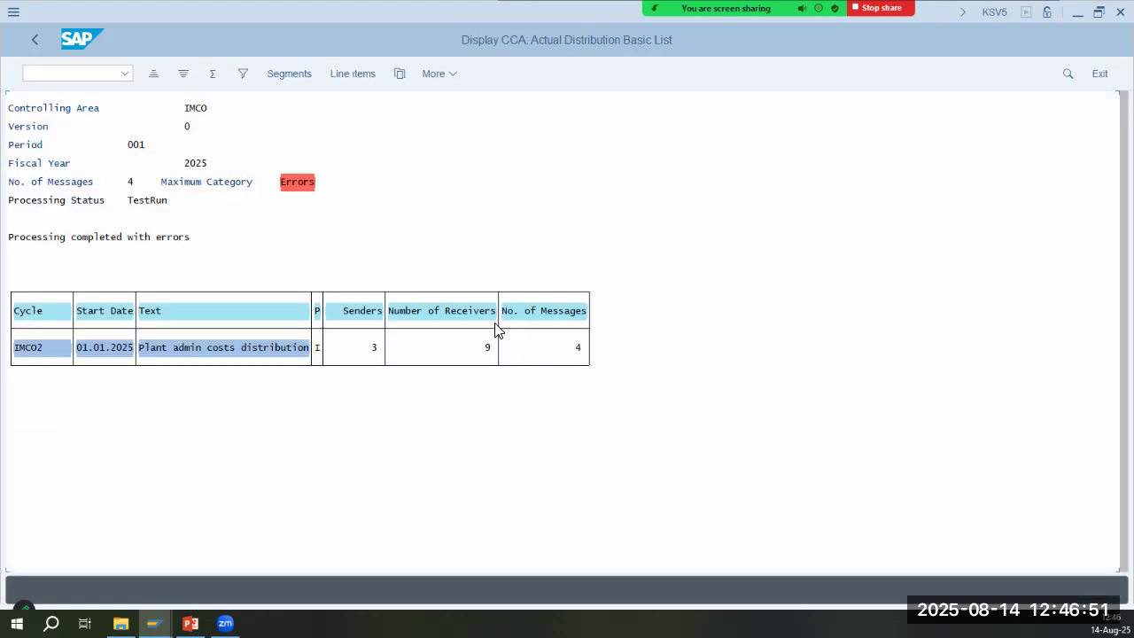
click(311, 183)
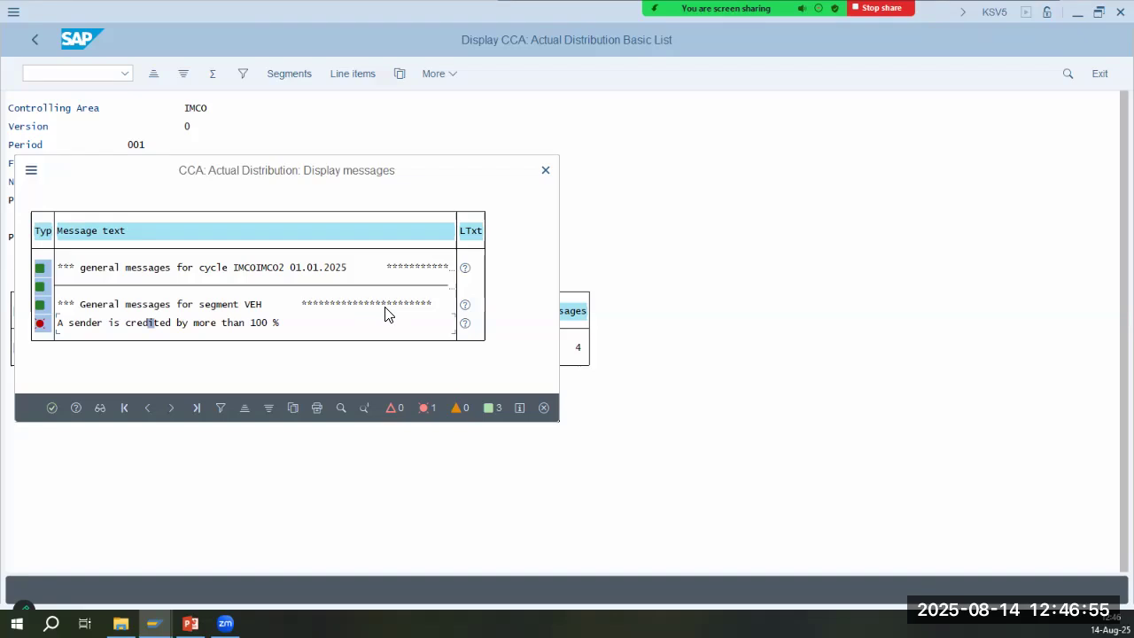
click(544, 172)
Start transaction KB33N, display document 90000002 and check the total quantities of its three items
text(knk)
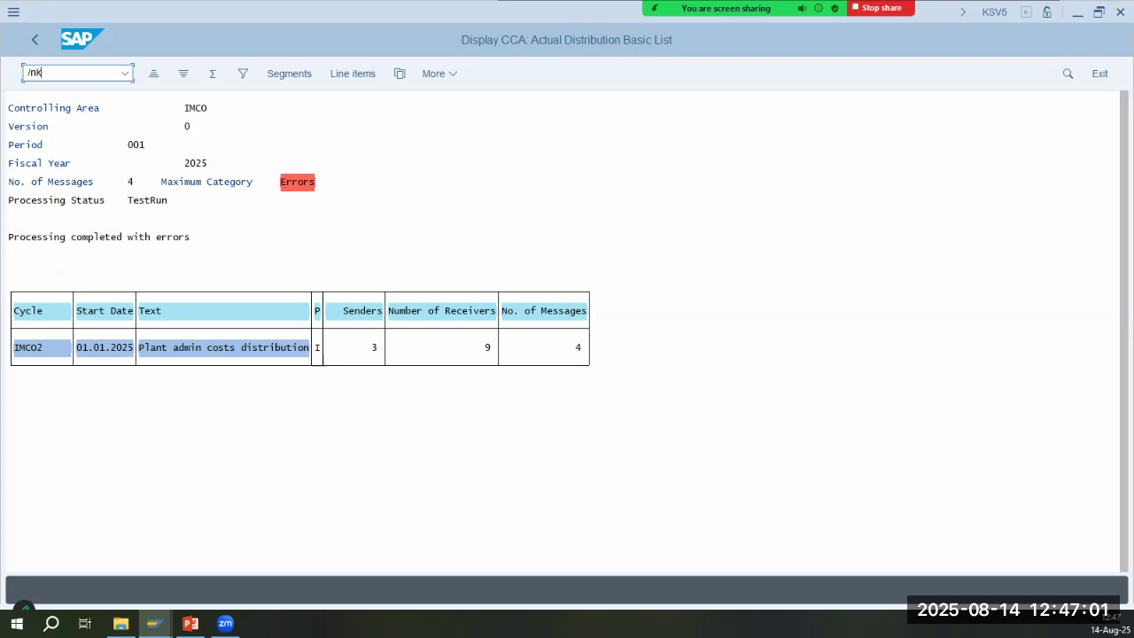
text(kb33n)
key(Return)
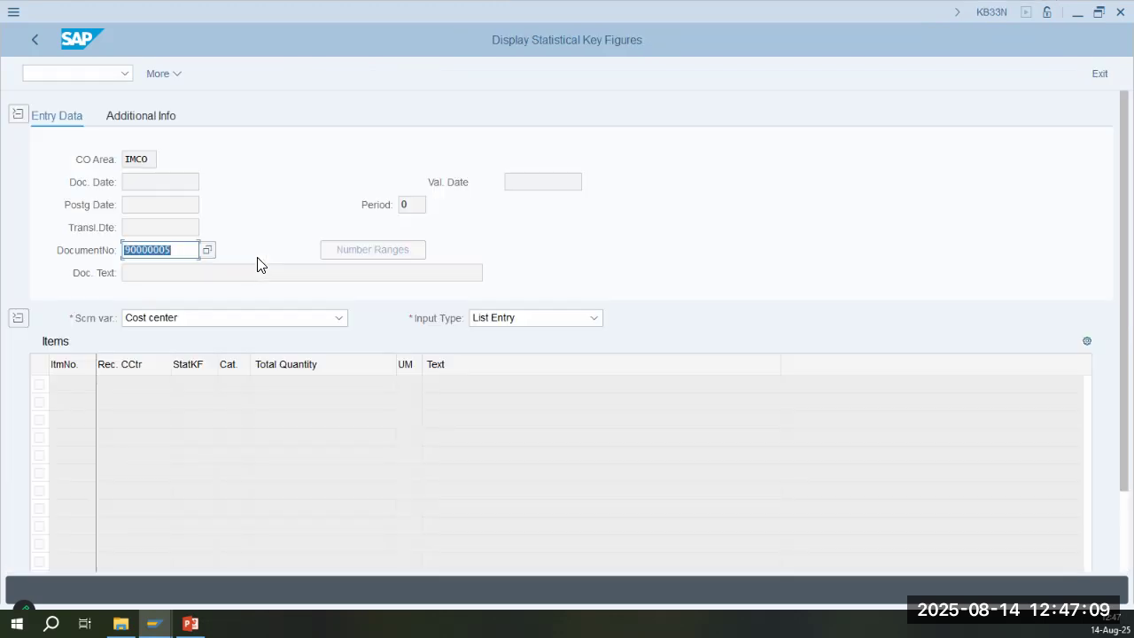
key(BackSpace)
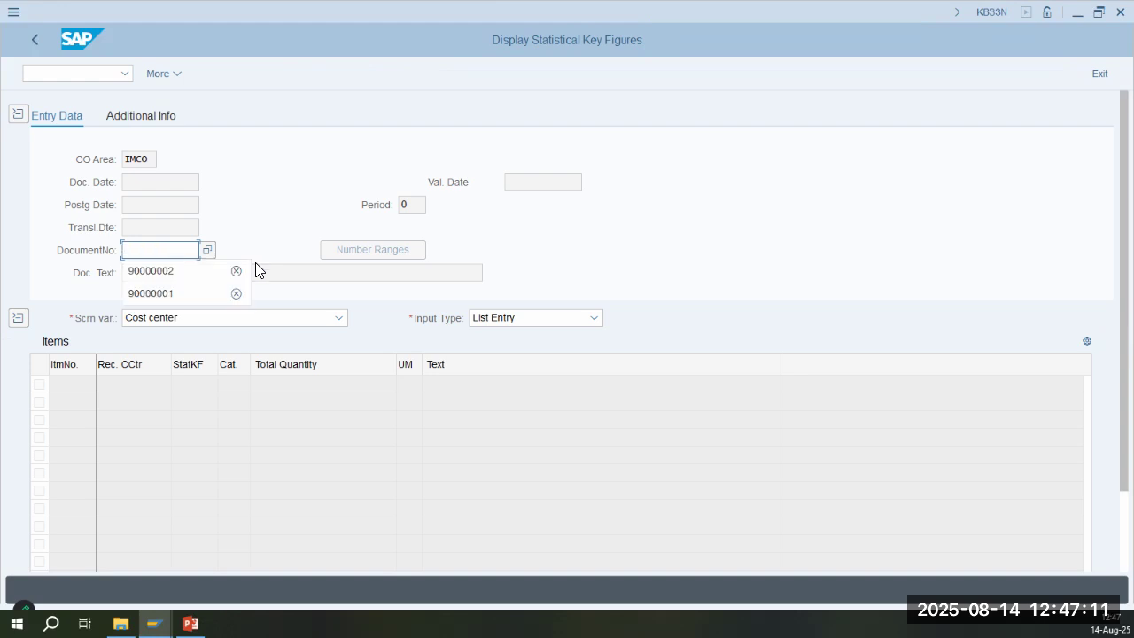
click(162, 271)
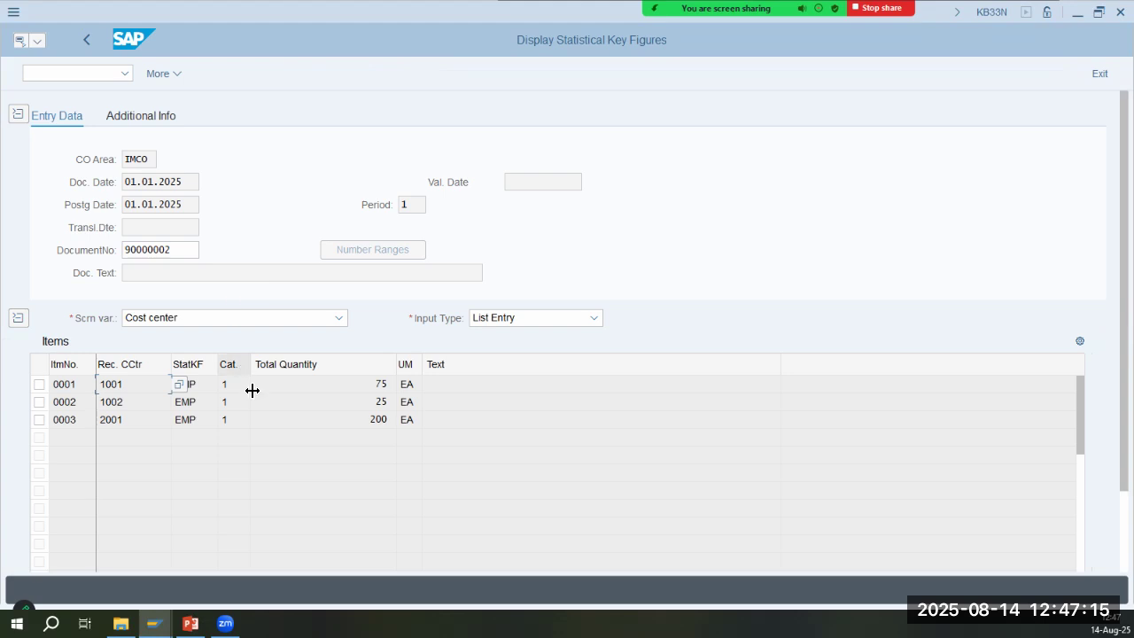
drag(339, 392, 421, 407)
drag(336, 425, 487, 423)
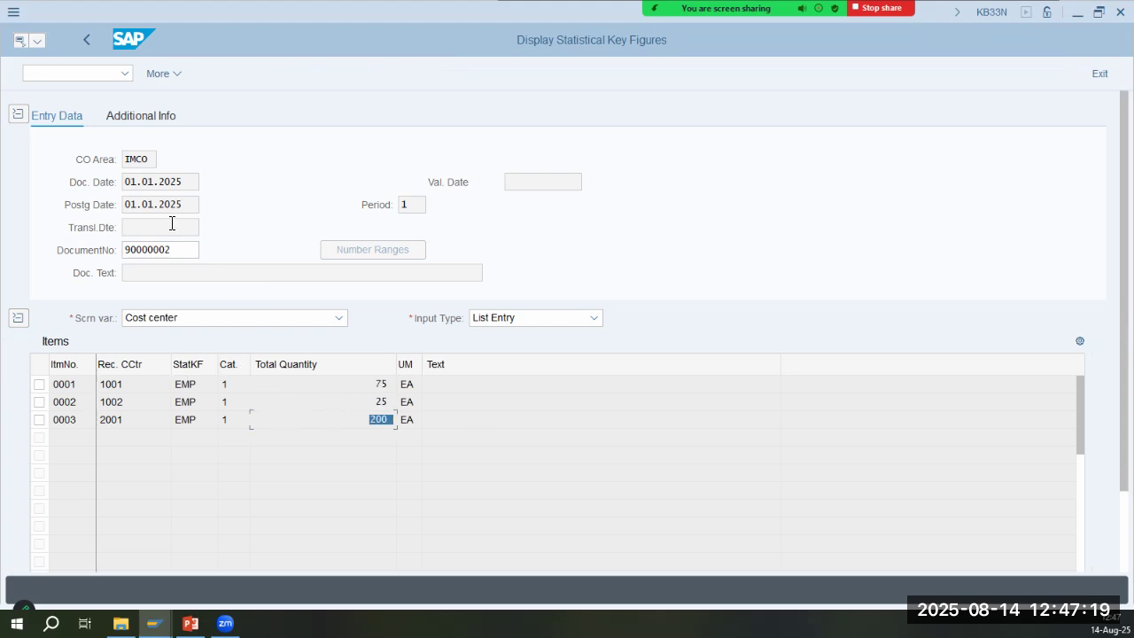
Display statistical key figure documents 90000003 and 90000004 to compare their cost centers and quantities
drag(188, 251, 164, 250)
text(3)
key(Return)
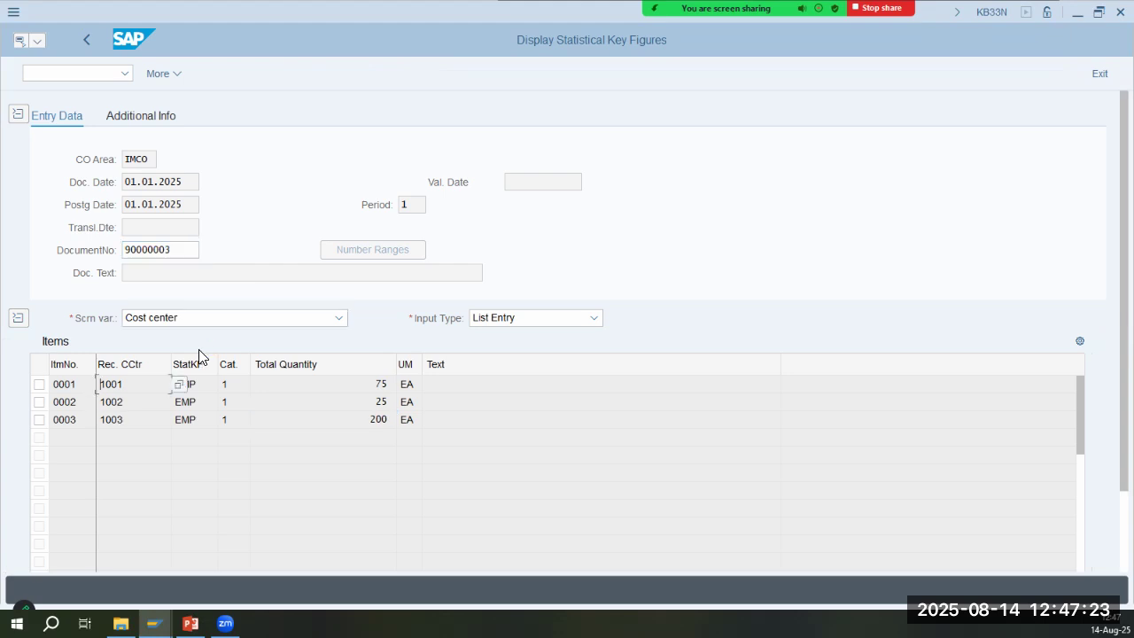
drag(192, 249, 170, 249)
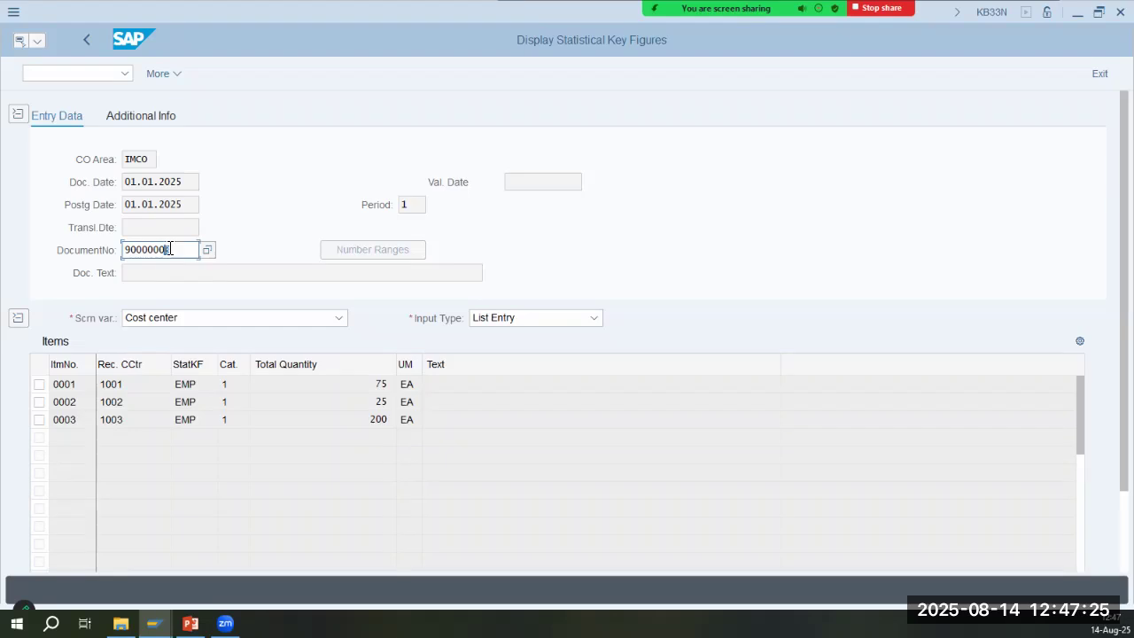
text(4)
key(Return)
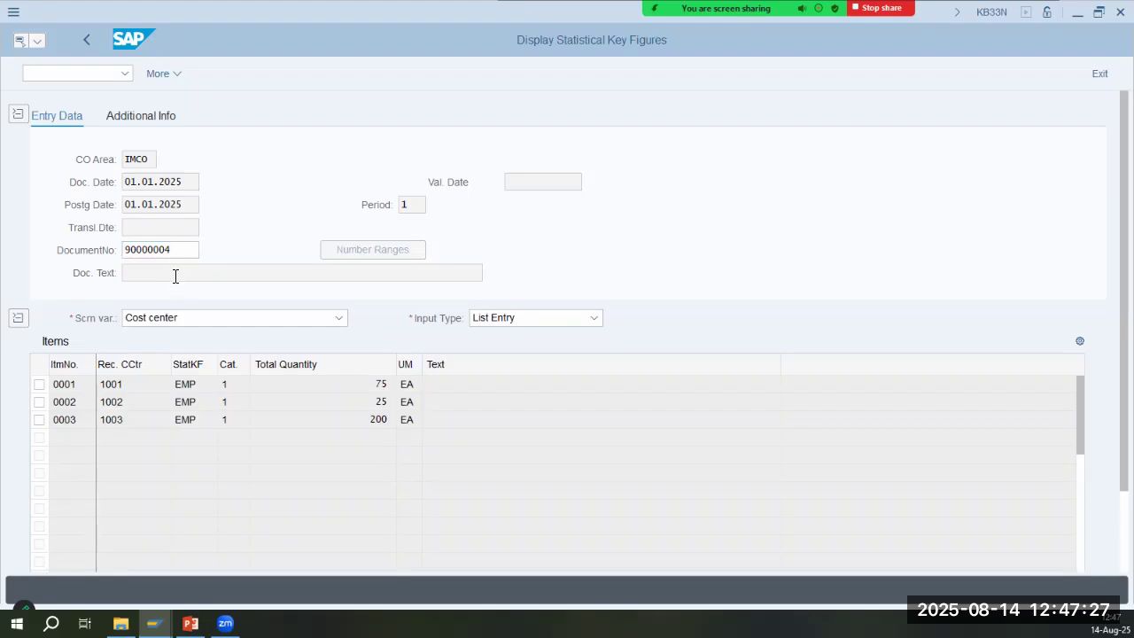
Display statistical key figure document 90000005 and try to display document 90000001
drag(190, 250, 170, 250)
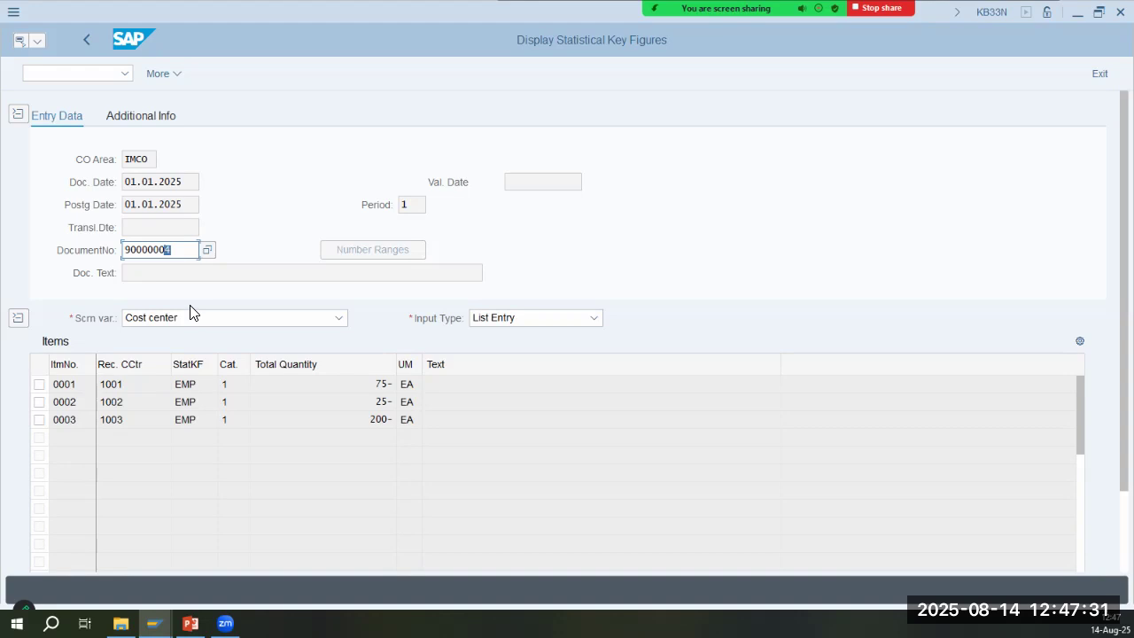
text(5)
key(Return)
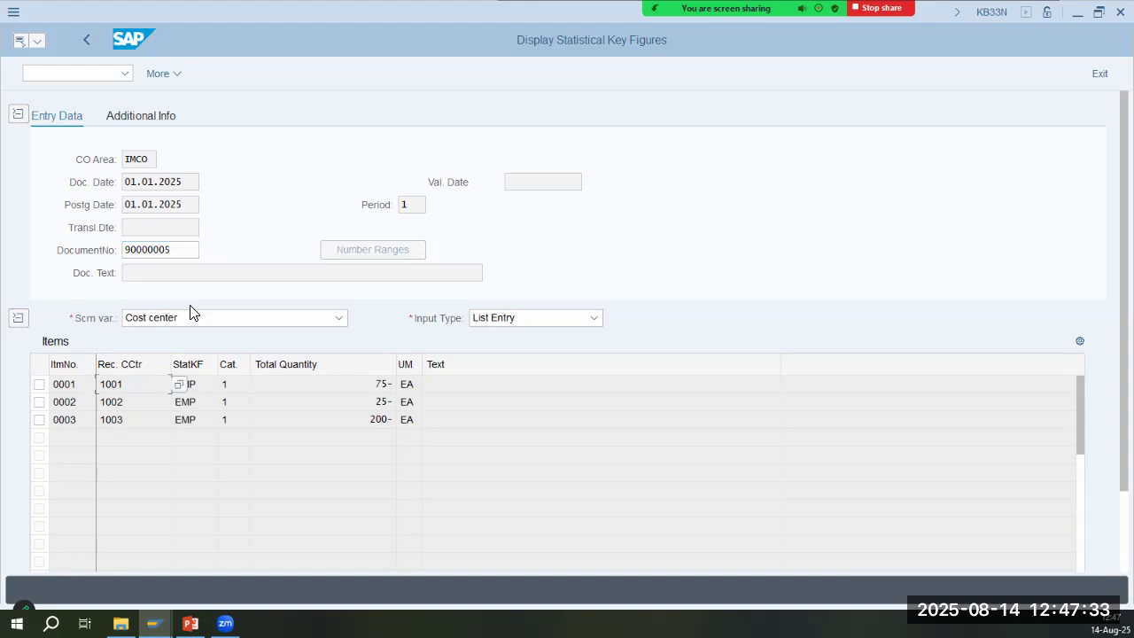
drag(180, 250, 167, 249)
text(1)
key(Return)
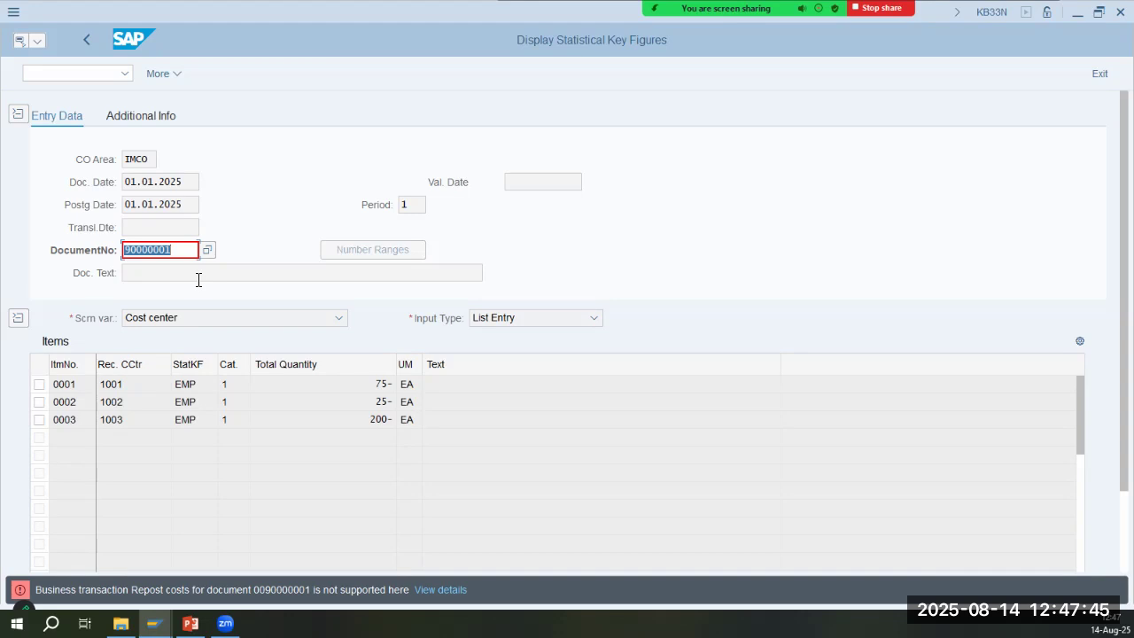
Start transaction KSV2, open distribution cycle IMCO2 with start date 01.01.2025 and display the header of its segment SAL
click(61, 72)
text(kb33n)
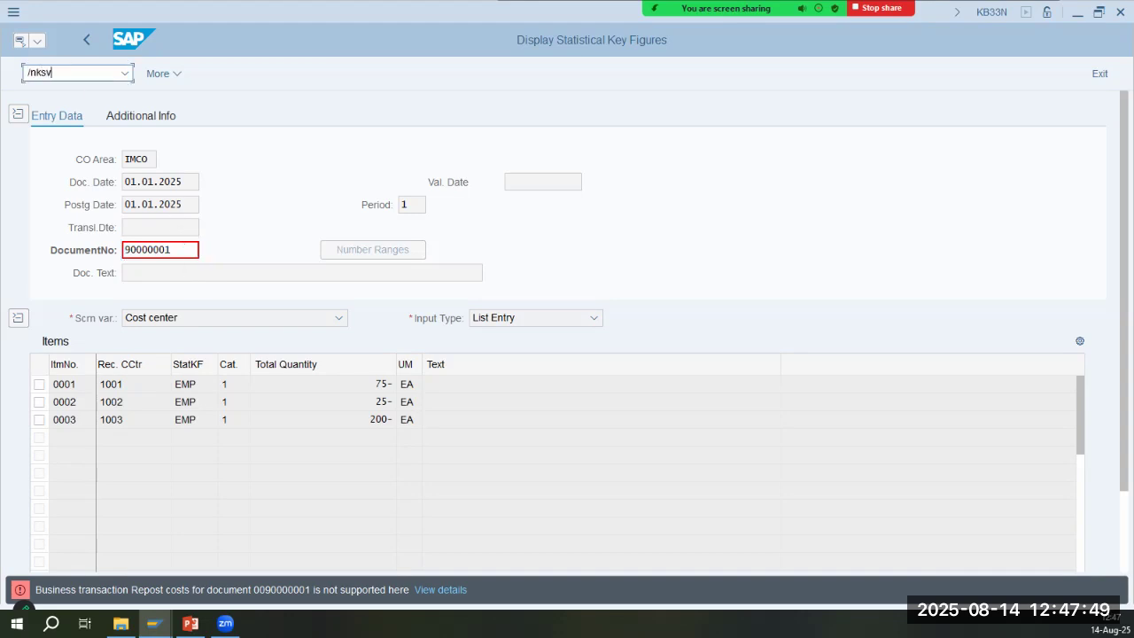
key(Return)
click(222, 205)
key(Return)
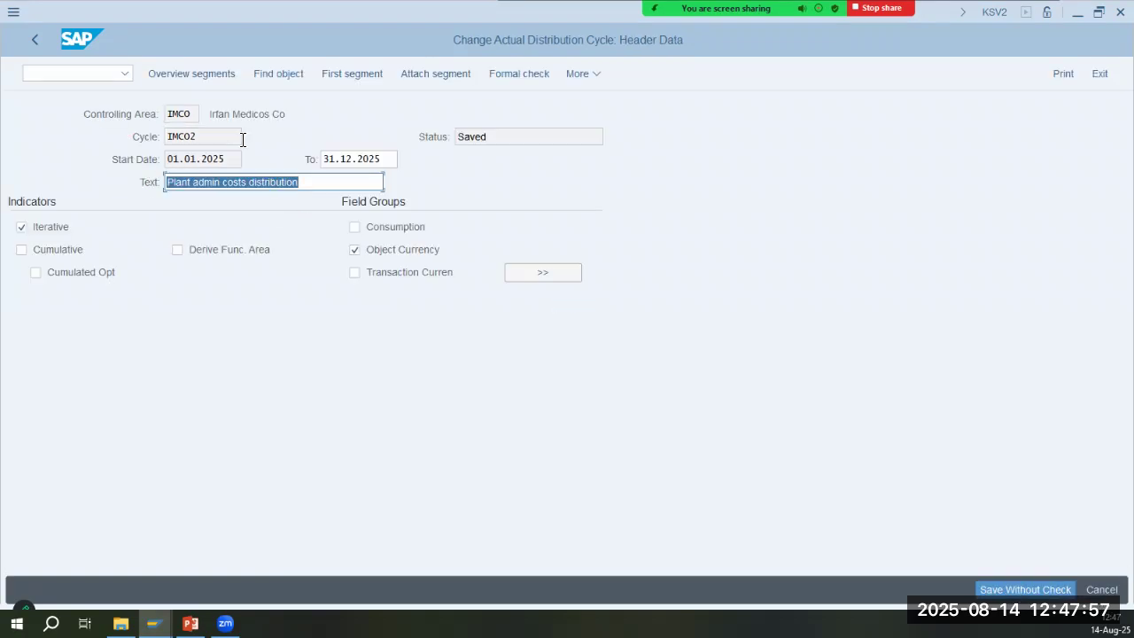
click(209, 76)
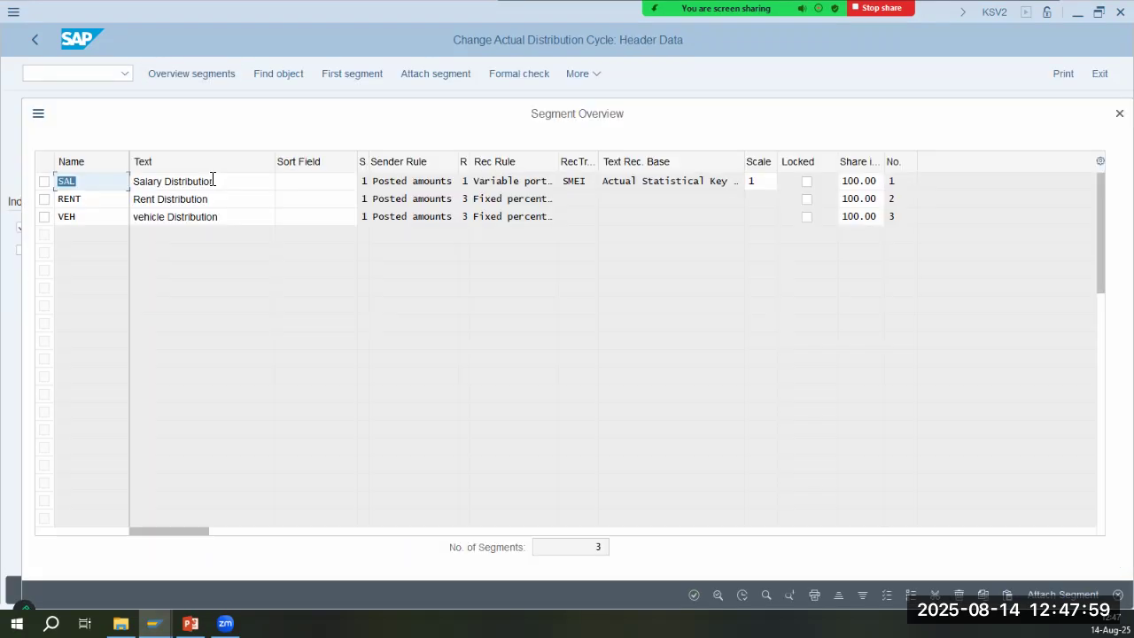
click(161, 180)
double_click(162, 180)
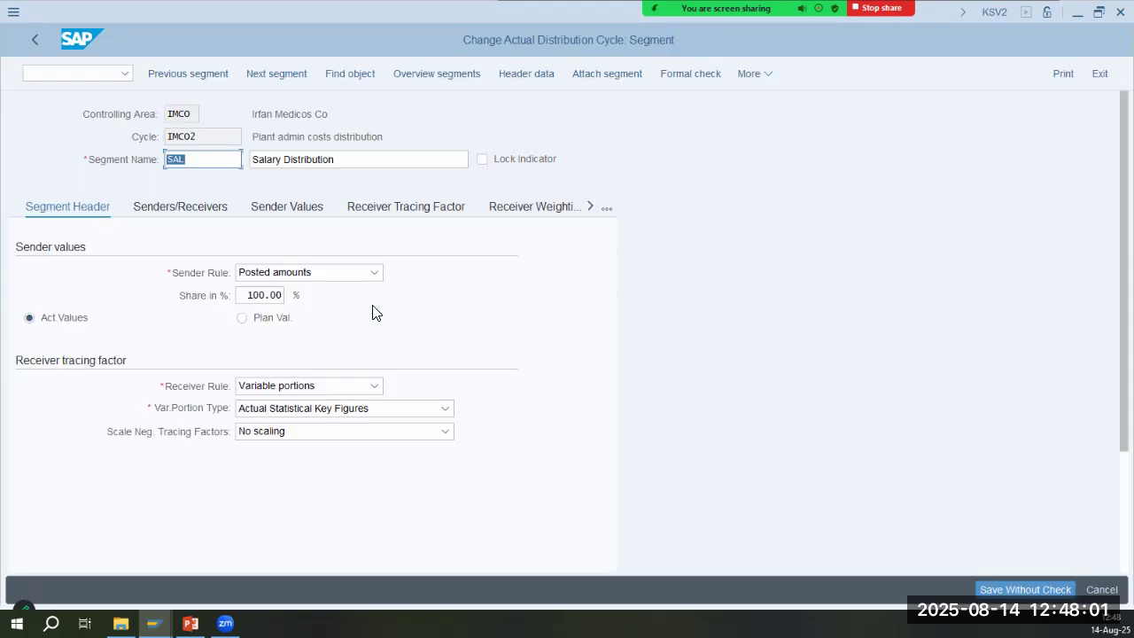
Examine the scaling options for negative tracing factors and the share percentages in the segment overview of cycle IMCO2
click(467, 79)
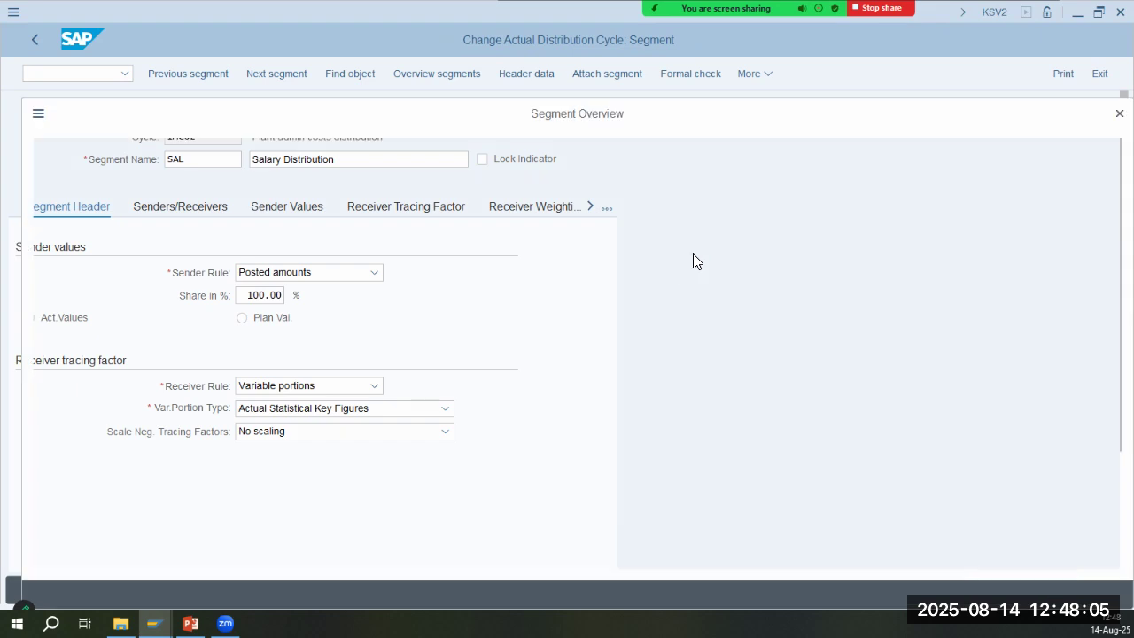
click(778, 186)
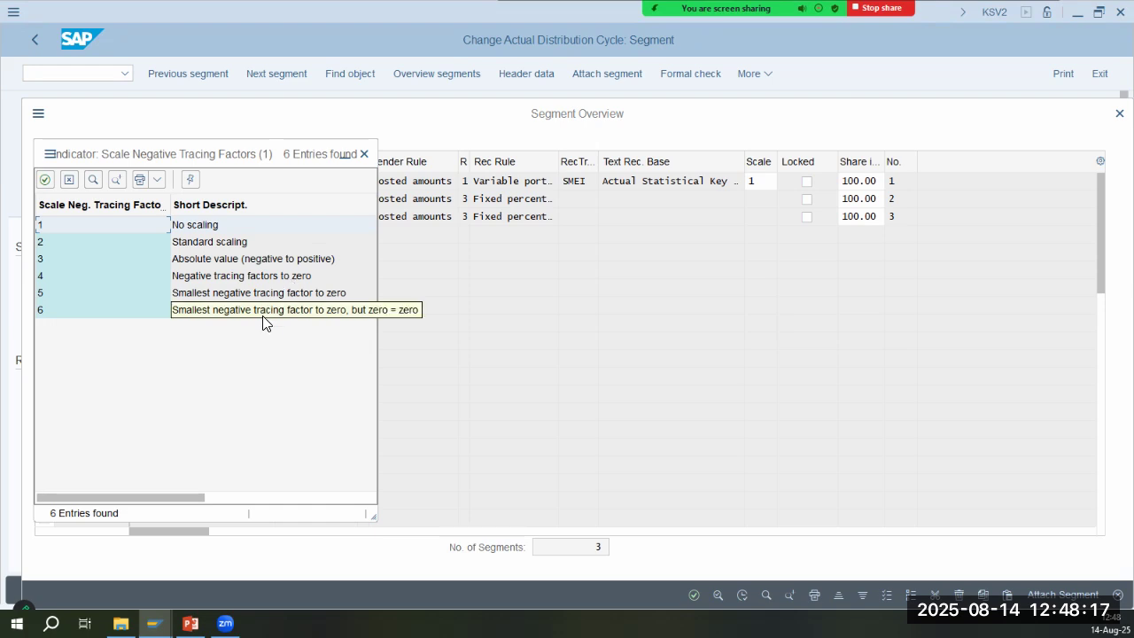
click(363, 155)
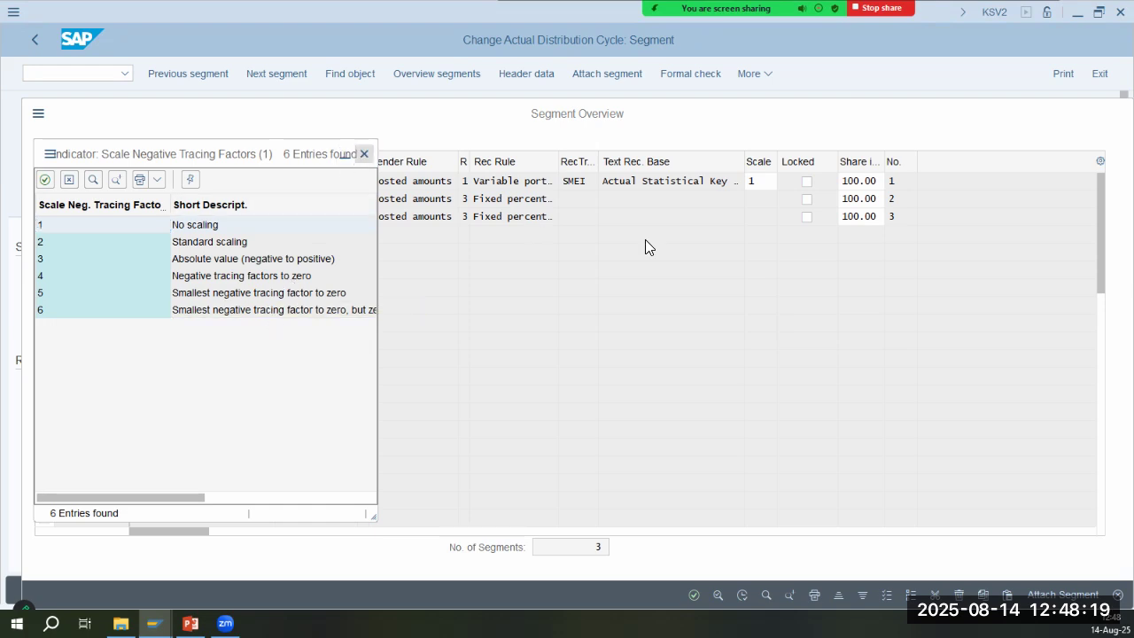
click(880, 178)
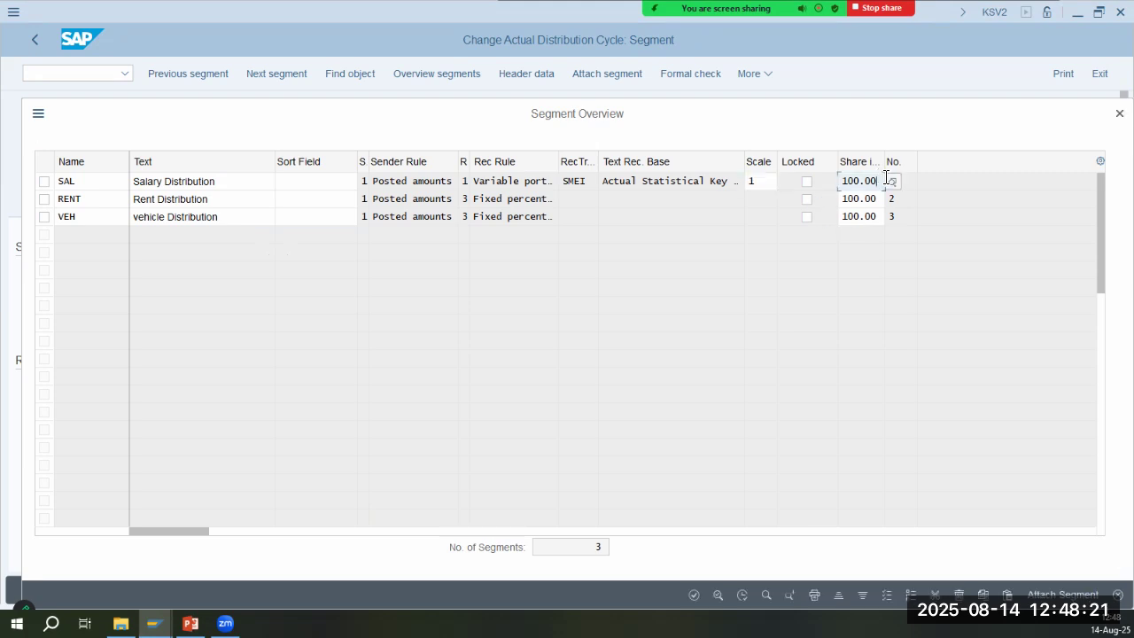
click(208, 202)
click(207, 219)
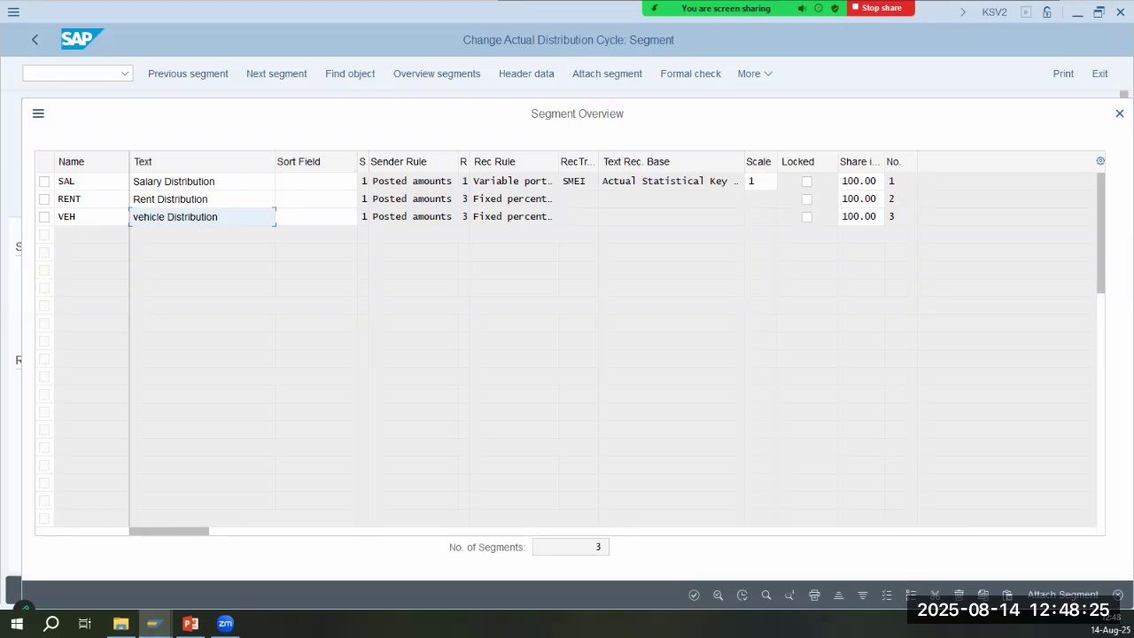
key(Escape)
Start transaction FB03, display document 100000005 and check its salary, rent, vehicle maintenance and cash line items
click(78, 73)
text(/nfb03)
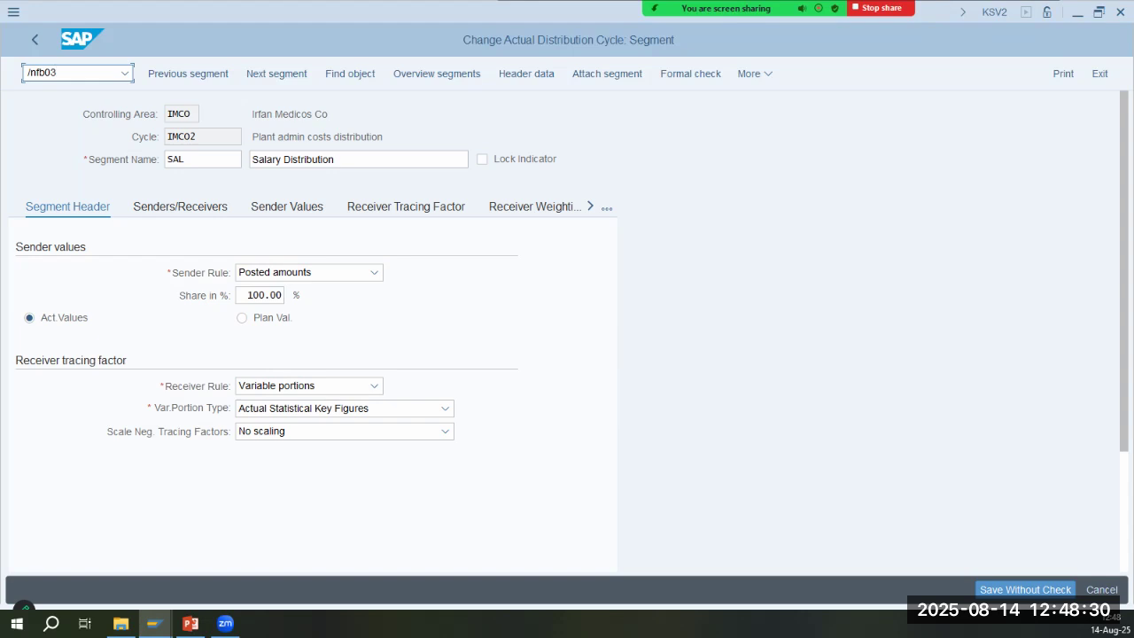
key(Return)
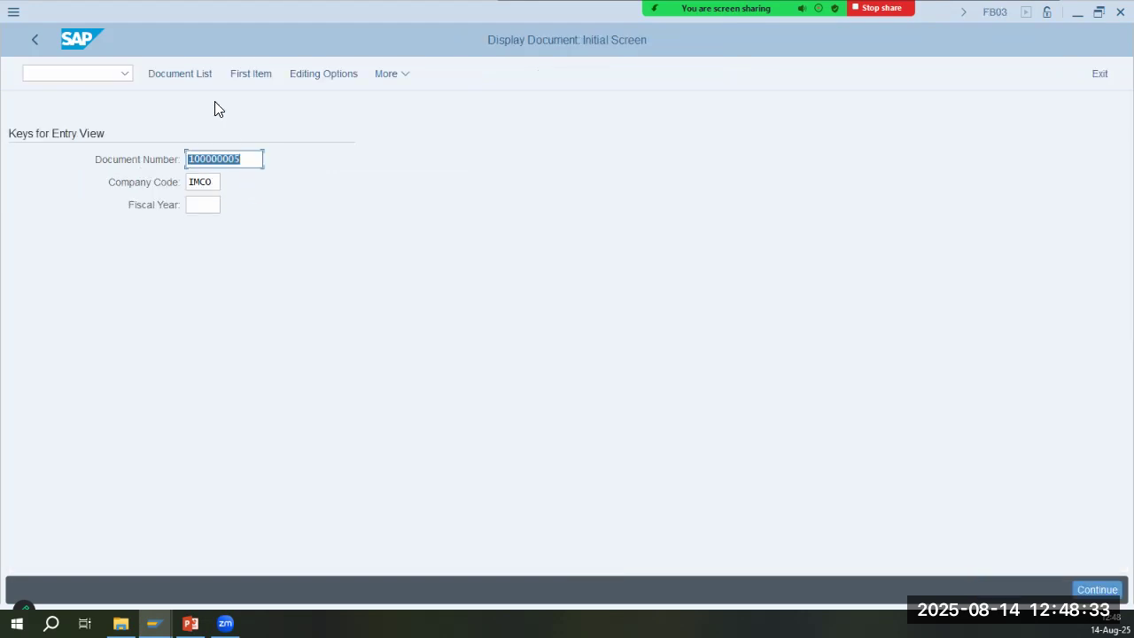
key(Return)
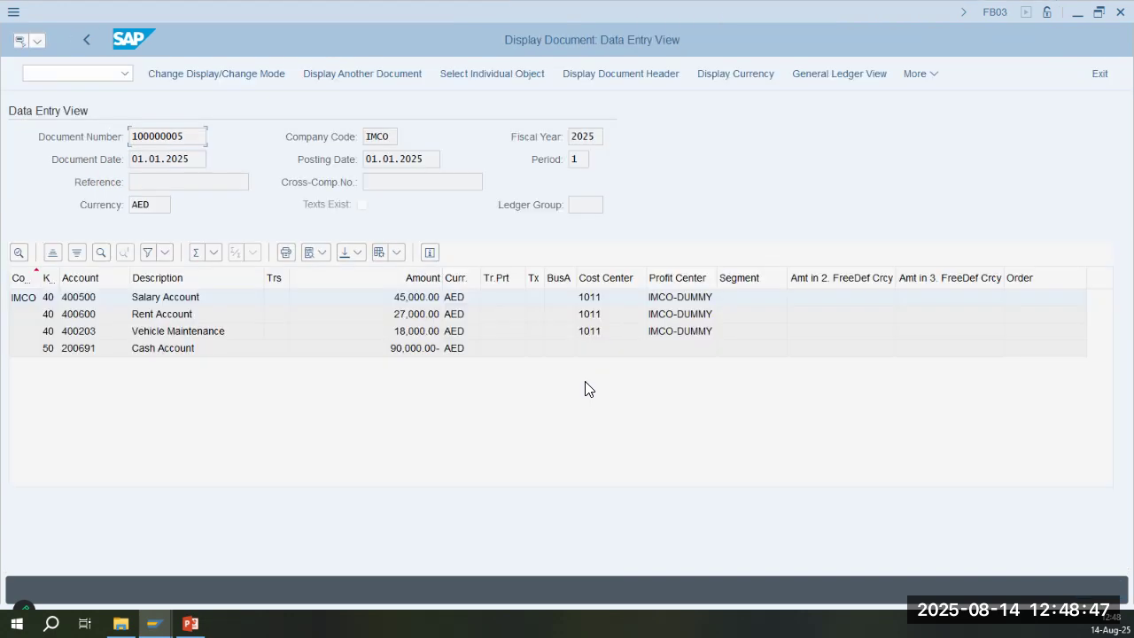
click(195, 313)
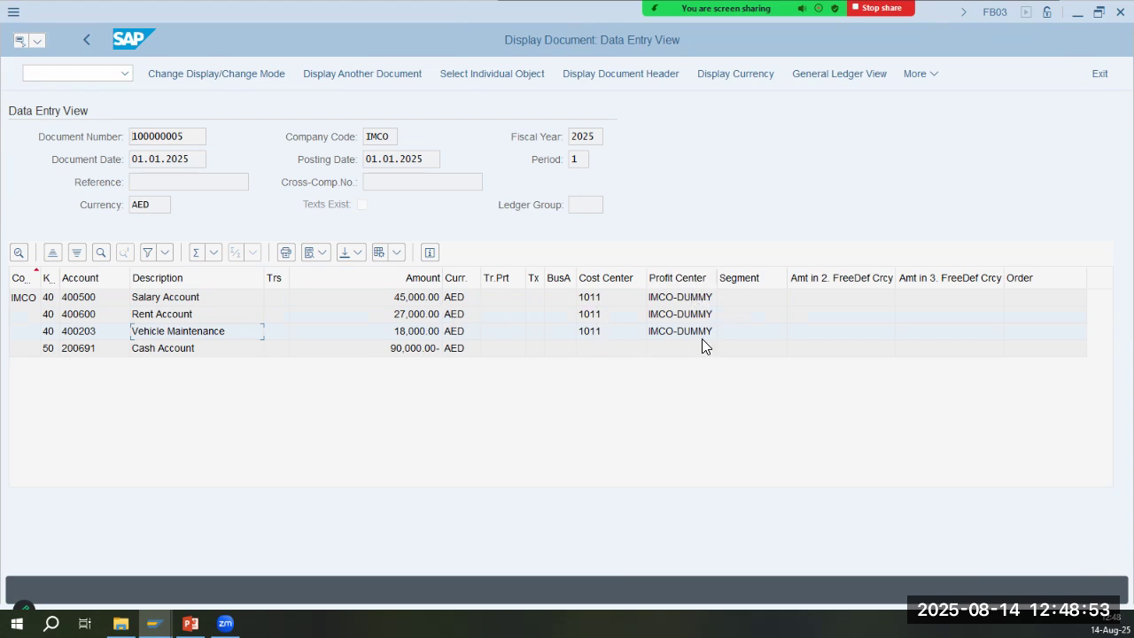
click(420, 349)
Switch to PowerPoint and compare the cost posting on slide 13 with the displayed FB03 document in SAP
click(191, 624)
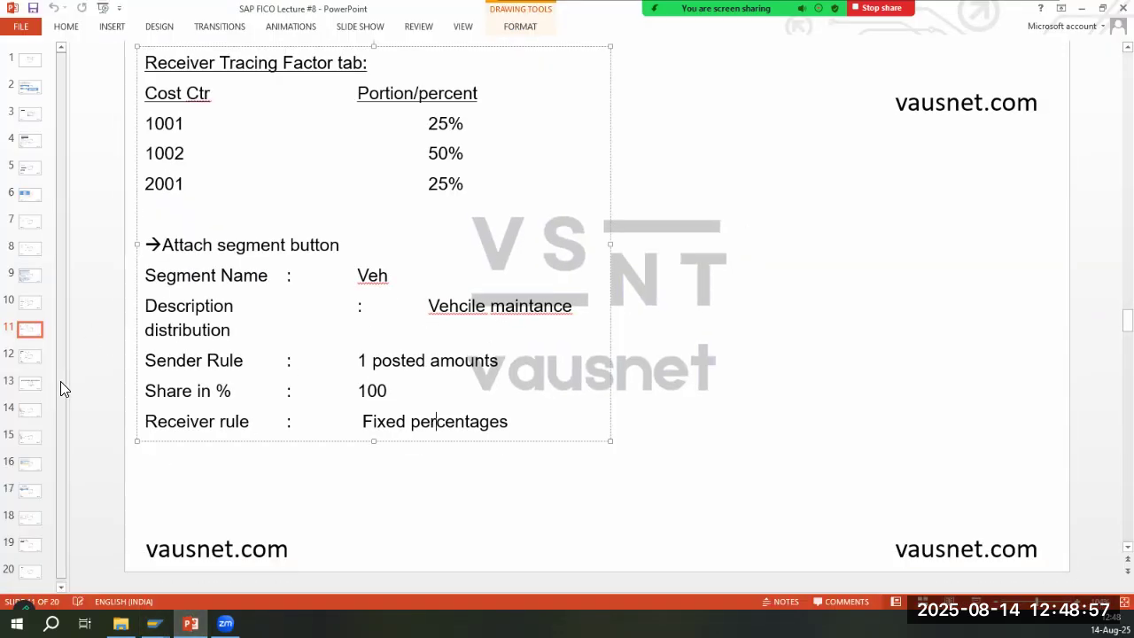
click(27, 353)
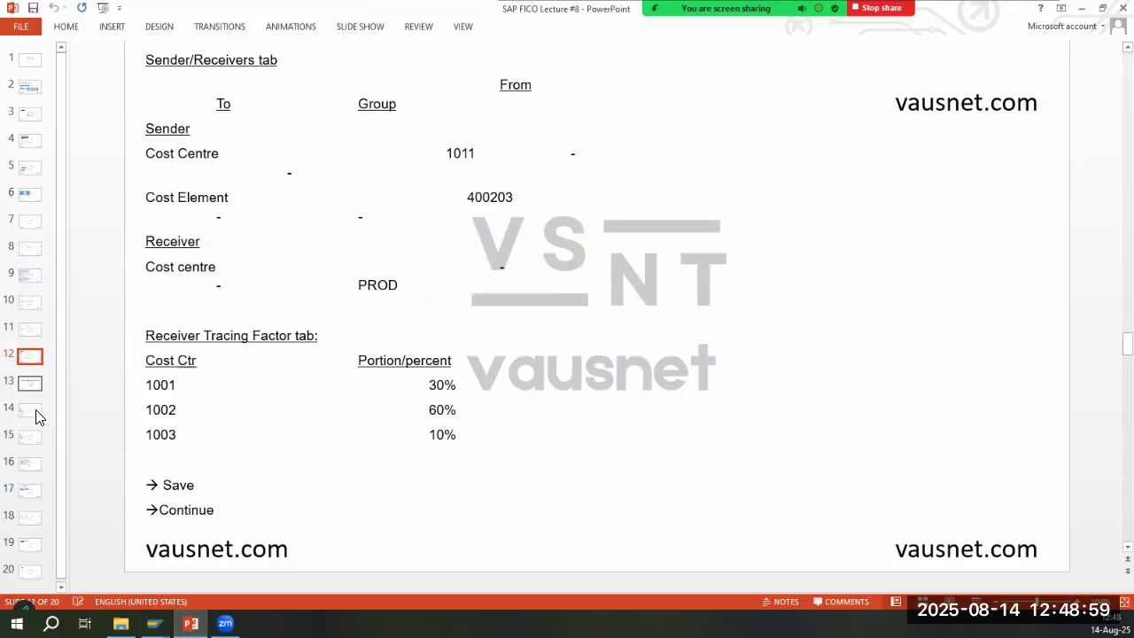
key(Down)
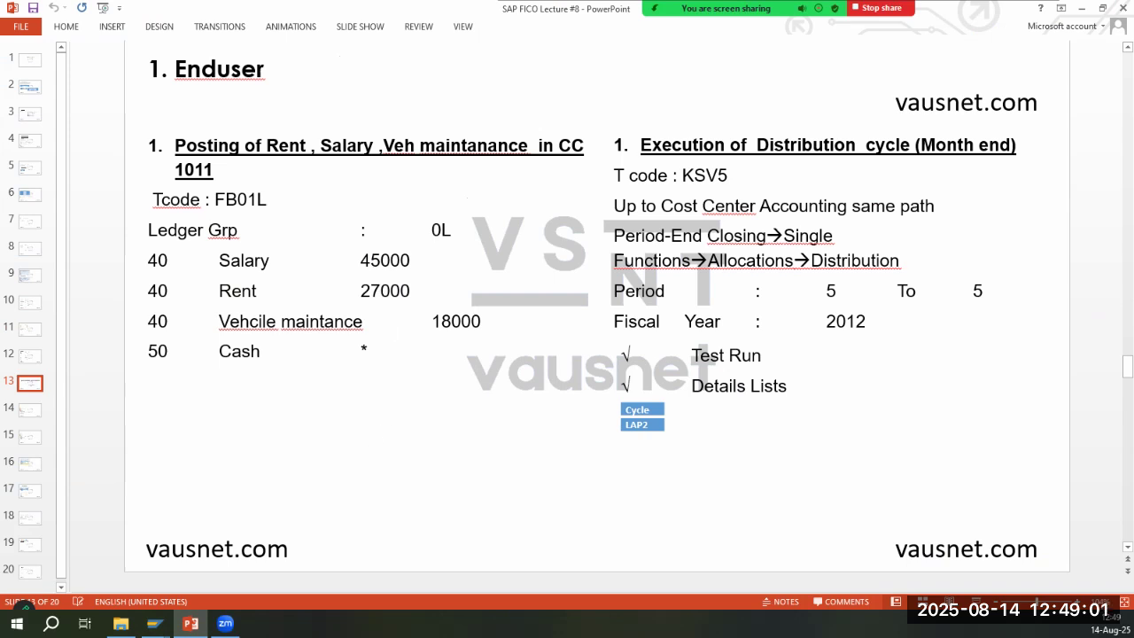
key(alt+Tab)
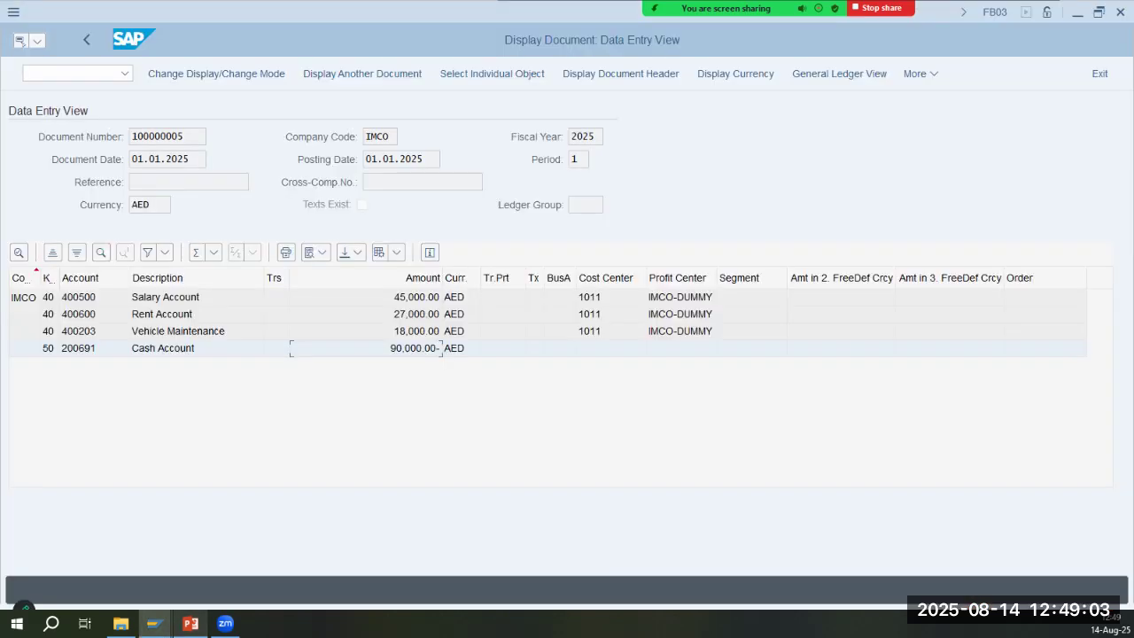
key(alt+Tab)
key(alt+Tab)
key(alt+Tab)
key(alt+Tab)
key(alt+Tab)
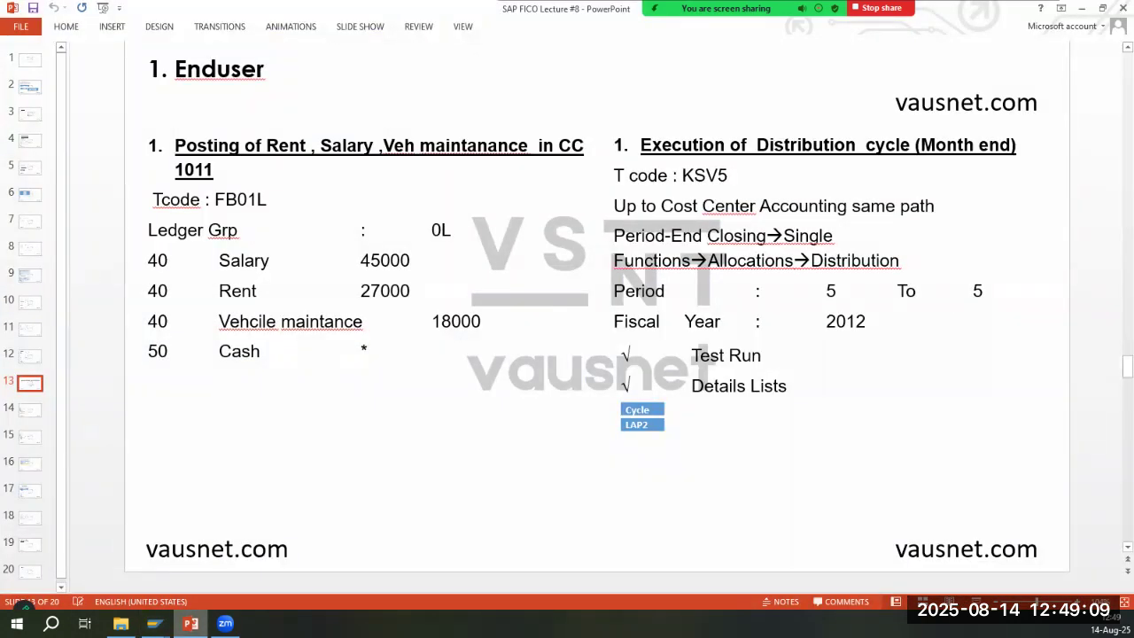
key(alt+Tab)
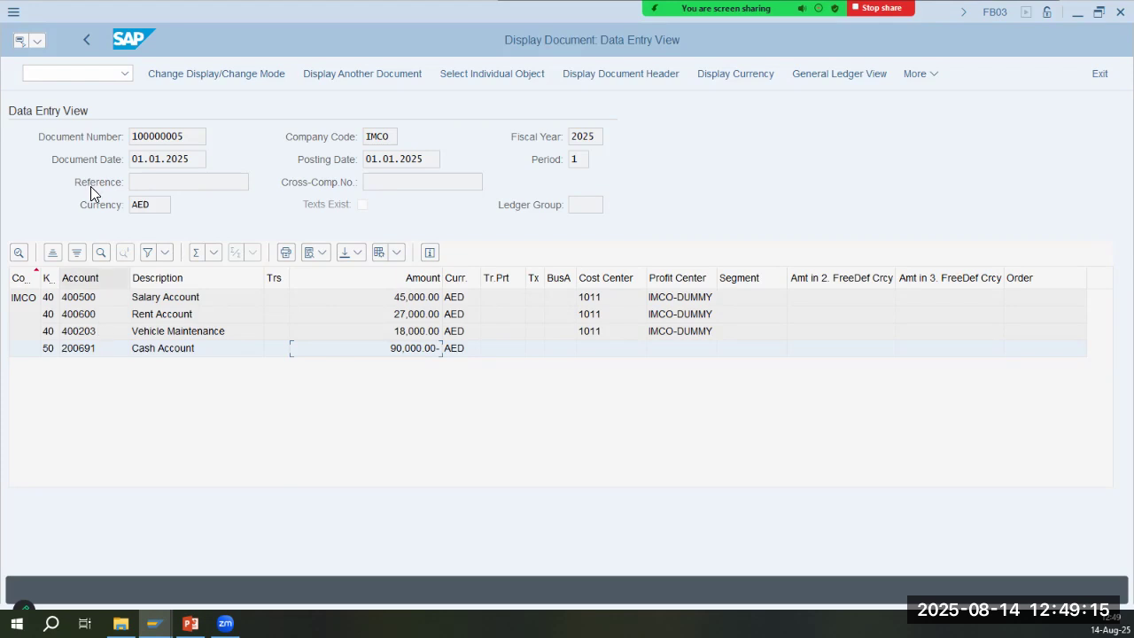
Start transaction KSV2 again and open the Salary Distribution segment SAL of cycle IMCO2 from the segment overview
click(75, 78)
text(/n)
text(sk)
key(BackSpace)
key(BackSpace)
text(ksb1)
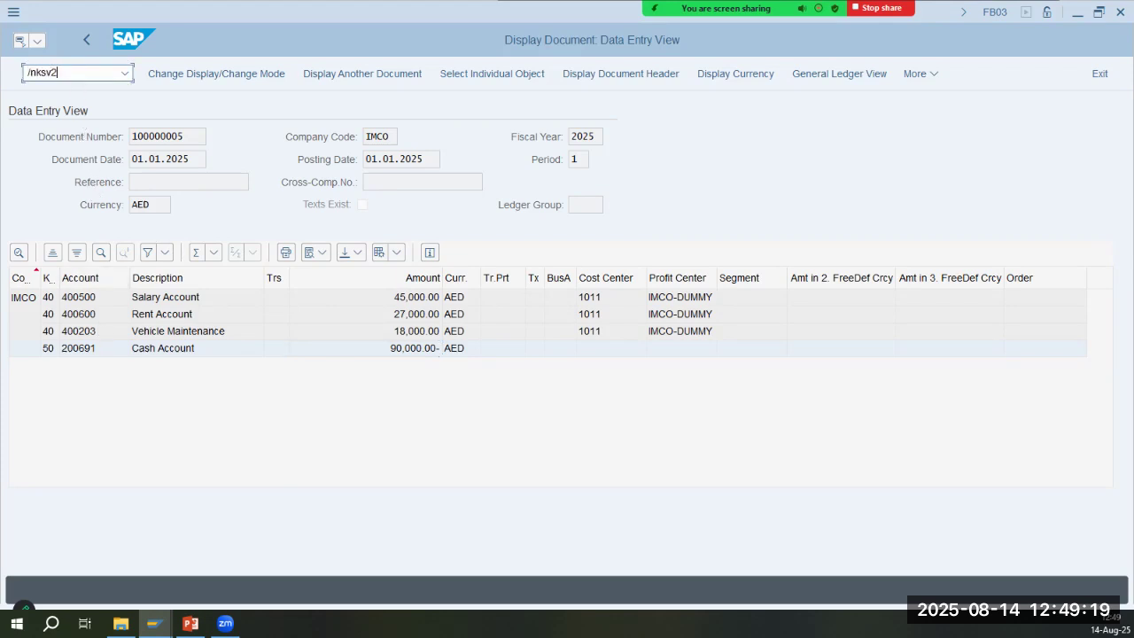
key(Return)
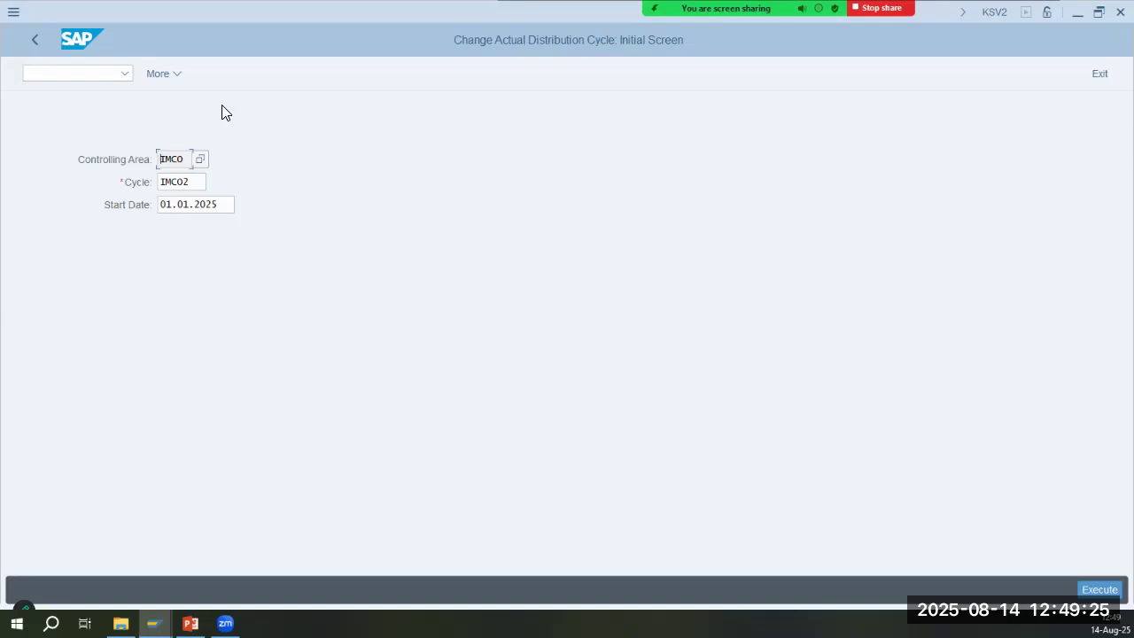
key(Return)
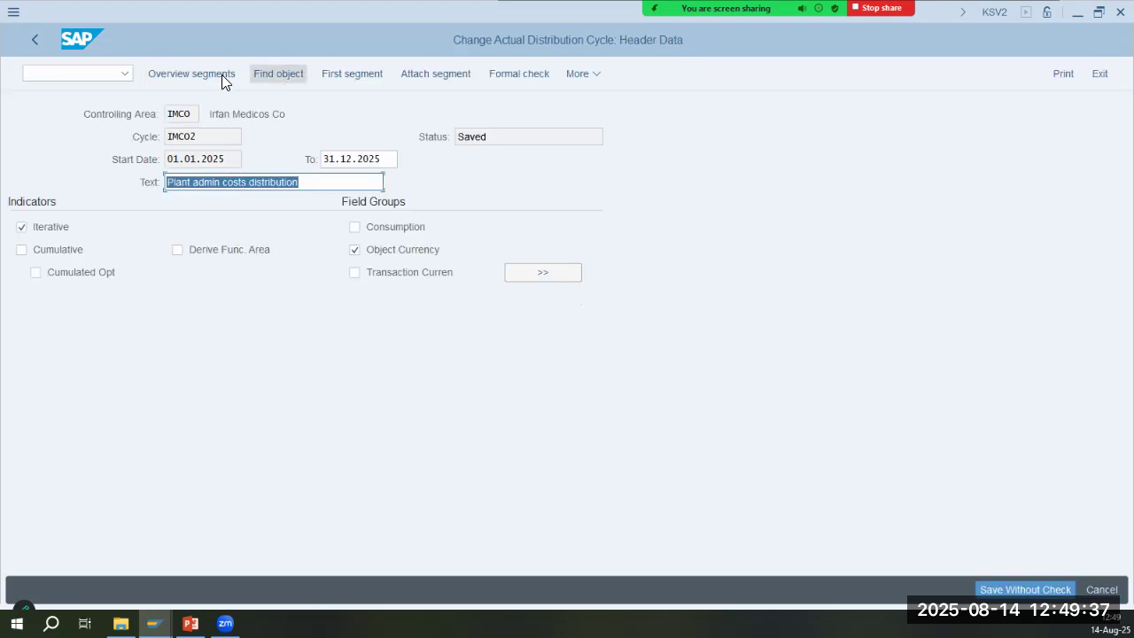
click(221, 74)
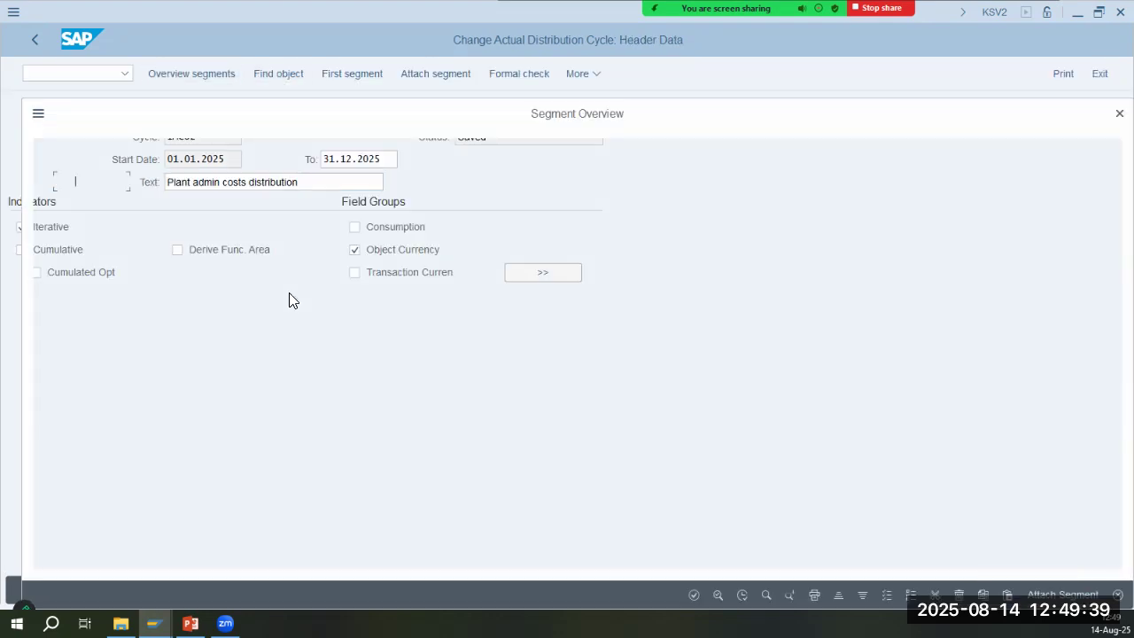
key(Return)
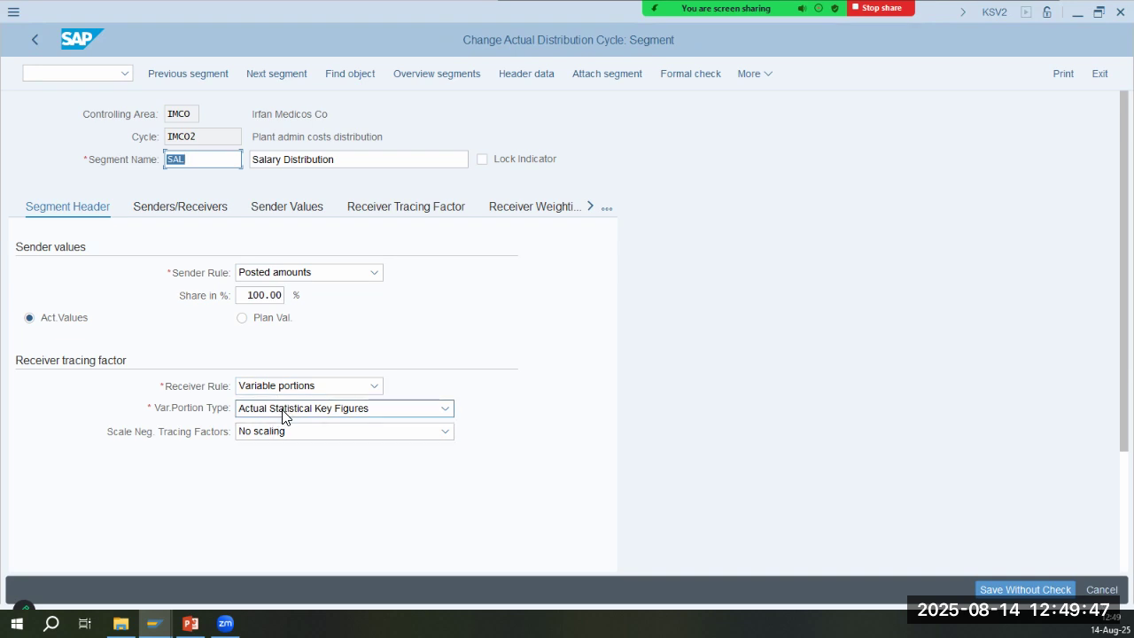
Set the sender cost element of segment SAL to 400500 and save the cycle under customizing request SA2K902231
click(179, 204)
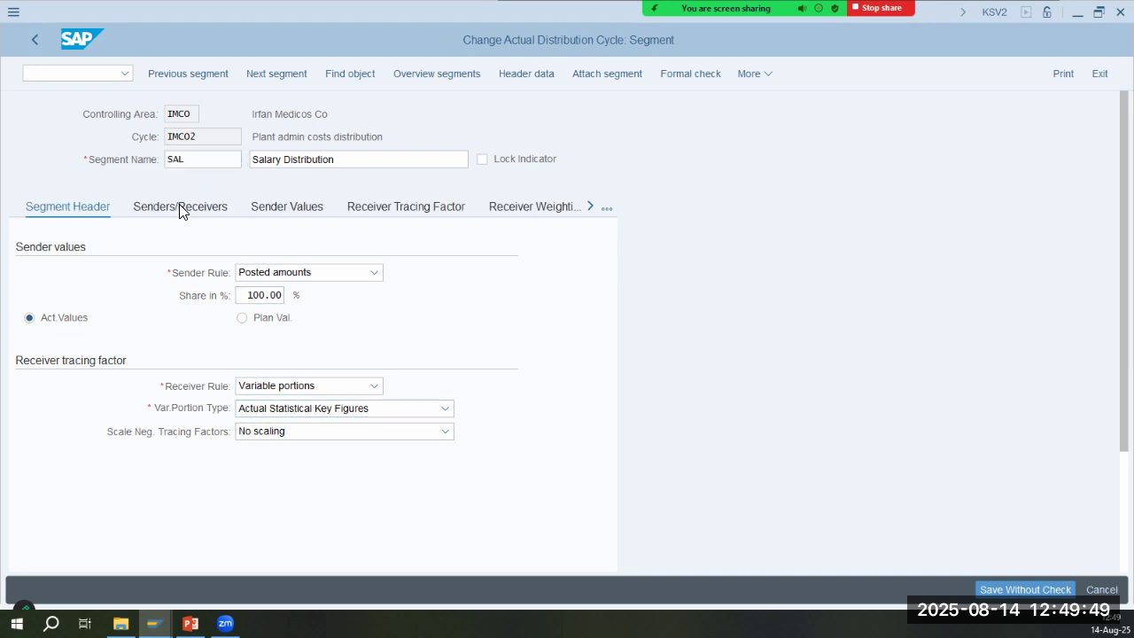
click(196, 340)
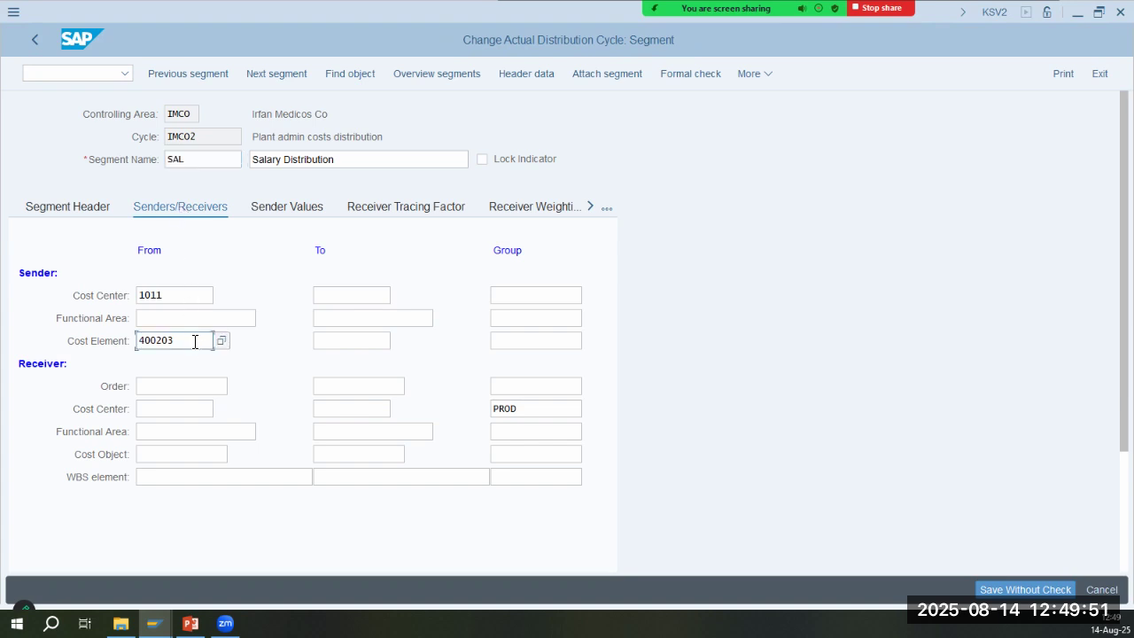
drag(189, 340, 157, 340)
text(500)
key(Return)
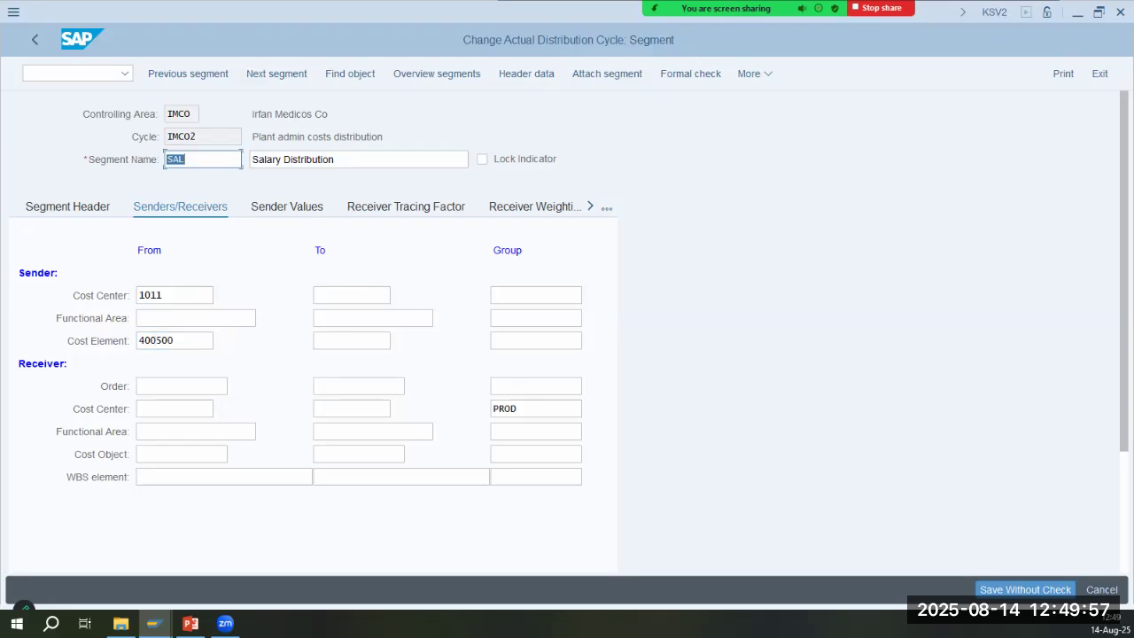
key(ctrl+s)
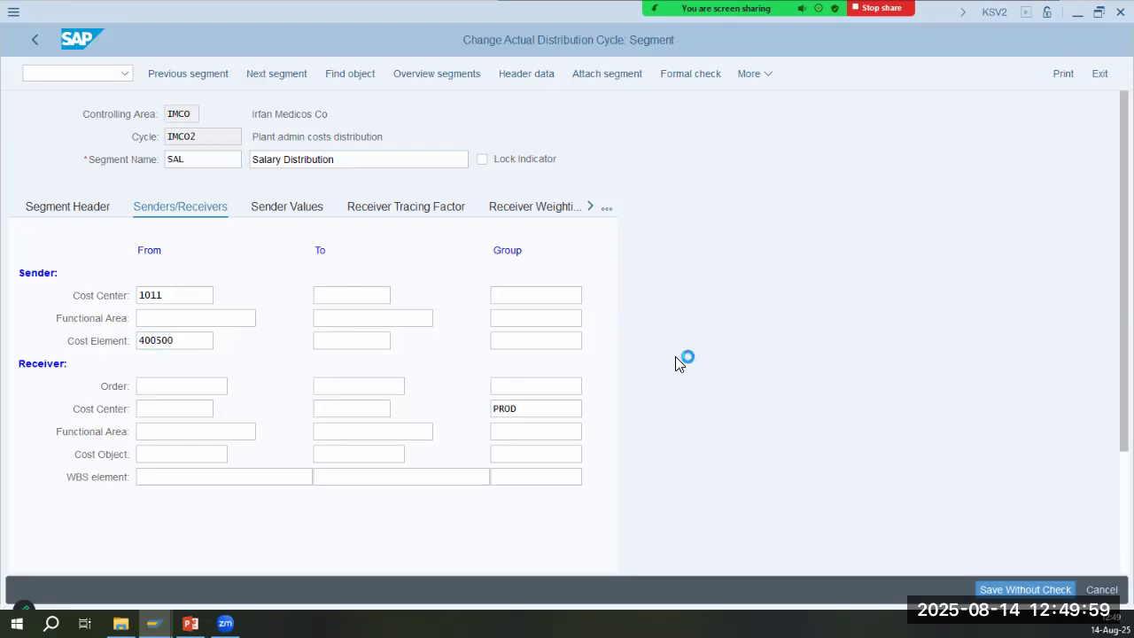
click(321, 328)
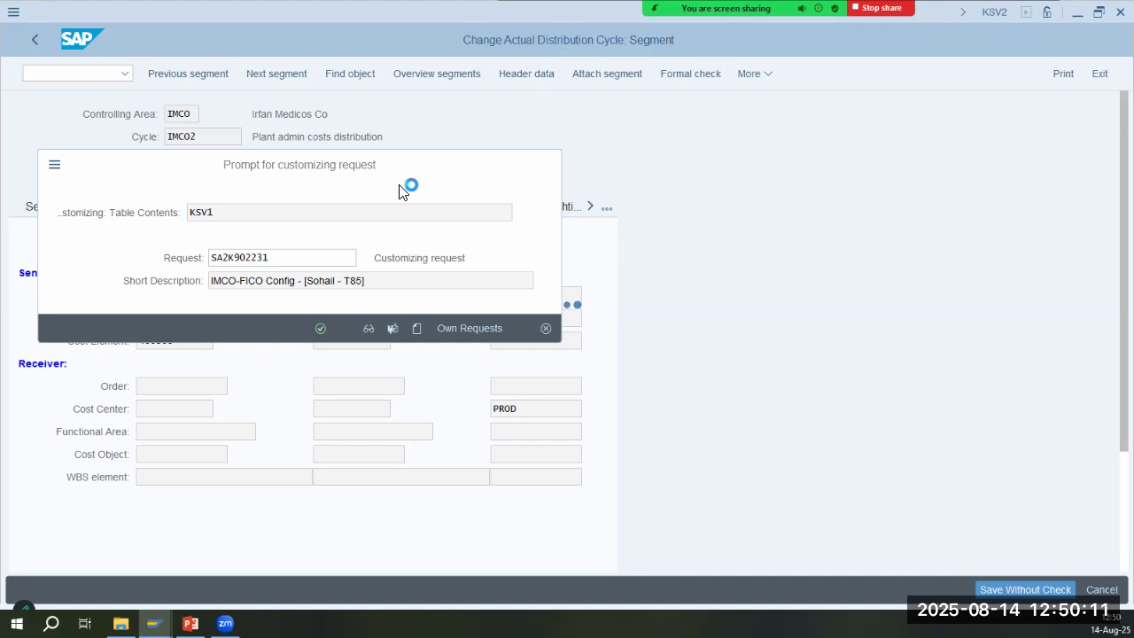
Open segment RENT from the segment overview, check its sender cost element and return to the overview
click(209, 78)
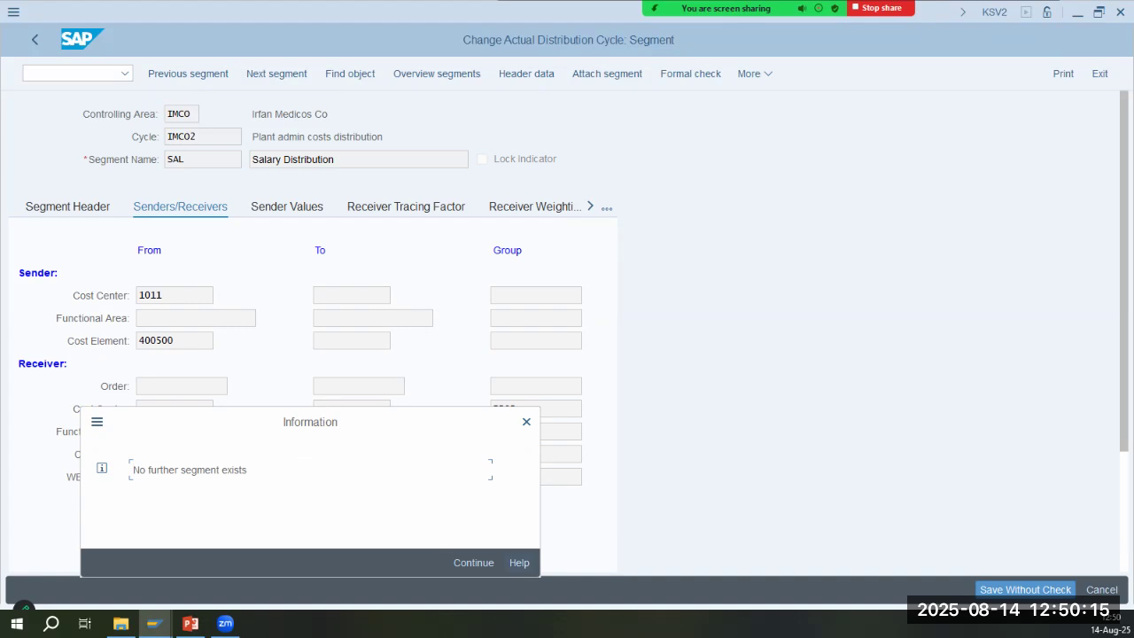
key(Return)
click(464, 78)
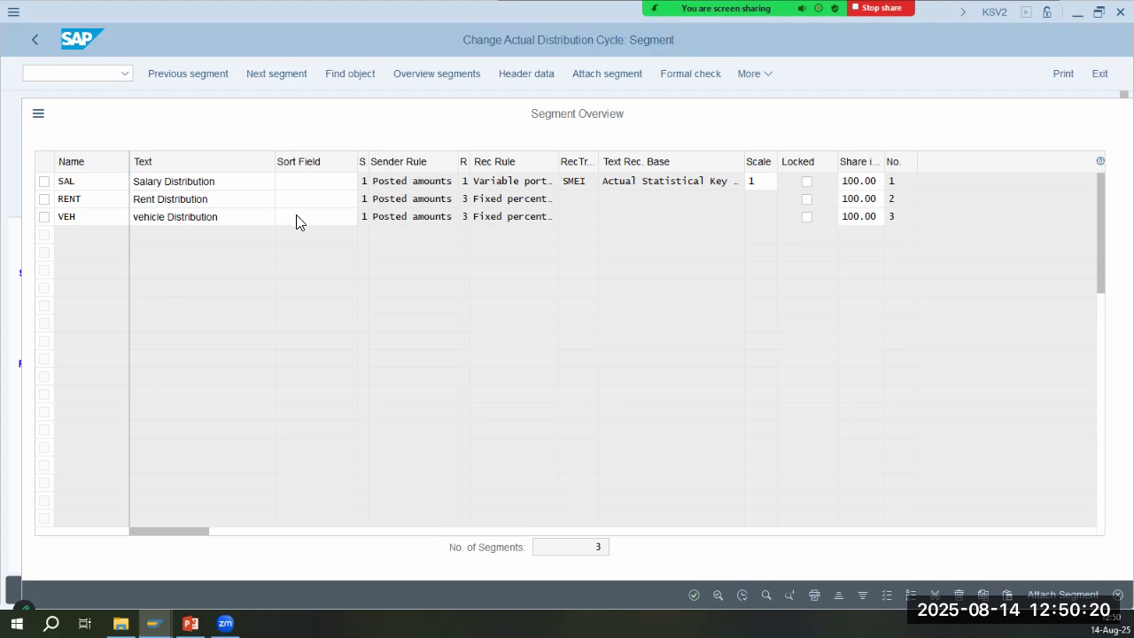
double_click(301, 202)
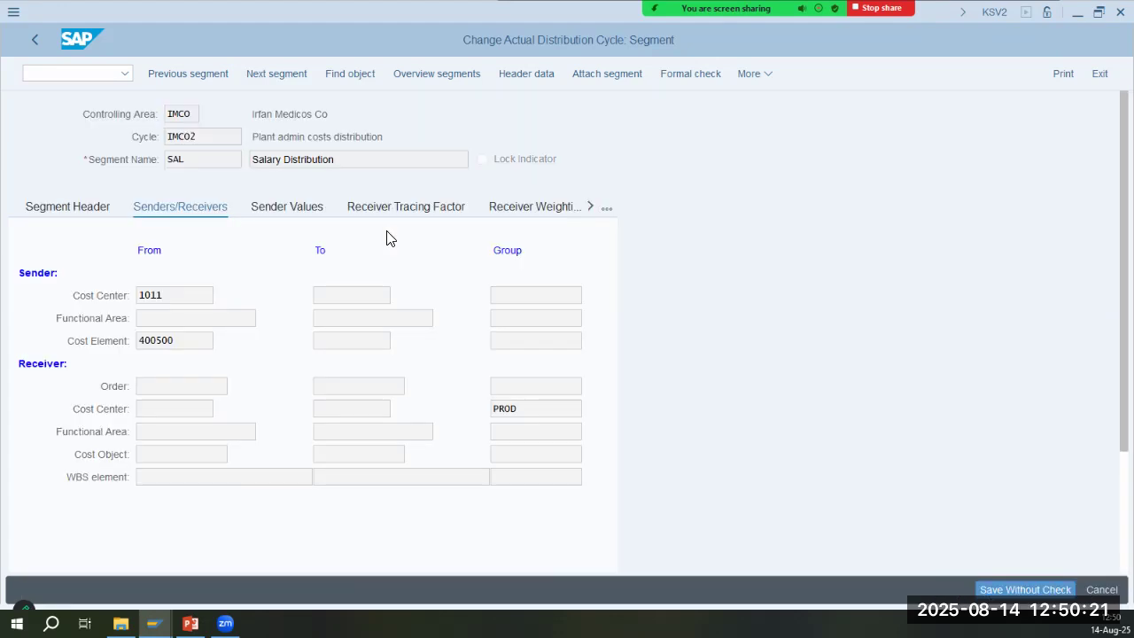
click(176, 215)
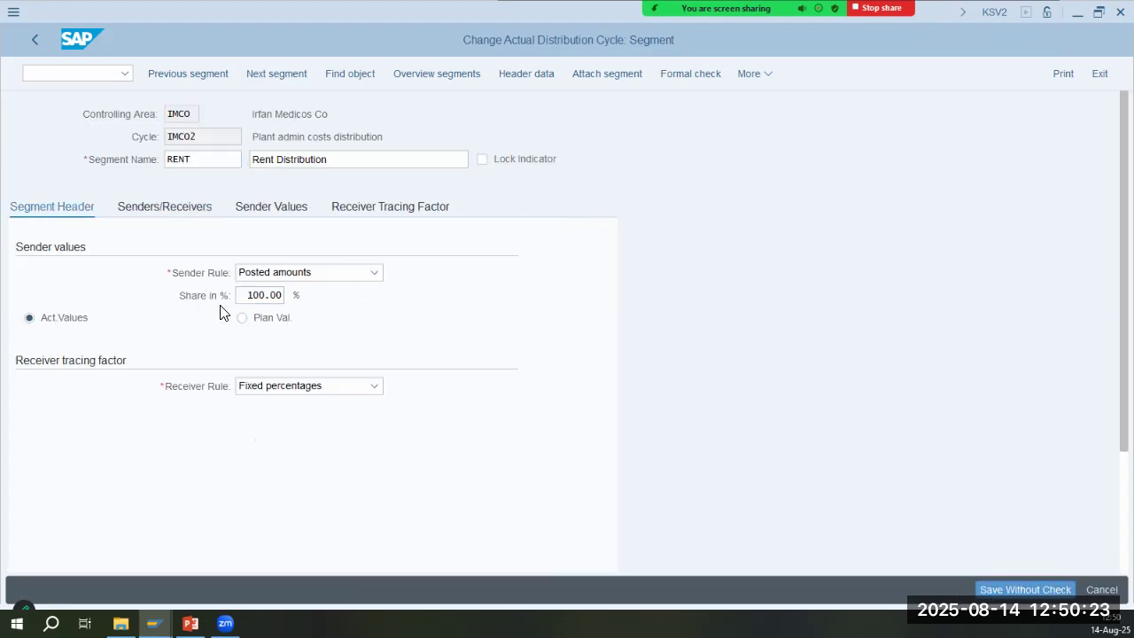
click(185, 340)
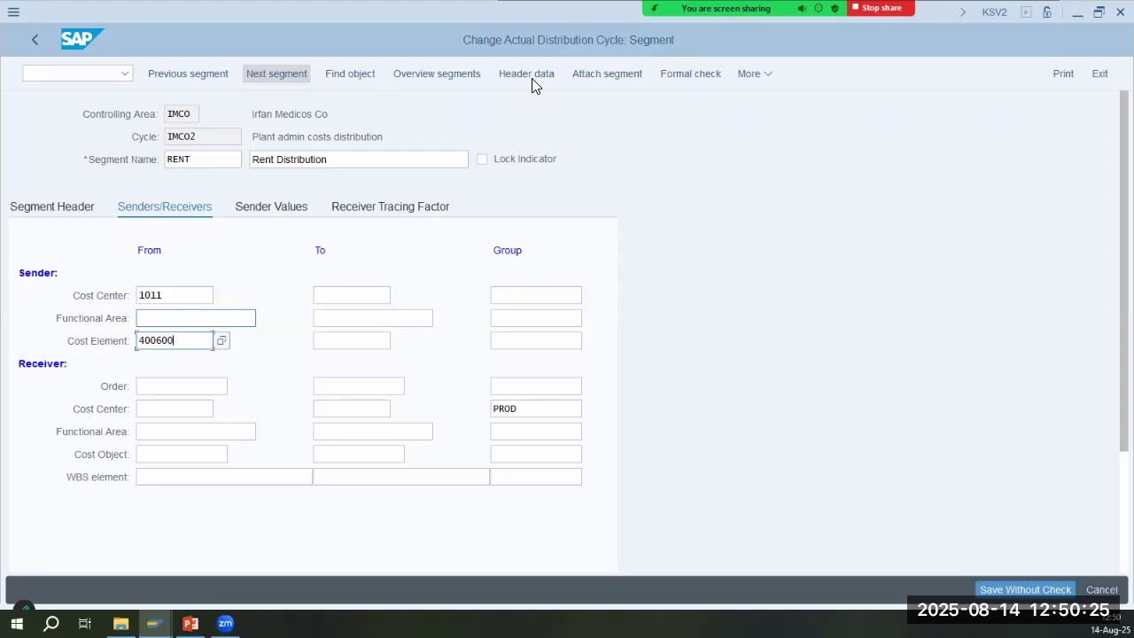
click(440, 78)
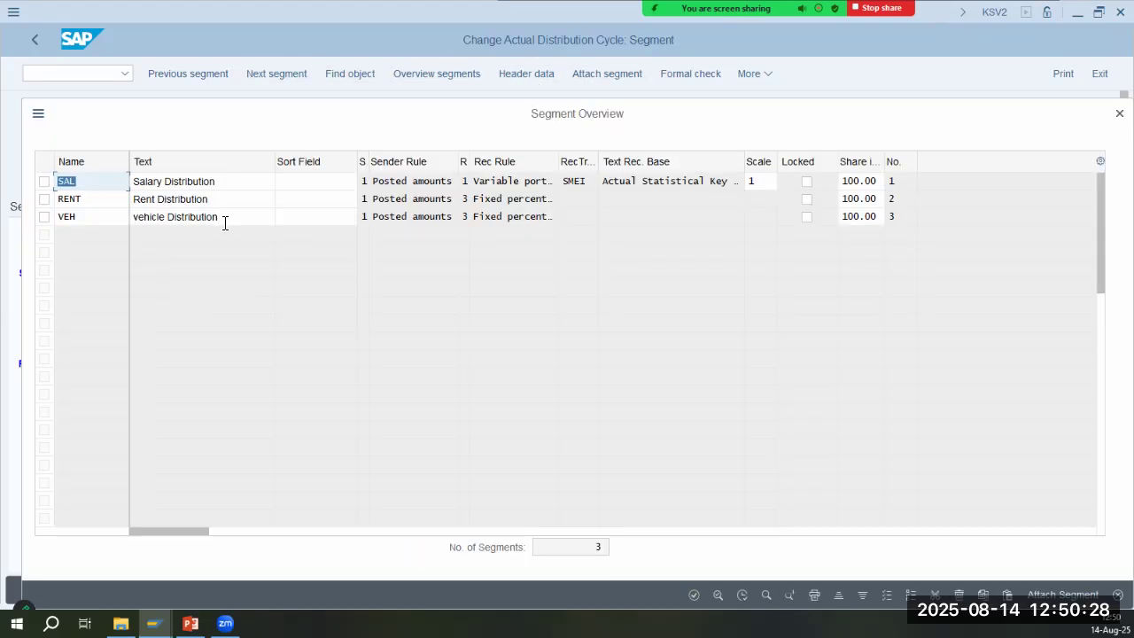
Open segment VEH, check its sender cost element and save the cycle under customizing request SA2K902231
double_click(221, 219)
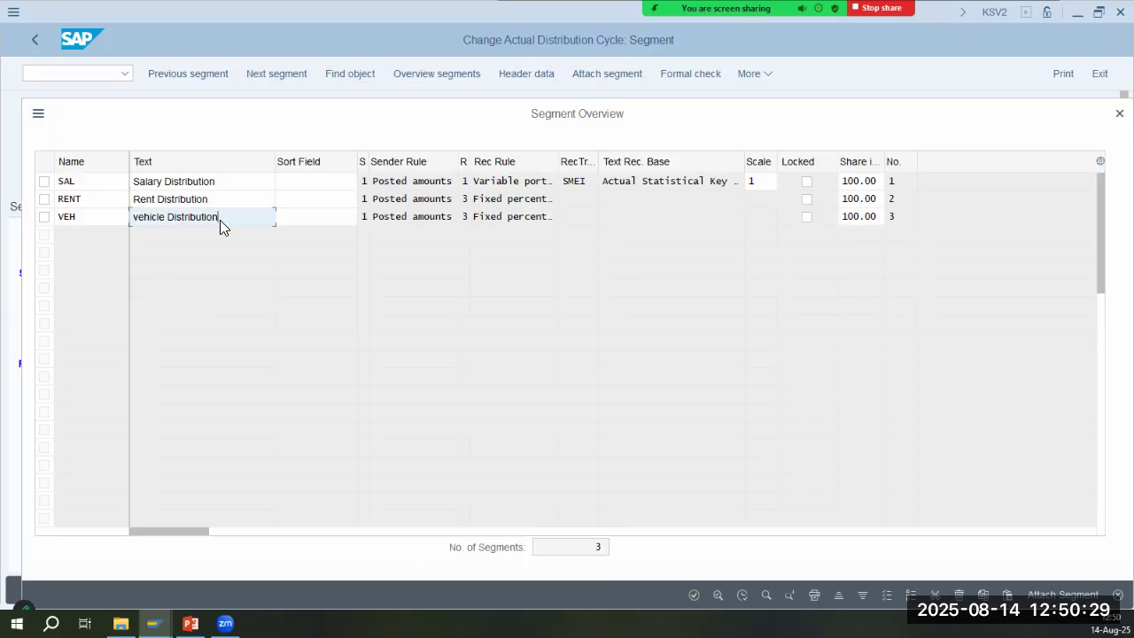
click(144, 206)
drag(186, 346, 41, 349)
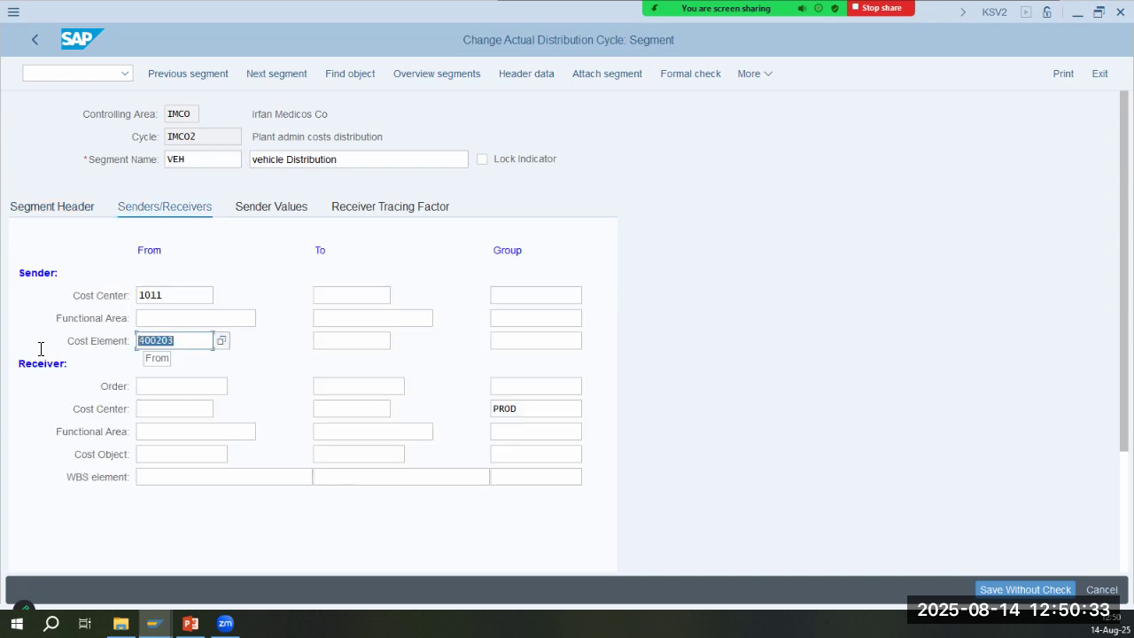
key(Return)
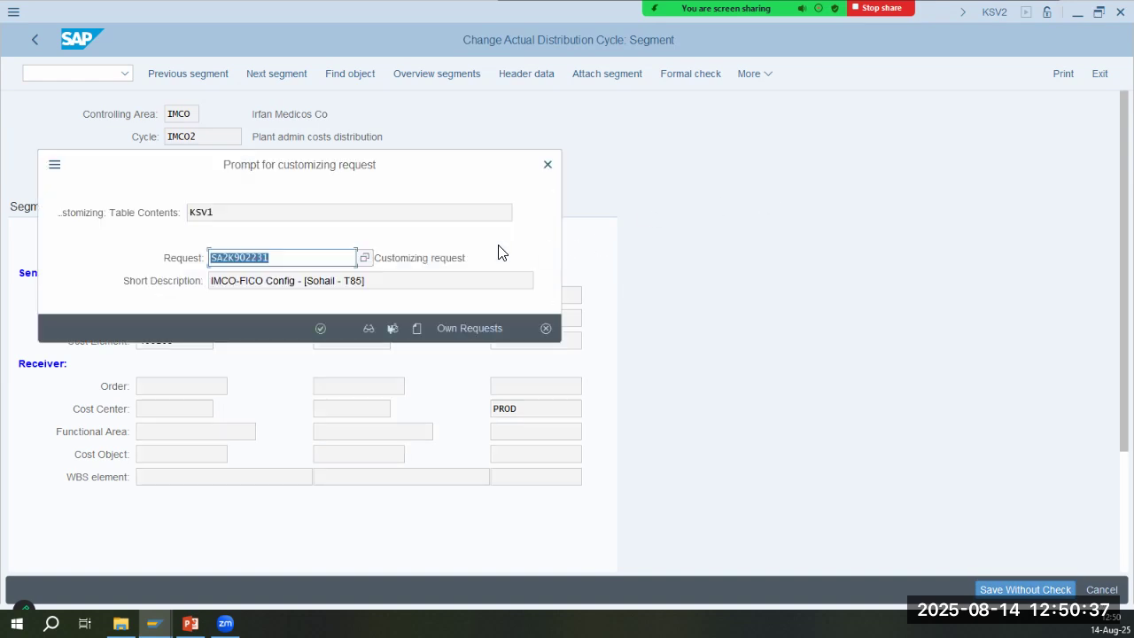
click(321, 328)
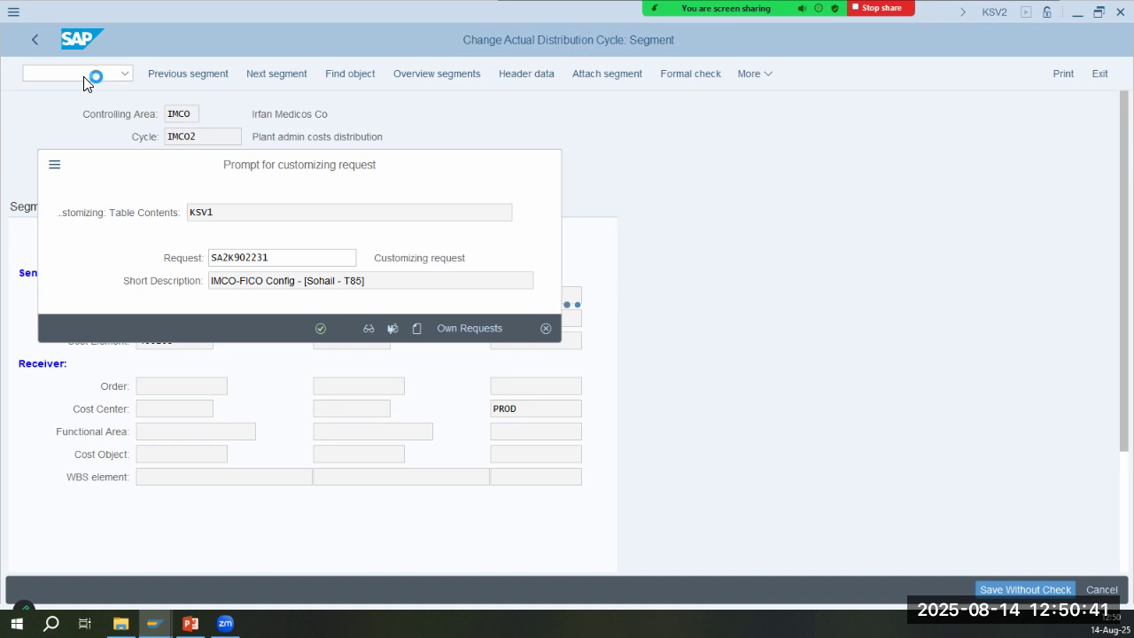
Start transaction KSV5 and execute a test run of distribution cycle IMCO2 with start date 01.01.2025
text(/nksv5)
key(Return)
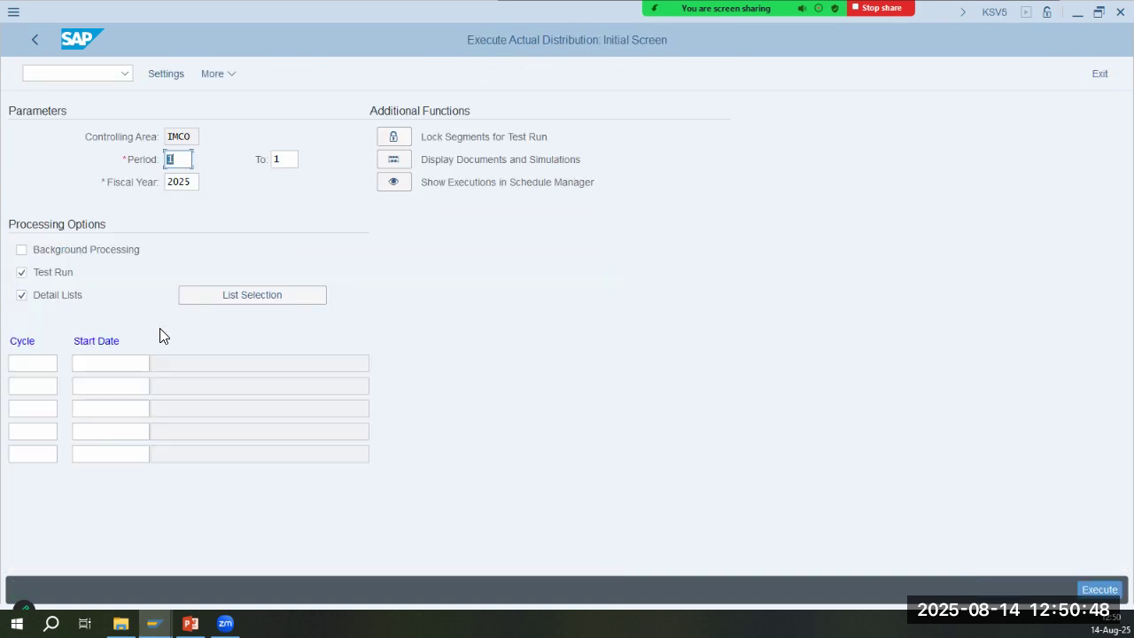
click(46, 365)
text(imco2)
click(115, 364)
text(0)
click(114, 382)
click(1099, 589)
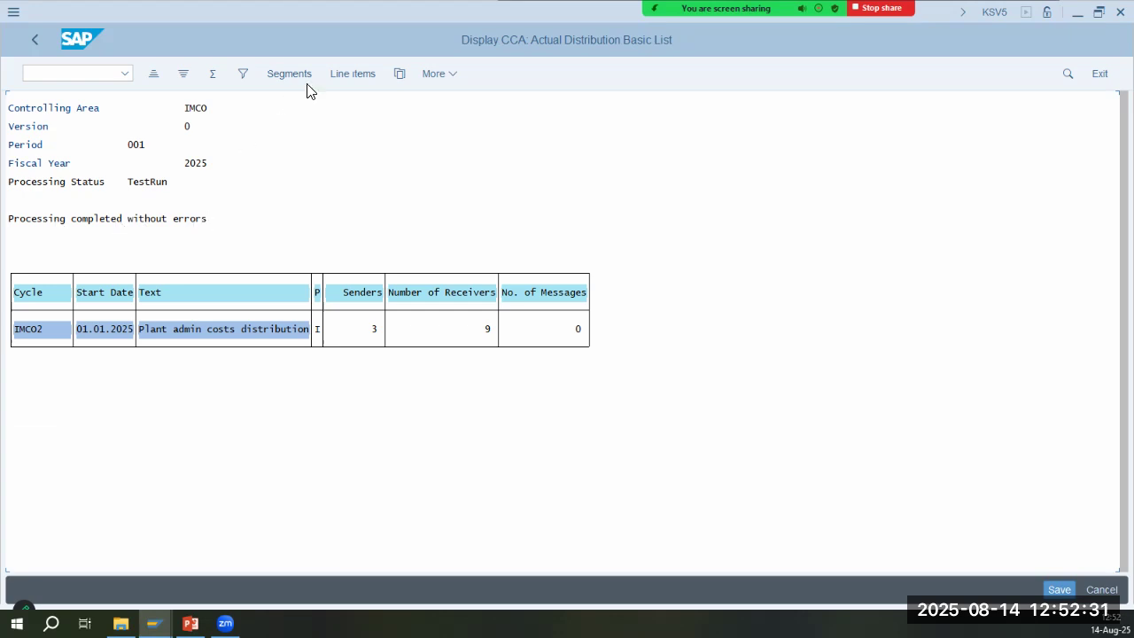
Examine the test run's line items for segments SAL, RENT and VEH, and return to the KSV5 initial screen
click(350, 74)
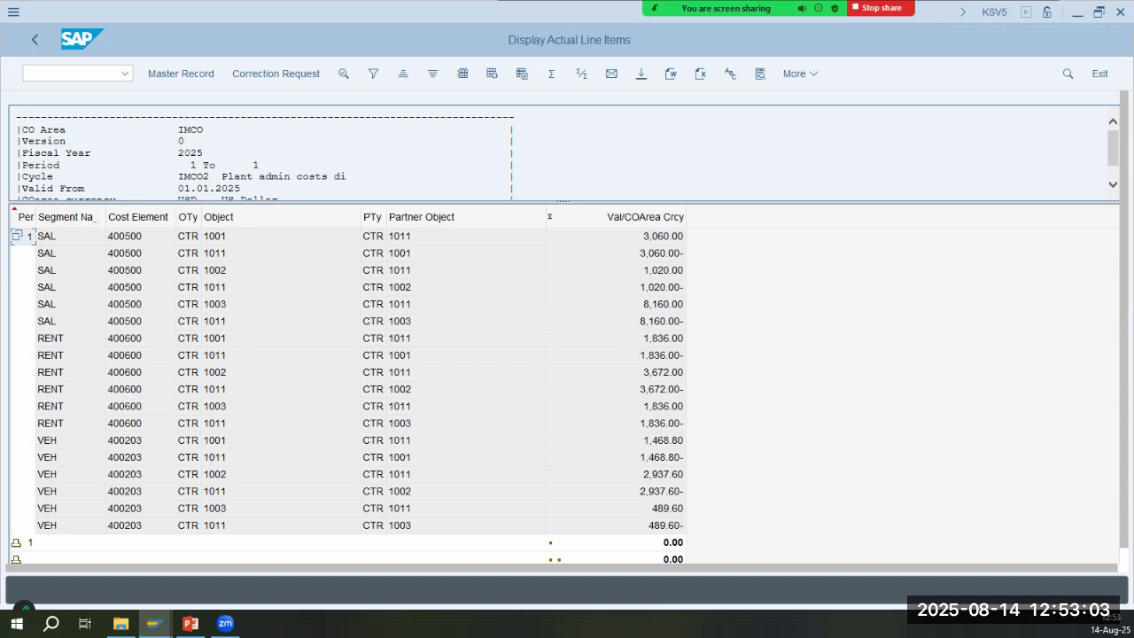
click(660, 525)
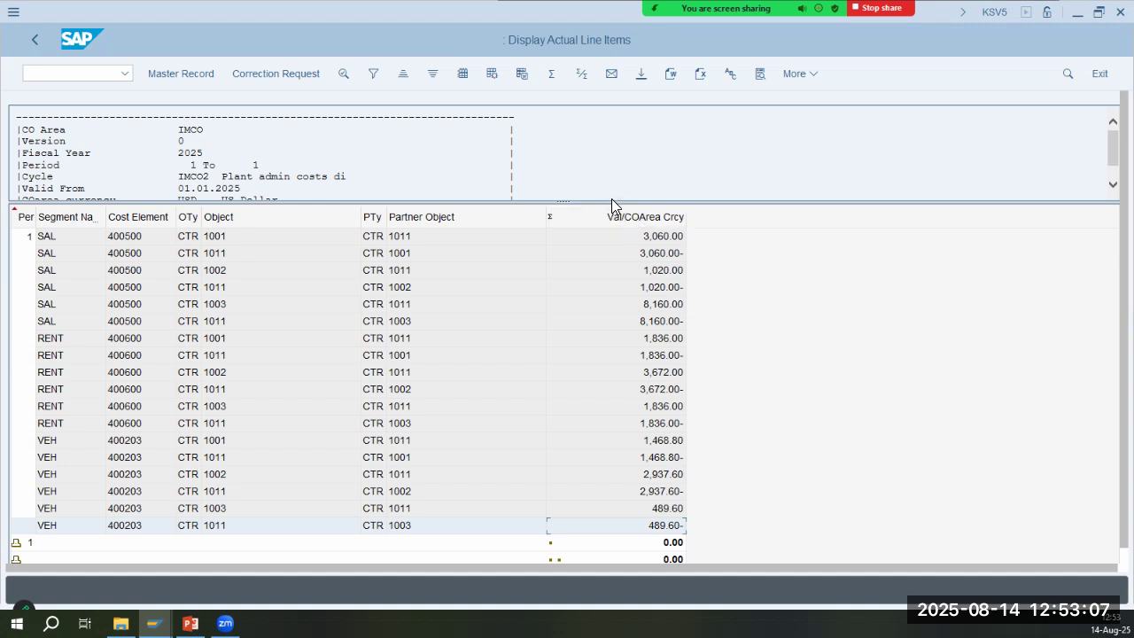
drag(611, 204, 612, 245)
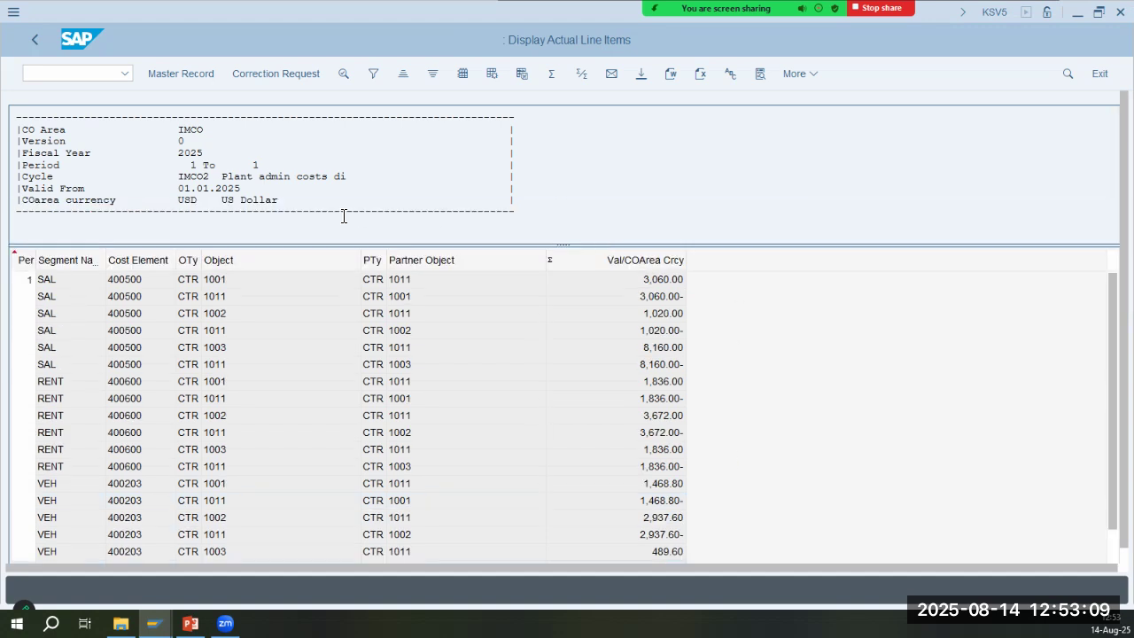
scroll(589, 390, down, 1)
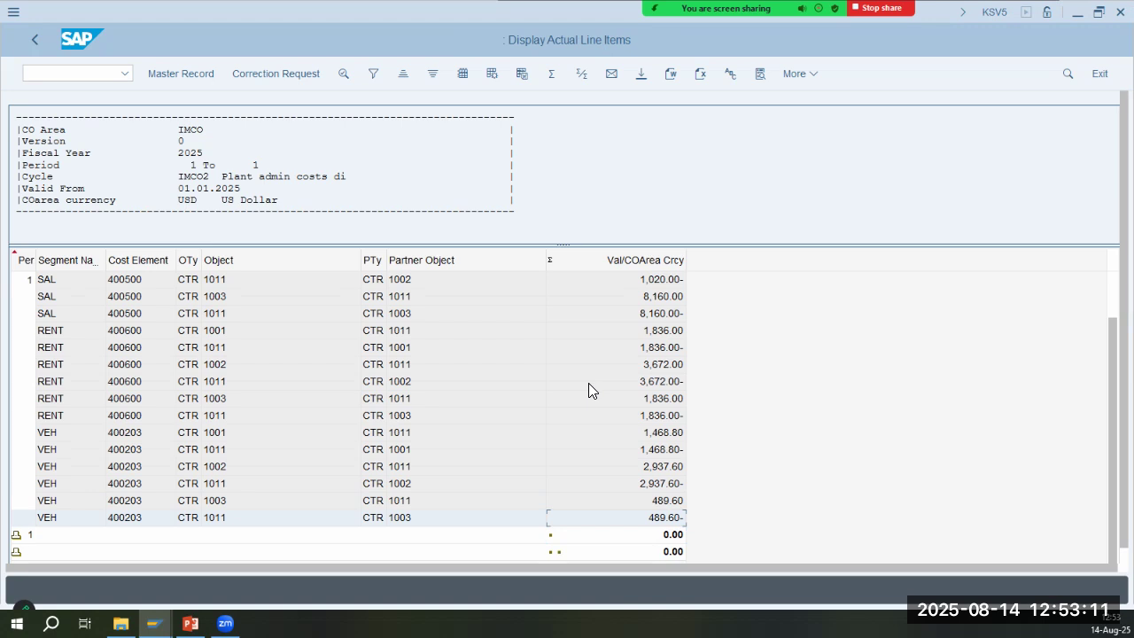
scroll(588, 384, up, 1)
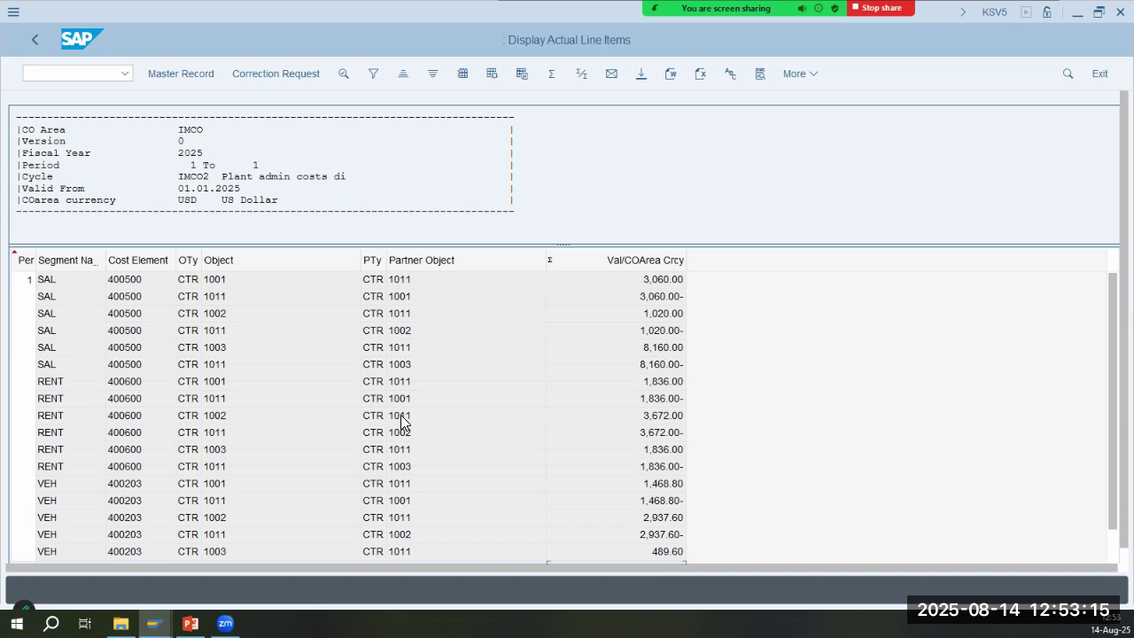
scroll(774, 468, down, 1)
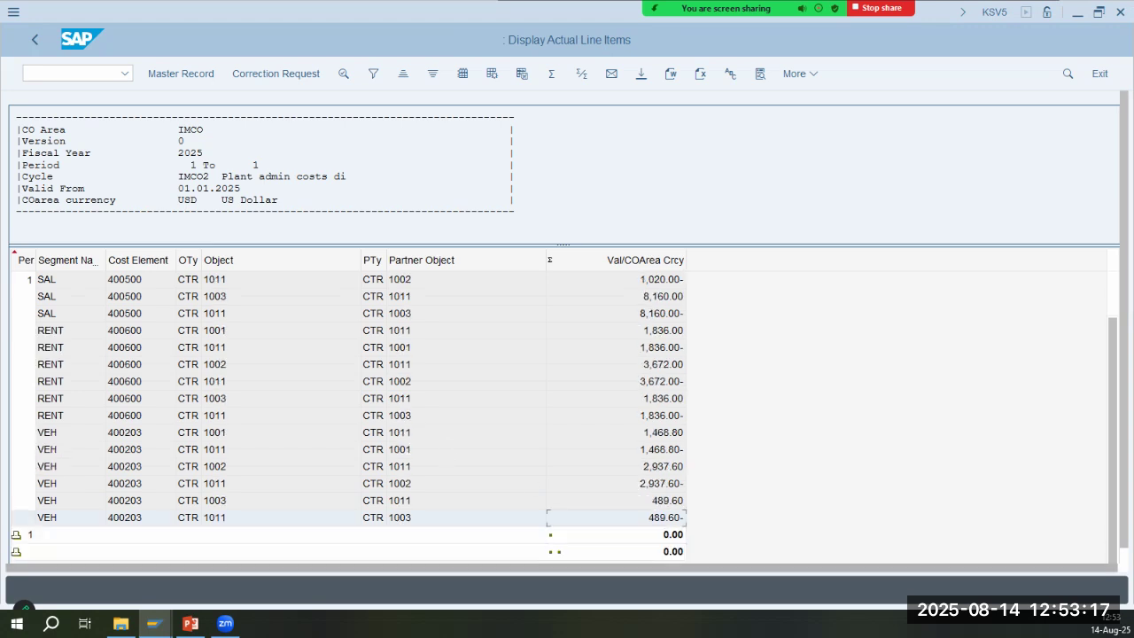
click(32, 41)
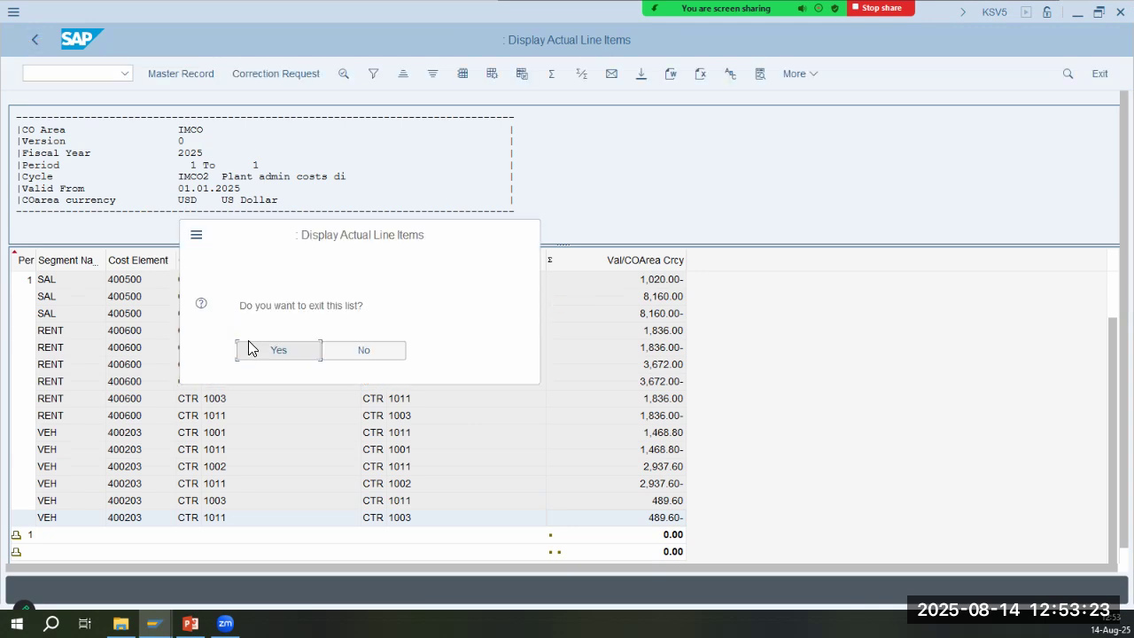
click(268, 358)
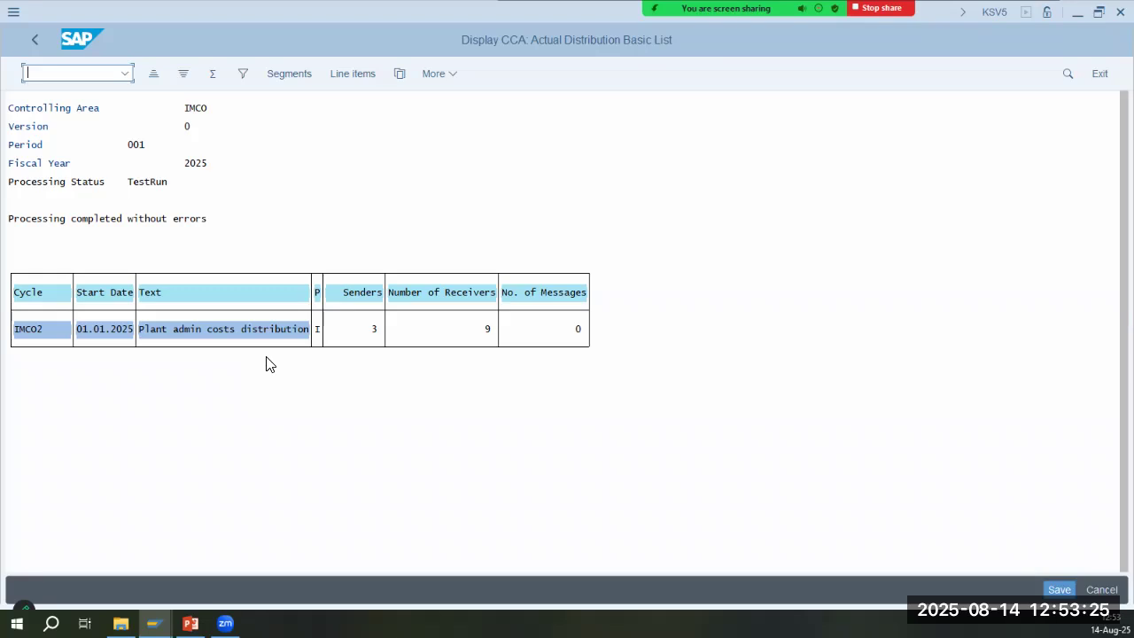
click(39, 40)
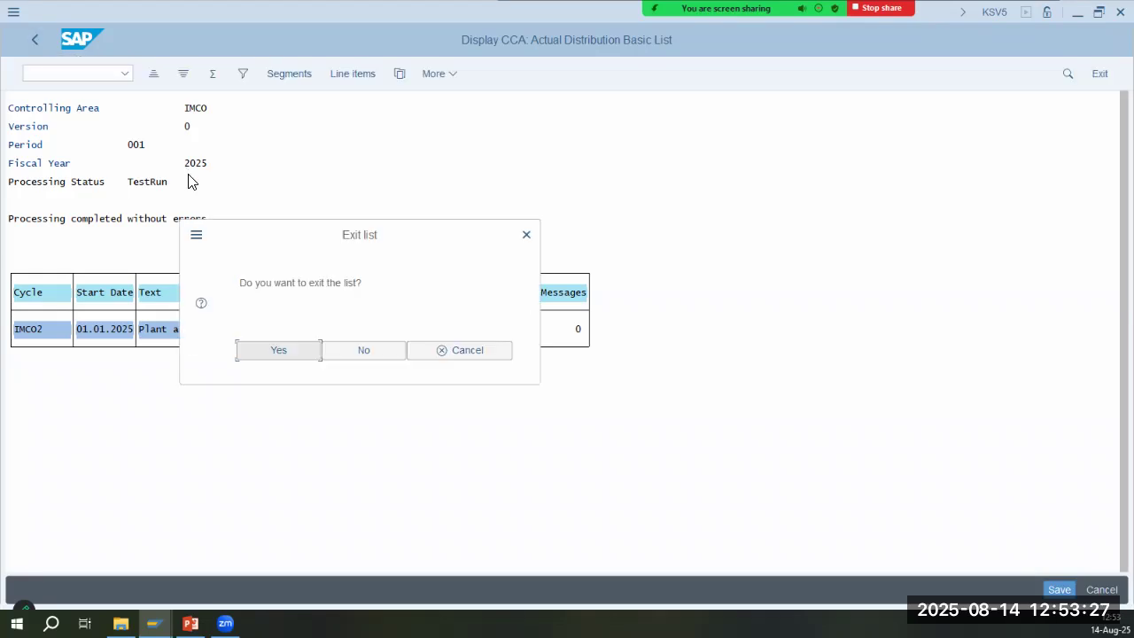
click(280, 350)
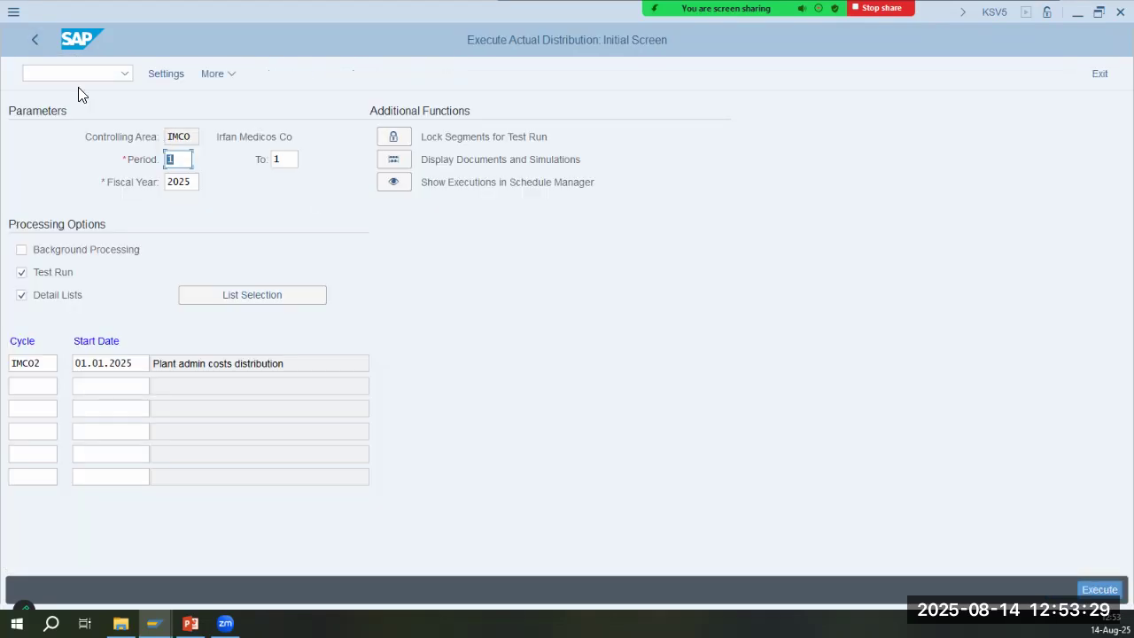
Start transaction KB31N and enter receiver cost centers 1001, 1002 and 1003 in the first three item rows
click(59, 71)
text(/nkb31n)
key(Return)
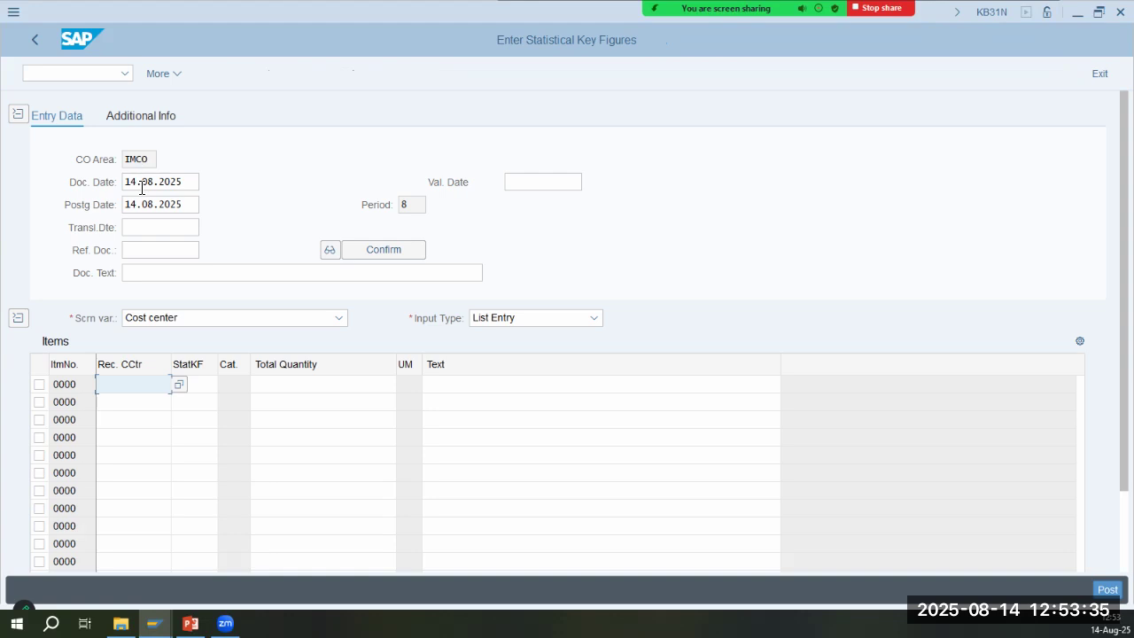
click(133, 393)
click(132, 405)
click(133, 403)
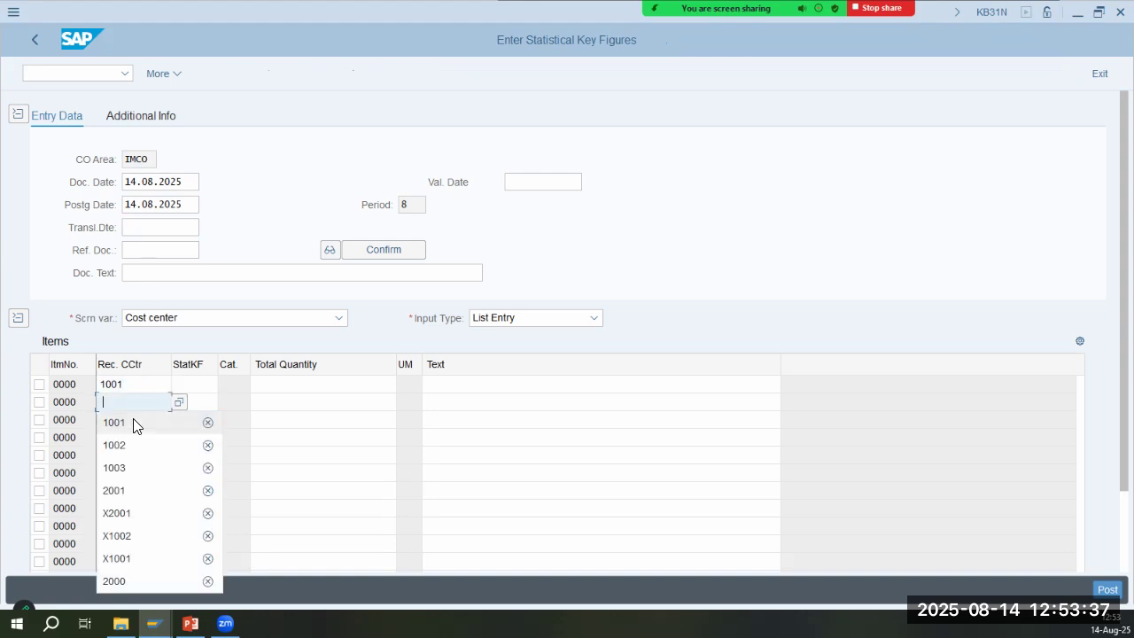
click(133, 444)
click(133, 419)
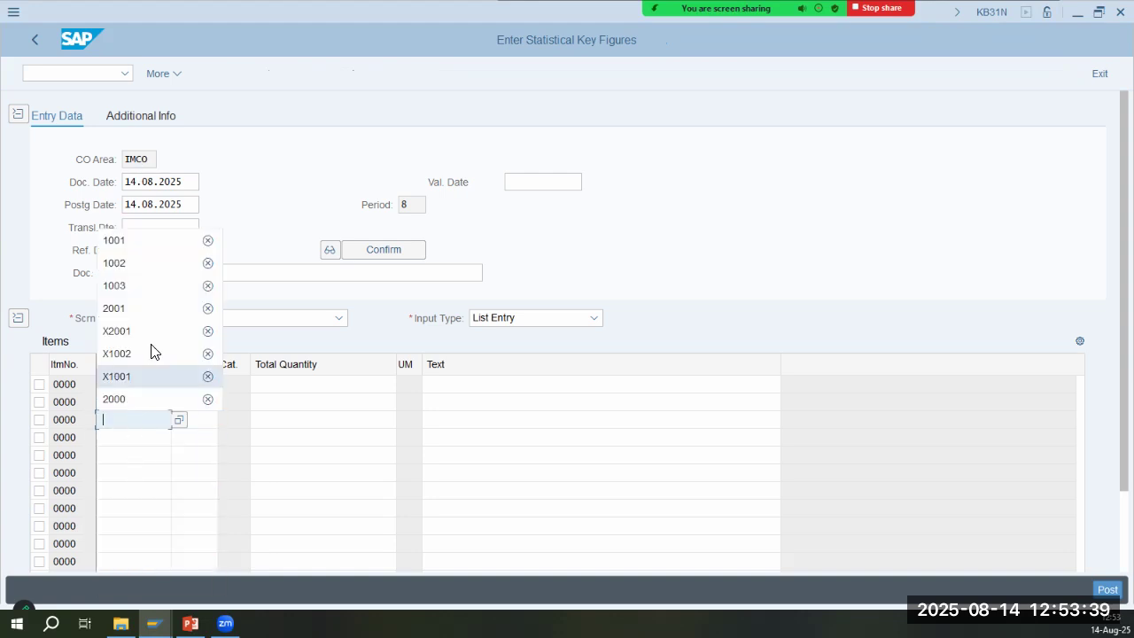
click(135, 285)
Assign statistical key figure emp to the three cost center rows
click(202, 384)
text(emp)
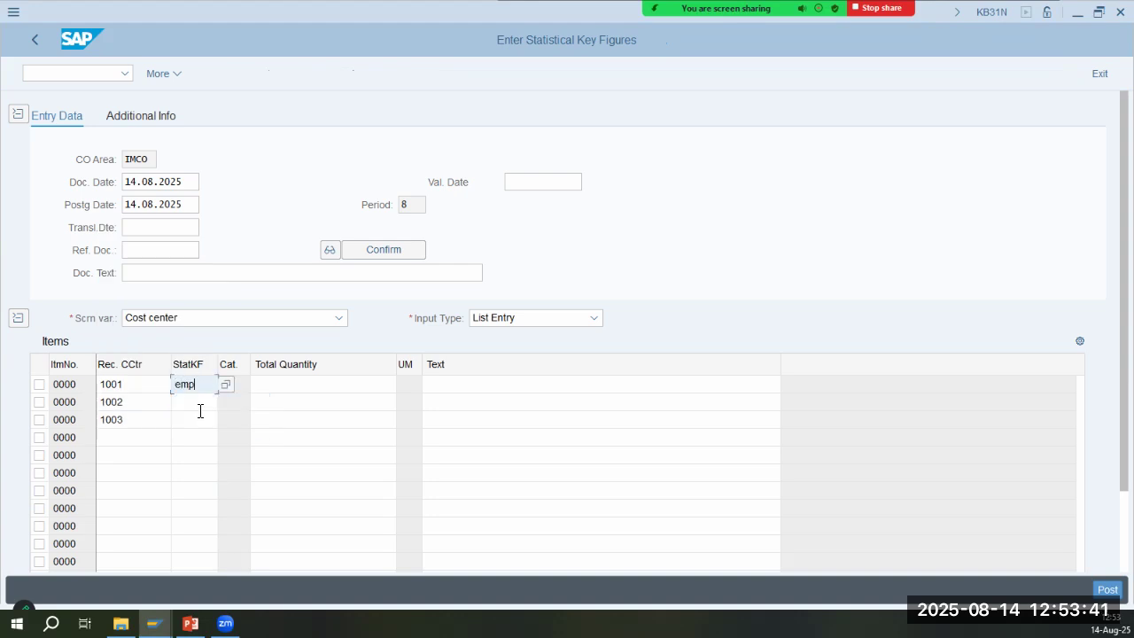
click(200, 403)
text(e)
click(202, 422)
click(202, 420)
text(e)
click(199, 442)
Enter total quantities of 75 for cost center 1001, 25 for 1002 and 200 for 1003
click(301, 386)
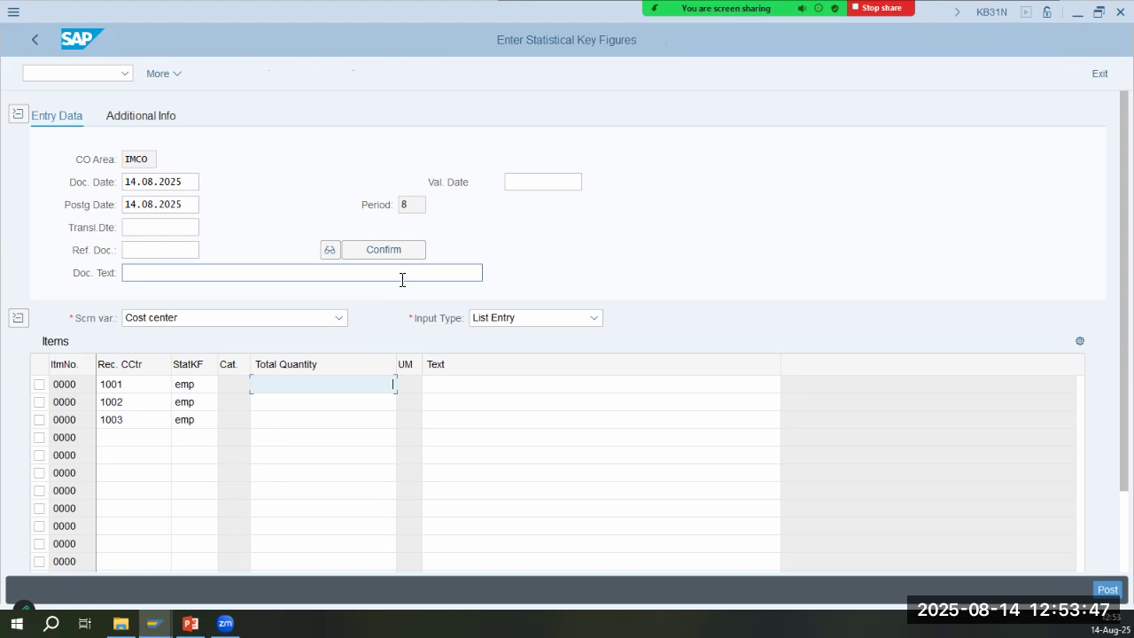
click(337, 381)
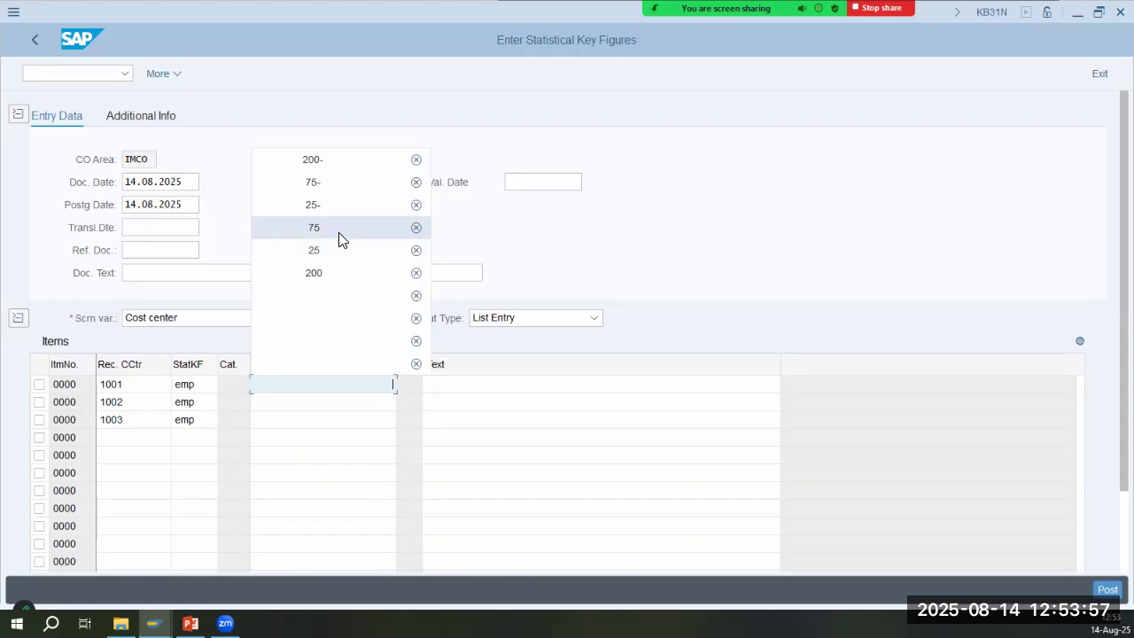
click(337, 234)
click(369, 407)
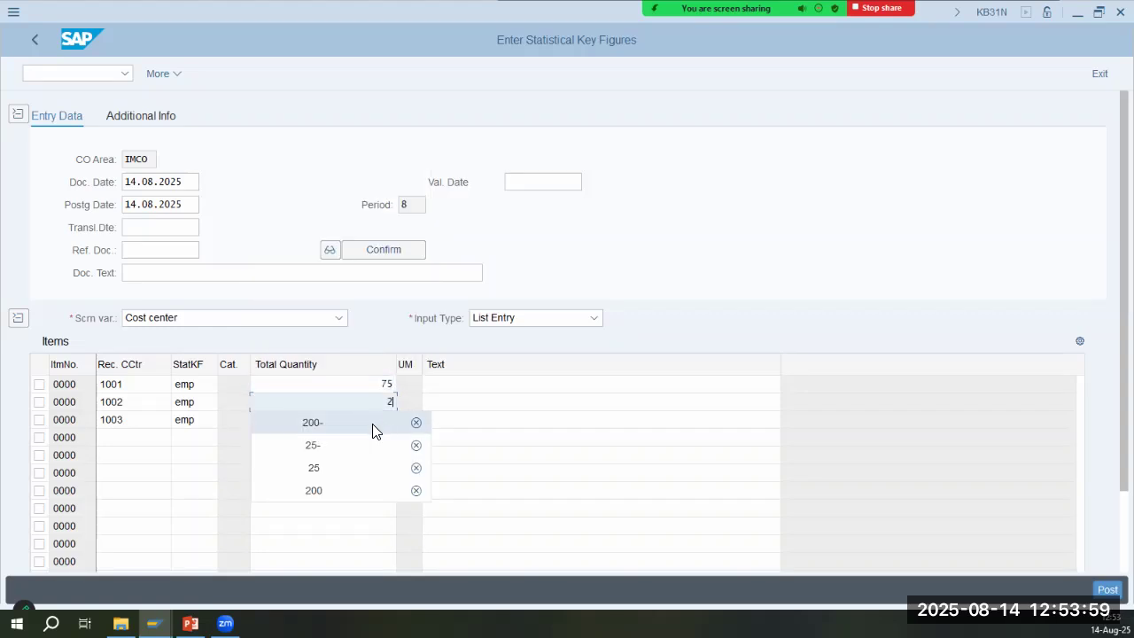
click(346, 447)
click(379, 417)
text(2)
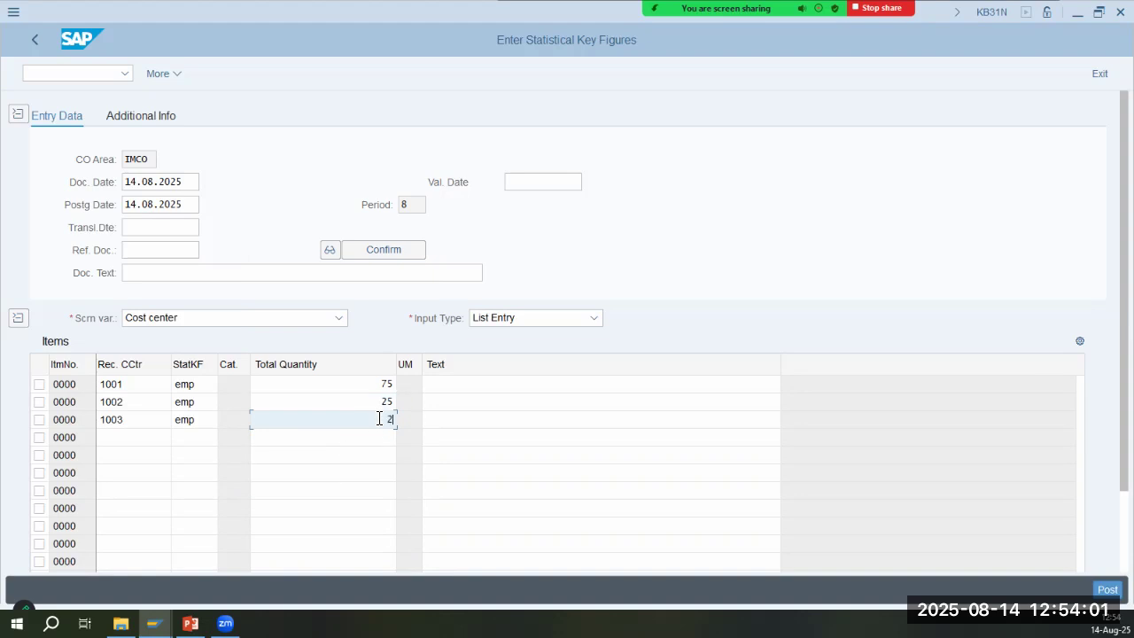
text(00)
Set the document date and posting date to 01.01.2025 and post the statistical key figures
drag(188, 183, 109, 184)
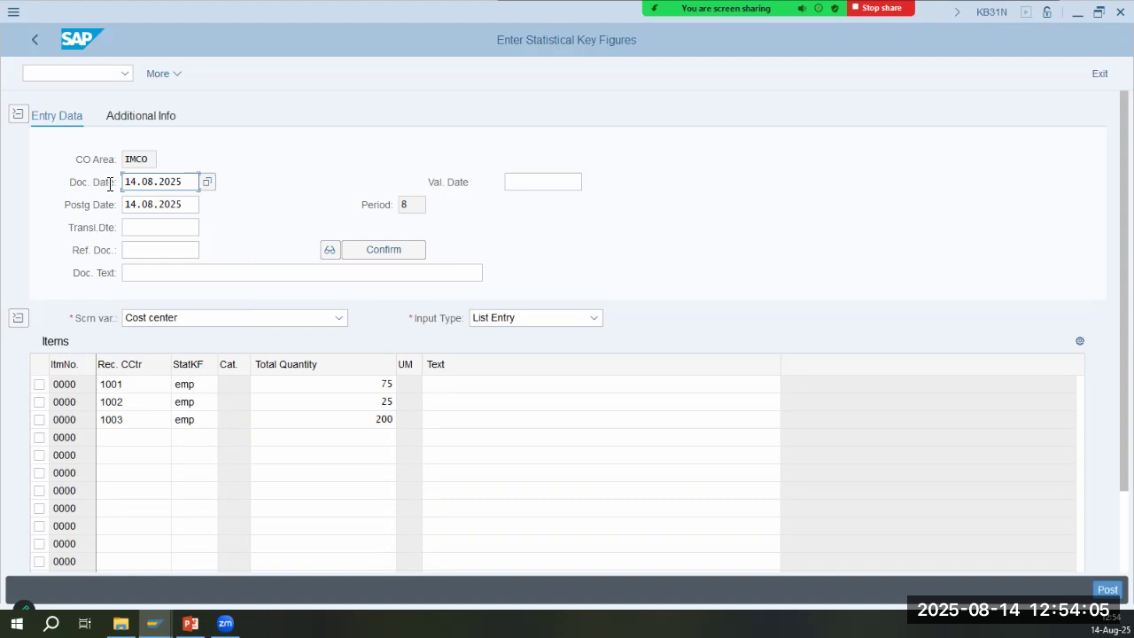
text(1)
key(BackSpace)
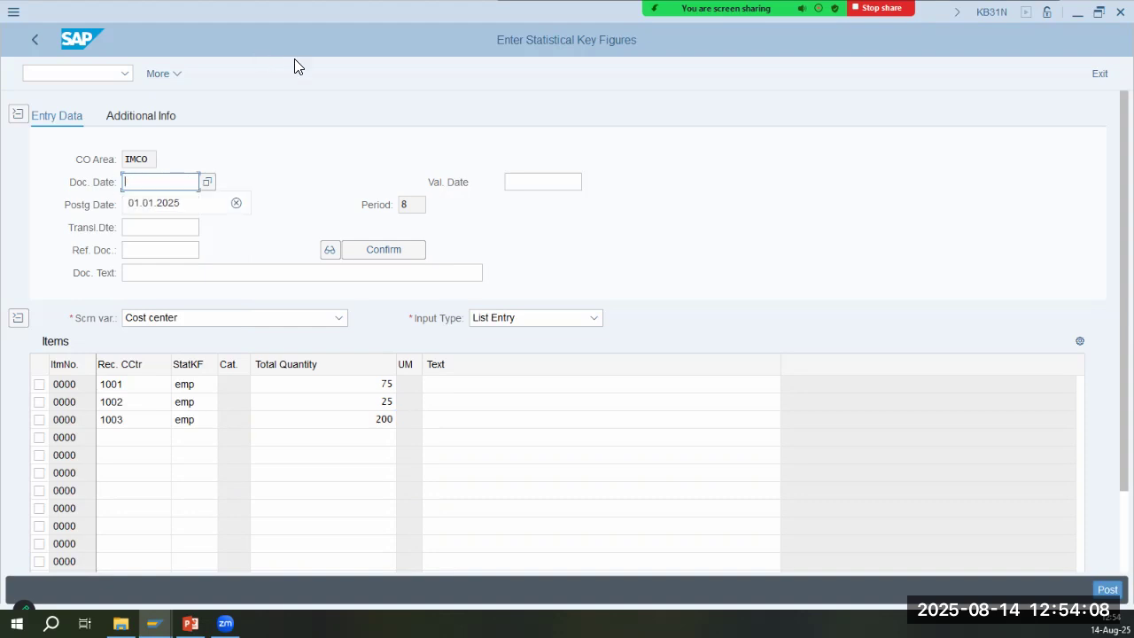
click(165, 203)
double_click(167, 203)
text(01)
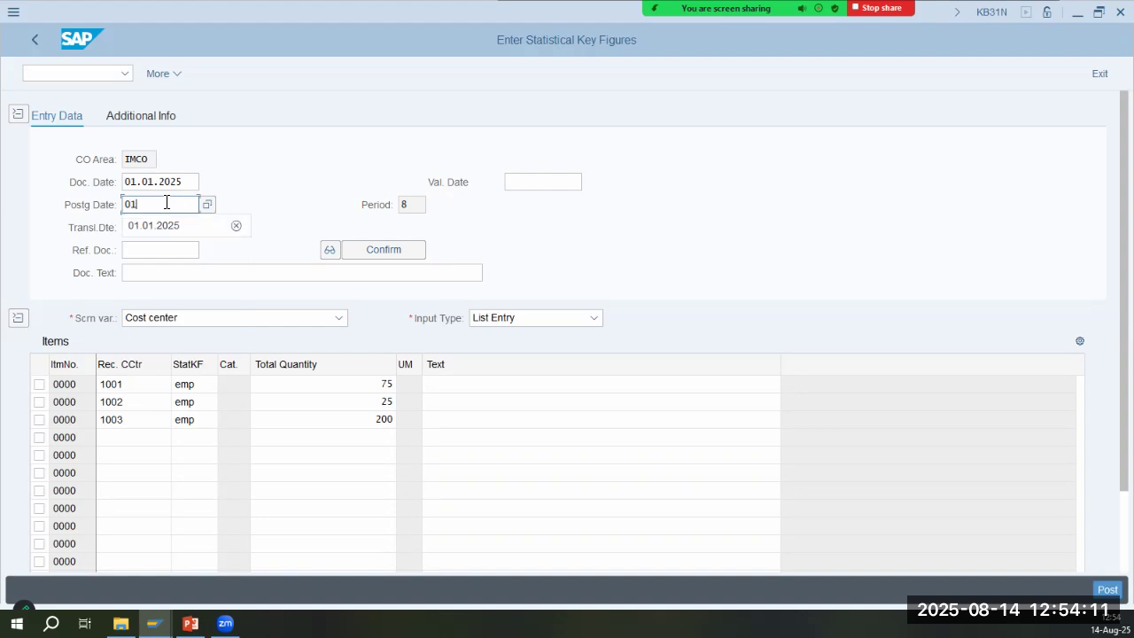
click(162, 227)
key(ctrl+s)
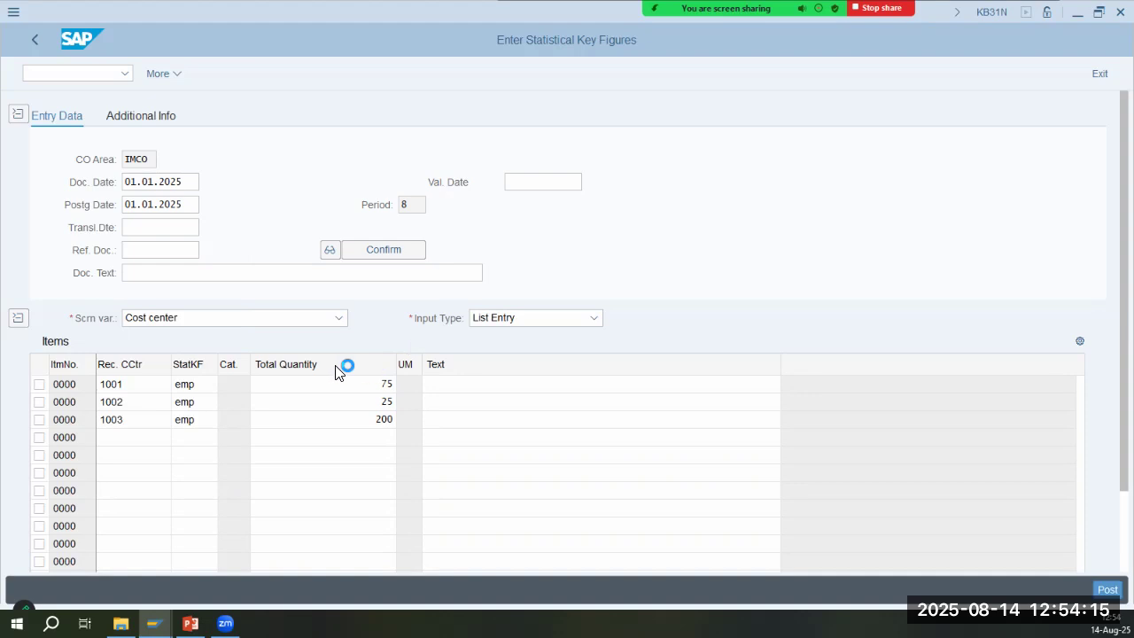
Start transaction KSV5 and execute cycle IMCO2 with start date 01.01.2025 as an update run, with Test Run deselected
click(58, 72)
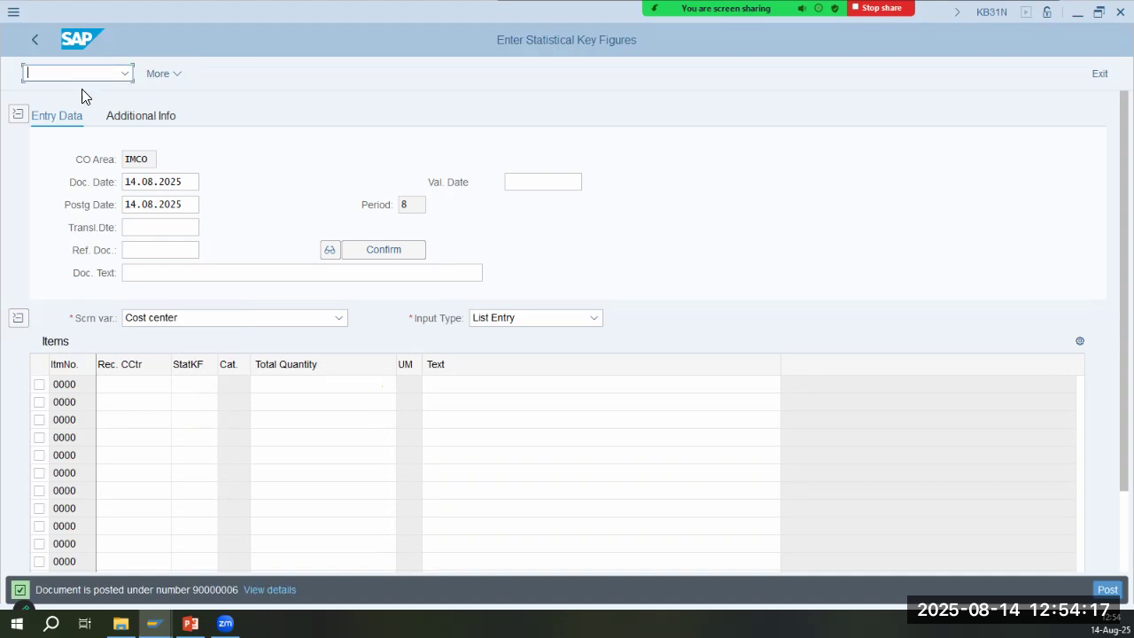
text(/nksv)
key(Return)
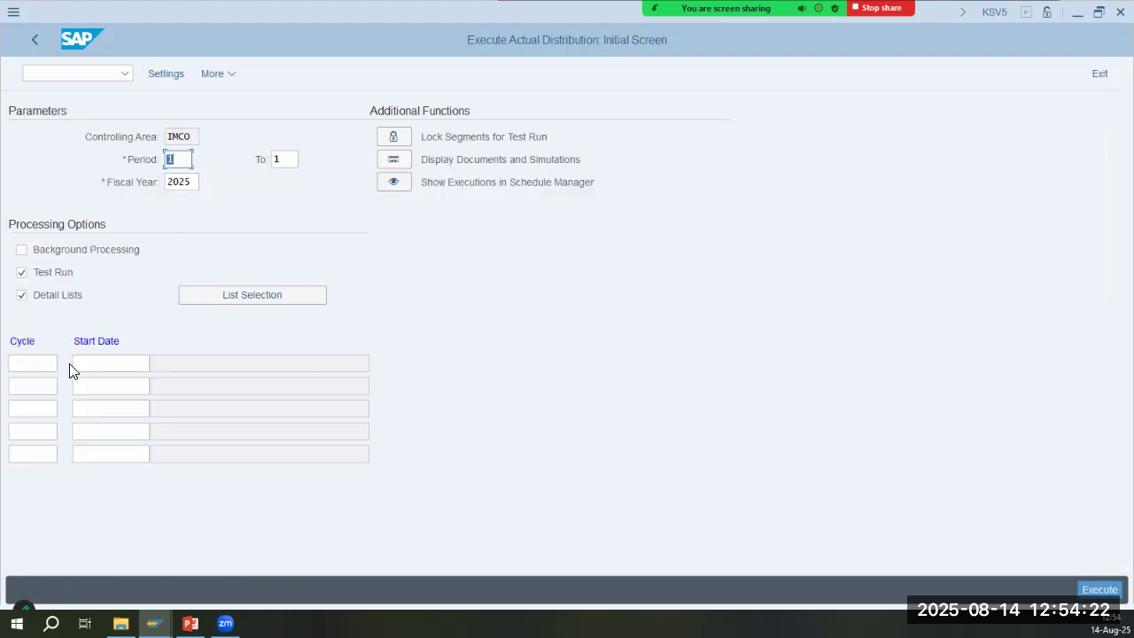
click(53, 364)
click(45, 384)
click(119, 365)
click(105, 385)
click(21, 272)
key(Return)
click(1099, 589)
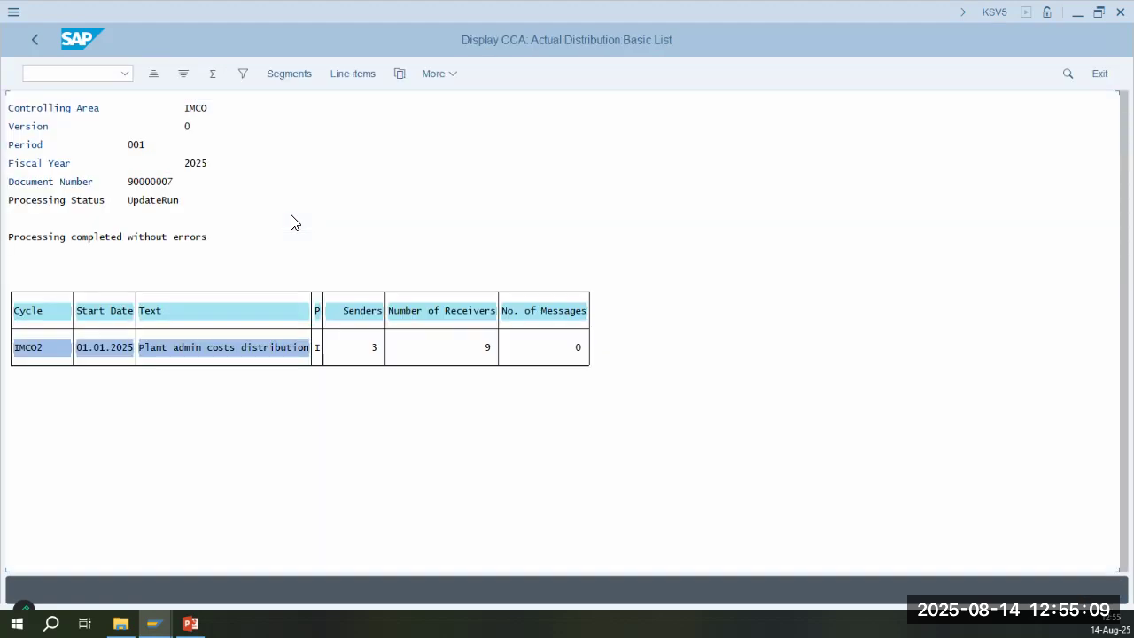
Display the line items posted by the update run and return to the distribution basic list
click(176, 237)
click(352, 73)
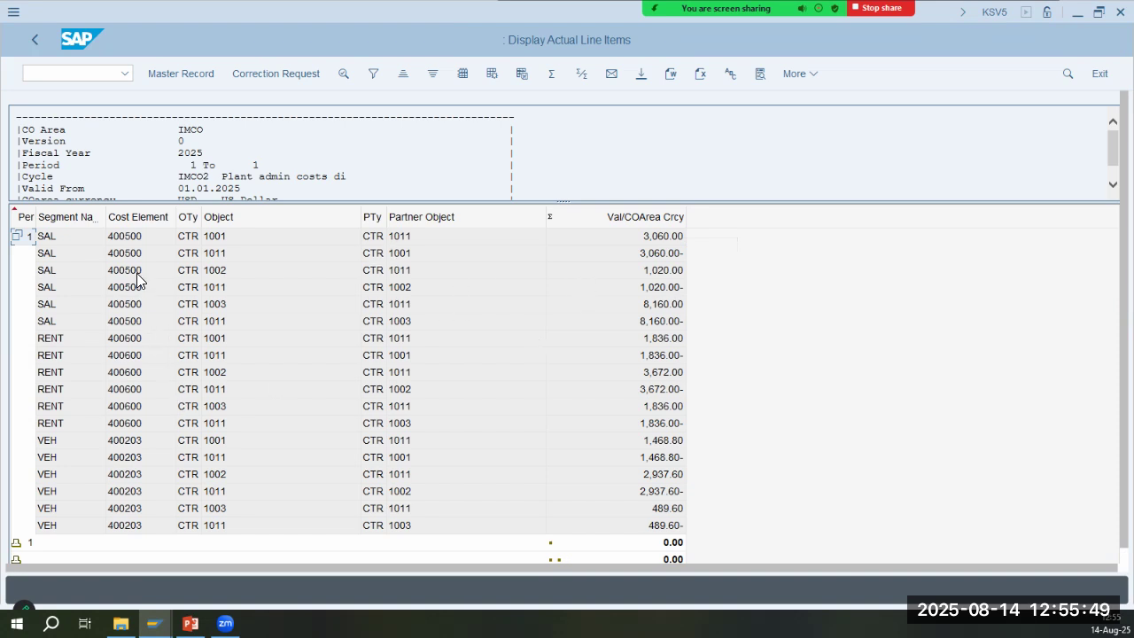
click(78, 72)
click(37, 41)
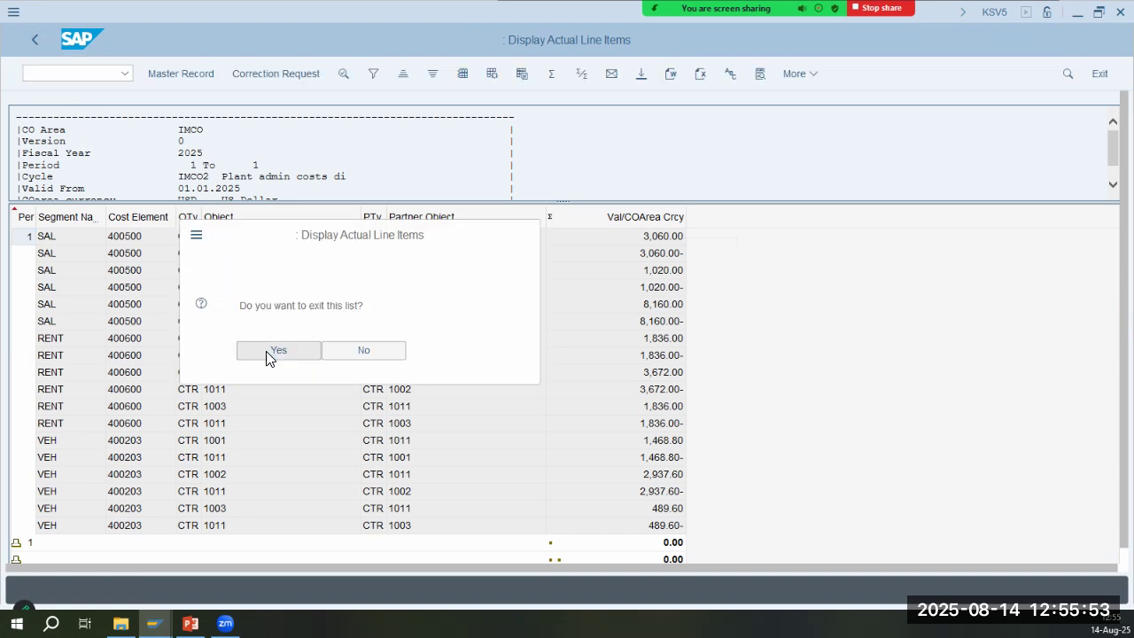
click(276, 350)
Switch to PowerPoint and show slide 17 on allocation by periodic reposting
key(alt+Tab)
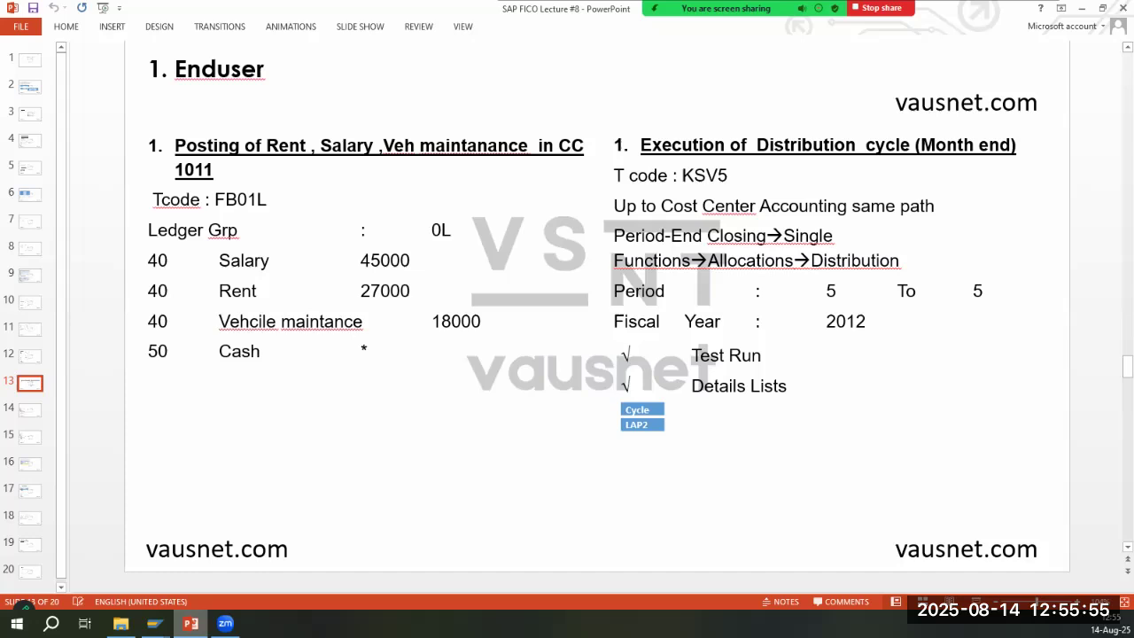
click(29, 493)
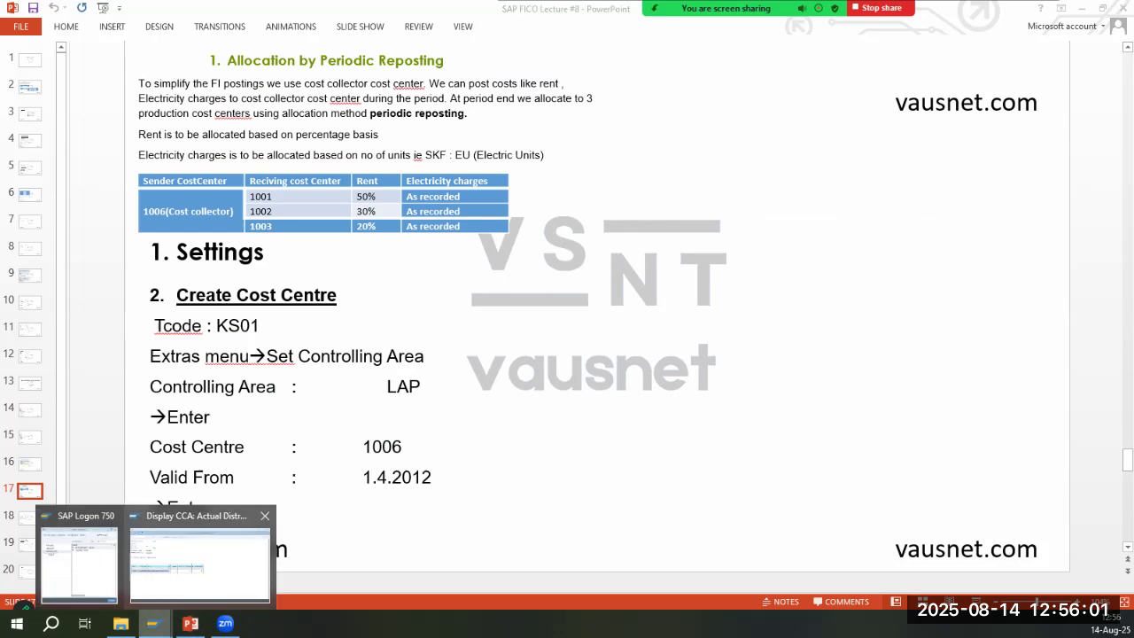
Switch to SAP, start transaction KS01 and begin creating cost center 1006, valid from 01.01.2025, in controlling area IMCO
click(209, 548)
click(53, 72)
text(/nks01)
key(Return)
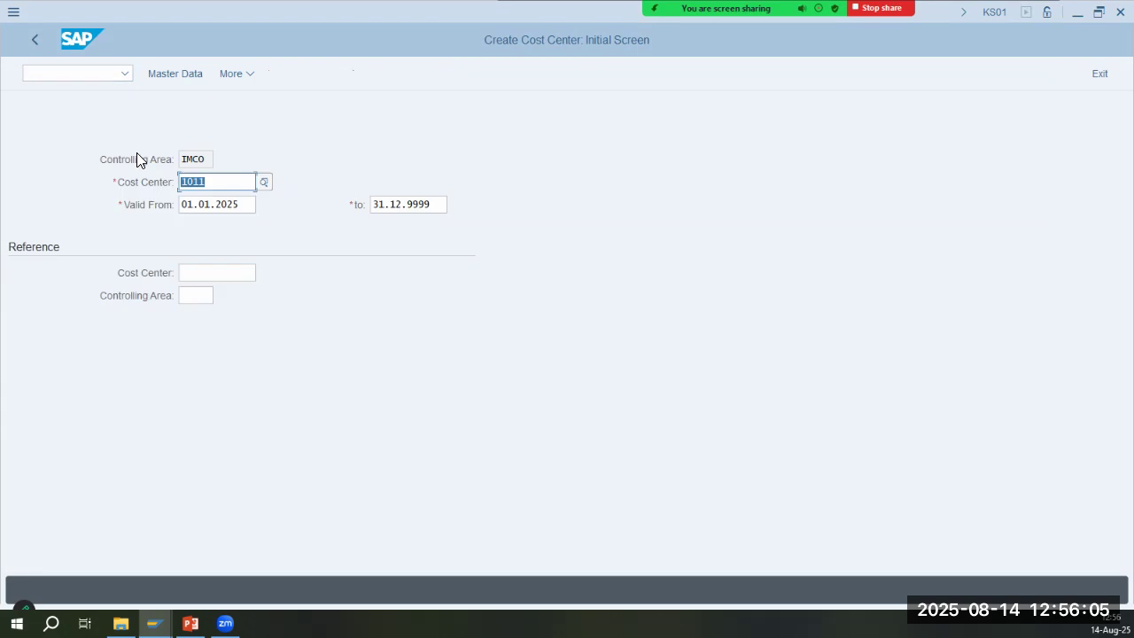
text(100)
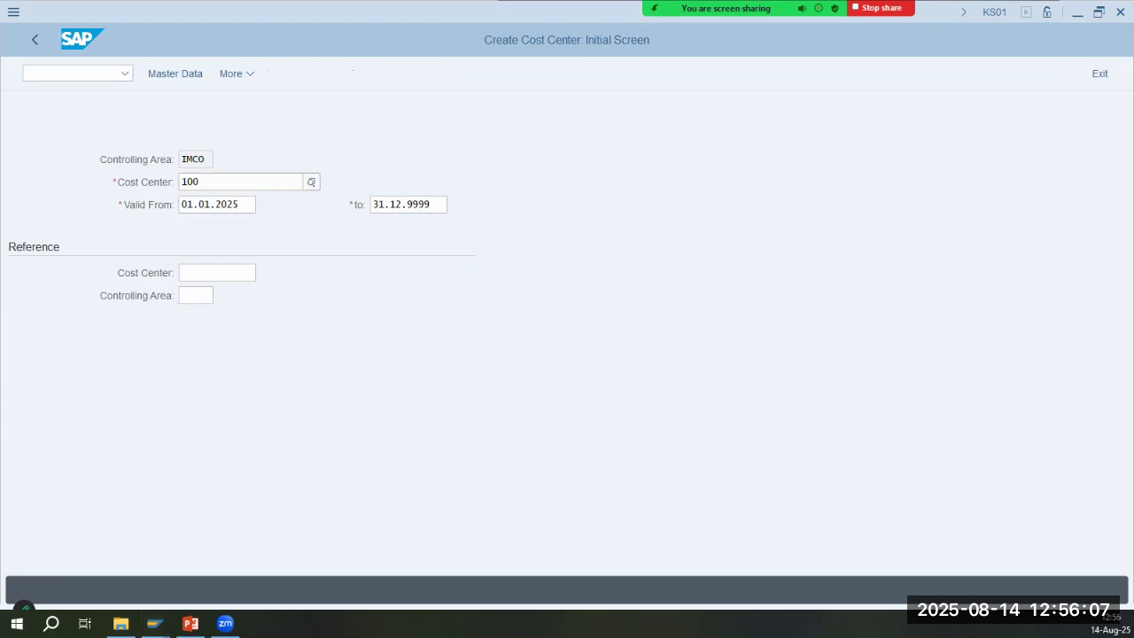
key(Tab)
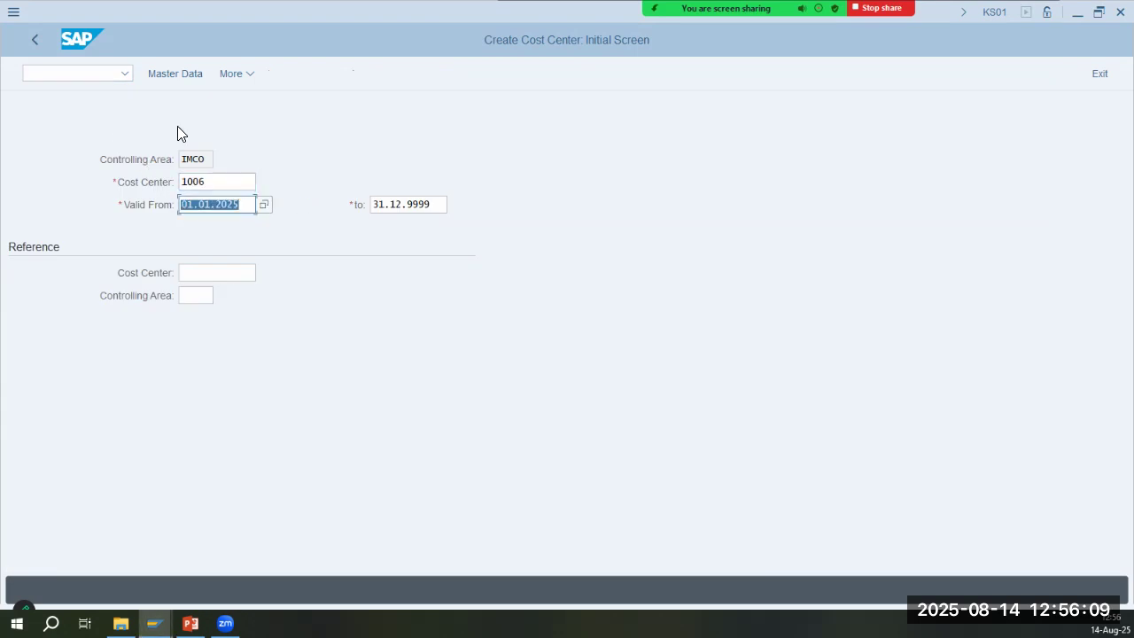
key(Return)
Following slide 18 in PowerPoint, enter Cost Collector as the cost center's name and description in SAP, and fill in the person responsible
click(190, 622)
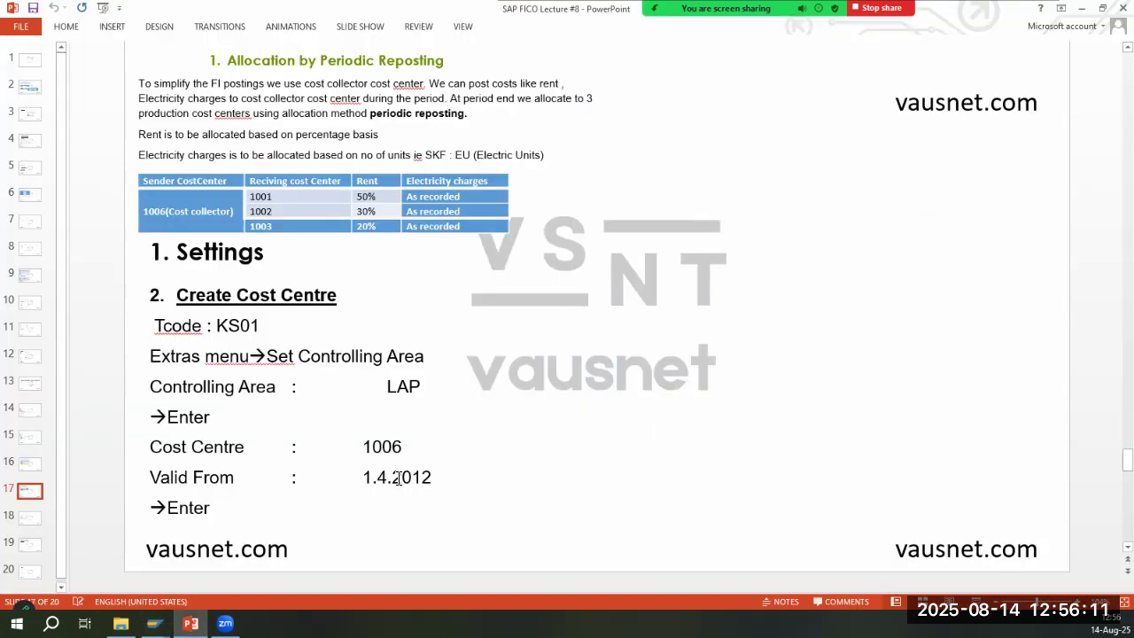
scroll(410, 456, down, 3)
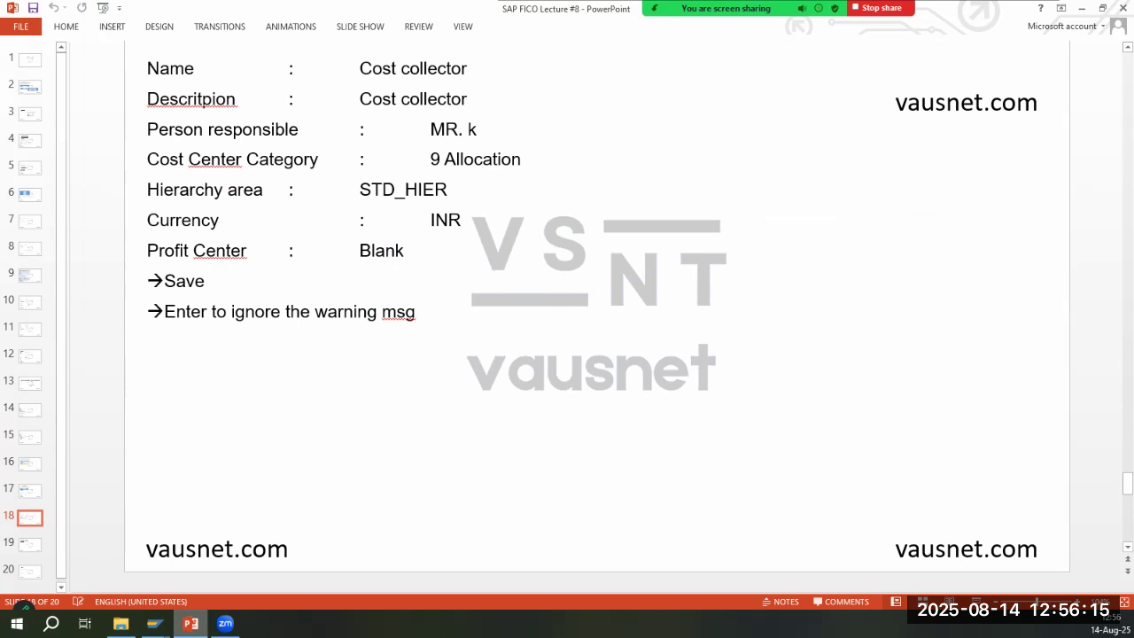
key(alt+Tab)
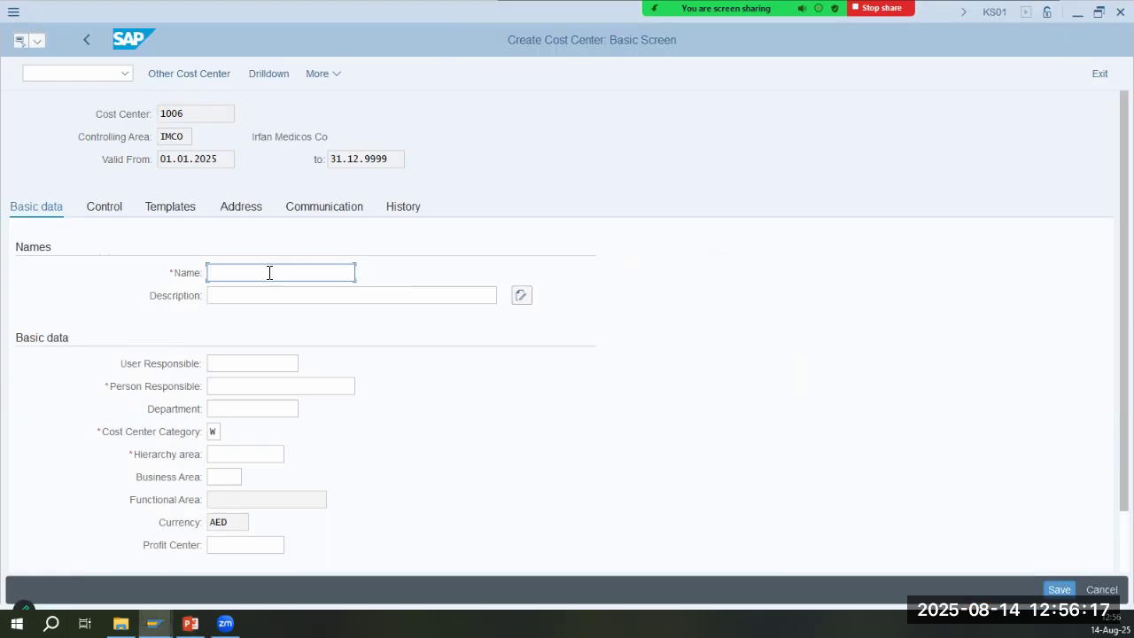
text(Cost Collector)
key(Tab)
text(Cost Collector)
key(Tab)
key(Tab)
key(Tab)
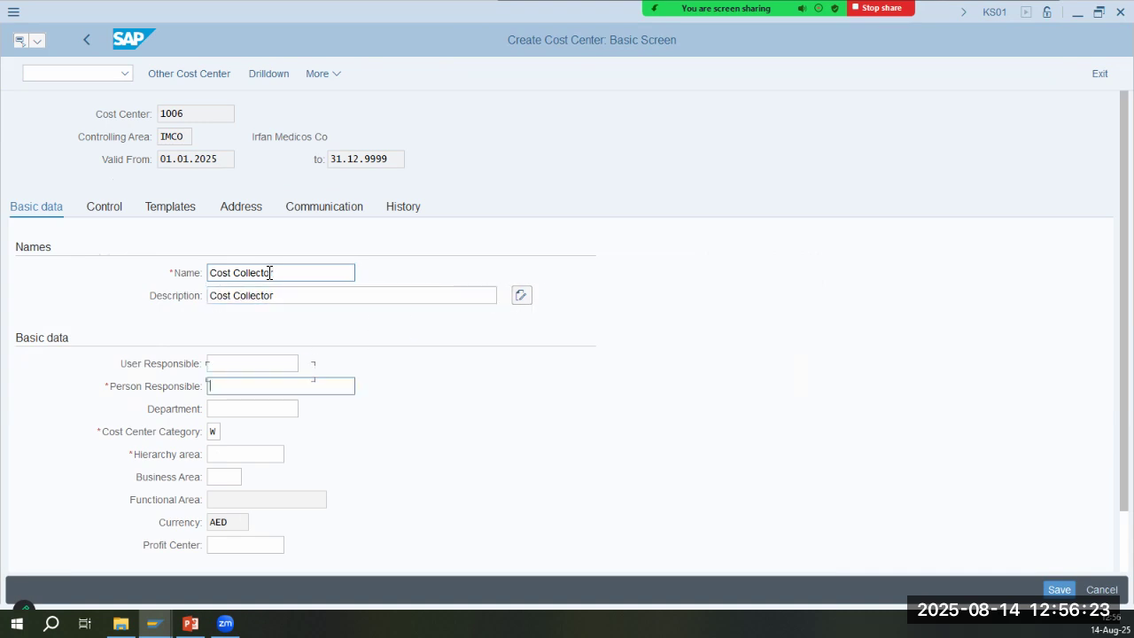
text(Jim)
key(Tab)
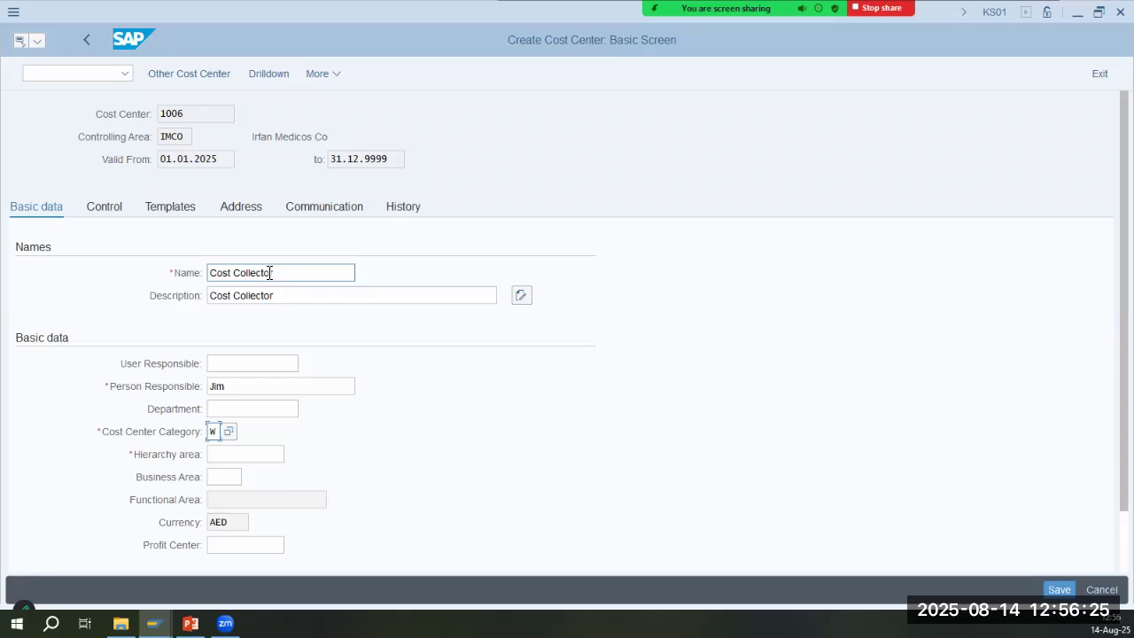
Assign cost center category 9 and hierarchy area IMCO, leave the profit center blank, and save the cost center
click(229, 432)
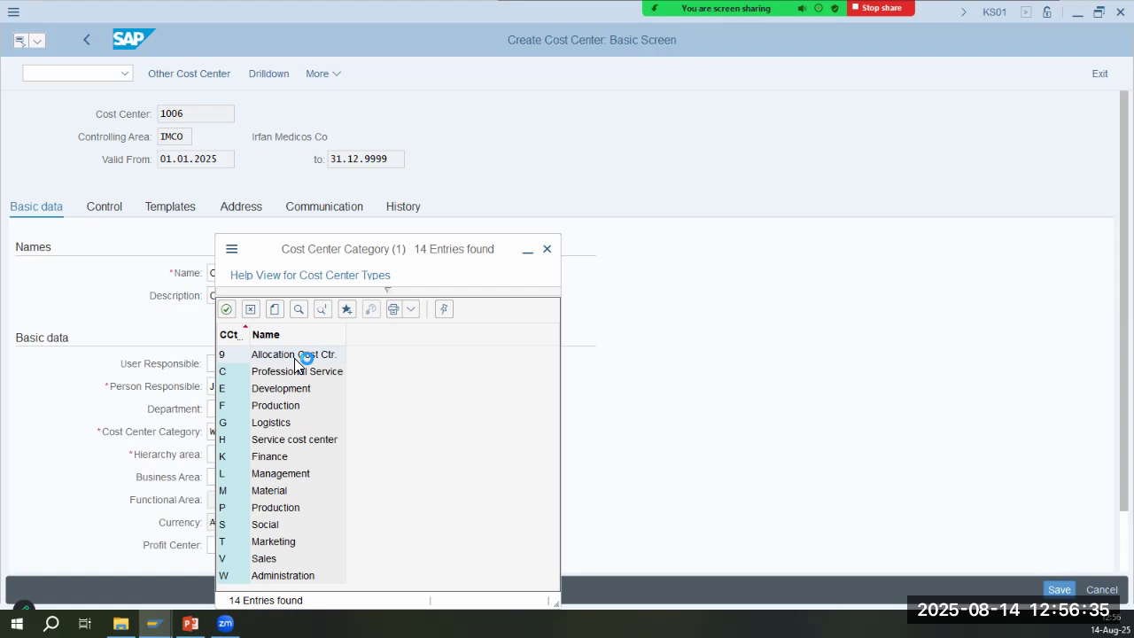
double_click(294, 357)
click(190, 624)
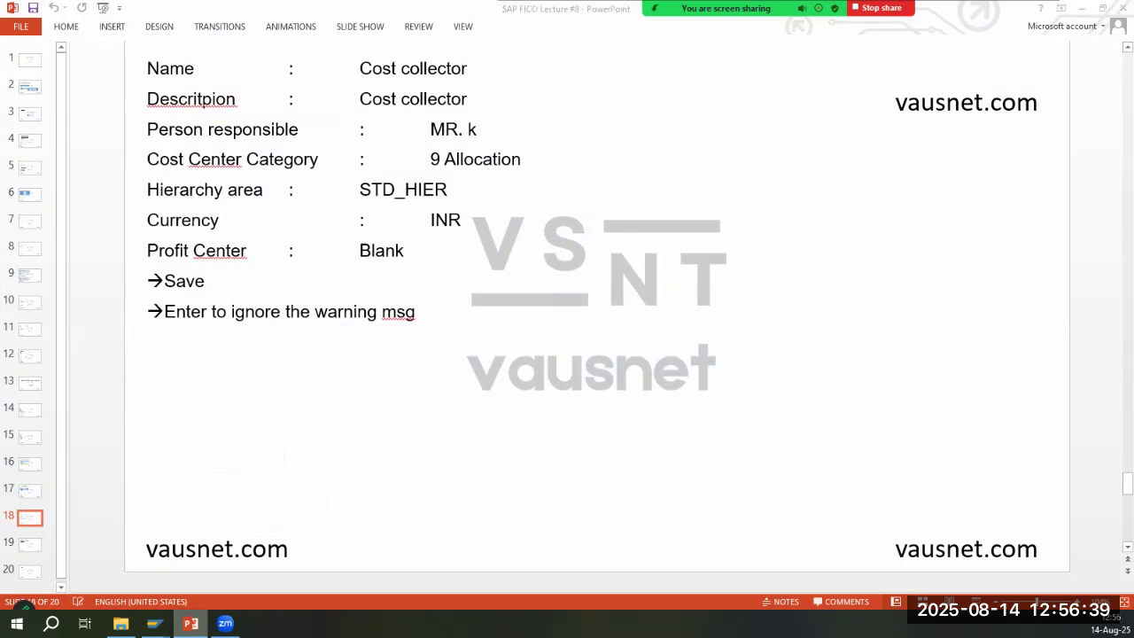
click(154, 624)
click(245, 455)
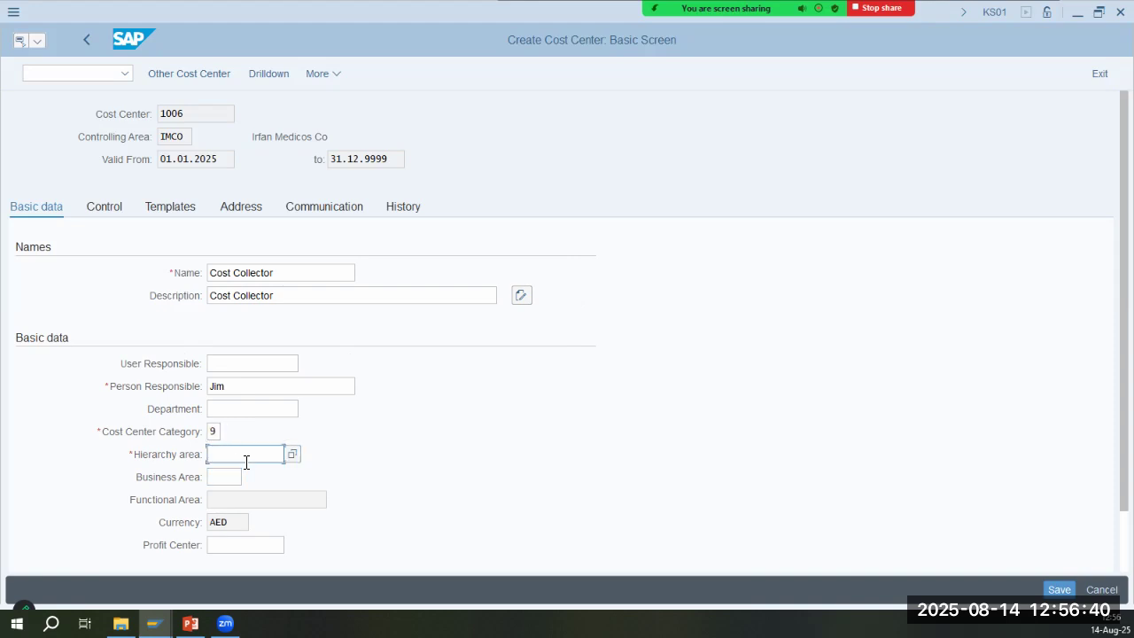
click(293, 454)
click(246, 545)
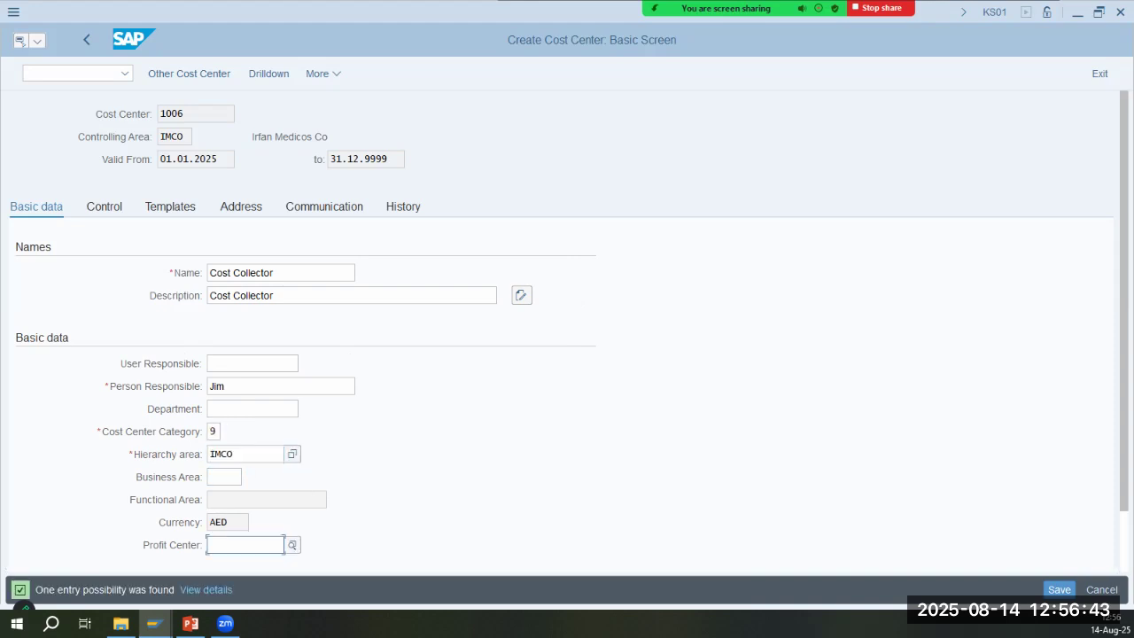
key(Return)
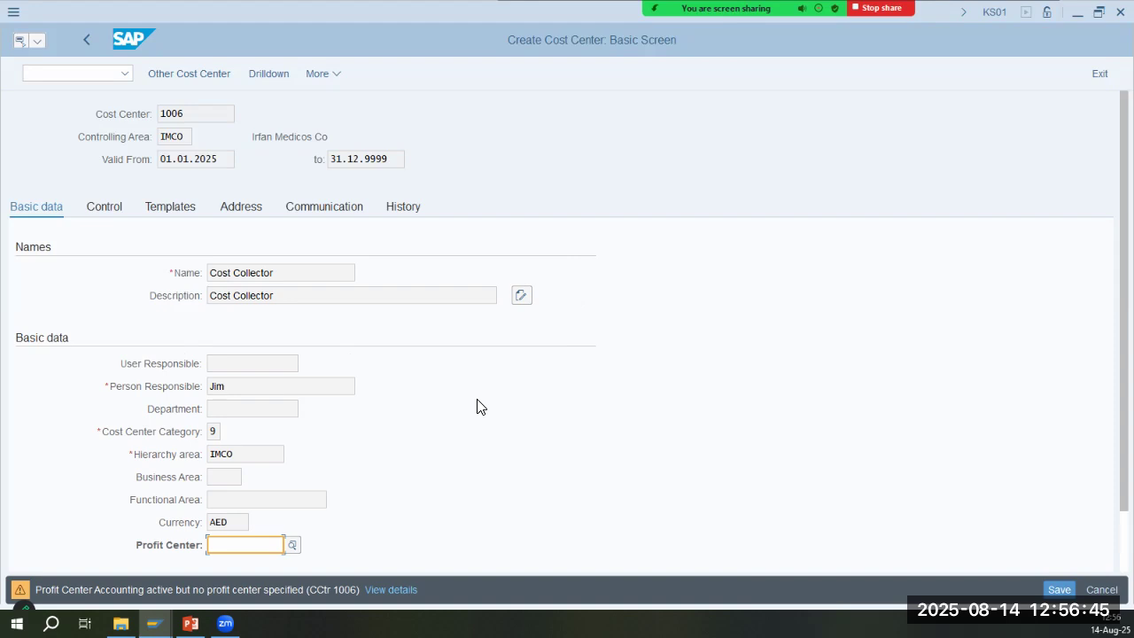
key(Return)
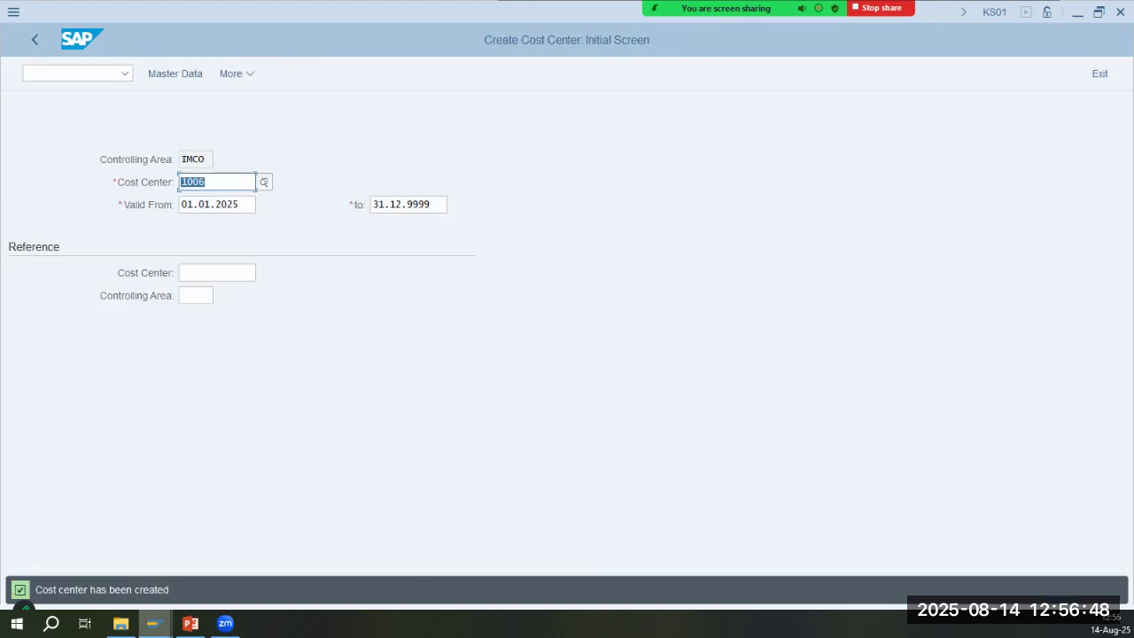
Switch to PowerPoint and show the G/L account number for electricity charges on slide 19
click(191, 624)
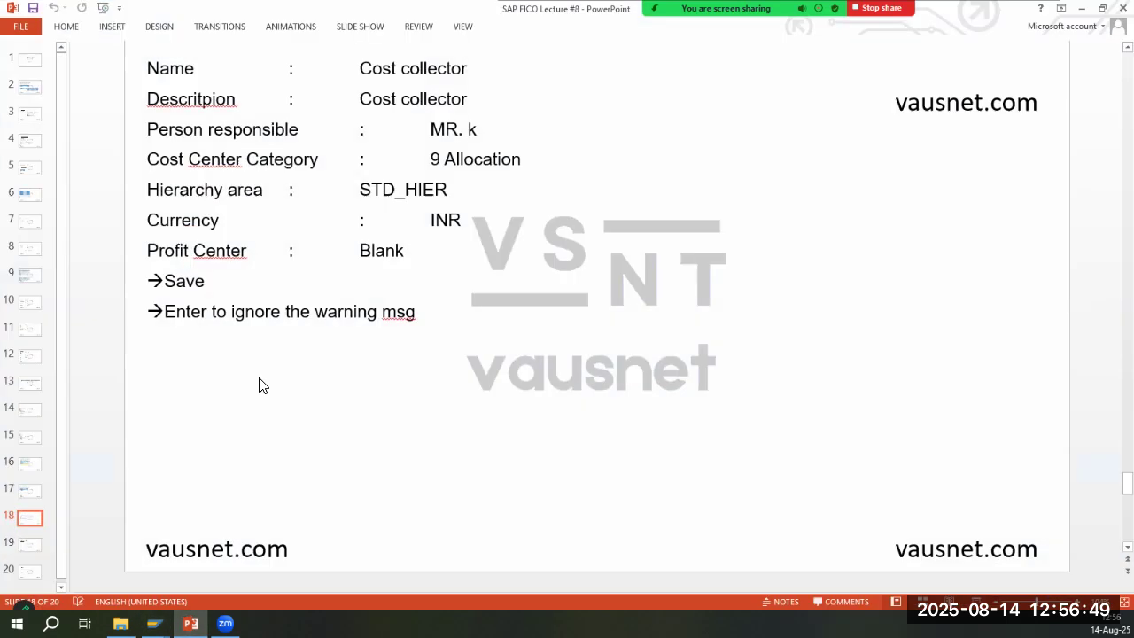
click(29, 544)
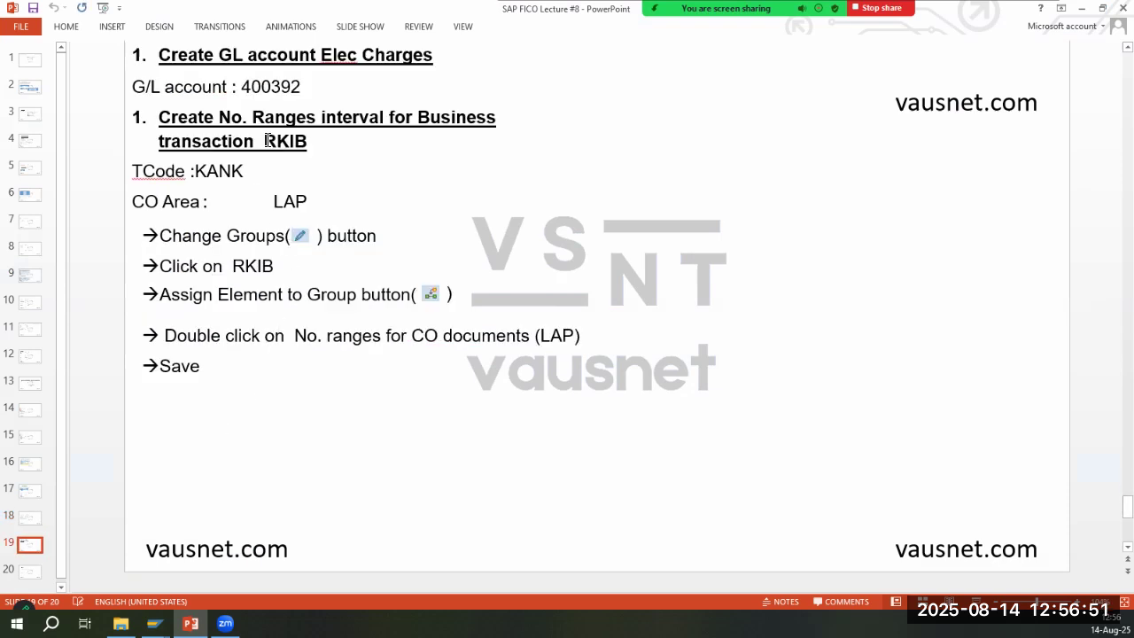
click(271, 86)
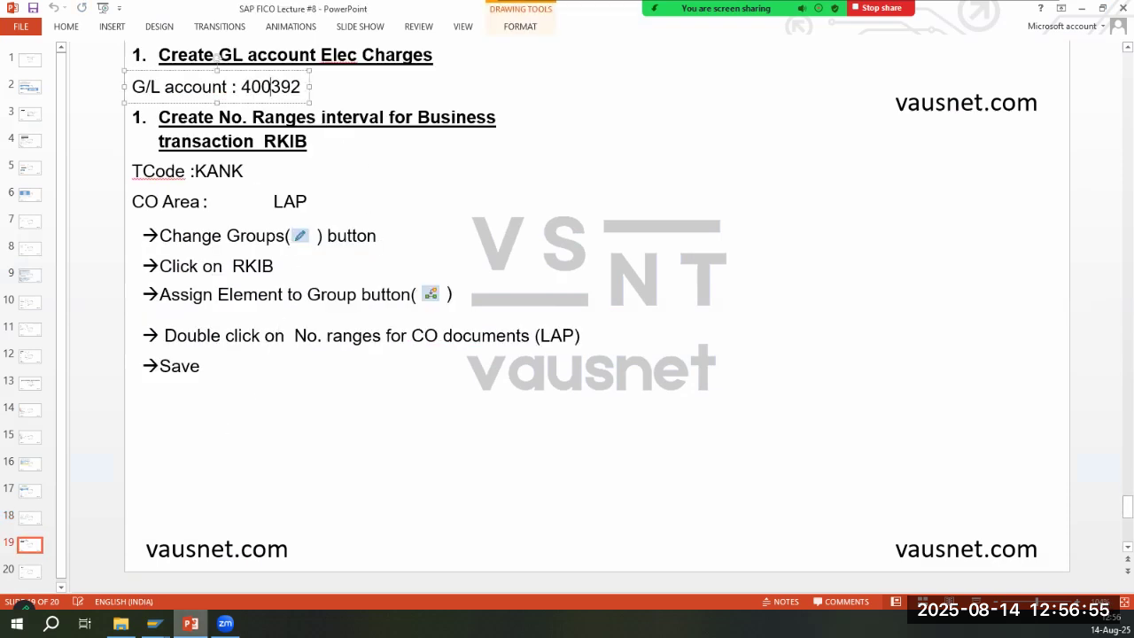
In SAP, start transaction FS00 and copy the Vehicle Maintenance expense account to new G/L account 400392 in company code IMCO
click(155, 624)
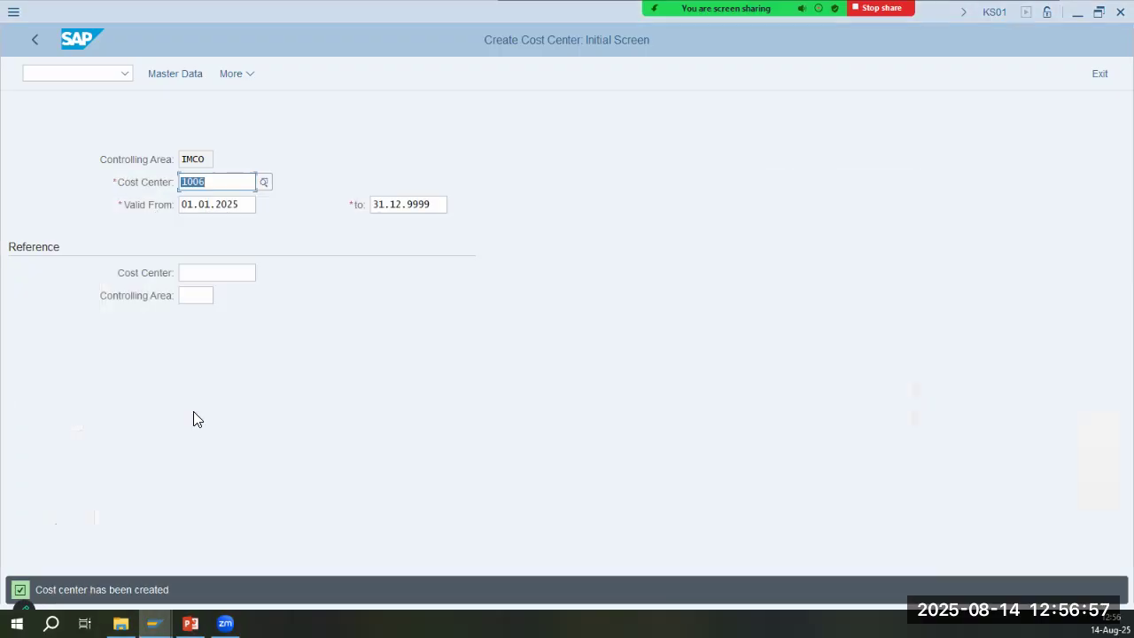
click(56, 74)
text(/nfs00)
key(Return)
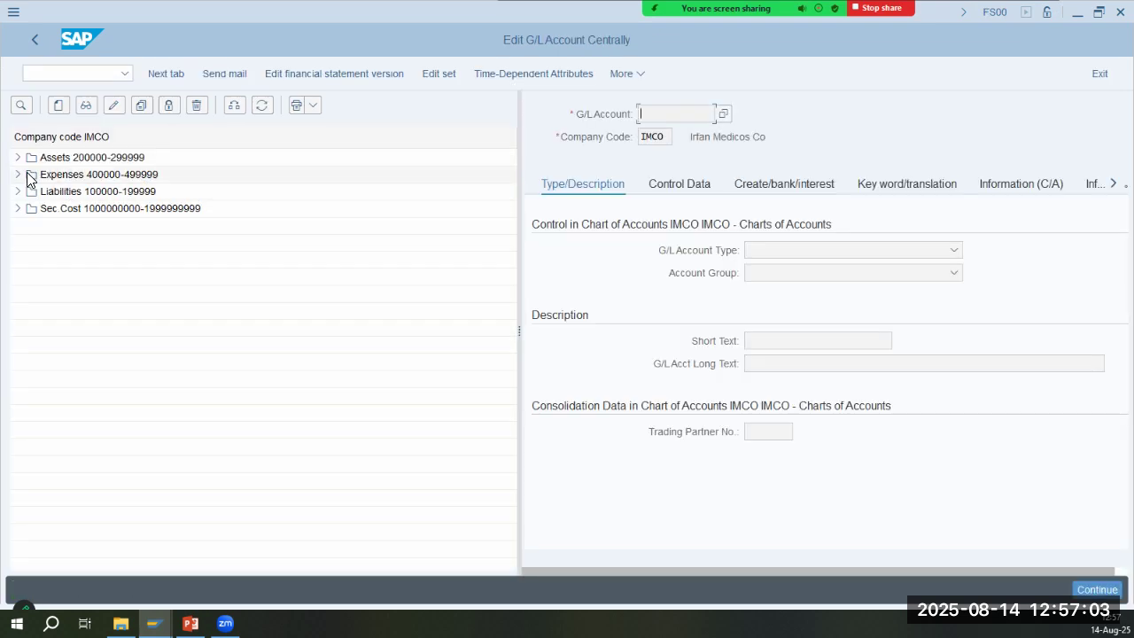
click(18, 174)
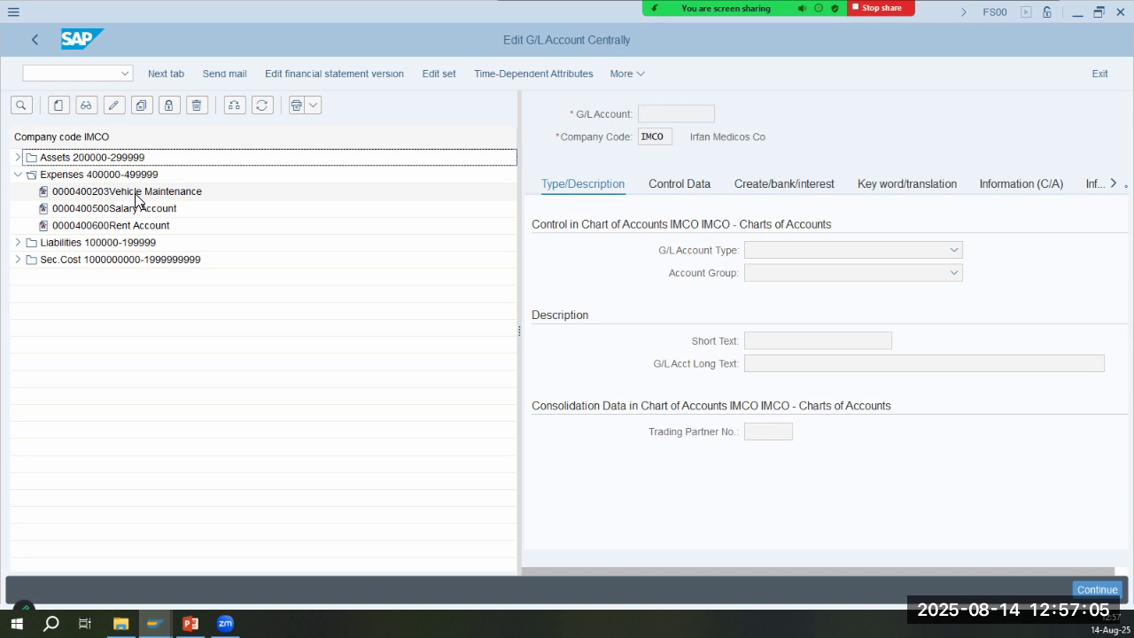
click(141, 105)
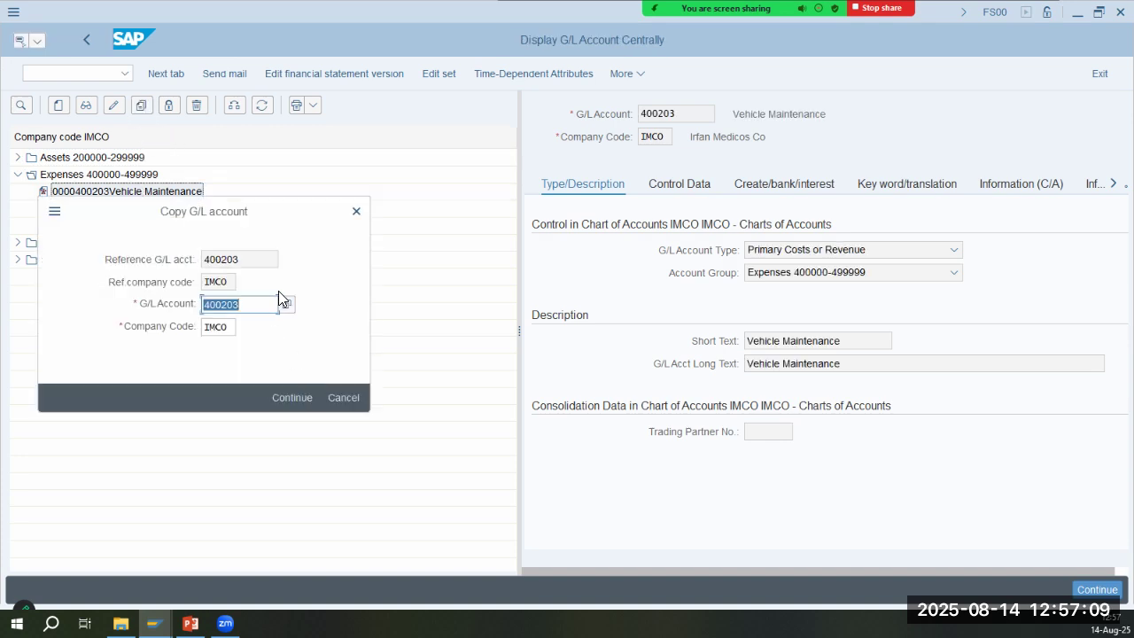
key(alt+Tab)
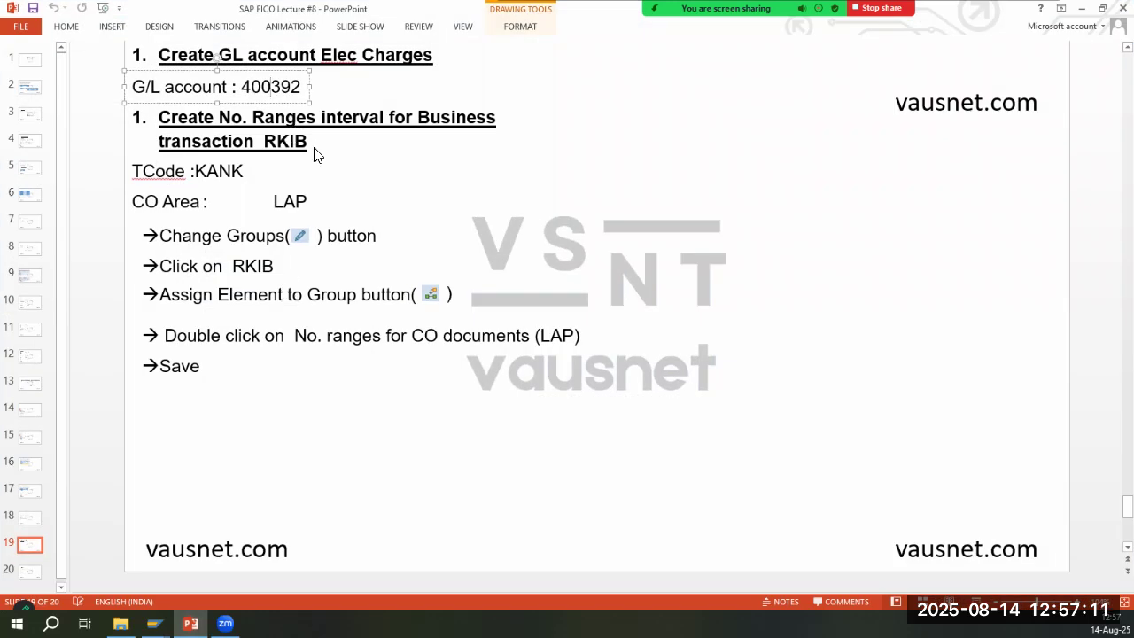
key(alt+Tab)
text(40039)
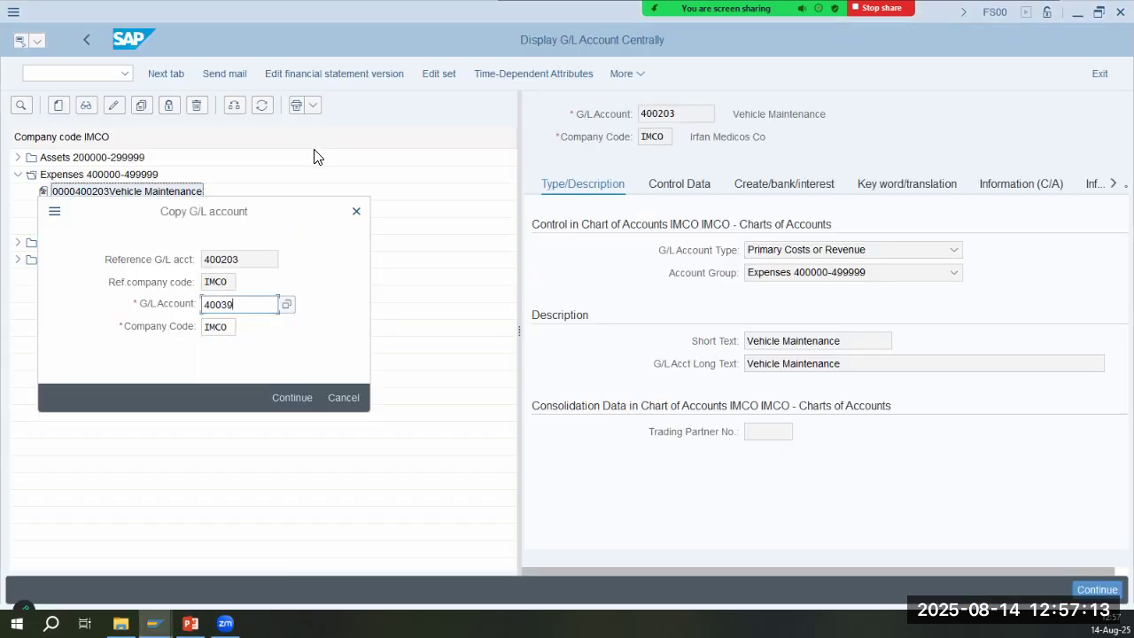
key(Return)
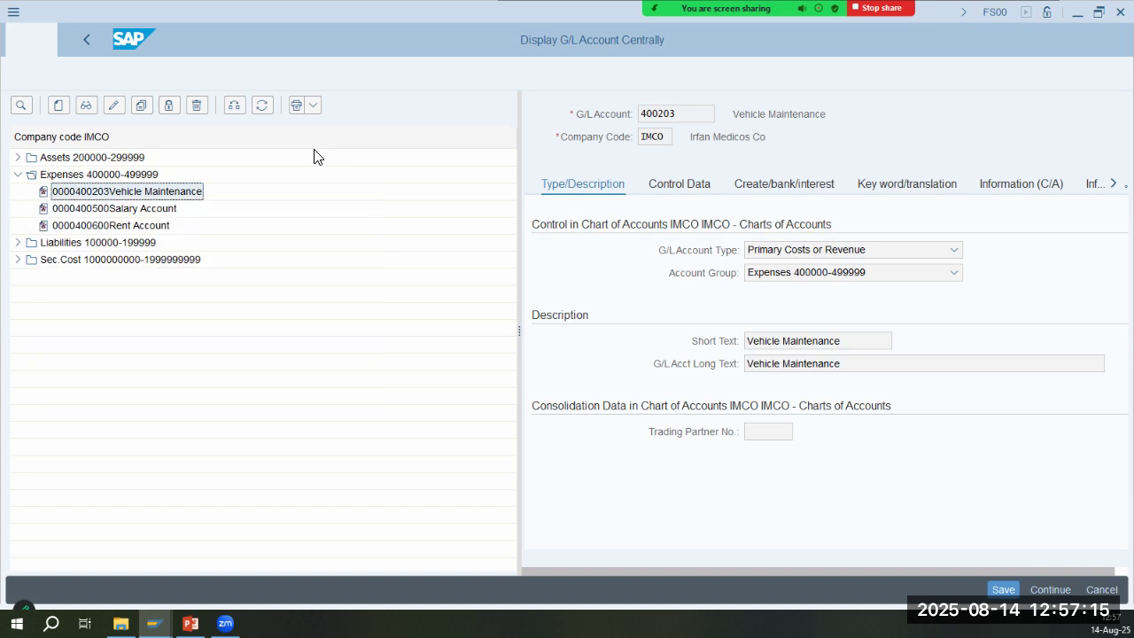
Replace the new G/L account's short text with Electricity Charges
drag(850, 340, 634, 344)
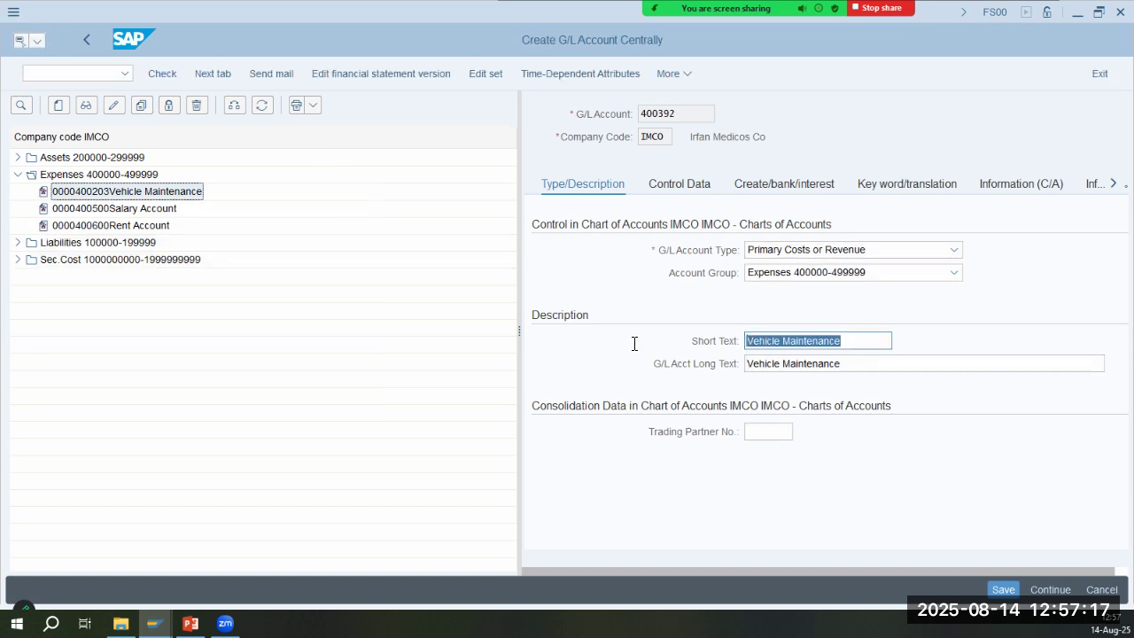
text(Electricy)
key(BackSpace)
text(ity charg)
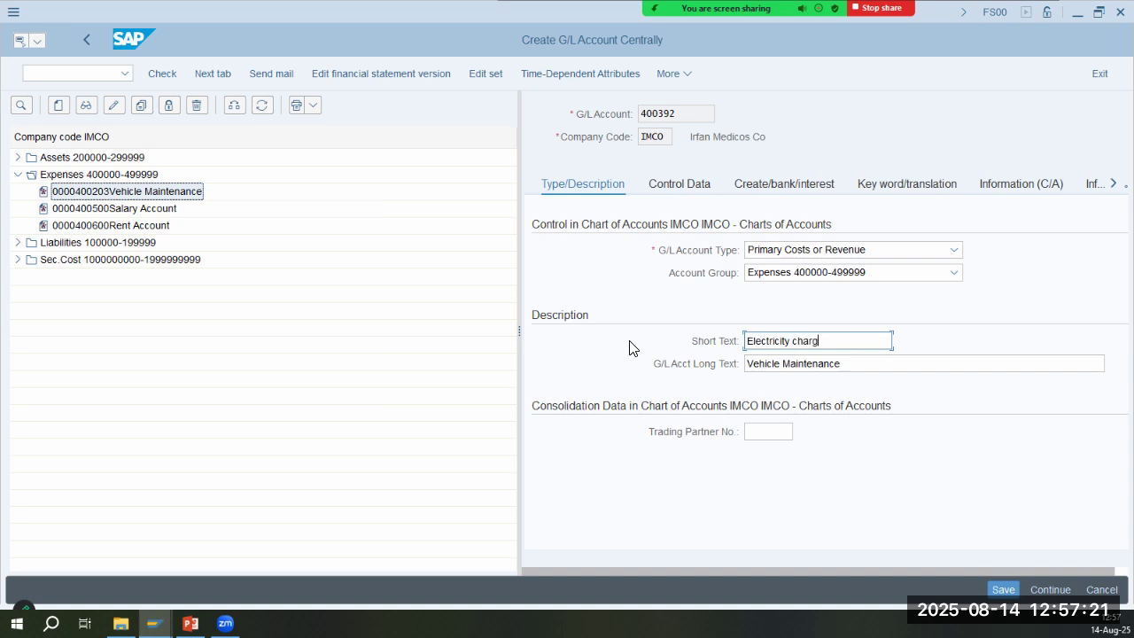
key(BackSpace)
key(BackSpace)
key(BackSpace)
text(Charges)
key(Tab)
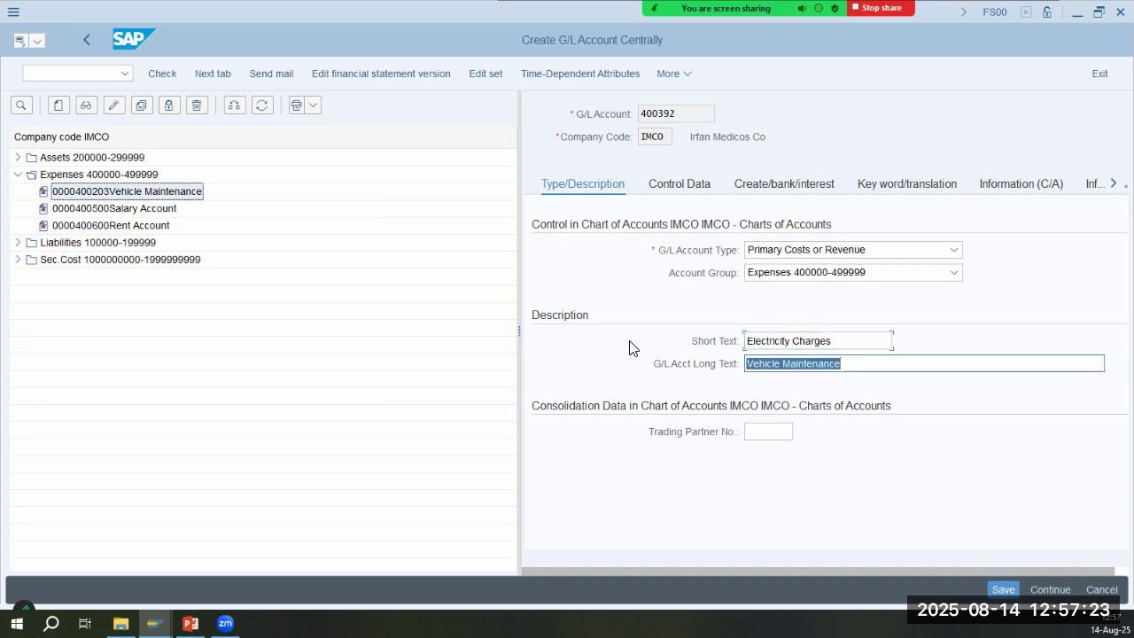
Set the G/L account's long text to Electricity Charges and save the account
key(alt+Tab)
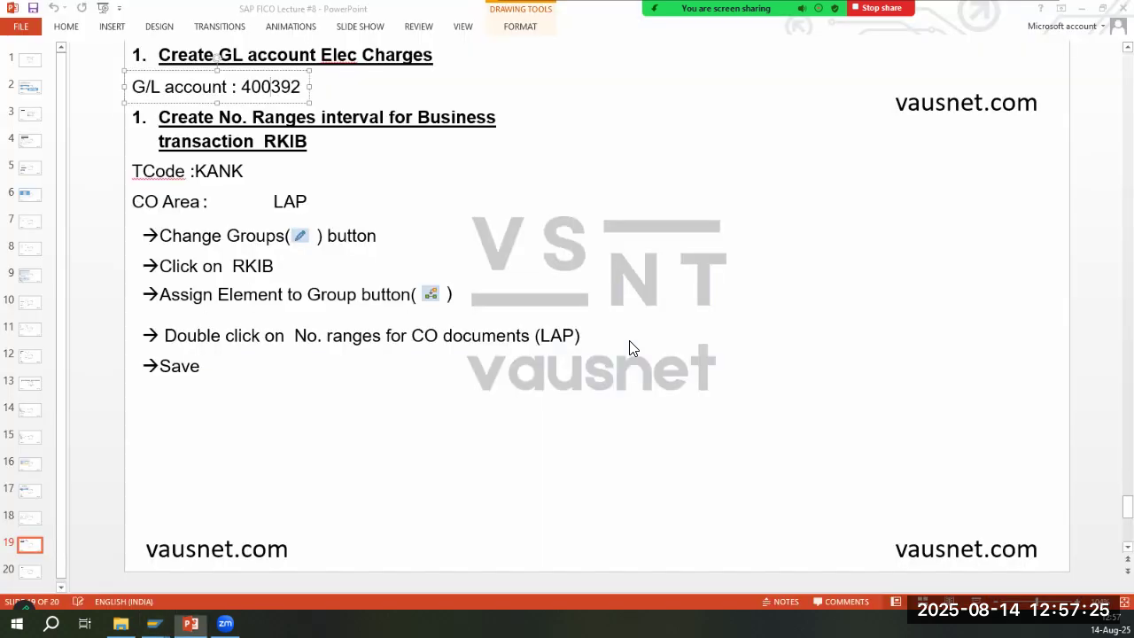
key(alt+Tab)
text(Electric)
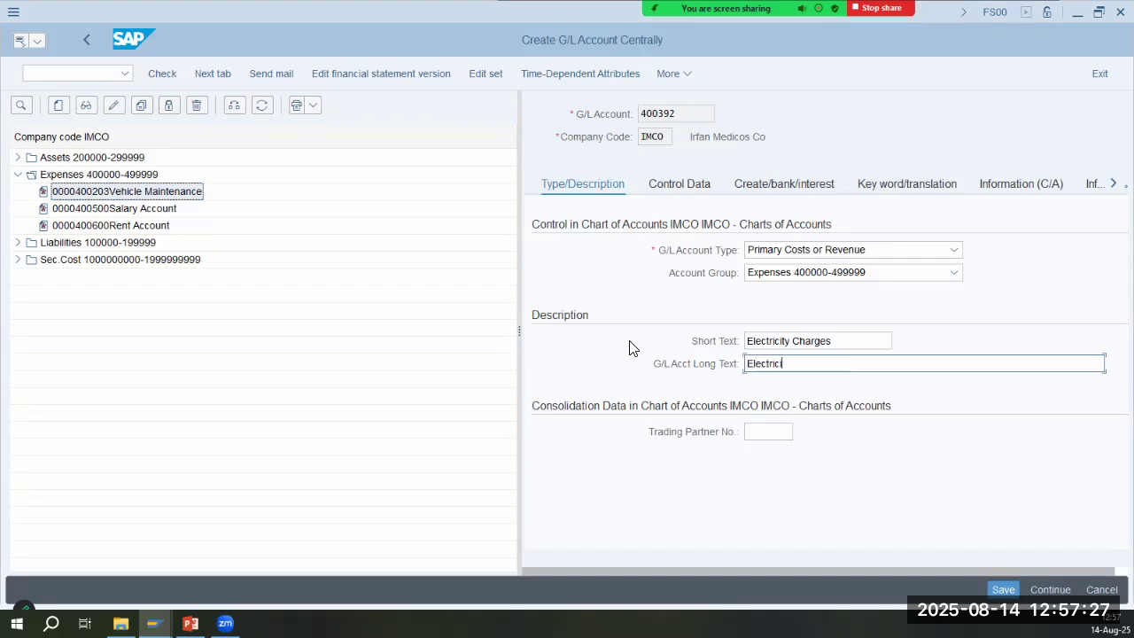
text(ity charg)
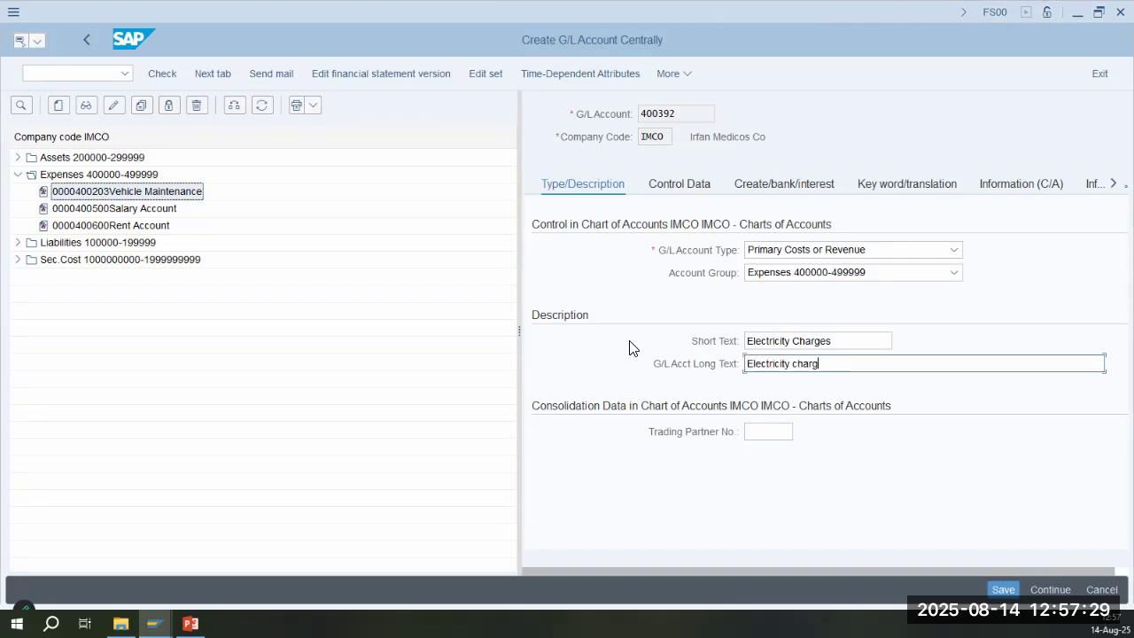
key(BackSpace)
text(Charges)
key(Return)
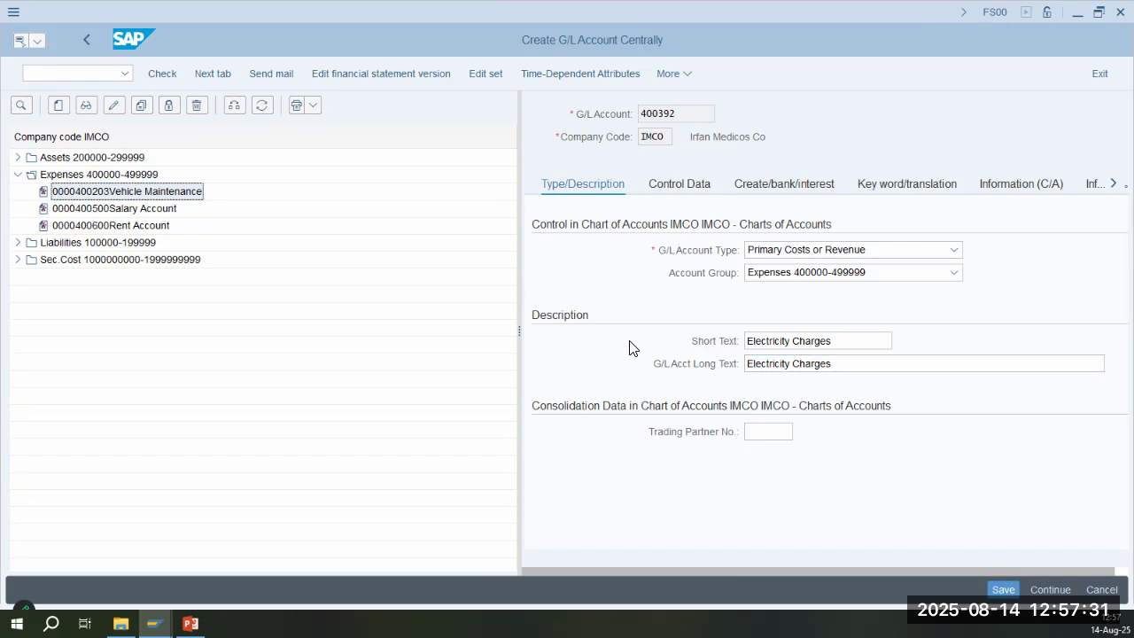
key(alt+Tab)
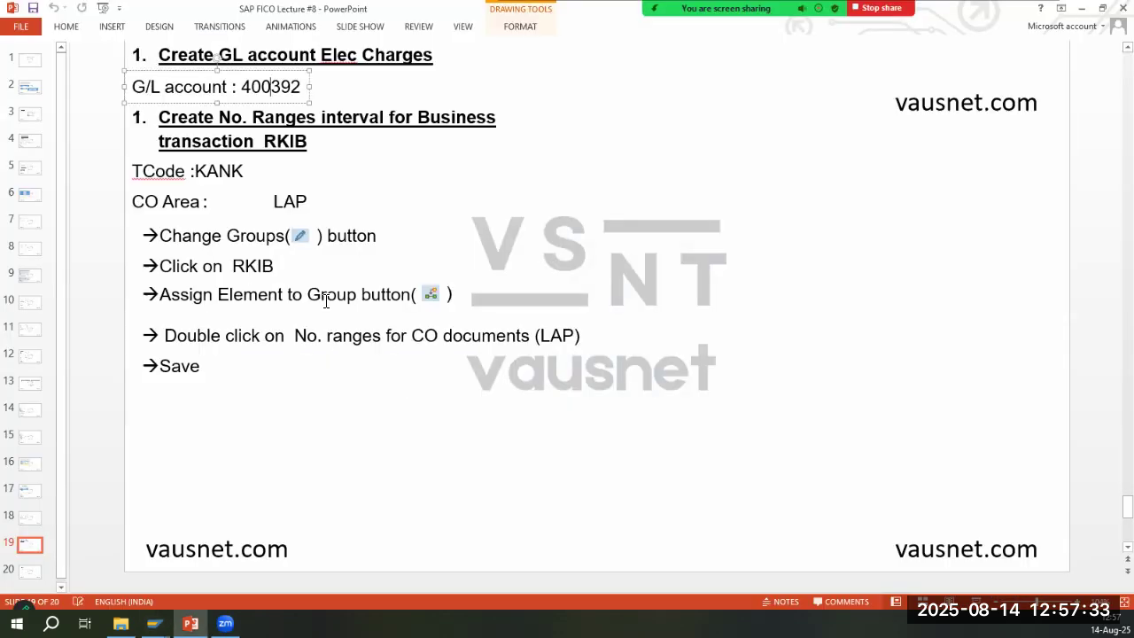
key(alt+Tab)
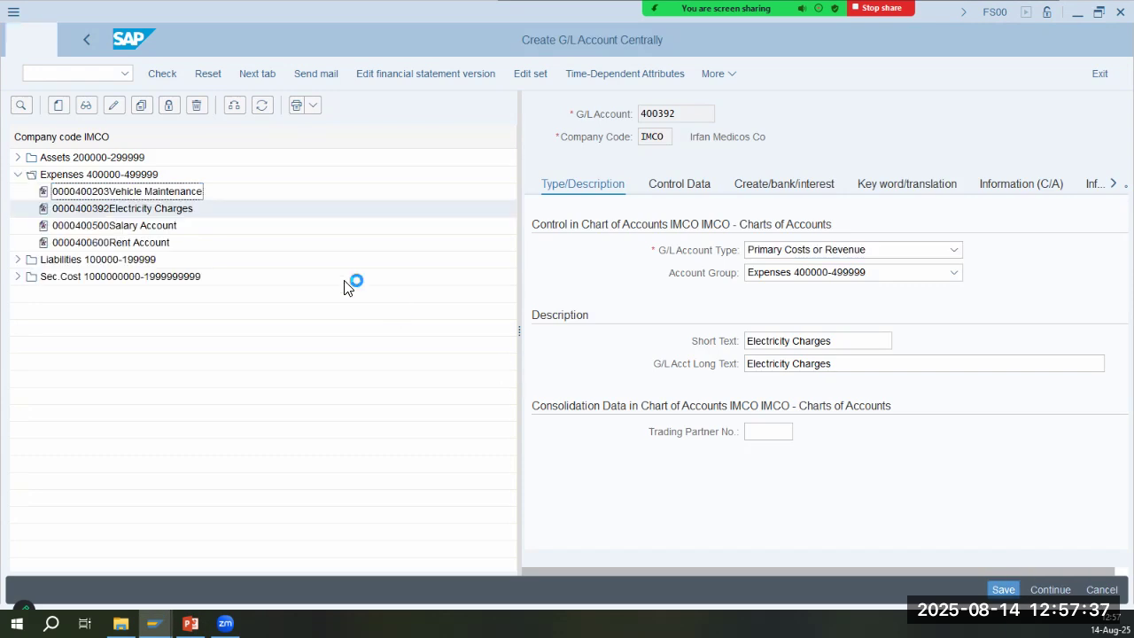
Start transaction KANK, enter CO area IMCO and open its number range groups for changing
key(alt+Tab)
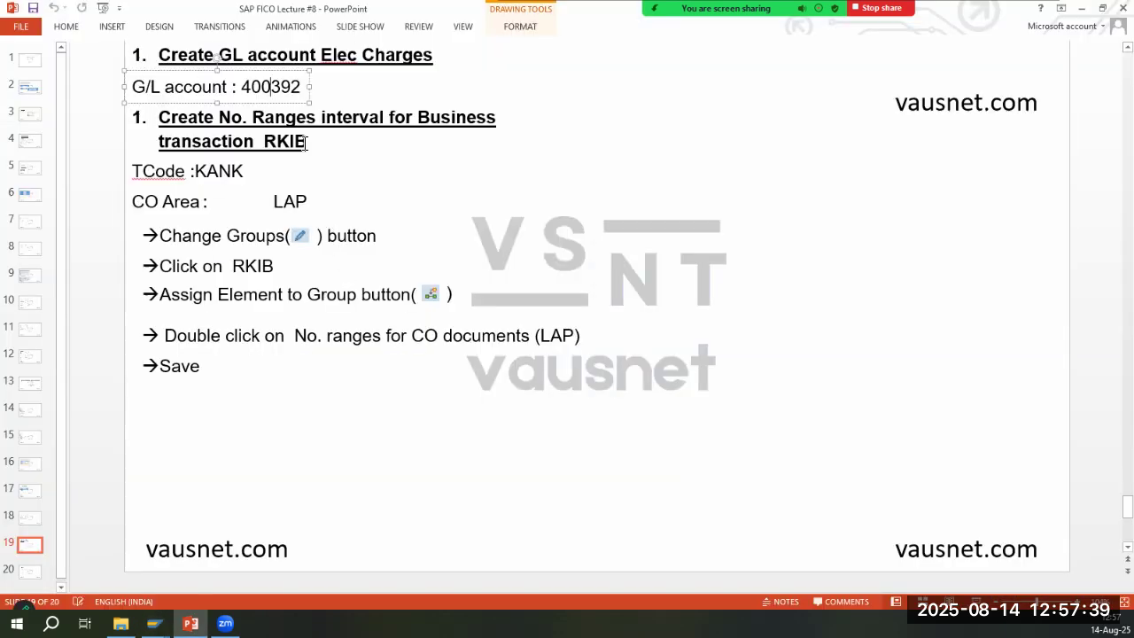
key(alt+Tab)
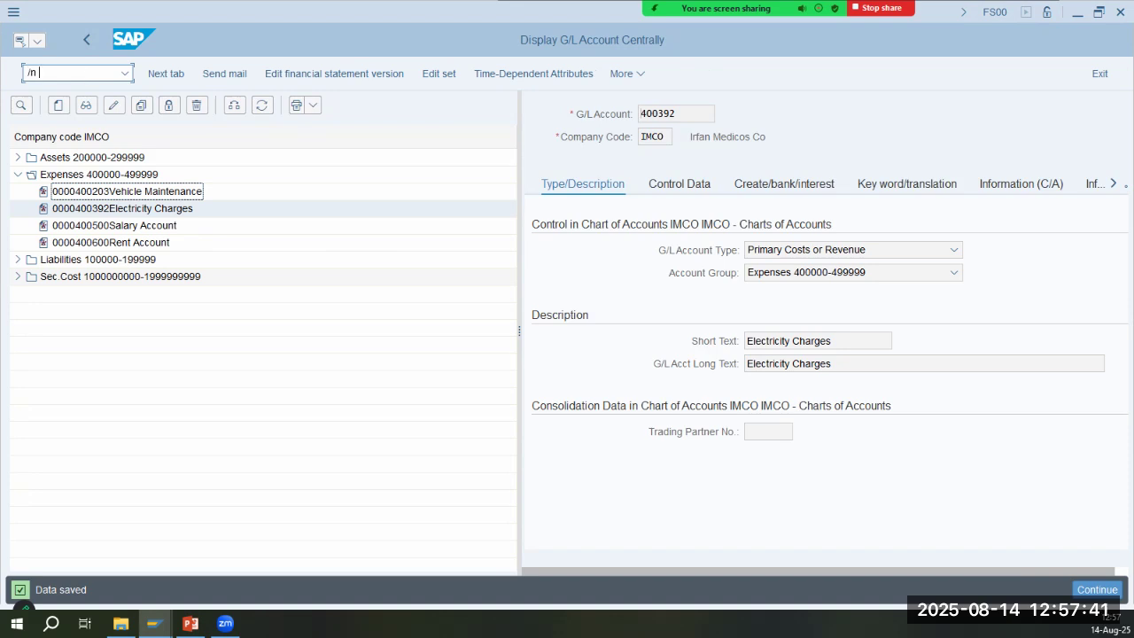
key(Return)
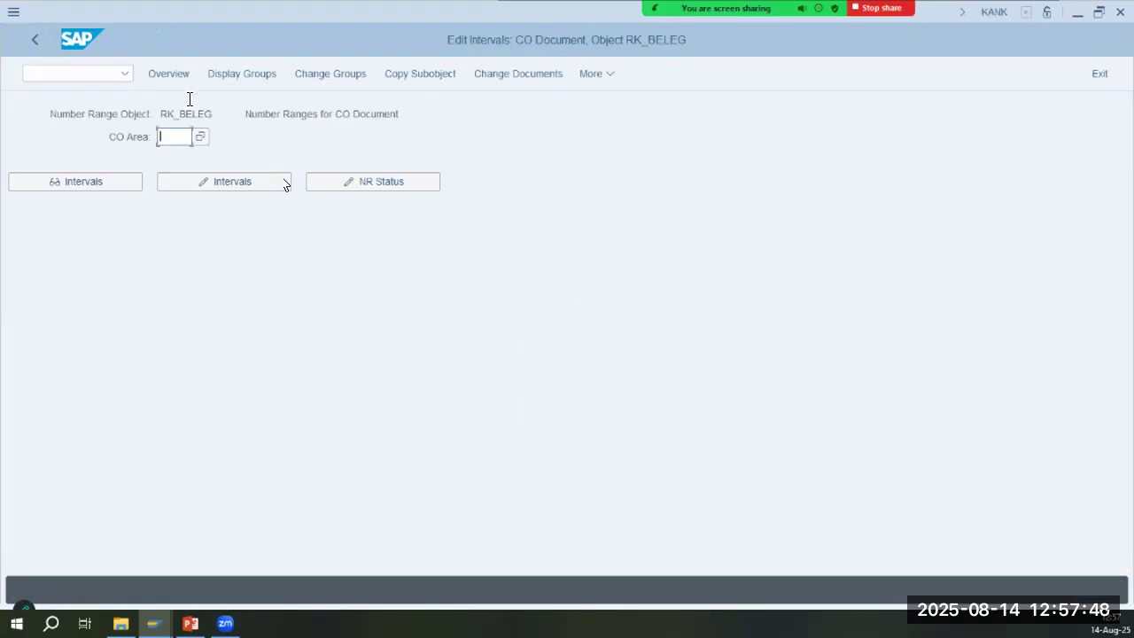
click(166, 136)
click(177, 158)
click(307, 73)
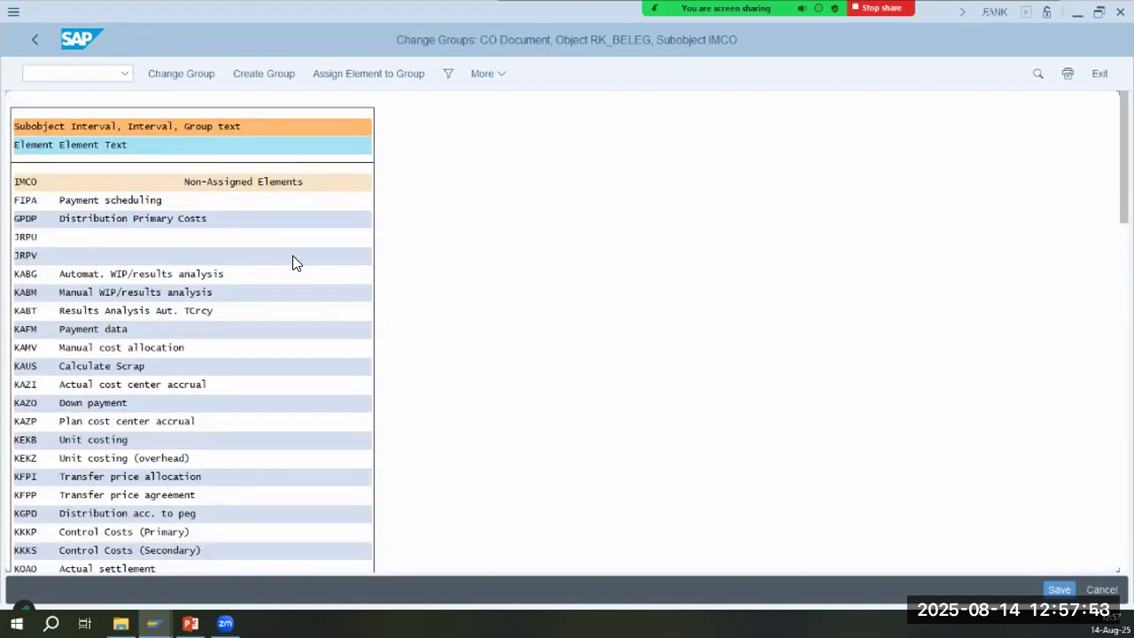
key(ctrl+f)
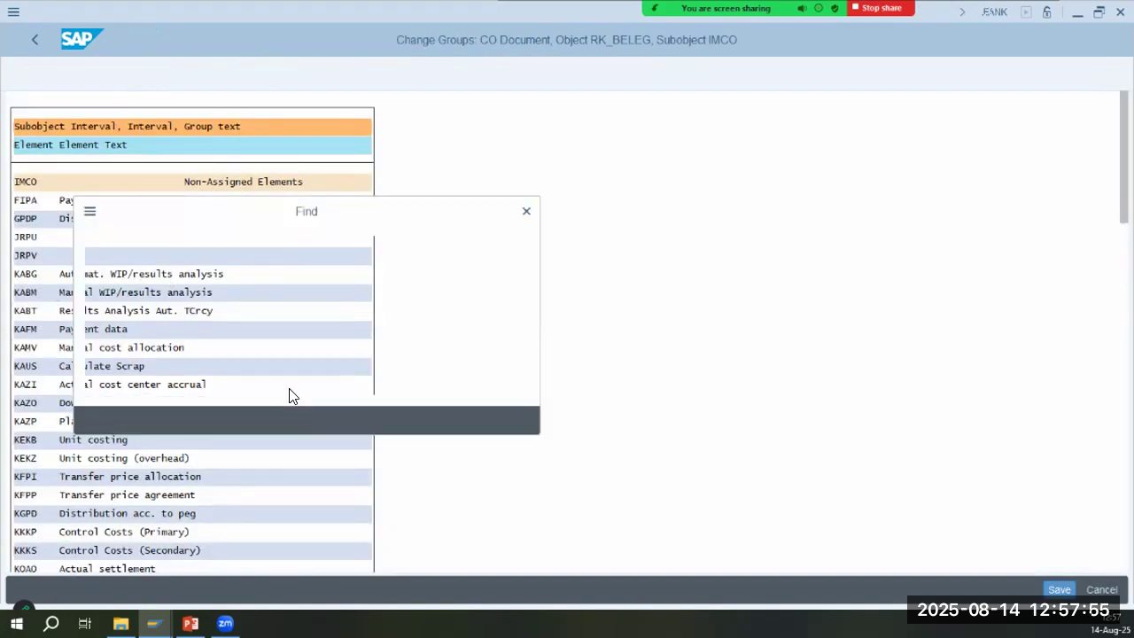
text(rkib)
key(Tab)
key(space)
key(Tab)
key(Tab)
text(999)
key(Return)
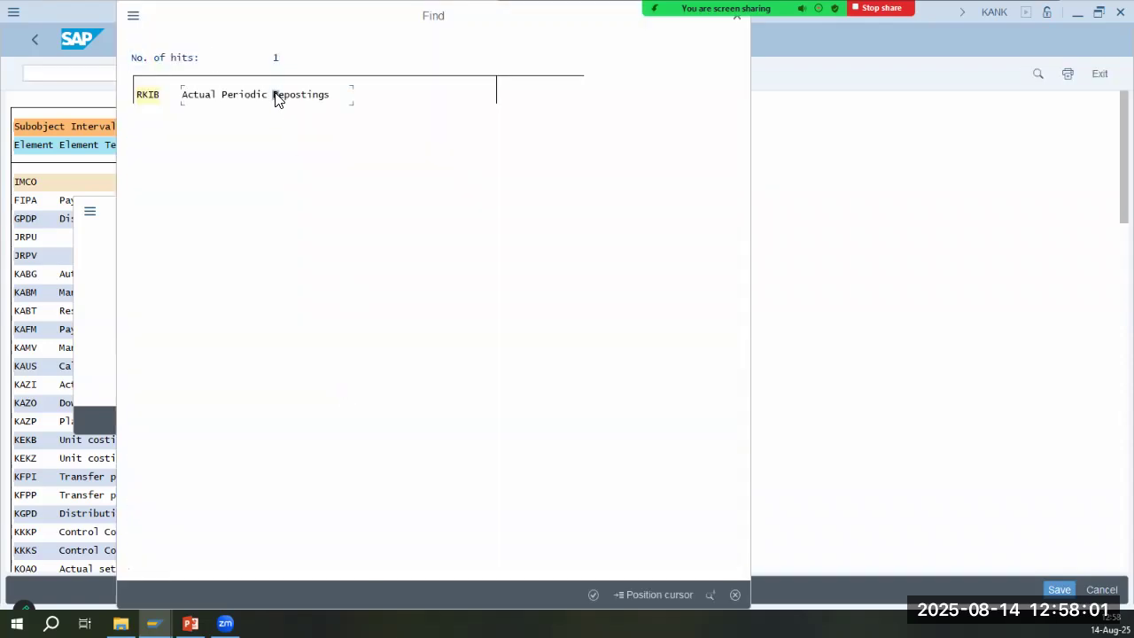
key(Return)
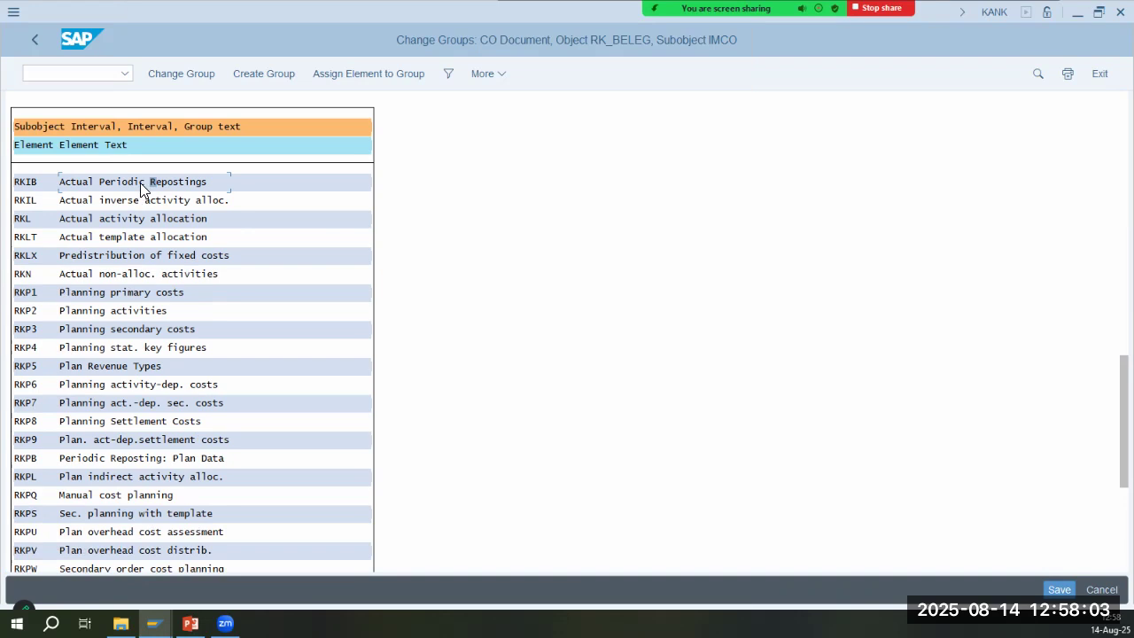
click(368, 73)
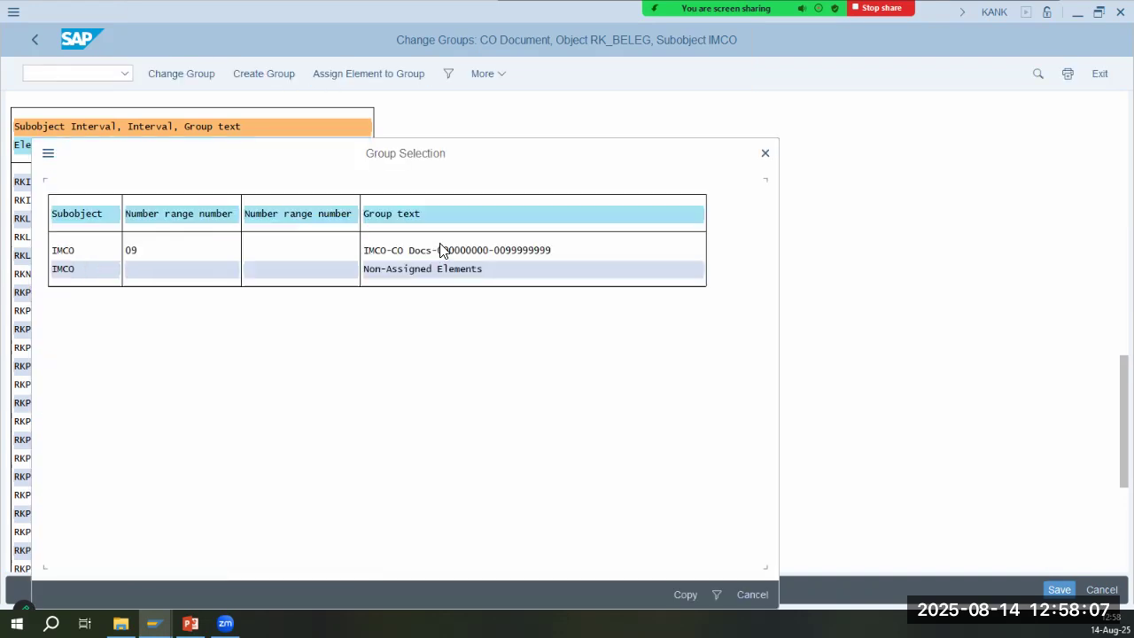
double_click(441, 250)
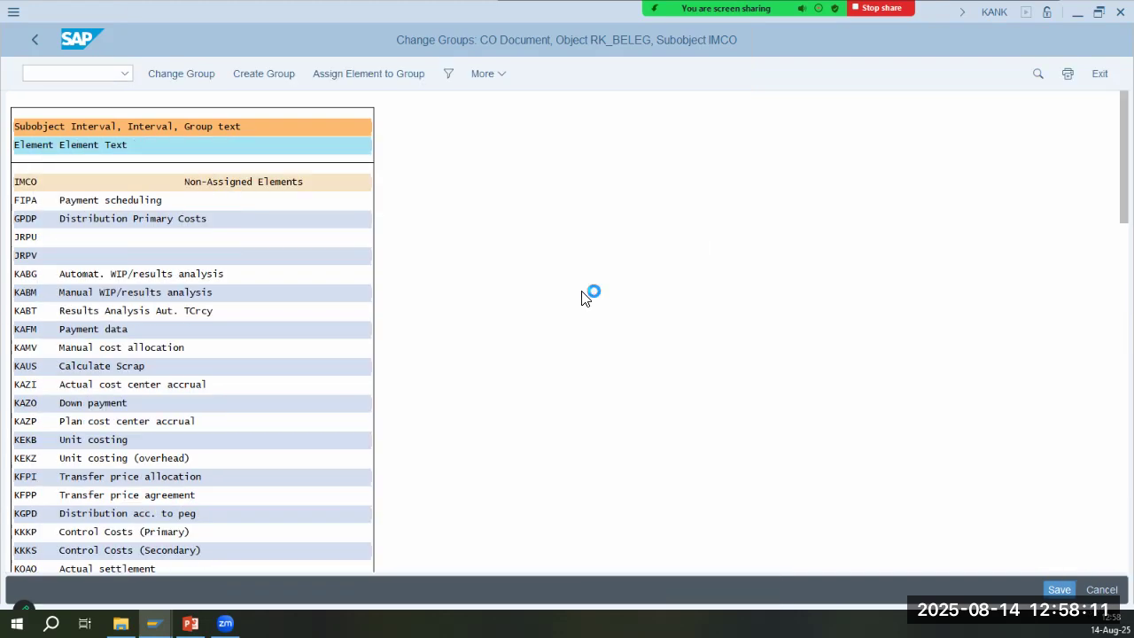
Review the business transactions assigned to IMCO number range group 09 and save the group assignments
scroll(473, 494, down, 10)
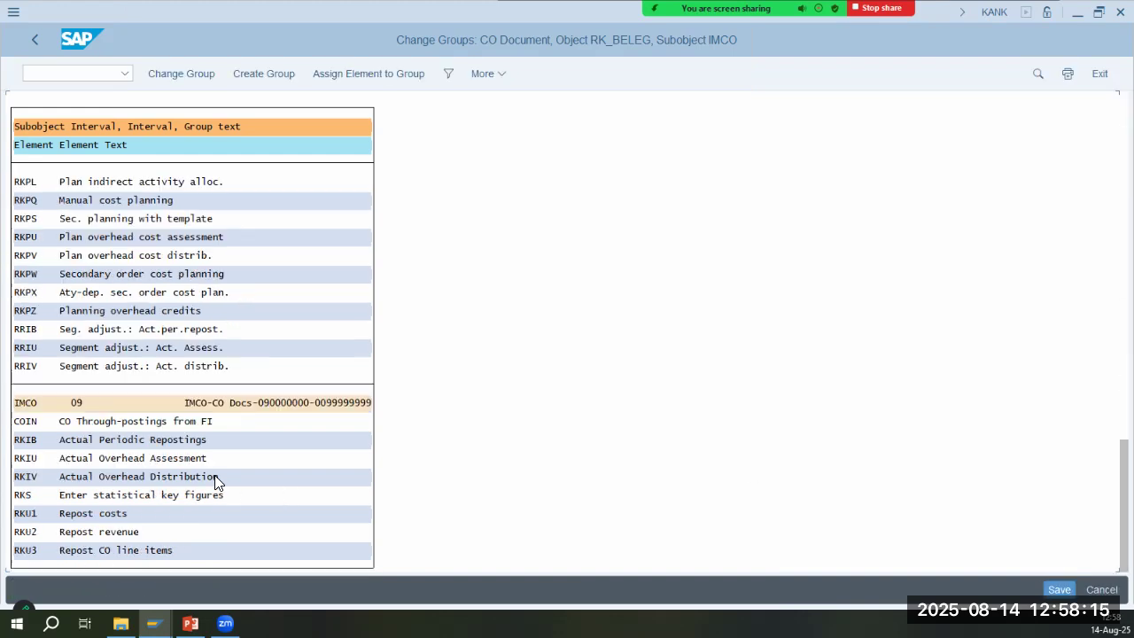
click(122, 421)
click(125, 440)
click(147, 477)
click(187, 495)
click(107, 514)
click(113, 533)
click(119, 551)
click(67, 441)
click(1060, 590)
Switch to PowerPoint and show the Create SKF instructions on slide 20
click(191, 624)
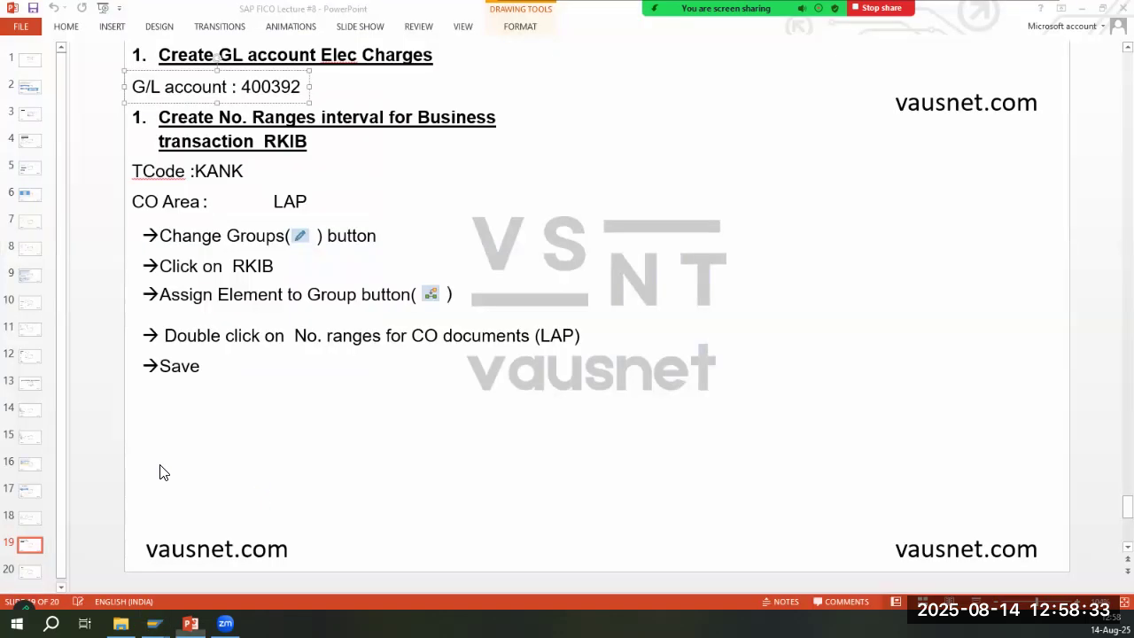
click(29, 571)
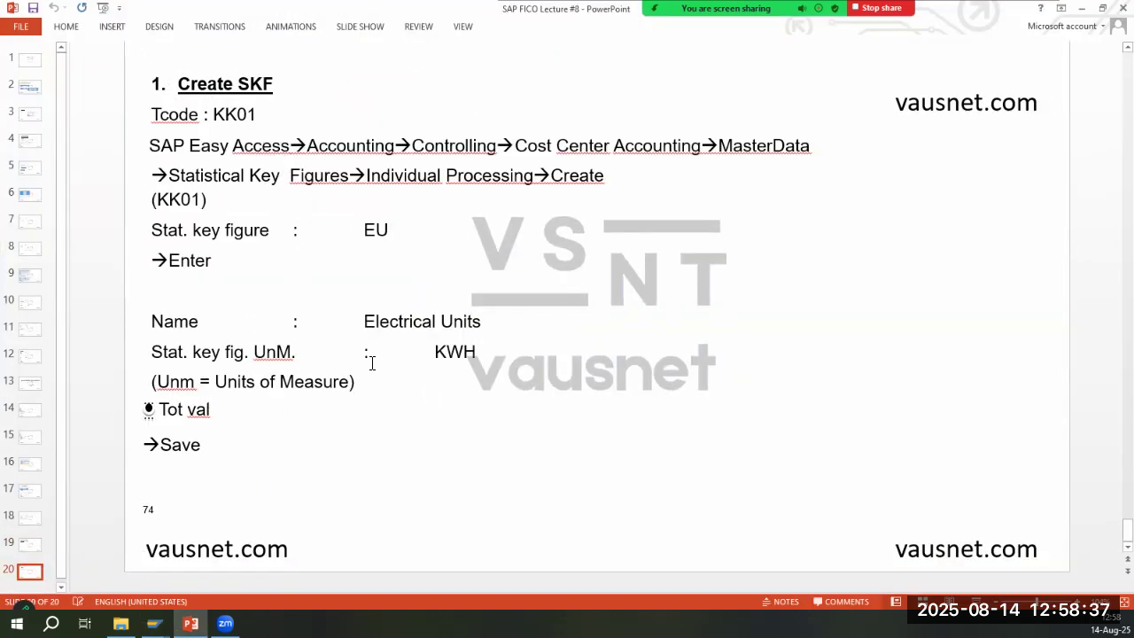
In SAP, start transaction KK01 and enter EU as the new statistical key figure
key(alt+Tab)
click(85, 78)
key(alt+Tab)
key(alt+Tab)
key(alt+Tab)
text(/nkk01)
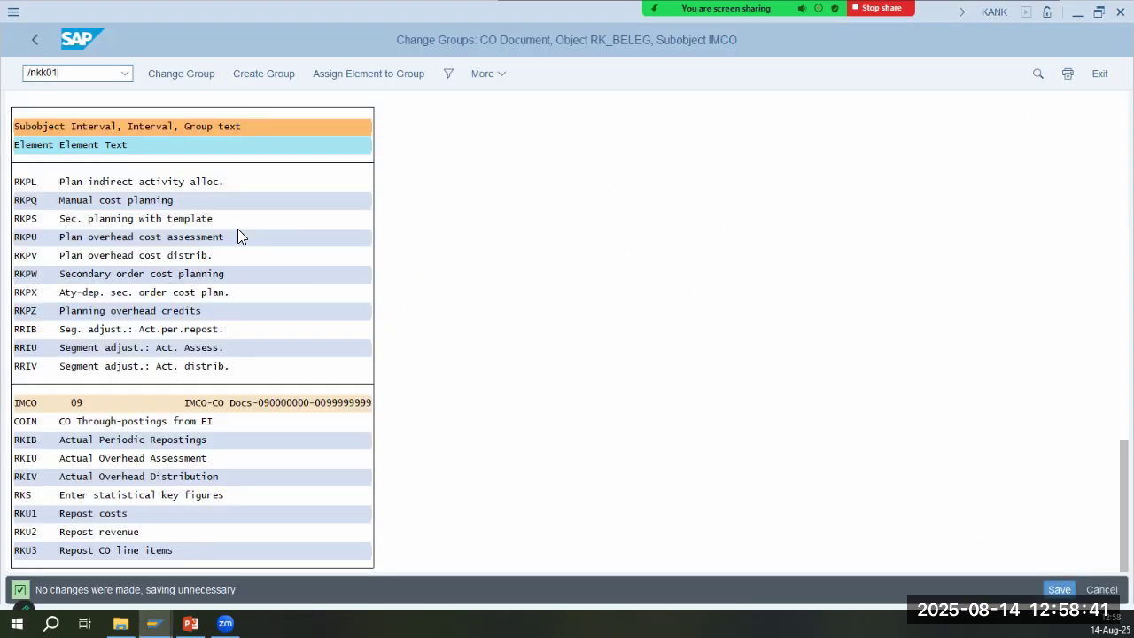
key(alt+Tab)
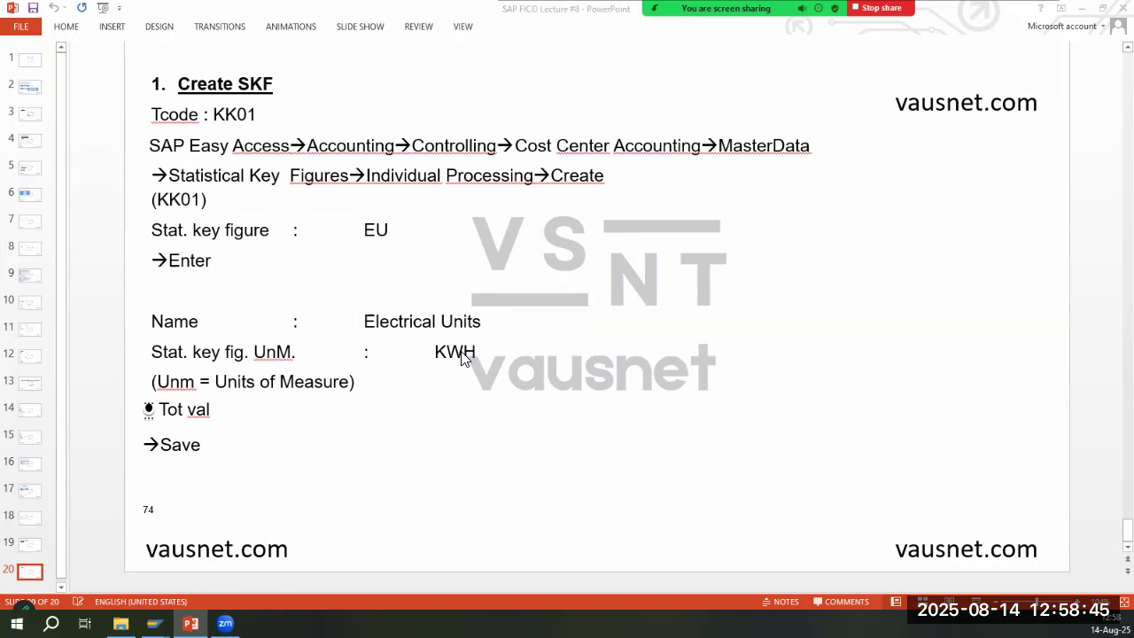
key(alt+Tab)
key(ctrl+a)
text(EU)
key(Return)
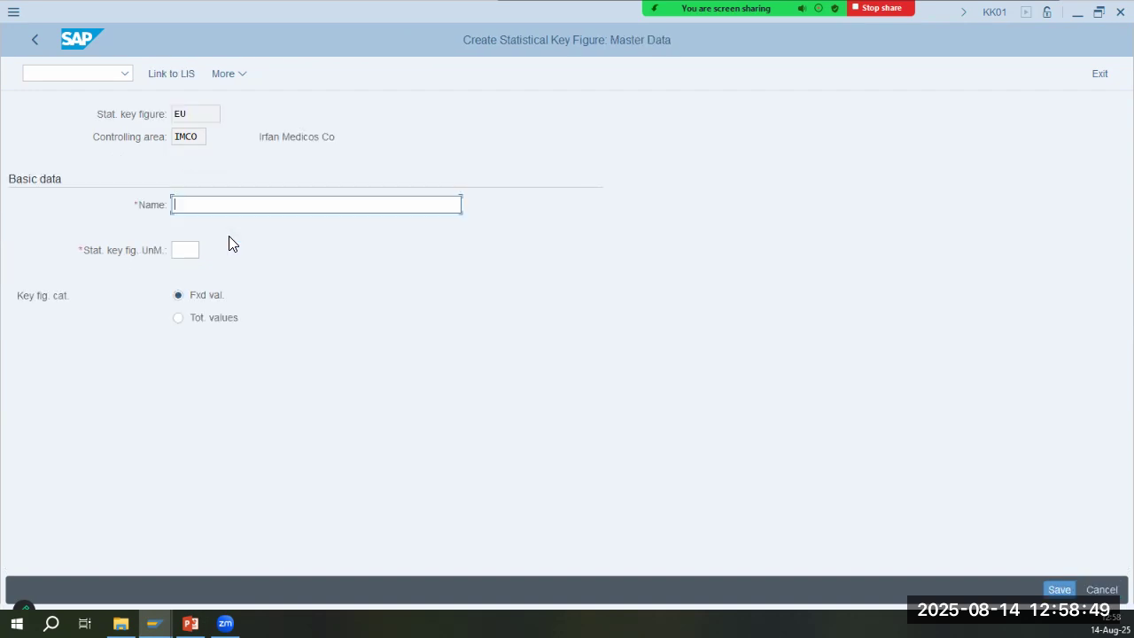
Name the statistical key figure Electrical Units (KwH)
key(alt+Tab)
key(alt+Tab)
text(Elecytr)
text(rical Units (KwH))
key(Tab)
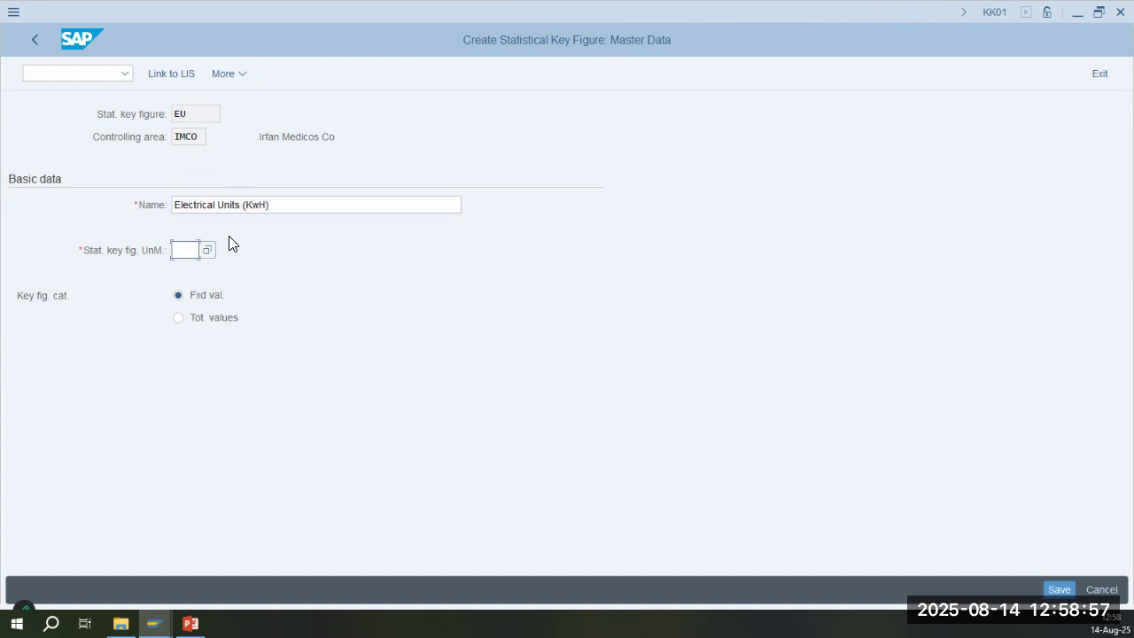
Set the statistical key figure's unit of measure to kwh and its key figure category to Tot. values
key(alt+Tab)
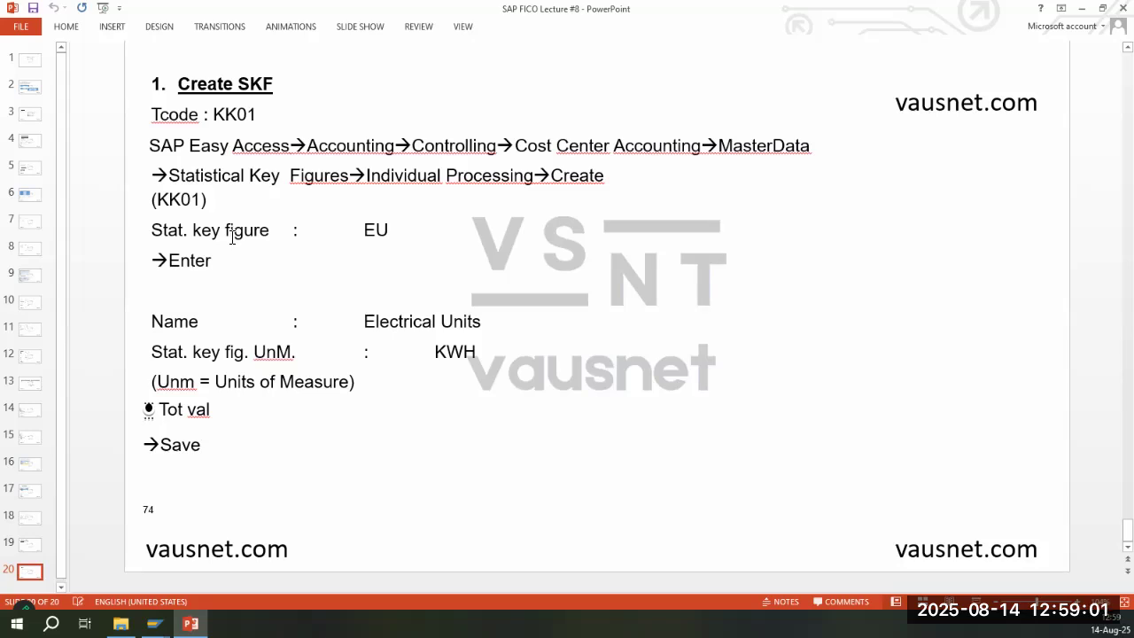
key(alt+Tab)
text(kwh)
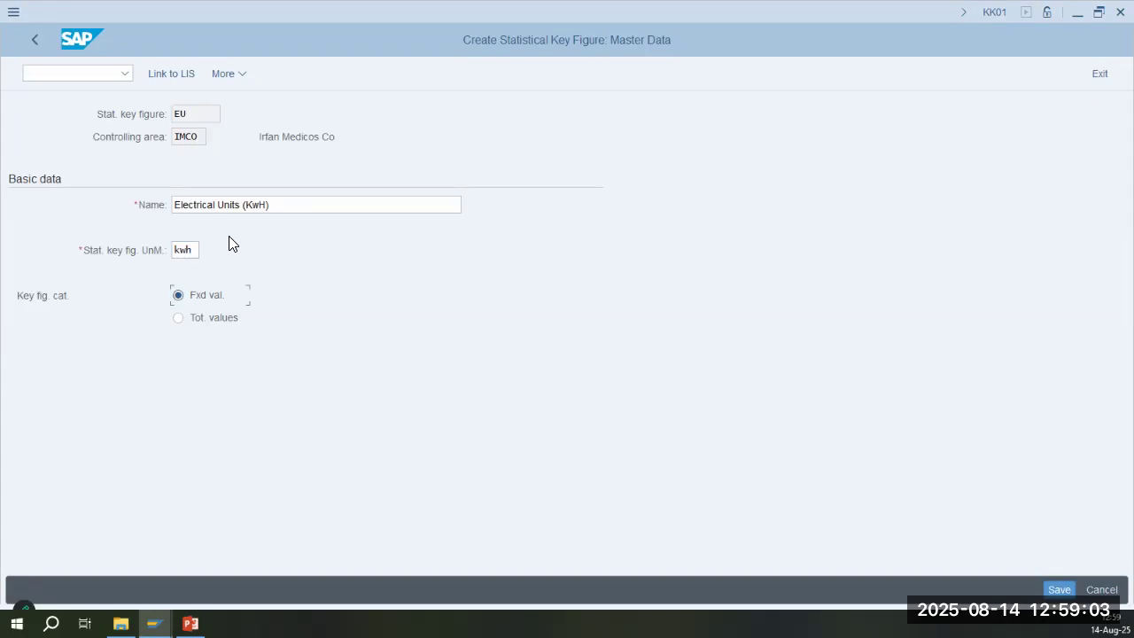
key(alt+Tab)
key(alt+Tab)
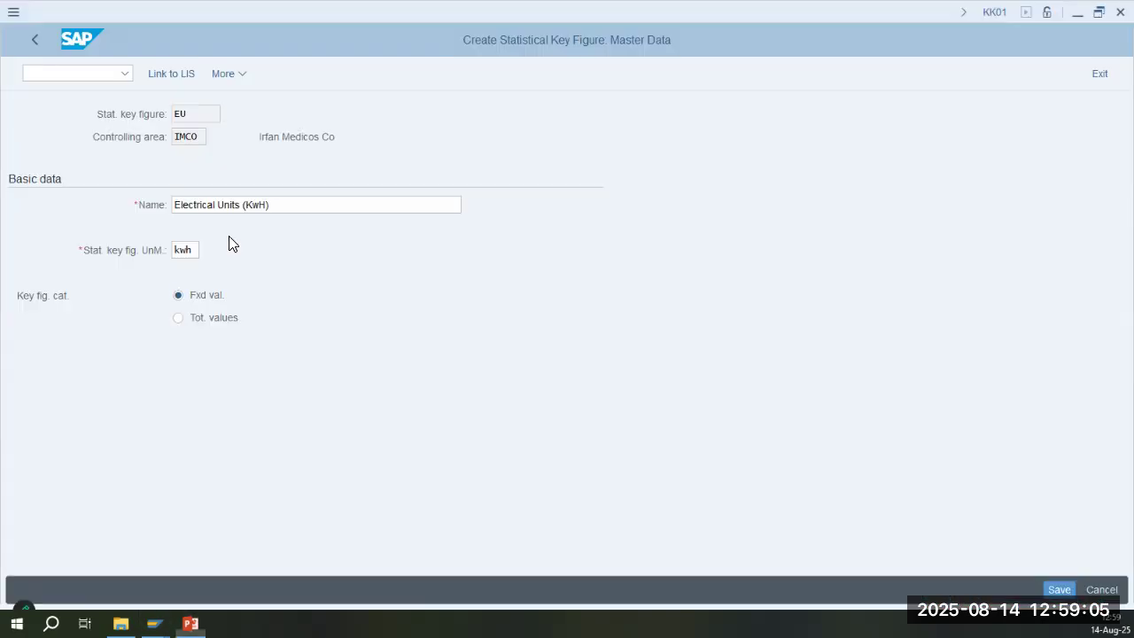
click(227, 316)
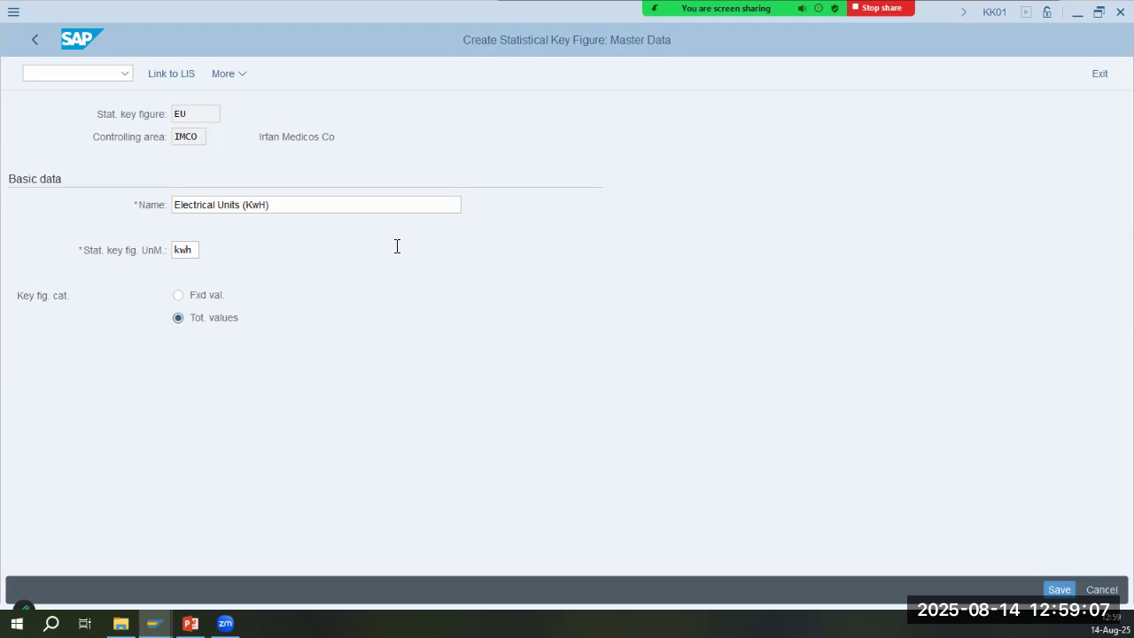
Check the entries against the PowerPoint slide and save statistical key figure EU in SAP
key(alt+Tab)
key(alt+Tab)
click(183, 250)
key(alt+Tab)
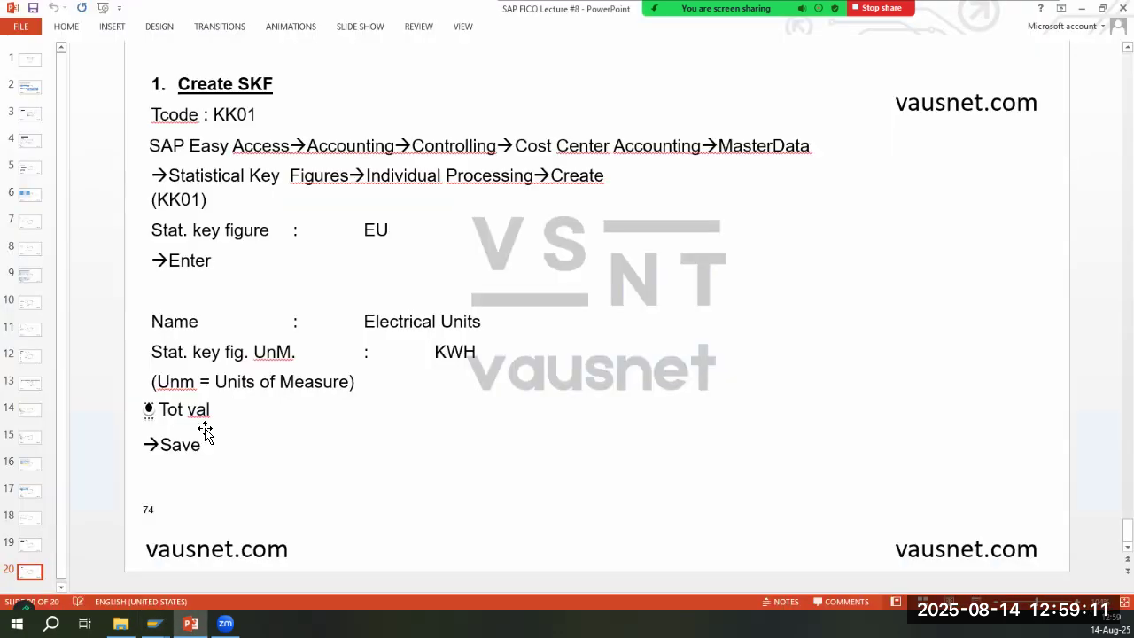
key(alt+Tab)
key(ctrl+s)
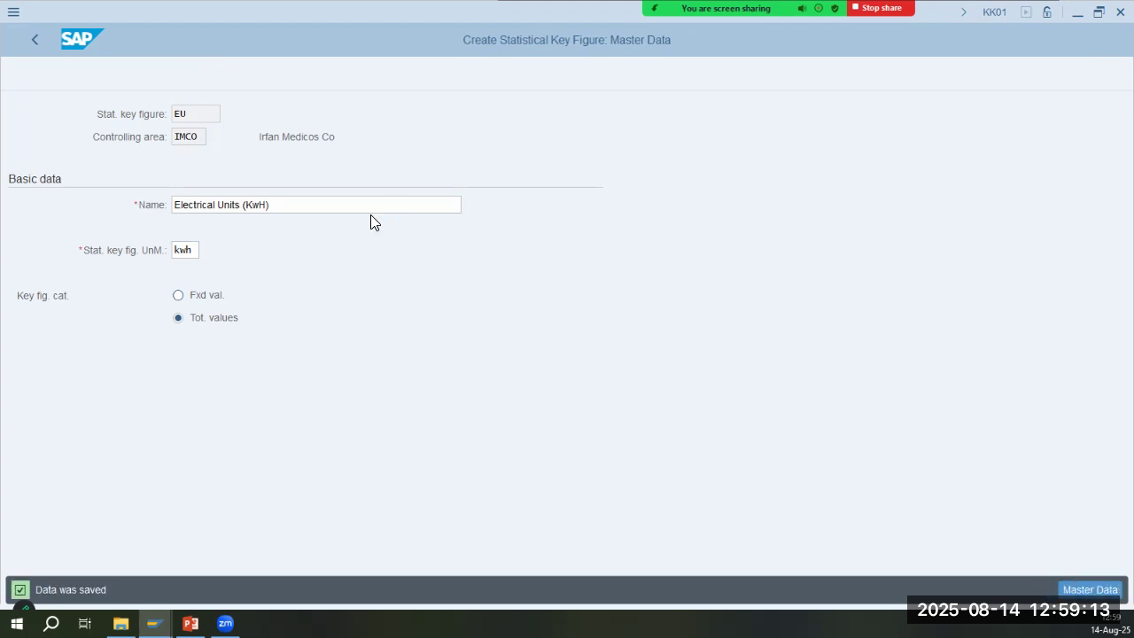
key(alt+Tab)
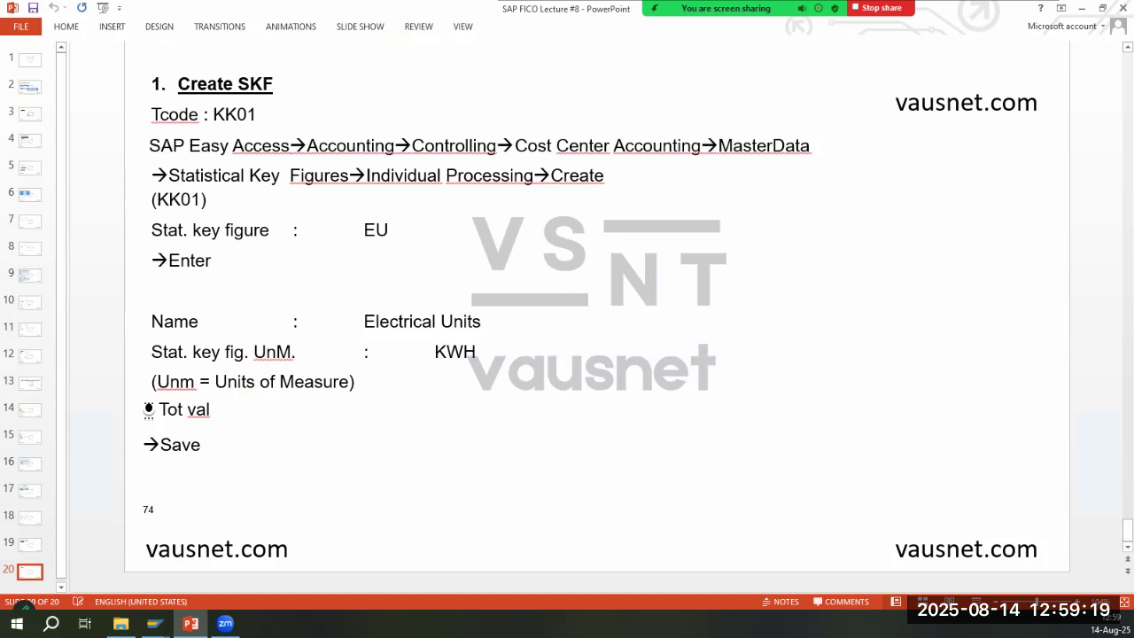
click(1031, 25)
mouse_move(930, 61)
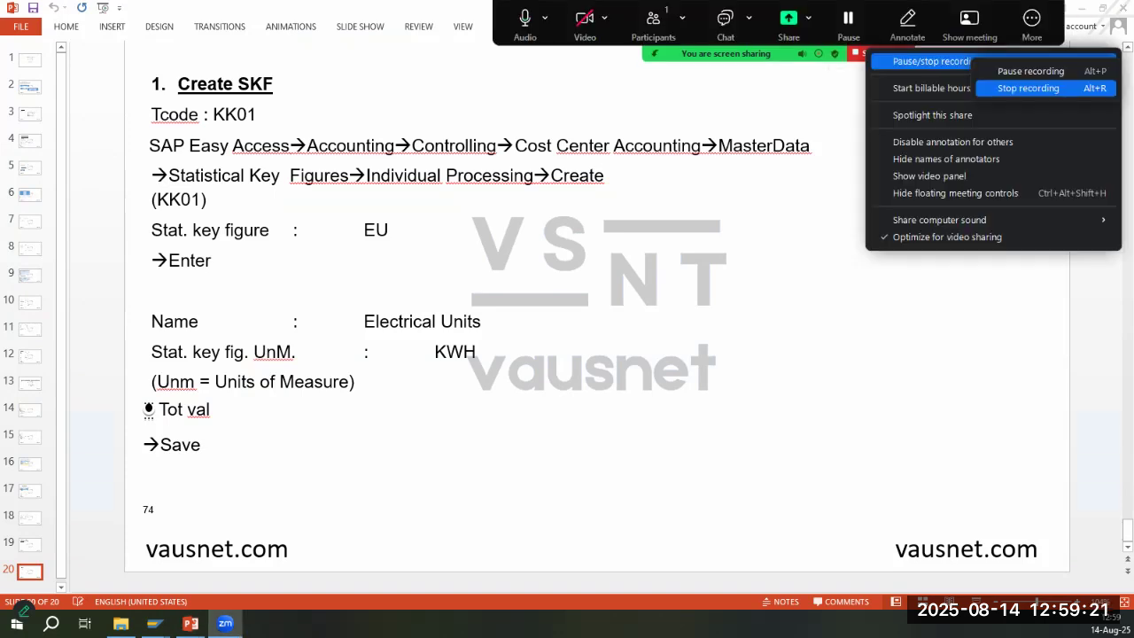